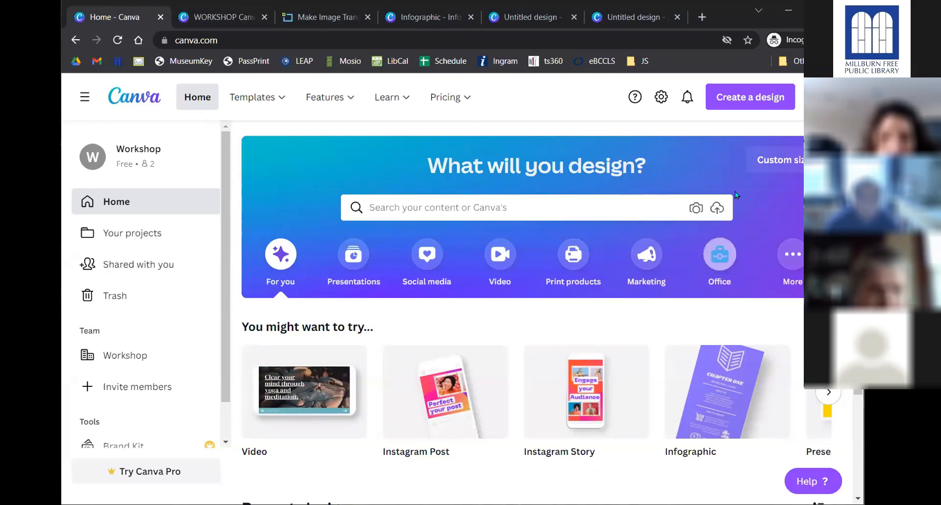
# - Browse Create a design's suggested types, such as Instagram Post 1080 × 1080 px
pyautogui.click(750, 91)
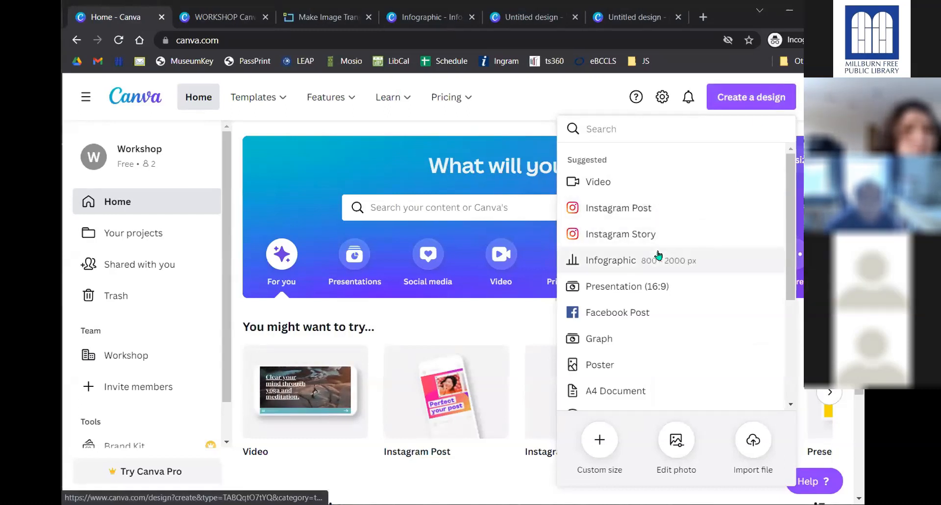
pyautogui.scroll(-3, 657, 258)
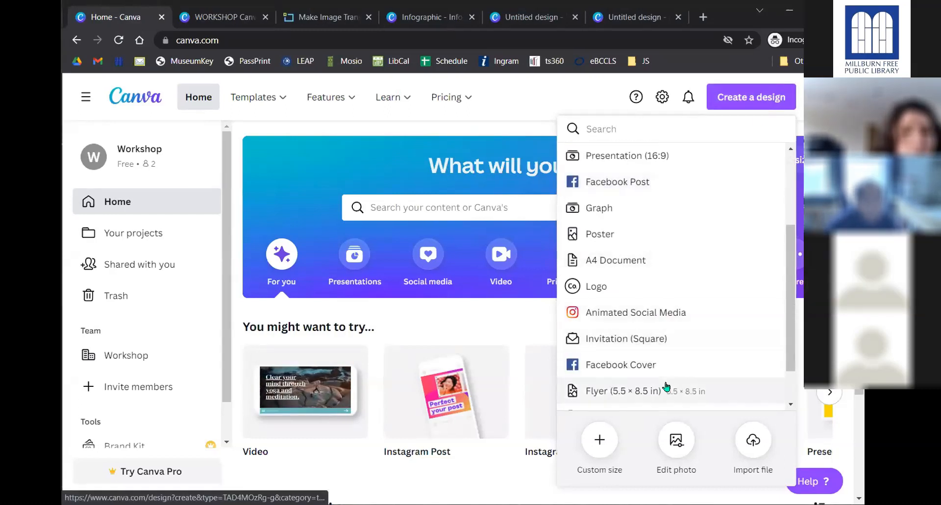
pyautogui.scroll(1, 649, 265)
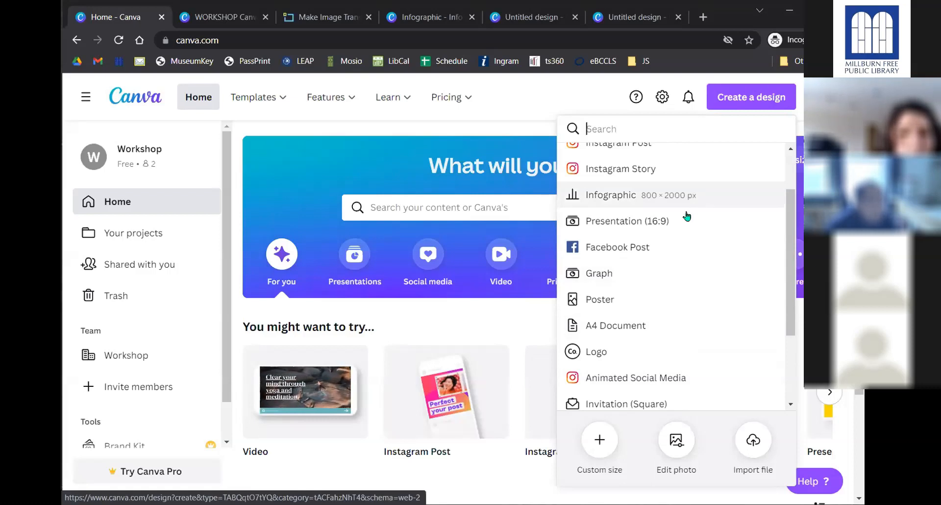
pyautogui.scroll(2, 632, 171)
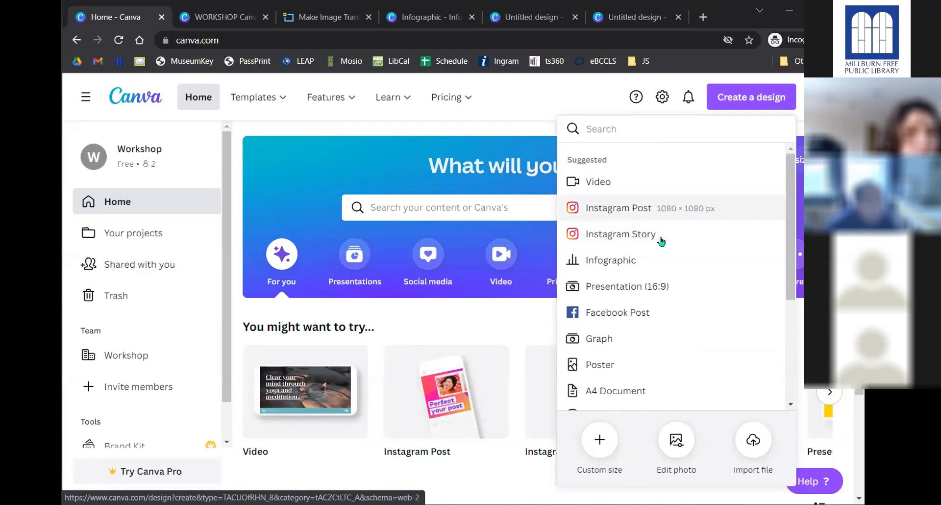
pyautogui.scroll(-3, 654, 245)
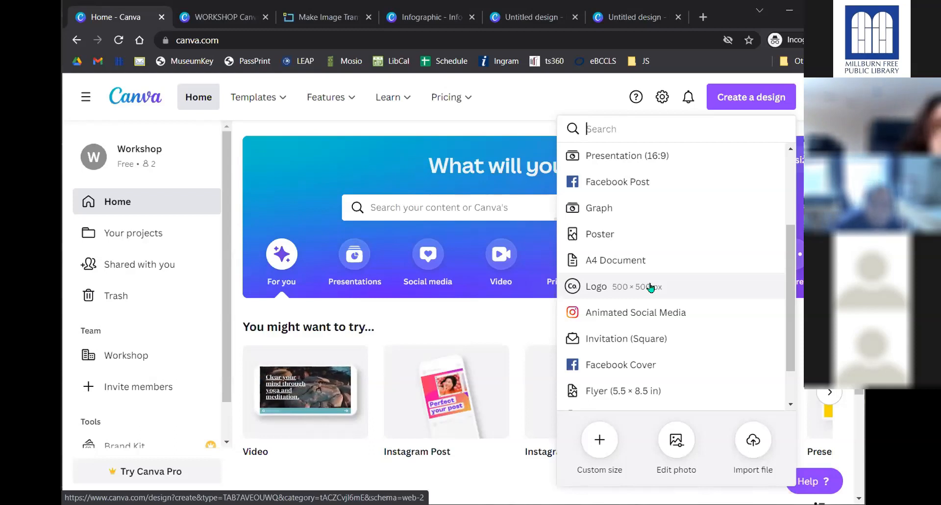
# - Switch to the WORKSHOP design and scroll to the free-version features page (5 GB storage)
pyautogui.click(217, 18)
pyautogui.scroll(-4, 431, 205)
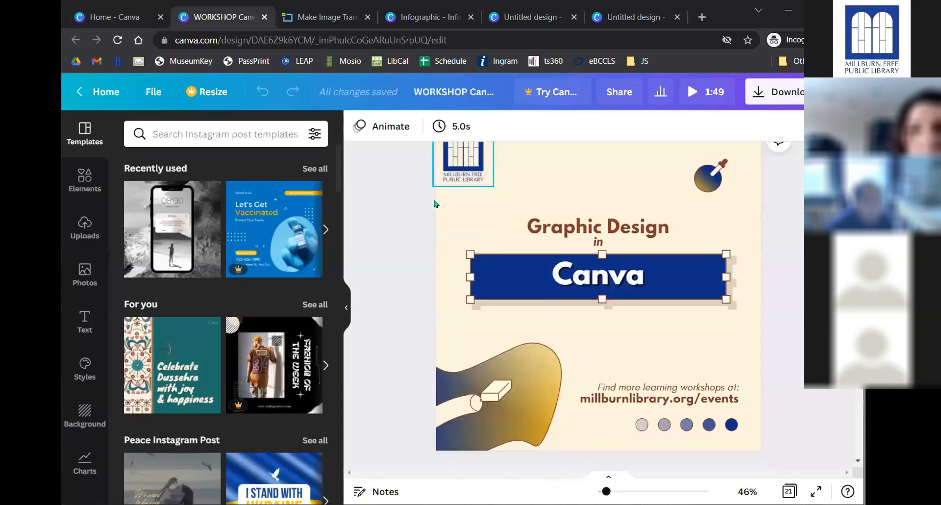
pyautogui.scroll(-6, 429, 206)
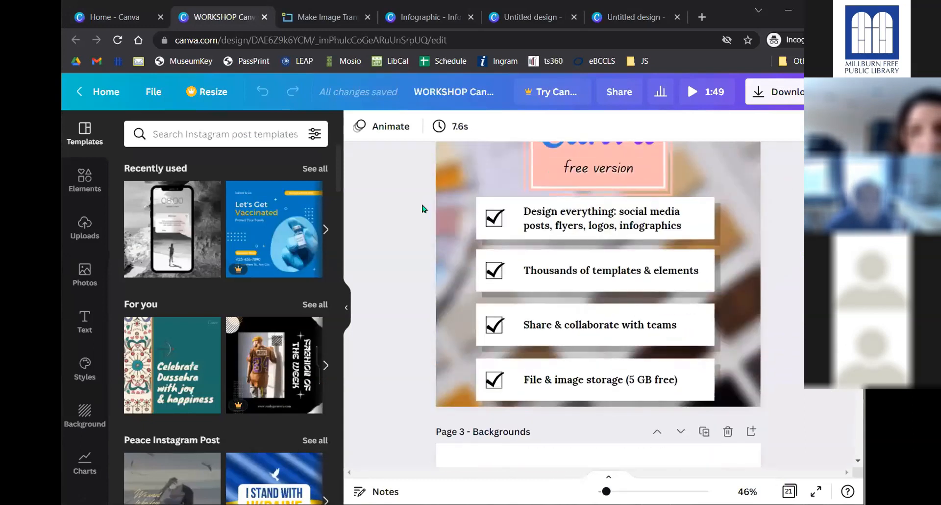
pyautogui.scroll(1, 424, 208)
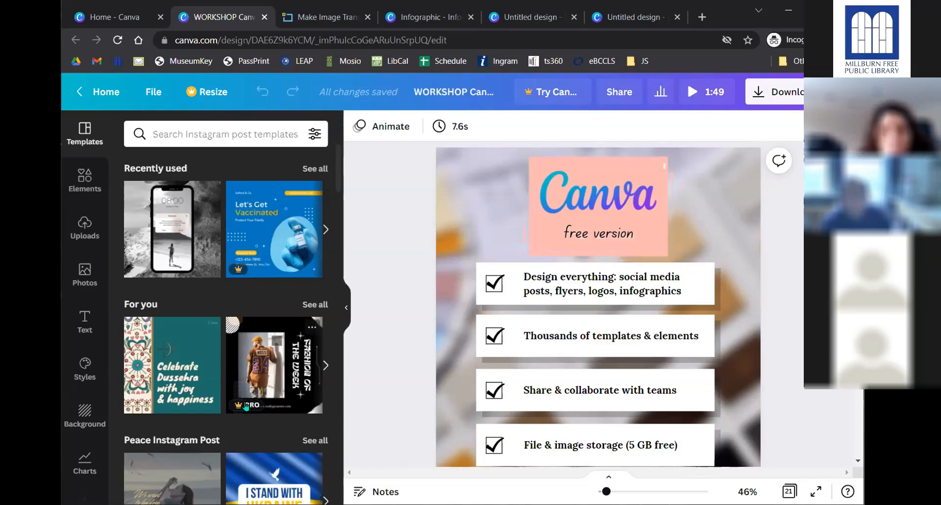
pyautogui.click(278, 229)
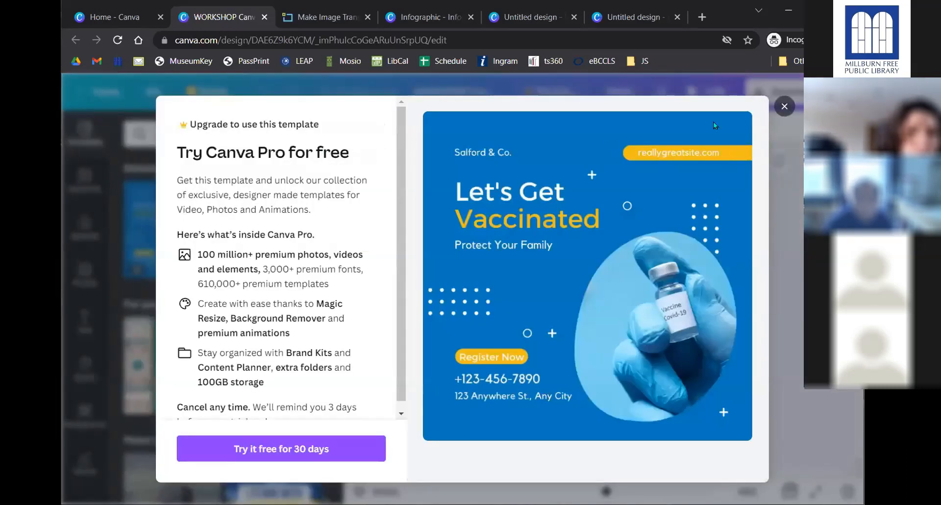
pyautogui.click(775, 107)
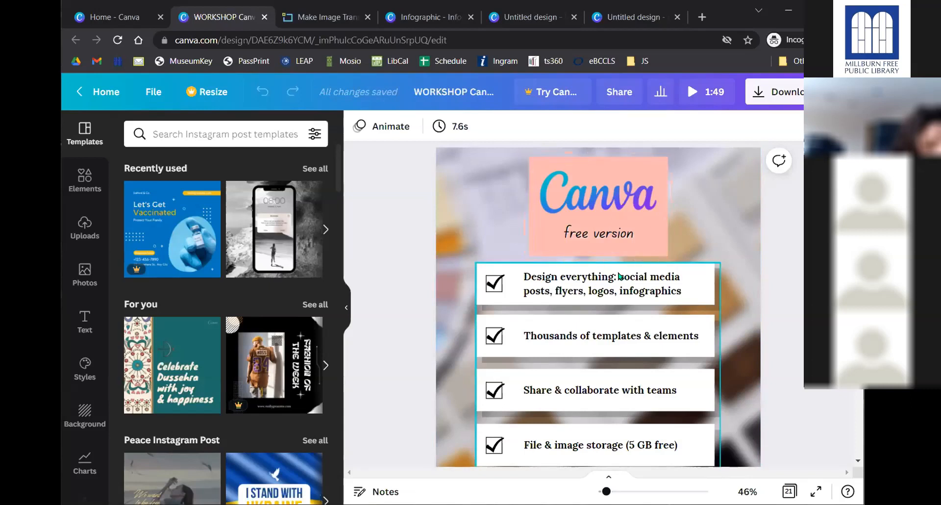
pyautogui.scroll(-2, 554, 277)
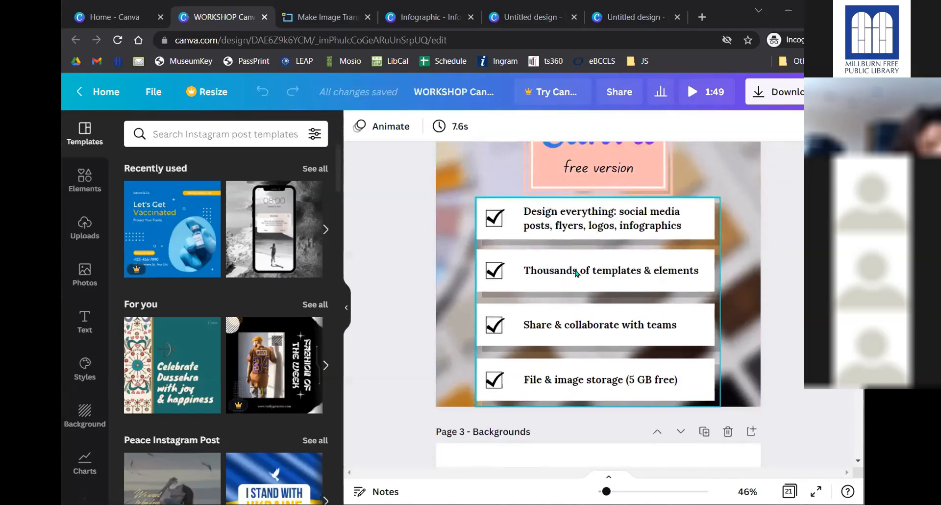
pyautogui.scroll(2, 554, 277)
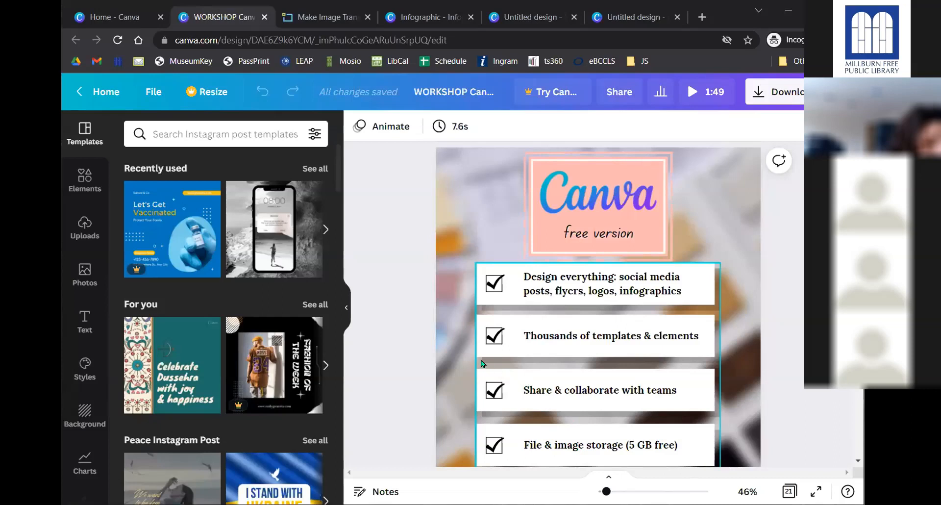
pyautogui.scroll(-1, 396, 301)
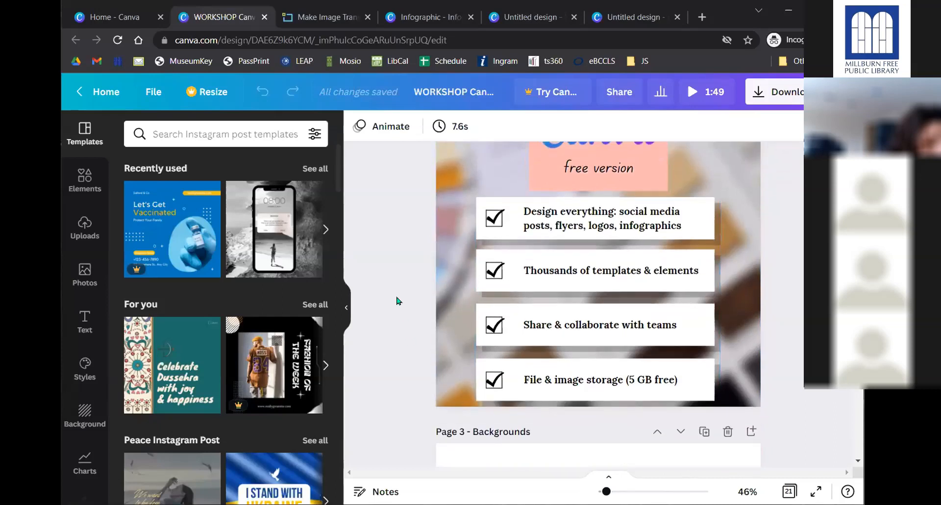
pyautogui.scroll(-1, 398, 297)
pyautogui.scroll(-1, 397, 287)
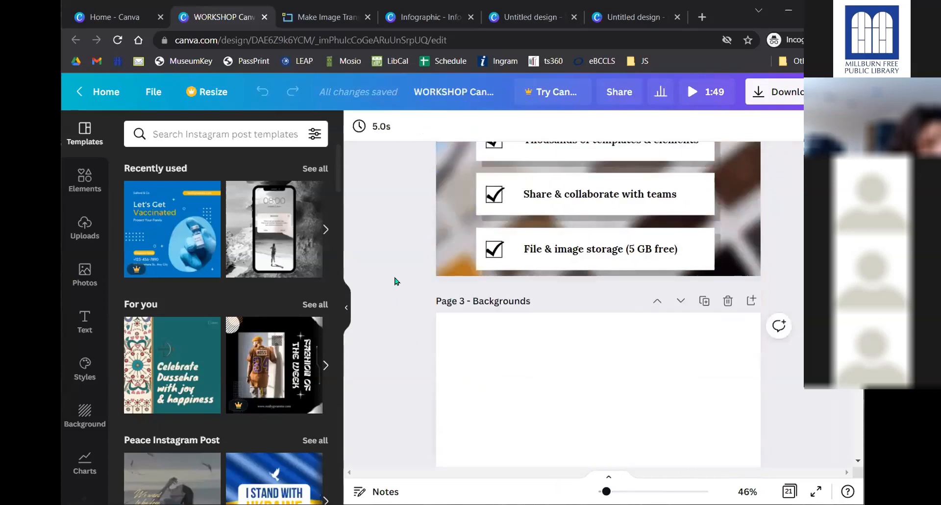
# - Return to the Canva home page and close the open menus
pyautogui.click(108, 13)
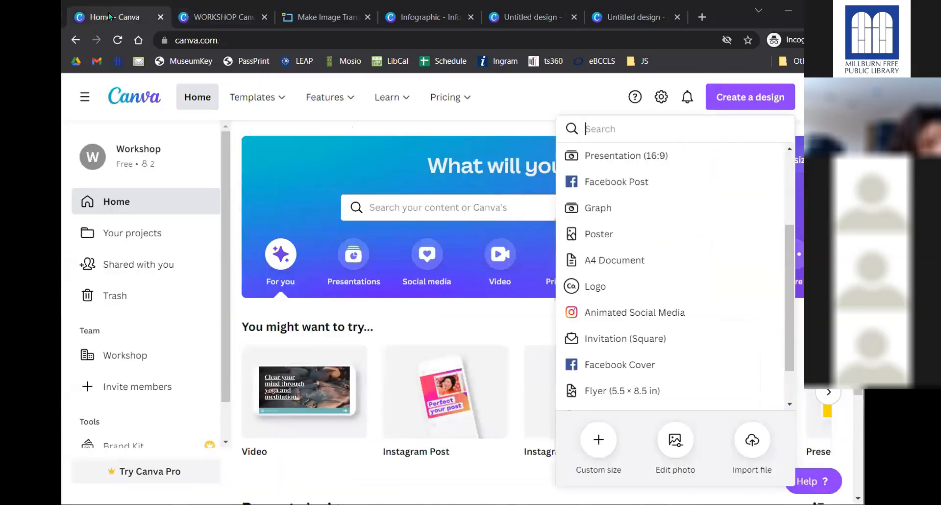
pyautogui.moveTo(312, 87)
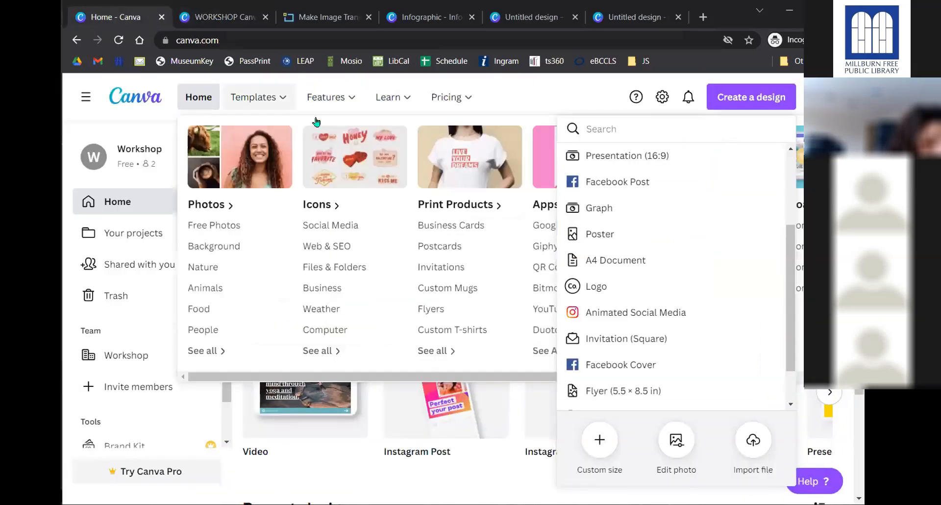
pyautogui.click(565, 101)
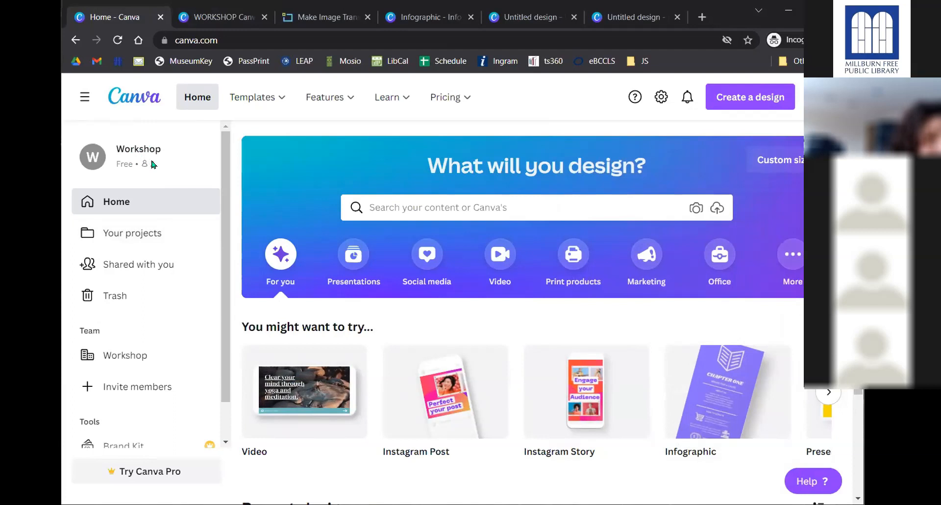
# - Open Your projects and scroll to uploaded images like MFPL_logo.jpg and Canva-logo.png
pyautogui.click(155, 232)
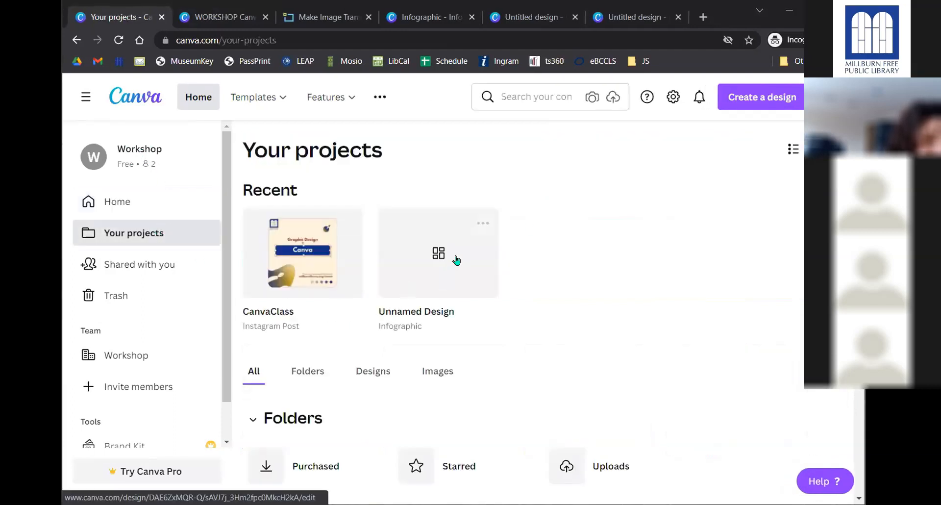
pyautogui.scroll(-6, 378, 249)
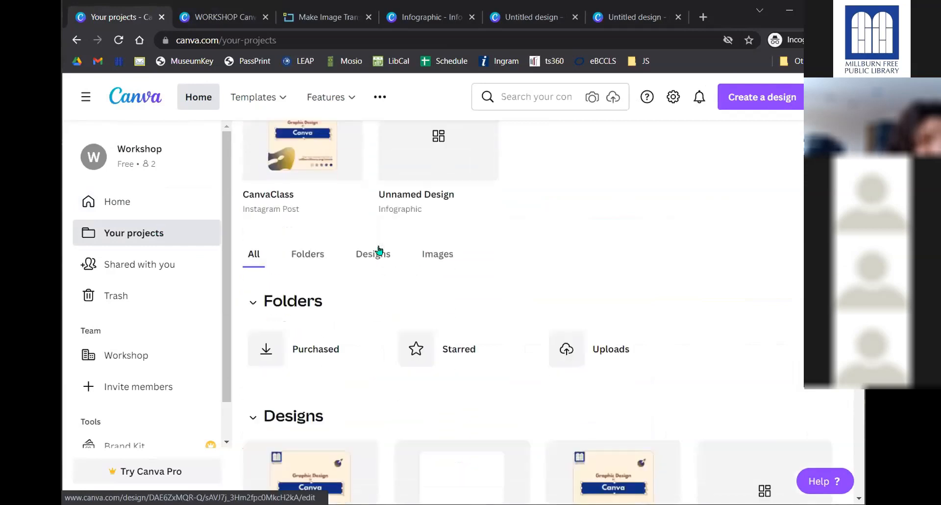
pyautogui.scroll(-3, 490, 275)
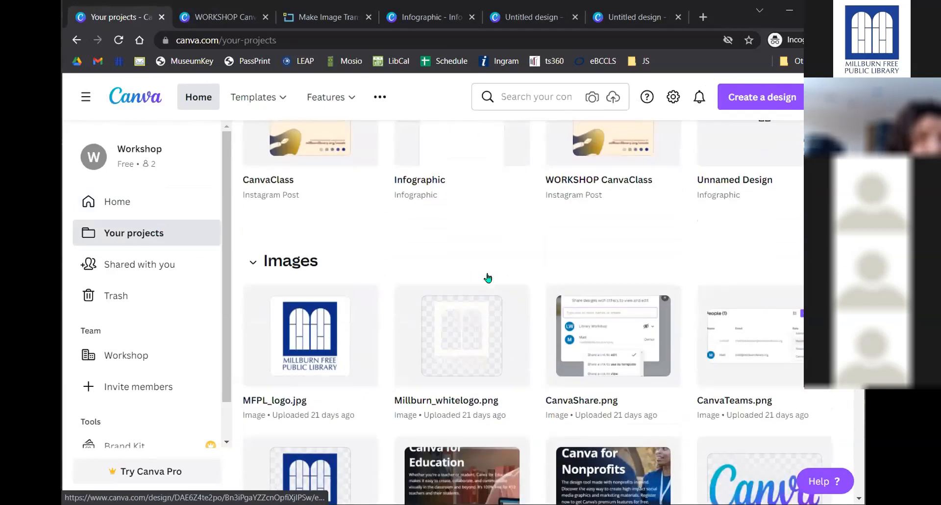
pyautogui.scroll(-4, 495, 300)
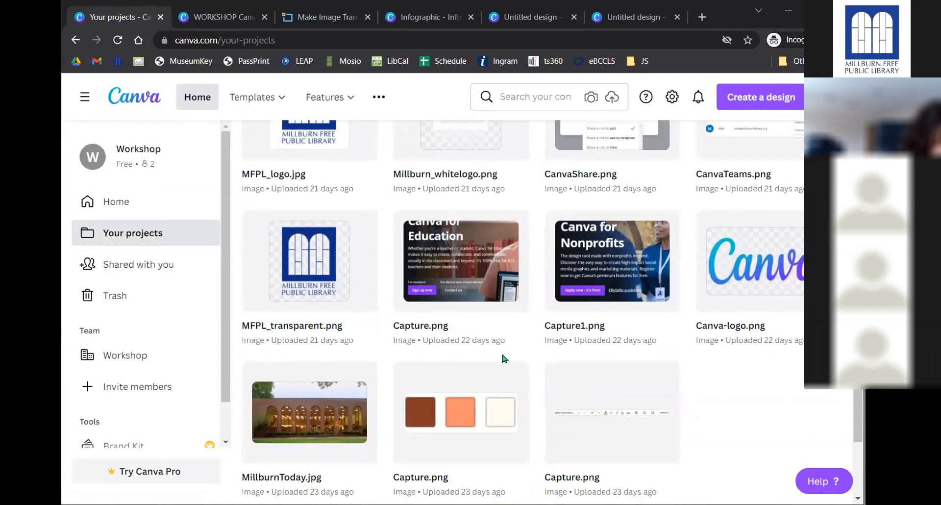
# - Open the Workshop team page from Shared with you, dismiss the invite, and list design types
pyautogui.click(140, 269)
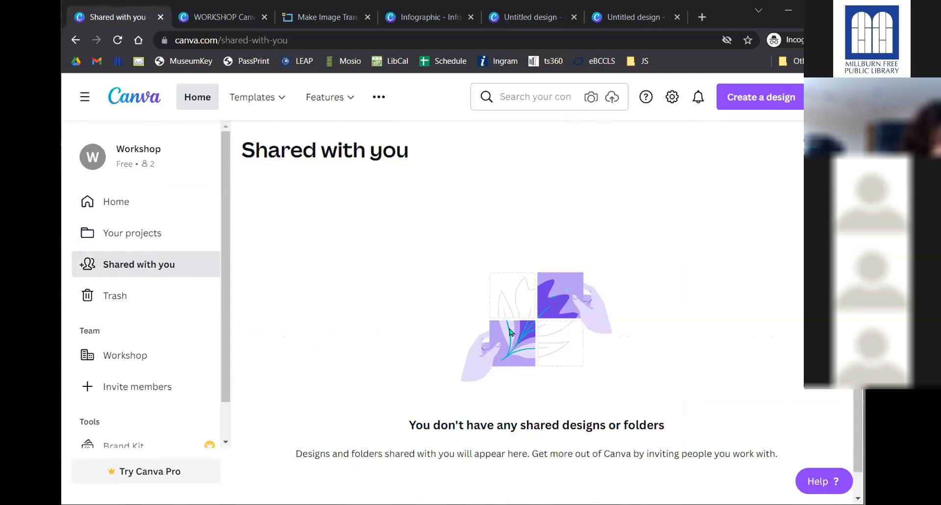
pyautogui.scroll(-1, 100, 302)
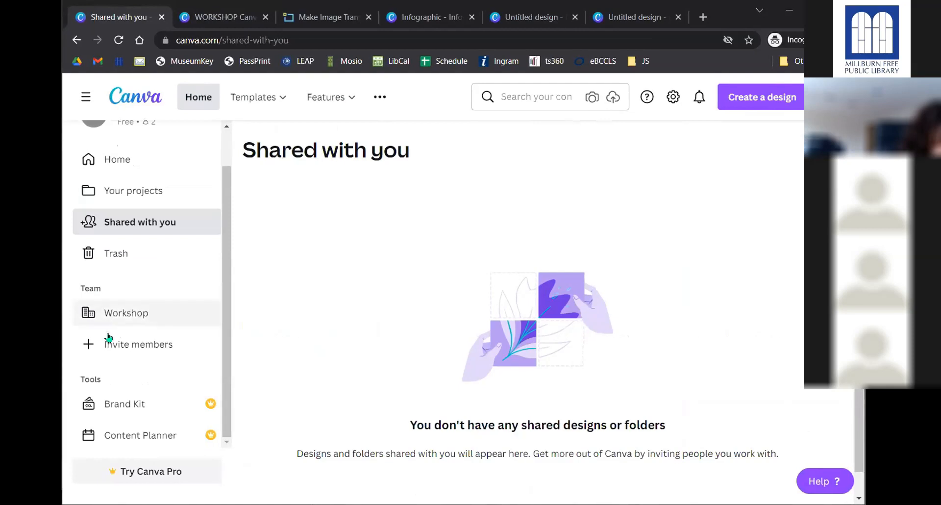
pyautogui.click(118, 317)
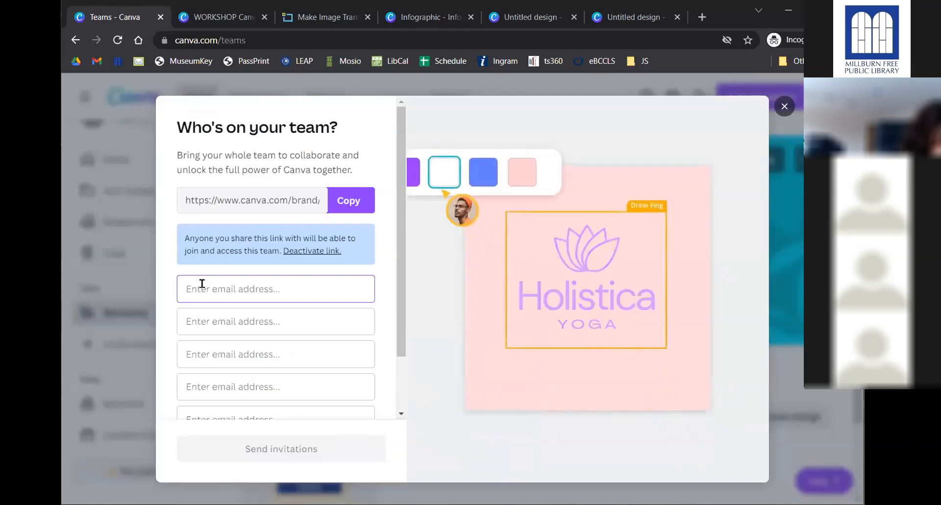
pyautogui.click(785, 107)
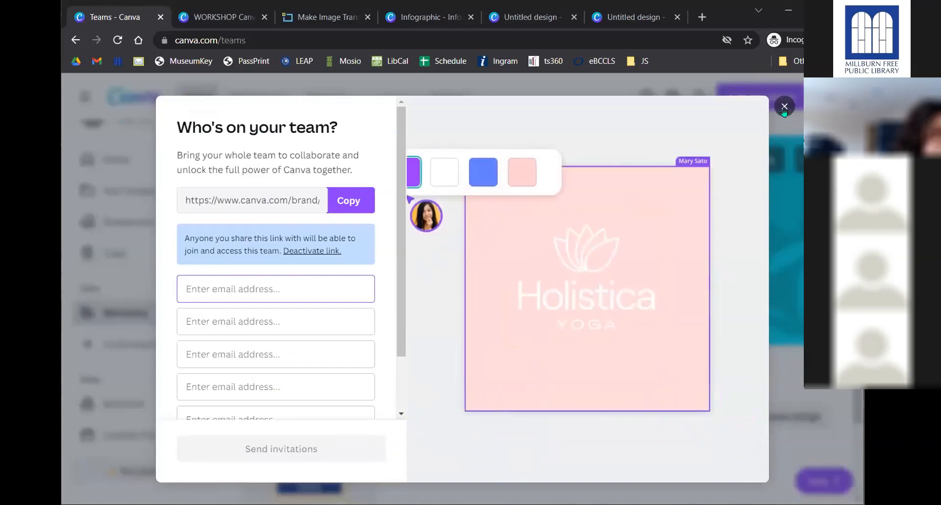
pyautogui.scroll(2, 165, 316)
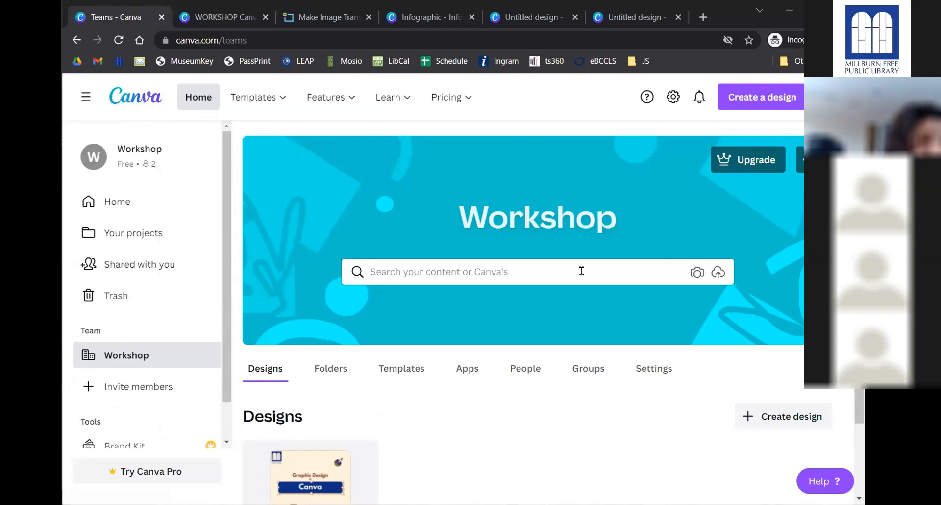
pyautogui.click(761, 100)
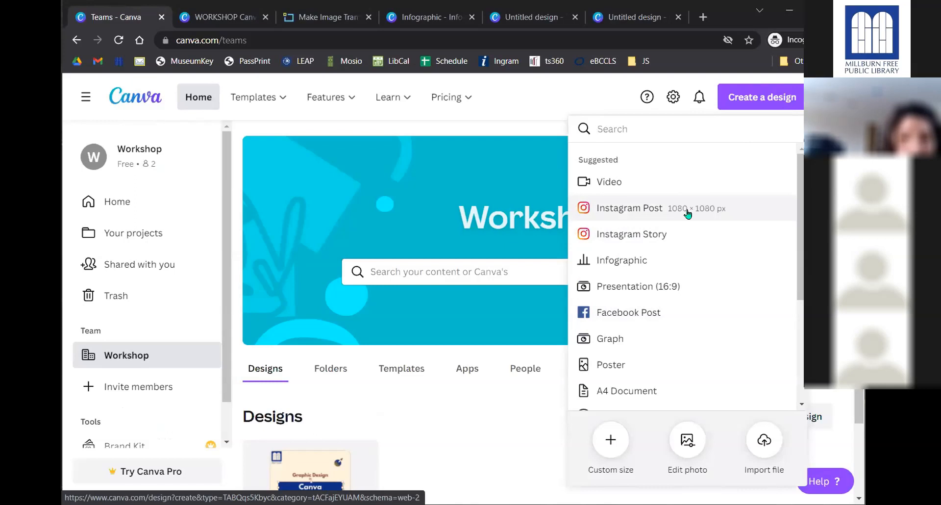
# - Scroll the design types past Poster, Logo and Flyer, then return to the WORKSHOP design
pyautogui.scroll(-3, 686, 212)
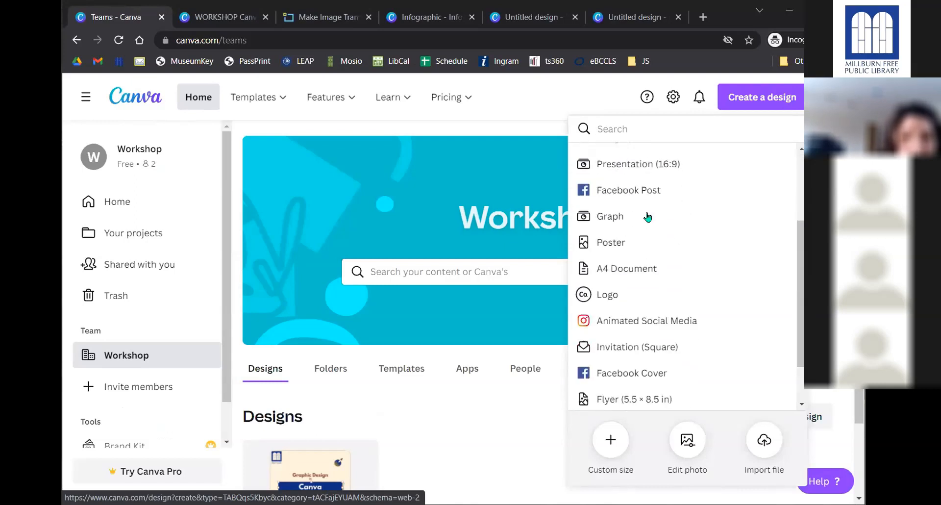
pyautogui.scroll(-2, 647, 217)
pyautogui.click(219, 18)
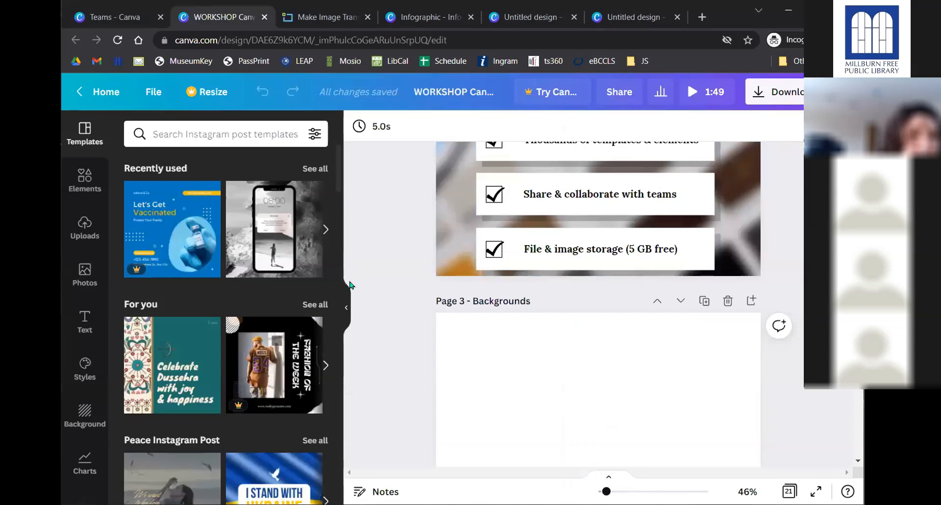
pyautogui.scroll(-2, 350, 284)
pyautogui.scroll(-1, 392, 265)
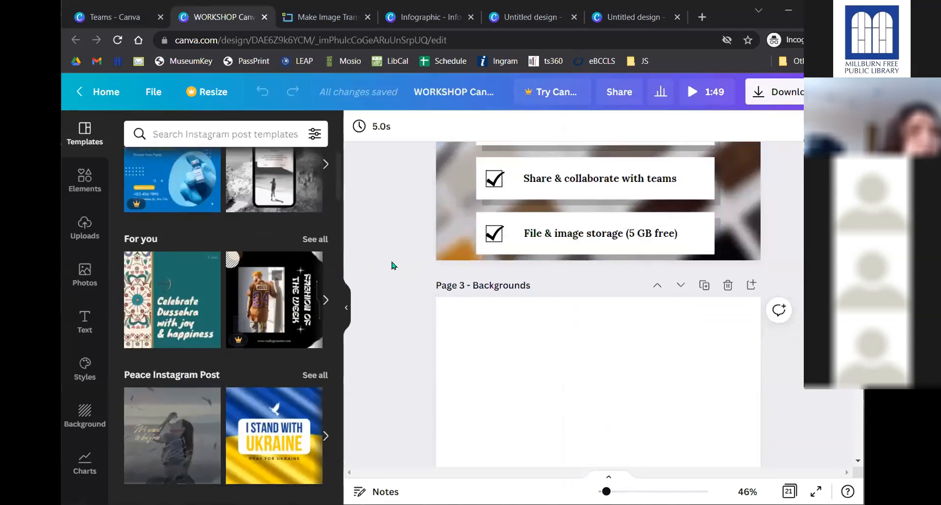
pyautogui.scroll(-2, 392, 265)
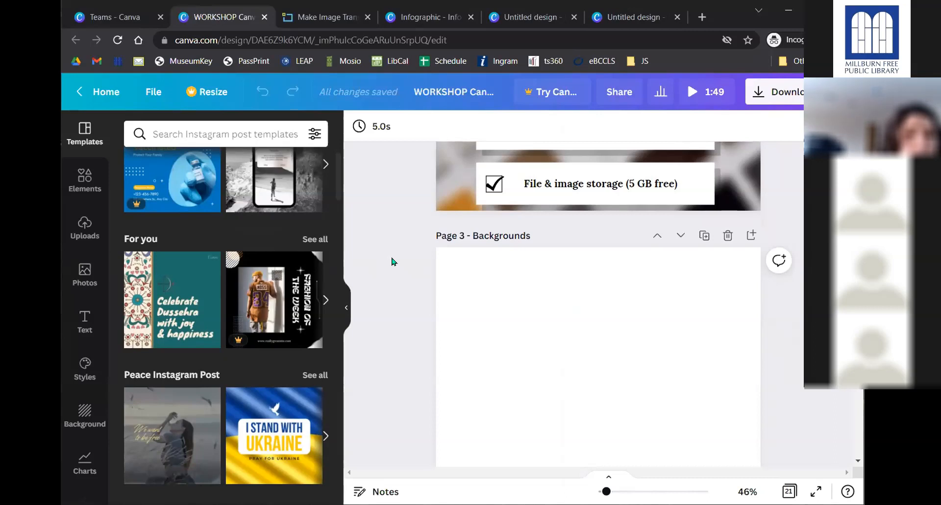
pyautogui.scroll(-4, 443, 220)
pyautogui.scroll(-10, 424, 225)
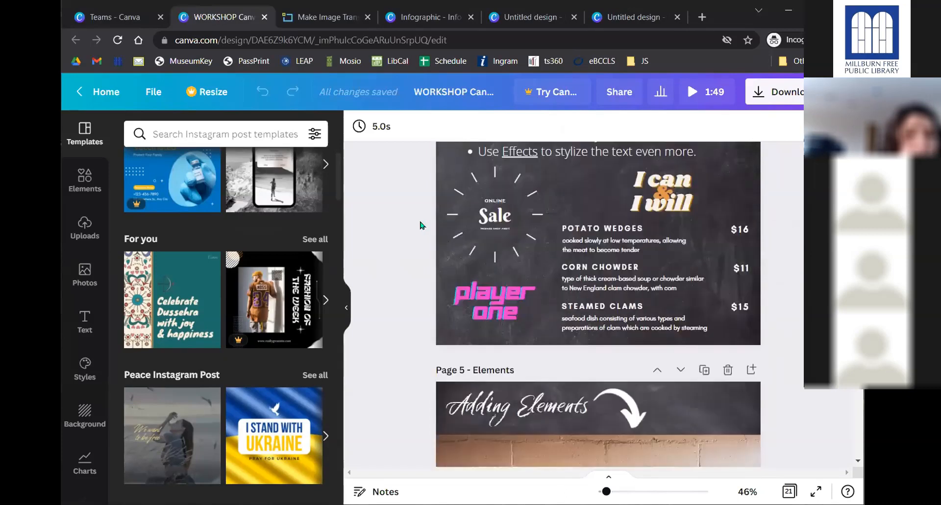
pyautogui.scroll(-6, 421, 228)
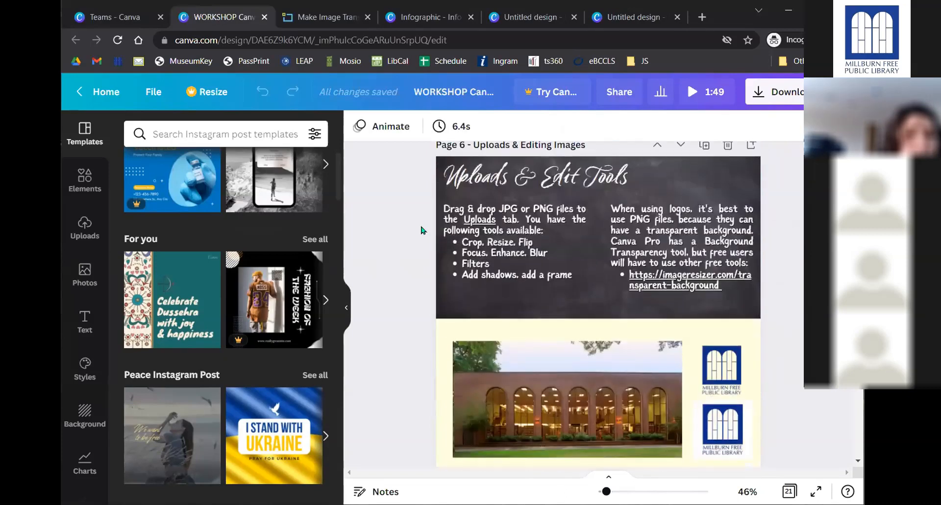
pyautogui.scroll(-5, 423, 231)
pyautogui.scroll(6, 405, 237)
pyautogui.scroll(10, 405, 240)
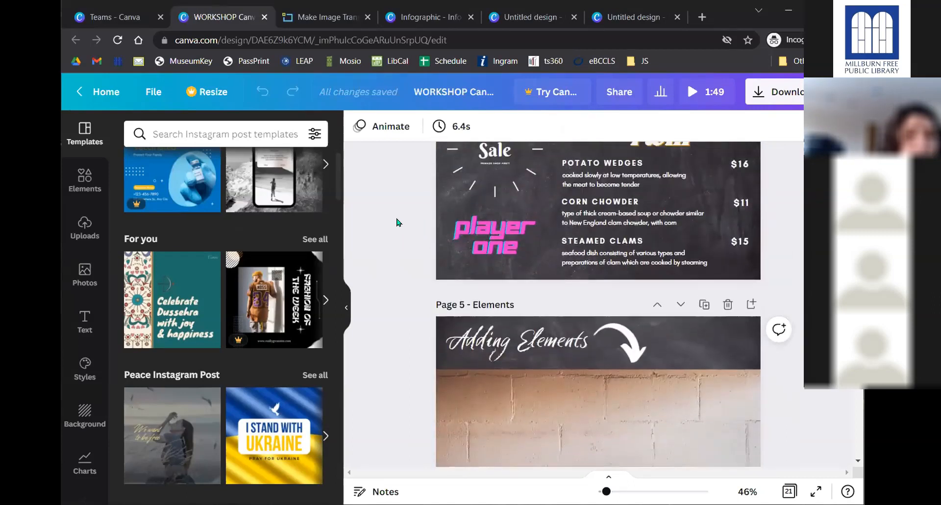
pyautogui.scroll(10, 398, 226)
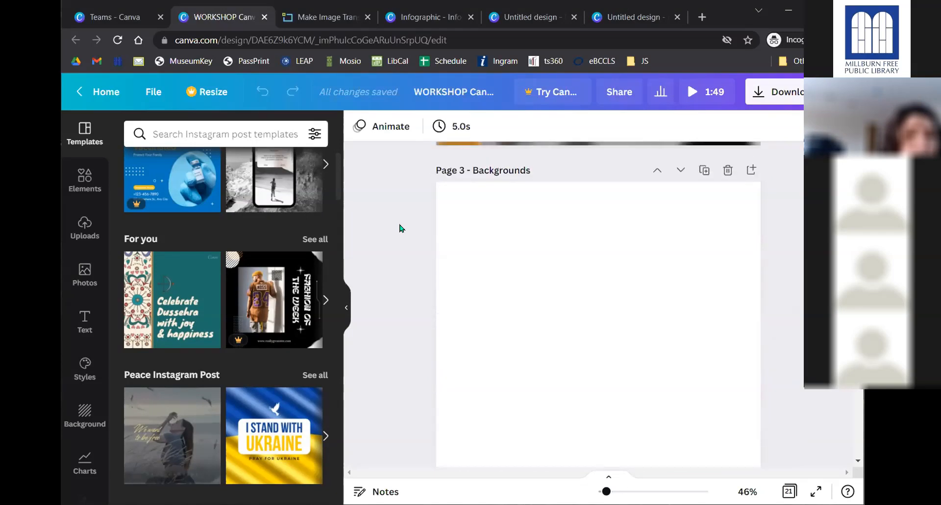
pyautogui.scroll(3, 400, 227)
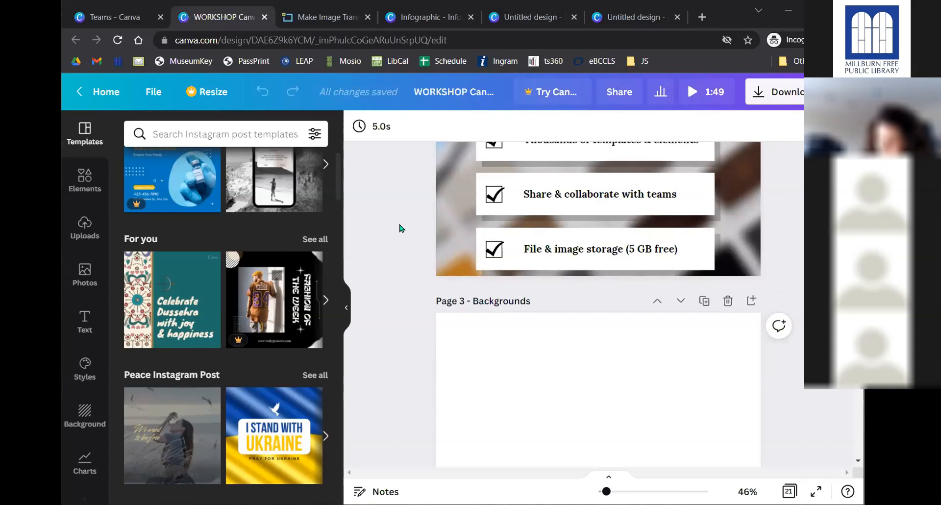
pyautogui.scroll(-3, 407, 228)
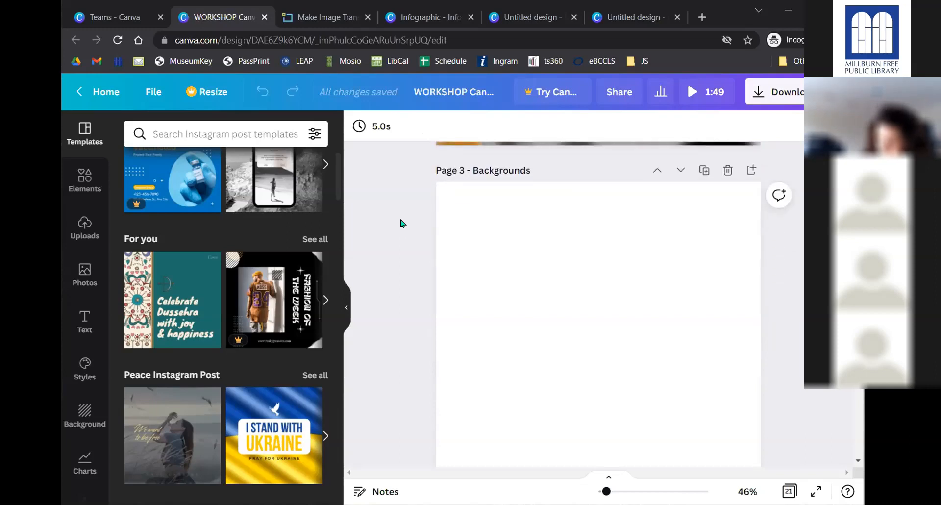
pyautogui.scroll(9, 411, 223)
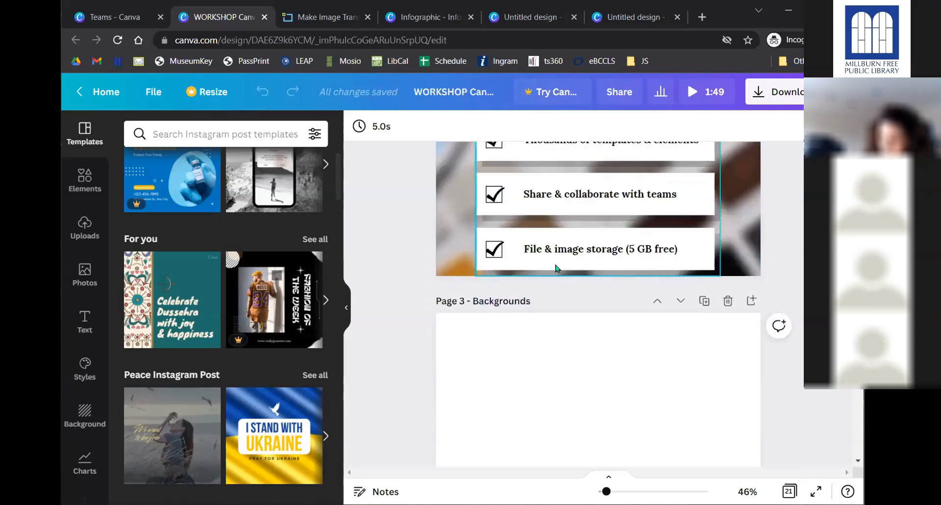
pyautogui.scroll(5, 556, 268)
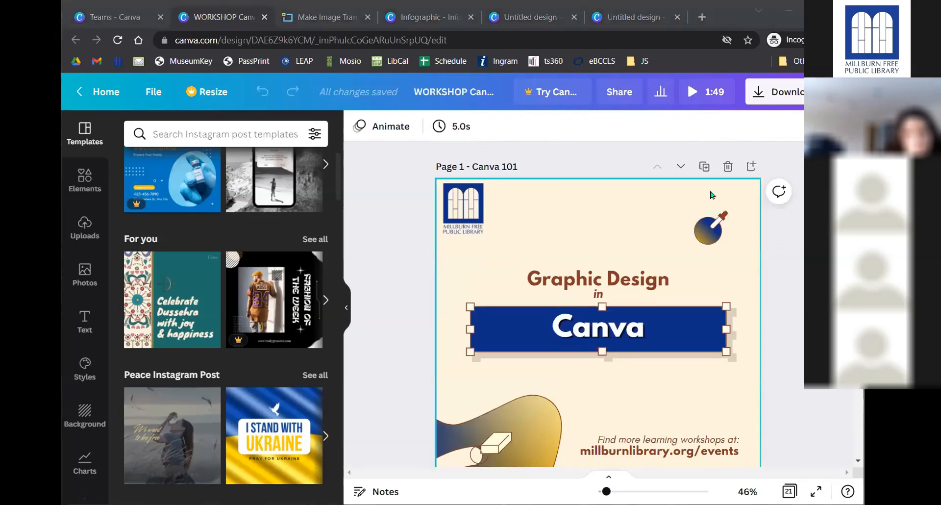
# - Insert a new blank Page 2 after the Canva 101 title page, making 22 pages
pyautogui.click(743, 168)
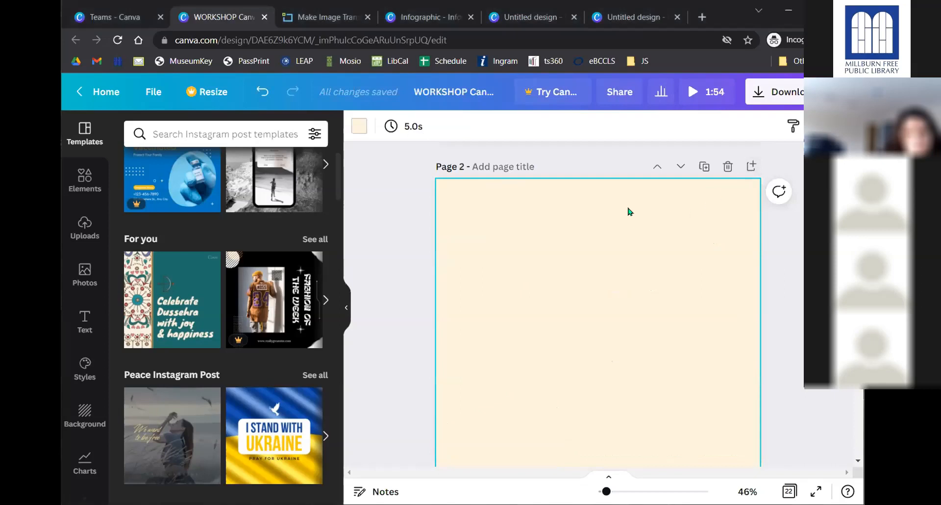
pyautogui.scroll(-1, 629, 209)
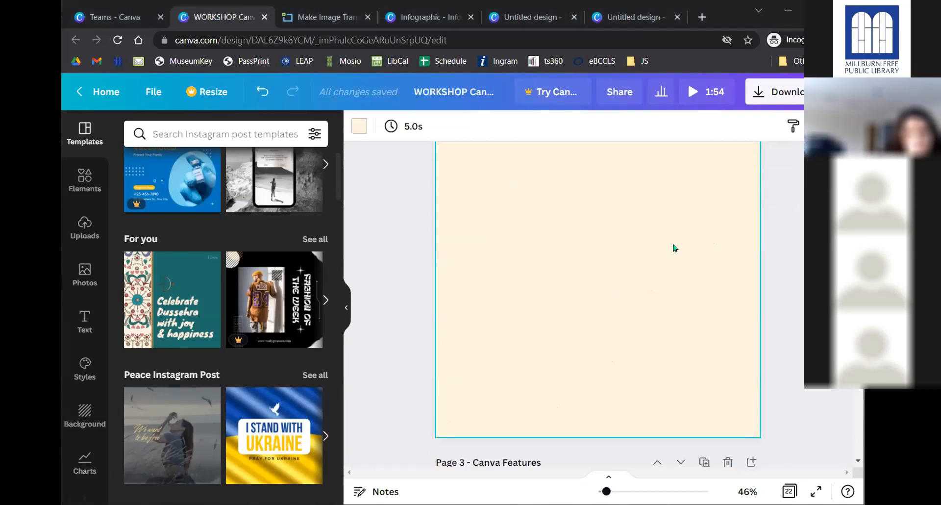
pyautogui.scroll(5, 673, 248)
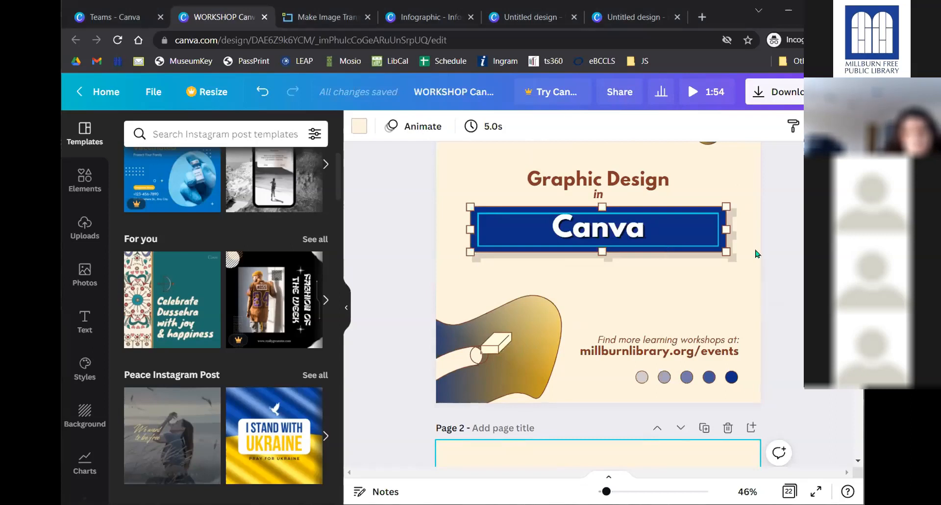
pyautogui.scroll(2, 757, 253)
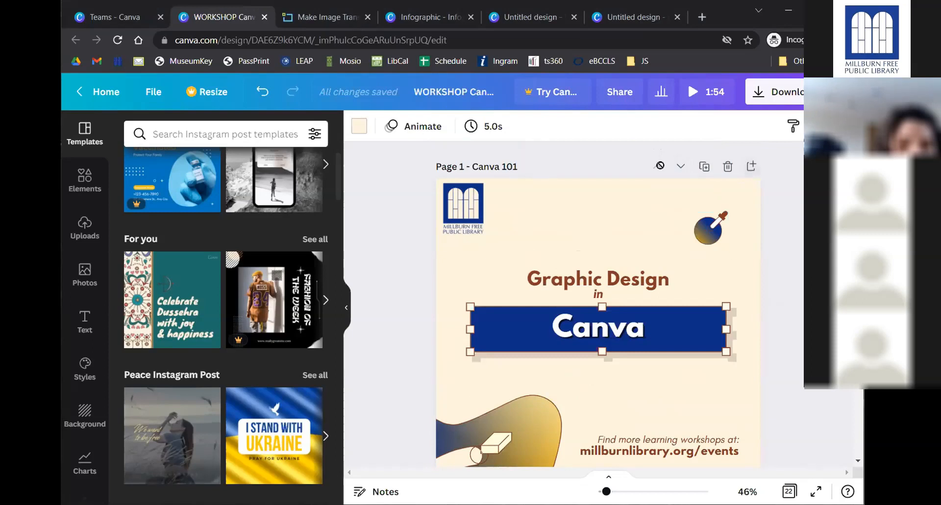
pyautogui.scroll(-2, 761, 256)
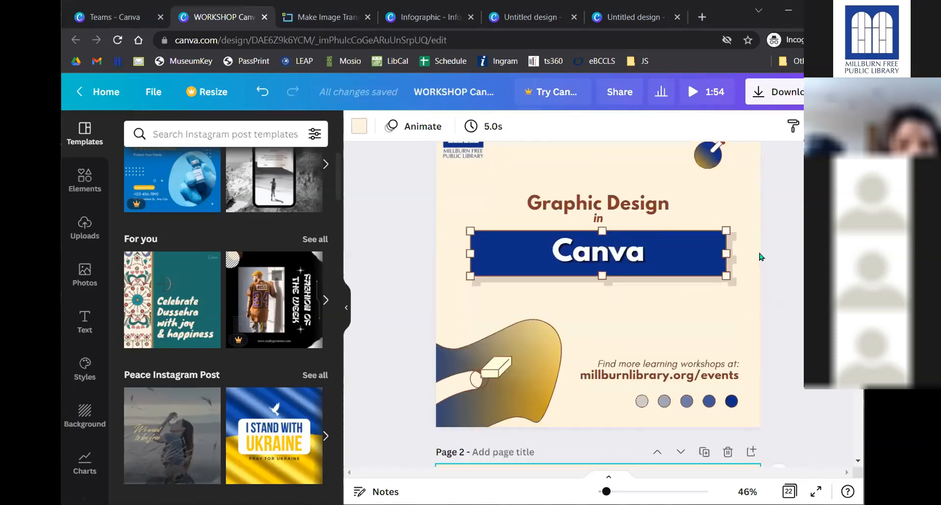
pyautogui.scroll(-6, 761, 255)
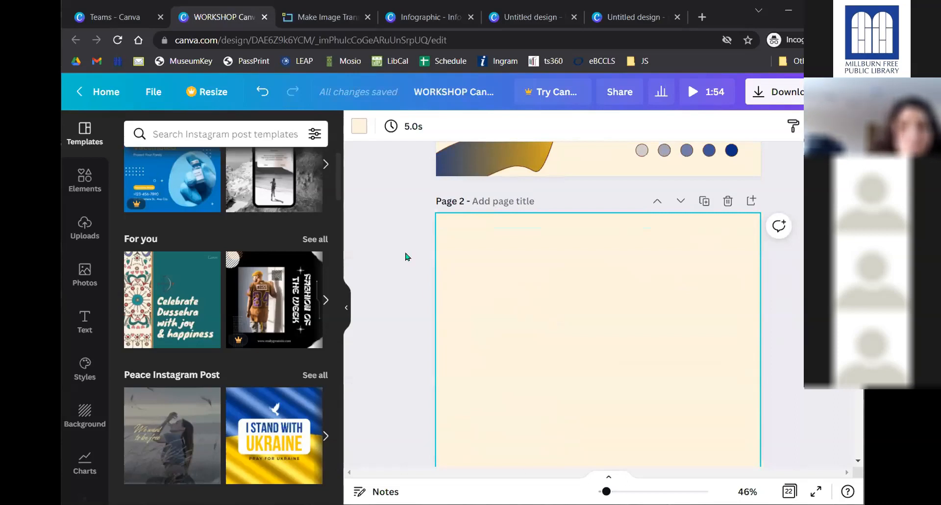
pyautogui.scroll(-1, 405, 253)
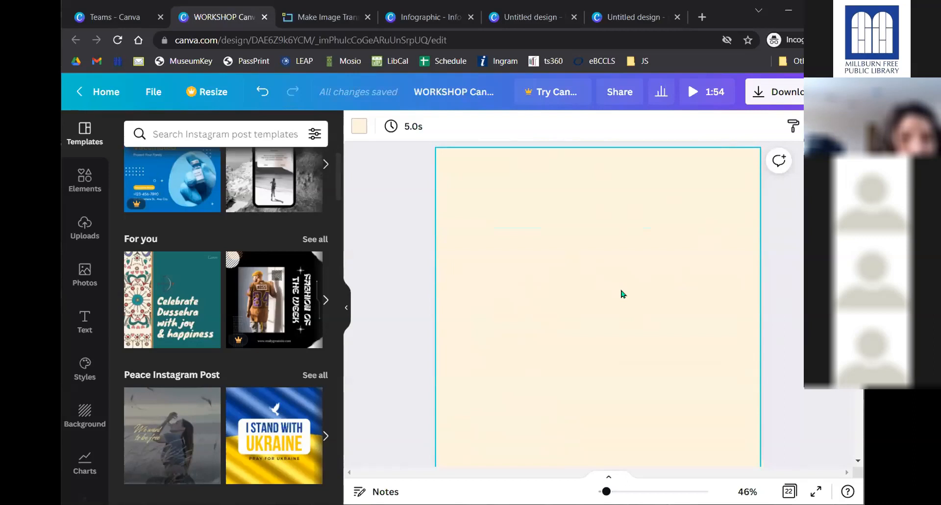
pyautogui.scroll(-6, 683, 270)
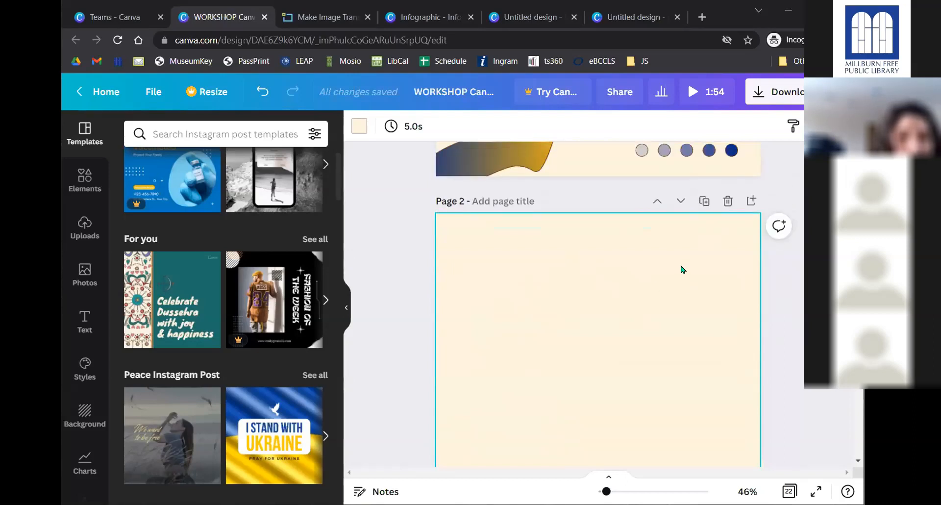
pyautogui.scroll(-10, 683, 270)
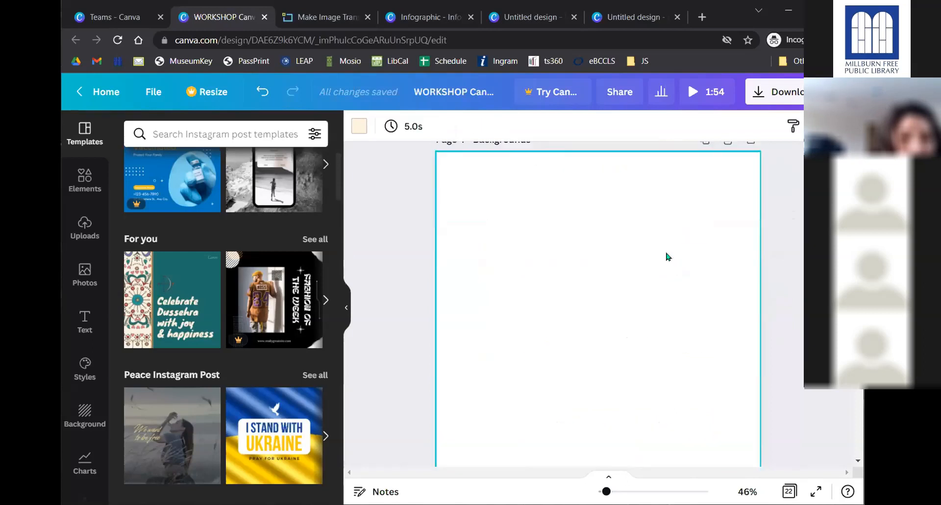
pyautogui.scroll(-2, 667, 256)
pyautogui.scroll(-2, 634, 307)
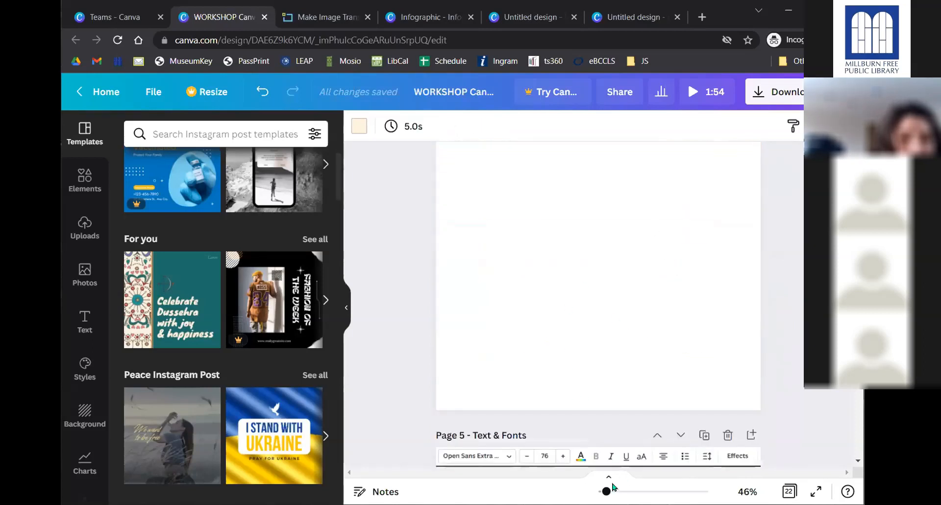
pyautogui.scroll(-2, 464, 379)
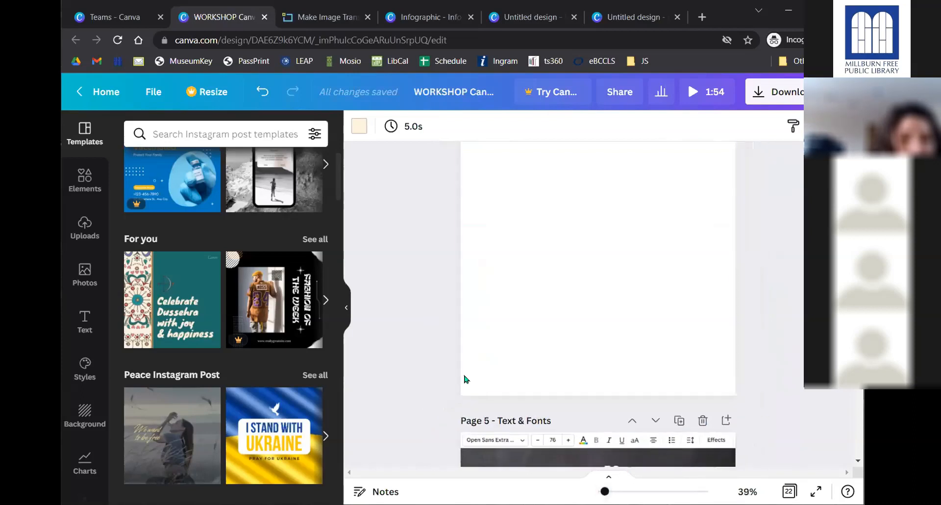
pyautogui.scroll(3, 462, 374)
# - Select the blank Page 4 - Backgrounds and show its background colour swatches
pyautogui.click(575, 281)
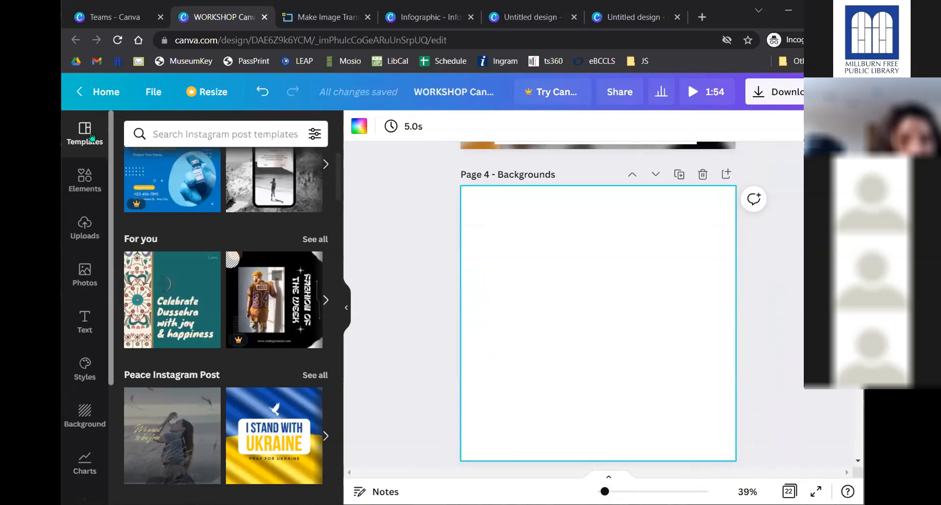
pyautogui.scroll(-4, 234, 211)
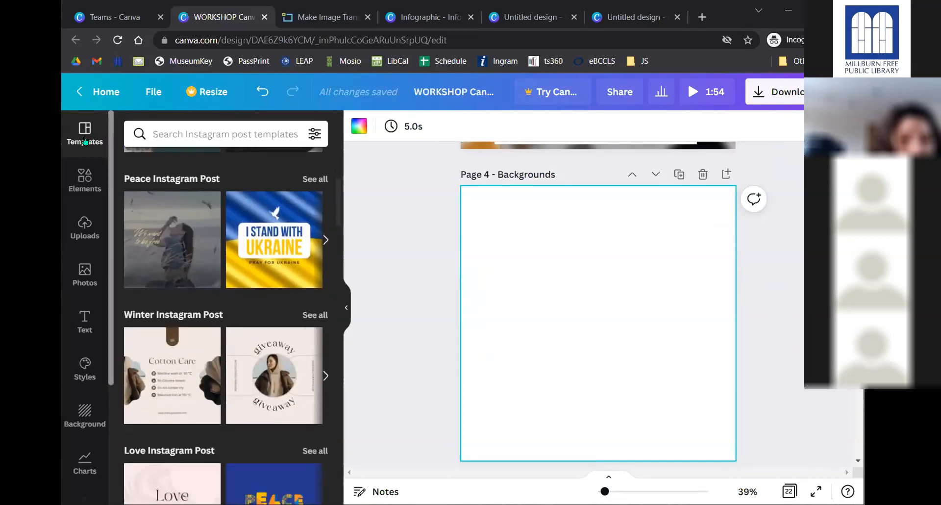
pyautogui.scroll(-3, 229, 332)
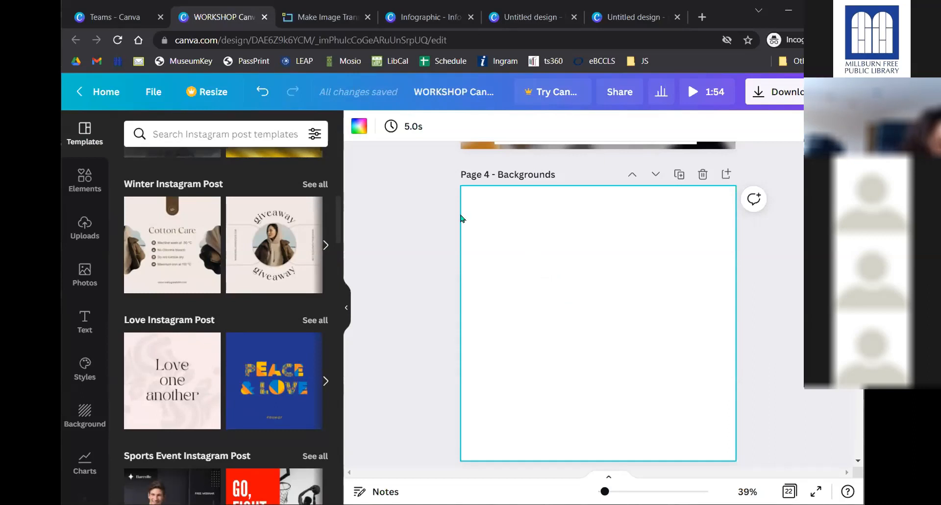
pyautogui.click(397, 249)
pyautogui.click(615, 256)
pyautogui.click(358, 130)
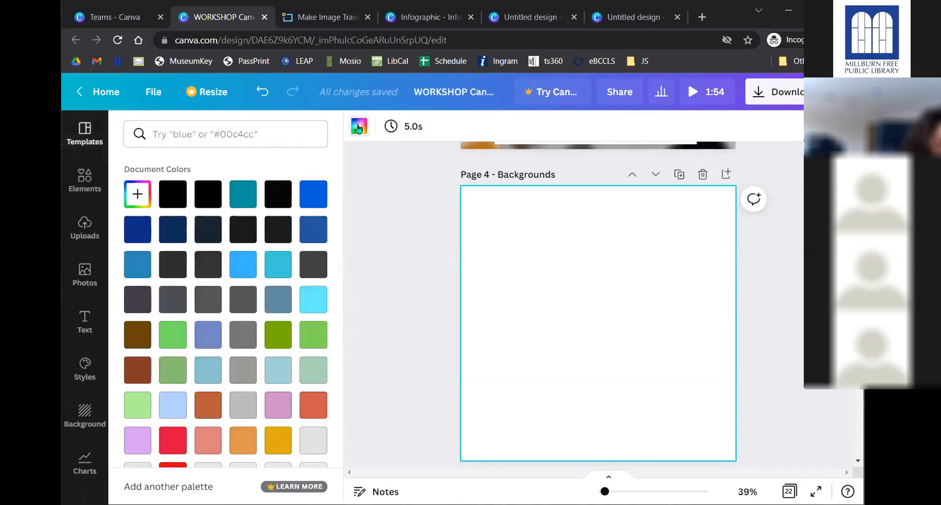
# - Try light blue, grey, bright green and sage green as Page 4's background
pyautogui.click(242, 262)
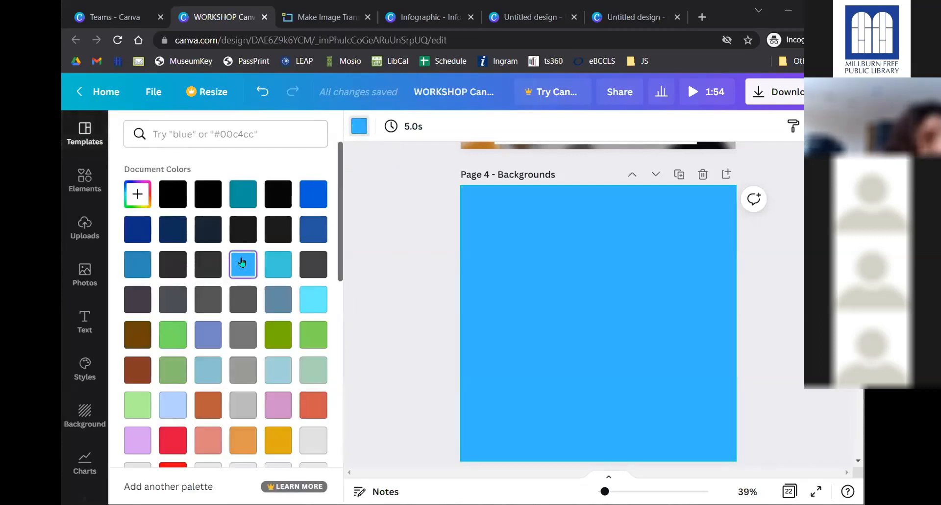
pyautogui.click(243, 336)
pyautogui.click(273, 338)
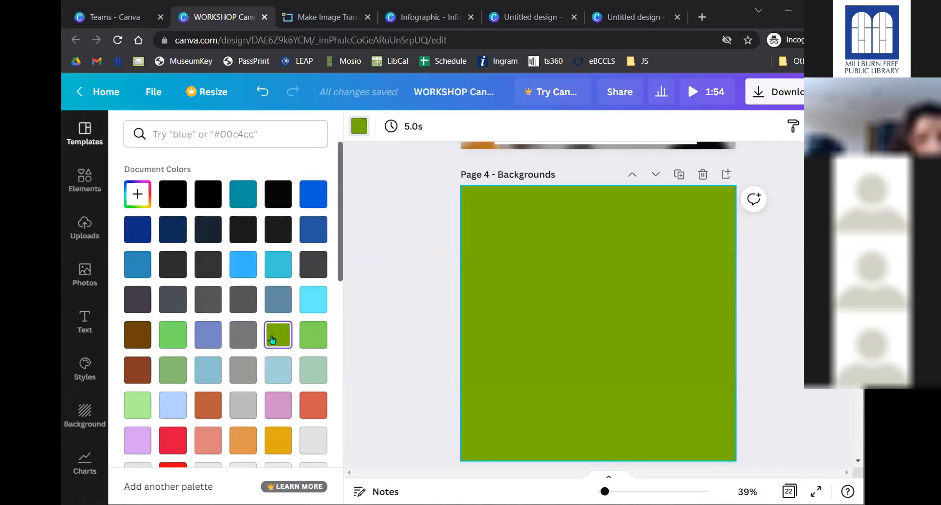
pyautogui.click(173, 376)
pyautogui.scroll(-1, 242, 287)
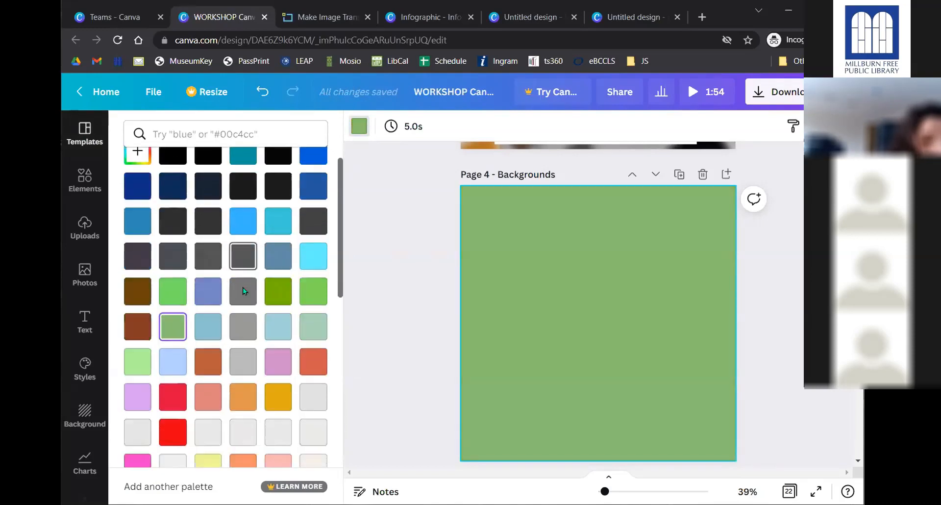
pyautogui.scroll(-7, 243, 287)
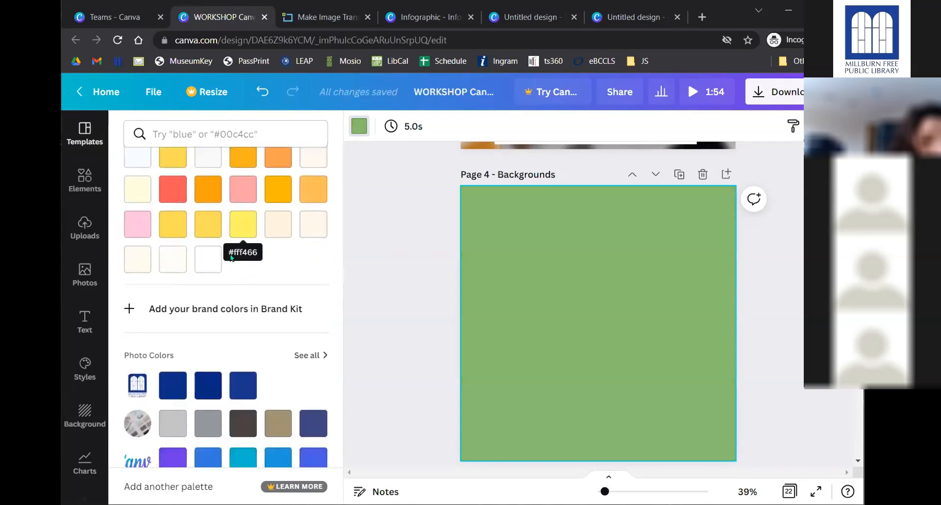
pyautogui.scroll(7, 229, 226)
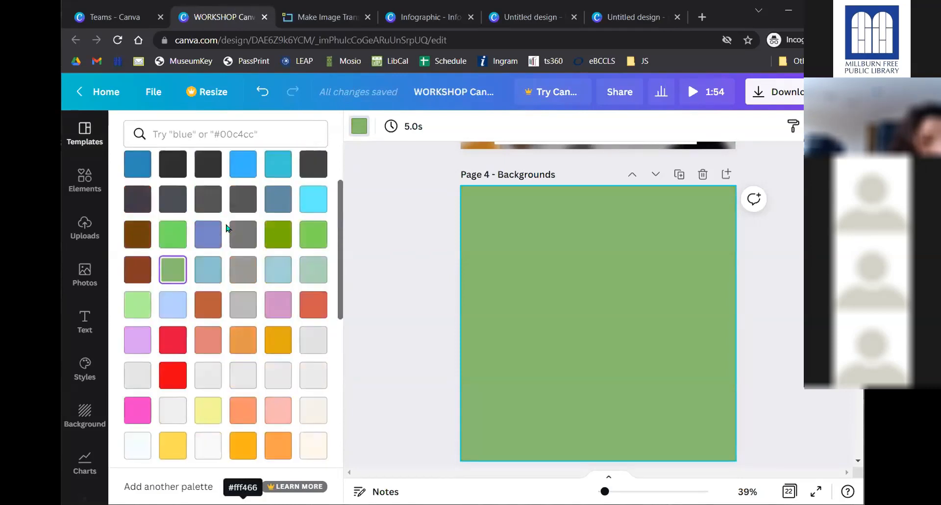
pyautogui.scroll(3, 227, 227)
# - Apply a custom navy #0C2E85 background, then undo it back to dark green
pyautogui.click(135, 193)
pyautogui.moveTo(199, 243); pyautogui.dragTo(252, 265)
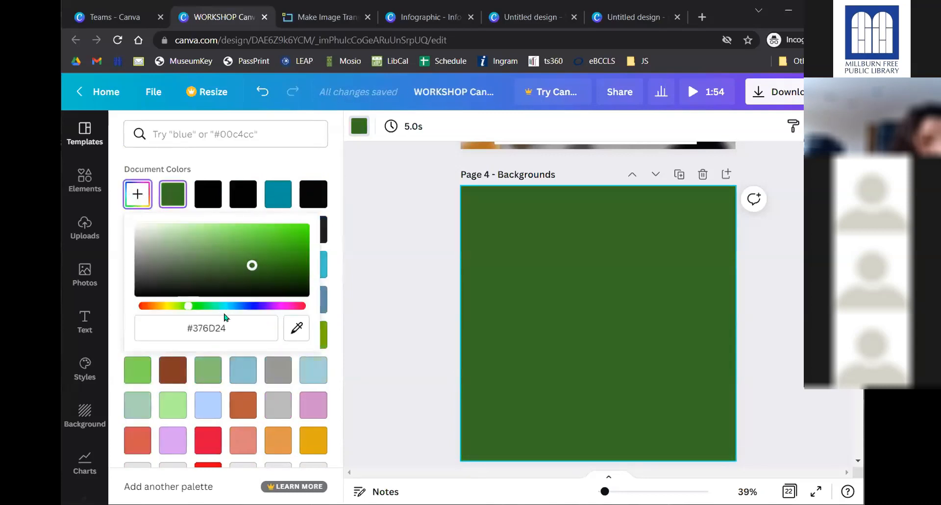
pyautogui.moveTo(187, 328); pyautogui.dragTo(206, 326)
pyautogui.click(239, 325)
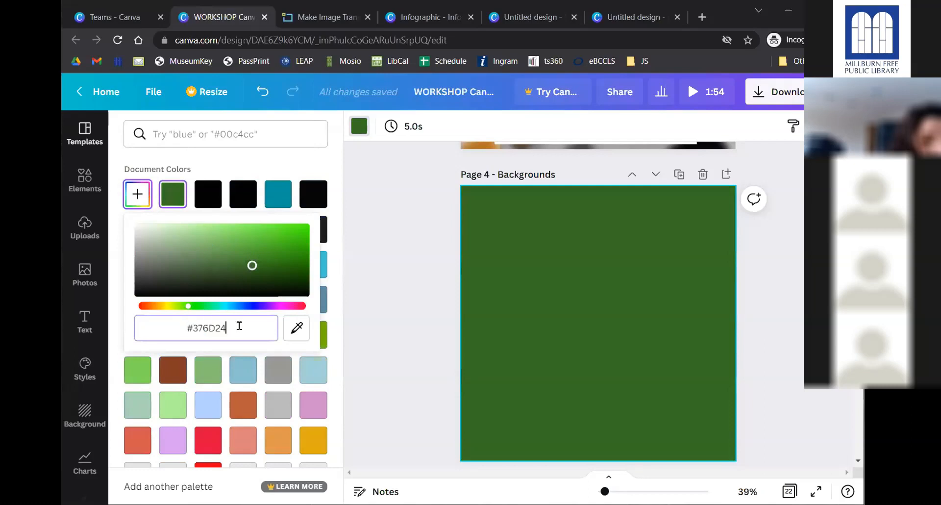
pyautogui.press('BackSpace')
pyautogui.press('BackSpace')
pyautogui.press('BackSpace')
pyautogui.press('BackSpace')
pyautogui.press('BackSpace')
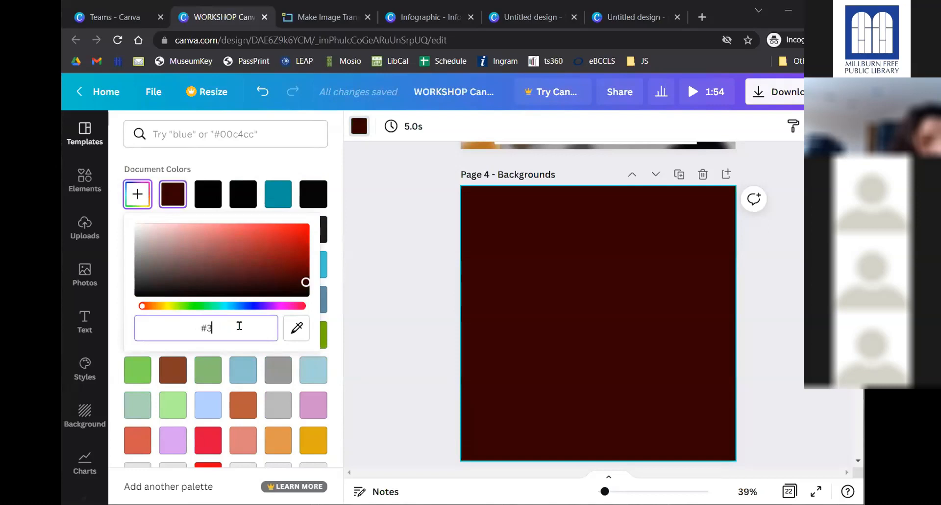
pyautogui.press('BackSpace')
pyautogui.write('0C2E')
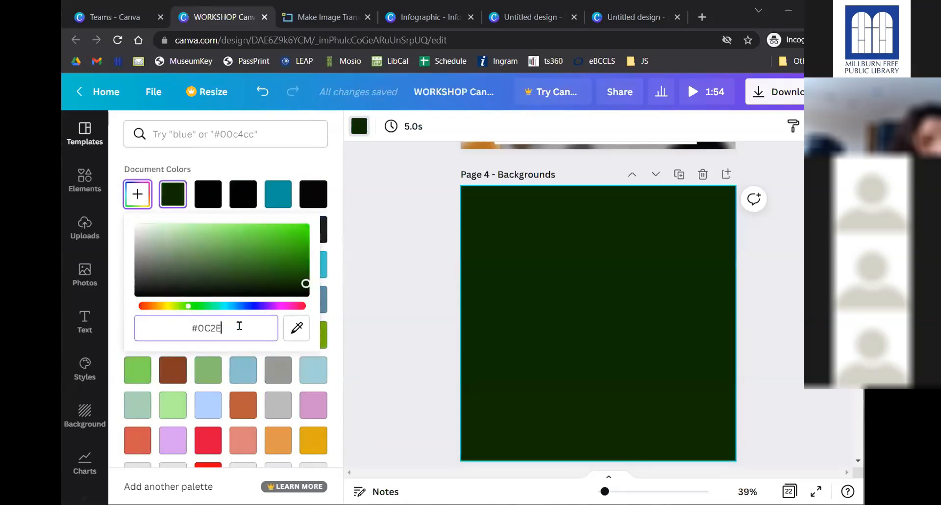
pyautogui.write('85')
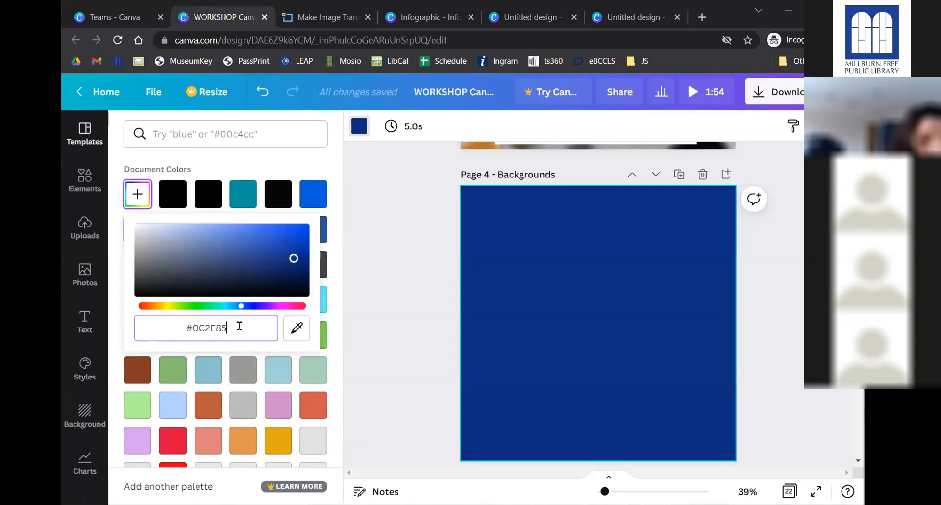
pyautogui.click(399, 289)
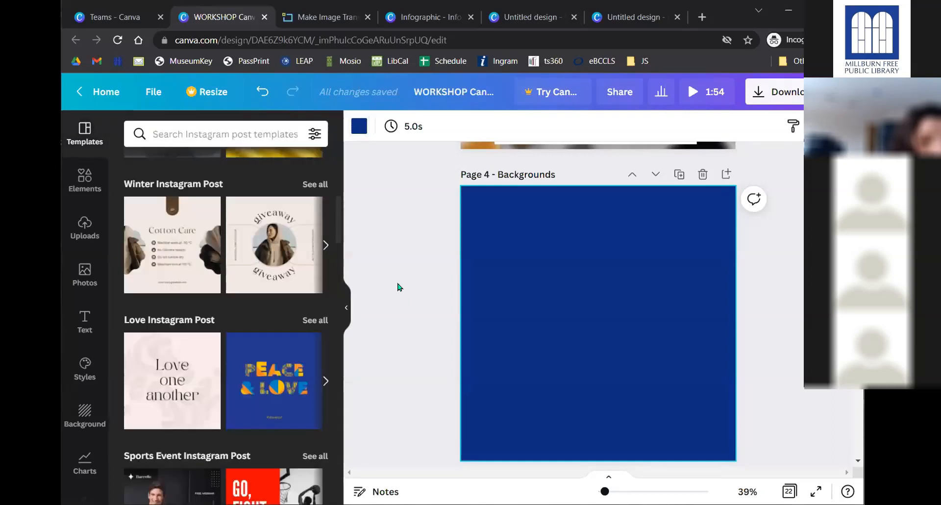
pyautogui.hotkey('ctrl', 'z')
pyautogui.hotkey('ctrl', 'z')
pyautogui.hotkey('ctrl', 'z')
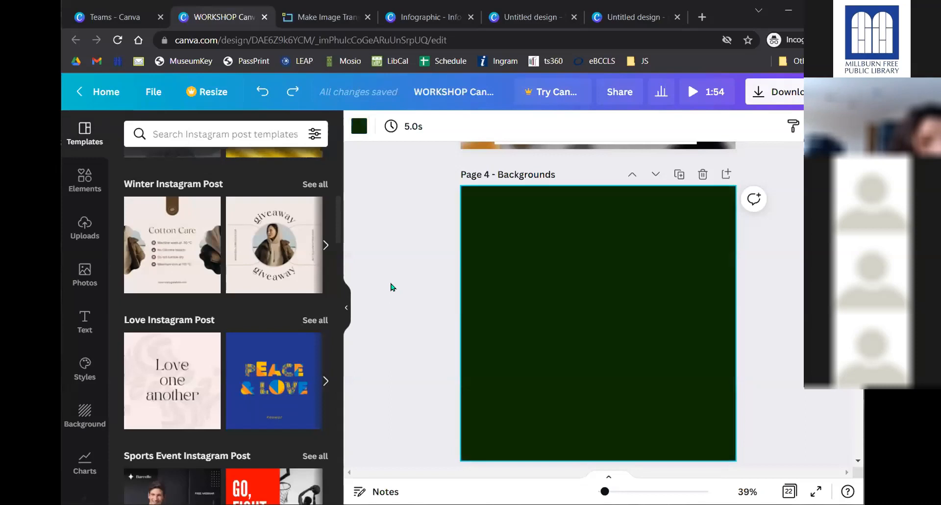
# - Undo Page 4 back to plain white and bring up the ready-made background images
pyautogui.hotkey('ctrl', 'z')
pyautogui.hotkey('ctrl', 'z')
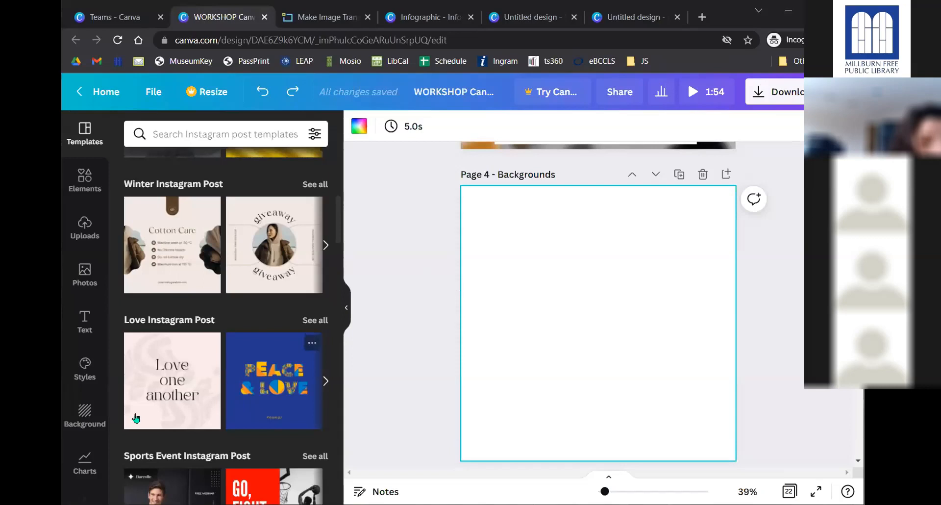
pyautogui.click(85, 422)
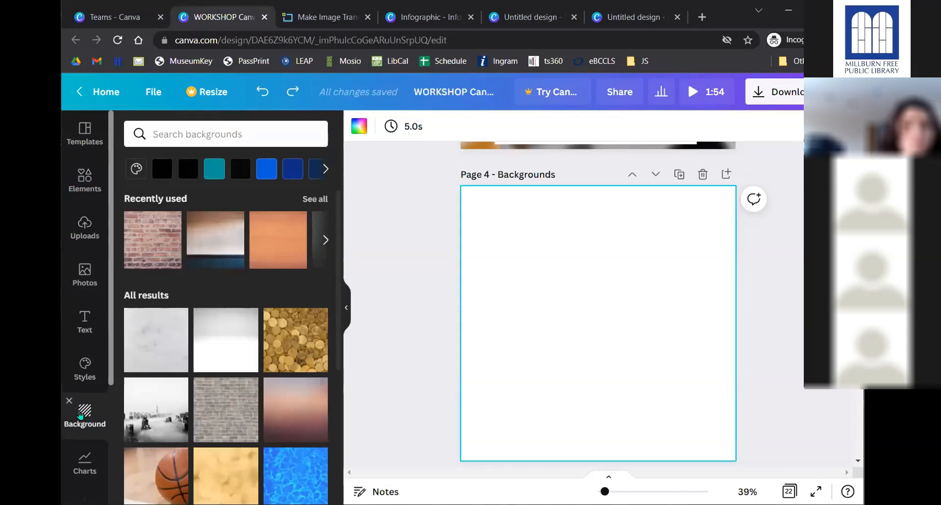
pyautogui.scroll(-3, 82, 390)
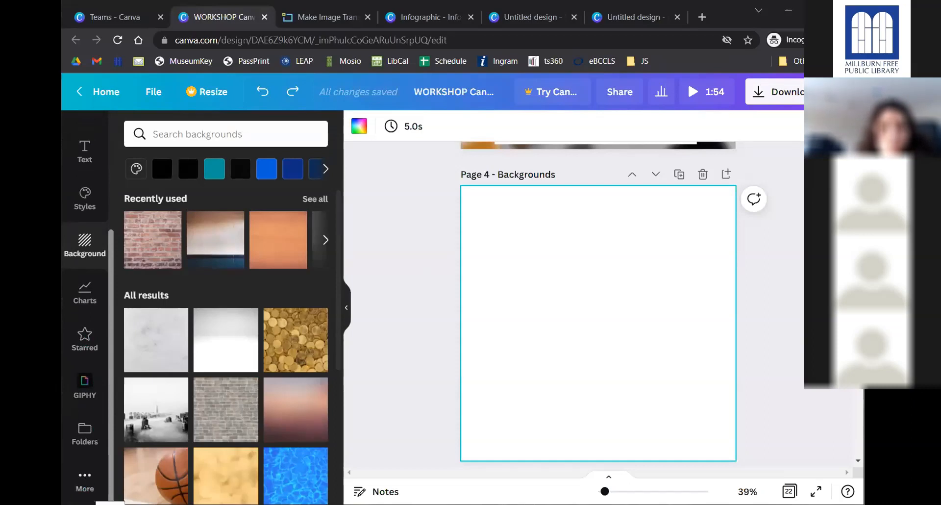
pyautogui.click(85, 478)
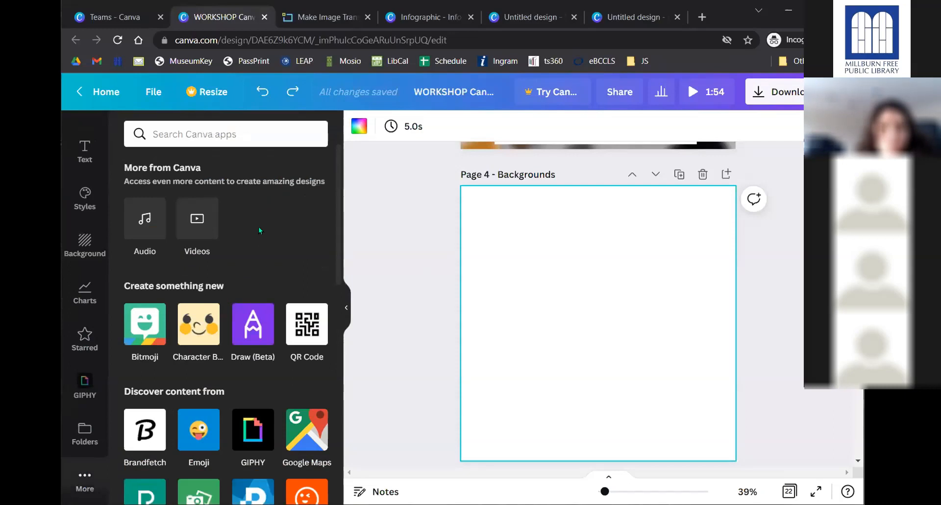
pyautogui.click(85, 242)
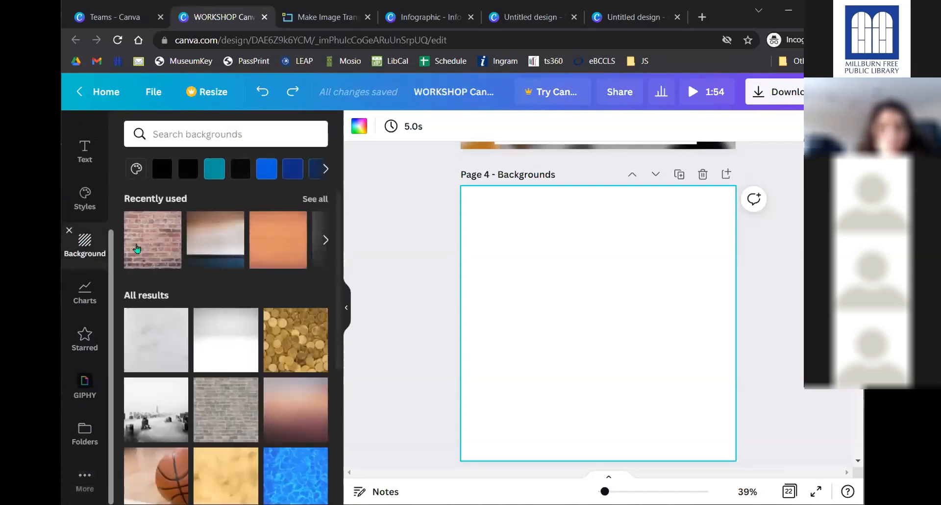
pyautogui.scroll(-3, 242, 308)
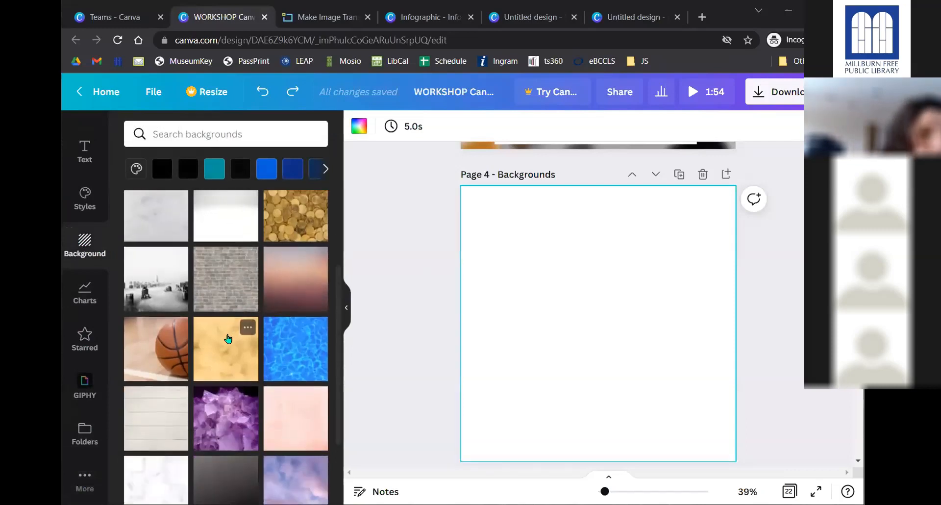
# - Try yellow, brick-wall and foggy city backgrounds, settling on golden bokeh lights
pyautogui.click(228, 338)
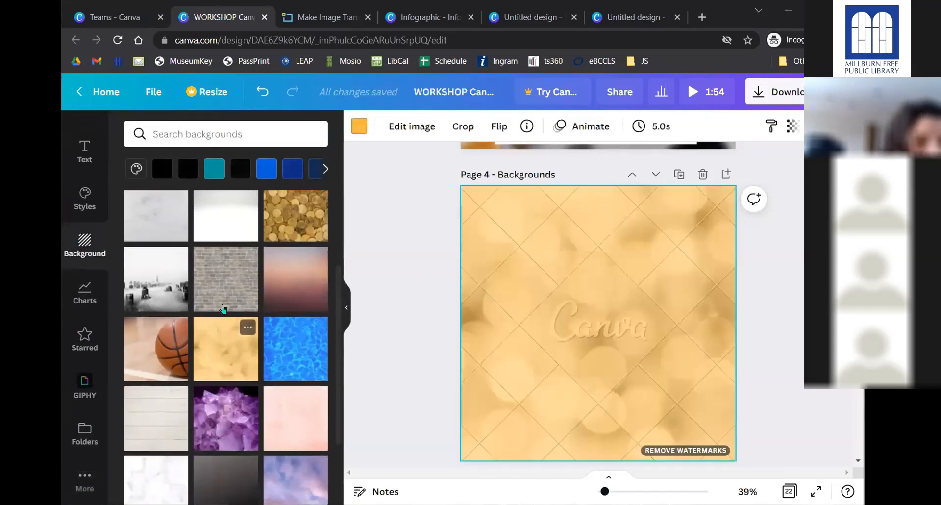
pyautogui.click(225, 283)
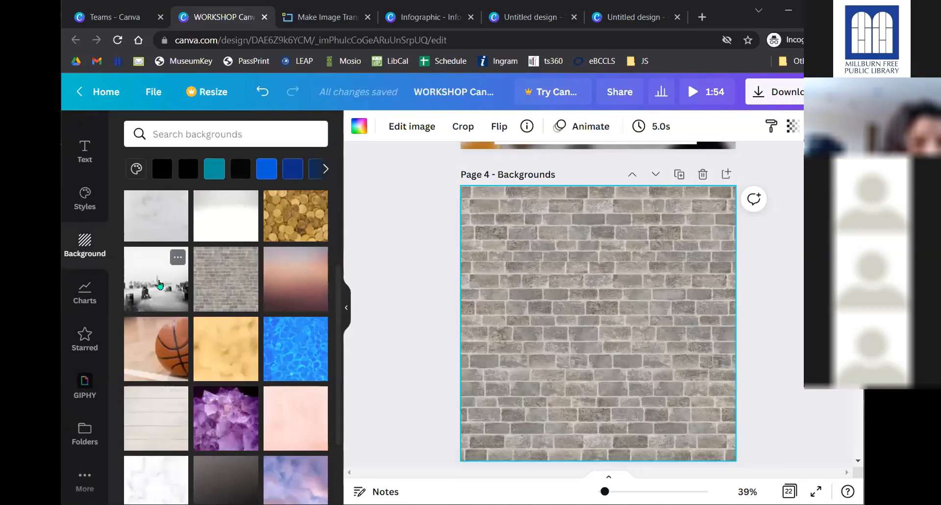
pyautogui.click(159, 284)
pyautogui.scroll(-5, 245, 294)
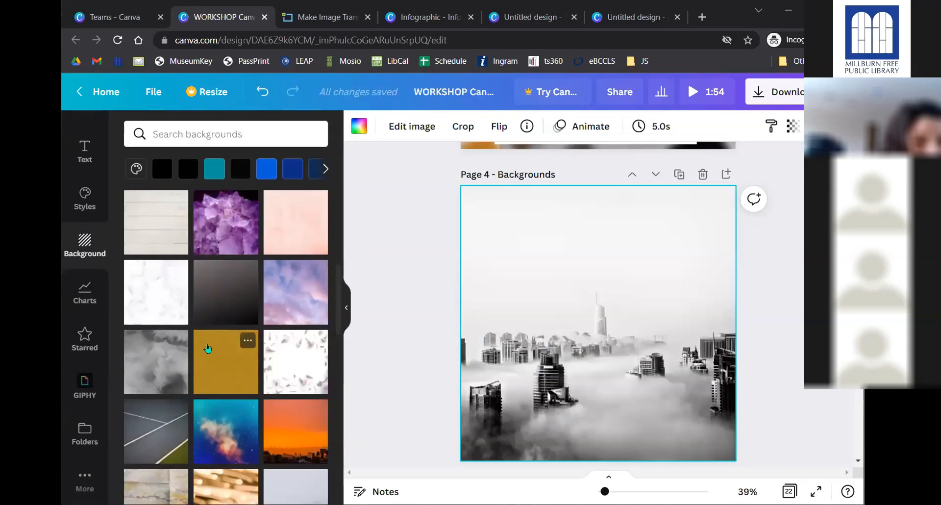
pyautogui.scroll(-4, 210, 344)
pyautogui.click(223, 307)
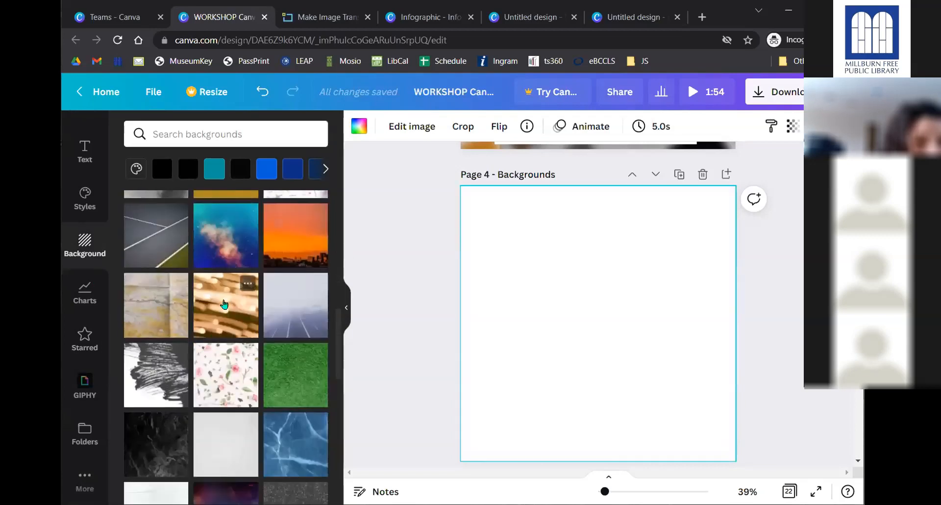
pyautogui.click(227, 133)
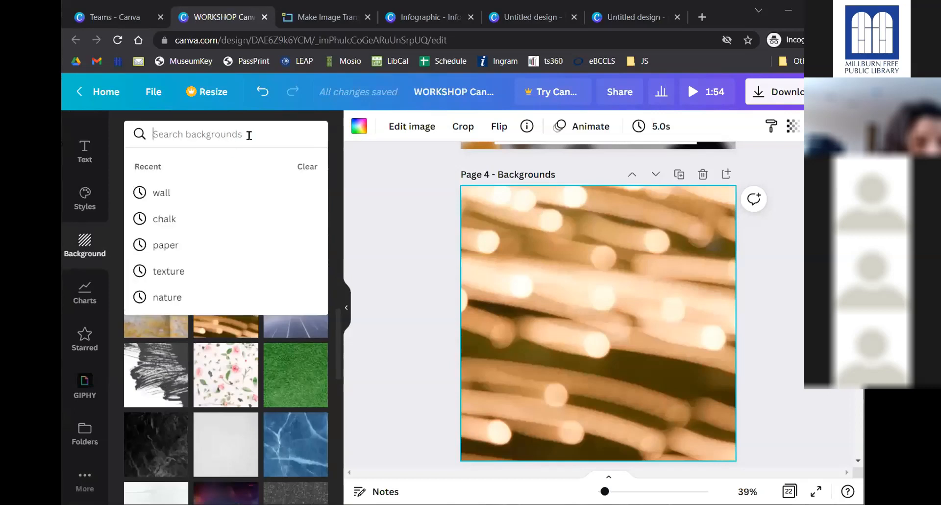
# - Search backgrounds for 'paper' and give Page 4 the dark teal mottled paper texture
pyautogui.write('paper')
pyautogui.press('Return')
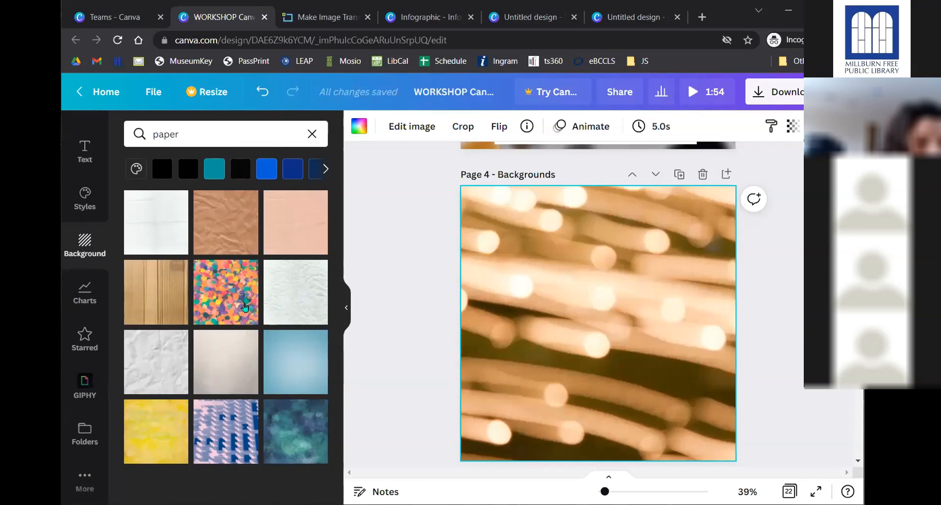
pyautogui.click(280, 440)
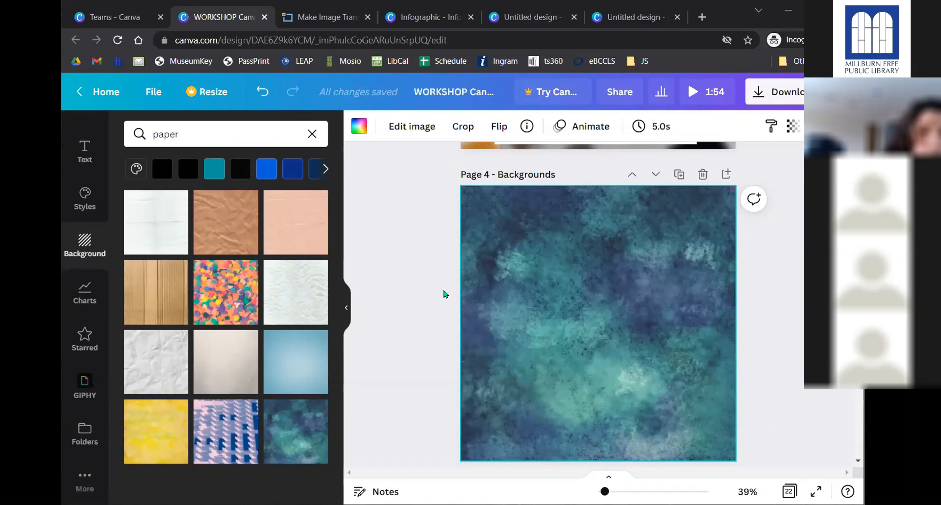
pyautogui.scroll(-2, 415, 274)
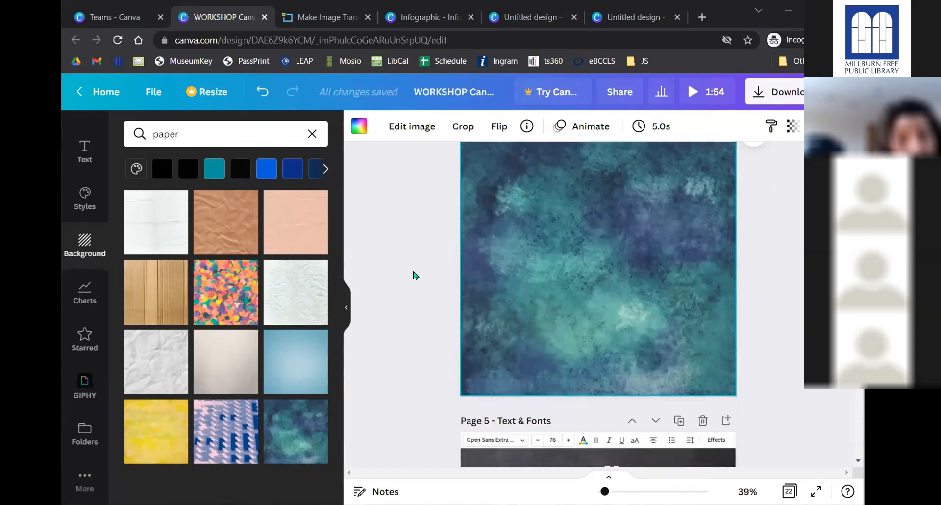
# - Scroll to Page 5 – Text & Fonts and select its bulleted font-toolbar tips text box
pyautogui.scroll(-5, 426, 269)
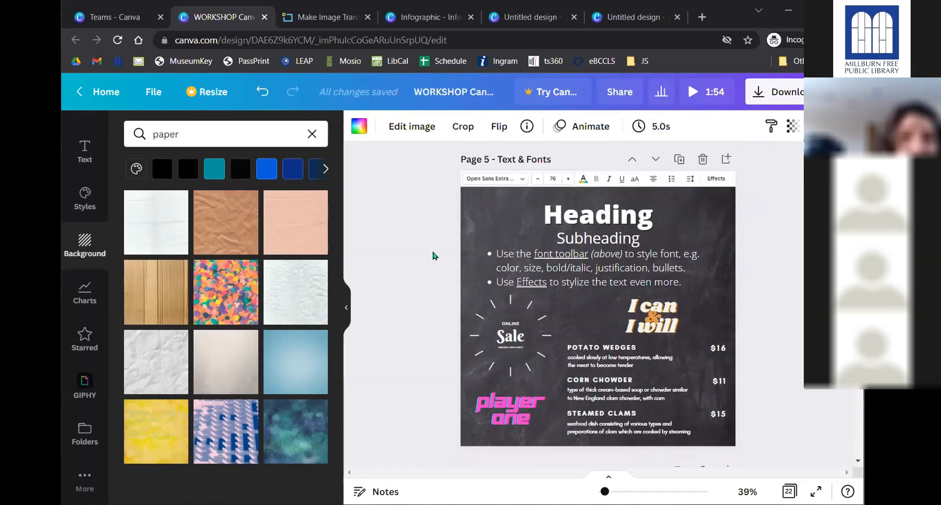
pyautogui.click(410, 232)
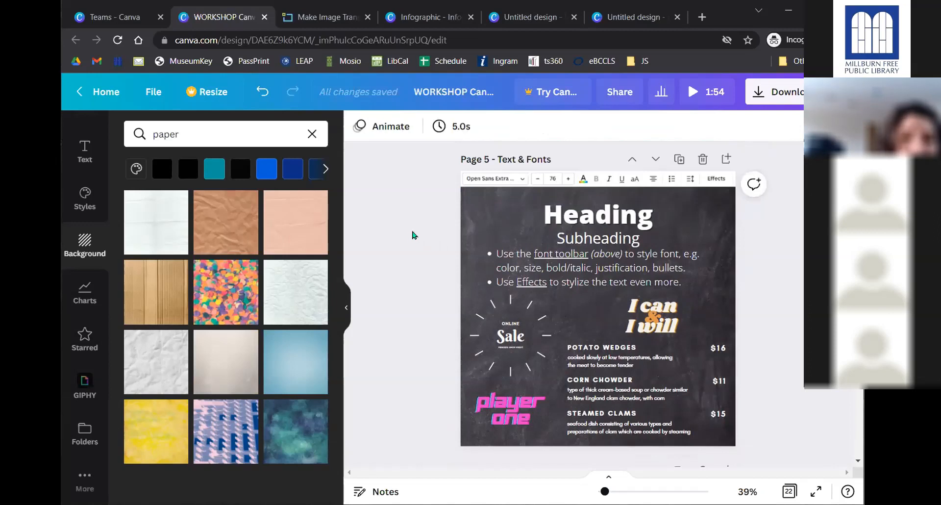
pyautogui.click(477, 232)
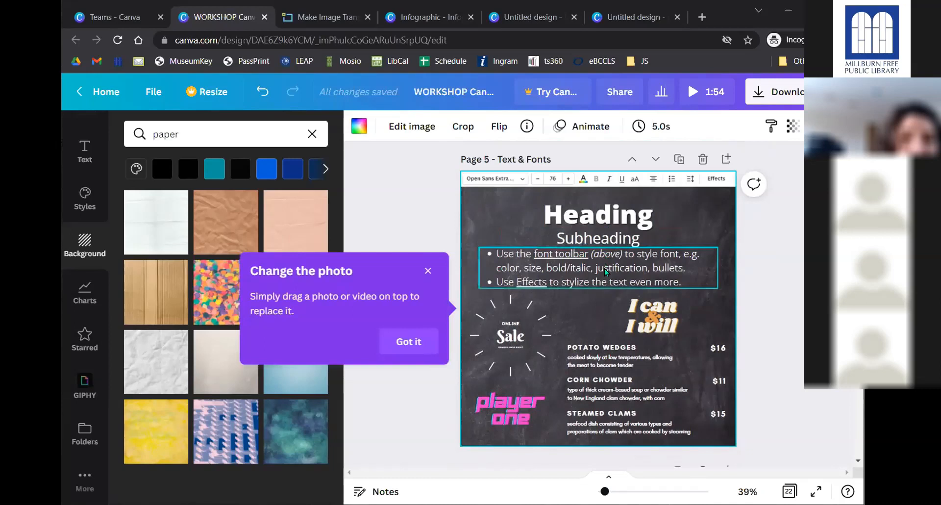
pyautogui.click(592, 256)
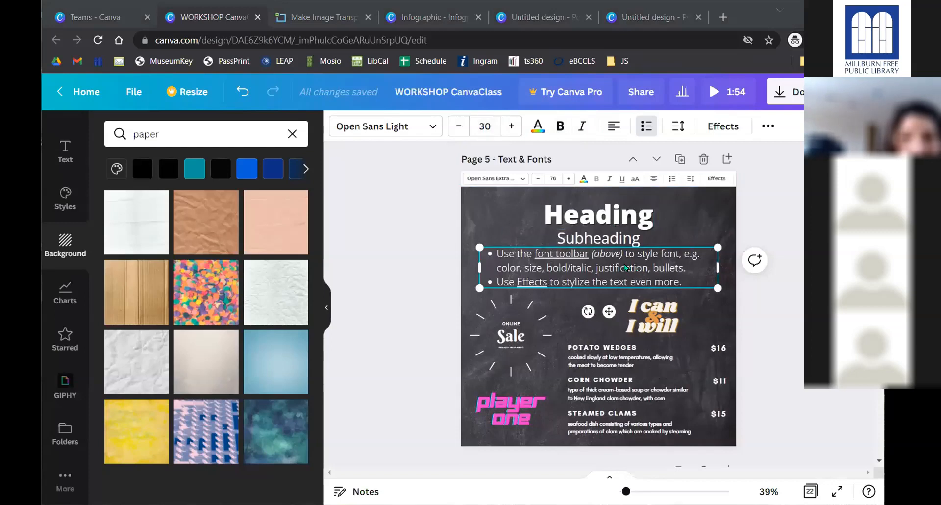
pyautogui.click(602, 210)
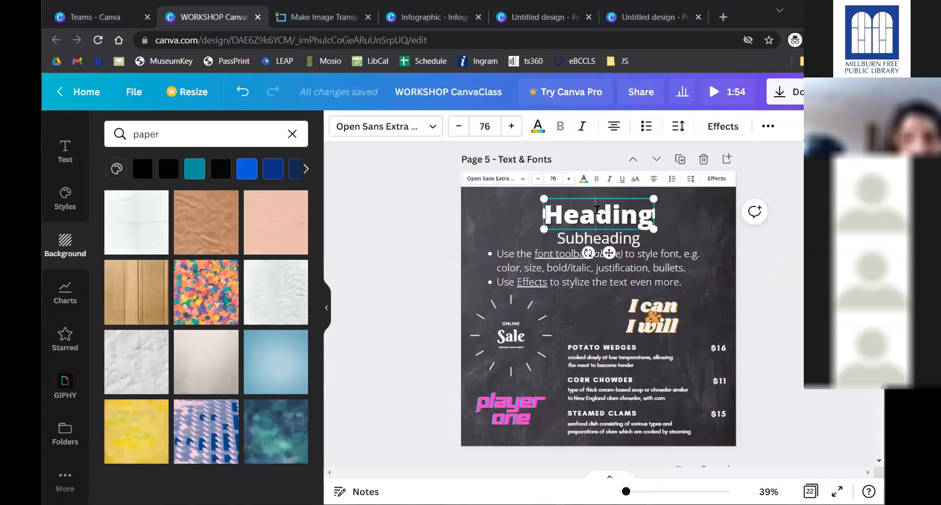
pyautogui.moveTo(596, 211); pyautogui.dragTo(571, 217)
pyautogui.click(582, 126)
pyautogui.moveTo(619, 209); pyautogui.dragTo(637, 212)
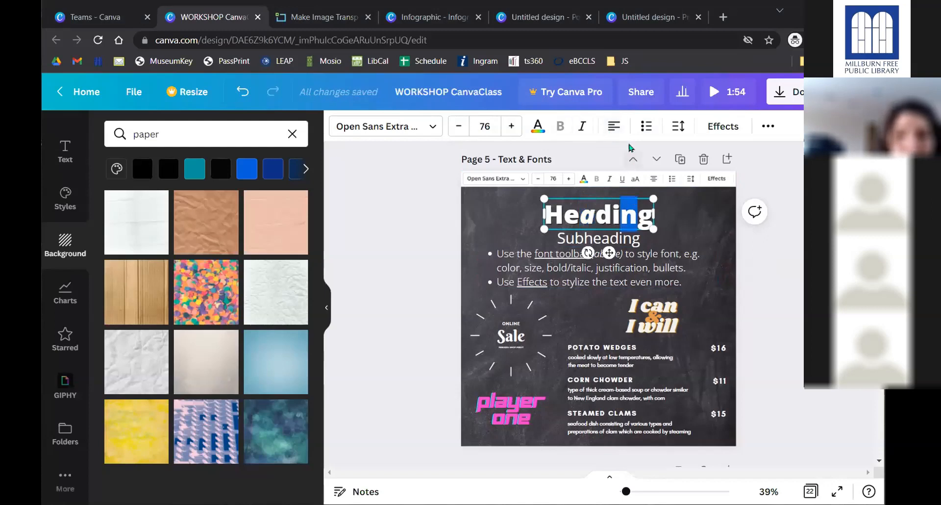
pyautogui.click(646, 127)
pyautogui.click(645, 127)
pyautogui.click(645, 127)
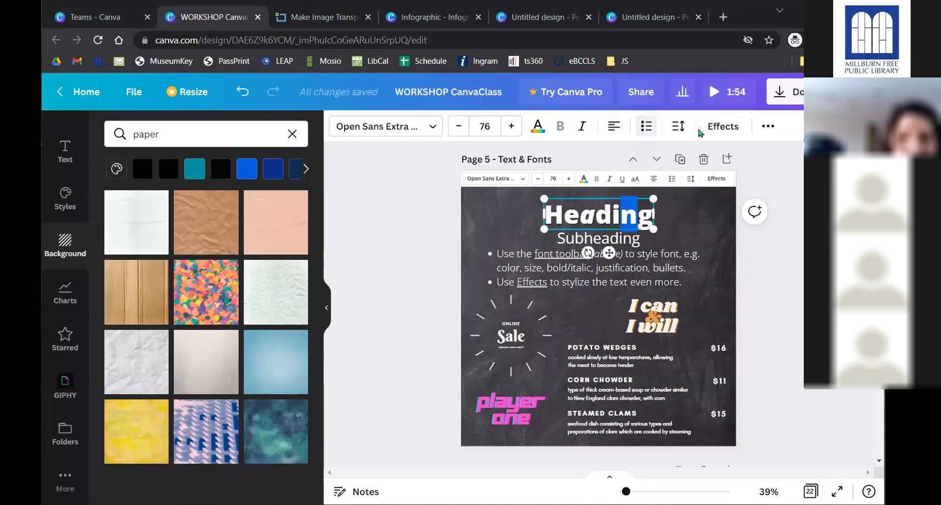
pyautogui.click(460, 126)
pyautogui.click(459, 126)
pyautogui.click(459, 126)
pyautogui.click(460, 127)
pyautogui.click(460, 126)
pyautogui.click(459, 127)
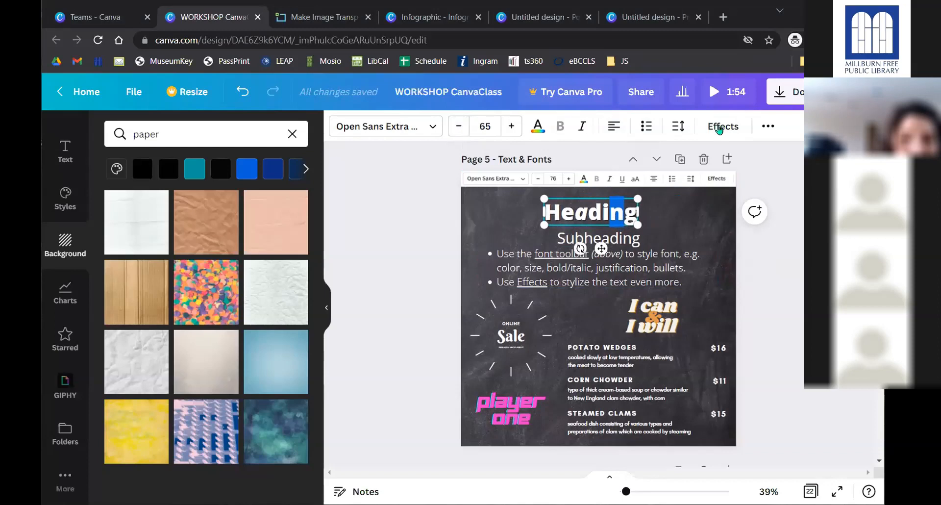
pyautogui.click(769, 127)
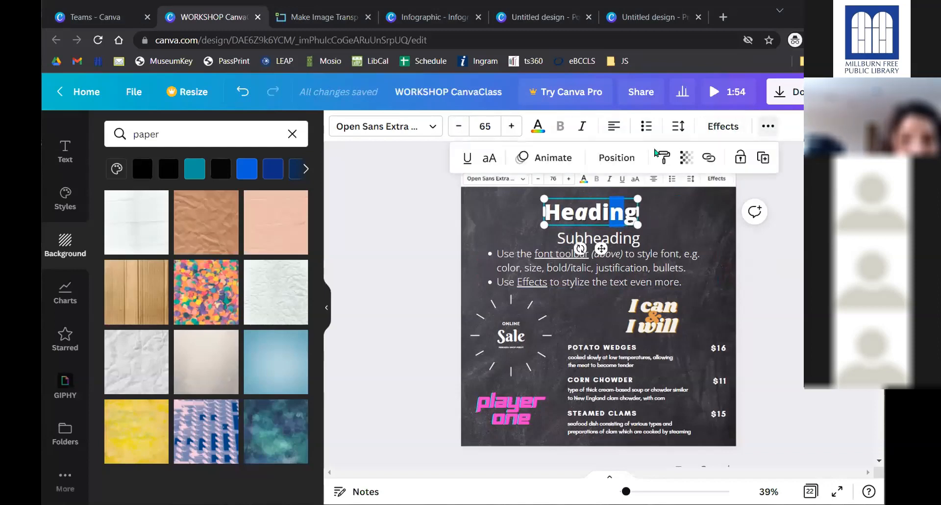
pyautogui.click(489, 158)
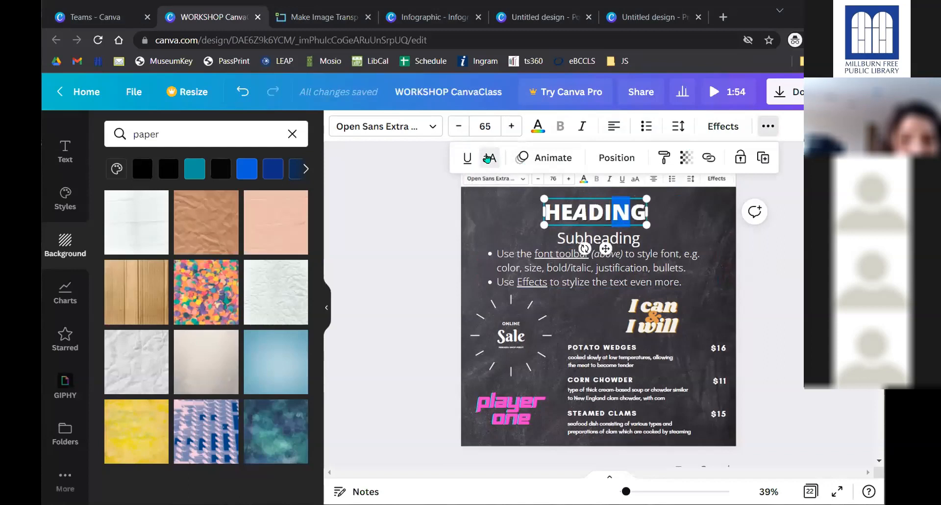
pyautogui.click(488, 157)
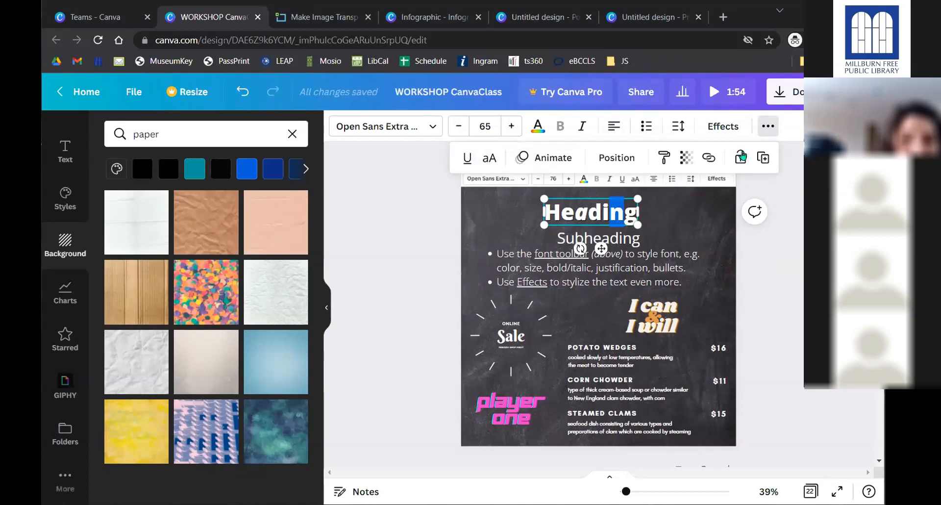
pyautogui.click(768, 126)
pyautogui.click(679, 126)
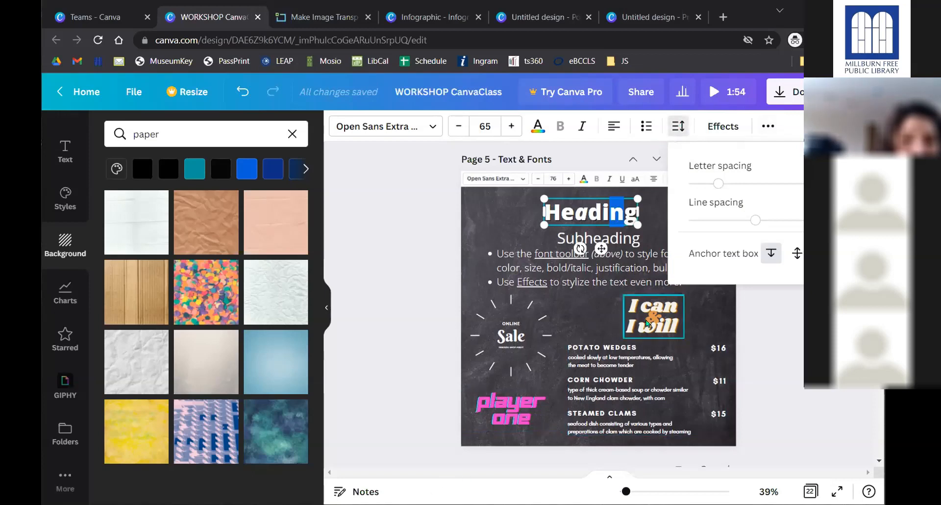
pyautogui.moveTo(718, 184); pyautogui.dragTo(743, 184)
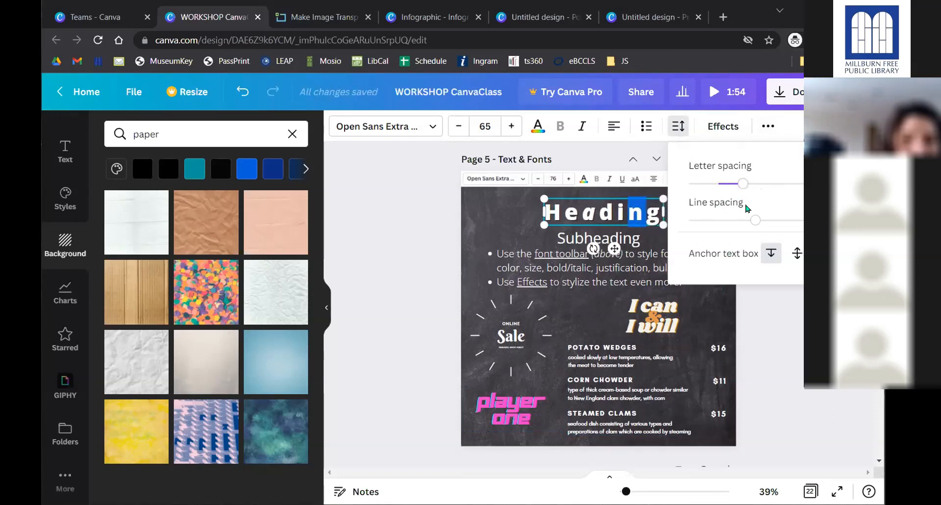
pyautogui.moveTo(750, 220)
pyautogui.mouseDown()
pyautogui.moveTo(788, 219)
pyautogui.moveTo(738, 220)
pyautogui.mouseUp()
pyautogui.moveTo(738, 220); pyautogui.dragTo(755, 221)
pyautogui.click(392, 219)
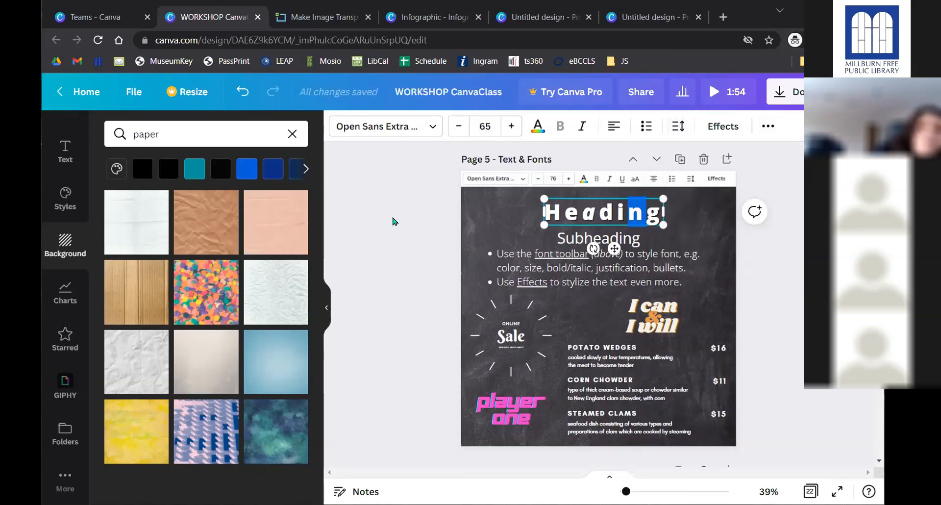
pyautogui.hotkey('ctrl', 'z')
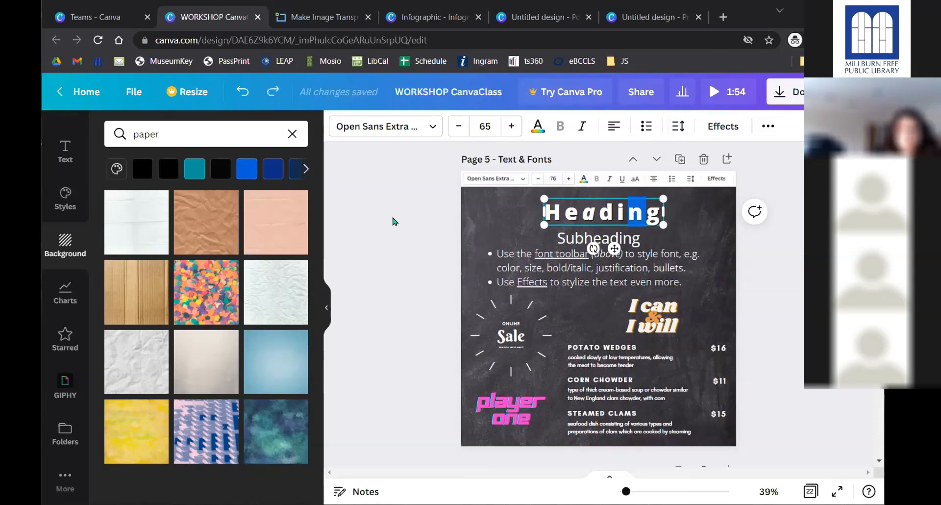
pyautogui.hotkey('ctrl', 'z')
pyautogui.hotkey('ctrl', 'z')
pyautogui.hotkey('ctrl', 'z')
pyautogui.hotkey('ctrl', 'z')
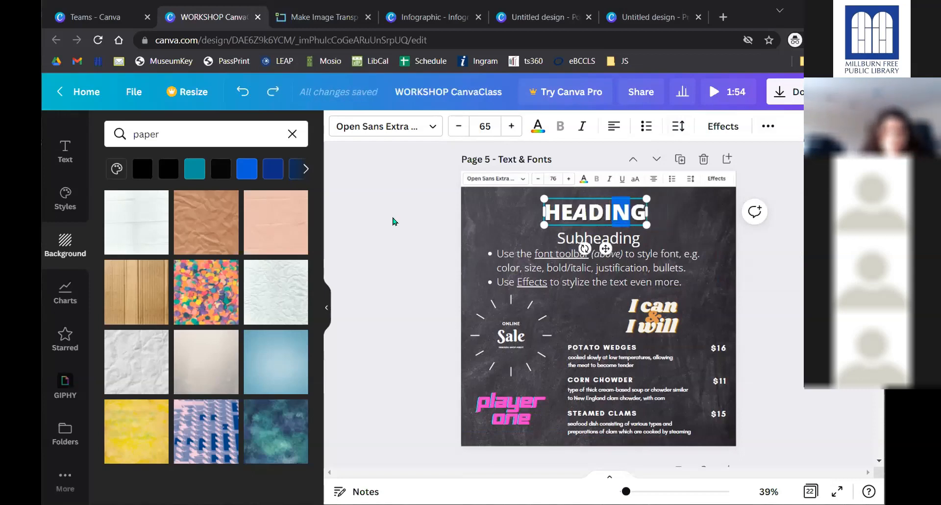
pyautogui.hotkey('ctrl', 'z')
pyautogui.hotkey('ctrl', 'z')
pyautogui.hotkey('ctrl', 'z')
pyautogui.hotkey('ctrl', 'z')
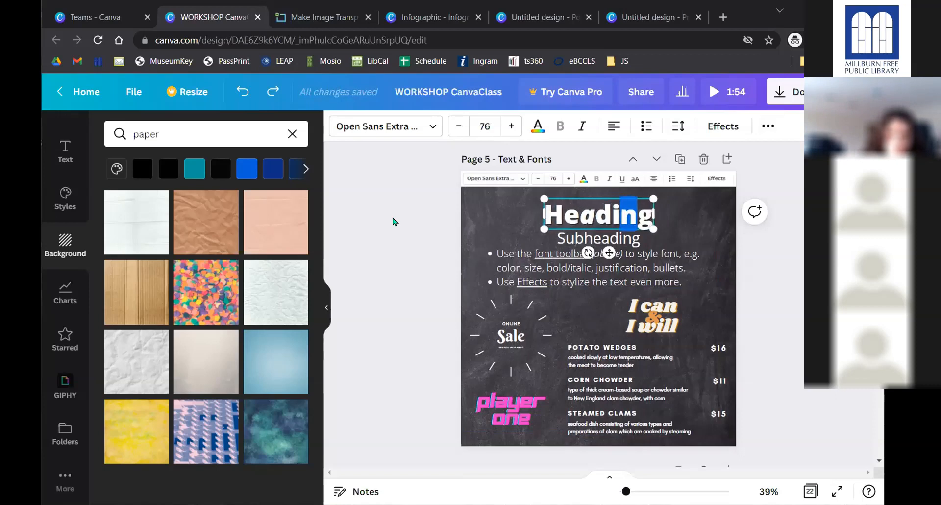
pyautogui.hotkey('ctrl', 'z')
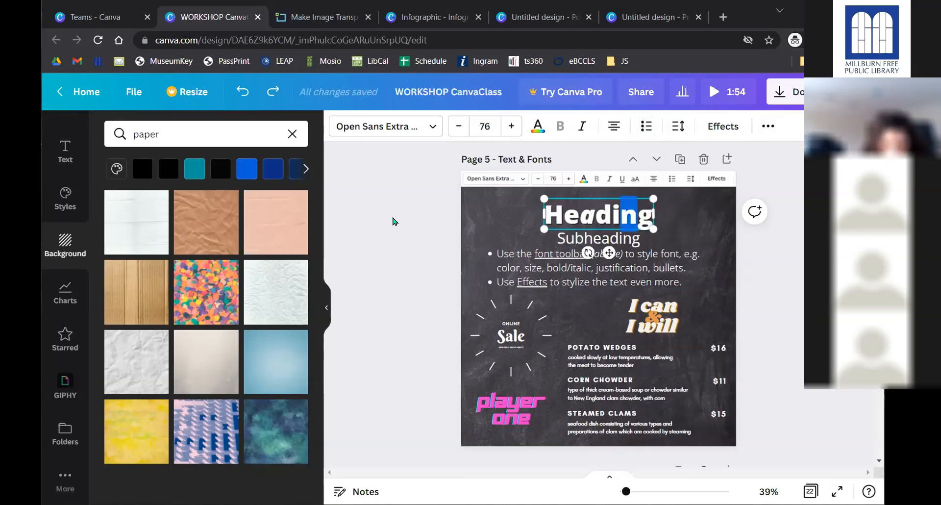
pyautogui.click(388, 248)
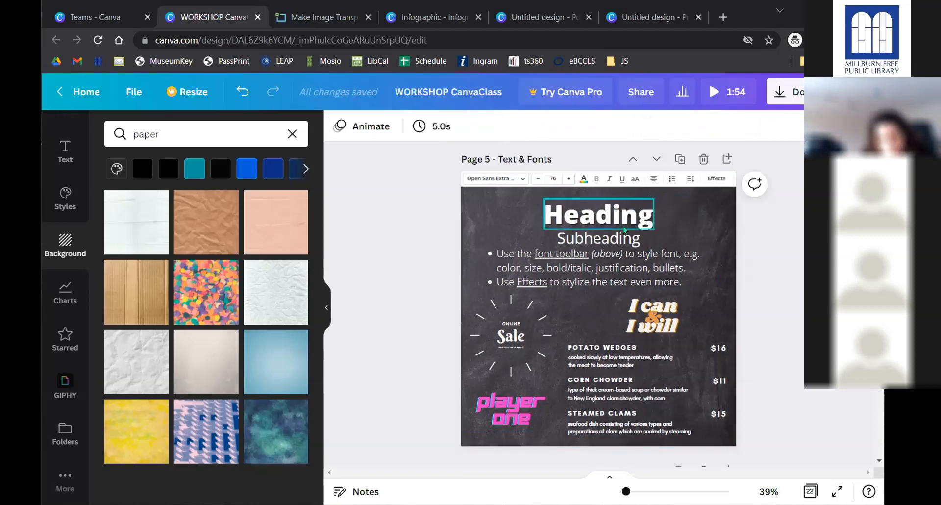
# - From the Text panel, add a default heading text box onto the Page 4 Backgrounds slide
pyautogui.click(65, 158)
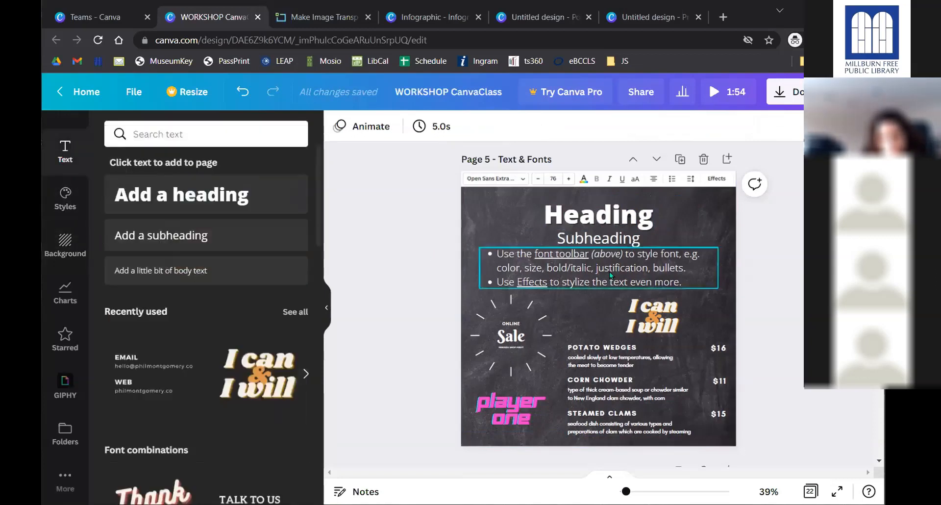
pyautogui.scroll(5, 509, 334)
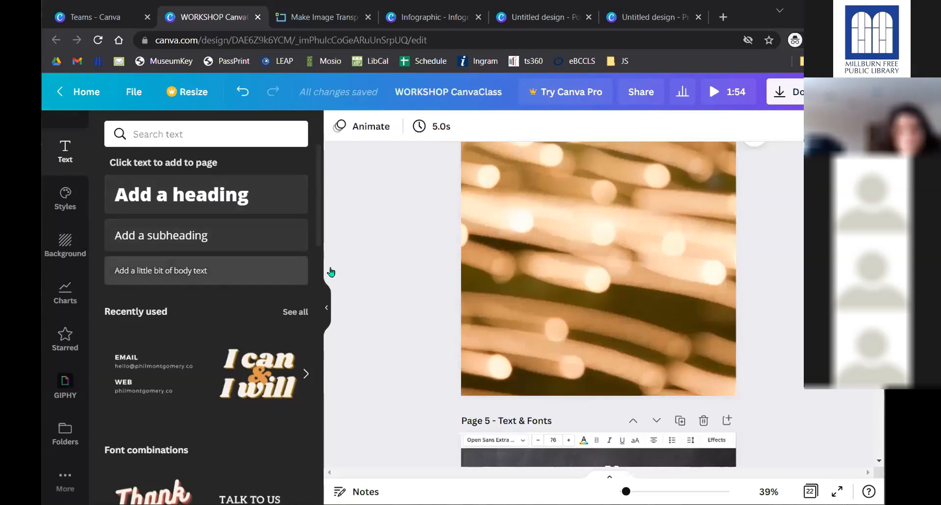
pyautogui.scroll(-5, 427, 273)
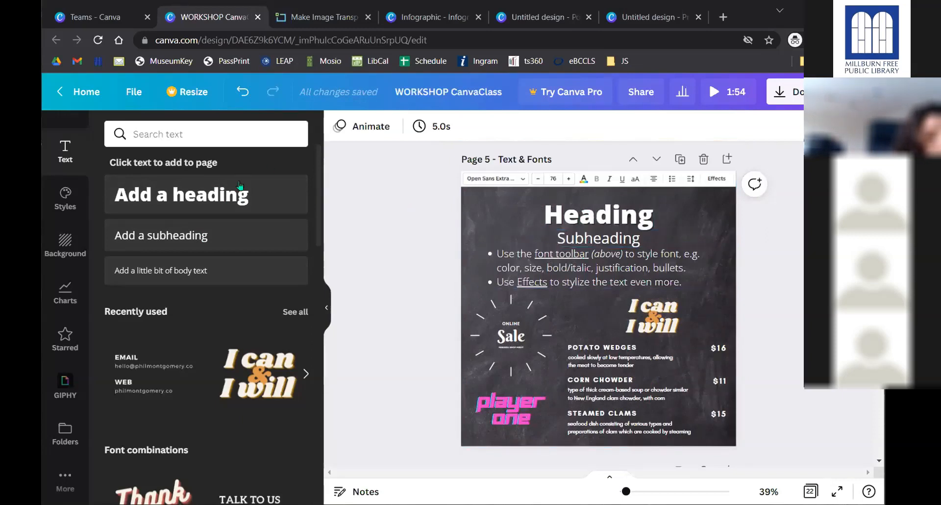
pyautogui.click(231, 276)
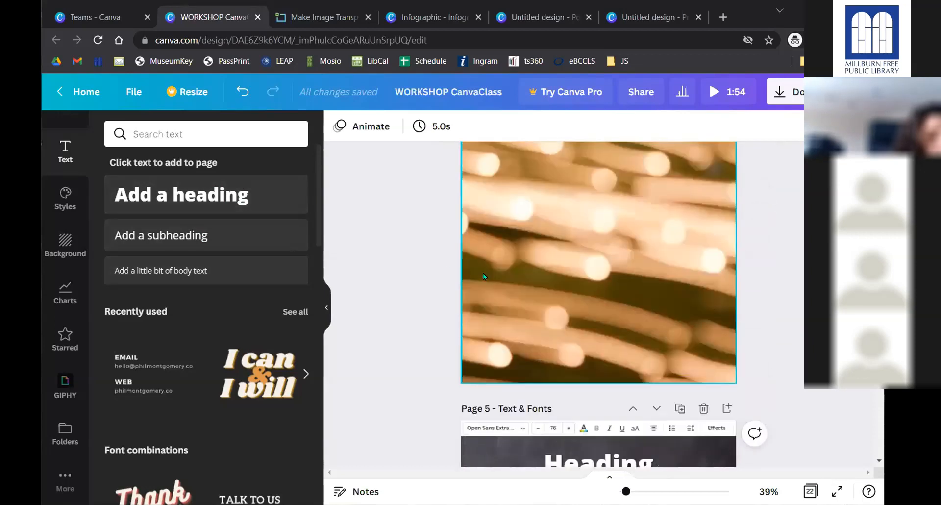
pyautogui.click(243, 197)
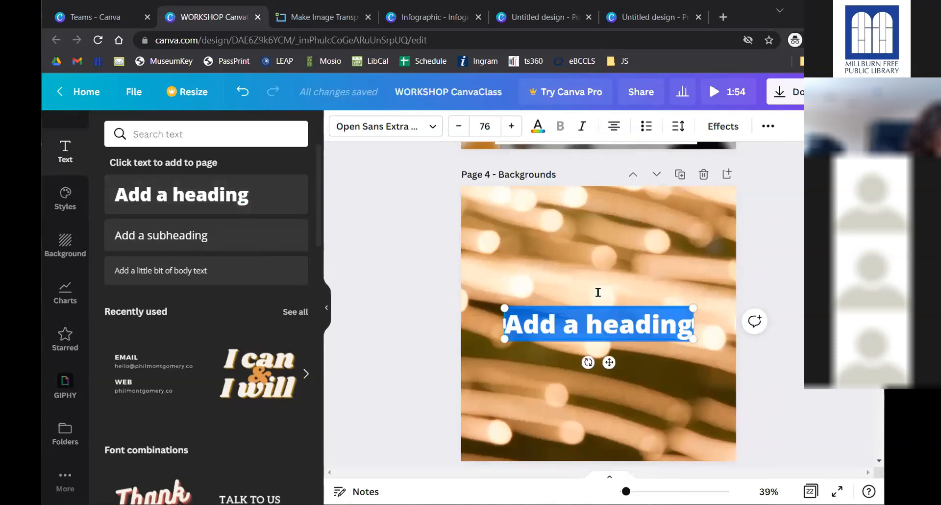
# - Move the heading higher and change its text to 'Graphic Design', fixing typos
pyautogui.click(586, 233)
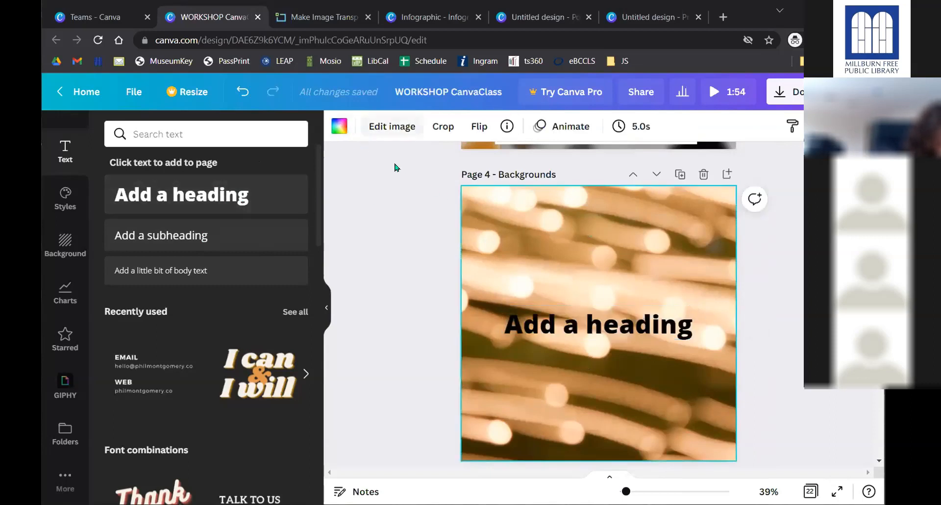
pyautogui.click(616, 332)
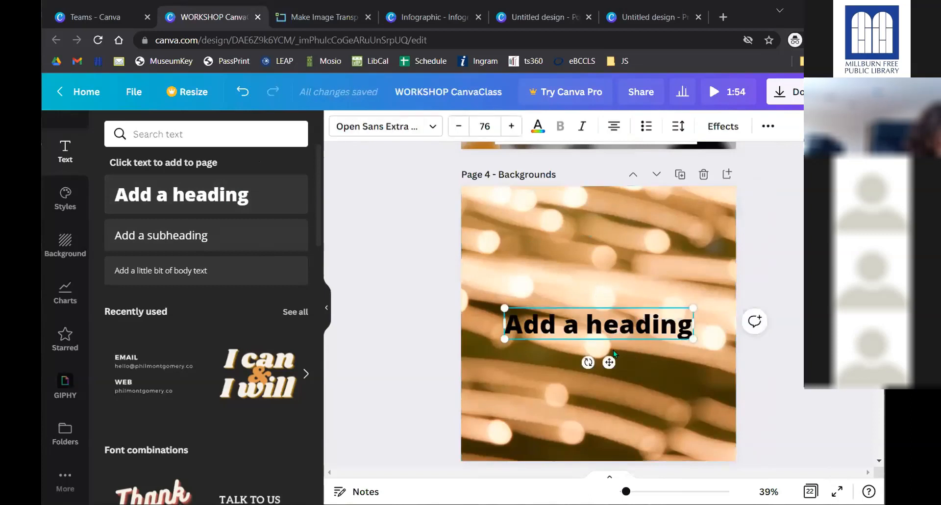
pyautogui.moveTo(603, 315); pyautogui.dragTo(597, 273)
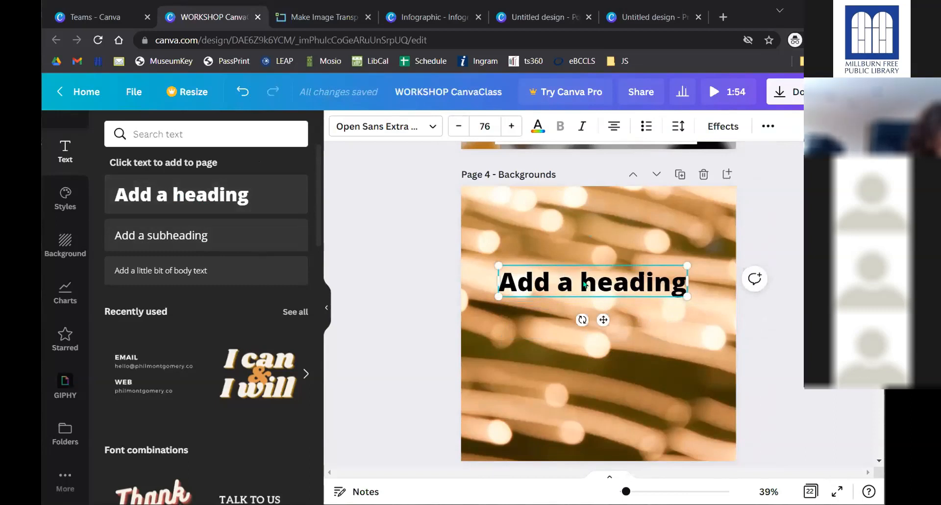
pyautogui.doubleClick(596, 272)
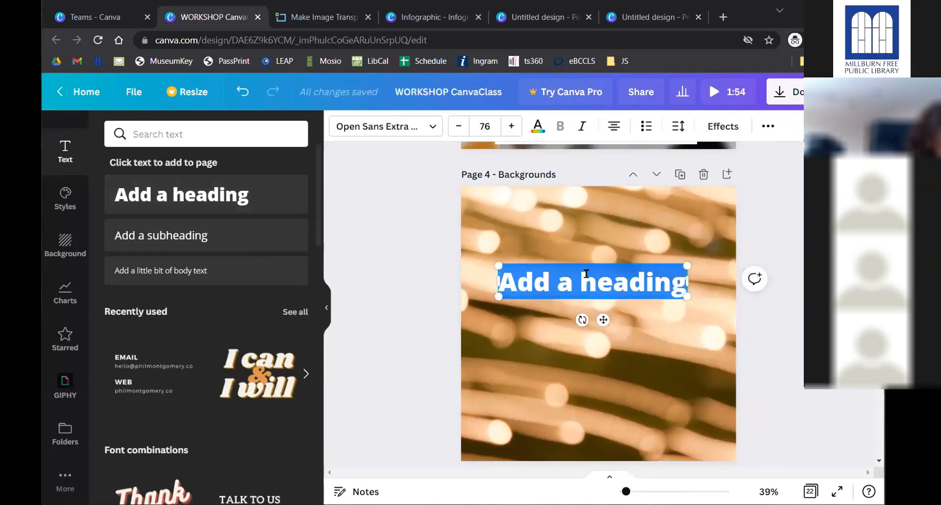
pyautogui.write('Ga')
pyautogui.press('BackSpace')
pyautogui.write('raphic Design')
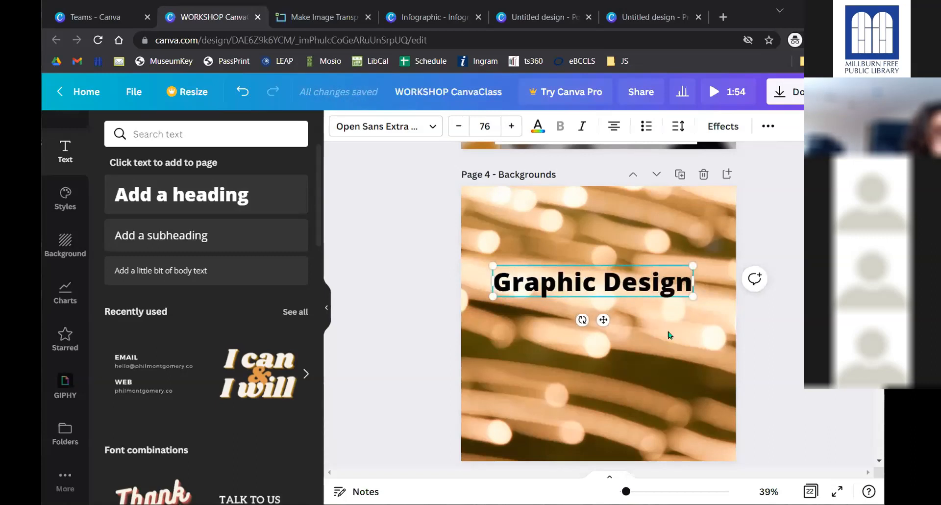
pyautogui.click(669, 335)
pyautogui.click(616, 277)
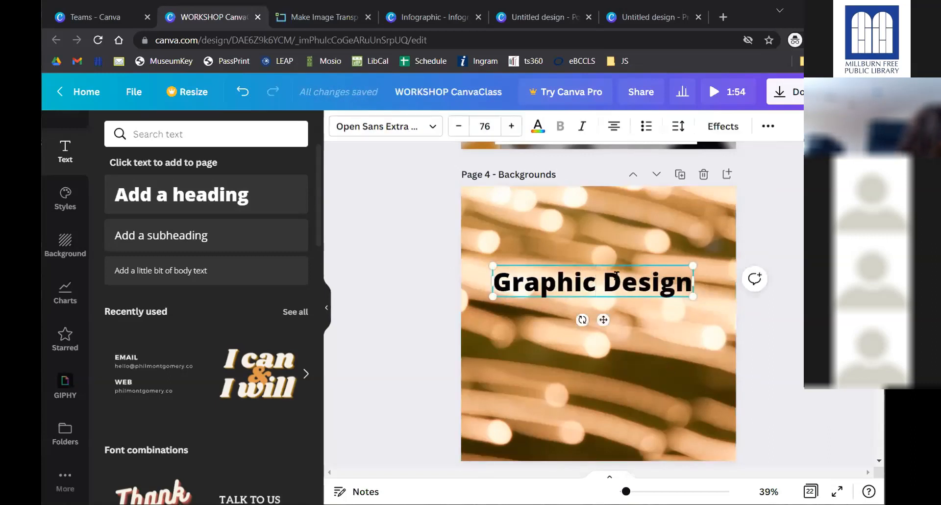
pyautogui.write('sdf')
pyautogui.press('BackSpace')
pyautogui.press('BackSpace')
pyautogui.press('BackSpace')
pyautogui.click(707, 235)
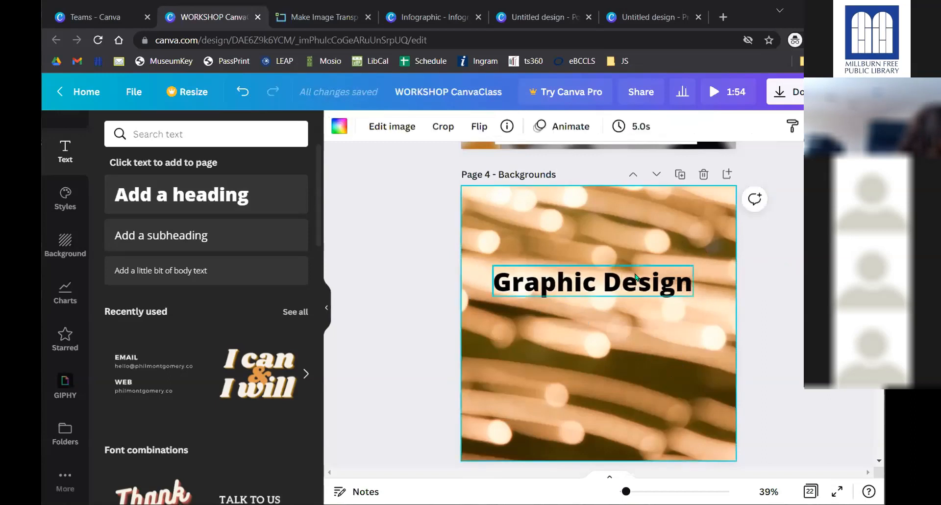
pyautogui.click(634, 276)
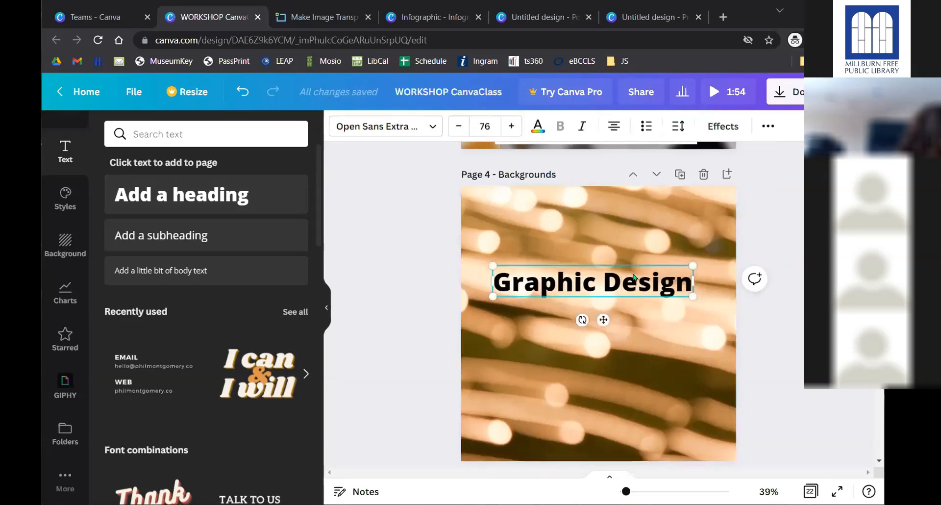
# - Centre the Graphic Design heading horizontally on the slide
pyautogui.moveTo(604, 319); pyautogui.dragTo(607, 296)
pyautogui.click(607, 296)
pyautogui.rightClick(607, 315)
pyautogui.click(610, 271)
pyautogui.moveTo(609, 301)
pyautogui.mouseDown()
pyautogui.moveTo(607, 360)
pyautogui.moveTo(609, 293)
pyautogui.mouseUp()
# - Add a subheading reading 'Canva' below the heading
pyautogui.click(240, 230)
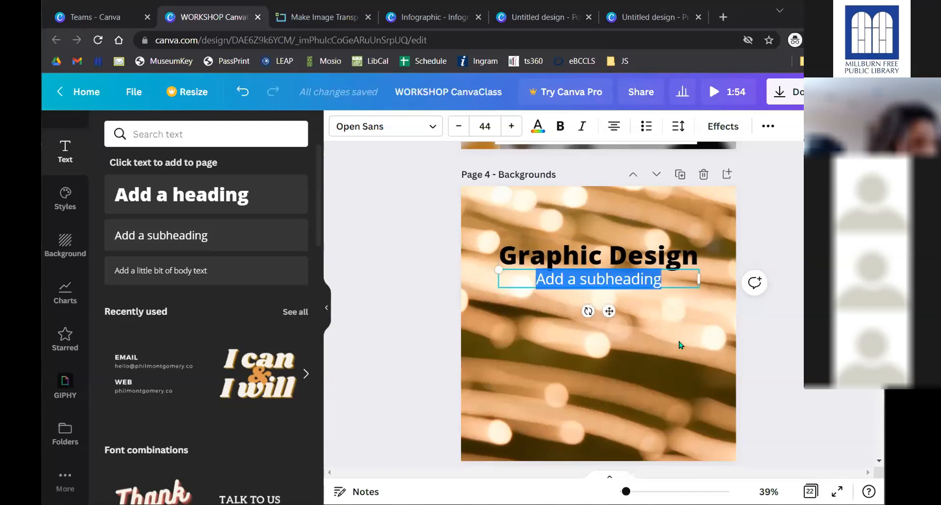
pyautogui.write('Canva')
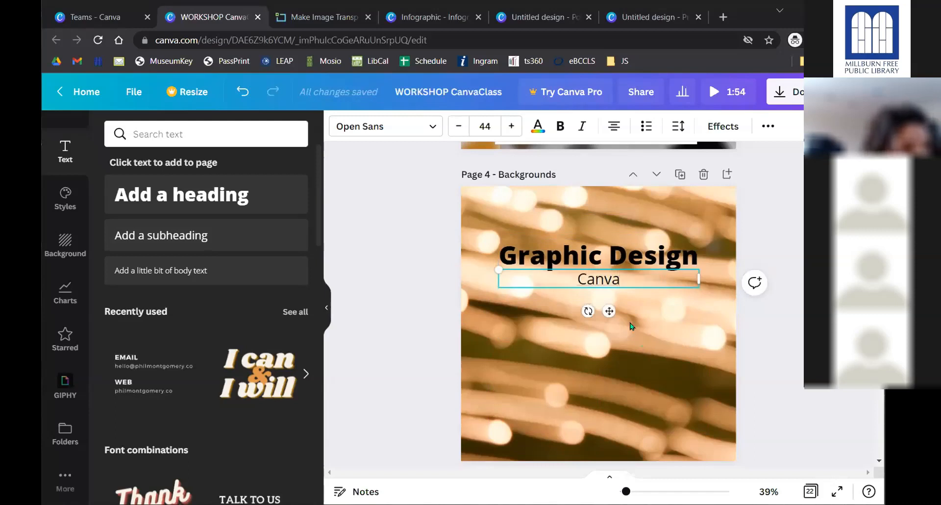
pyautogui.click(600, 288)
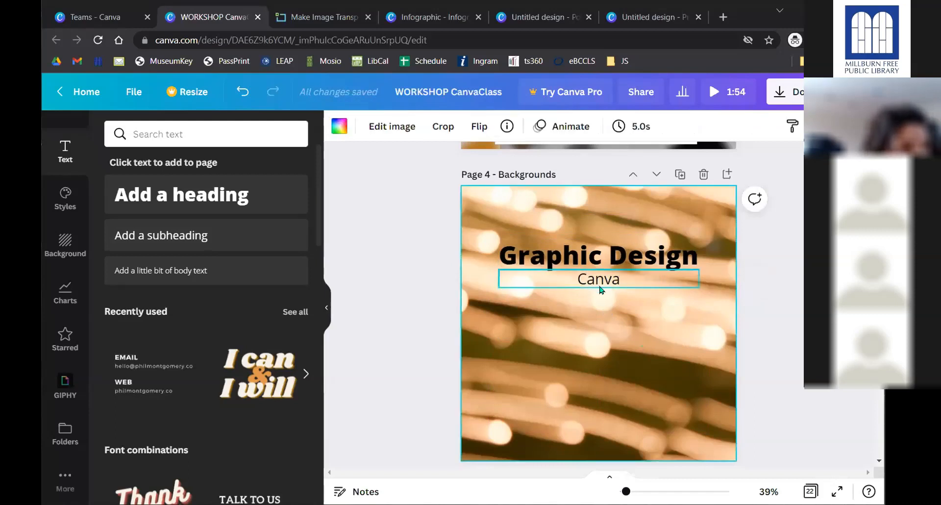
# - Search fonts for 'handwriting' and 'bold', trying the Pro-only Anchorage Bold before dismissing the upgrade offer
pyautogui.click(611, 254)
pyautogui.click(431, 129)
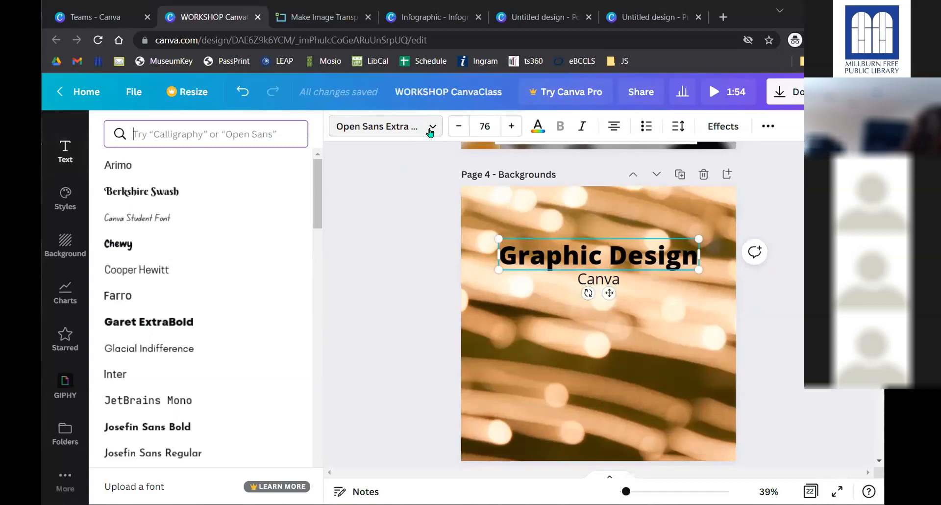
pyautogui.scroll(-10, 130, 279)
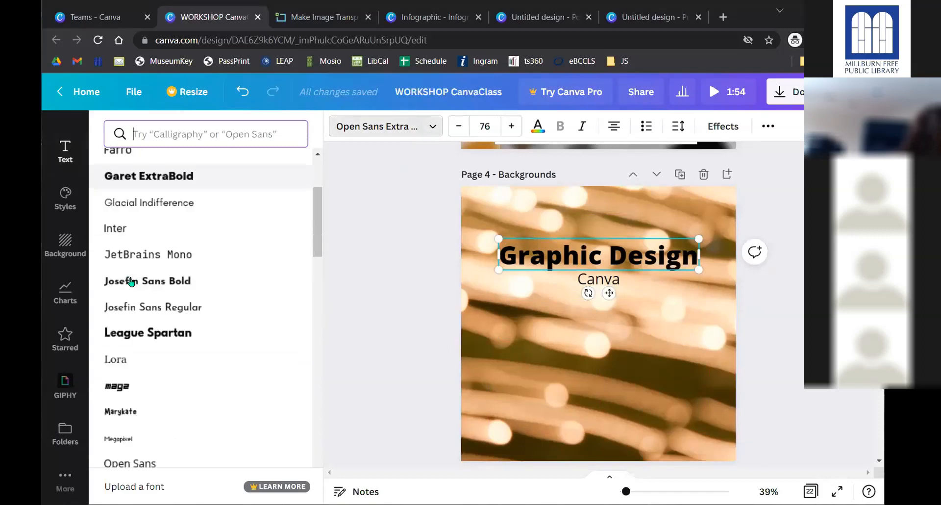
pyautogui.scroll(10, 139, 289)
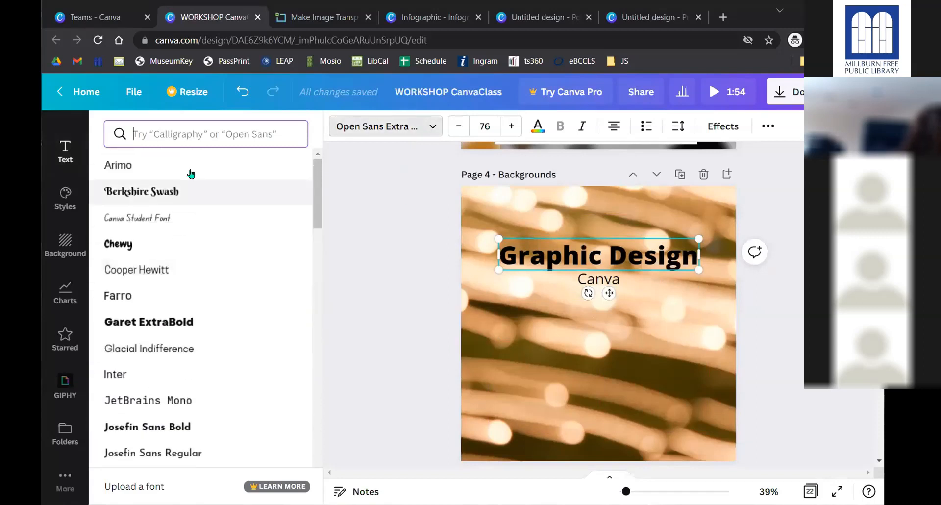
pyautogui.click(204, 132)
pyautogui.write('h')
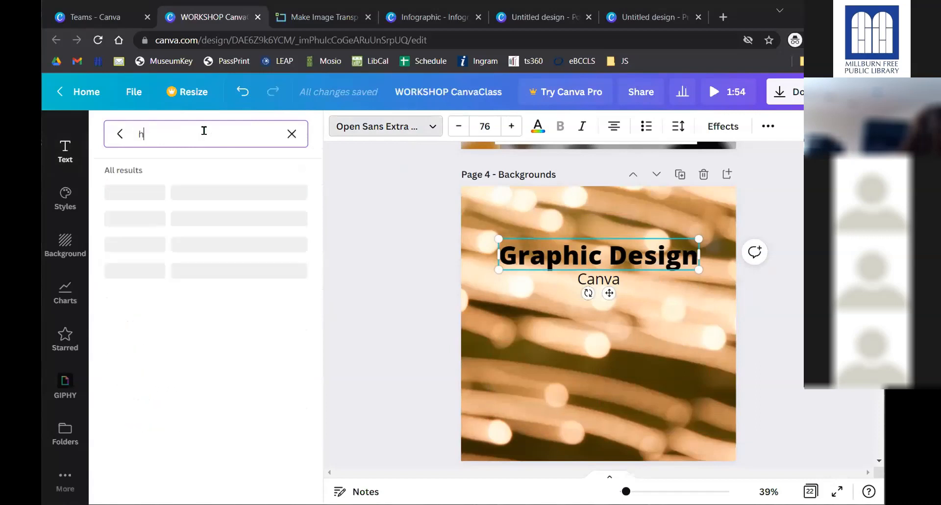
pyautogui.write('andwriting')
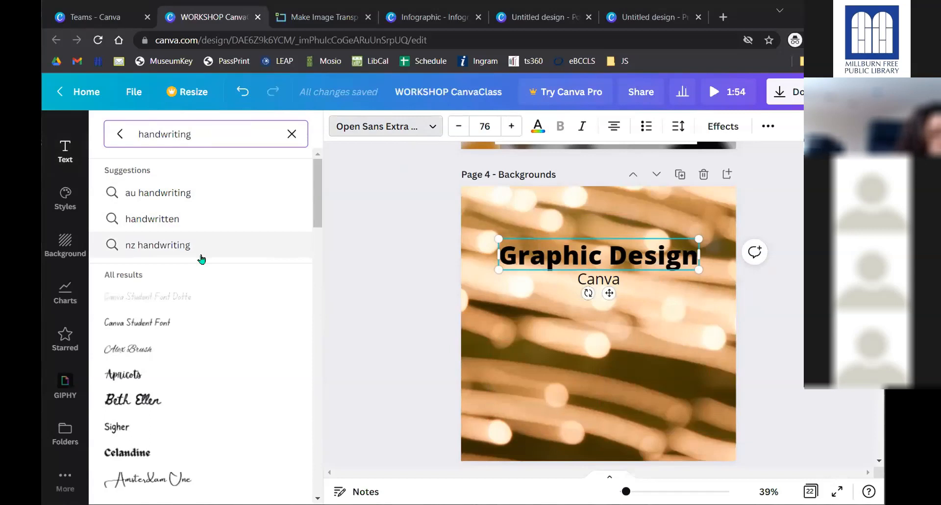
pyautogui.scroll(-3, 200, 258)
pyautogui.moveTo(191, 137); pyautogui.dragTo(103, 131)
pyautogui.write('bold')
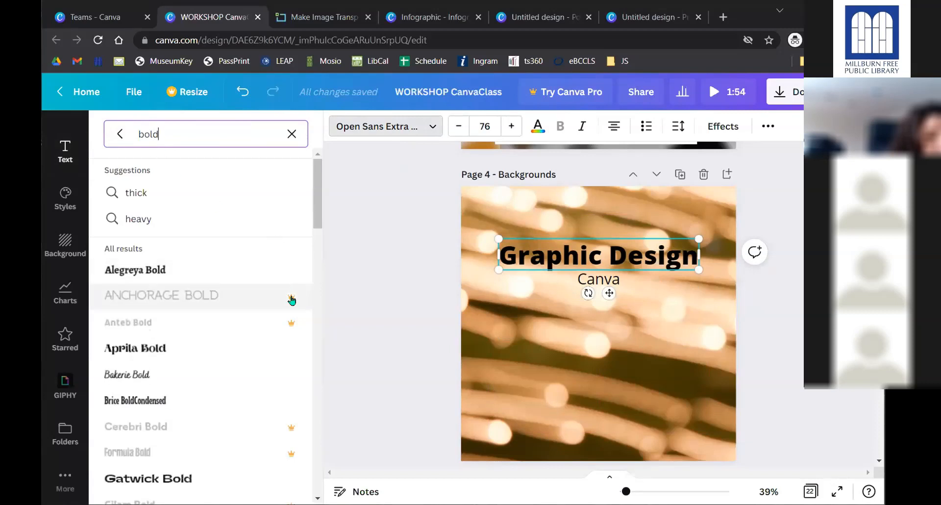
pyautogui.click(267, 302)
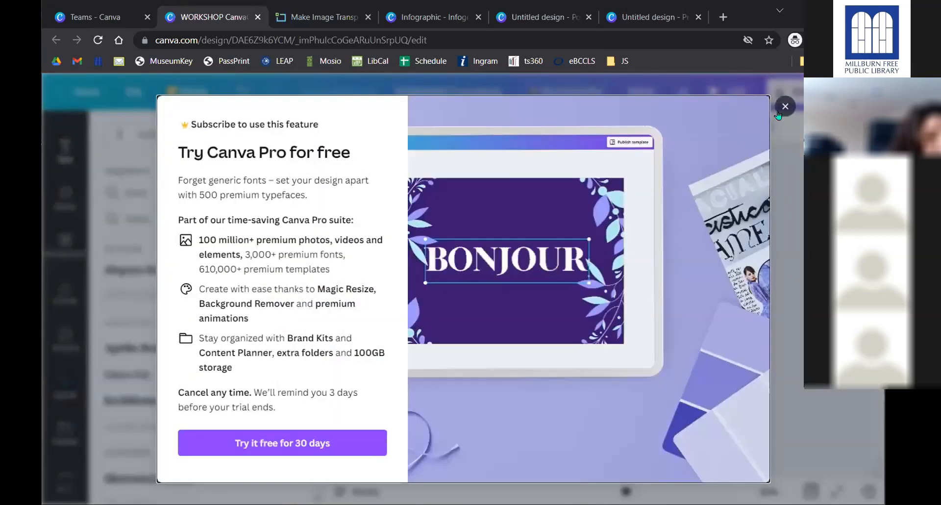
pyautogui.click(784, 106)
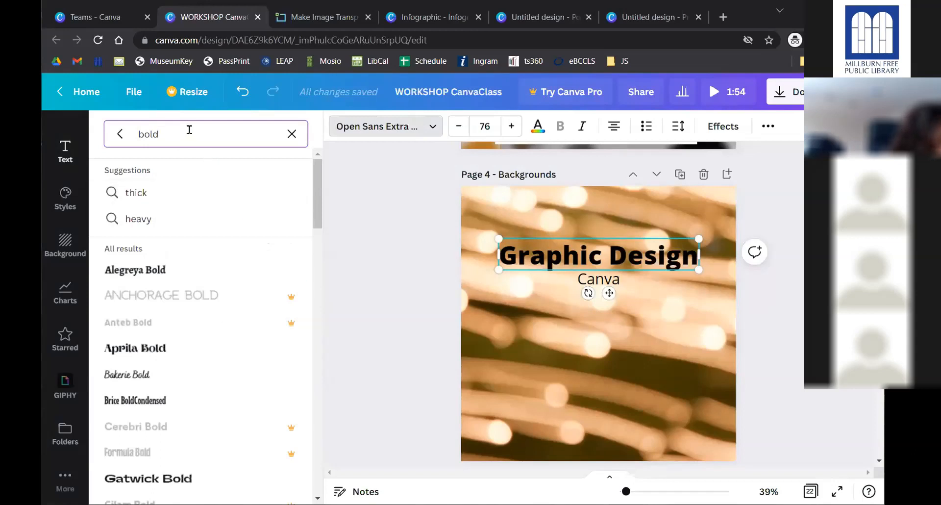
# - Search 'knew' and apply the Knewave font to the Graphic Design heading
pyautogui.moveTo(190, 130); pyautogui.dragTo(108, 128)
pyautogui.write('knewave')
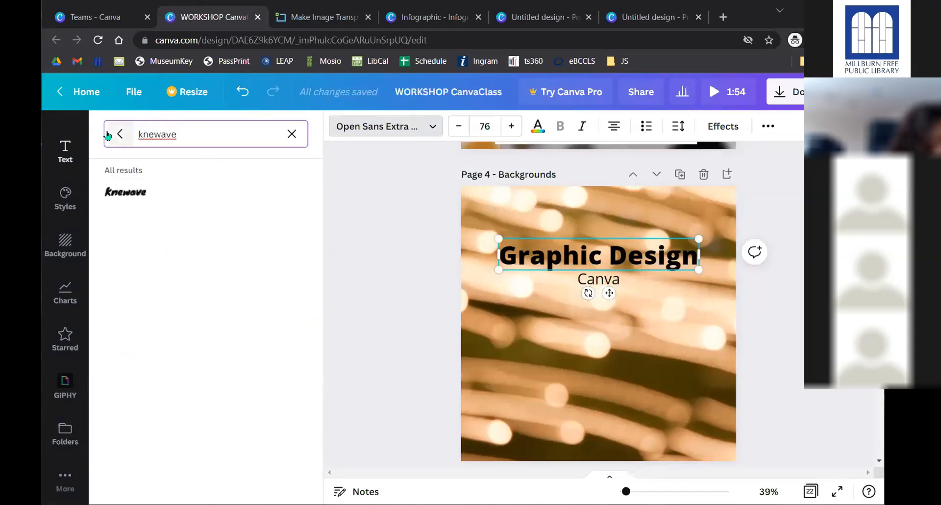
pyautogui.click(138, 192)
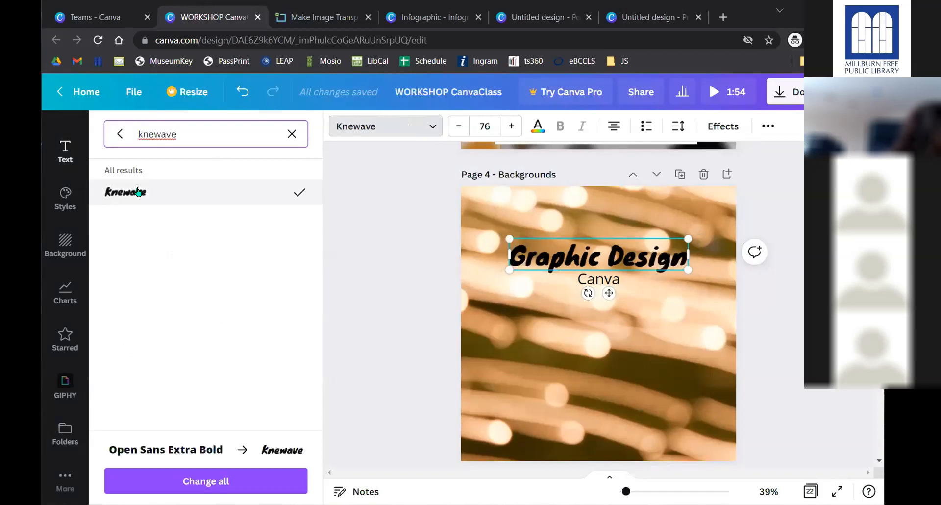
pyautogui.click(384, 297)
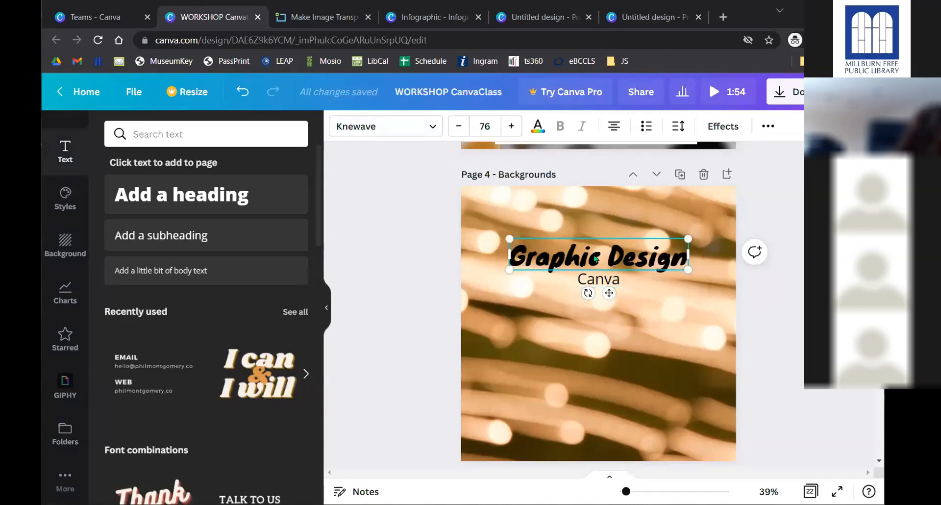
# - Colour the Graphic Design heading with the green Document Colors swatch
pyautogui.click(537, 126)
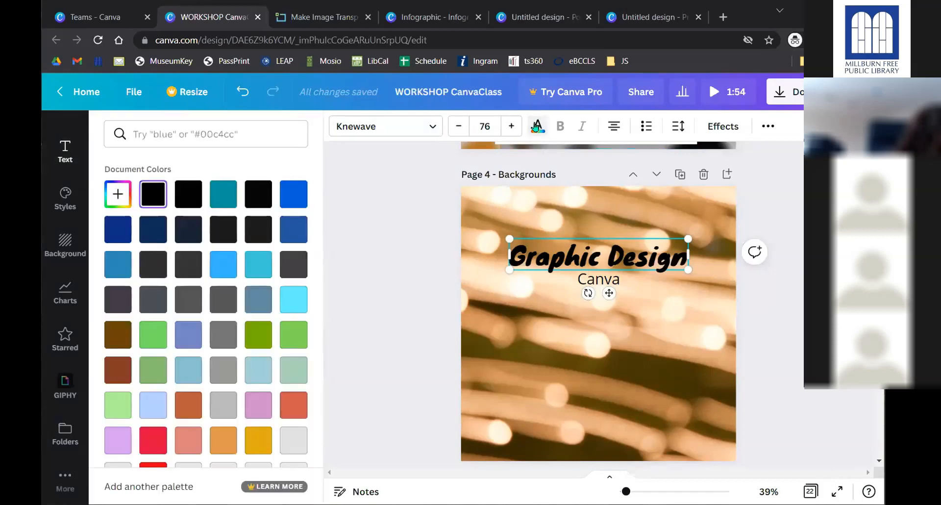
pyautogui.click(161, 331)
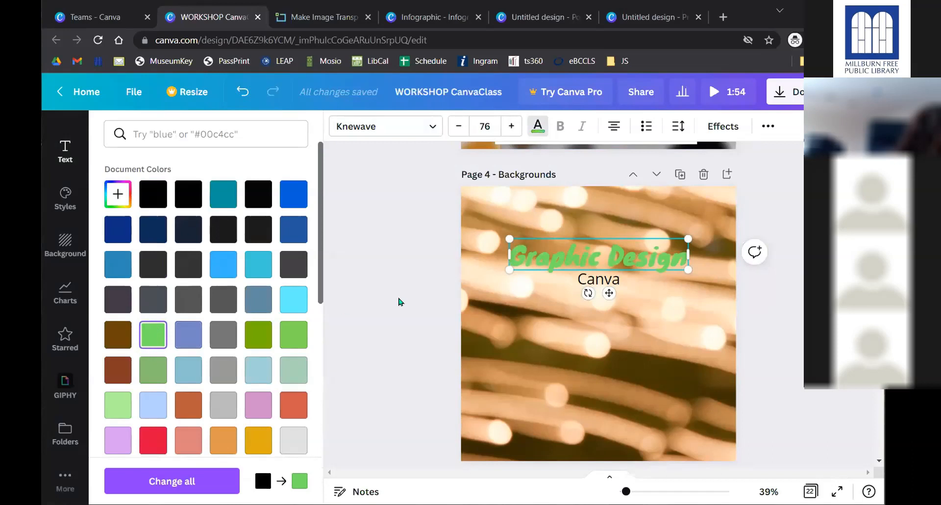
pyautogui.click(432, 287)
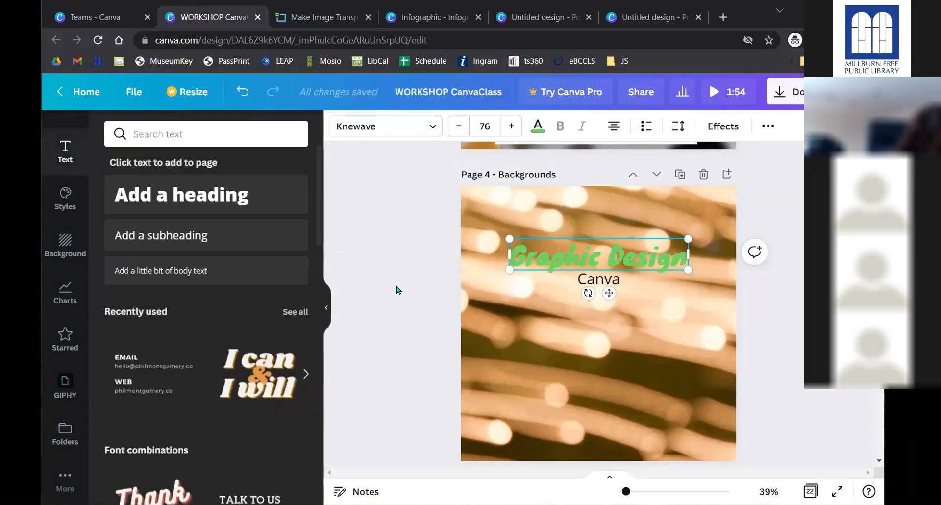
pyautogui.click(398, 290)
pyautogui.click(563, 257)
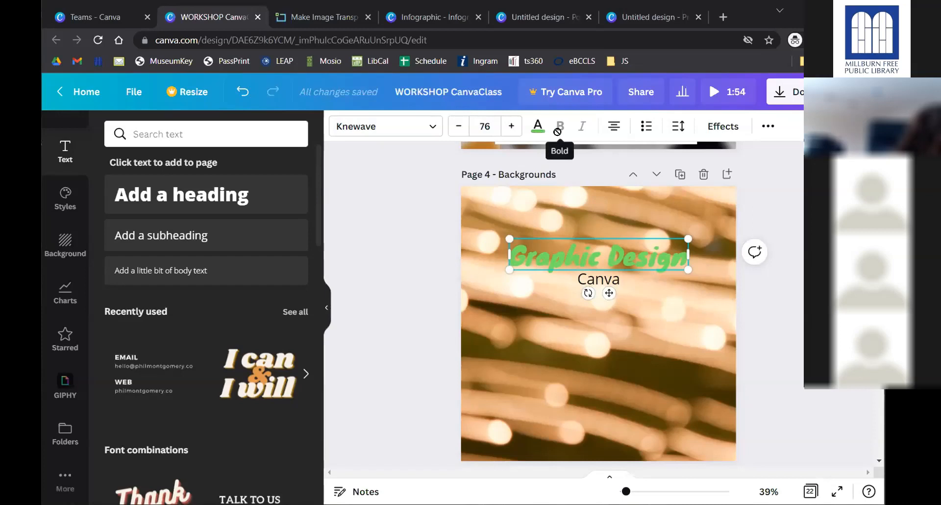
# - Apply the Shadow effect to the Graphic Design heading
pyautogui.click(722, 127)
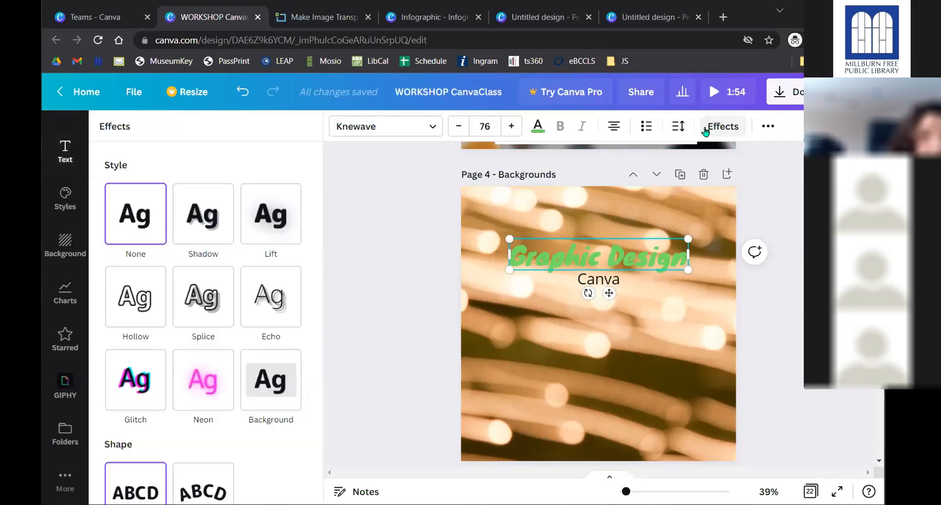
pyautogui.click(723, 127)
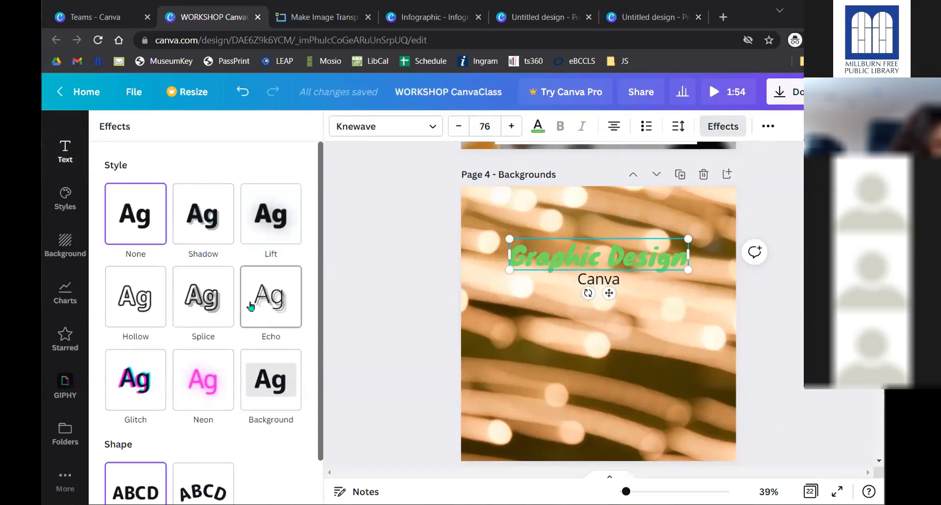
pyautogui.scroll(-1, 184, 307)
pyautogui.scroll(1, 186, 307)
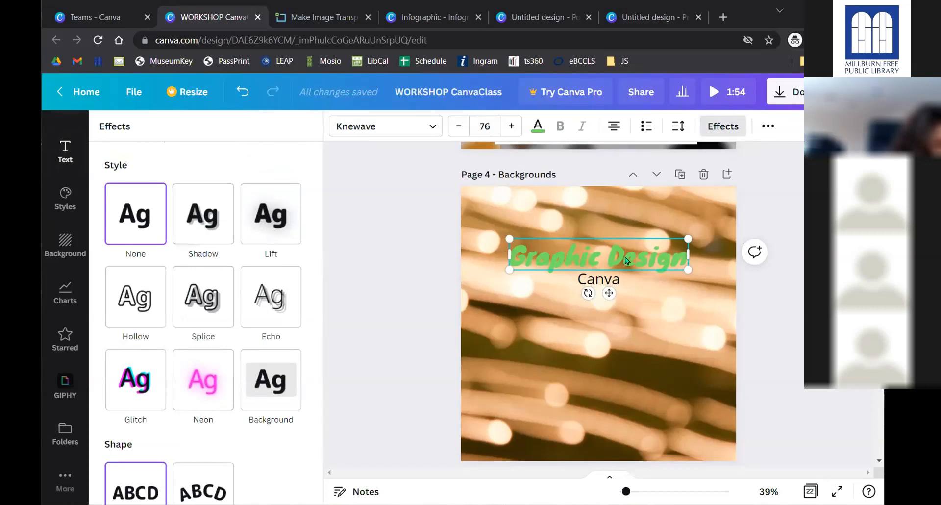
pyautogui.click(198, 220)
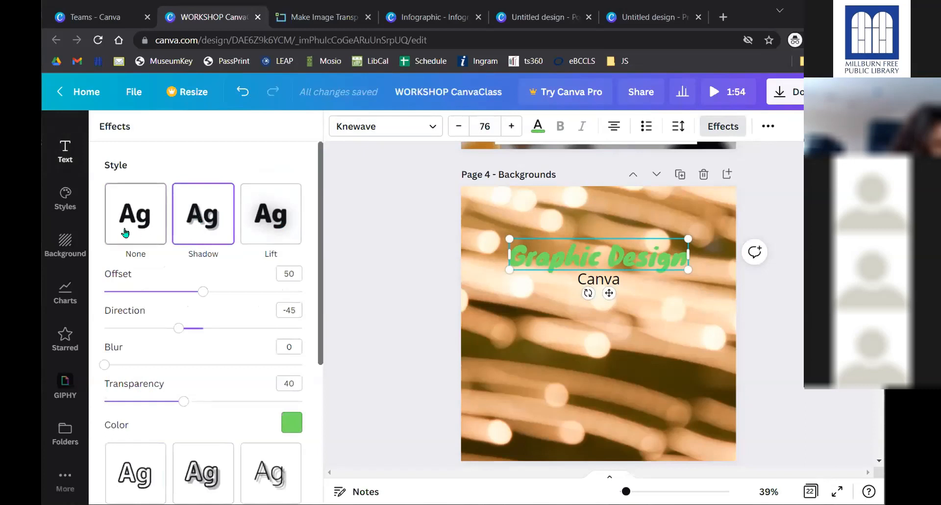
pyautogui.click(123, 228)
pyautogui.click(201, 224)
pyautogui.click(130, 224)
pyautogui.click(204, 225)
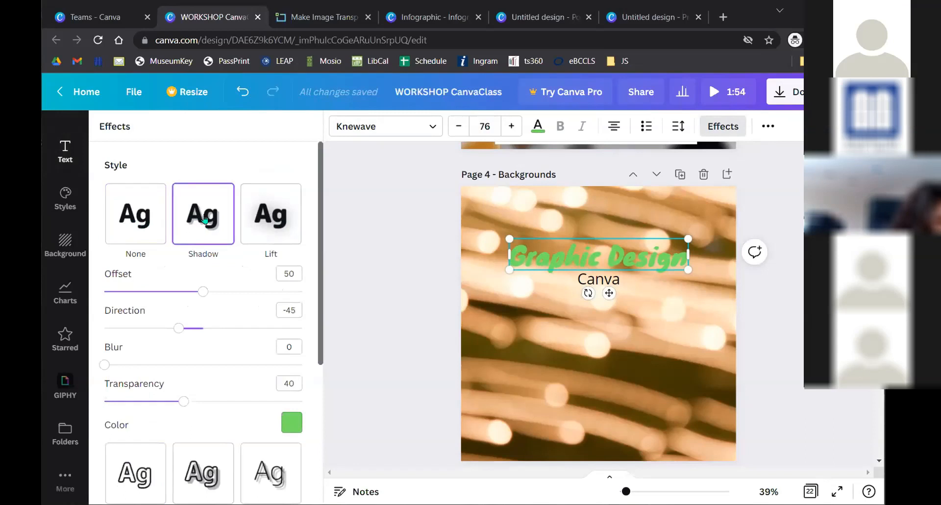
# - Change the shadow colour to black
pyautogui.click(290, 422)
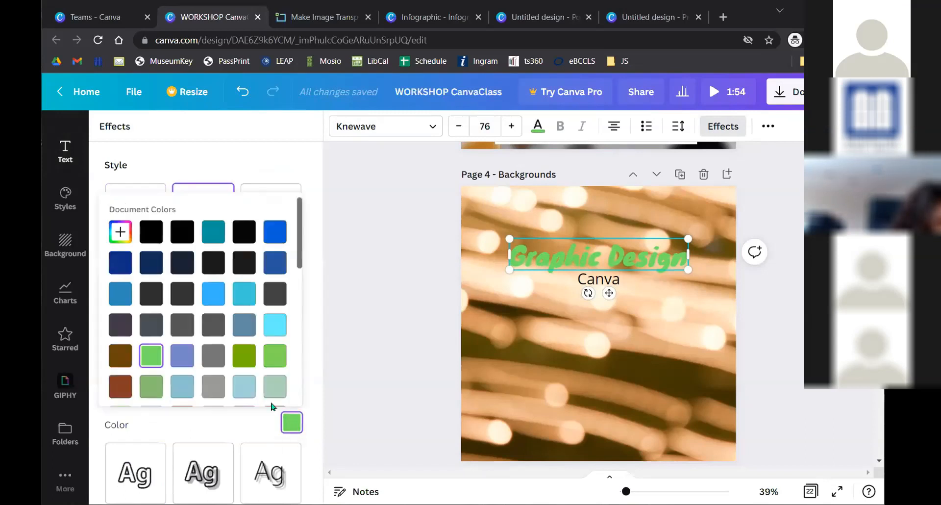
pyautogui.click(157, 233)
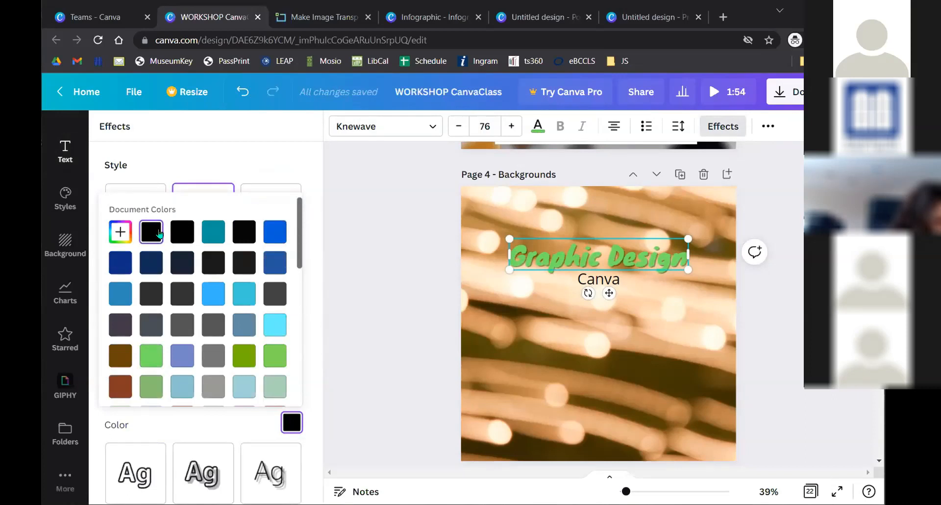
pyautogui.click(290, 165)
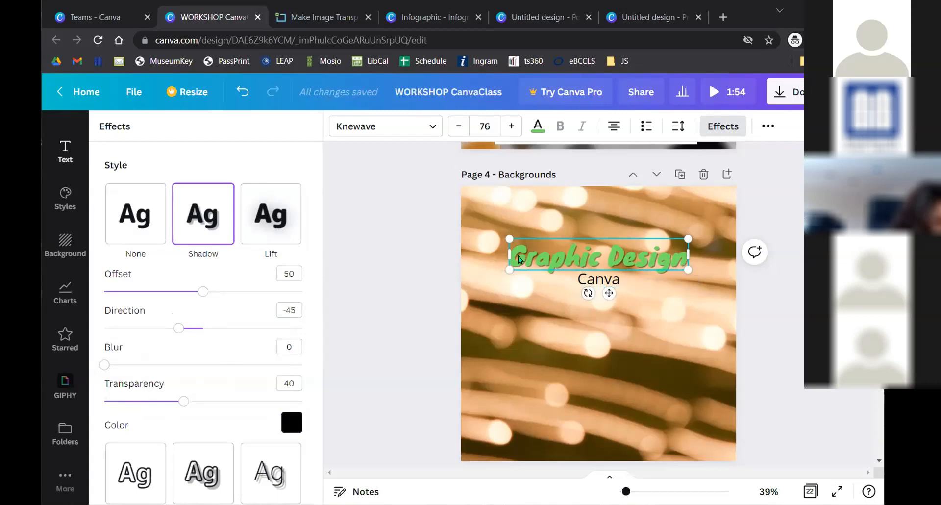
pyautogui.click(65, 152)
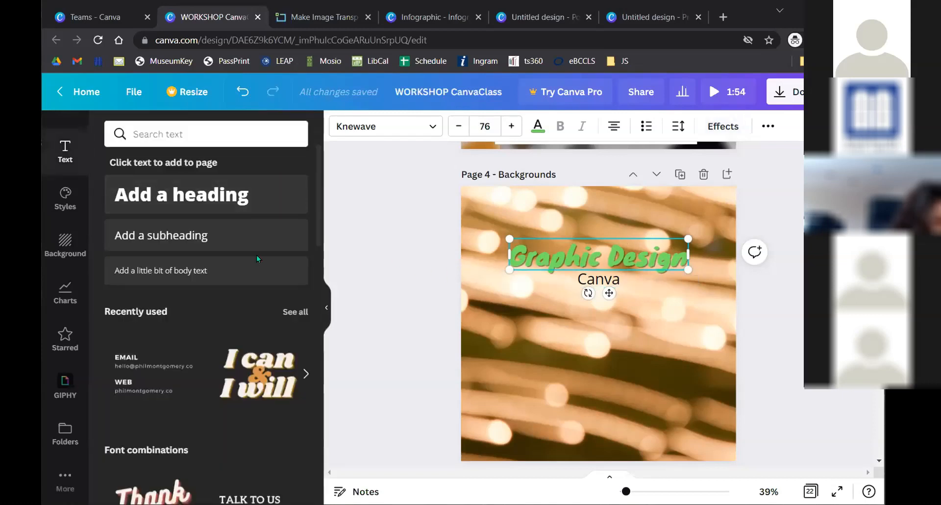
# - Add a subheading placeholder and drag it below the Canva text
pyautogui.click(252, 235)
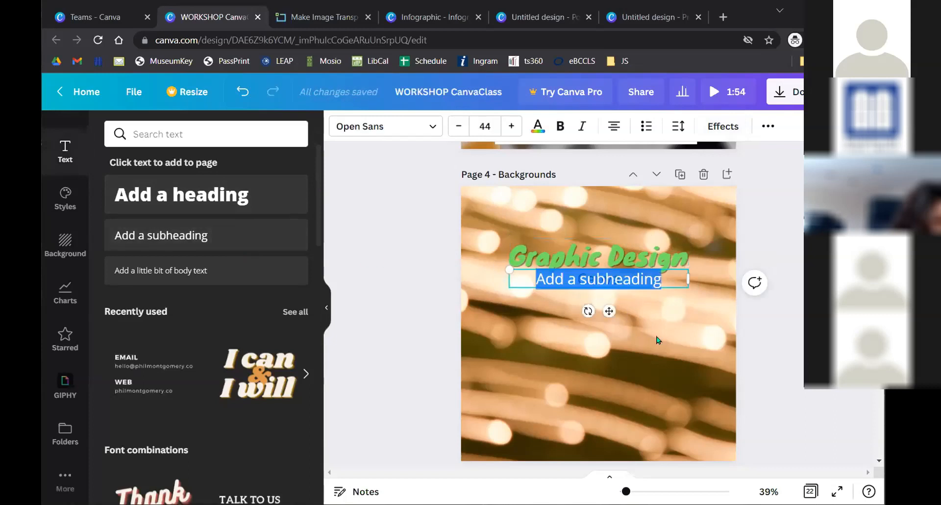
pyautogui.click(657, 340)
pyautogui.moveTo(616, 279); pyautogui.dragTo(615, 324)
pyautogui.click(767, 297)
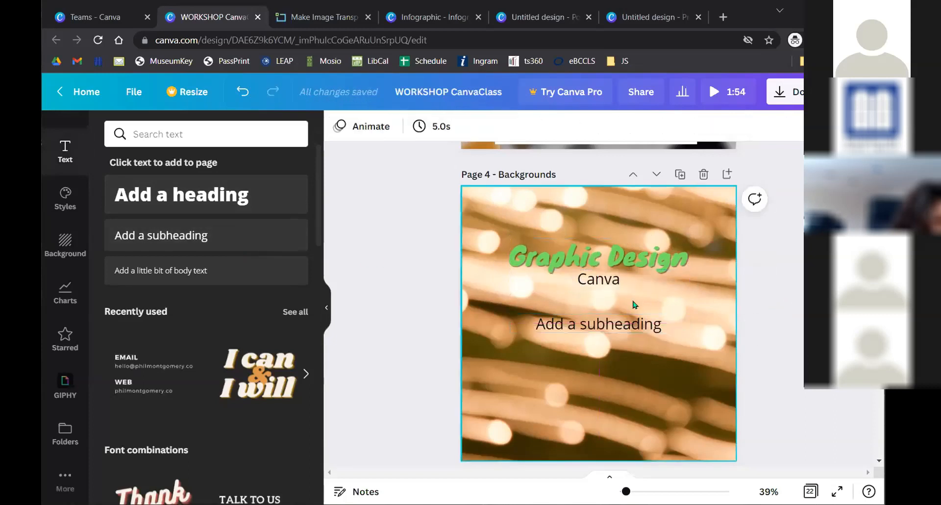
pyautogui.click(594, 327)
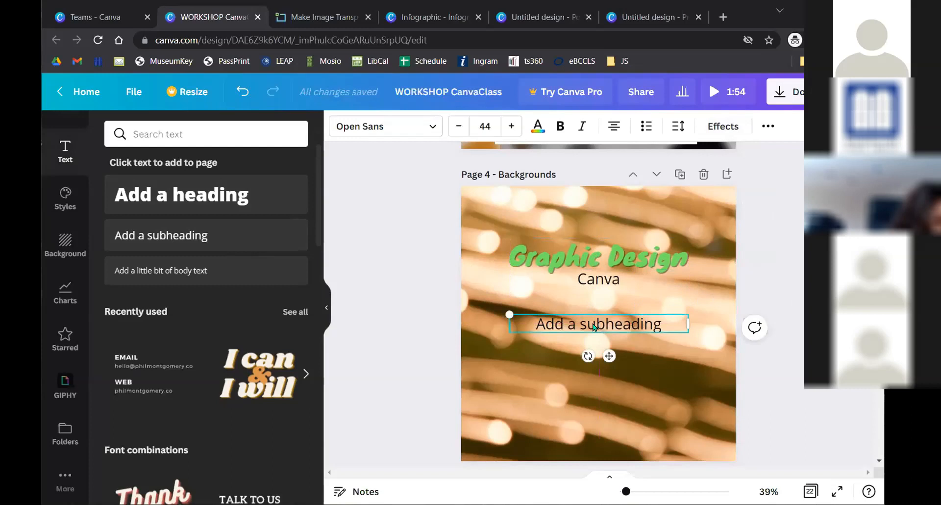
pyautogui.click(547, 322)
pyautogui.click(519, 361)
pyautogui.click(581, 323)
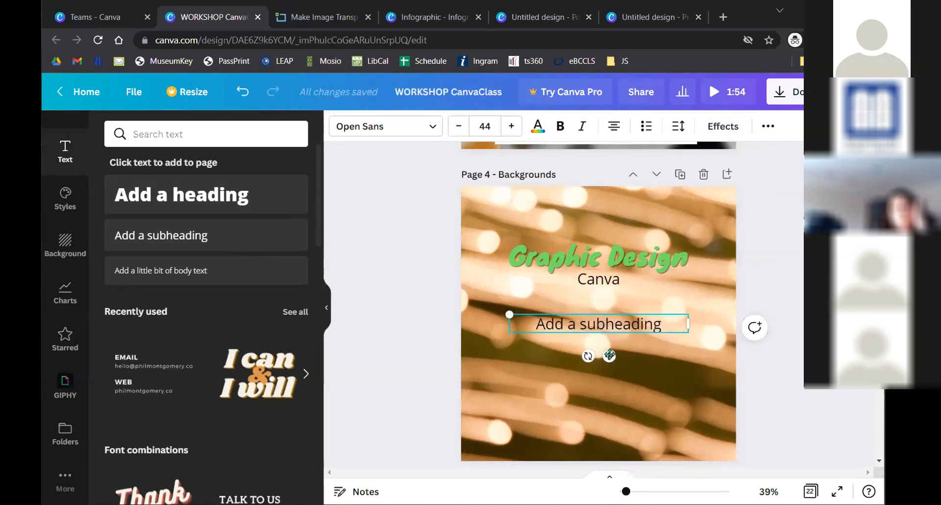
pyautogui.moveTo(603, 358); pyautogui.dragTo(605, 367)
pyautogui.click(749, 273)
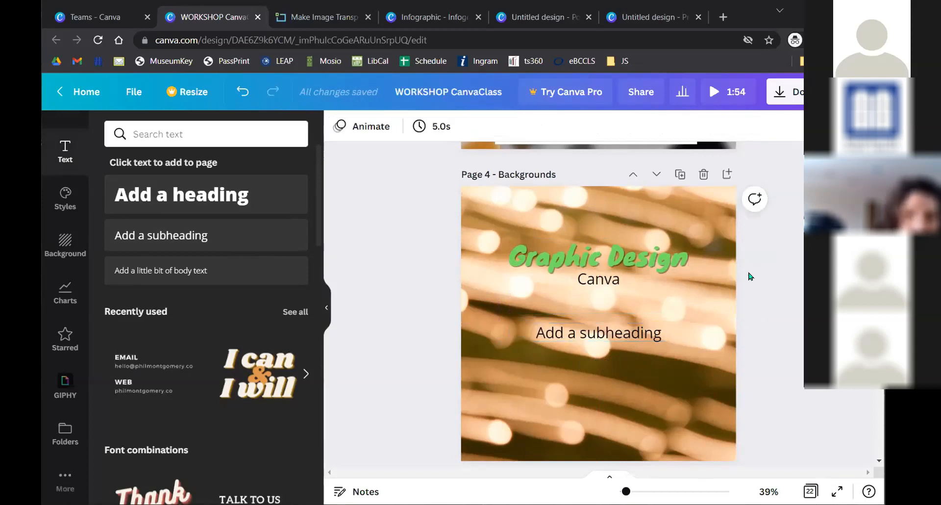
# - Pull the subheading placeholder back up to sit just below Canva
pyautogui.click(606, 287)
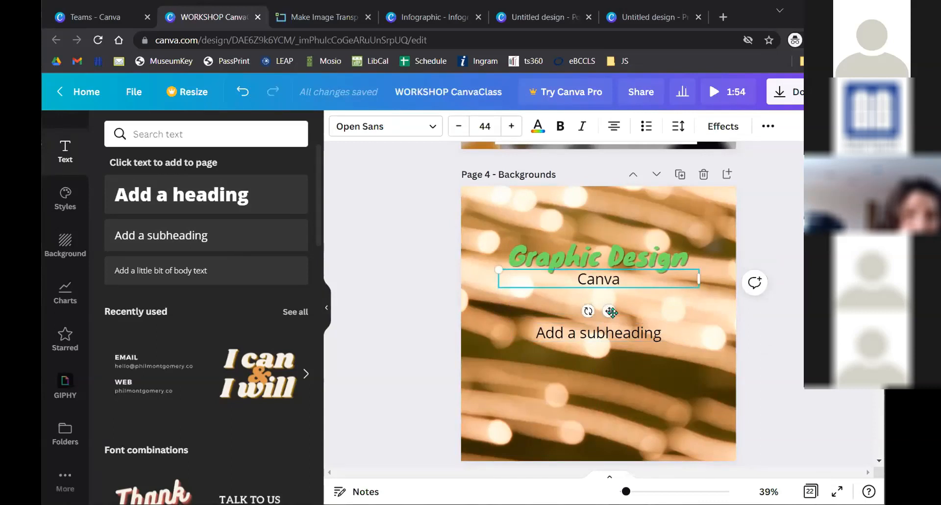
pyautogui.click(603, 335)
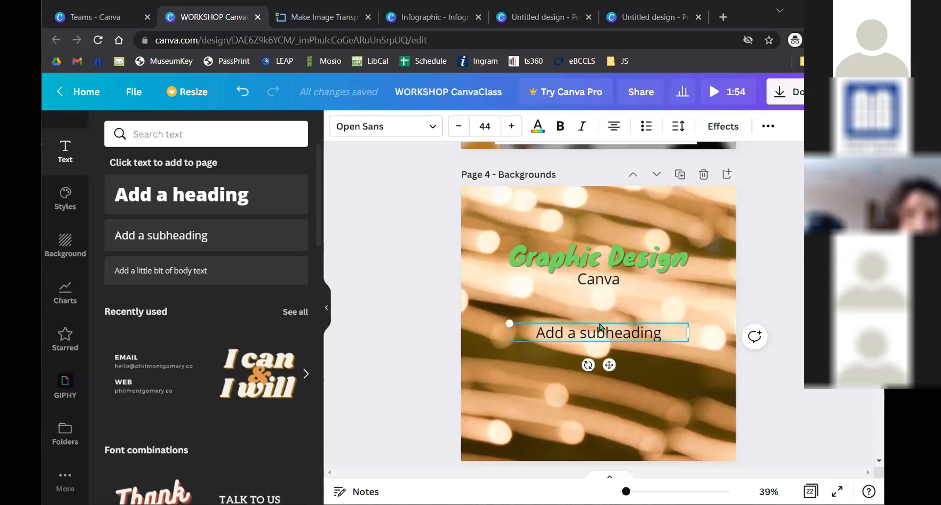
pyautogui.moveTo(609, 362); pyautogui.dragTo(601, 325)
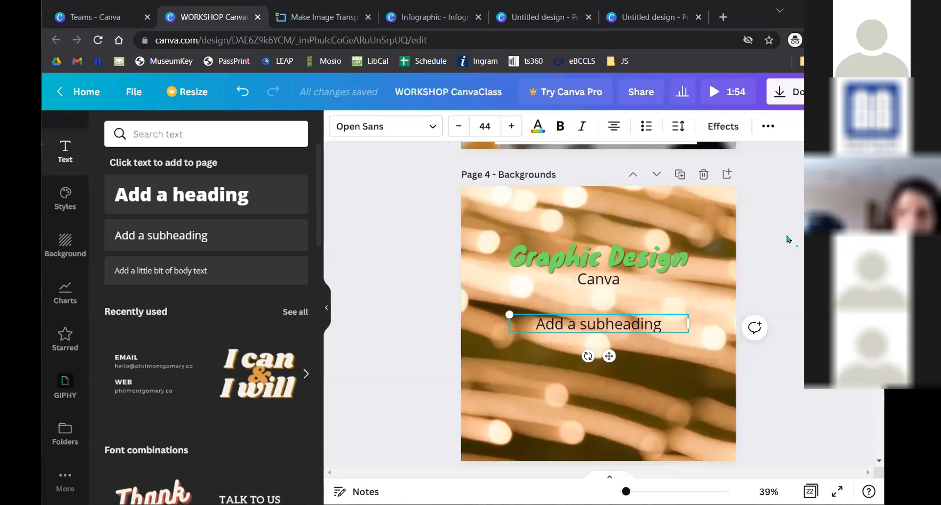
pyautogui.click(785, 239)
pyautogui.click(600, 323)
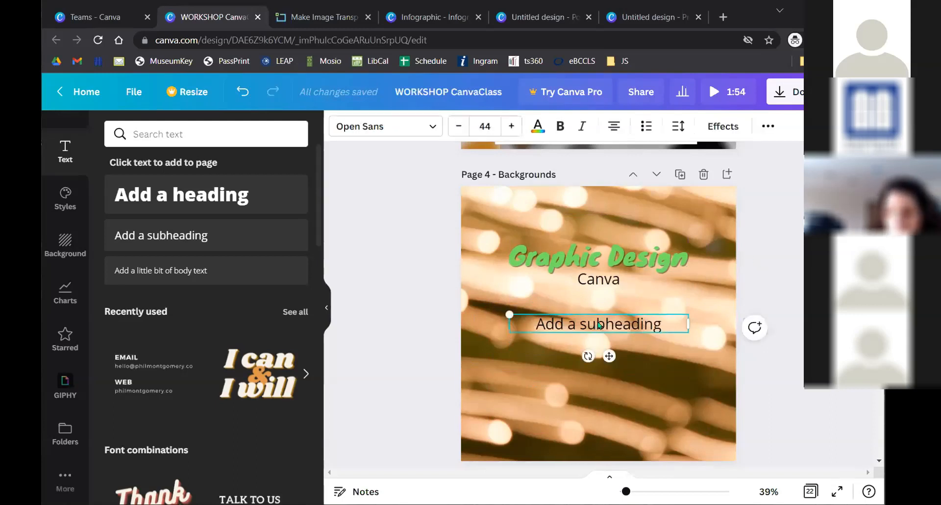
# - Delete the subheading placeholder and its copy, then move the Canva text lower
pyautogui.click(162, 235)
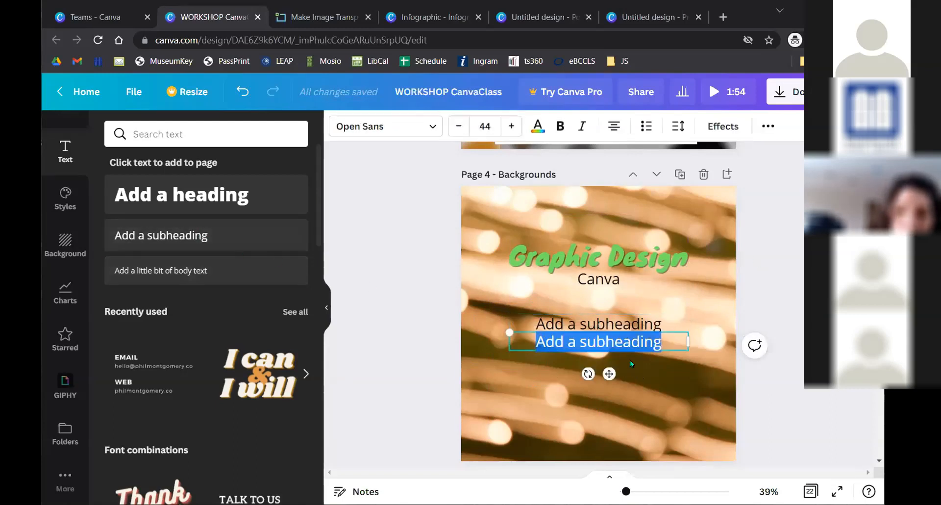
pyautogui.click(671, 378)
pyautogui.moveTo(638, 337); pyautogui.dragTo(628, 363)
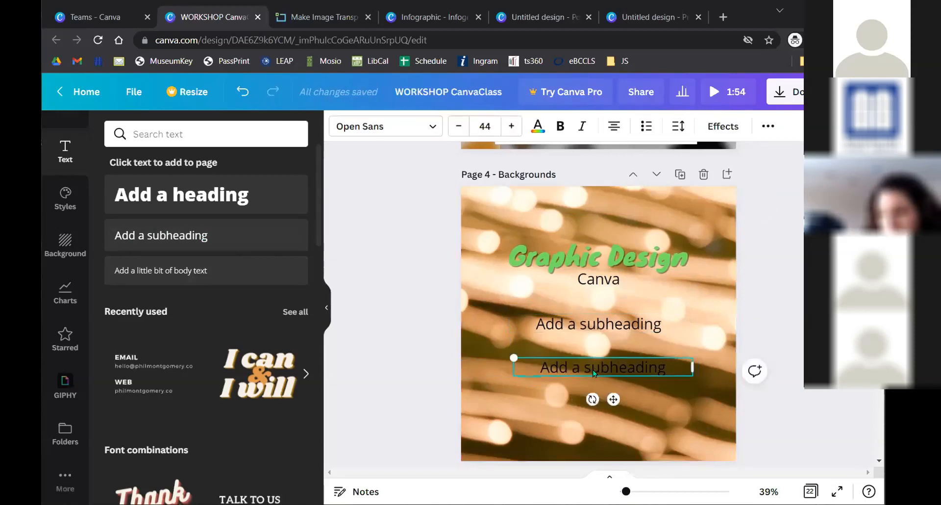
pyautogui.press('Delete')
pyautogui.click(600, 323)
pyautogui.press('Delete')
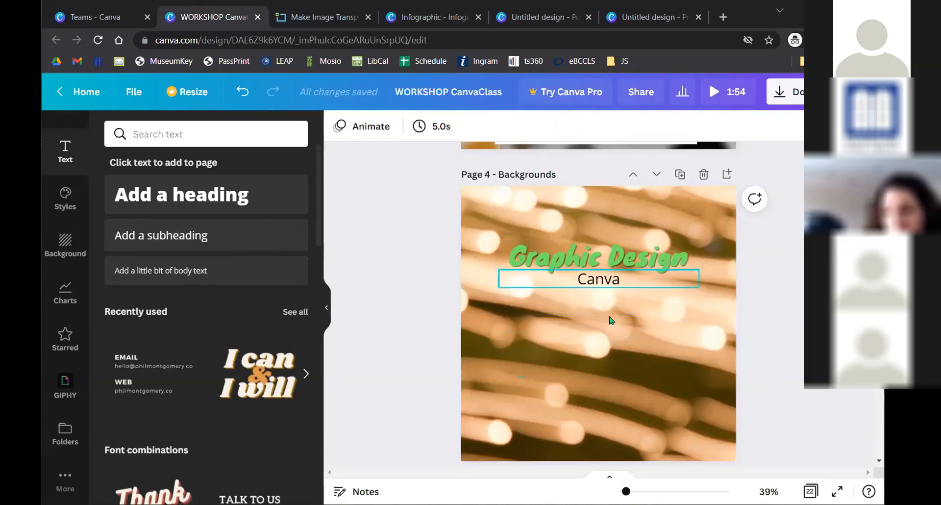
pyautogui.moveTo(611, 280); pyautogui.dragTo(611, 333)
pyautogui.click(773, 305)
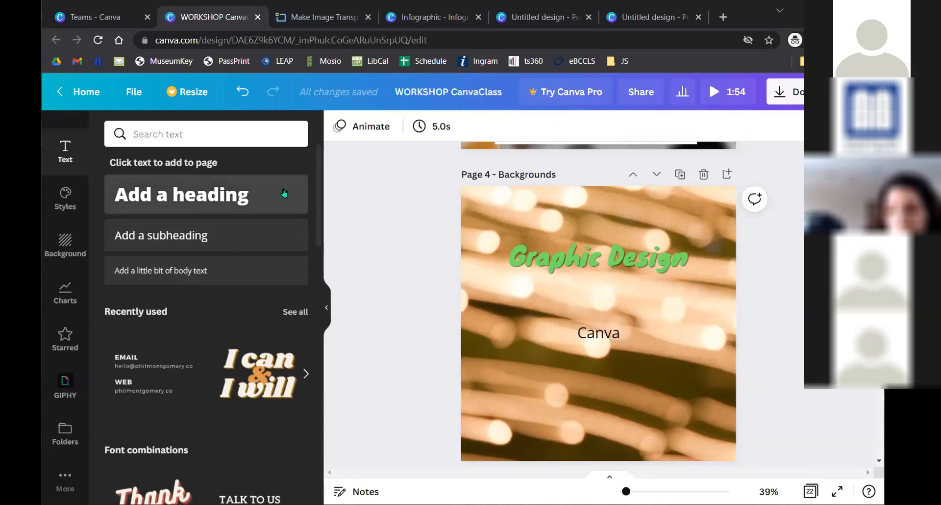
# - Set the heading shadow to transparency 100, offset 73, direction 0 and blur 13
pyautogui.click(648, 239)
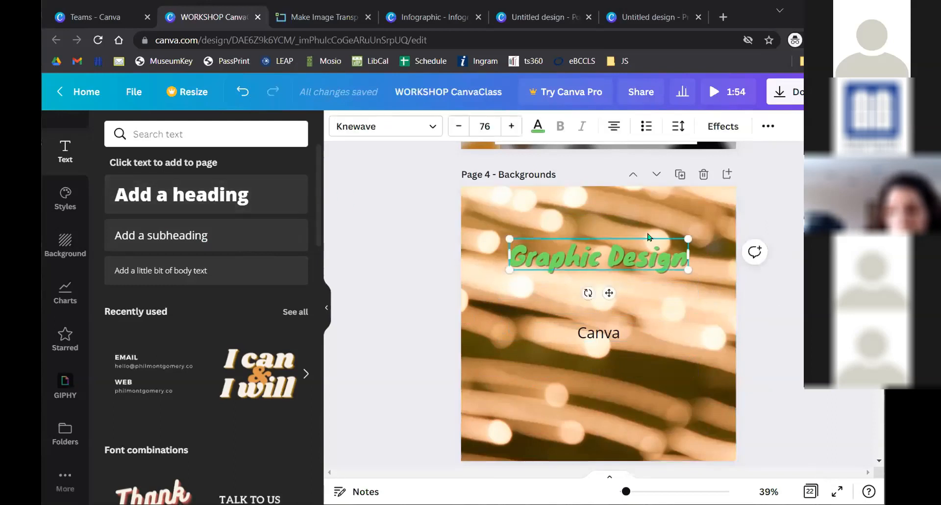
pyautogui.click(720, 128)
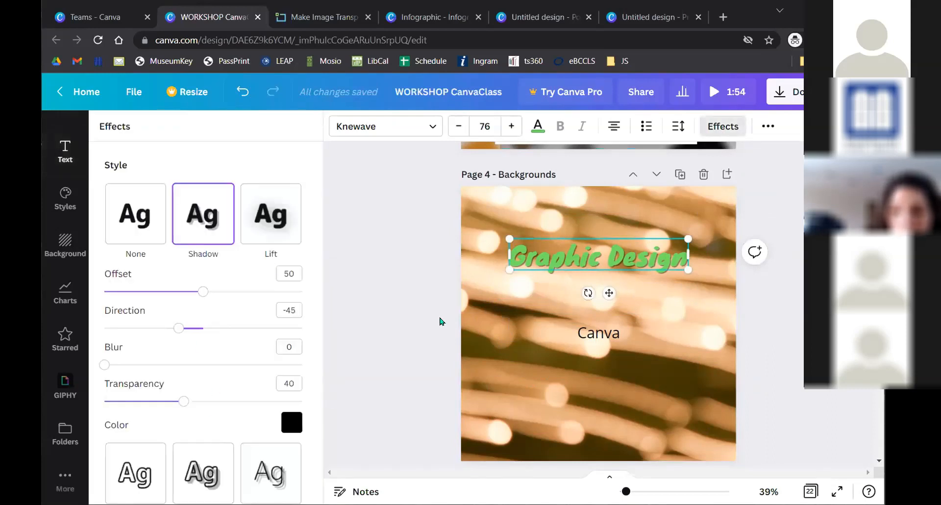
pyautogui.moveTo(185, 402); pyautogui.dragTo(359, 393)
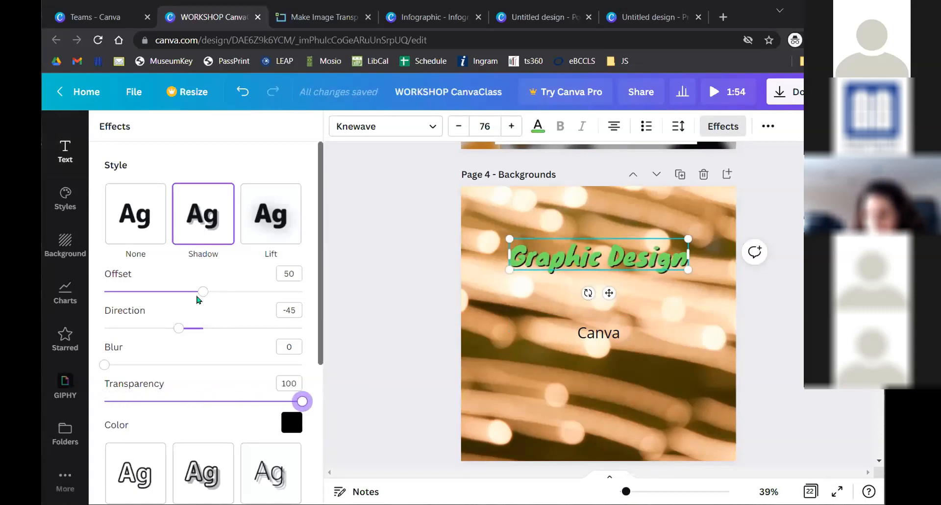
pyautogui.moveTo(198, 297); pyautogui.dragTo(228, 300)
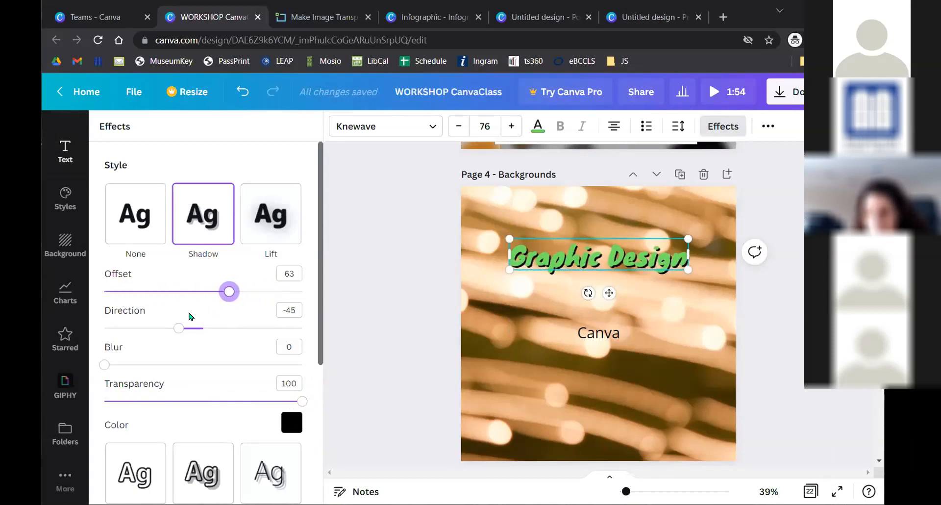
pyautogui.moveTo(178, 329); pyautogui.dragTo(206, 327)
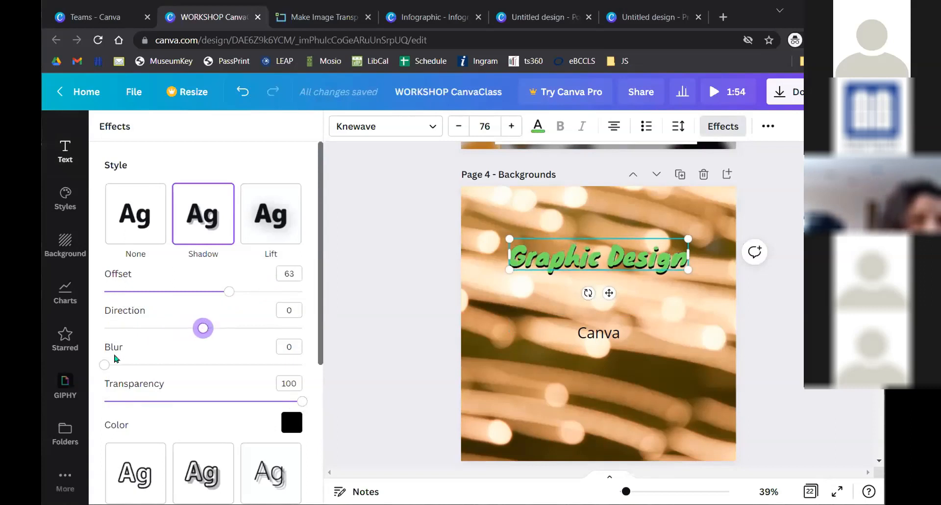
pyautogui.moveTo(105, 364); pyautogui.dragTo(130, 366)
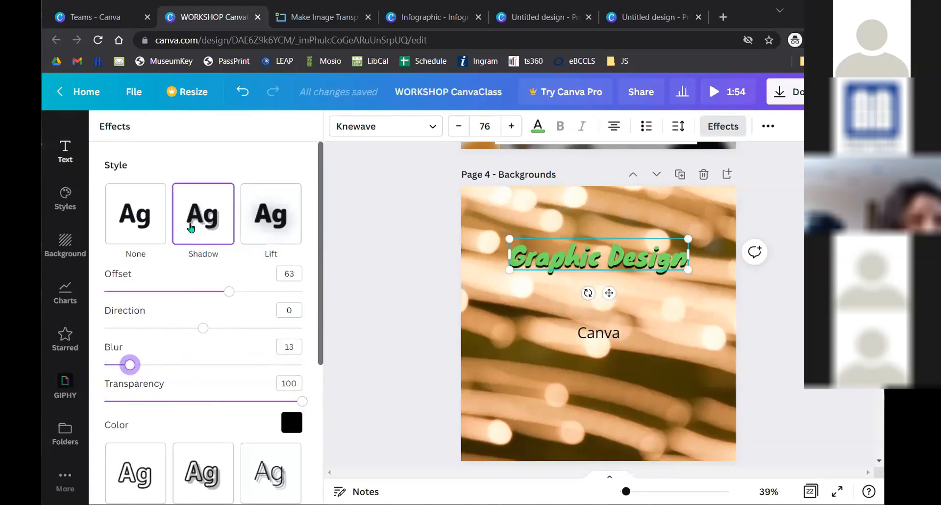
pyautogui.scroll(-5, 199, 219)
pyautogui.scroll(5, 150, 367)
pyautogui.moveTo(229, 291); pyautogui.dragTo(249, 292)
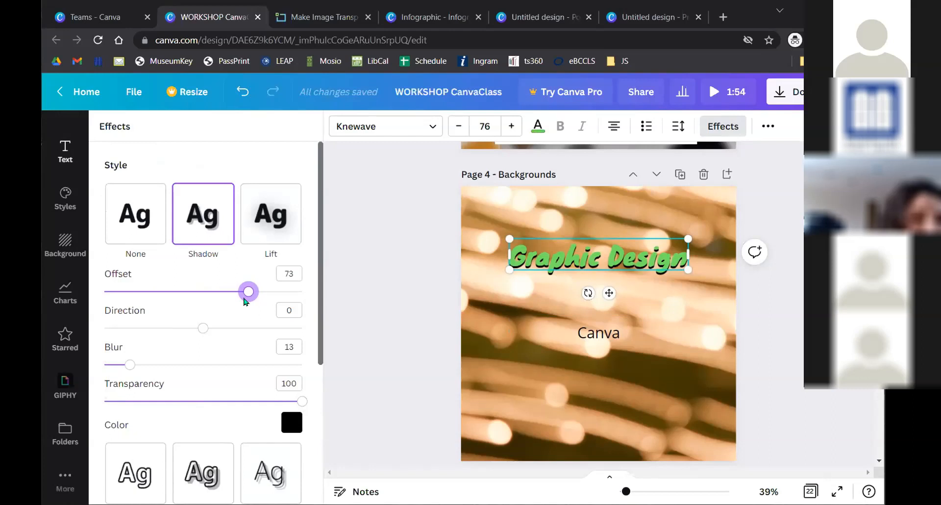
pyautogui.click(421, 249)
pyautogui.click(660, 232)
pyautogui.click(612, 256)
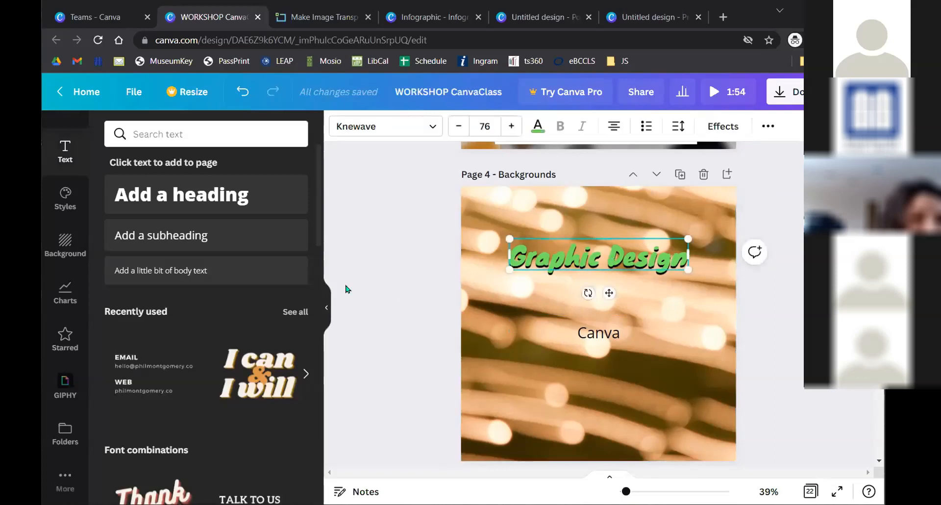
# - Give the Graphic Design heading a Curve shape effect set to 17
pyautogui.click(723, 126)
pyautogui.scroll(-2, 189, 328)
pyautogui.scroll(-3, 194, 326)
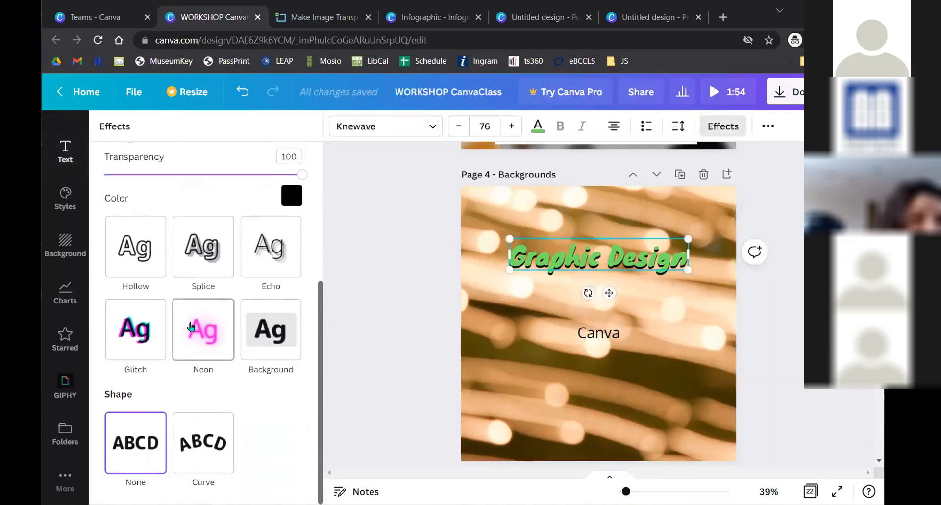
pyautogui.scroll(5, 191, 327)
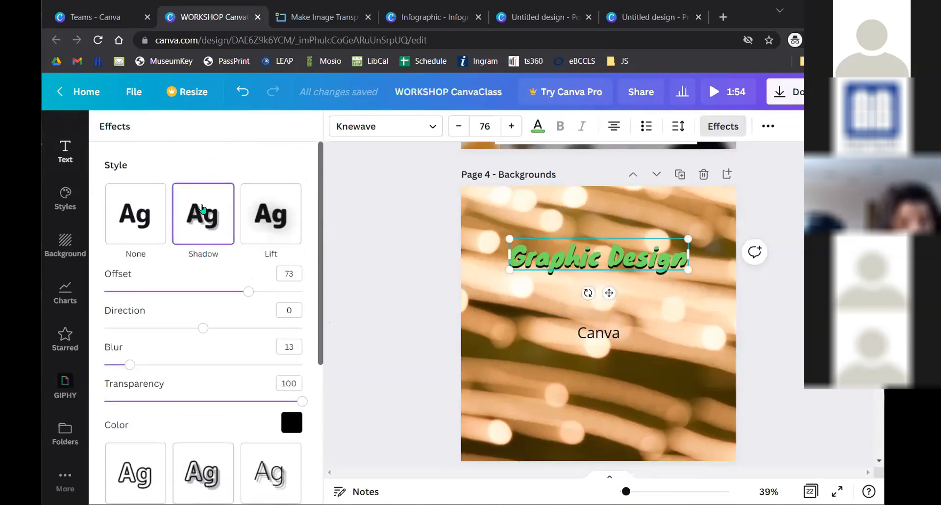
pyautogui.scroll(-5, 177, 350)
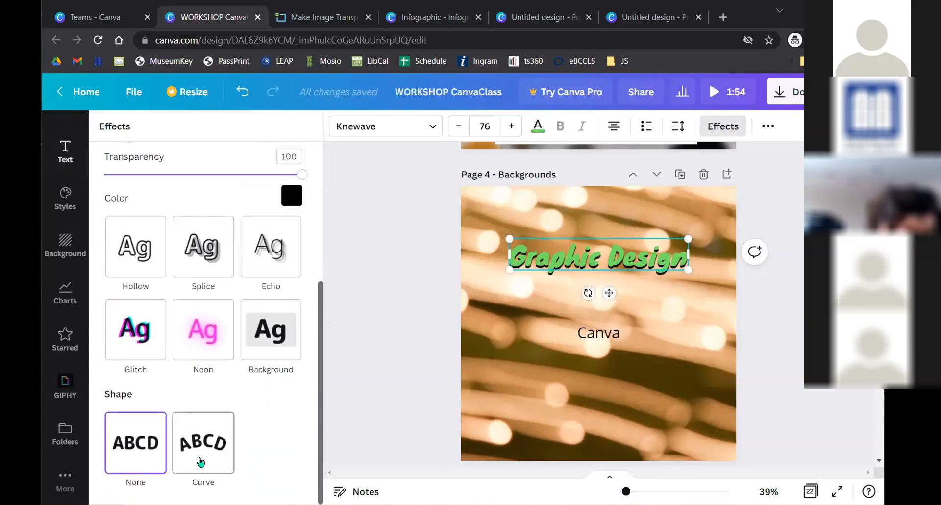
pyautogui.scroll(5, 191, 321)
pyautogui.scroll(-5, 186, 319)
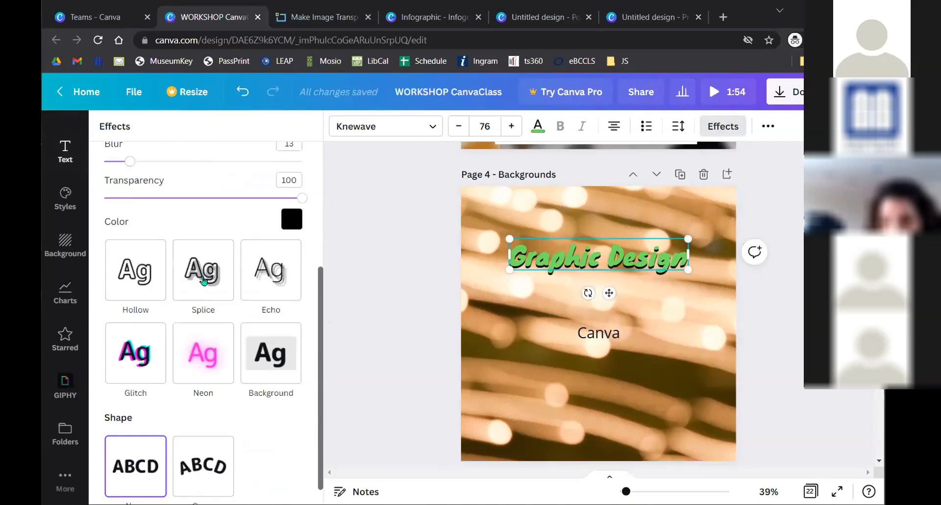
pyautogui.click(205, 454)
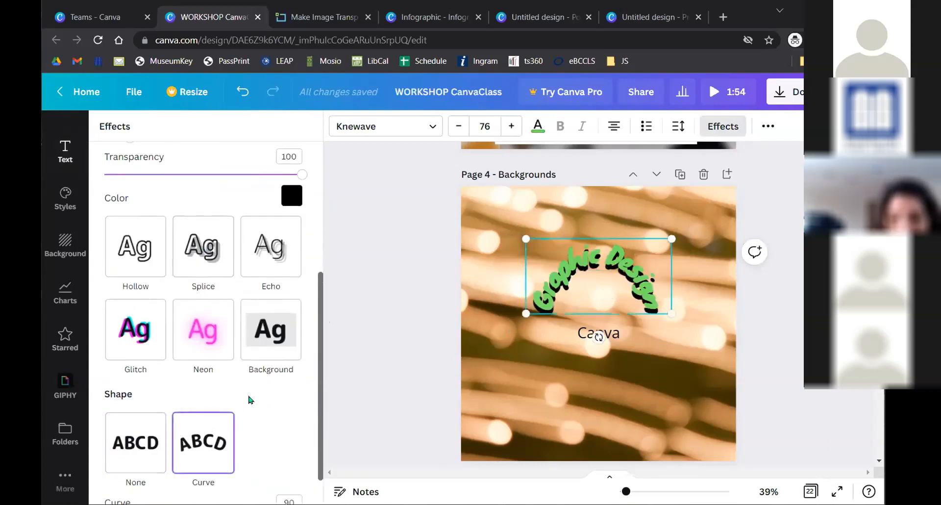
pyautogui.scroll(-1, 254, 401)
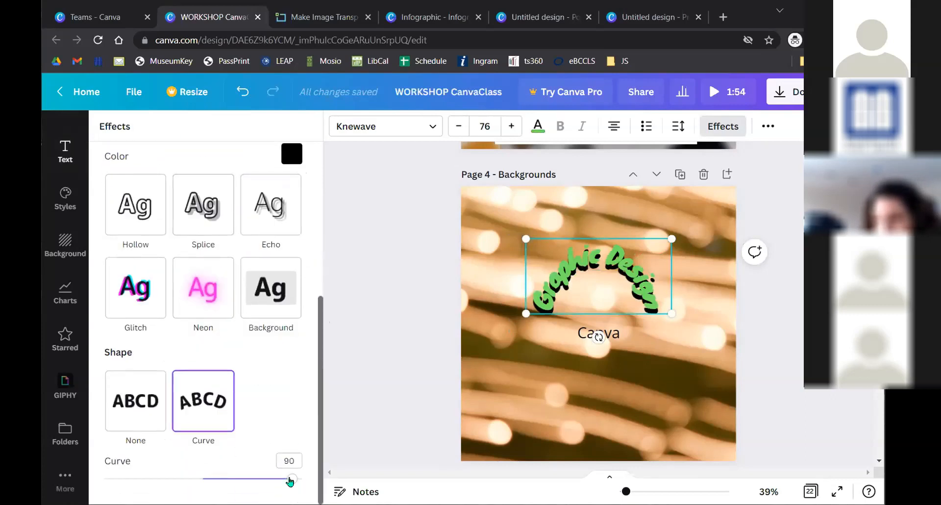
pyautogui.moveTo(292, 478); pyautogui.dragTo(220, 479)
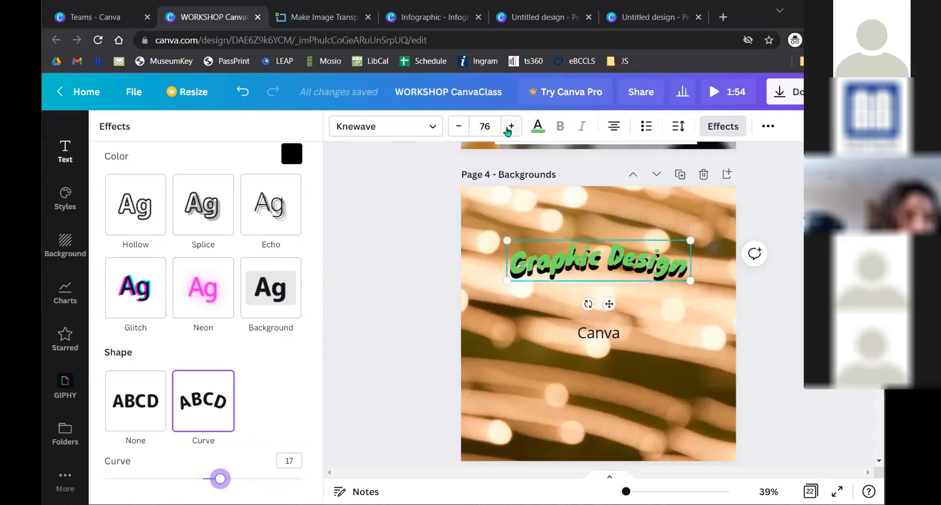
# - Enlarge the heading to size 85 and move it down toward the Canva text
pyautogui.click(510, 127)
pyautogui.click(511, 127)
pyautogui.click(510, 127)
pyautogui.click(510, 127)
pyautogui.click(511, 127)
pyautogui.click(511, 127)
pyautogui.click(511, 127)
pyautogui.click(511, 127)
pyautogui.click(510, 127)
pyautogui.moveTo(629, 278); pyautogui.dragTo(627, 283)
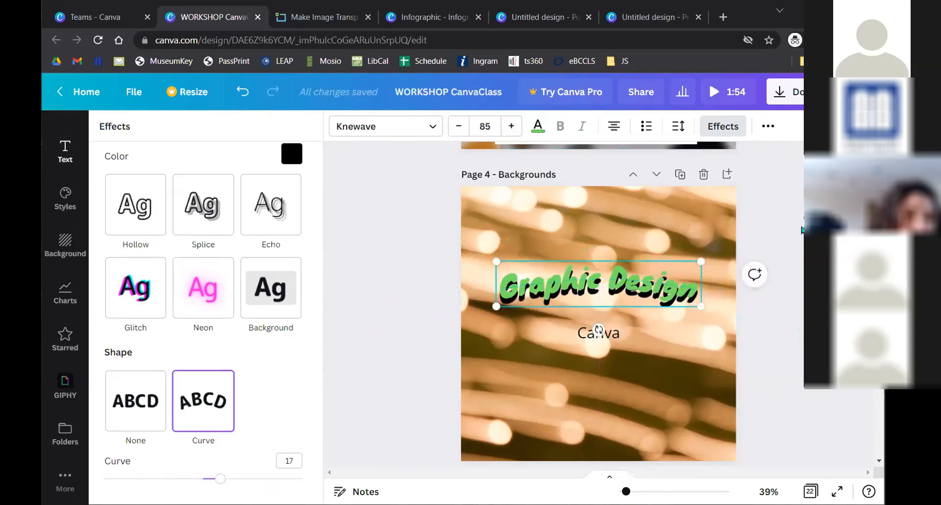
pyautogui.click(800, 228)
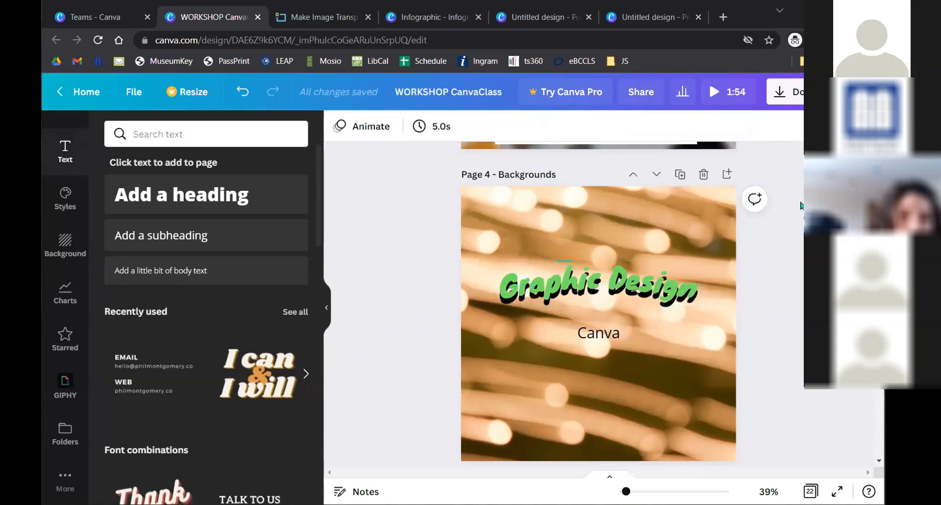
pyautogui.click(602, 331)
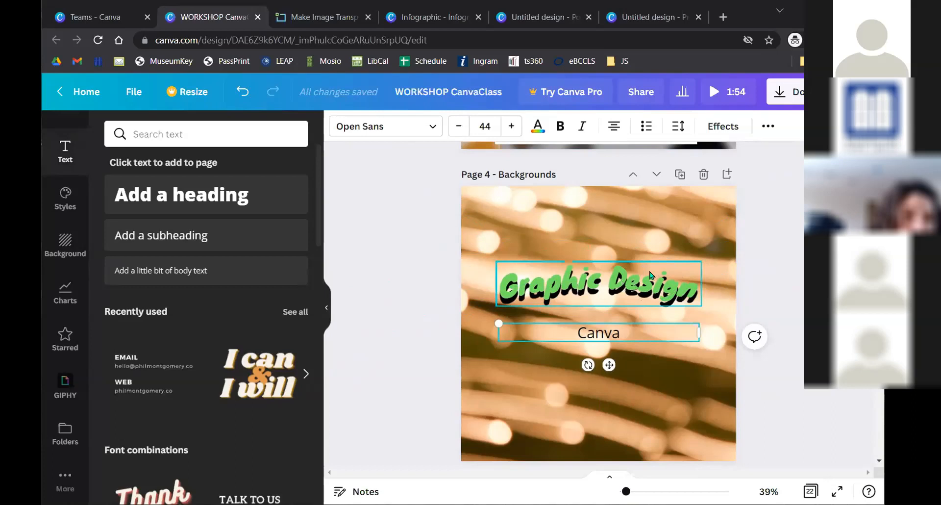
# - Copy the Graphic Design heading's green Knewave style onto the Canva text with Copy style
pyautogui.click(719, 128)
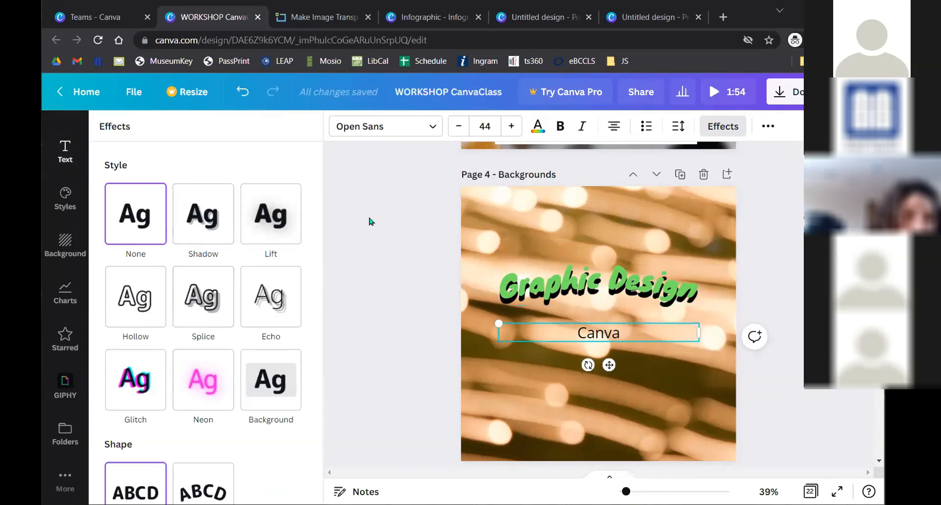
pyautogui.click(779, 181)
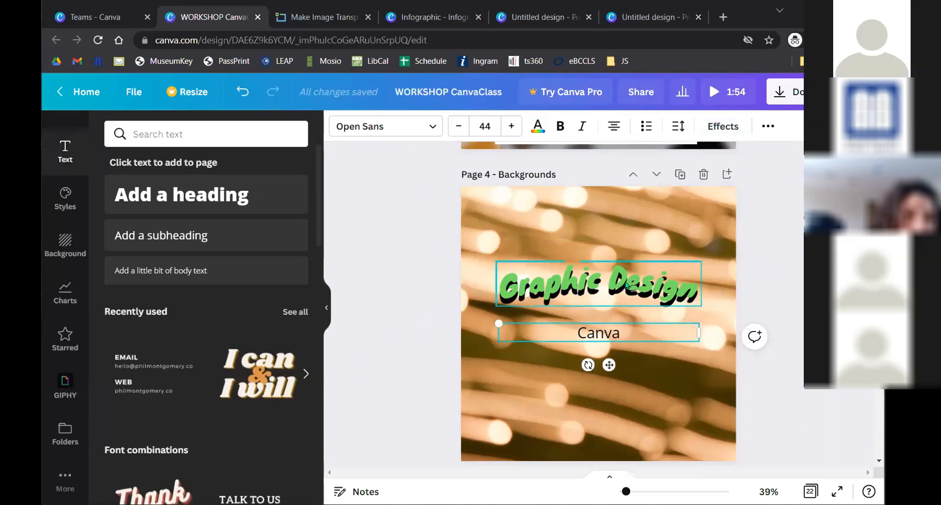
pyautogui.click(640, 290)
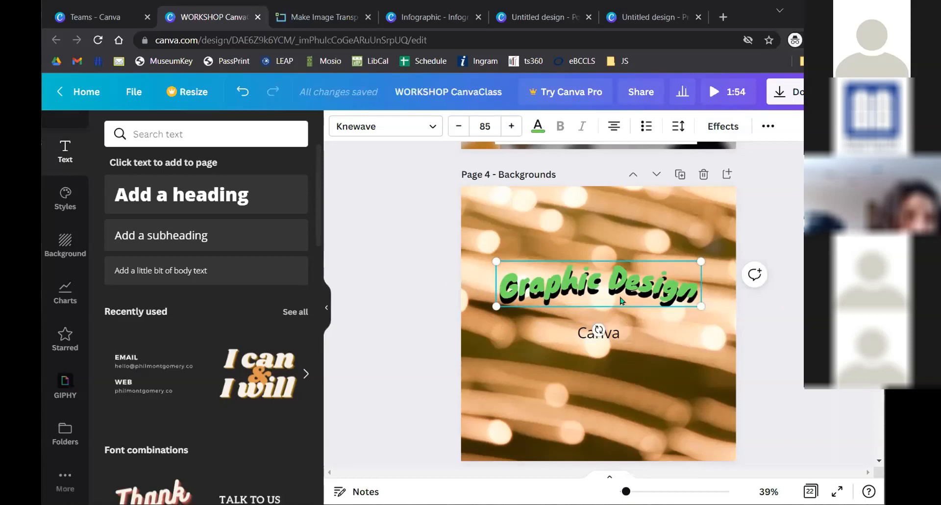
pyautogui.click(768, 126)
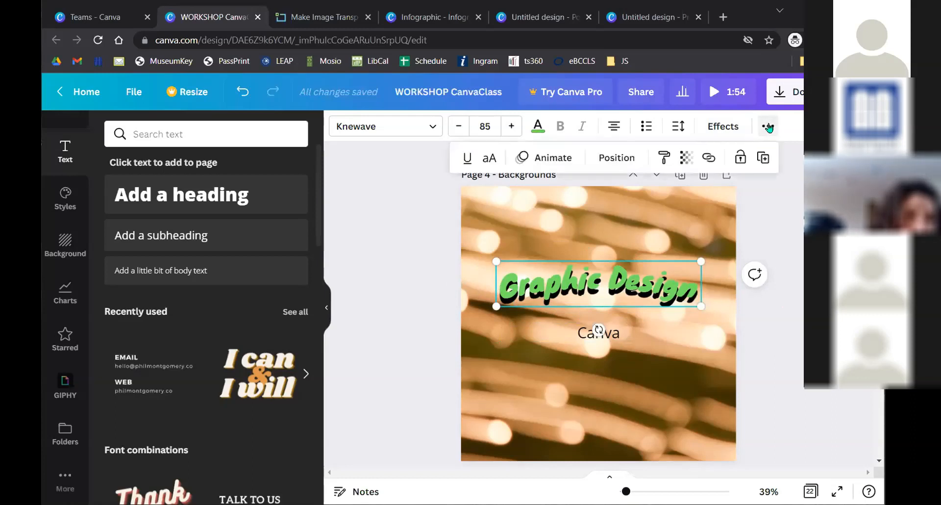
pyautogui.click(665, 163)
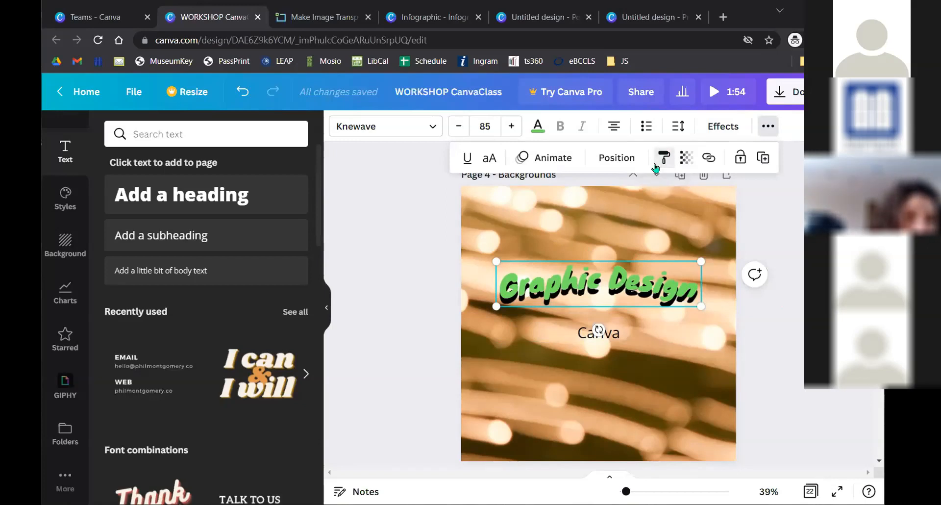
pyautogui.click(617, 339)
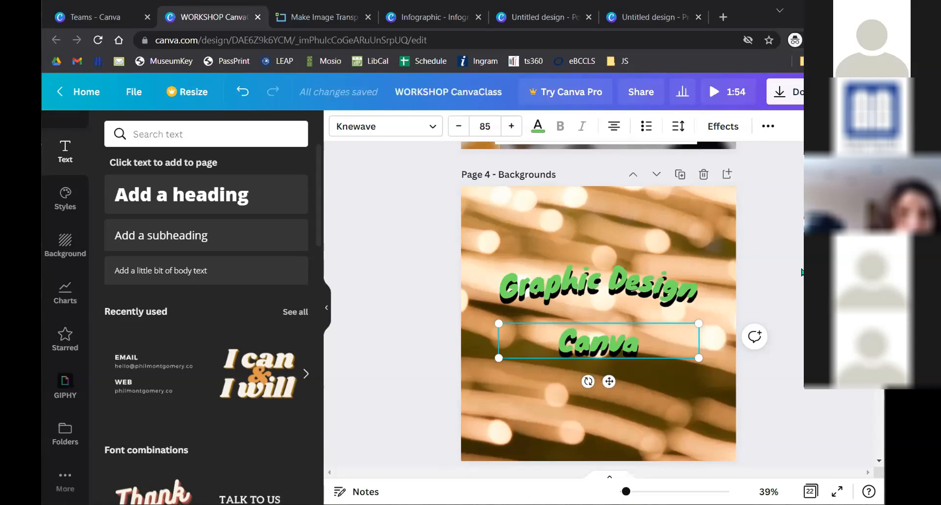
pyautogui.click(766, 246)
pyautogui.click(586, 355)
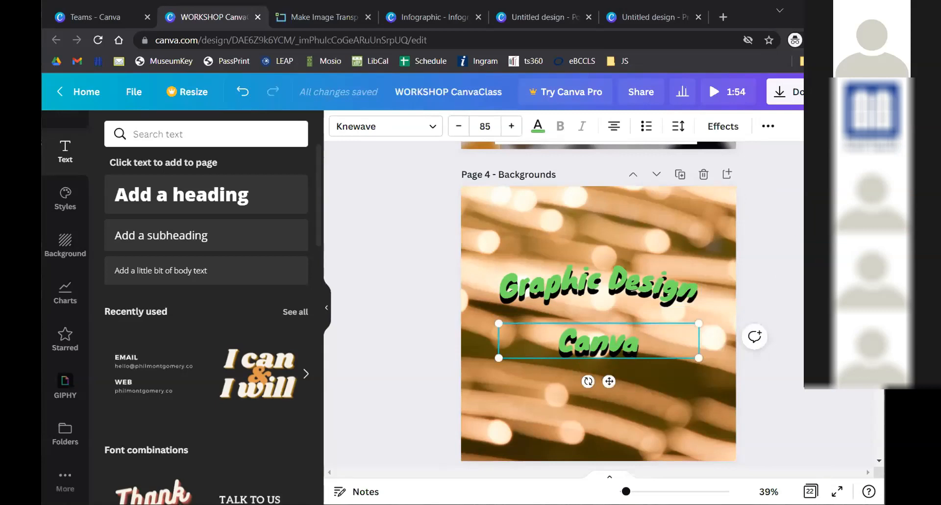
pyautogui.click(779, 209)
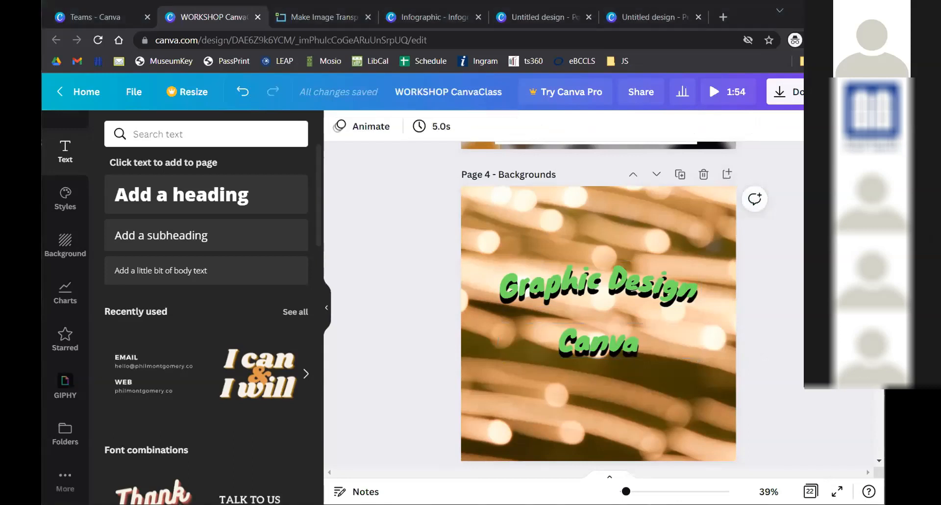
pyautogui.click(756, 201)
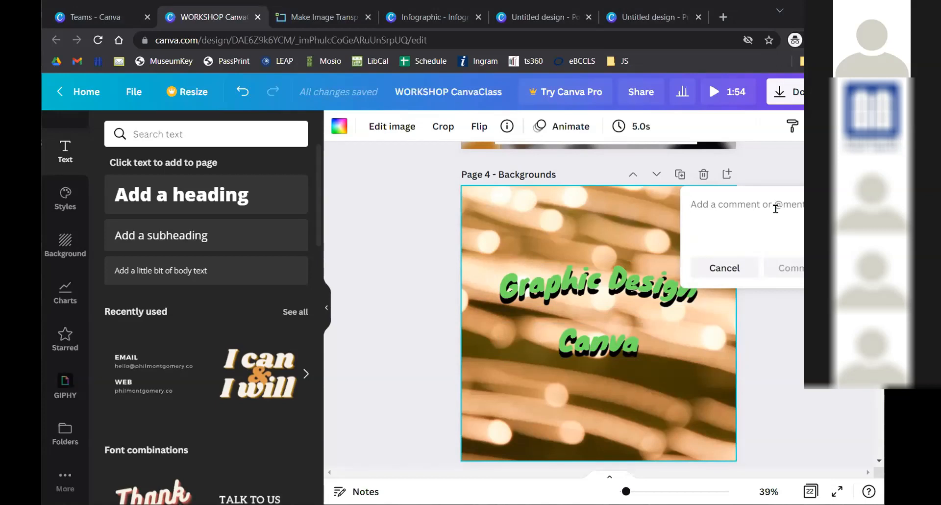
pyautogui.write('Hello teammate!')
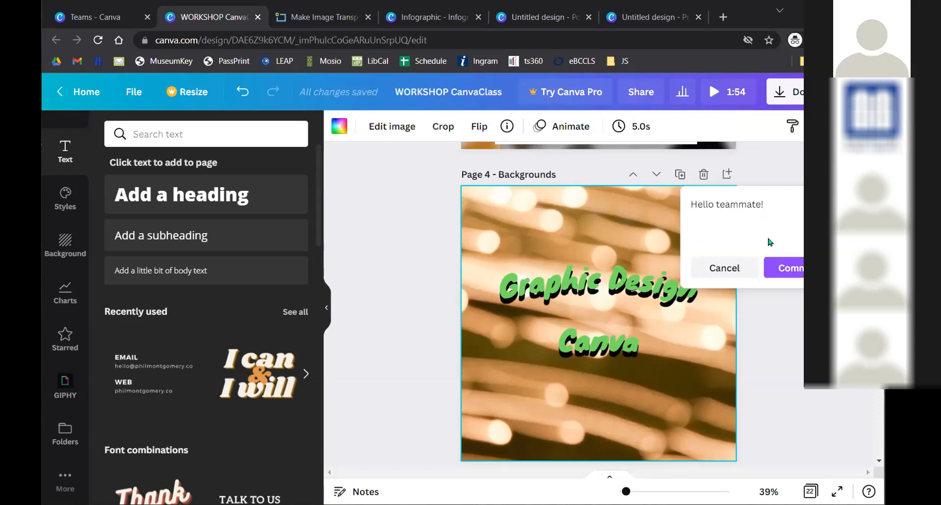
pyautogui.click(789, 267)
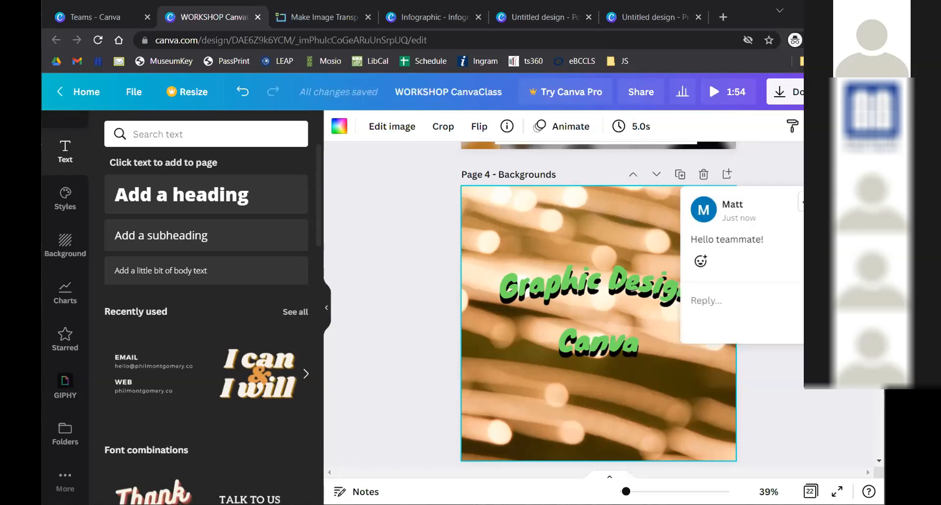
pyautogui.press('Escape')
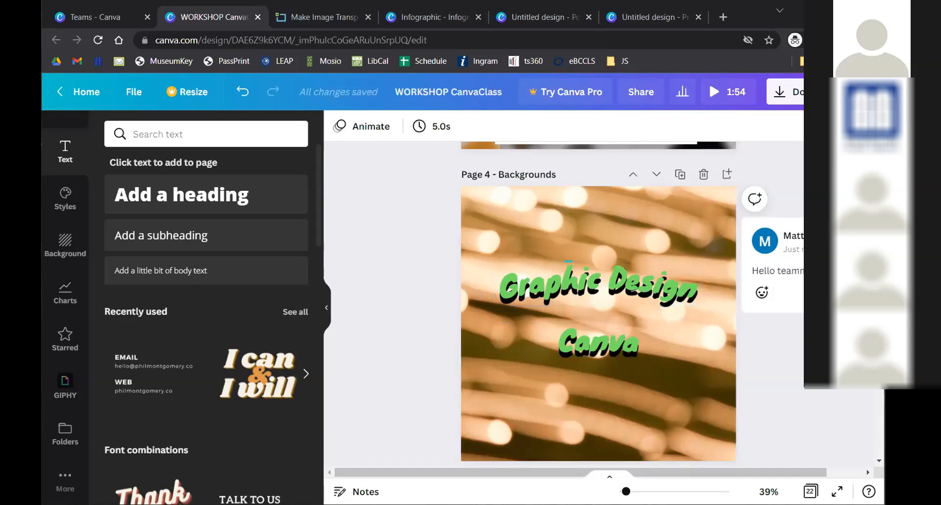
pyautogui.click(765, 244)
pyautogui.click(707, 300)
pyautogui.write('Pl')
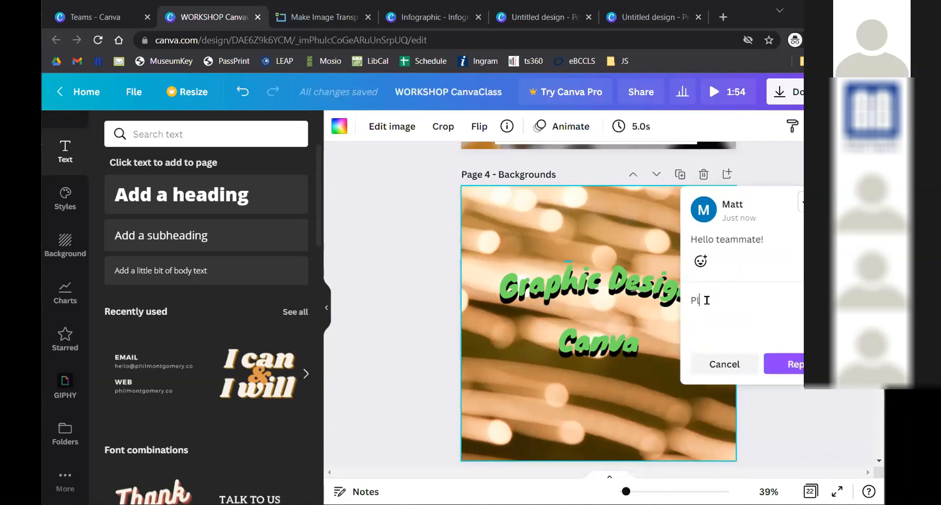
pyautogui.write('ease edit this image!')
pyautogui.click(782, 360)
pyautogui.click(435, 292)
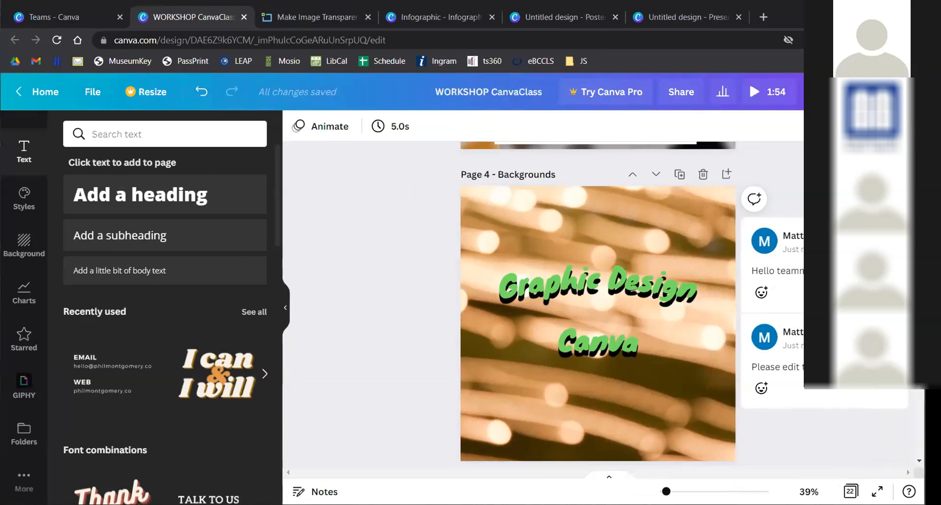
pyautogui.click(853, 338)
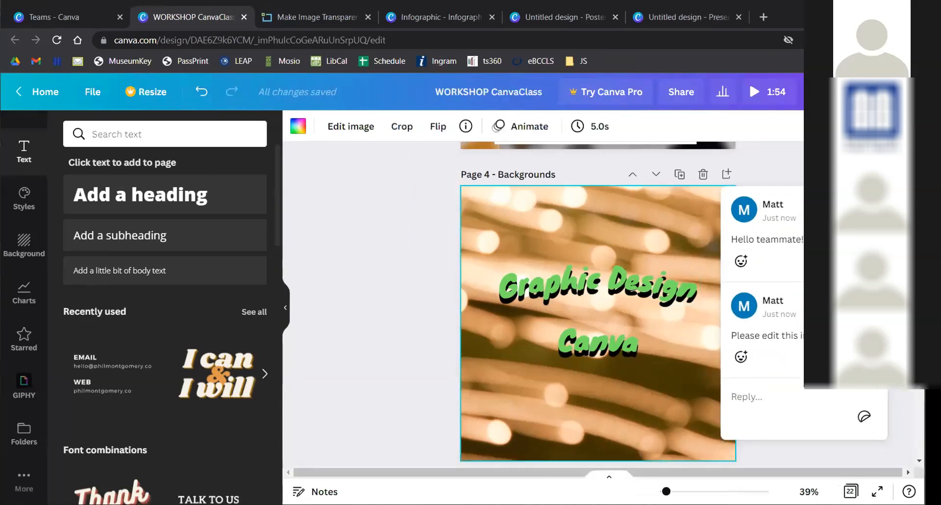
pyautogui.click(870, 304)
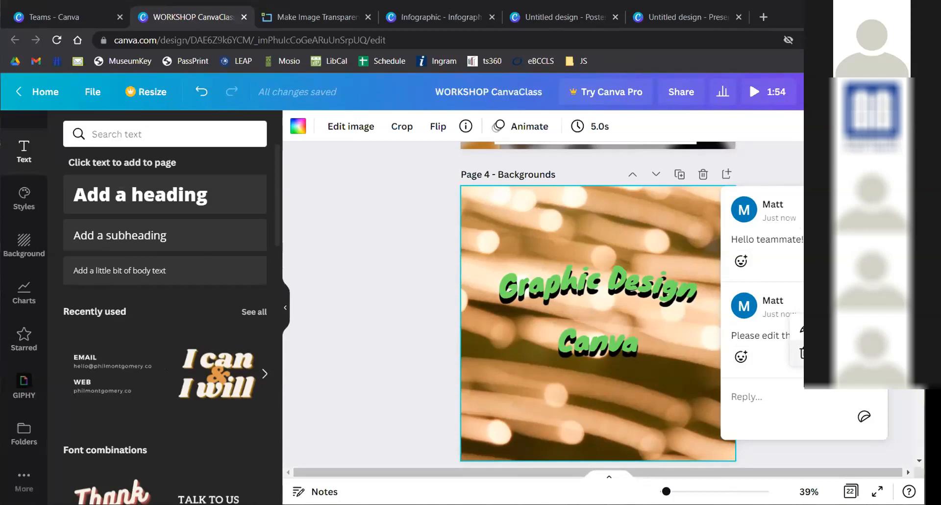
pyautogui.click(802, 353)
pyautogui.click(892, 209)
pyautogui.click(807, 257)
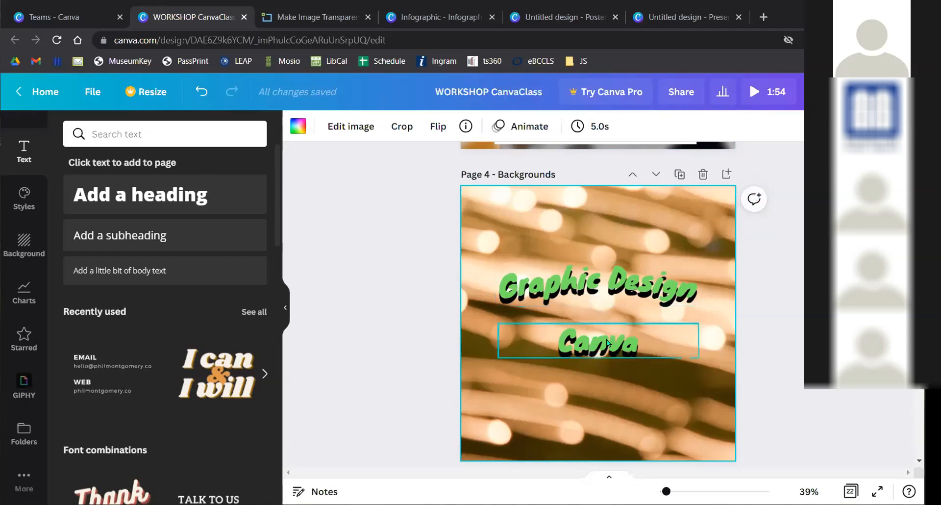
# - Set the Canva text's effect shape to None so it is straight instead of curved
pyautogui.click(608, 343)
pyautogui.click(686, 127)
pyautogui.scroll(-5, 190, 311)
pyautogui.scroll(3, 478, 294)
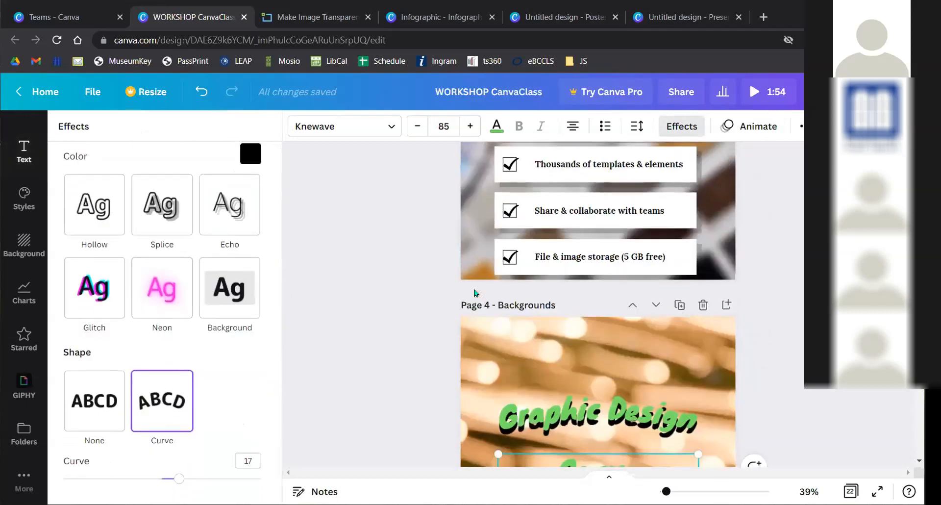
pyautogui.scroll(-4, 454, 294)
pyautogui.scroll(2, 441, 294)
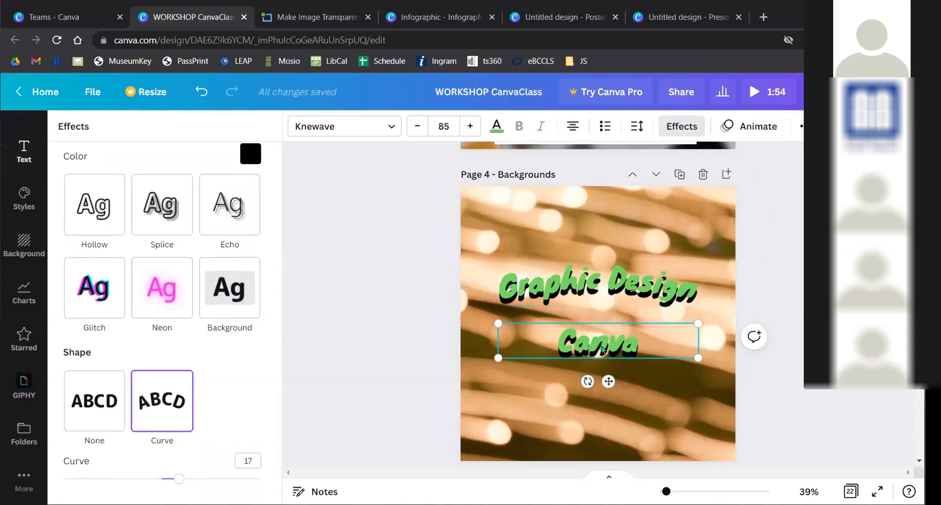
pyautogui.click(602, 349)
pyautogui.click(802, 284)
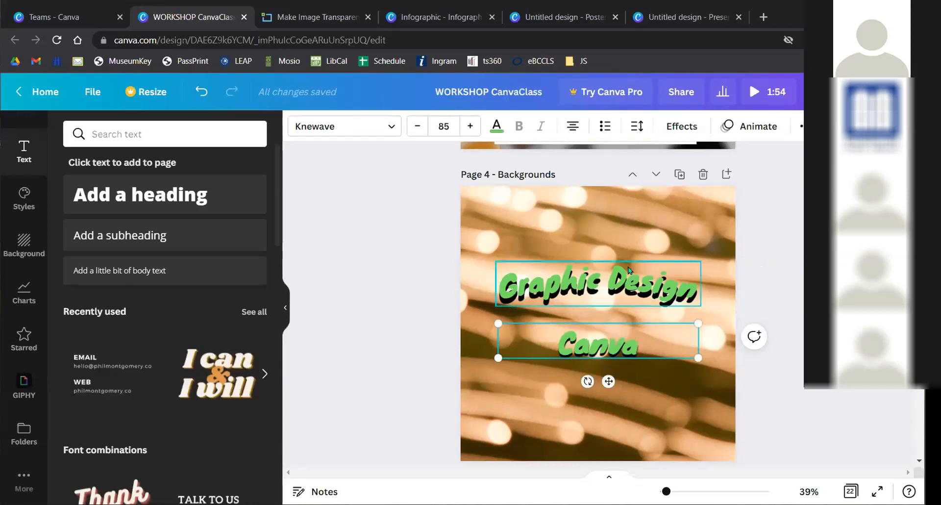
pyautogui.click(681, 126)
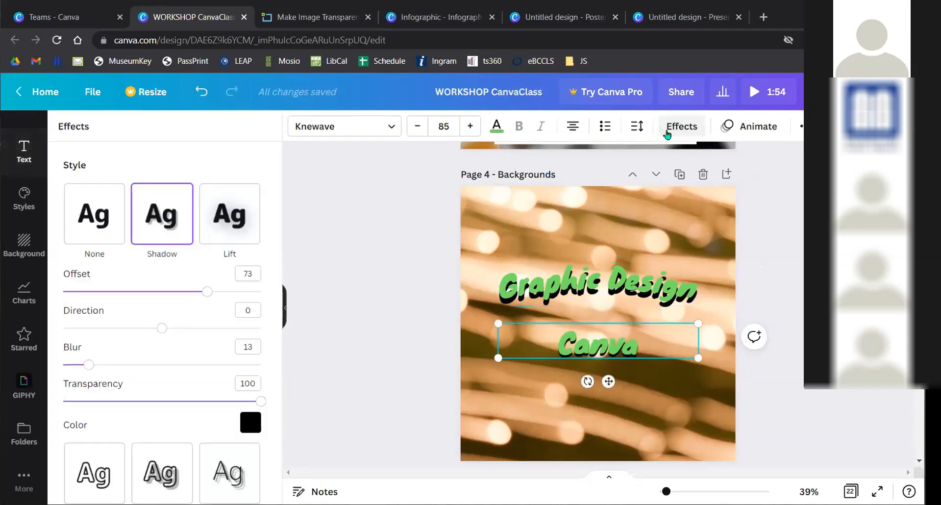
pyautogui.scroll(-5, 154, 354)
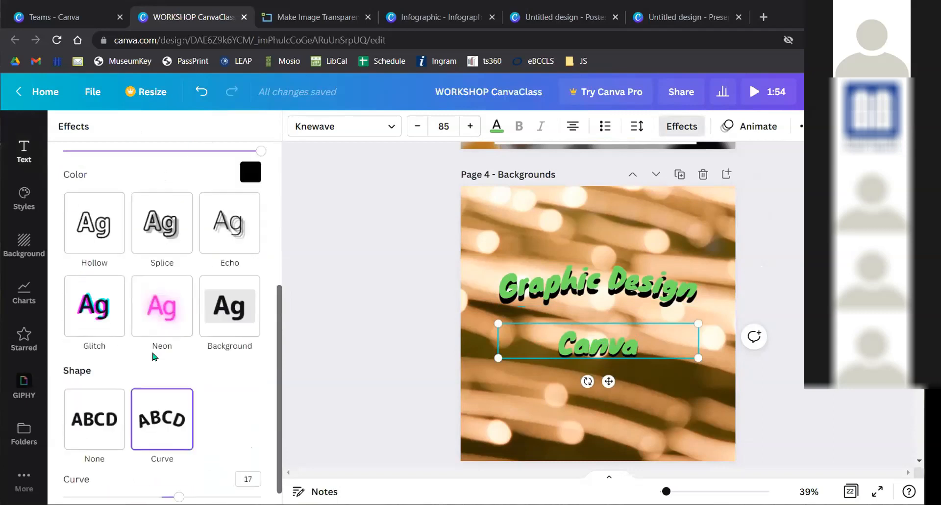
pyautogui.scroll(1, 110, 400)
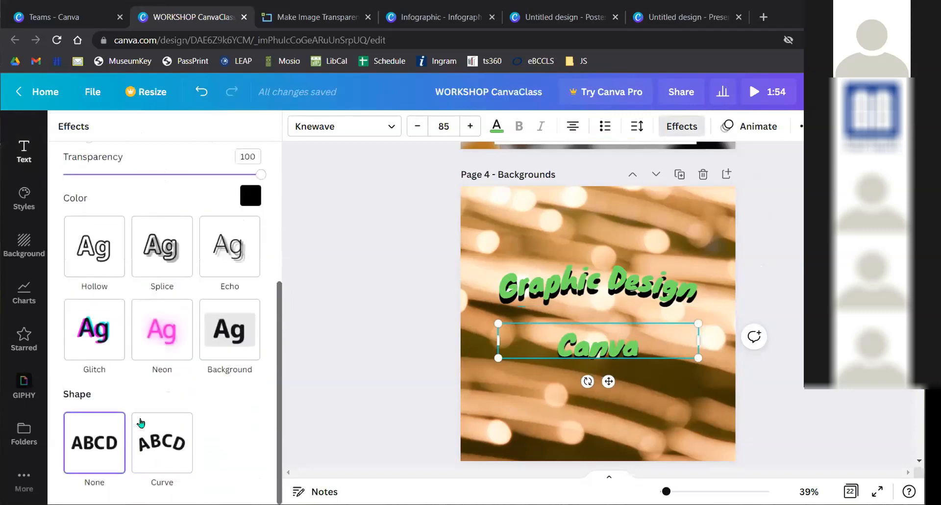
pyautogui.click(147, 438)
pyautogui.click(99, 445)
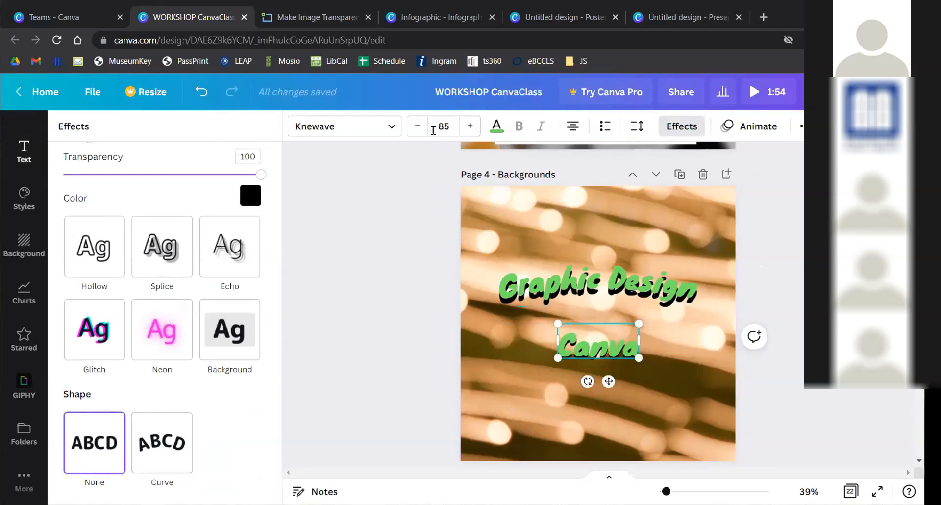
# - Raise the Canva text's font size to 140
pyautogui.click(469, 128)
pyautogui.click(469, 129)
pyautogui.click(469, 129)
pyautogui.click(469, 128)
pyautogui.click(469, 129)
pyautogui.click(469, 129)
pyautogui.click(469, 127)
pyautogui.click(470, 128)
pyautogui.click(469, 128)
pyautogui.click(471, 127)
pyautogui.click(471, 128)
pyautogui.click(470, 128)
pyautogui.click(471, 129)
pyautogui.click(470, 128)
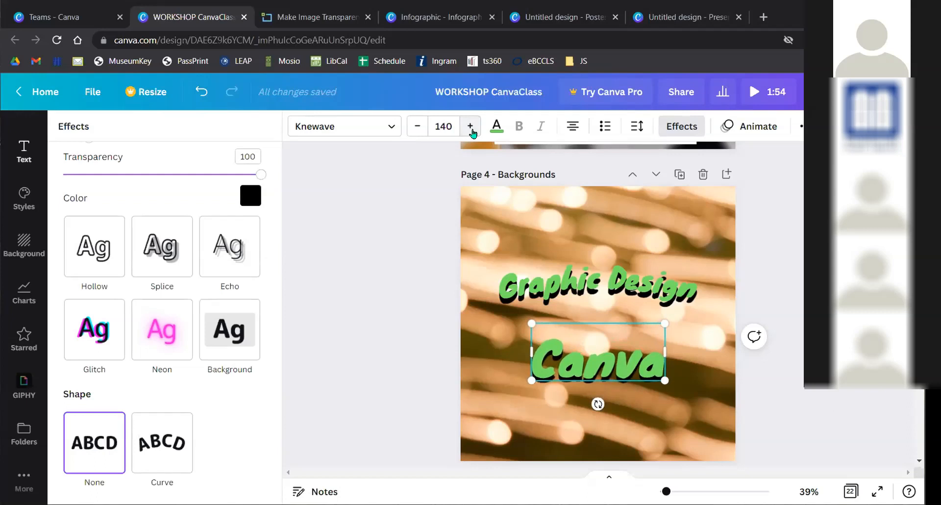
pyautogui.click(408, 258)
# - Deselect the text and browse preset font combinations such as Now Showing, Level Up and XOXO
pyautogui.click(768, 293)
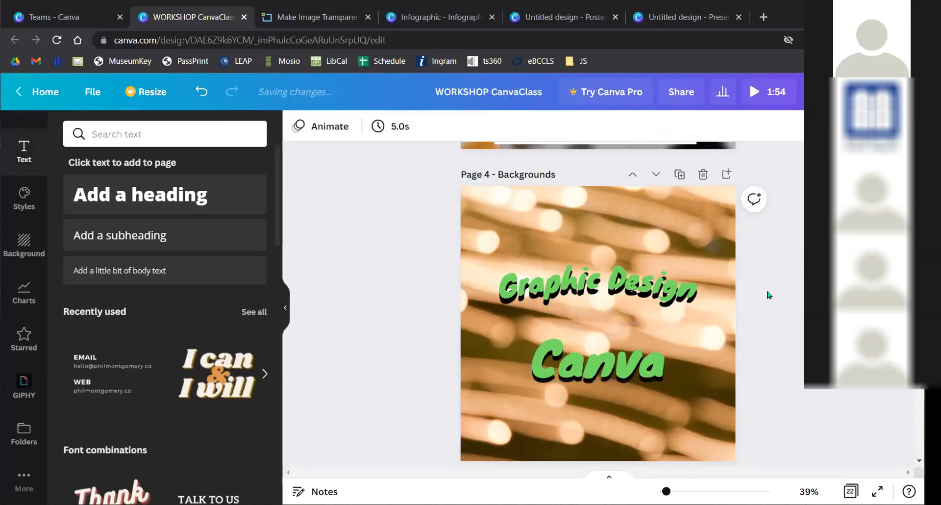
pyautogui.scroll(-3, 471, 315)
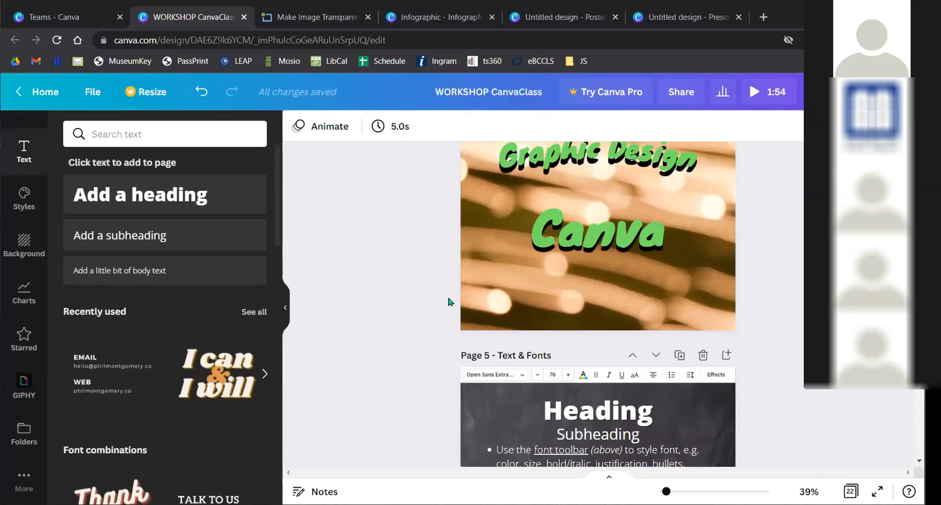
pyautogui.scroll(-5, 410, 275)
pyautogui.scroll(1, 410, 271)
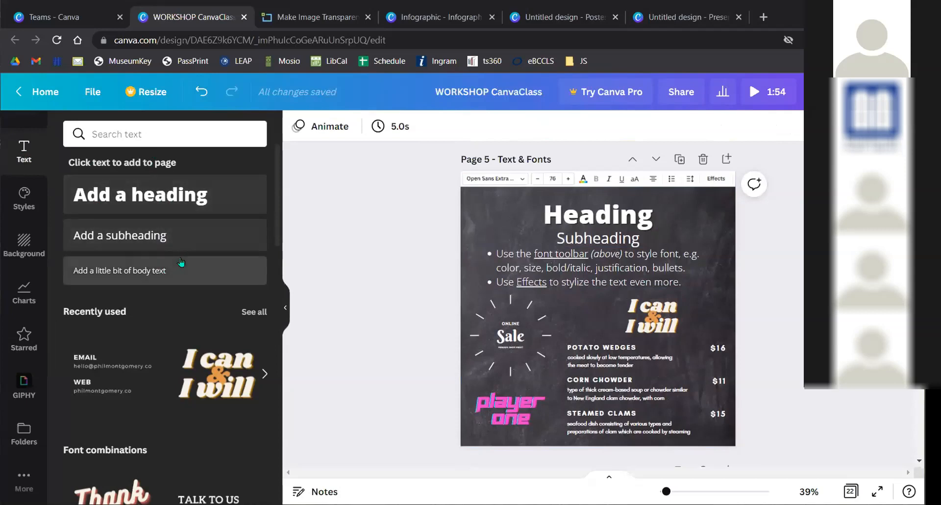
pyautogui.scroll(-4, 182, 260)
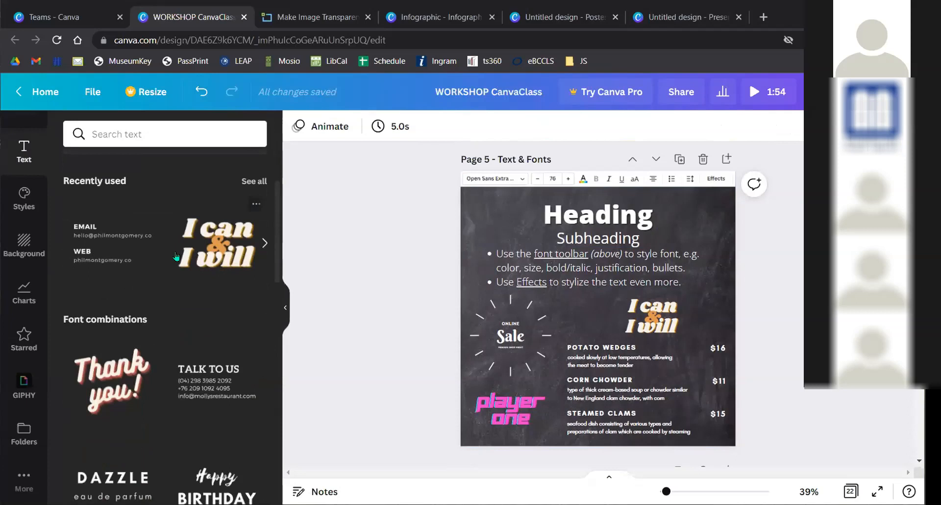
pyautogui.scroll(-8, 179, 309)
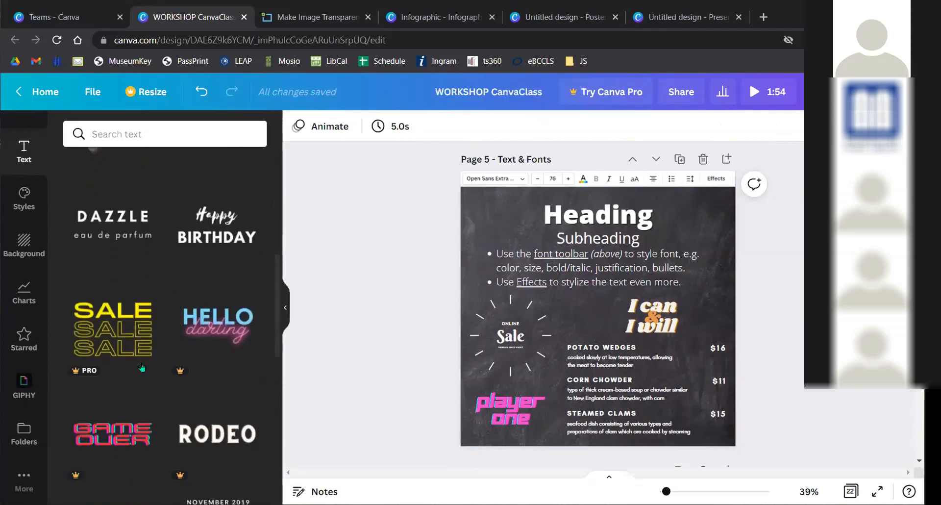
pyautogui.scroll(-2, 164, 351)
pyautogui.scroll(5, 454, 330)
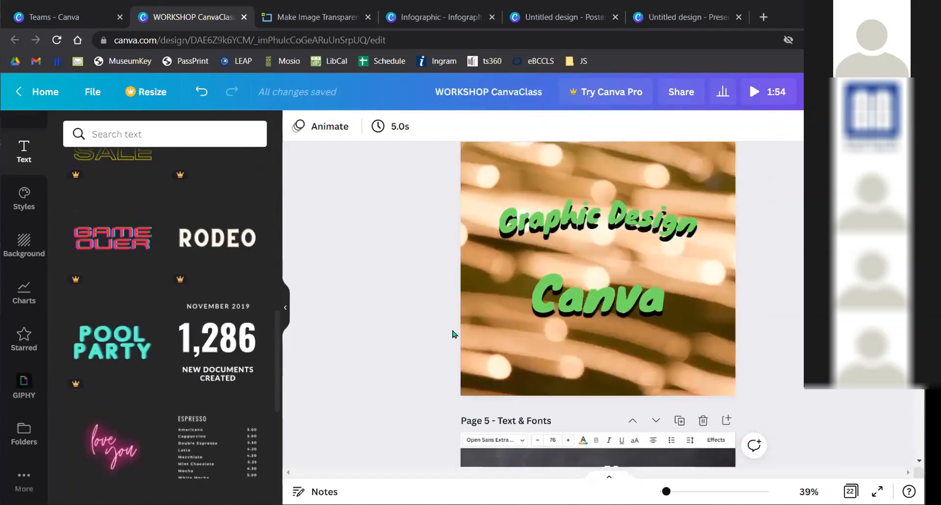
pyautogui.scroll(-10, 173, 310)
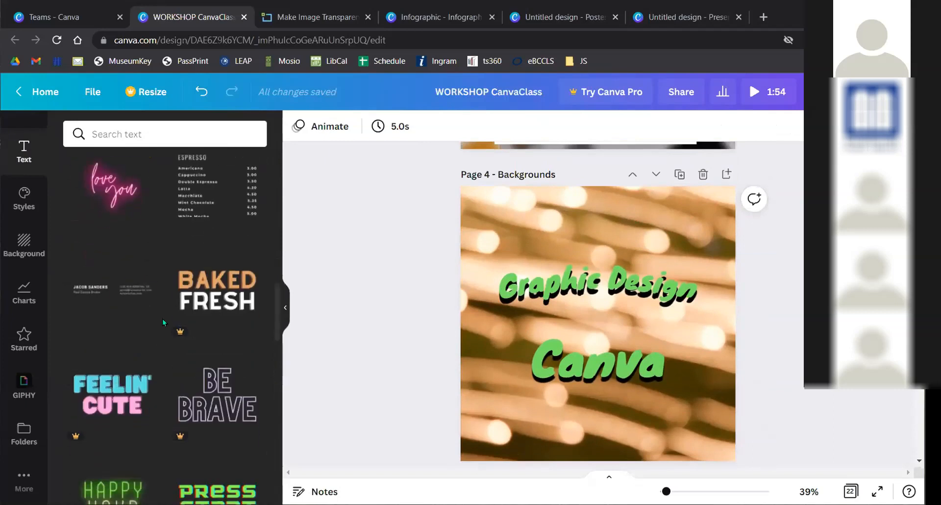
pyautogui.scroll(-3, 173, 310)
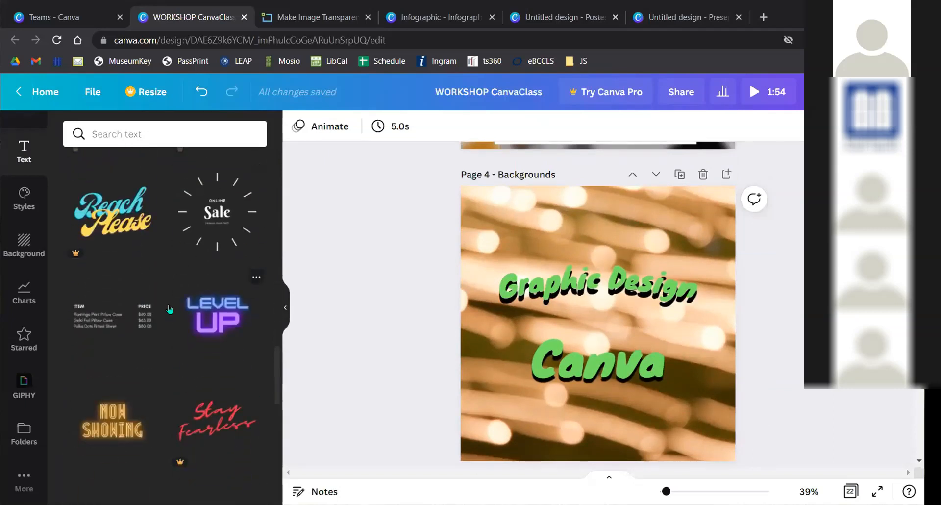
pyautogui.scroll(-3, 152, 289)
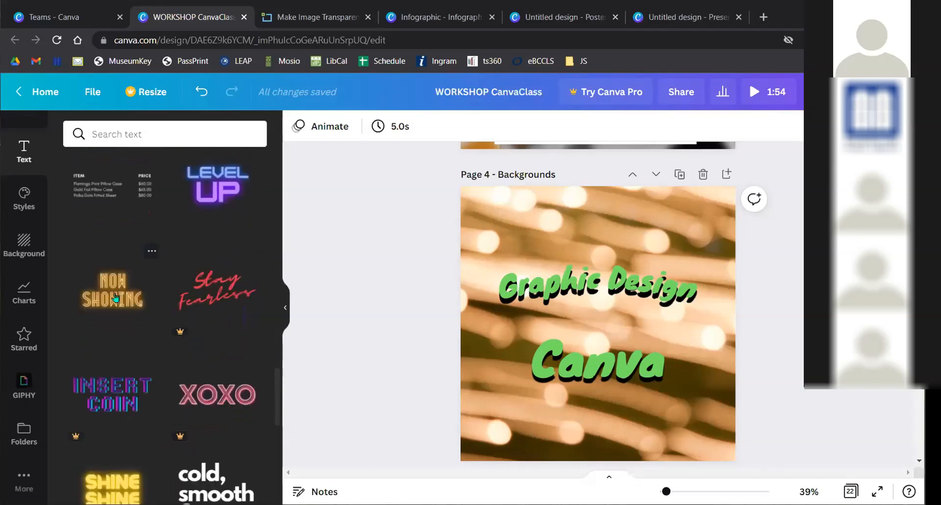
# - Add the NOW SHOWING style, delete the Graphic Design and Canva texts, and centre NOW SHOWING
pyautogui.click(115, 298)
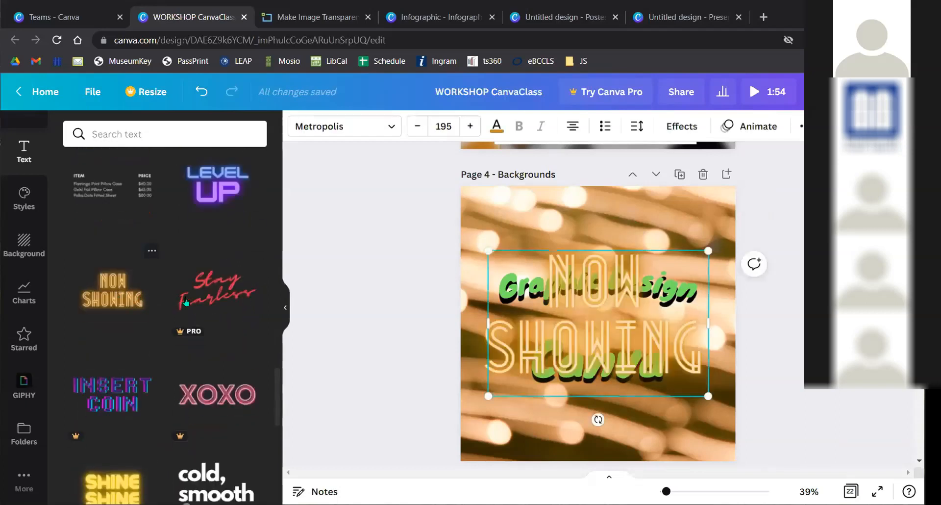
pyautogui.moveTo(597, 306); pyautogui.dragTo(604, 371)
pyautogui.click(606, 295)
pyautogui.press('Delete')
pyautogui.moveTo(606, 326); pyautogui.dragTo(606, 192)
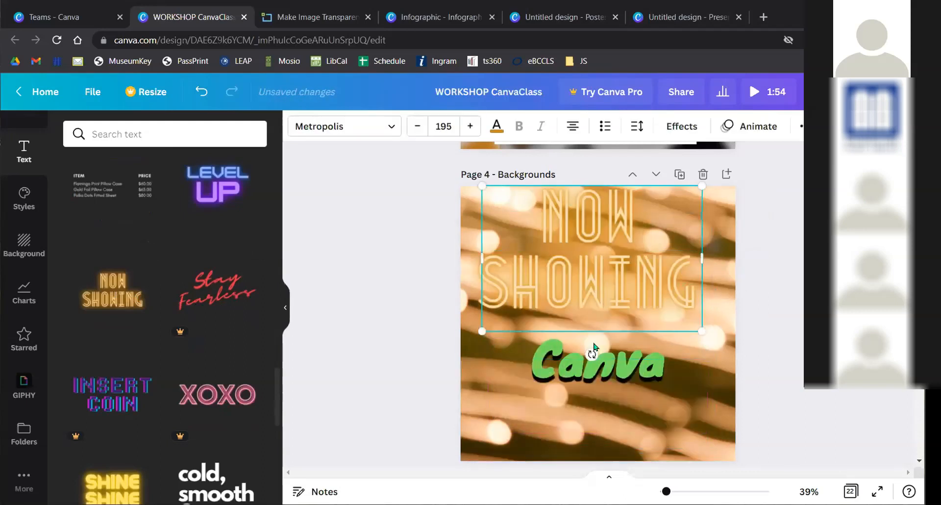
pyautogui.click(637, 377)
pyautogui.press('Delete')
pyautogui.click(596, 273)
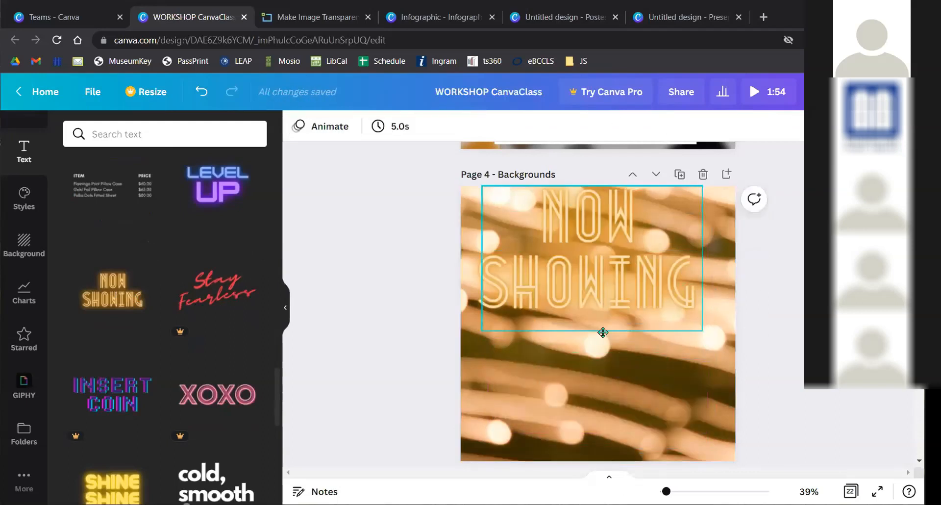
pyautogui.moveTo(602, 267); pyautogui.dragTo(612, 321)
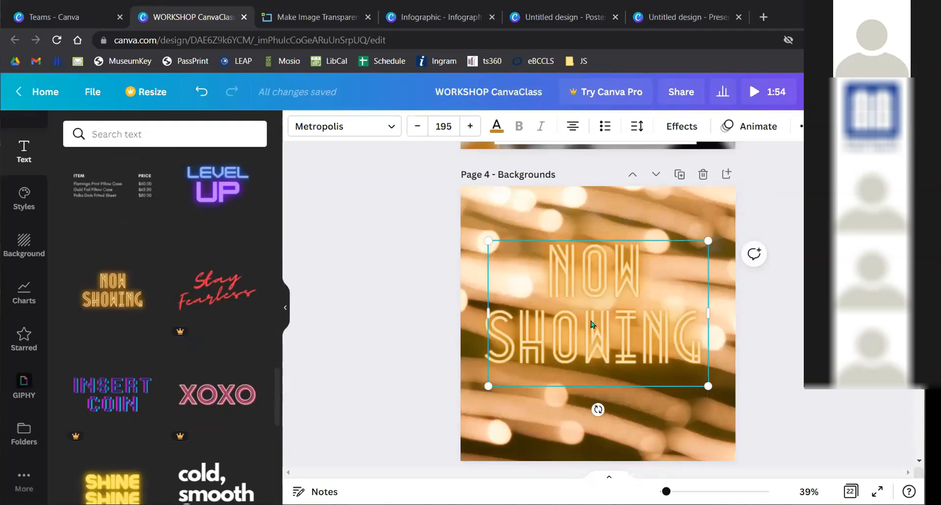
# - Replace SHOWING so the text reads 'GRAPHIC DESIGN IN CANVA', then move it higher
pyautogui.doubleClick(599, 312)
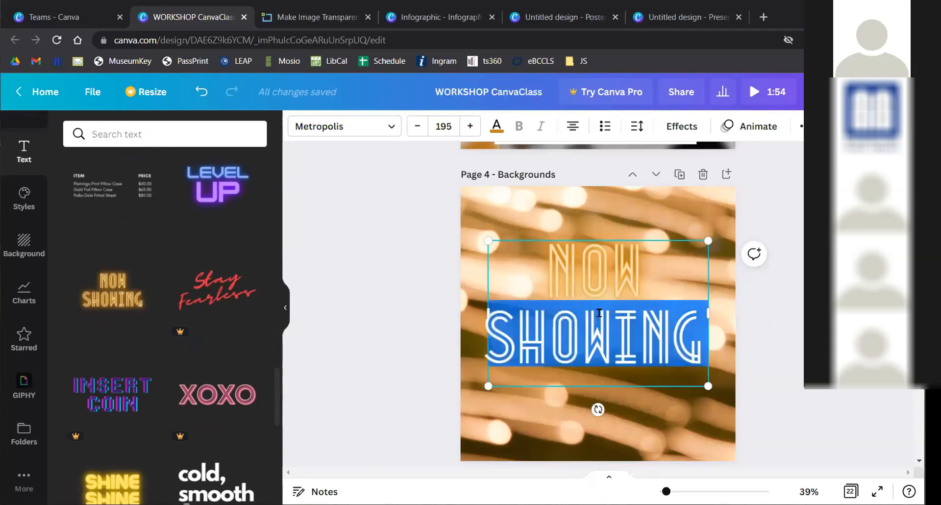
pyautogui.press('BackSpace')
pyautogui.press('BackSpace')
pyautogui.press('BackSpace')
pyautogui.press('BackSpace')
pyautogui.press('BackSpace')
pyautogui.write('GRAP')
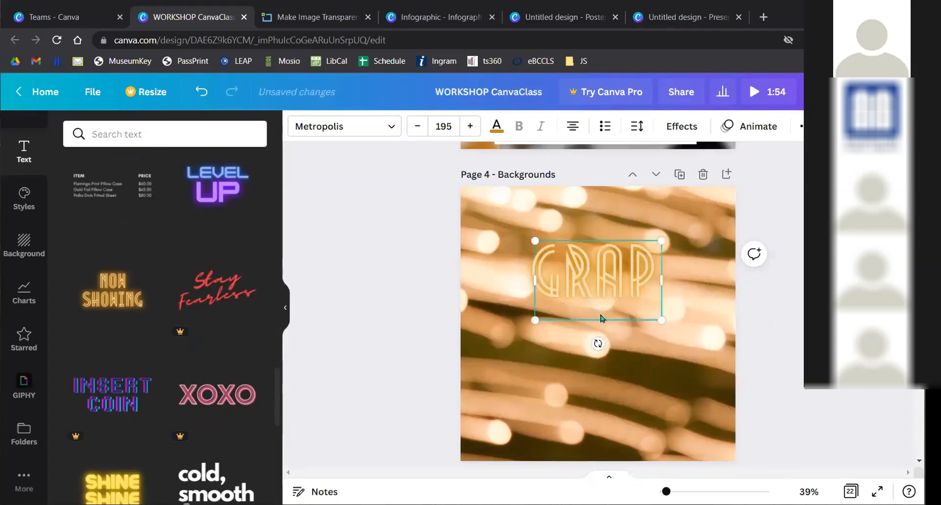
pyautogui.write('HIC DESIGN IN')
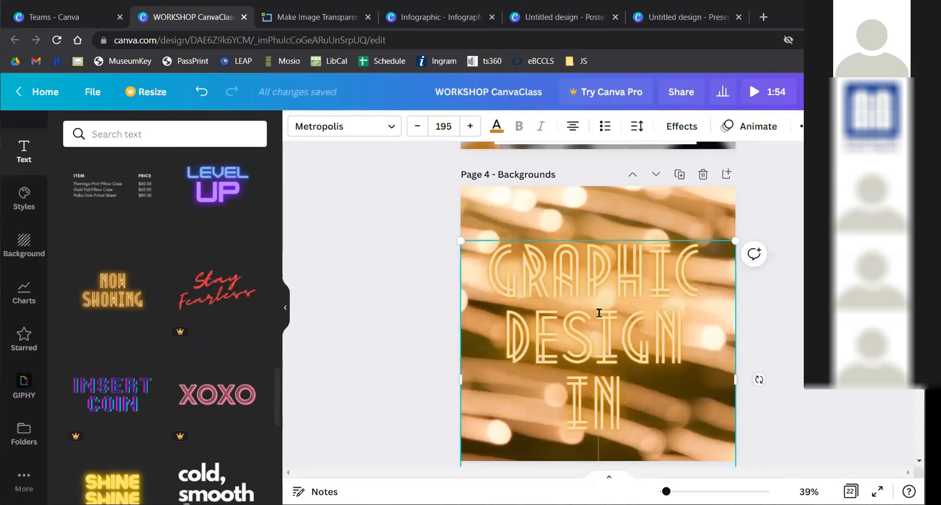
pyautogui.write(' CANVA')
pyautogui.click(795, 278)
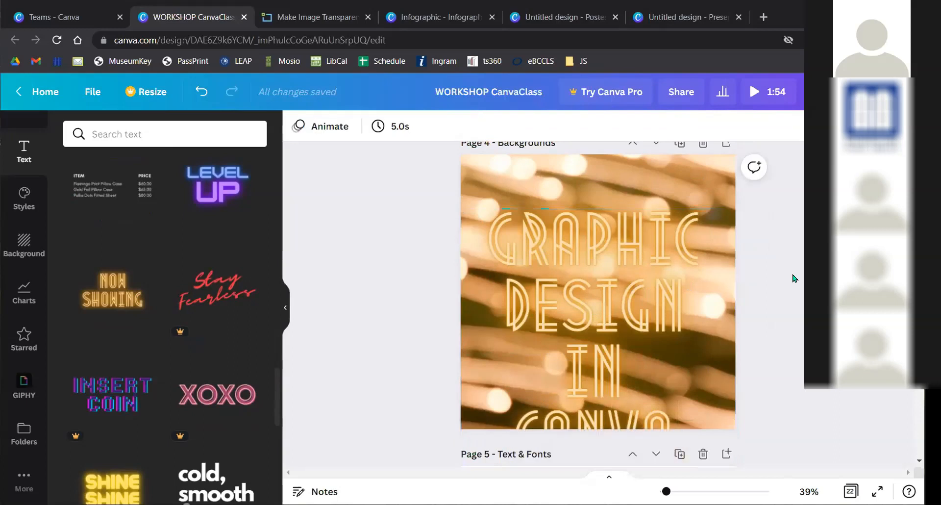
pyautogui.scroll(1, 794, 278)
pyautogui.moveTo(630, 349); pyautogui.dragTo(627, 306)
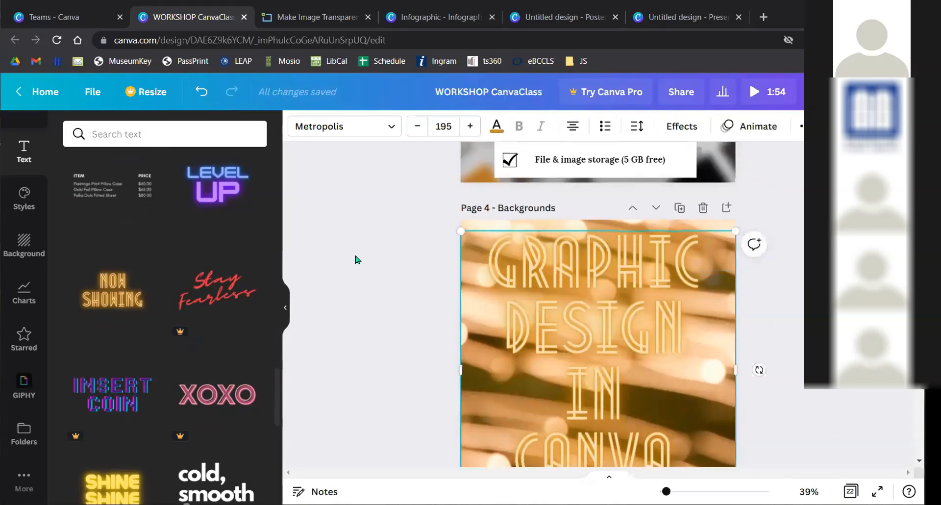
# - Scroll through more text presets and down to the Page 5 Text & Fonts chalkboard slide
pyautogui.scroll(-1, 356, 260)
pyautogui.scroll(-9, 112, 284)
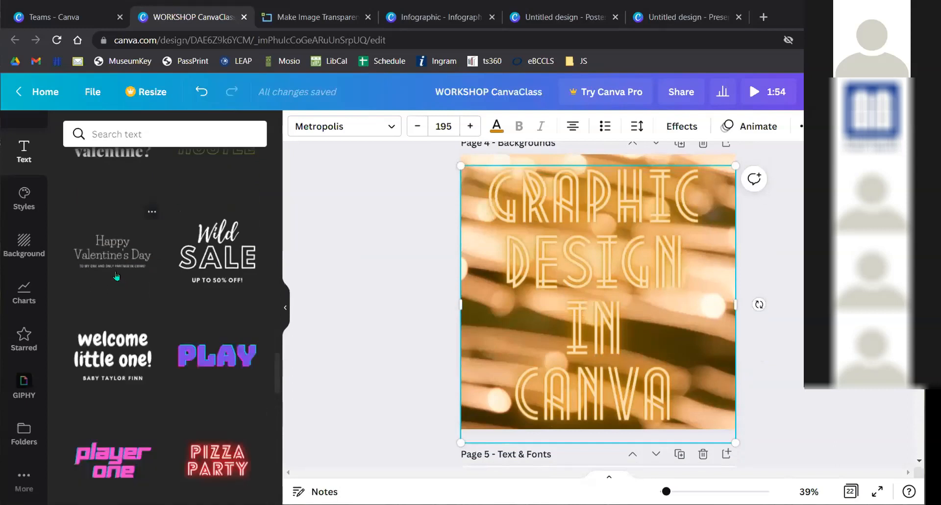
pyautogui.scroll(-8, 123, 281)
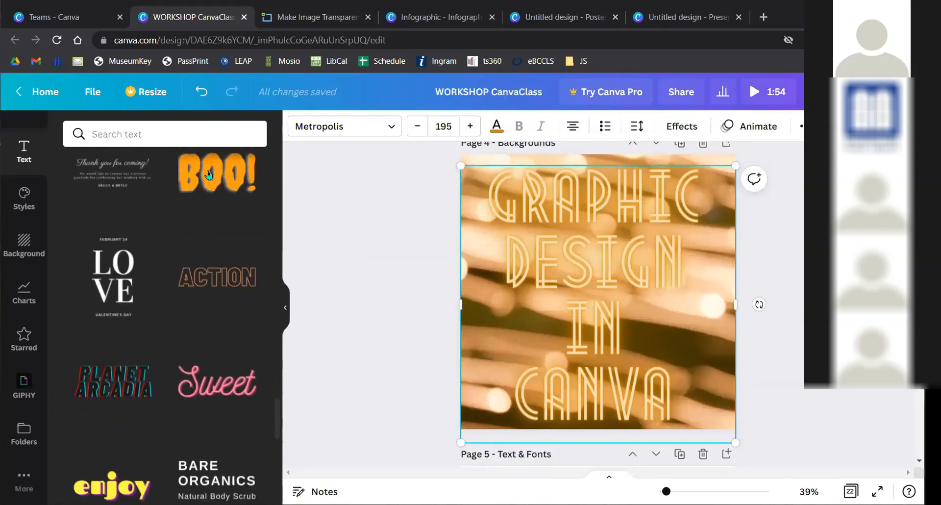
pyautogui.scroll(-4, 179, 268)
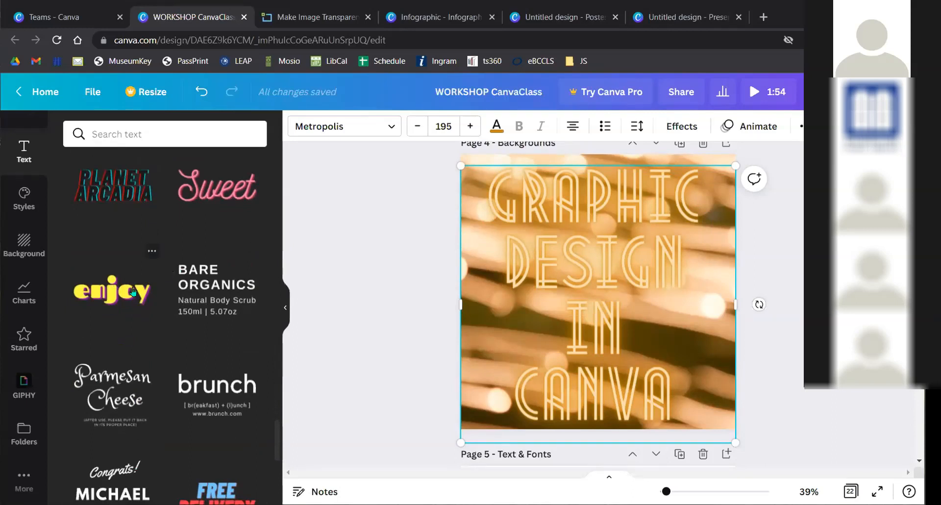
pyautogui.scroll(-5, 152, 280)
pyautogui.scroll(-5, 152, 281)
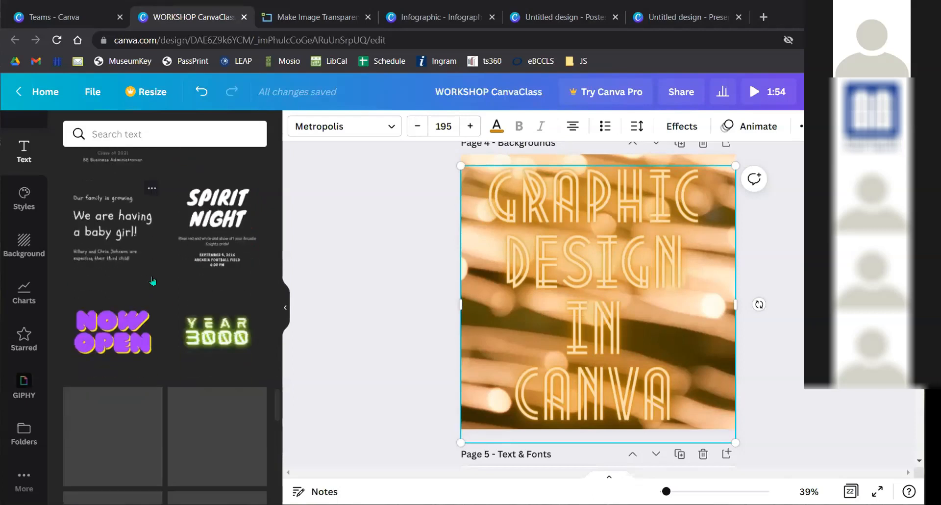
pyautogui.scroll(-5, 148, 289)
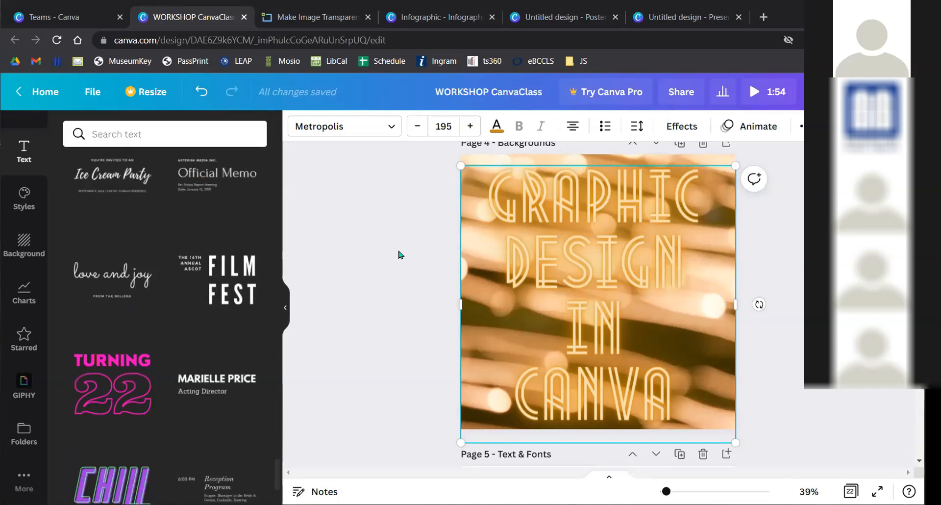
pyautogui.scroll(-4, 387, 289)
pyautogui.scroll(-3, 379, 282)
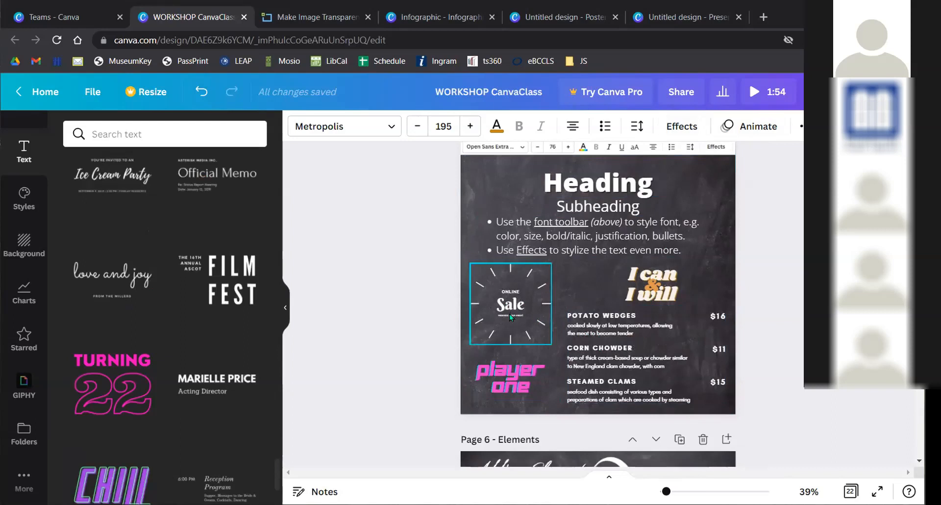
# - Scroll down to Page 6 with the 'Adding Elements' heading and reset the sidebar to its top
pyautogui.scroll(-2, 375, 282)
pyautogui.scroll(-4, 375, 281)
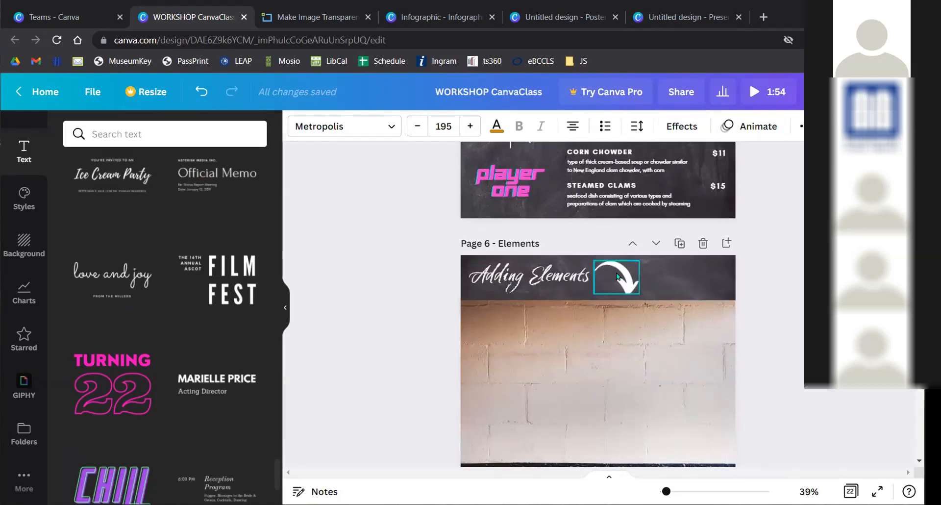
pyautogui.scroll(-1, 617, 276)
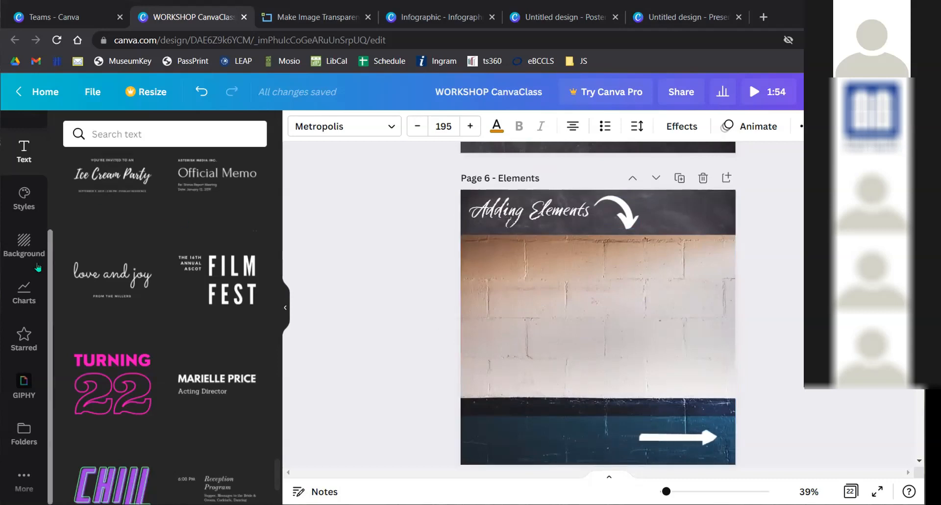
pyautogui.scroll(1, 22, 314)
pyautogui.scroll(3, 22, 314)
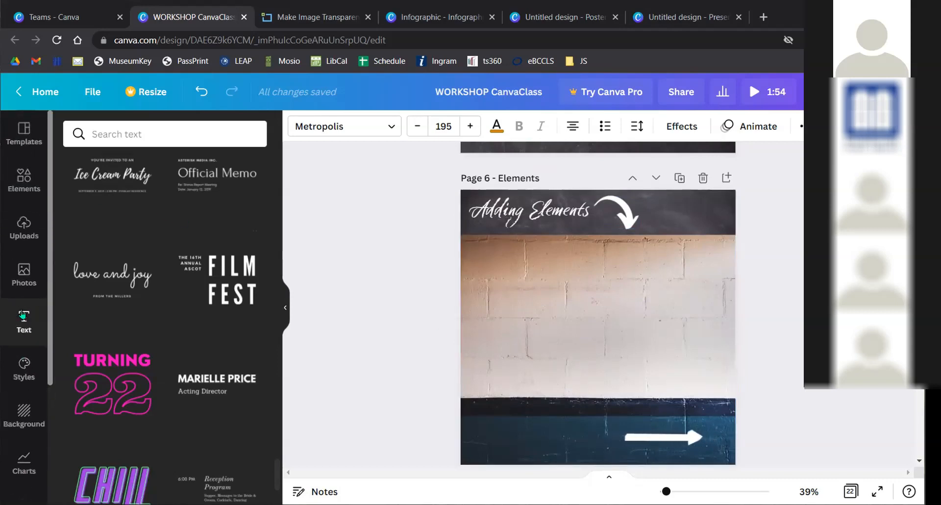
# - Open the Elements panel and scroll through its arrows, lines, shapes, graphics and photos
pyautogui.press('ctrl')
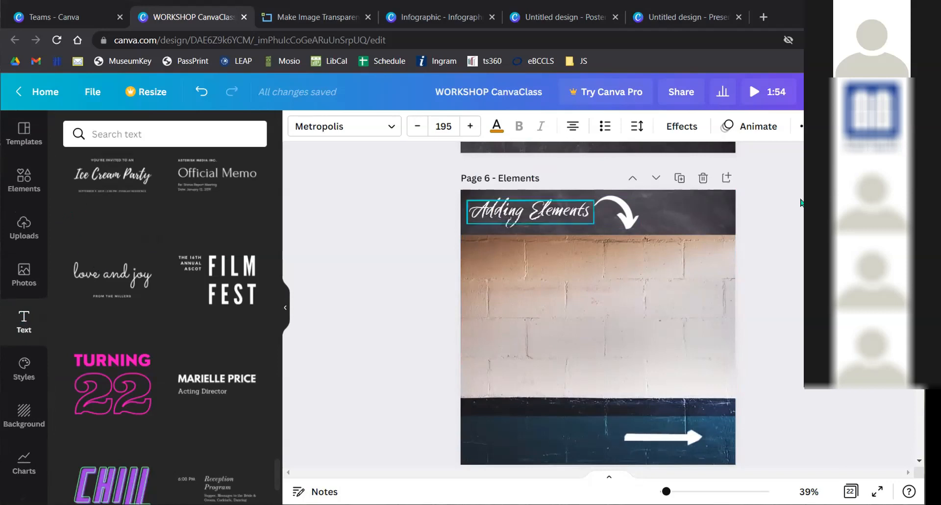
pyautogui.click(24, 181)
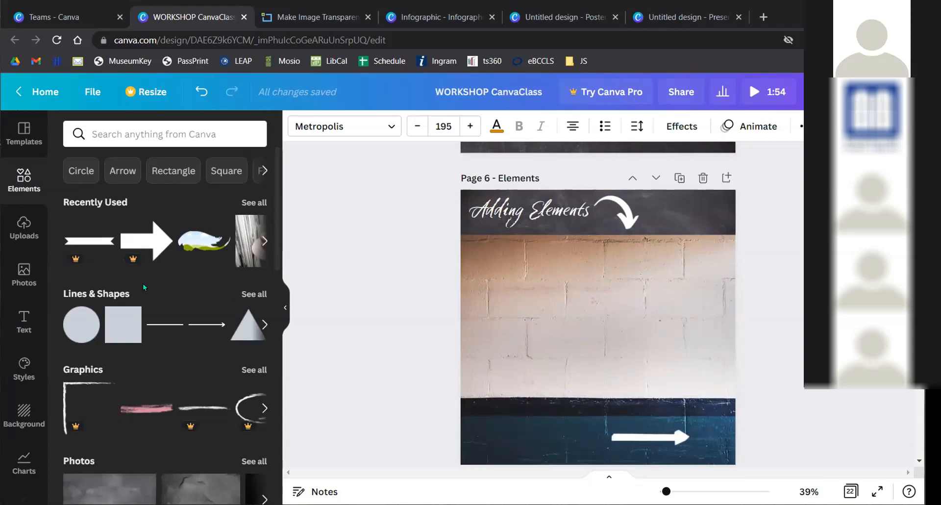
pyautogui.scroll(-1, 143, 284)
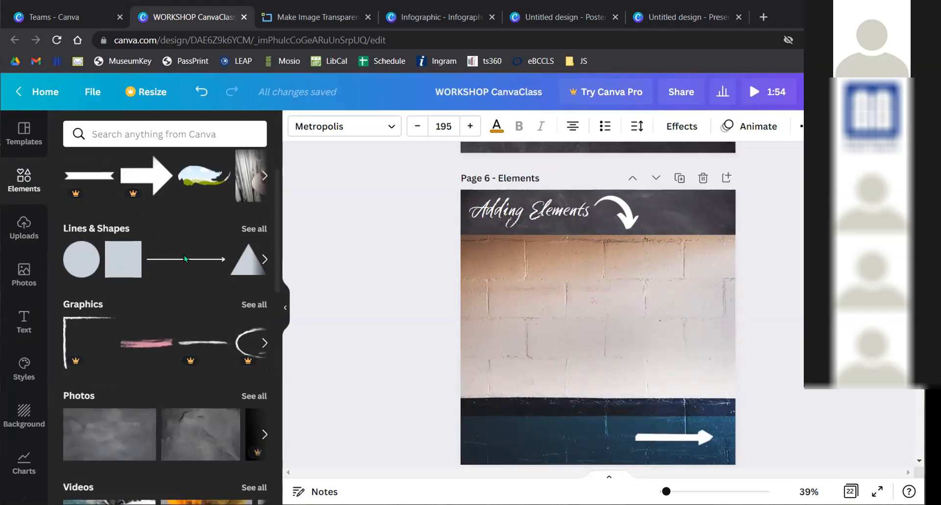
pyautogui.scroll(-1, 239, 332)
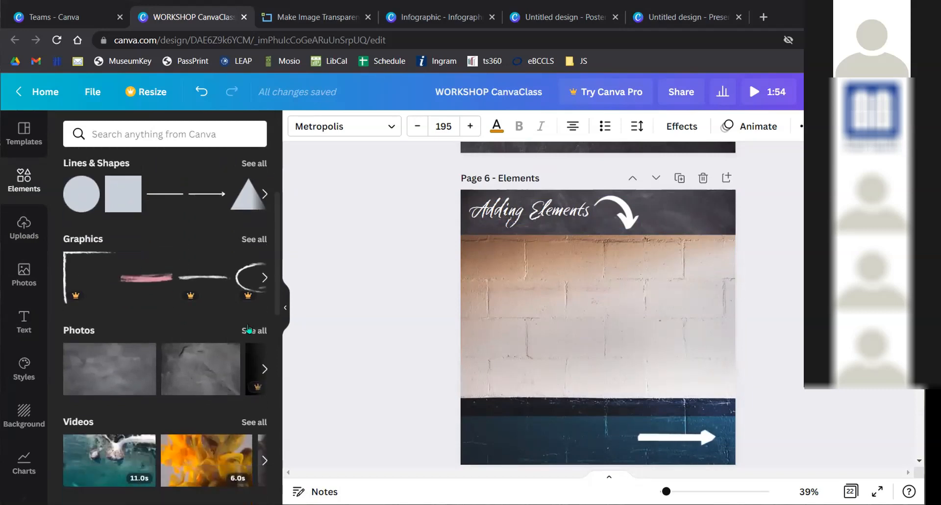
# - Show all stock photos and search for 'nature' photos
pyautogui.click(248, 330)
pyautogui.scroll(-1, 154, 294)
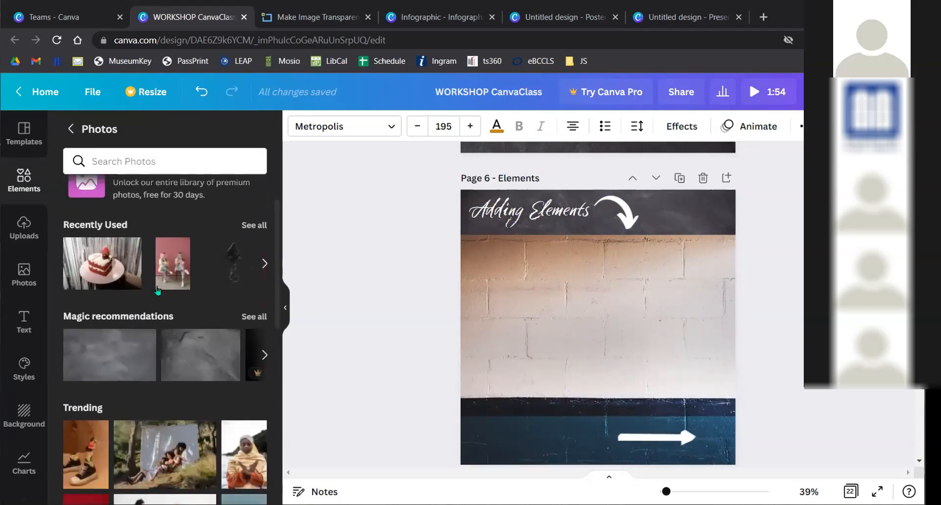
pyautogui.scroll(-10, 157, 290)
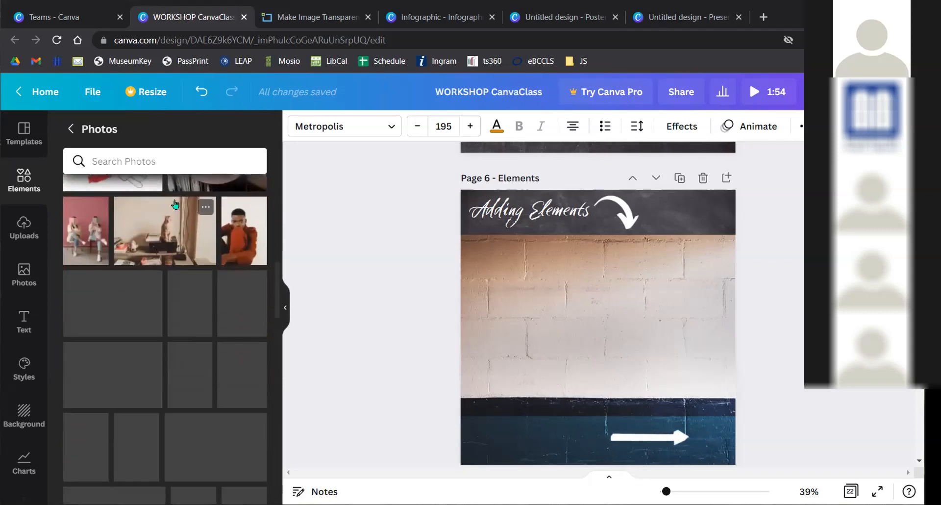
pyautogui.click(160, 161)
pyautogui.write('nature')
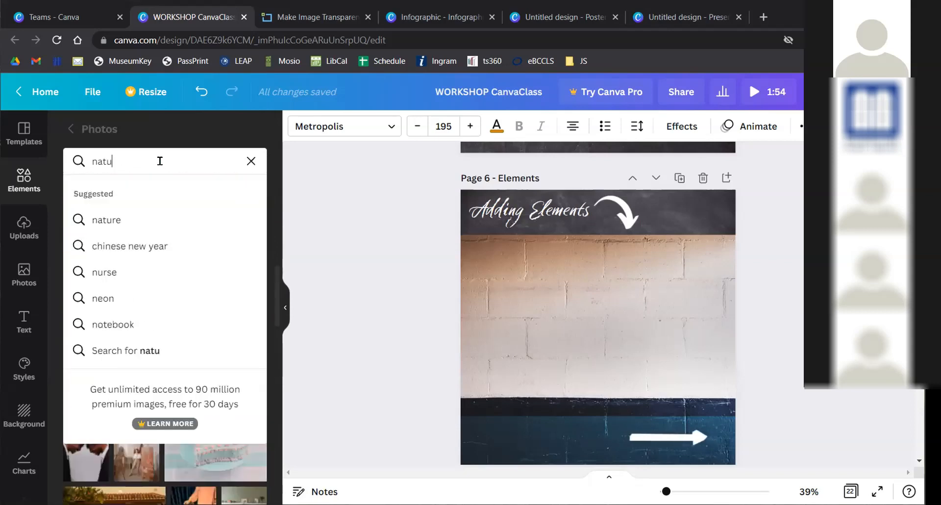
pyautogui.press('Return')
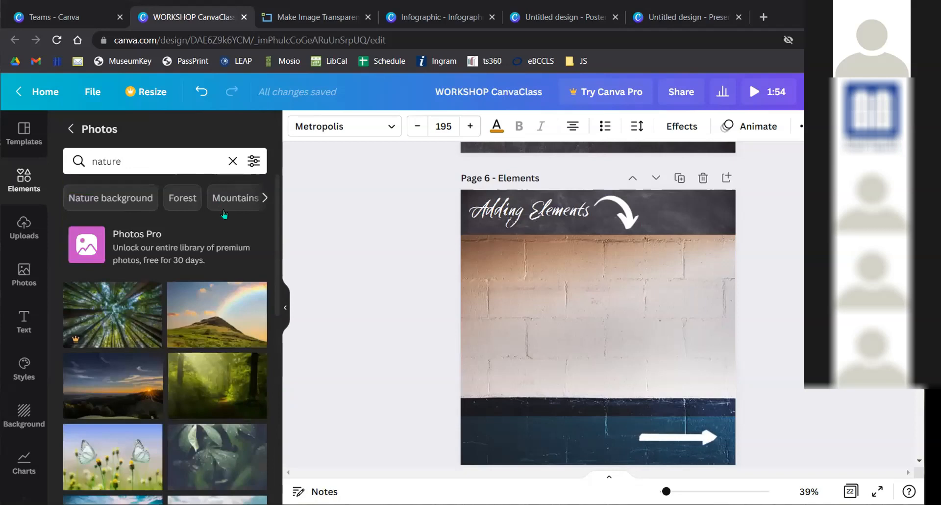
pyautogui.scroll(-8, 224, 214)
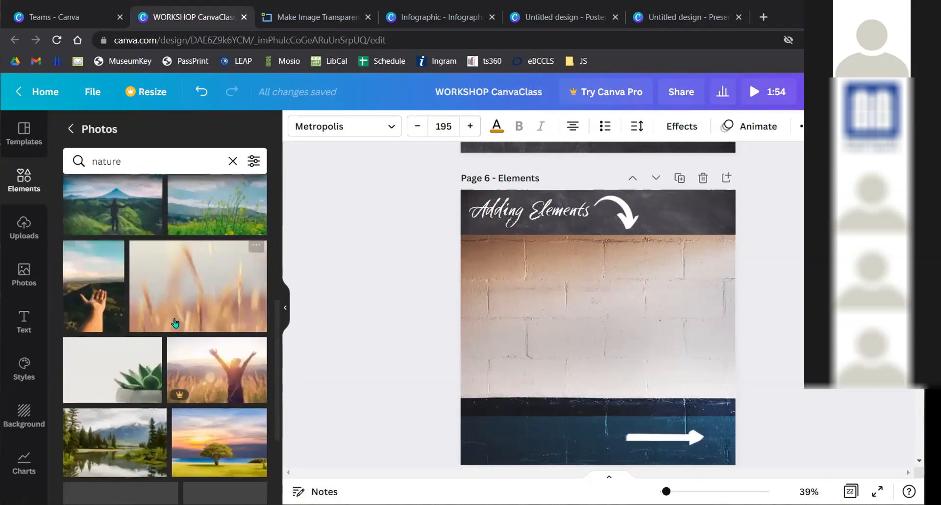
pyautogui.scroll(-2, 162, 326)
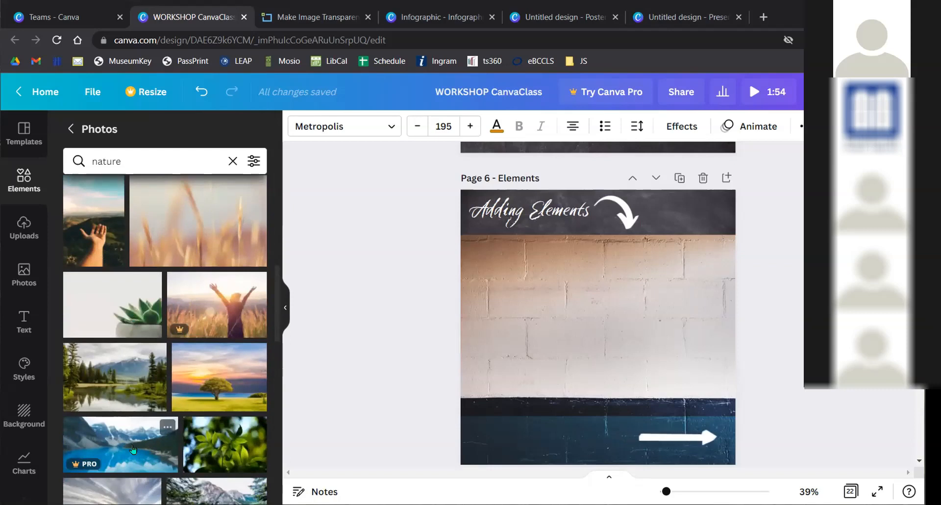
# - Leave the nature results and return to the main Elements collection
pyautogui.scroll(5, 205, 347)
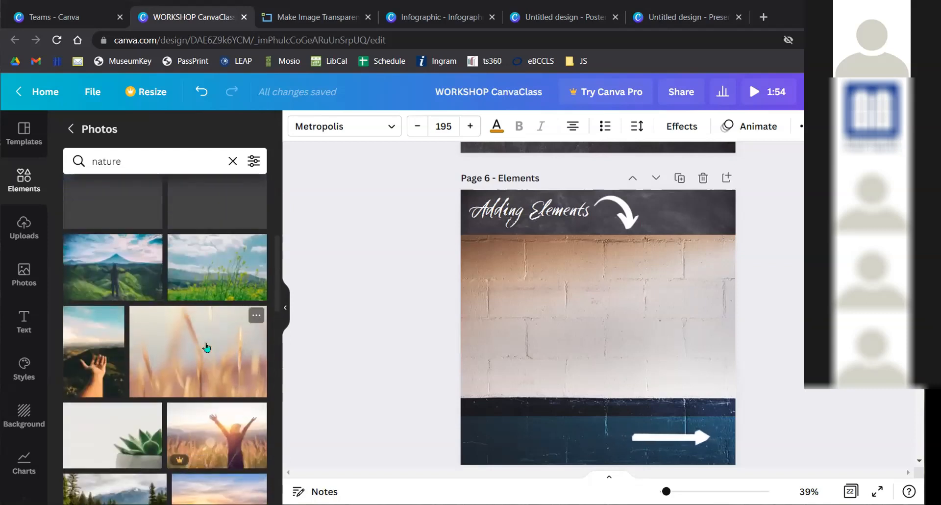
pyautogui.scroll(4, 205, 346)
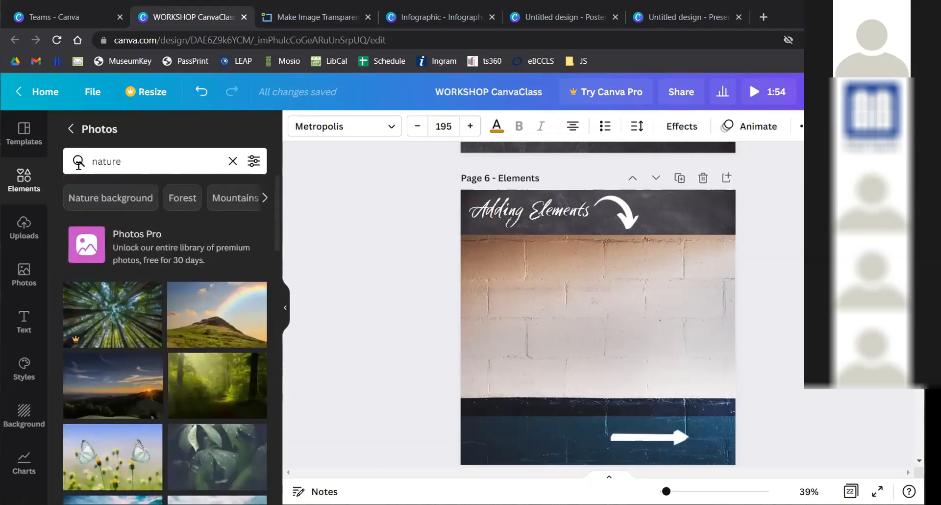
pyautogui.click(72, 129)
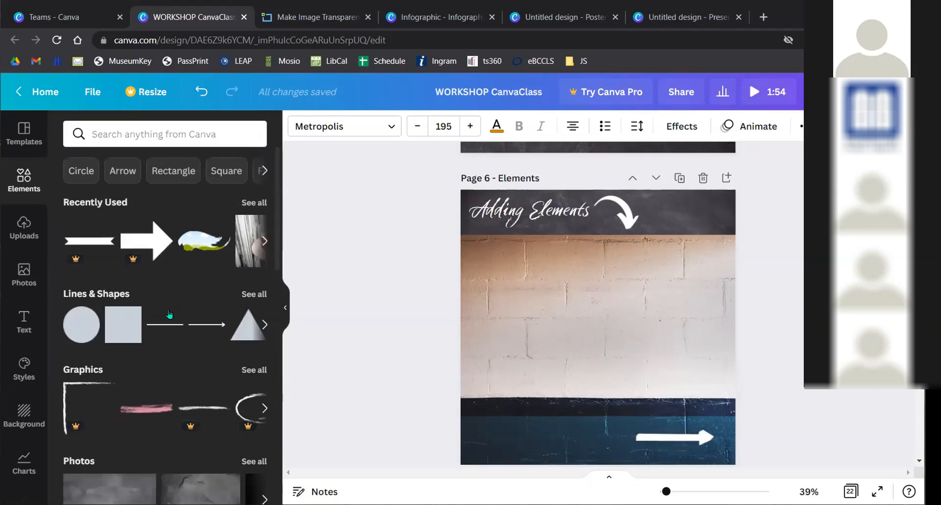
pyautogui.scroll(-4, 163, 316)
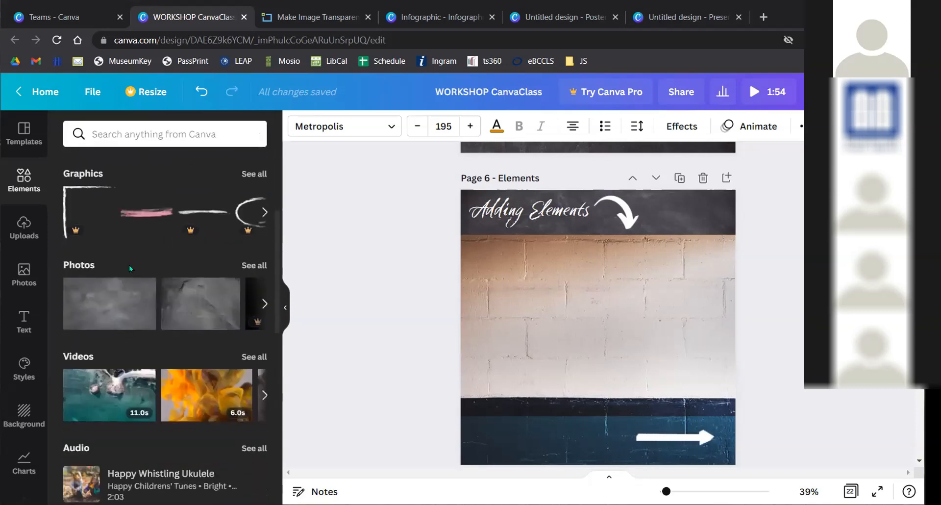
pyautogui.scroll(-1, 124, 294)
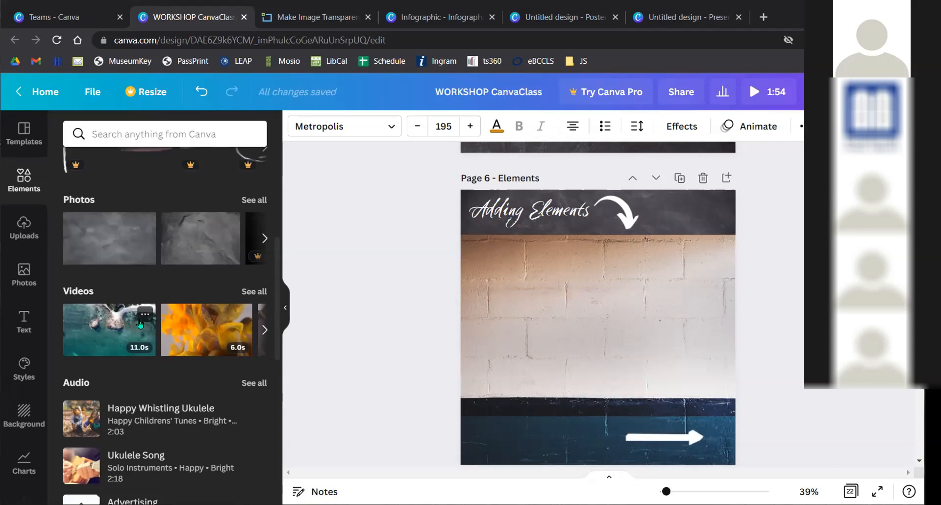
pyautogui.scroll(-3, 140, 325)
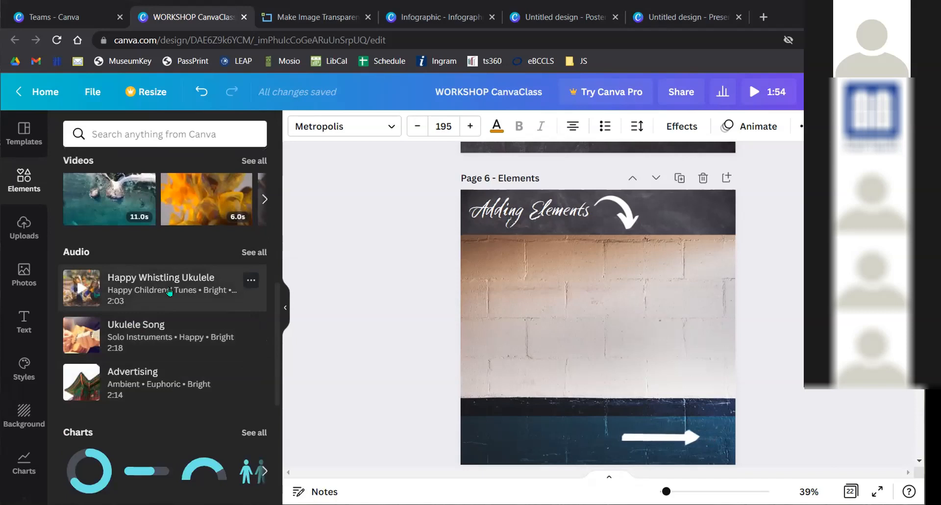
pyautogui.scroll(-3, 169, 292)
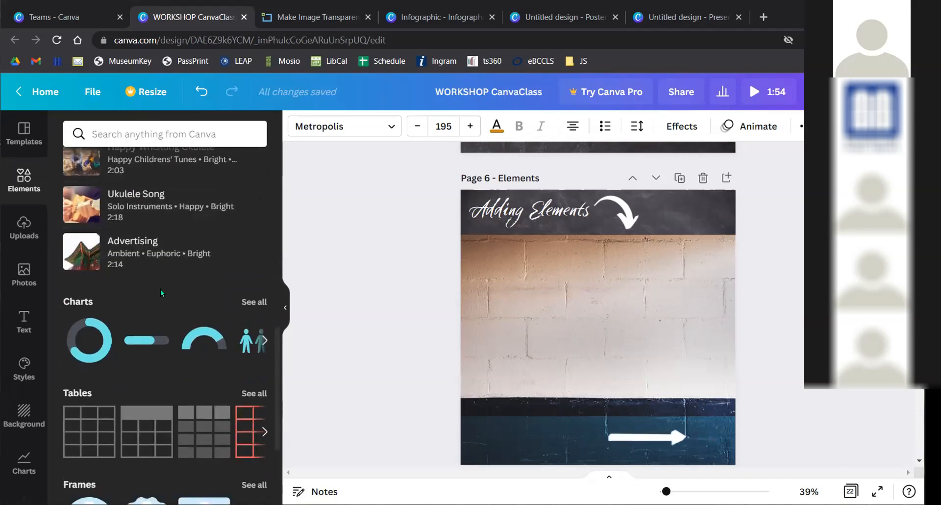
pyautogui.scroll(-1, 158, 293)
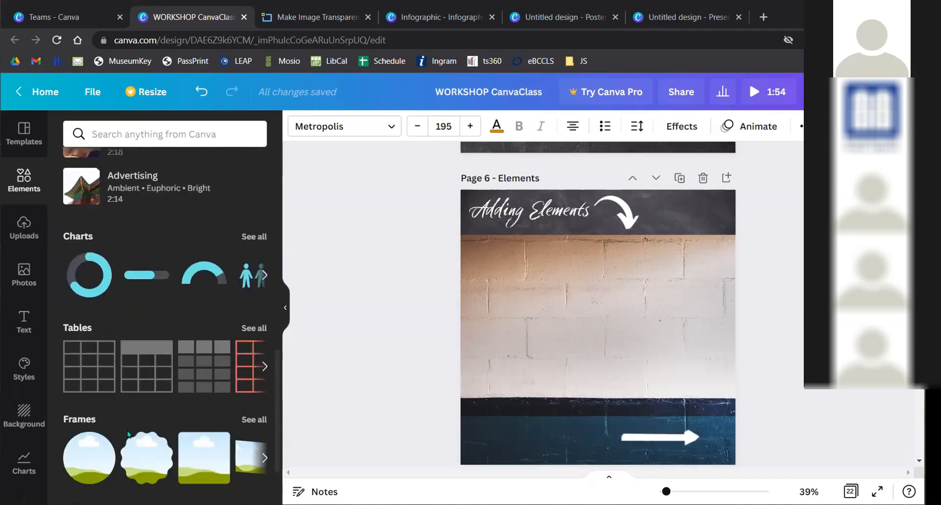
pyautogui.scroll(-2, 159, 321)
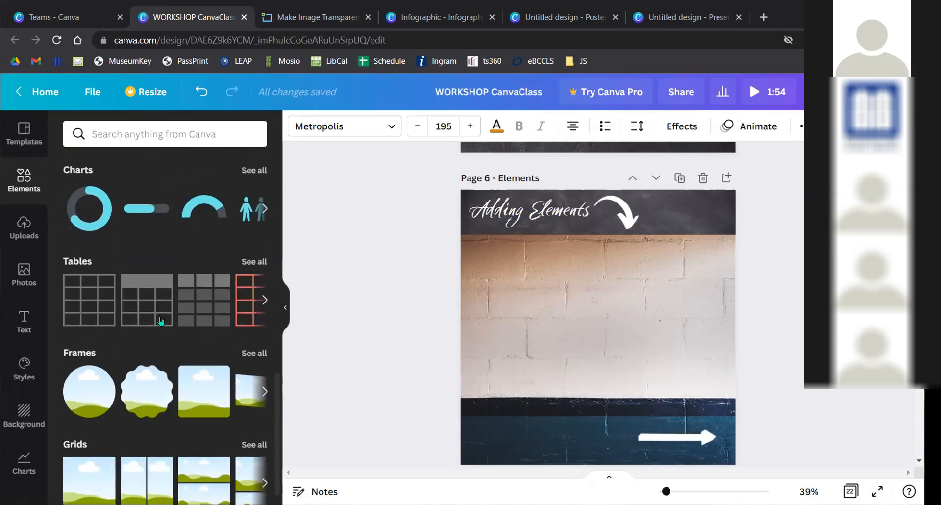
pyautogui.scroll(5, 160, 316)
pyautogui.scroll(5, 161, 316)
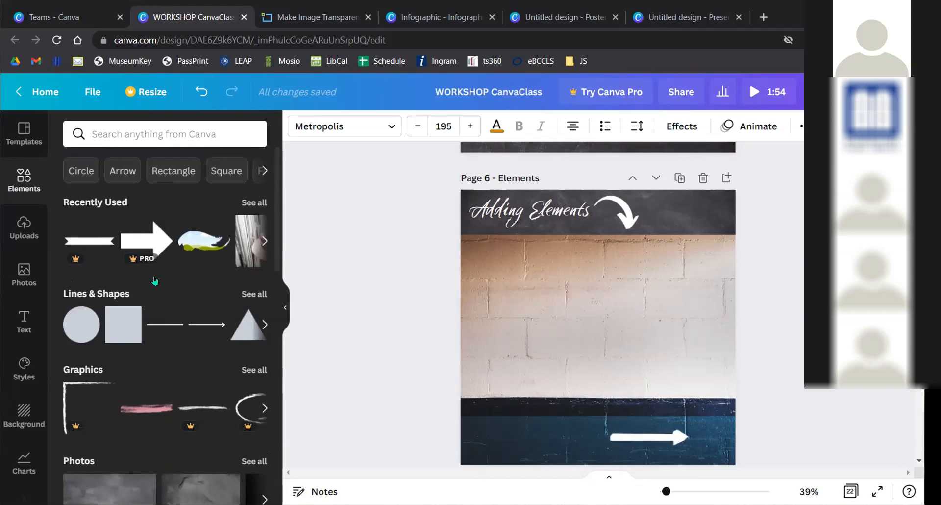
pyautogui.scroll(-4, 30, 316)
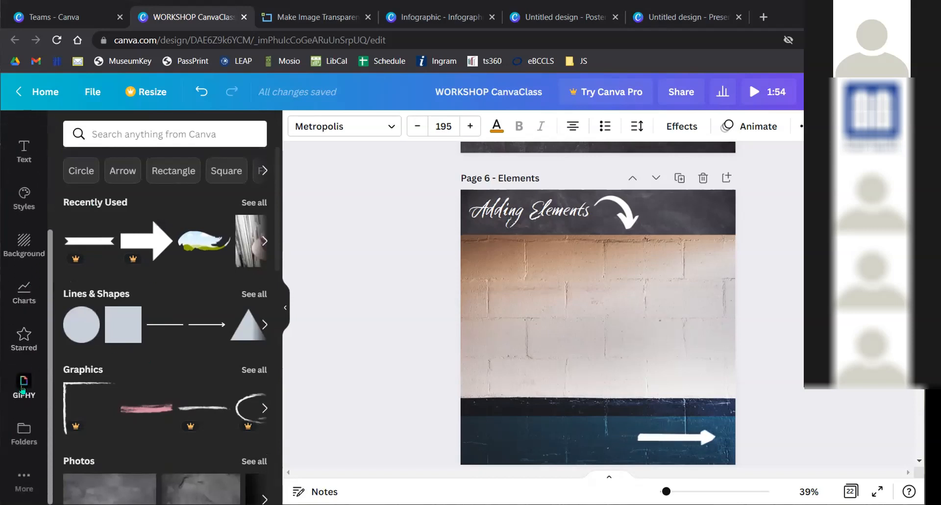
# - Open the GIPHY library of animated GIFs
pyautogui.click(23, 388)
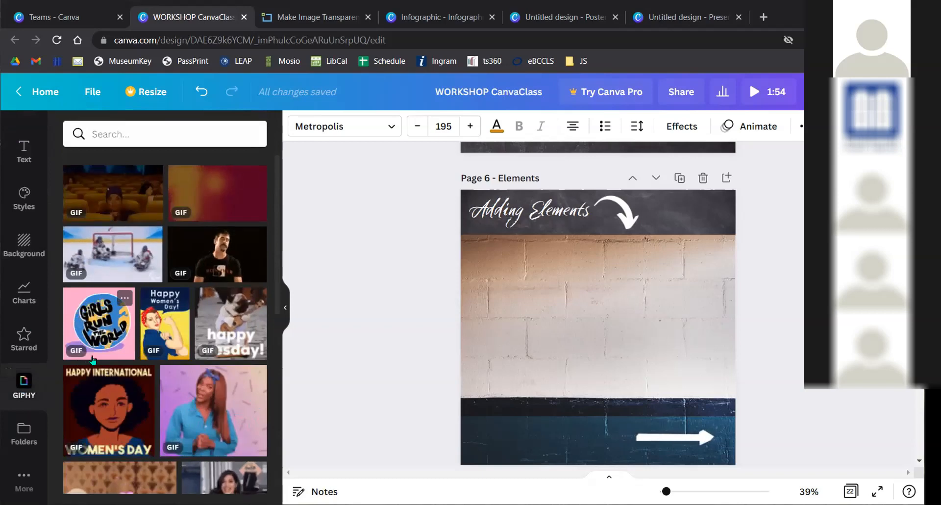
pyautogui.click(22, 483)
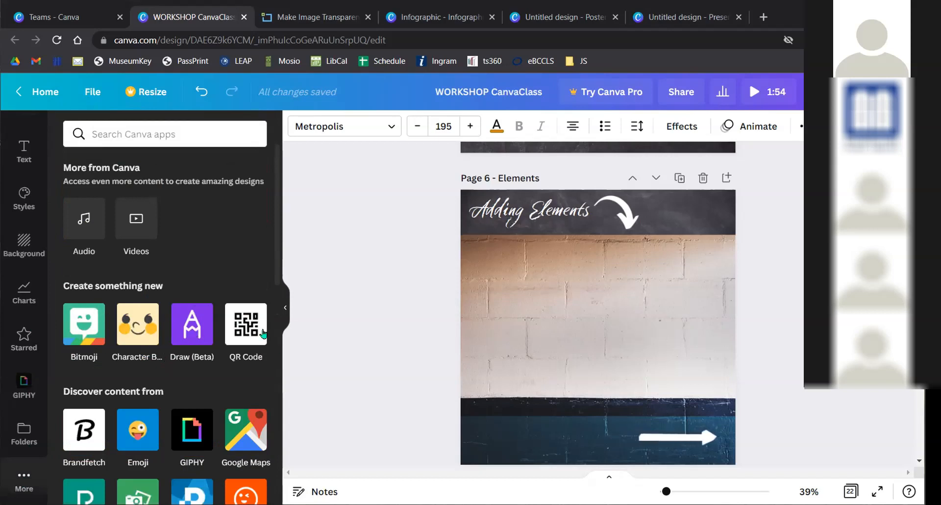
pyautogui.click(11, 385)
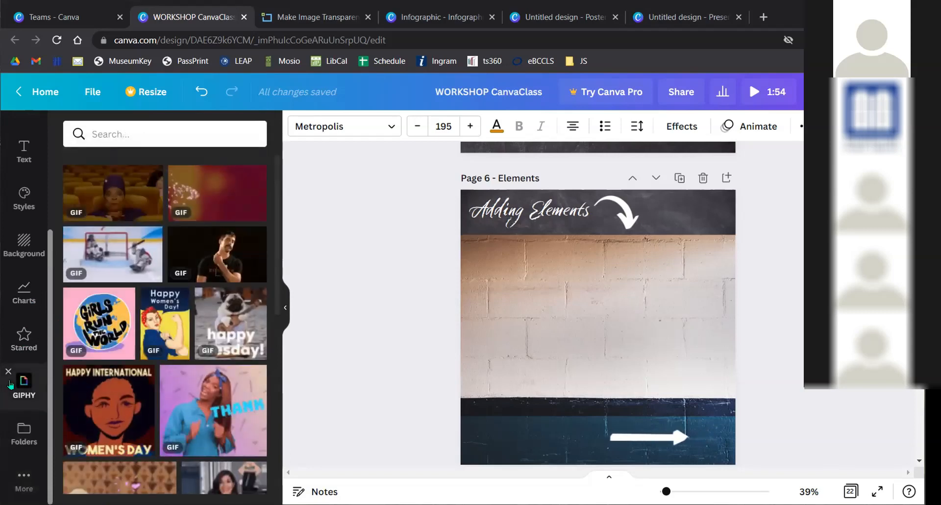
# - Try placing the first GIF on Page 6, resize and move it, then undo it away
pyautogui.click(138, 206)
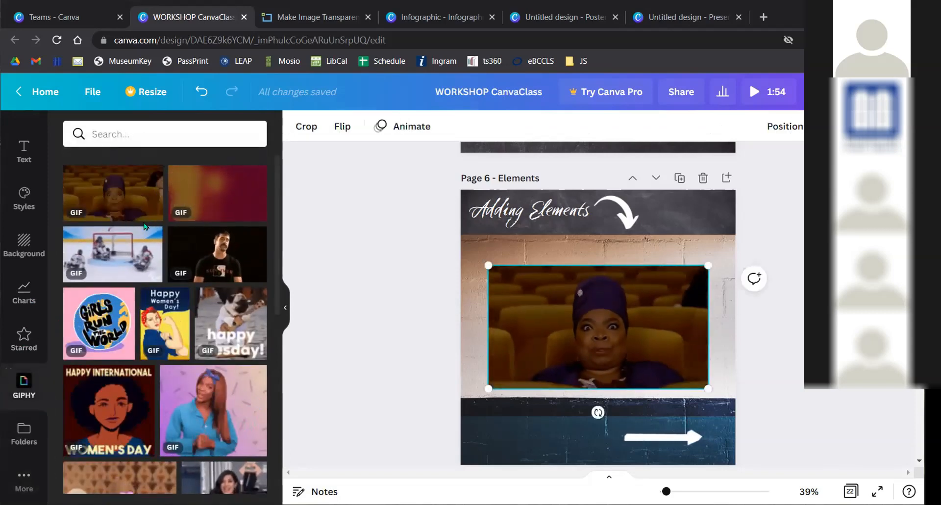
pyautogui.moveTo(707, 265); pyautogui.dragTo(610, 320)
pyautogui.moveTo(549, 353); pyautogui.dragTo(616, 315)
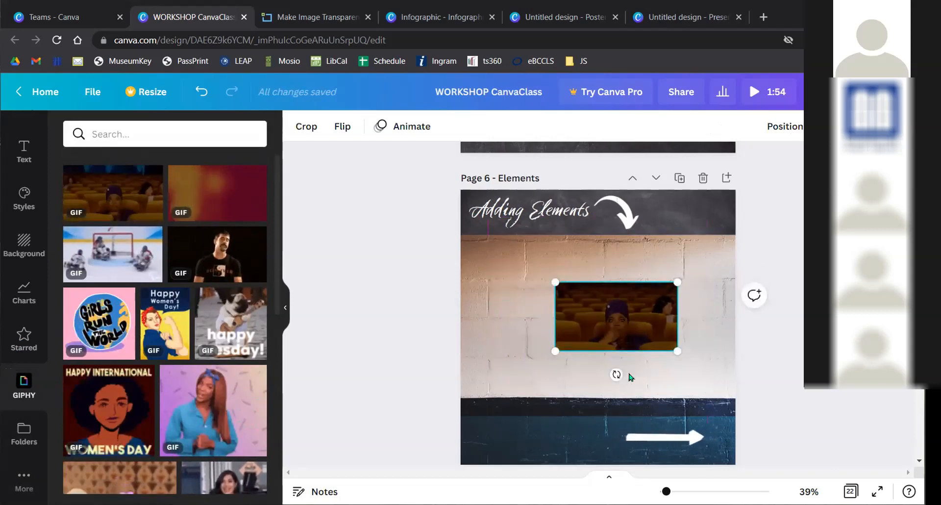
pyautogui.hotkey('ctrl', 'z')
pyautogui.hotkey('ctrl', 'z')
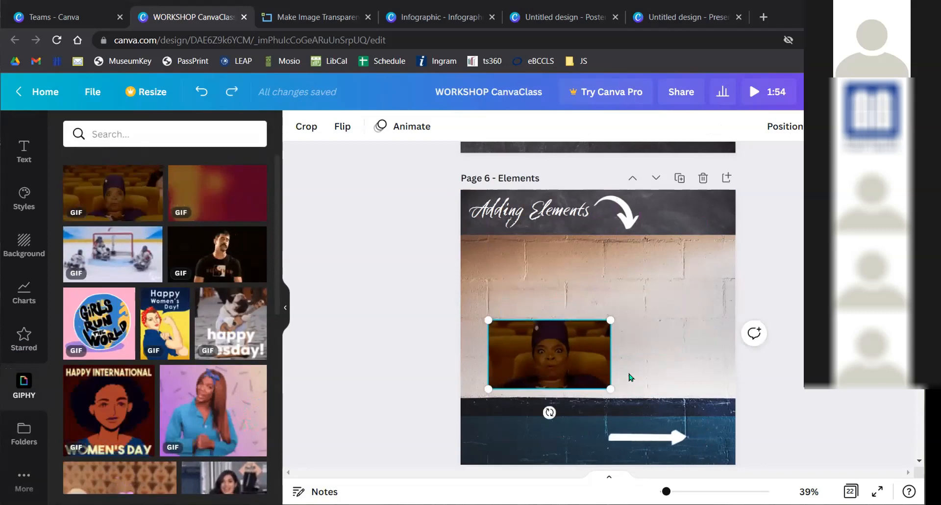
pyautogui.hotkey('ctrl', 'z')
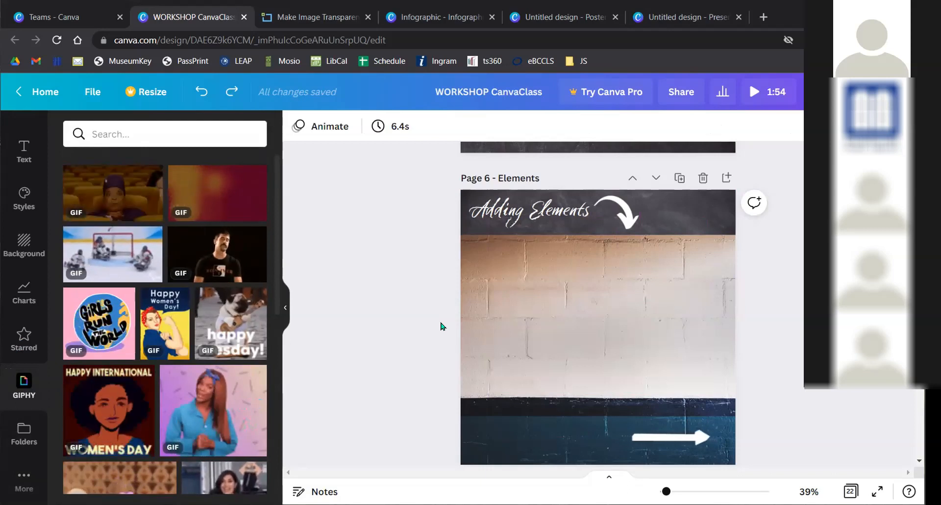
# - Move the curved arrow onto the brick wall, then browse all Lines & Shapes and return to Elements
pyautogui.moveTo(625, 216); pyautogui.dragTo(576, 304)
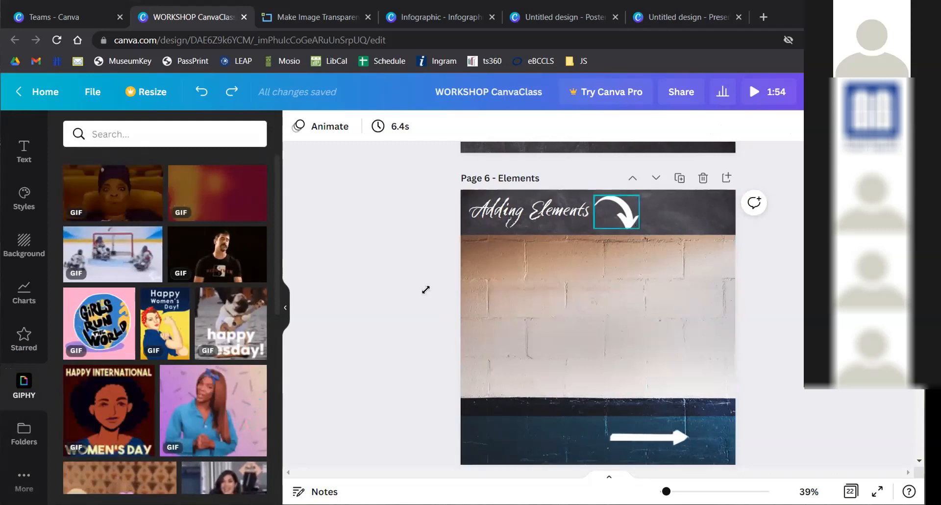
pyautogui.scroll(3, 15, 228)
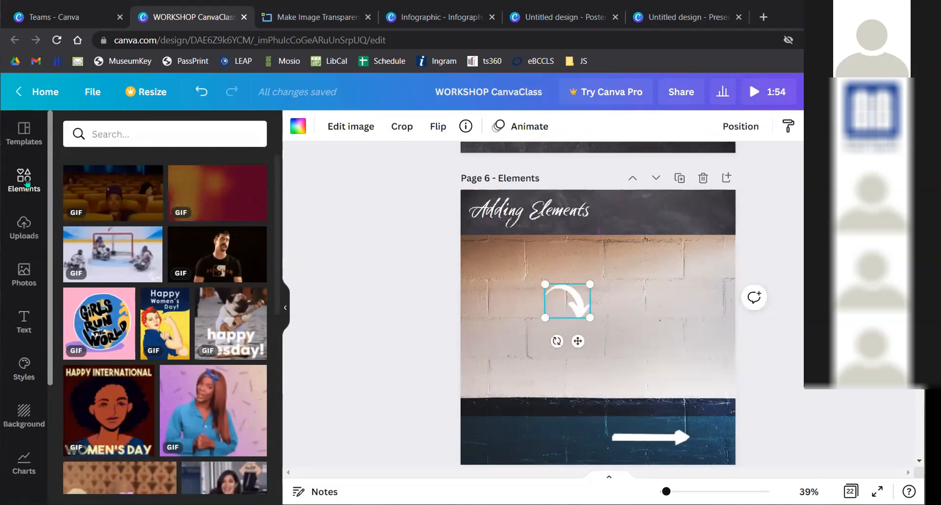
pyautogui.click(26, 183)
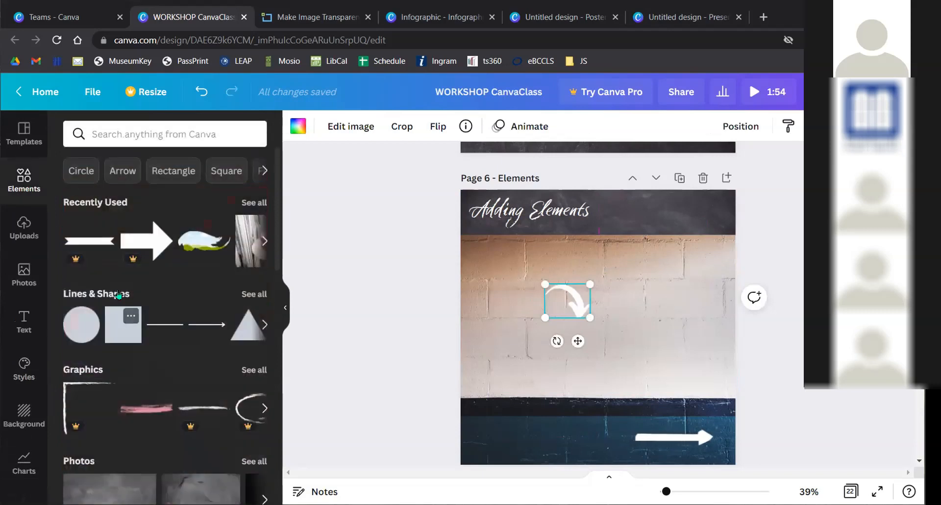
pyautogui.click(240, 294)
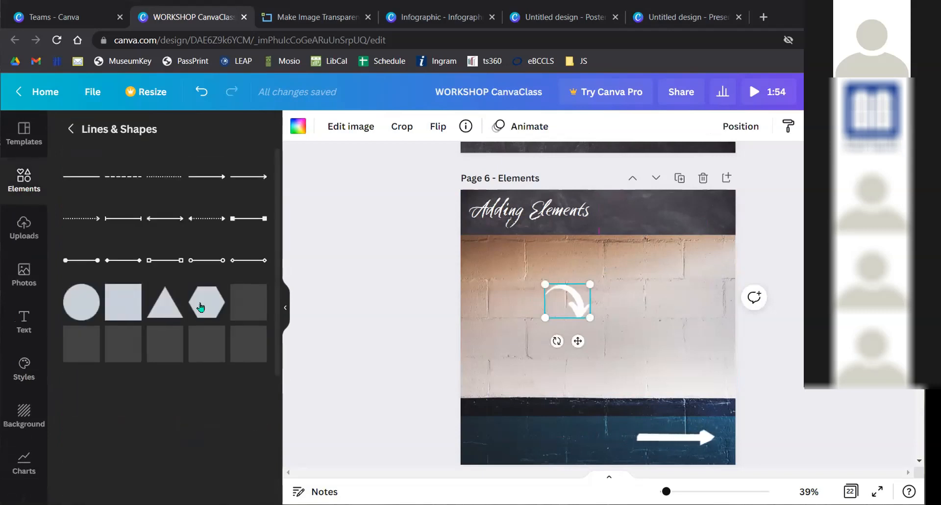
pyautogui.scroll(-8, 162, 335)
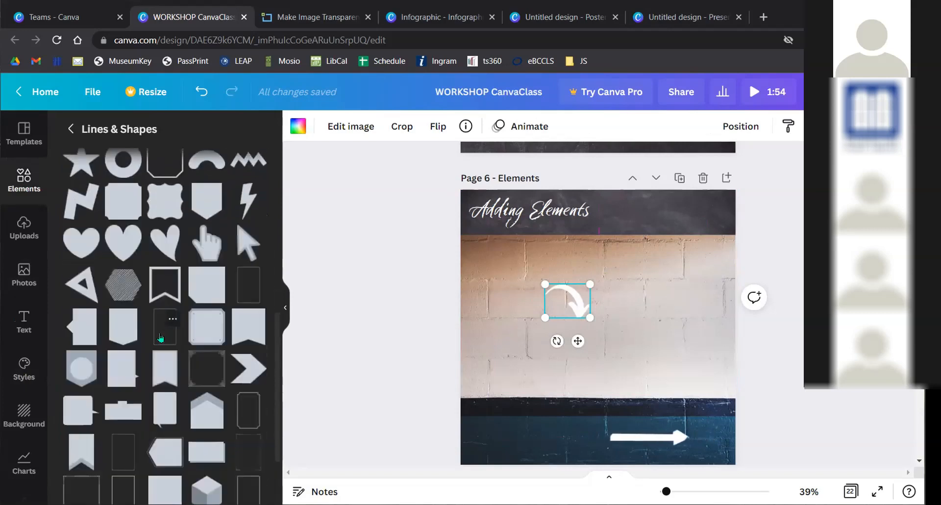
pyautogui.scroll(-1, 161, 336)
pyautogui.scroll(-1, 161, 337)
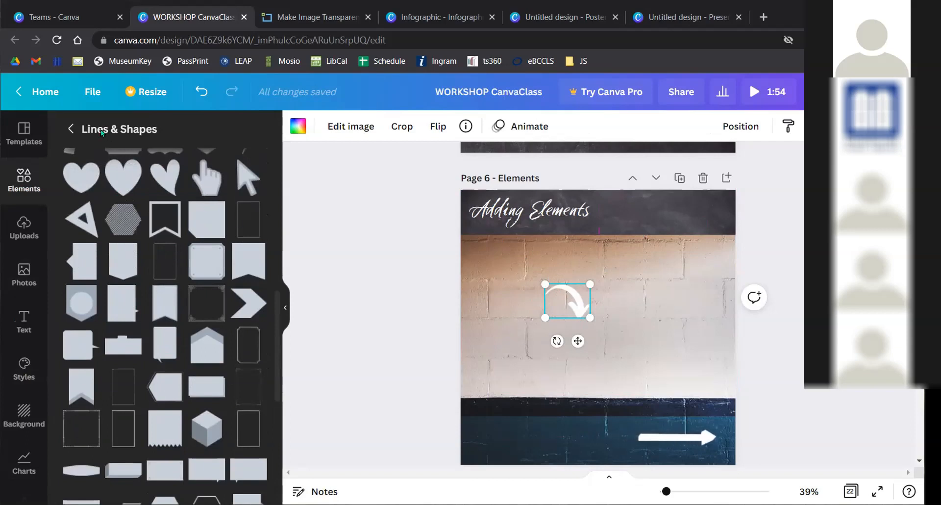
pyautogui.click(74, 129)
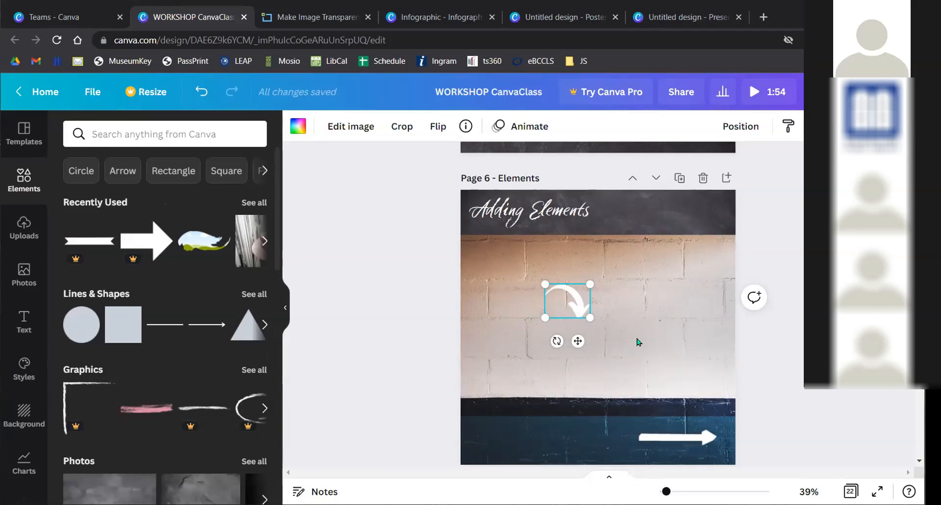
pyautogui.moveTo(567, 296); pyautogui.dragTo(616, 216)
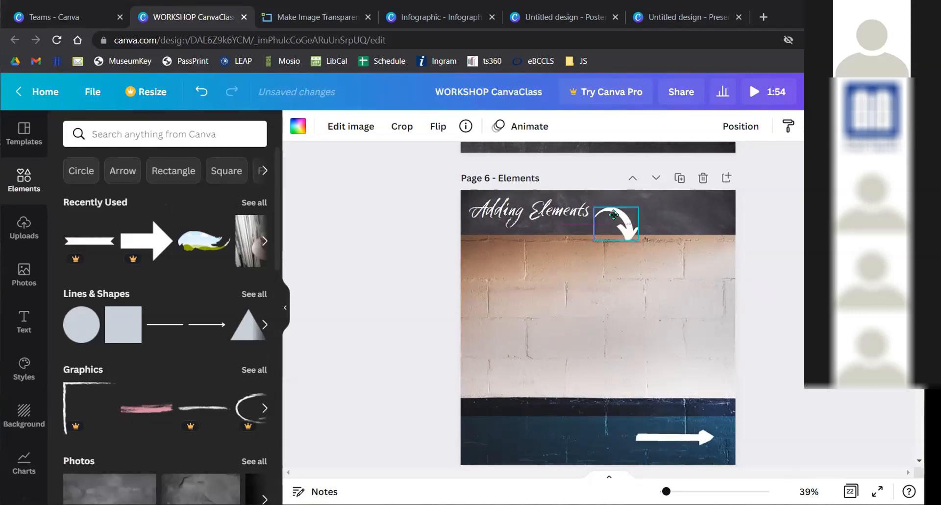
pyautogui.click(548, 314)
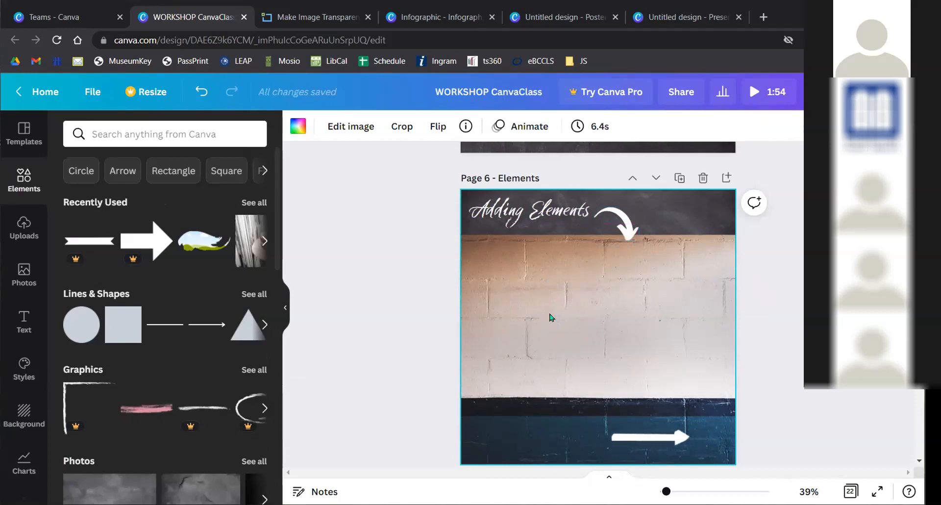
pyautogui.click(620, 219)
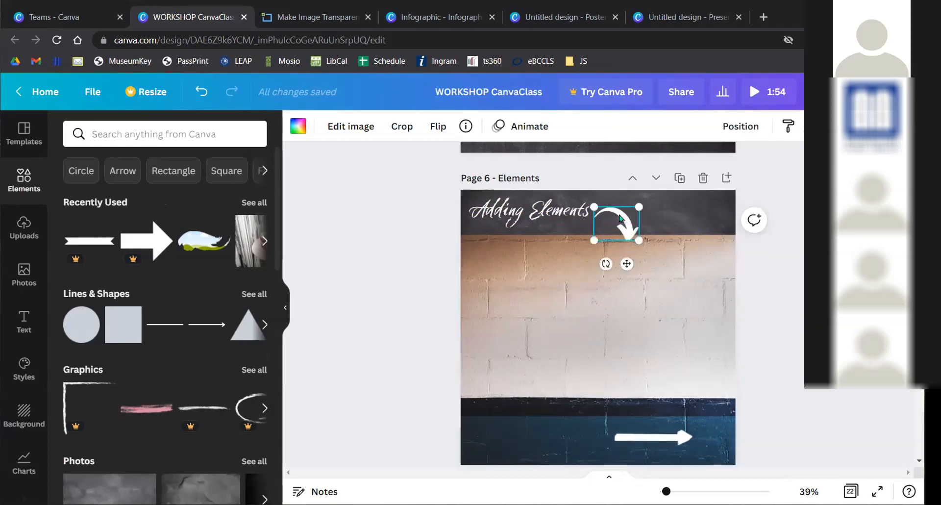
pyautogui.click(530, 216)
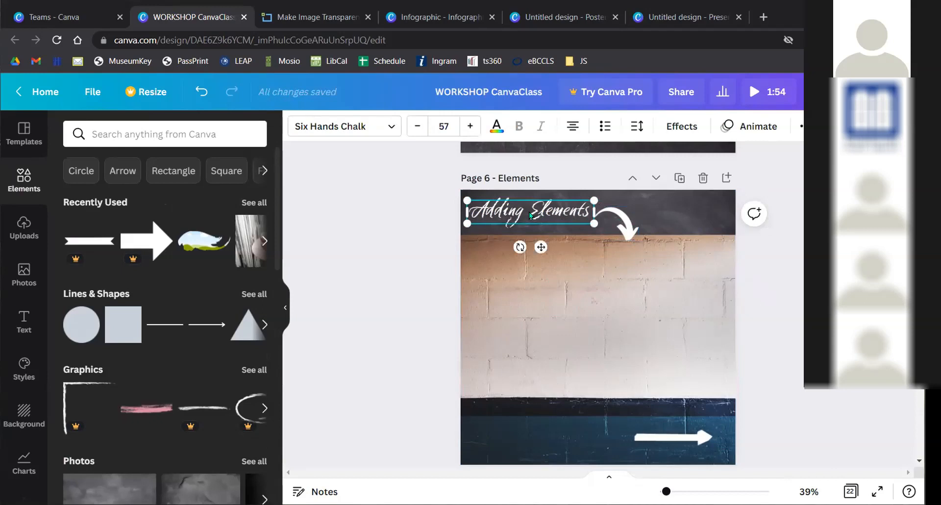
pyautogui.click(616, 216)
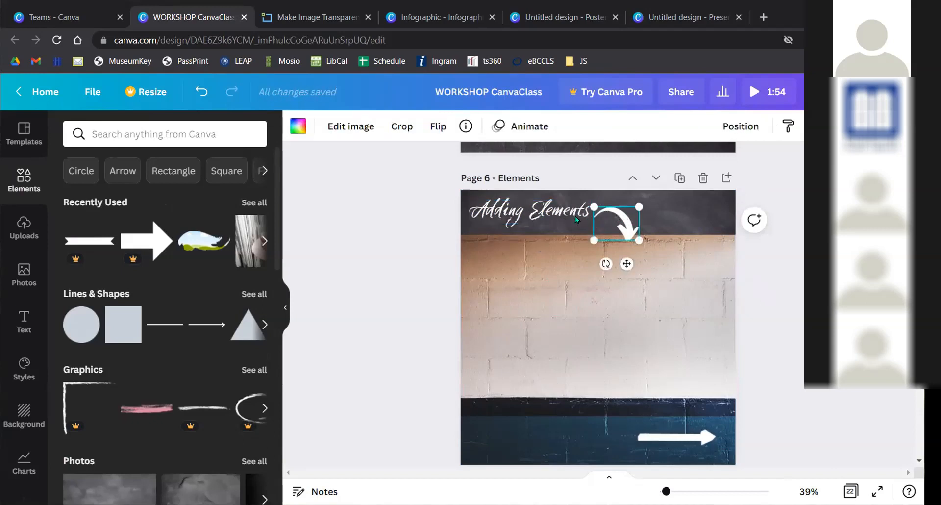
pyautogui.click(541, 211)
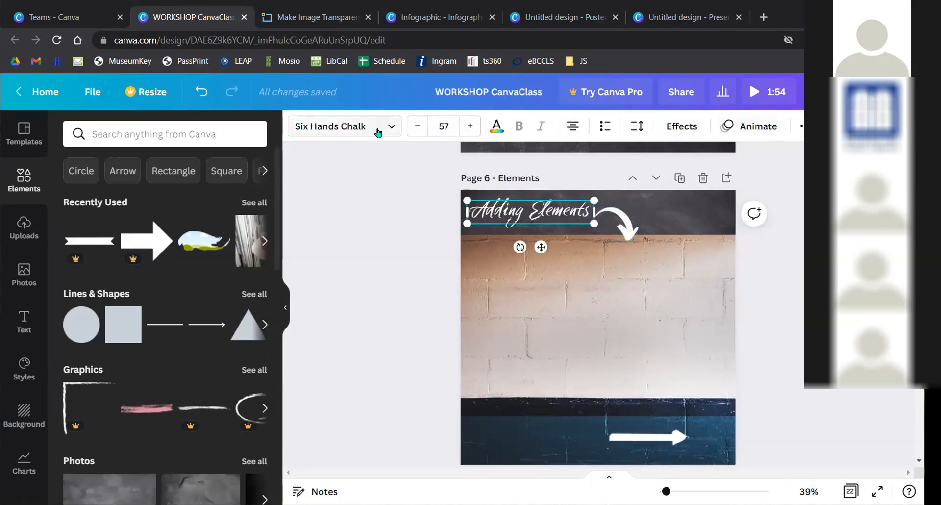
pyautogui.click(616, 224)
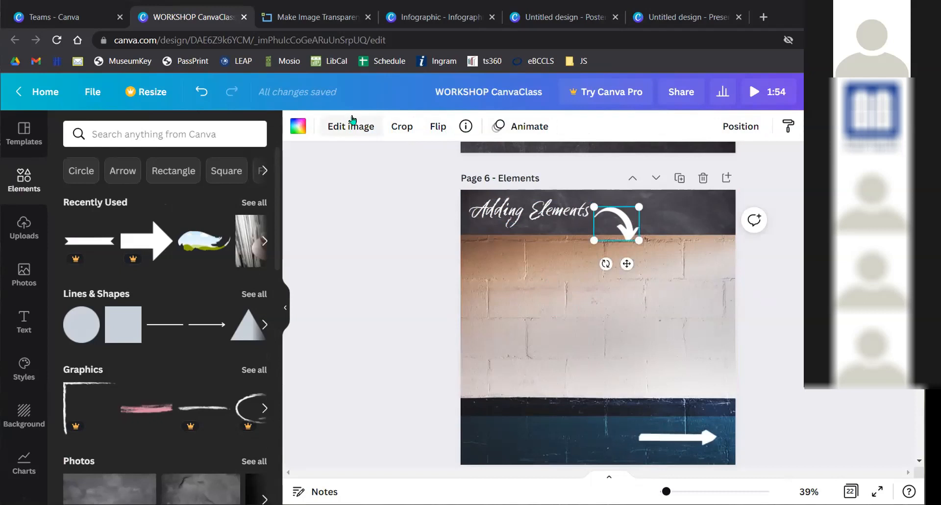
# - Move the curved arrow down onto the brick wall and recolour it gray
pyautogui.moveTo(609, 223); pyautogui.dragTo(631, 308)
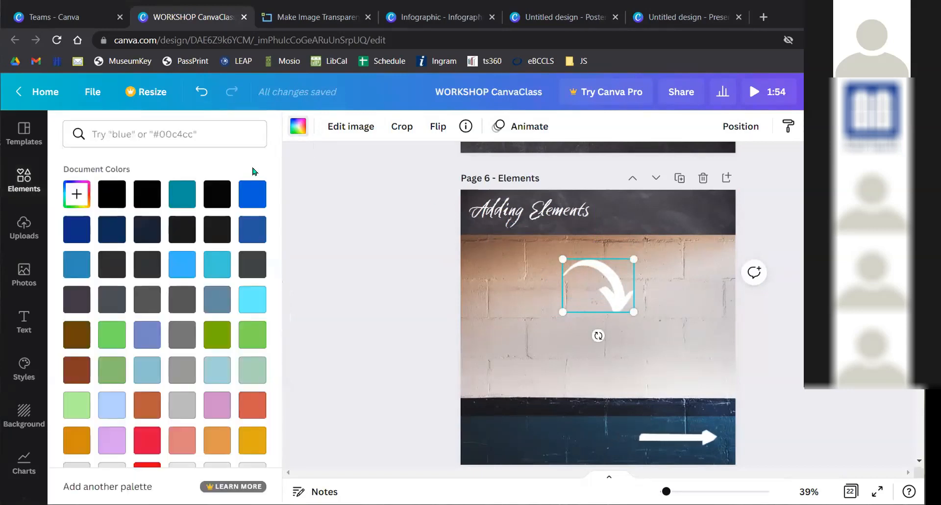
pyautogui.click(174, 229)
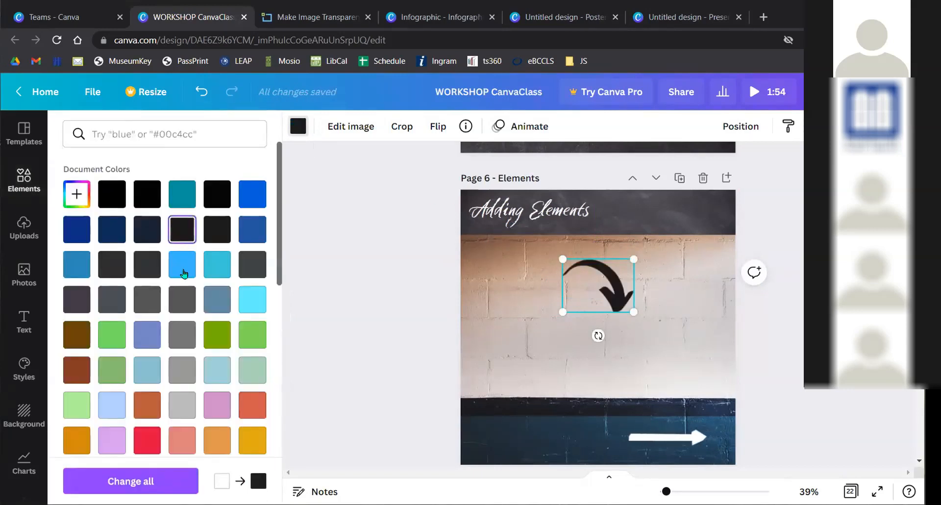
pyautogui.click(183, 338)
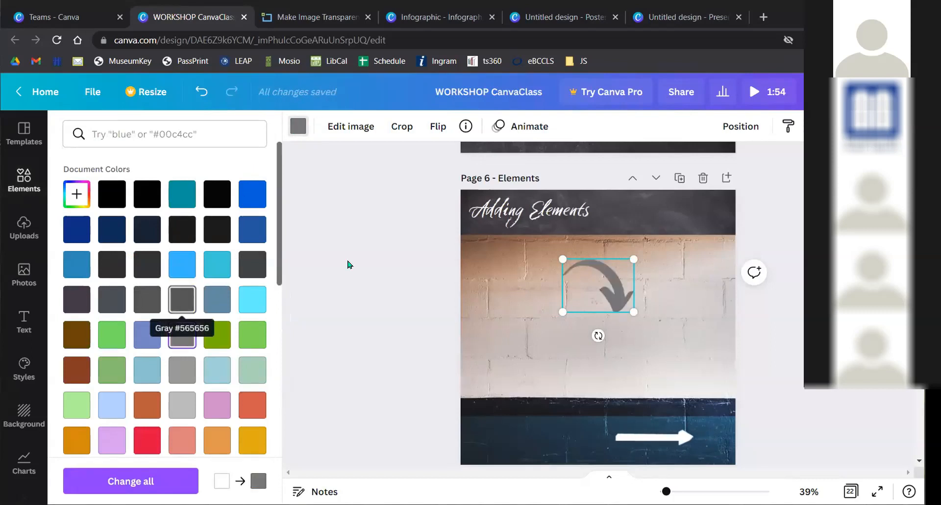
pyautogui.click(357, 232)
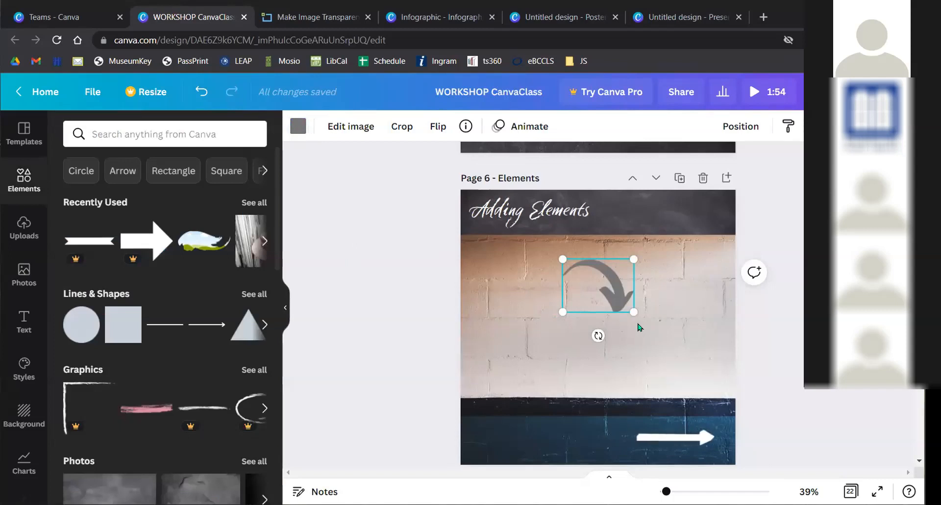
# - Enlarge the gray curved arrow, shift it left and down over the wall, and rotate it slightly
pyautogui.moveTo(634, 312); pyautogui.dragTo(684, 349)
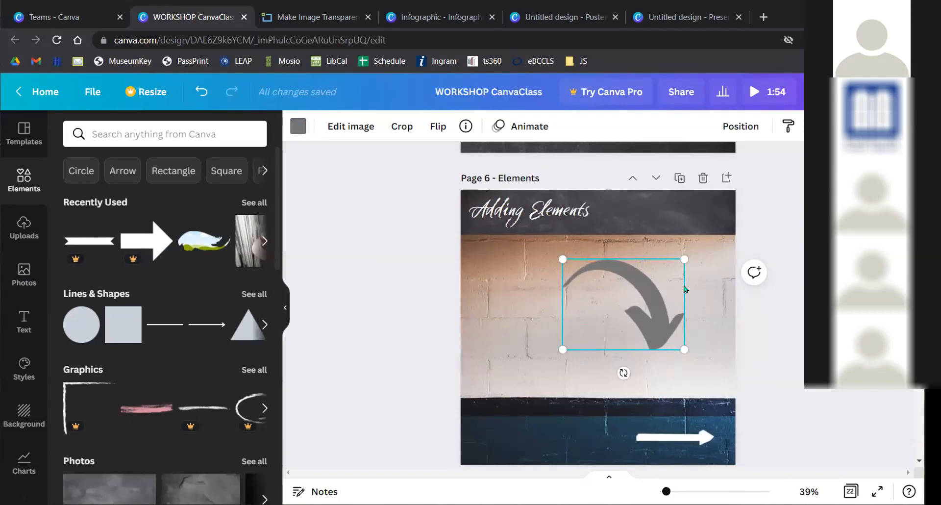
pyautogui.moveTo(606, 306); pyautogui.dragTo(568, 301)
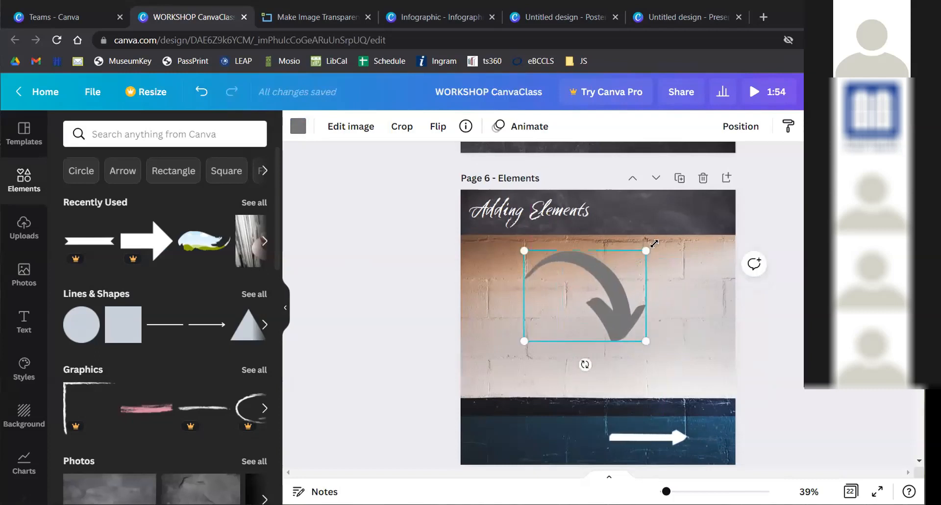
pyautogui.moveTo(645, 250); pyautogui.dragTo(665, 241)
pyautogui.moveTo(606, 300)
pyautogui.mouseDown()
pyautogui.moveTo(590, 296)
pyautogui.moveTo(593, 305)
pyautogui.mouseUp()
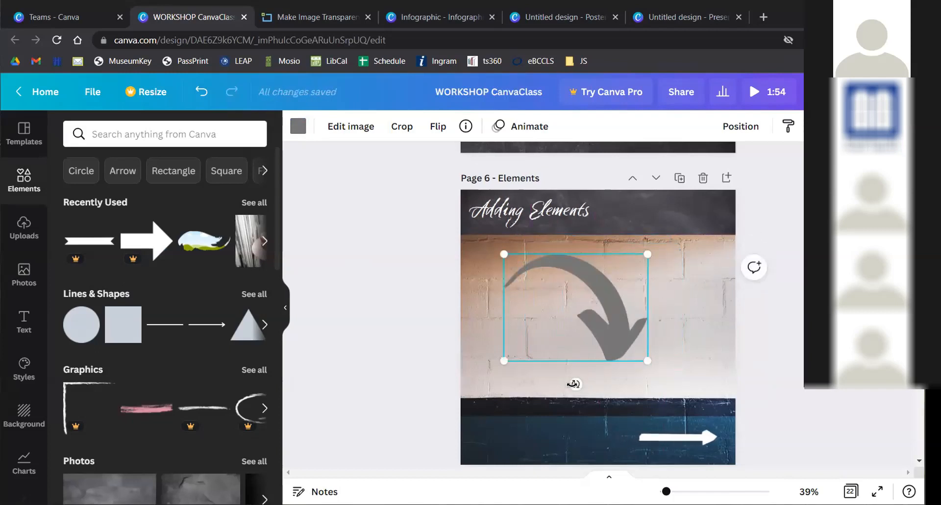
pyautogui.moveTo(575, 384); pyautogui.dragTo(572, 403)
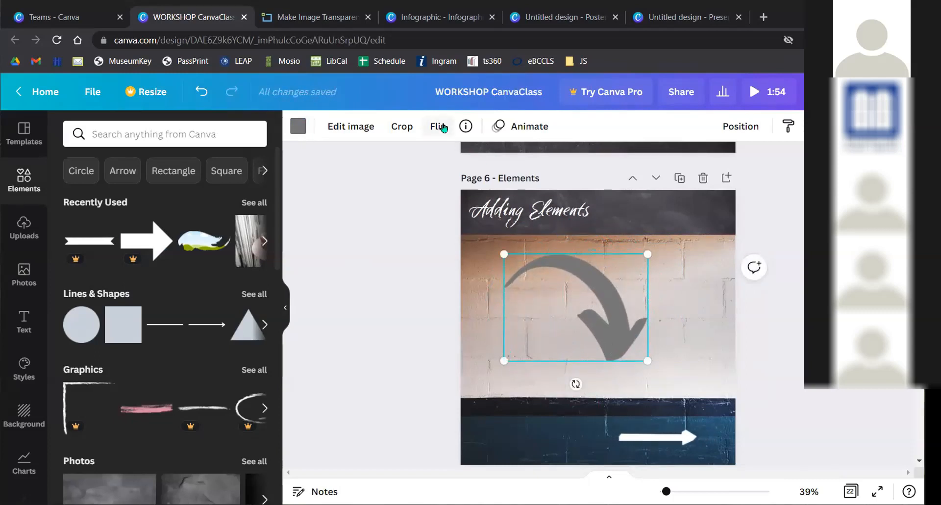
# - Flip the gray arrow horizontally and vertically until it points down-left, then reselect it
pyautogui.press('ctrl')
pyautogui.press('ctrl')
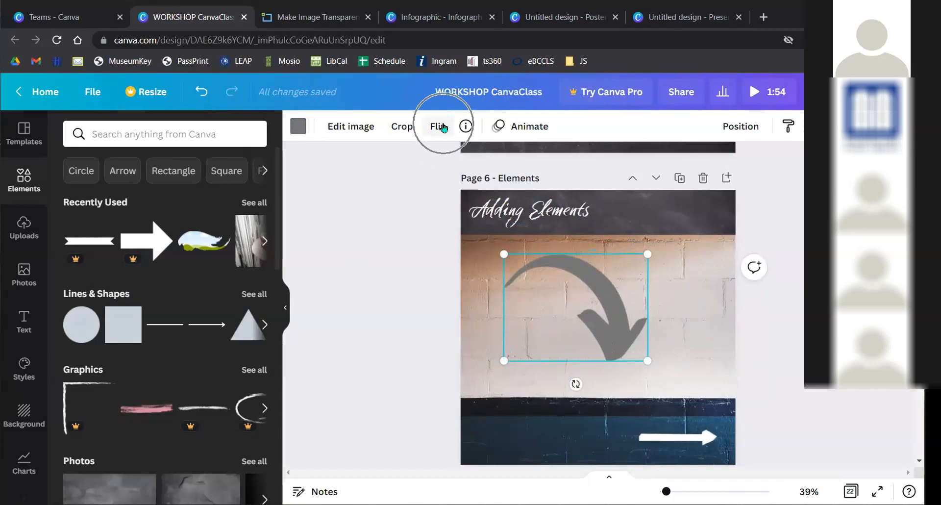
pyautogui.click(443, 127)
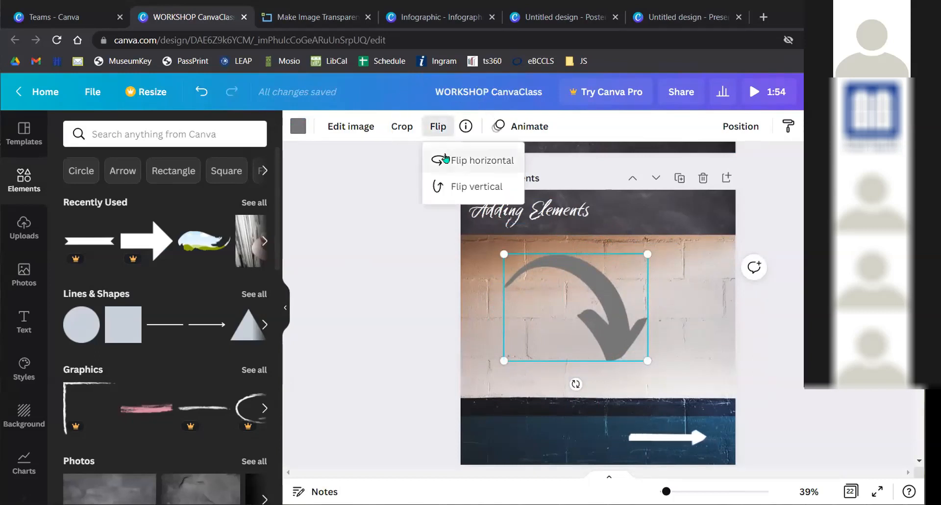
pyautogui.click(447, 162)
pyautogui.click(446, 185)
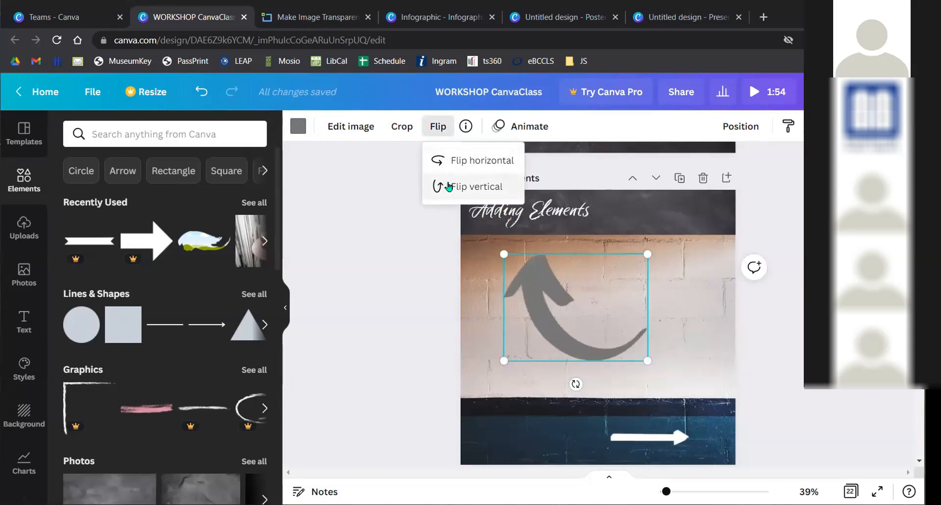
pyautogui.click(447, 156)
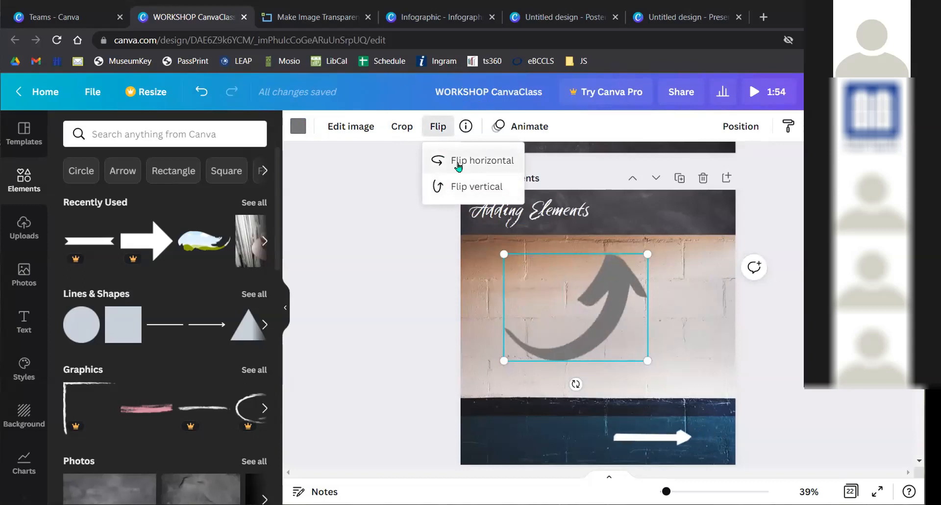
pyautogui.click(458, 161)
pyautogui.click(459, 185)
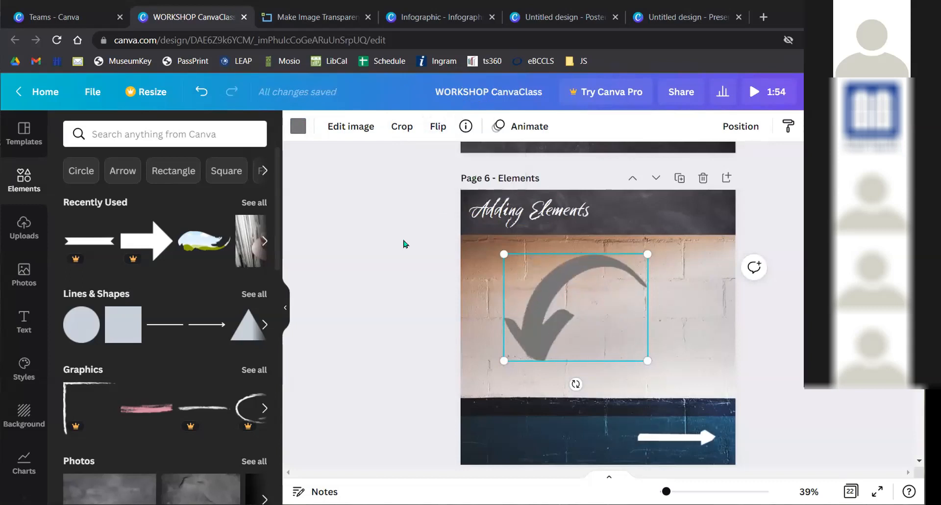
pyautogui.click(775, 364)
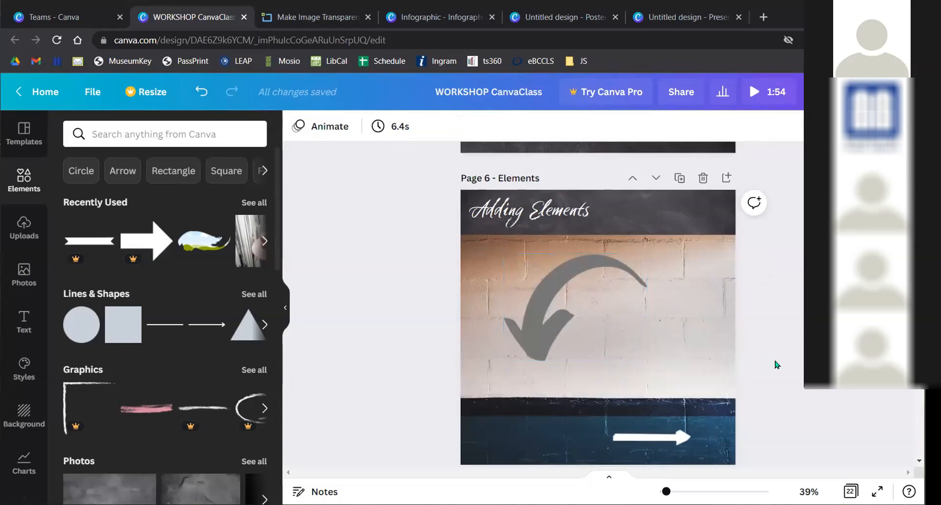
pyautogui.click(576, 281)
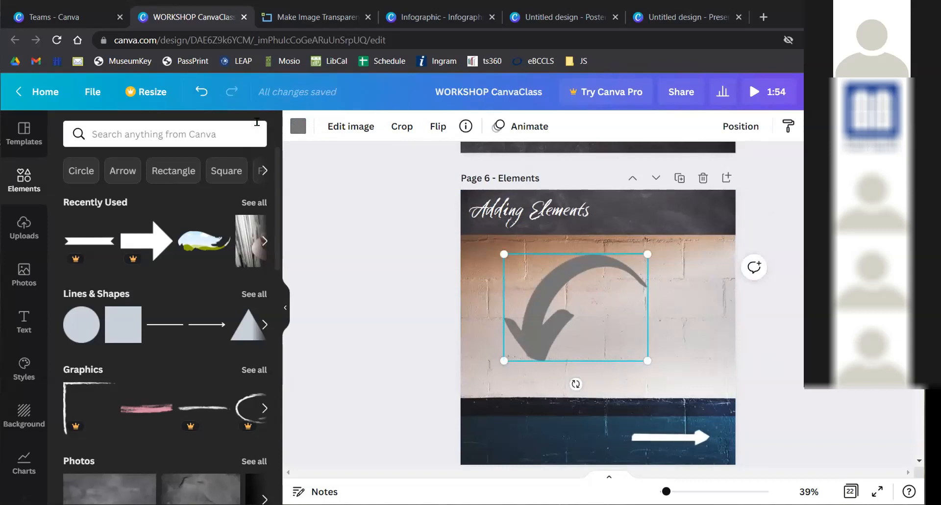
# - Flip the white arrow on the blue band horizontally so it points left
pyautogui.click(640, 435)
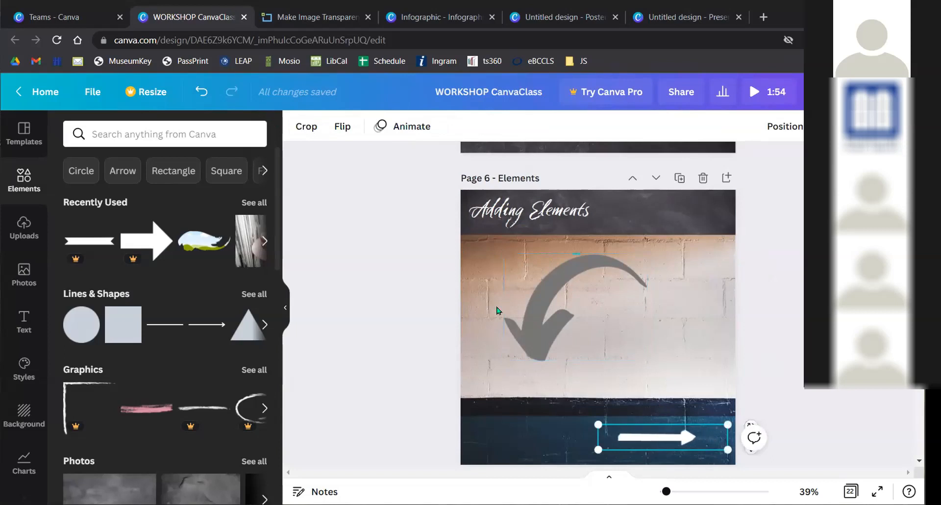
pyautogui.click(343, 126)
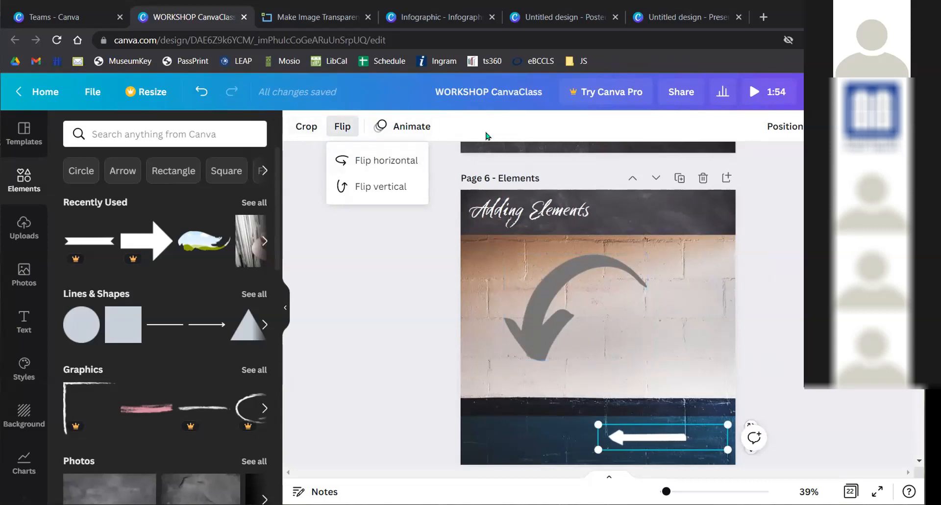
pyautogui.click(557, 278)
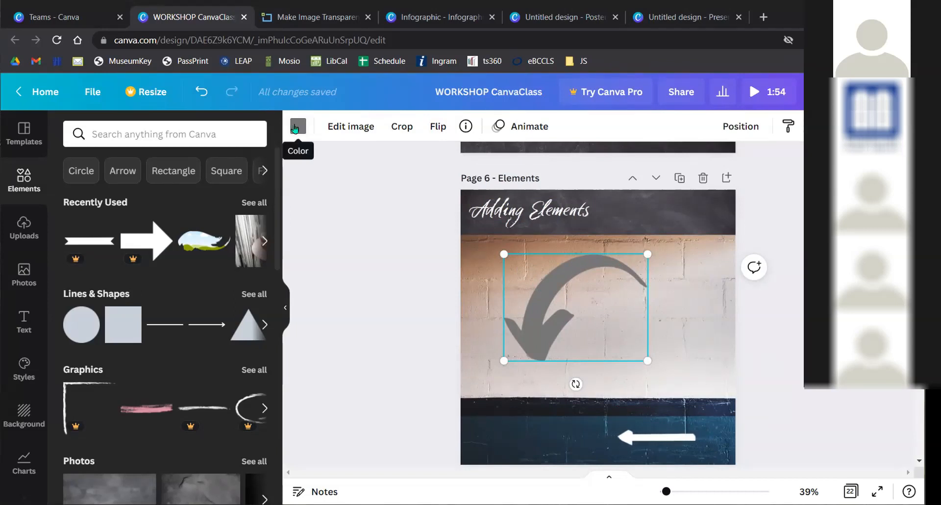
pyautogui.click(664, 435)
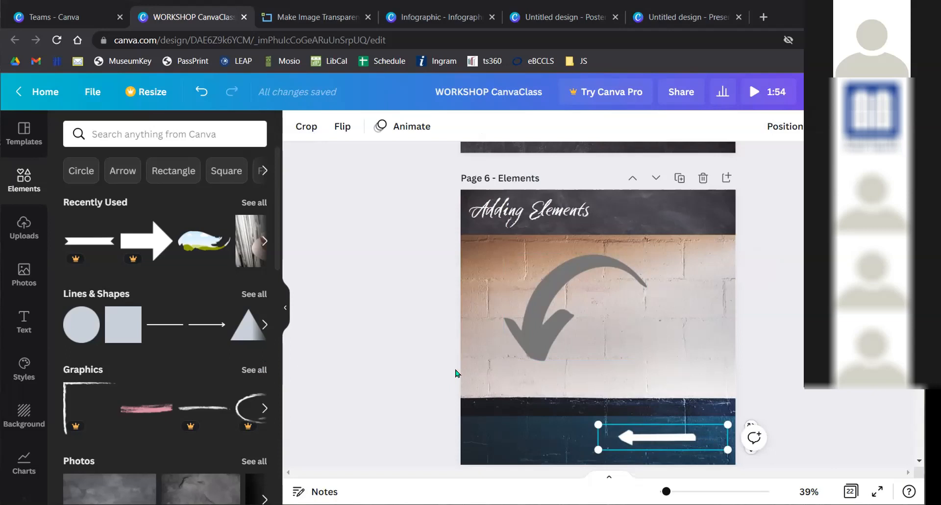
# - Scroll the canvas down to Page 7, Uploads & Editing Images
pyautogui.scroll(-5, 447, 353)
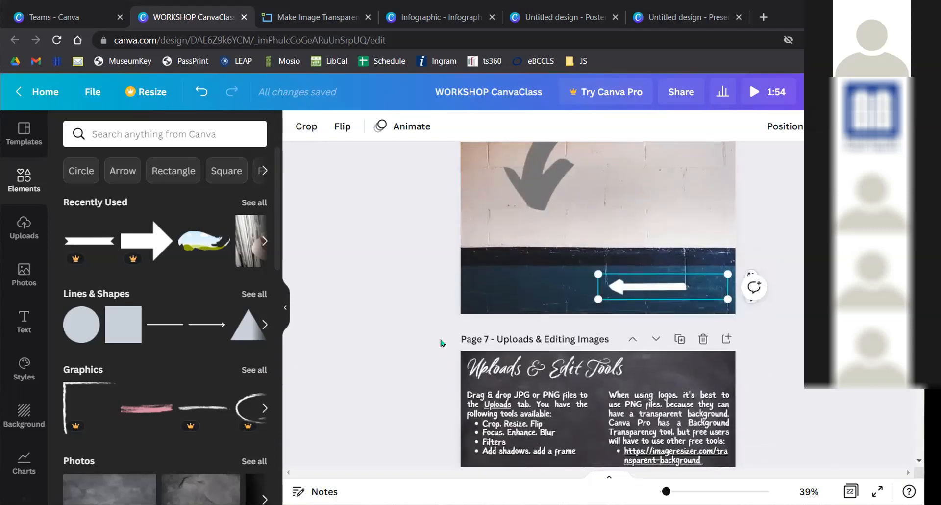
pyautogui.scroll(-1, 447, 330)
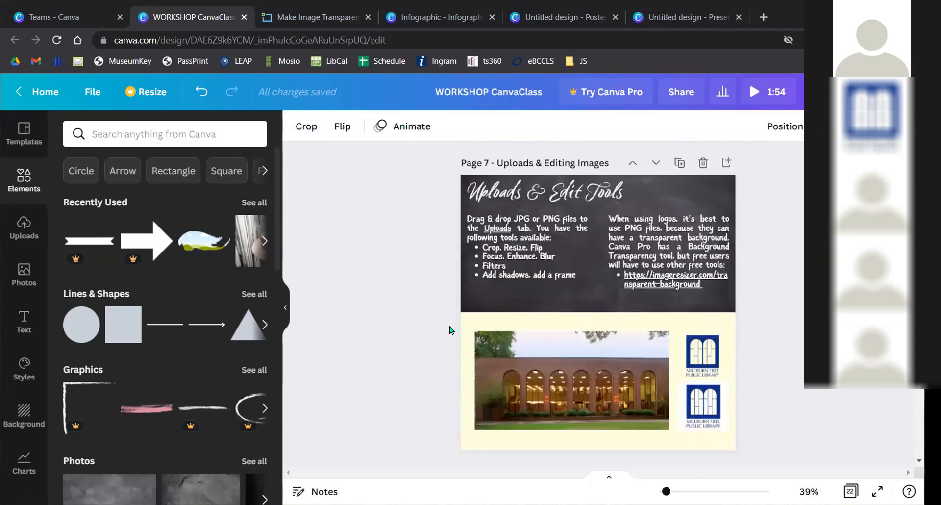
pyautogui.scroll(-5, 163, 245)
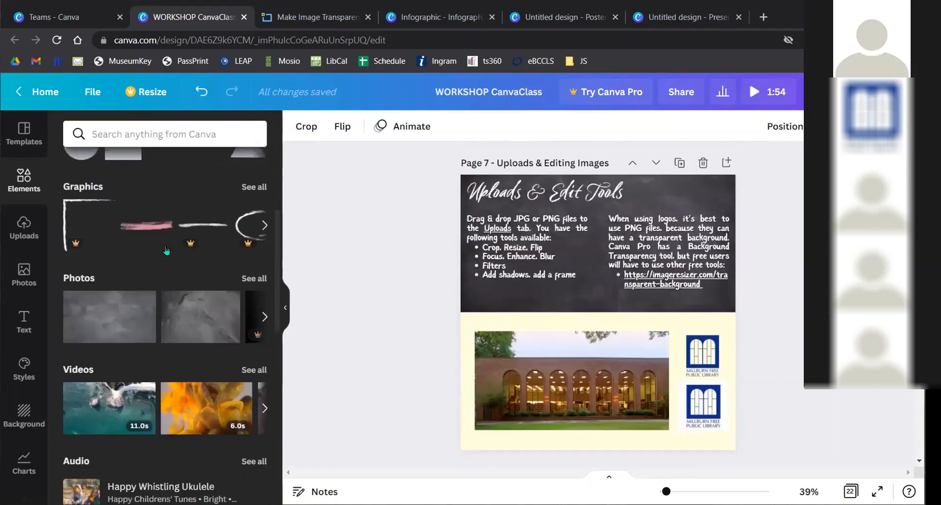
pyautogui.scroll(-10, 162, 274)
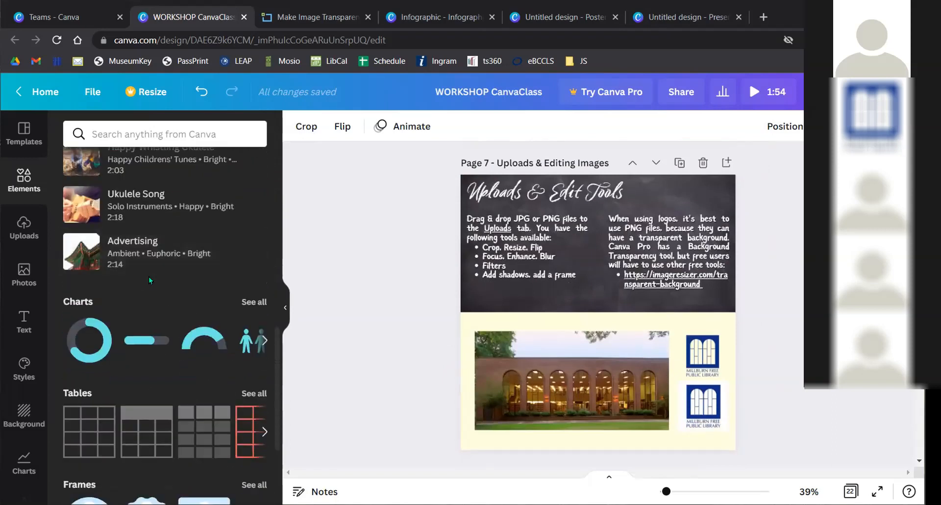
pyautogui.scroll(7, 145, 289)
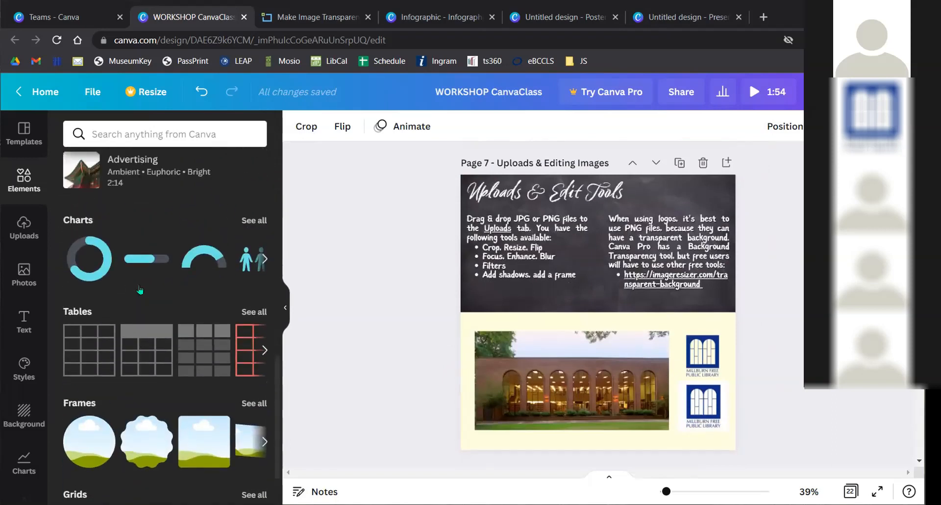
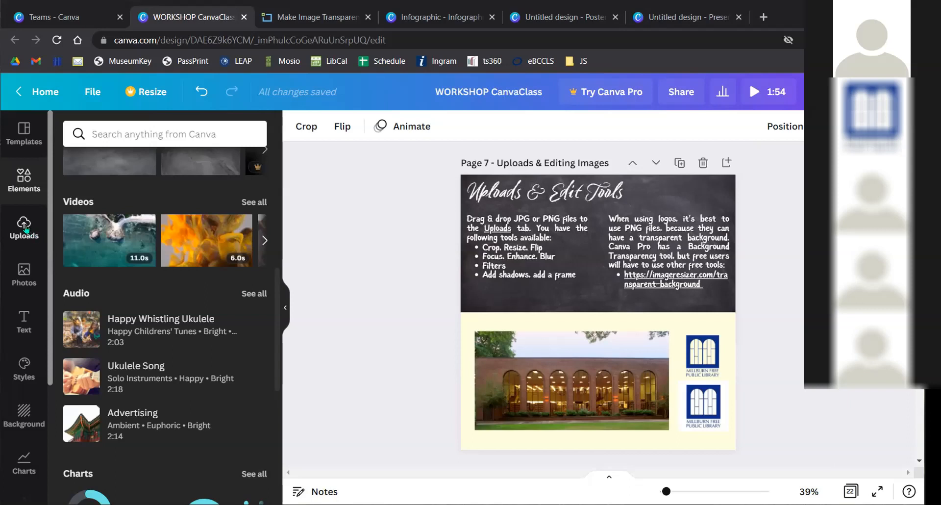
# - Open Uploads and scroll through the grid of uploaded images
pyautogui.click(26, 229)
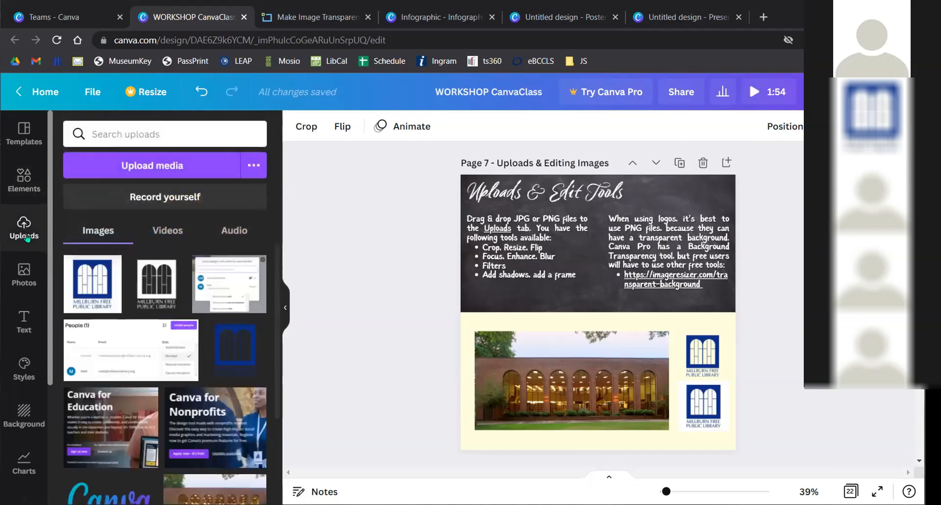
pyautogui.scroll(-3, 146, 360)
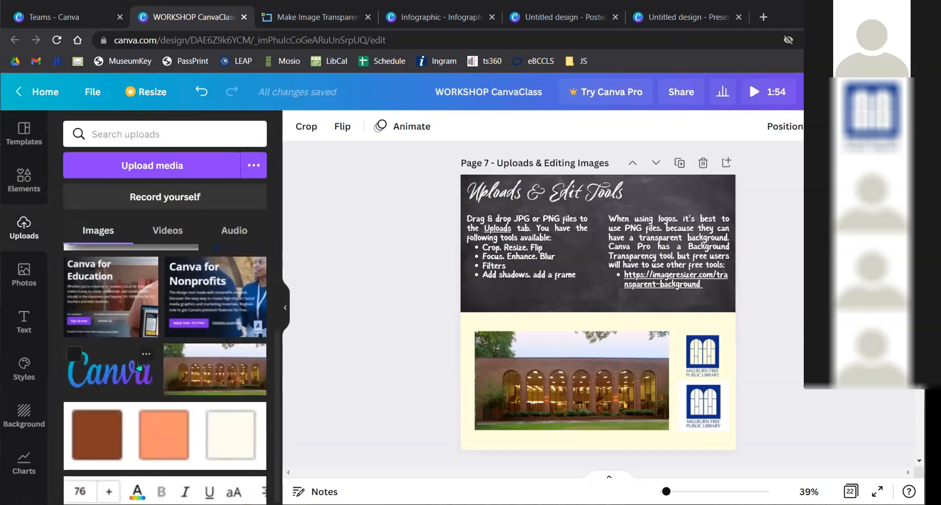
pyautogui.scroll(3, 147, 372)
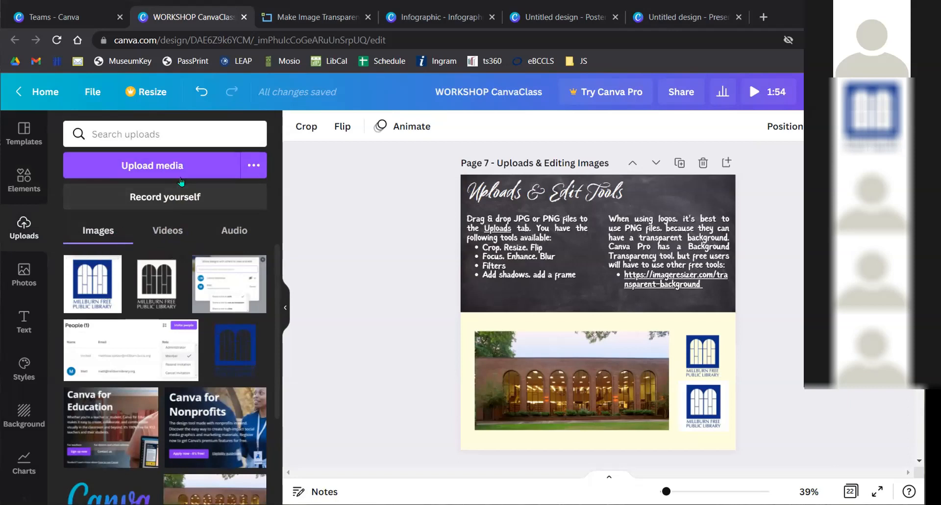
# - Start Upload media, close the file picker, and snap the browser to the left half-screen
pyautogui.click(172, 159)
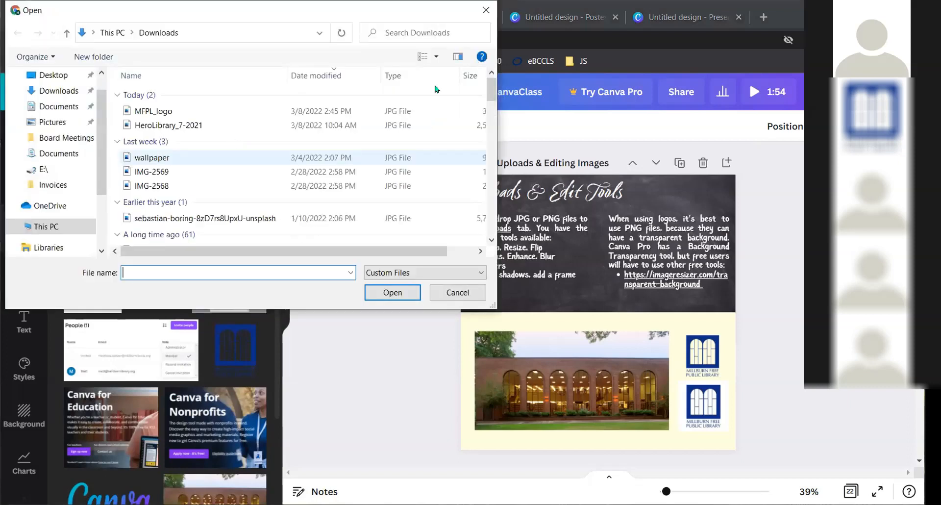
pyautogui.click(481, 18)
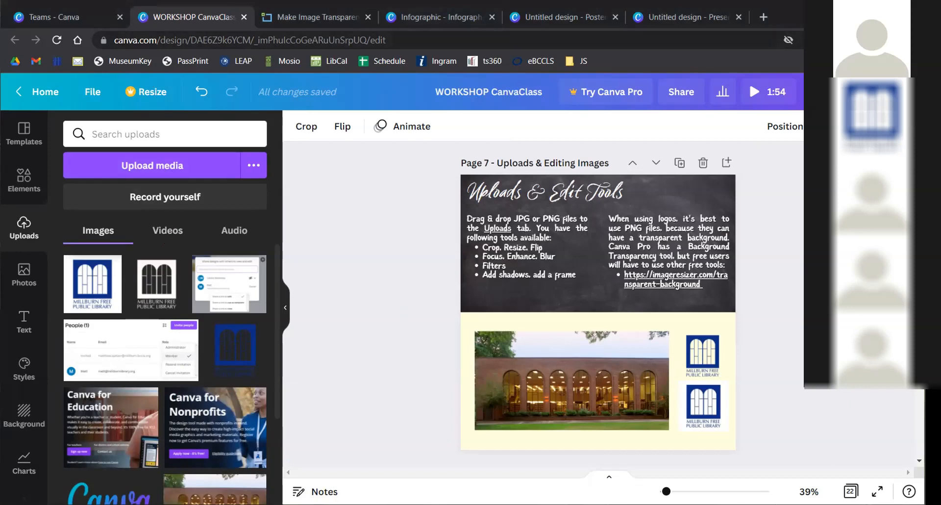
pyautogui.press('super+Left')
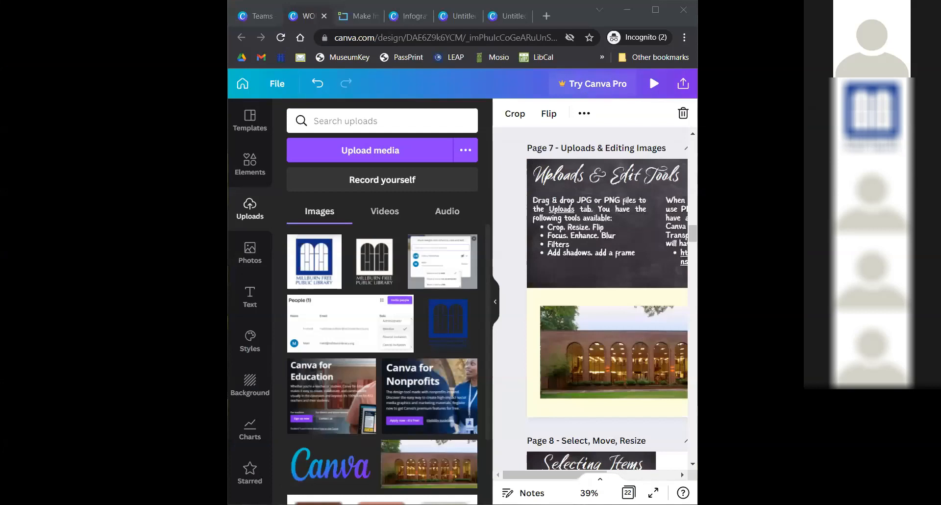
pyautogui.press('Escape')
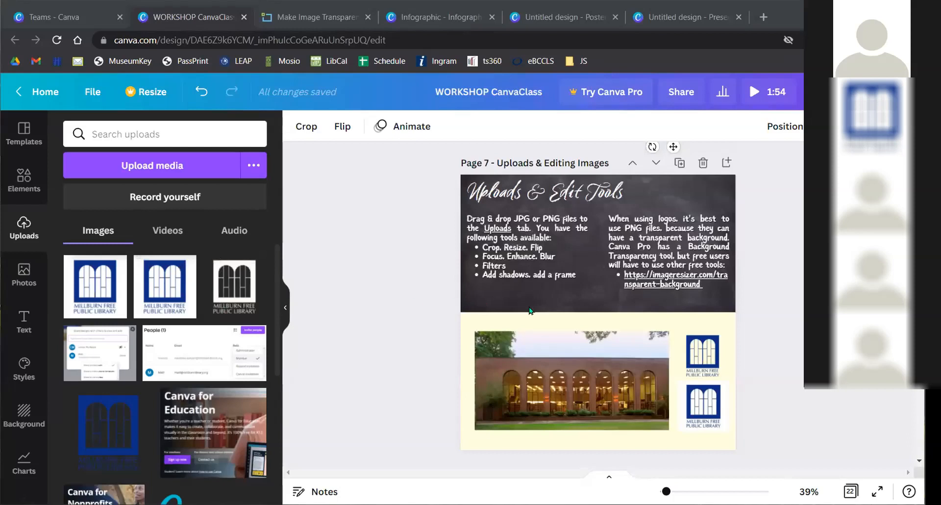
# - Raise the upper library logo slightly over the building photo on page 7
pyautogui.click(692, 350)
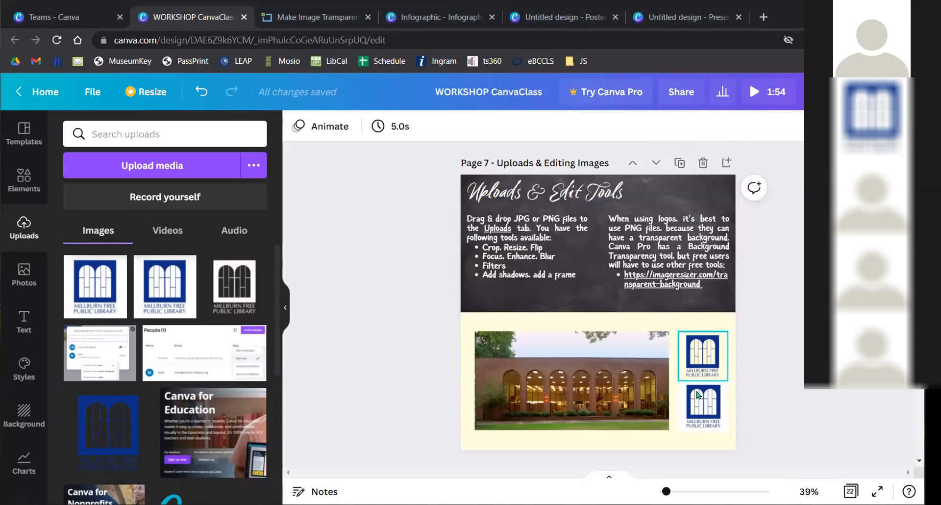
pyautogui.keyDown('ctrl'); pyautogui.scroll(3, 585, 248); pyautogui.keyUp('ctrl')
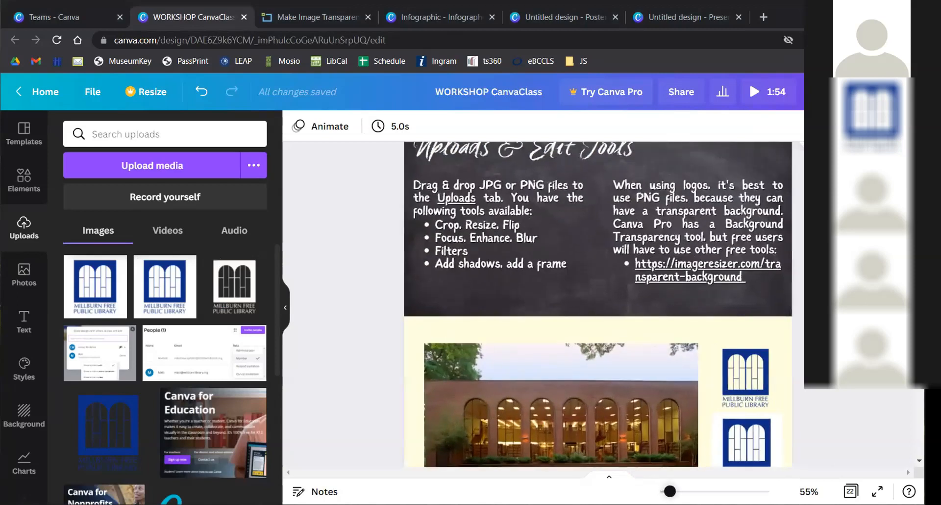
pyautogui.scroll(-2, 584, 247)
pyautogui.scroll(-1, 584, 247)
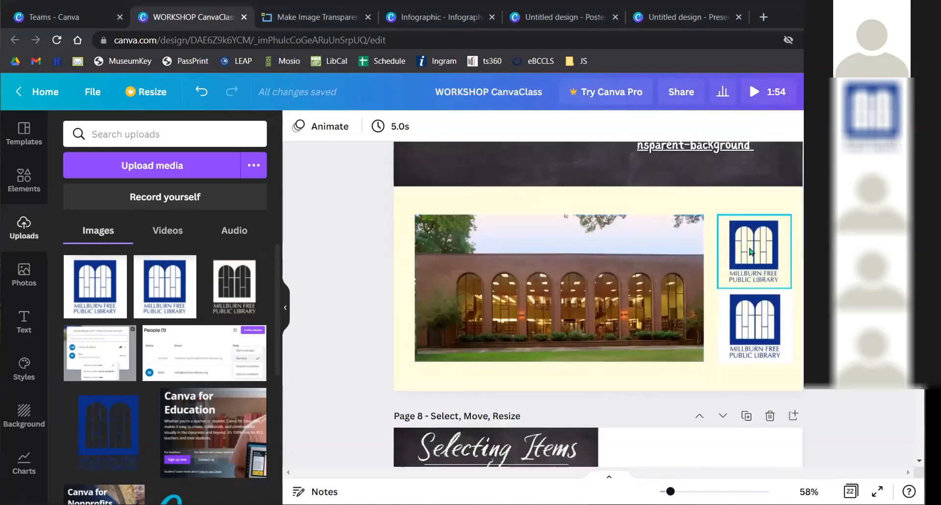
pyautogui.click(743, 317)
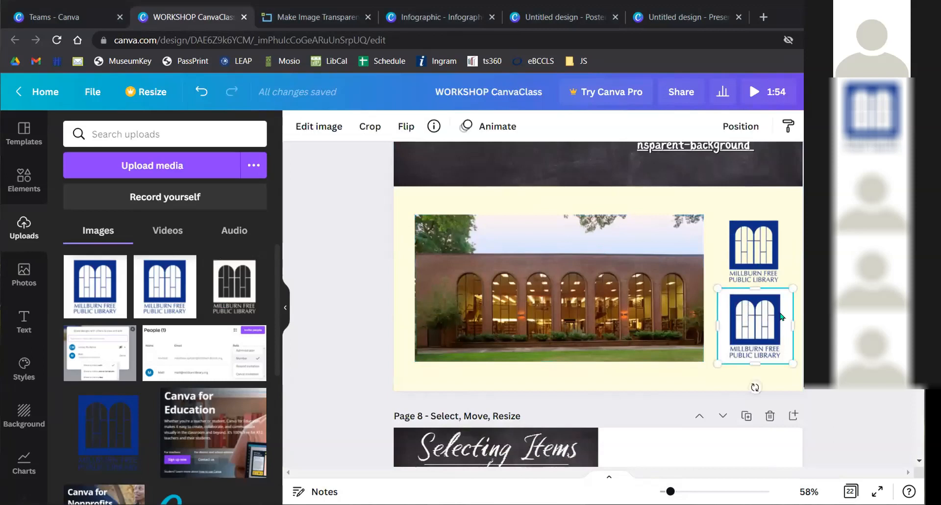
pyautogui.click(769, 242)
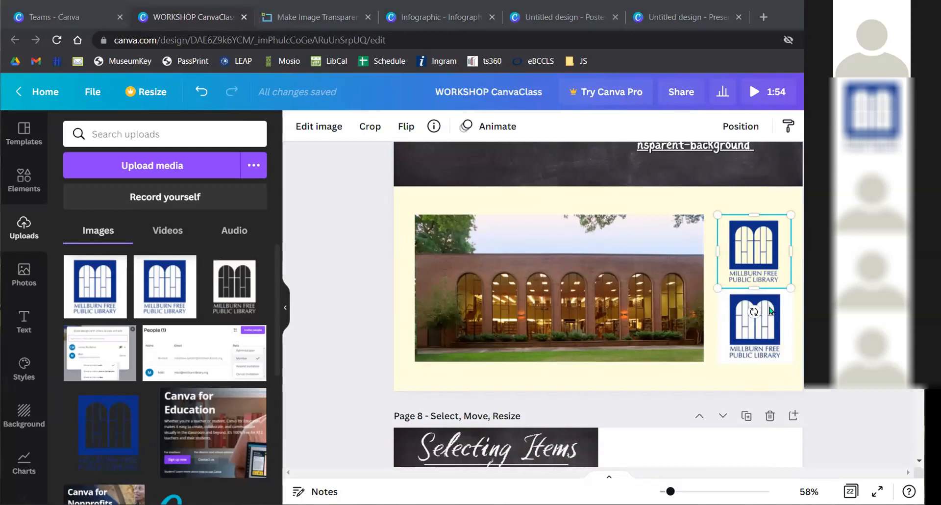
pyautogui.click(760, 332)
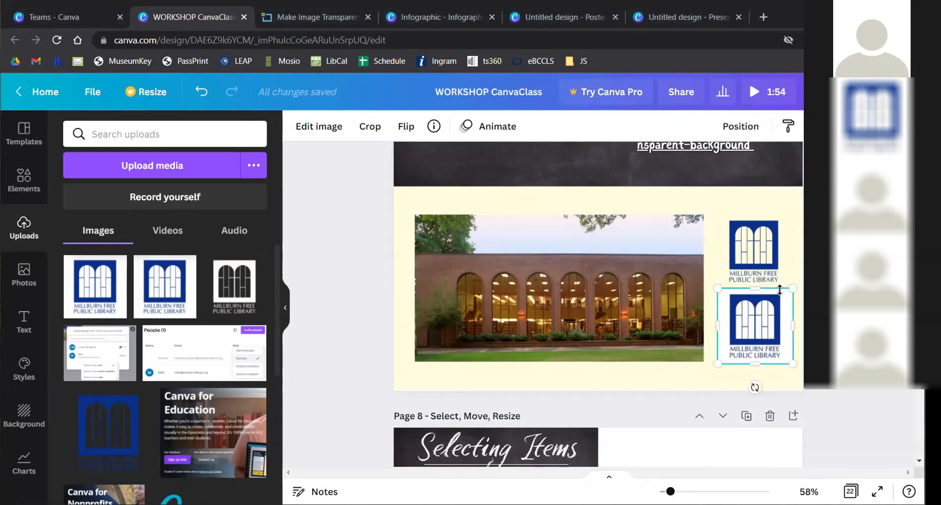
pyautogui.click(460, 229)
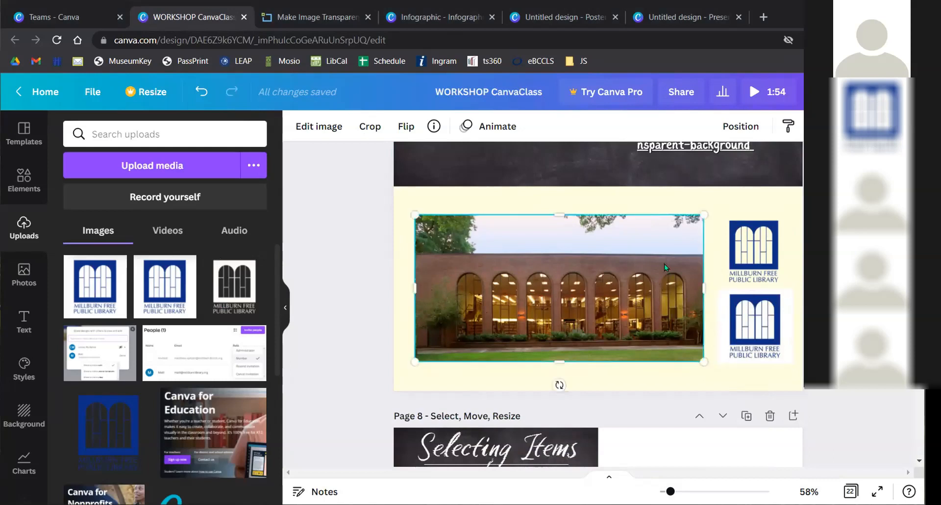
pyautogui.click(755, 257)
pyautogui.moveTo(764, 250); pyautogui.dragTo(764, 226)
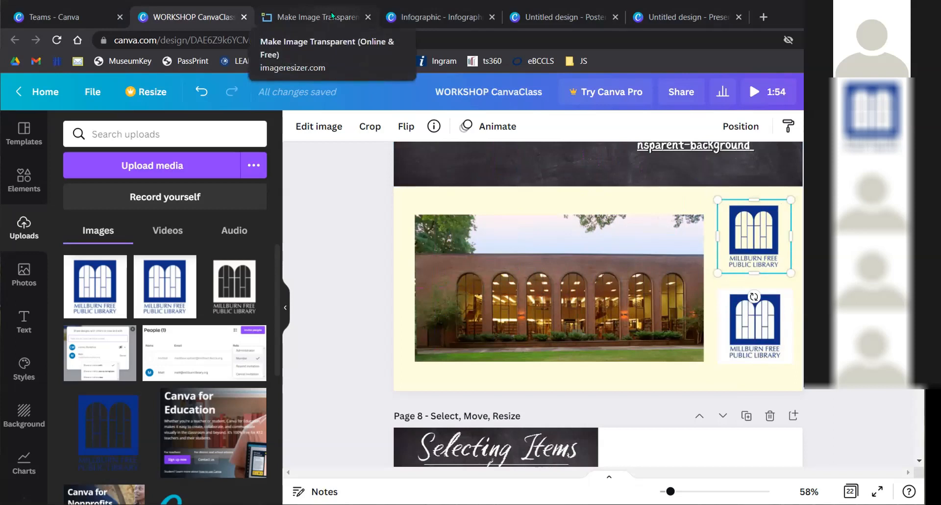
# - Show the Edit image effects, including Background Remover, for the library logo
pyautogui.click(767, 328)
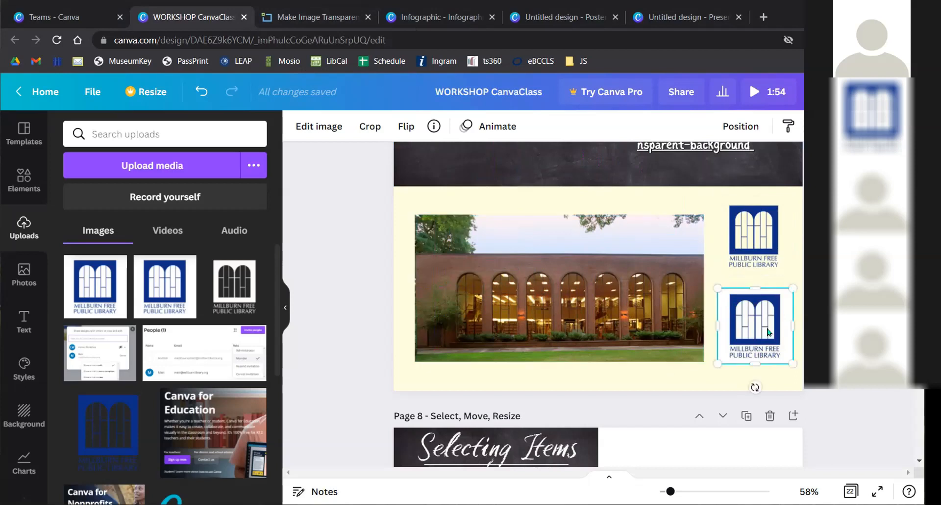
pyautogui.click(343, 126)
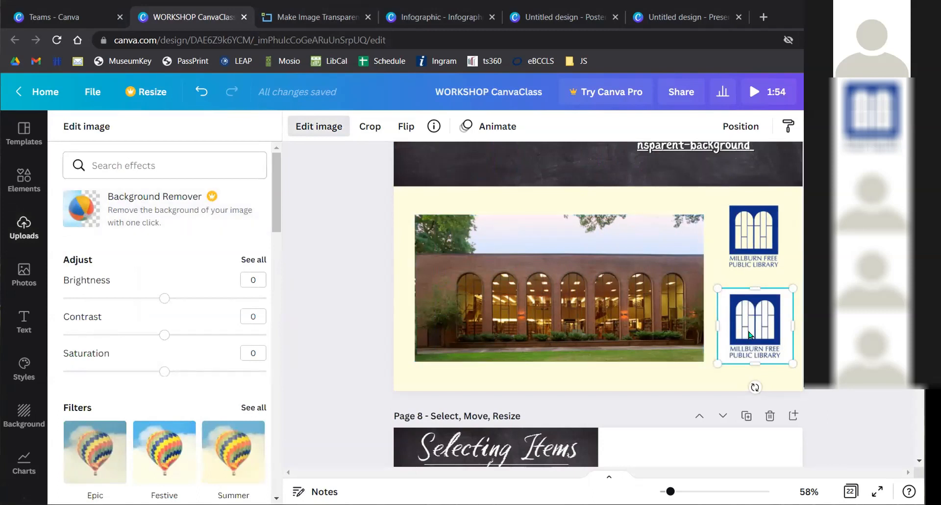
pyautogui.click(755, 227)
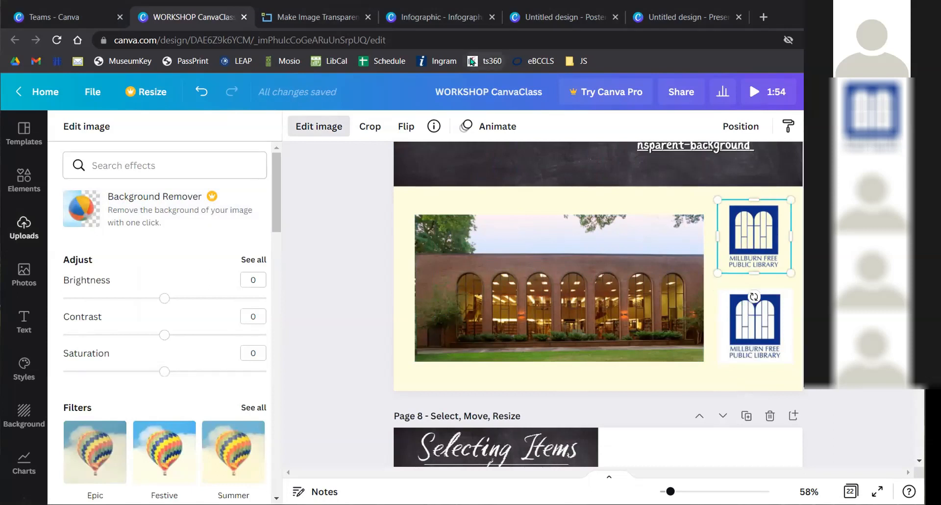
# - Check the logo's Transparent Preview with #FFFFFF removed, then return to WORKSHOP CanvaClass
pyautogui.click(319, 14)
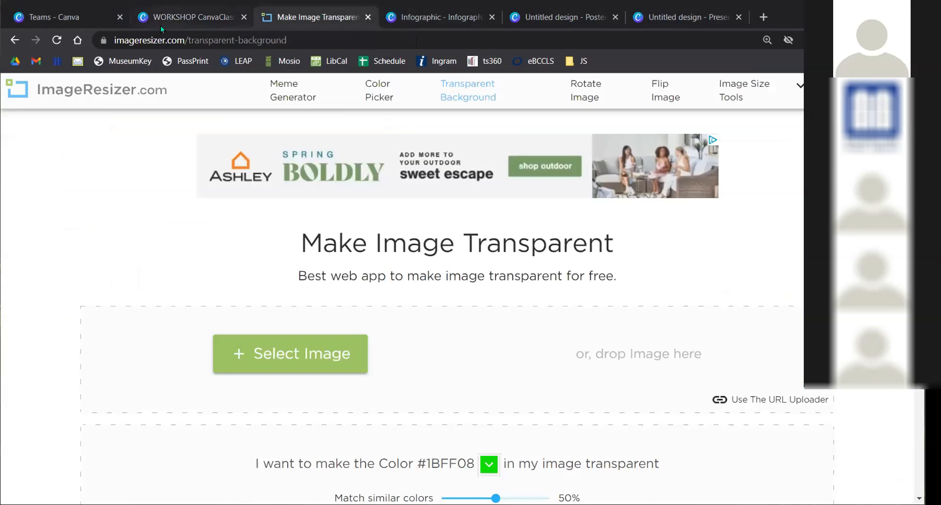
pyautogui.click(307, 34)
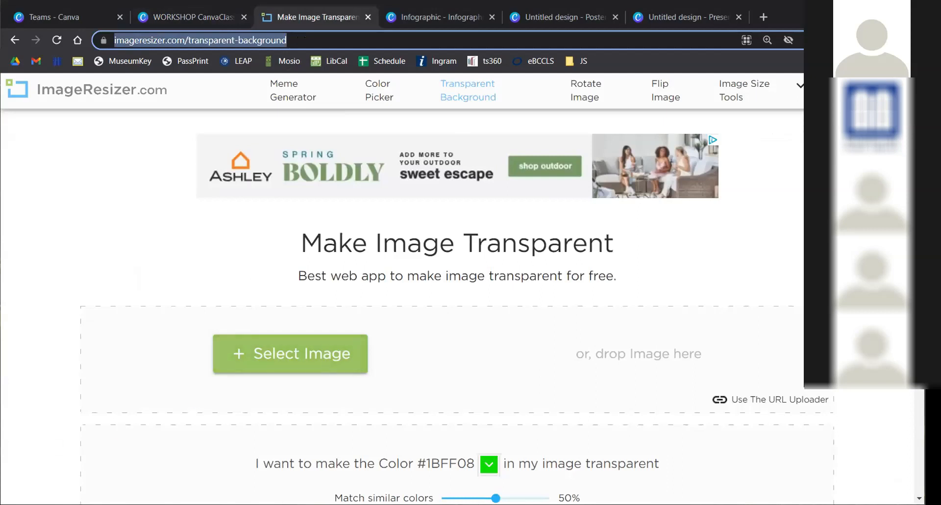
pyautogui.moveTo(1, 405); pyautogui.dragTo(146, 399)
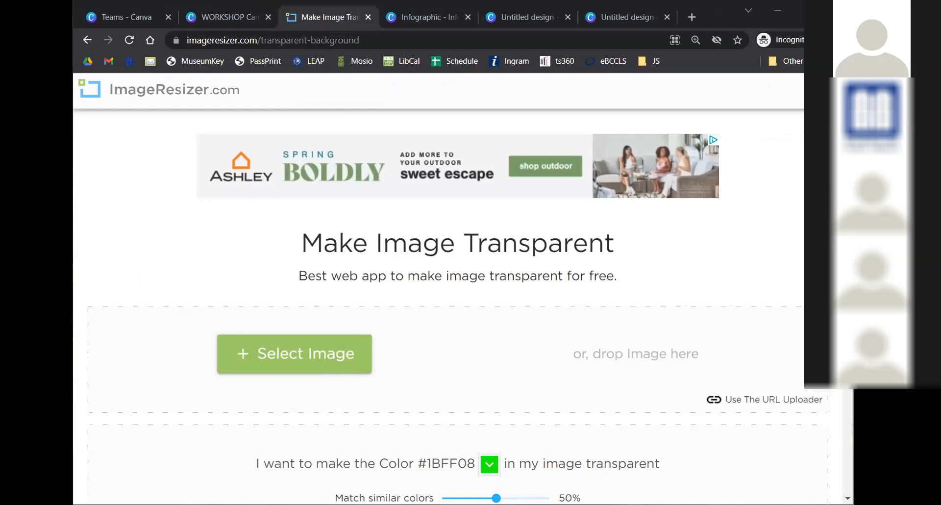
pyautogui.scroll(-6, 339, 282)
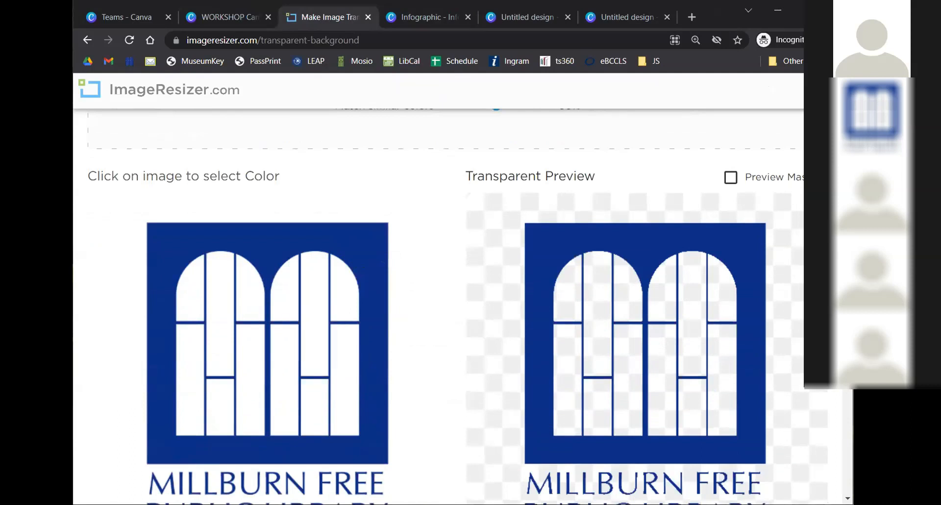
pyautogui.scroll(4, 571, 233)
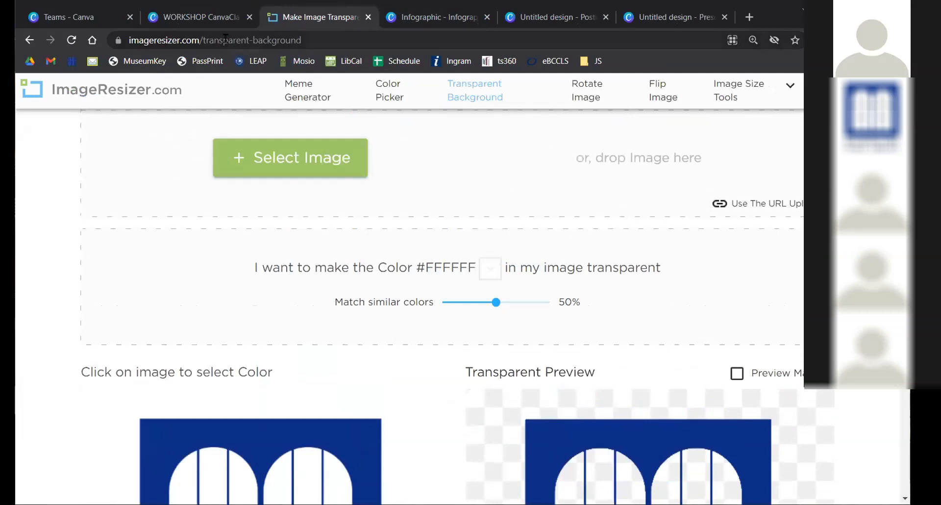
pyautogui.click(78, 17)
pyautogui.click(186, 17)
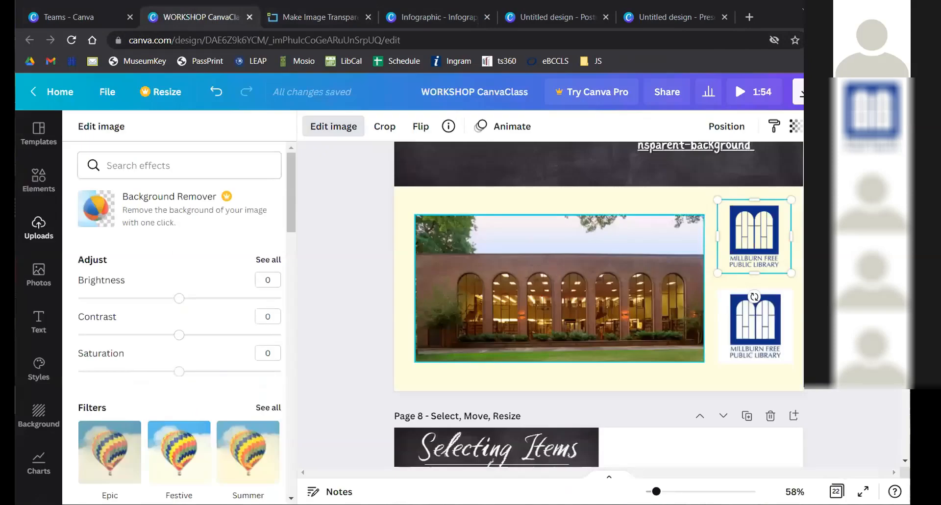
# - Select the library building photo and leave Crop mode without changes
pyautogui.click(39, 228)
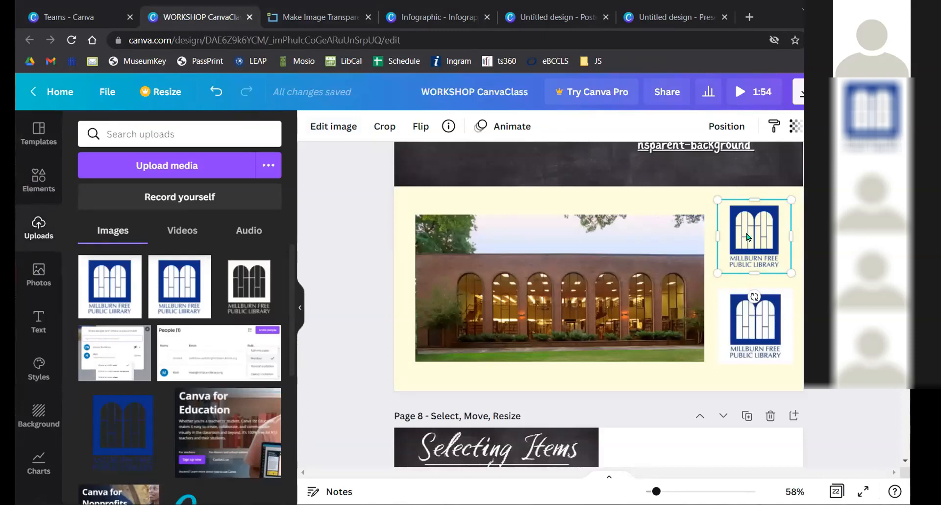
pyautogui.click(561, 272)
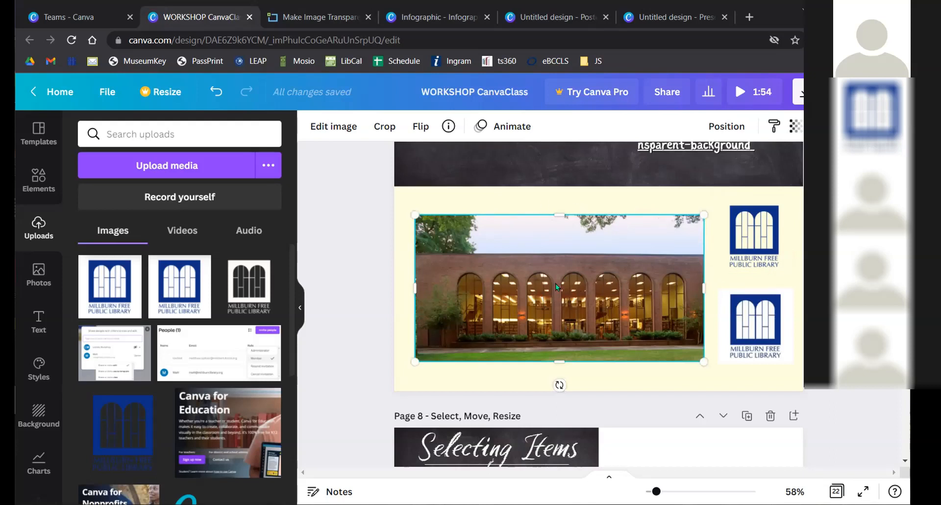
pyautogui.click(384, 126)
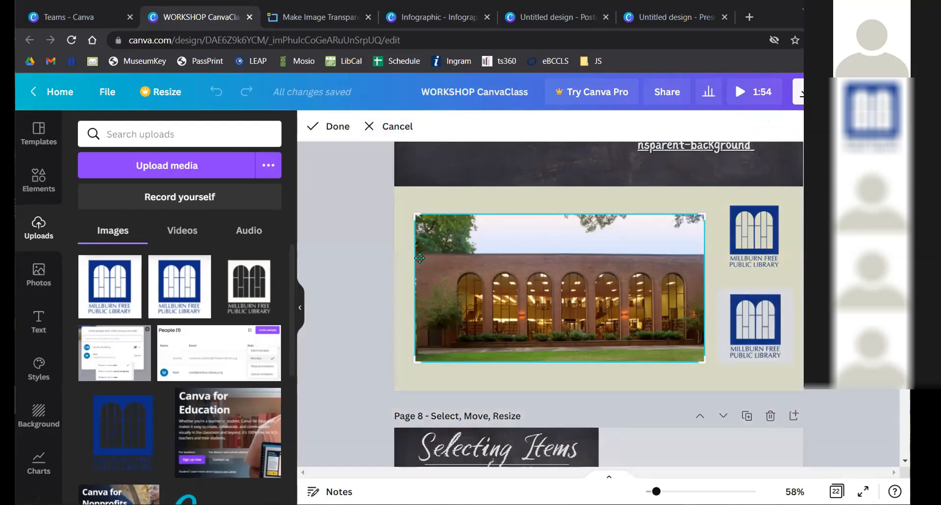
pyautogui.click(386, 126)
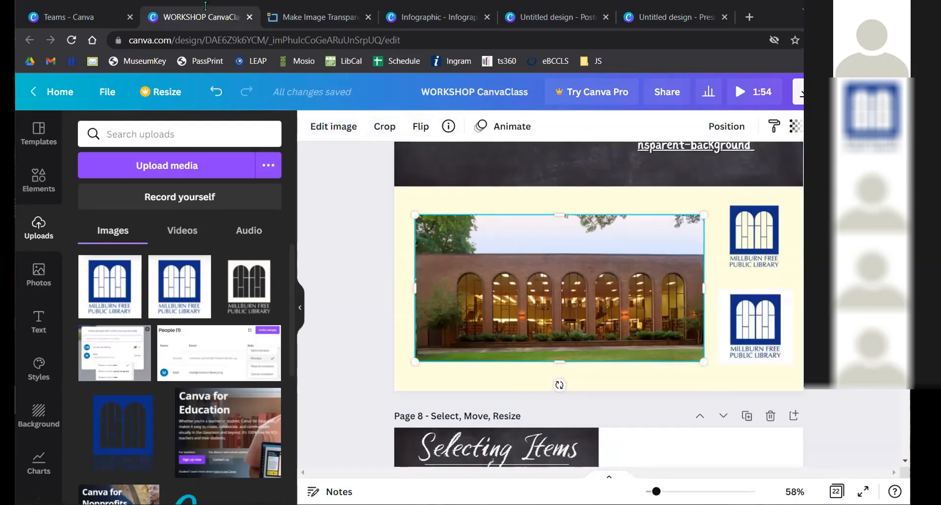
# - Crop the library photo from its corners and apply, then undo to restore it
pyautogui.click(384, 126)
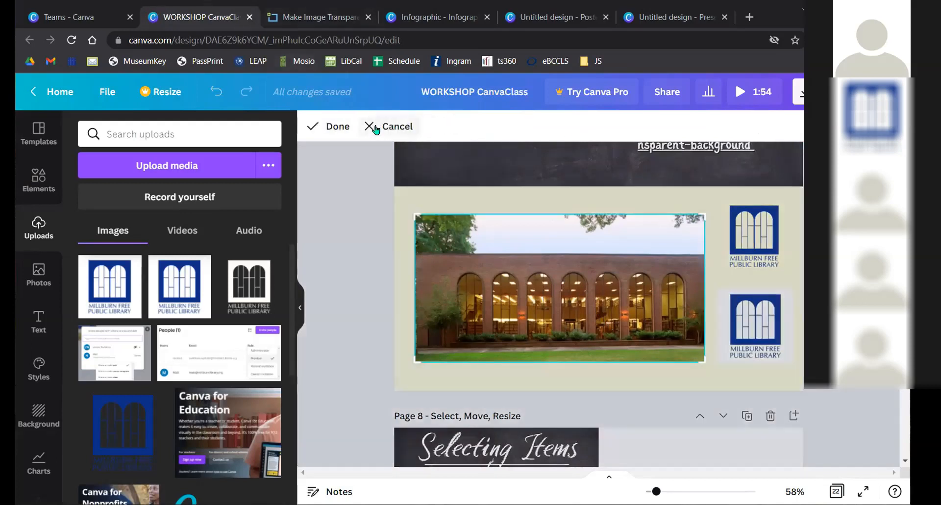
pyautogui.moveTo(704, 214); pyautogui.dragTo(675, 251)
pyautogui.moveTo(412, 359); pyautogui.dragTo(459, 328)
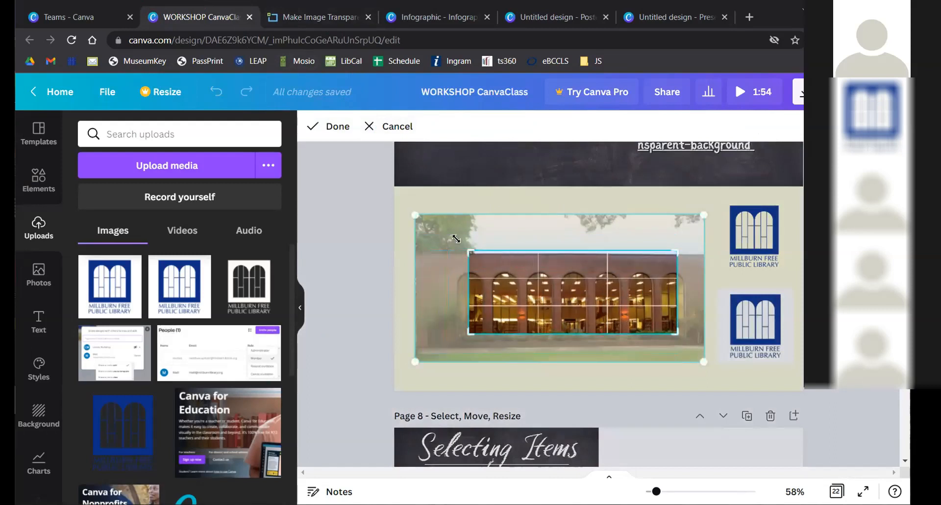
pyautogui.moveTo(450, 251); pyautogui.dragTo(435, 233)
pyautogui.moveTo(676, 332); pyautogui.dragTo(563, 330)
pyautogui.moveTo(499, 289); pyautogui.dragTo(462, 279)
pyautogui.press('Return')
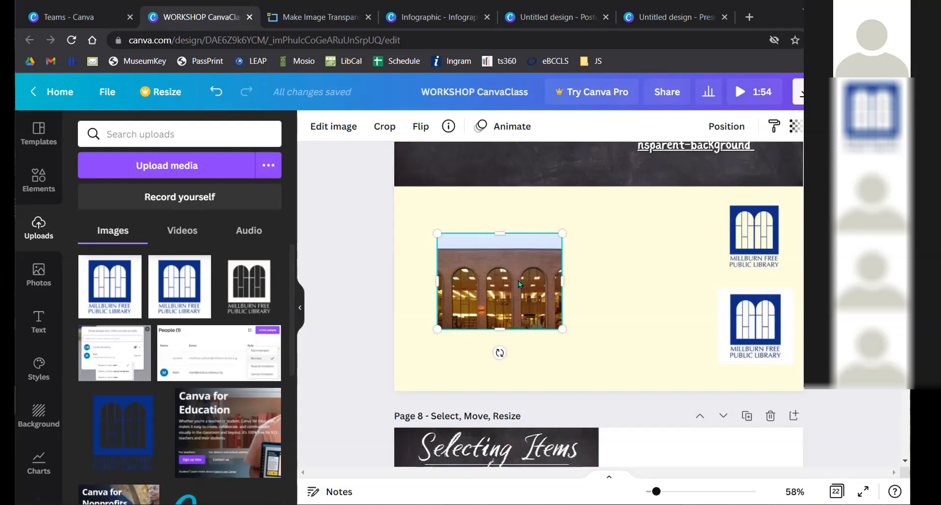
pyautogui.hotkey('ctrl', 'z')
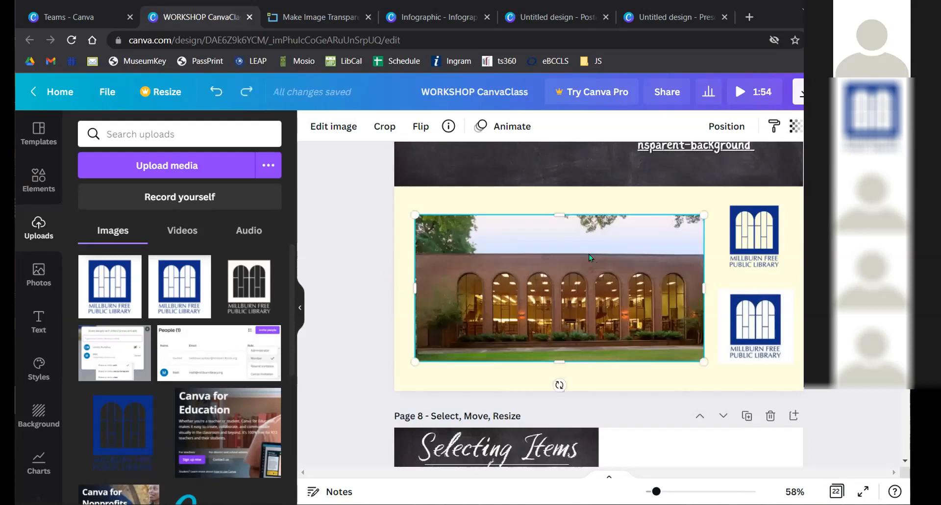
pyautogui.click(336, 126)
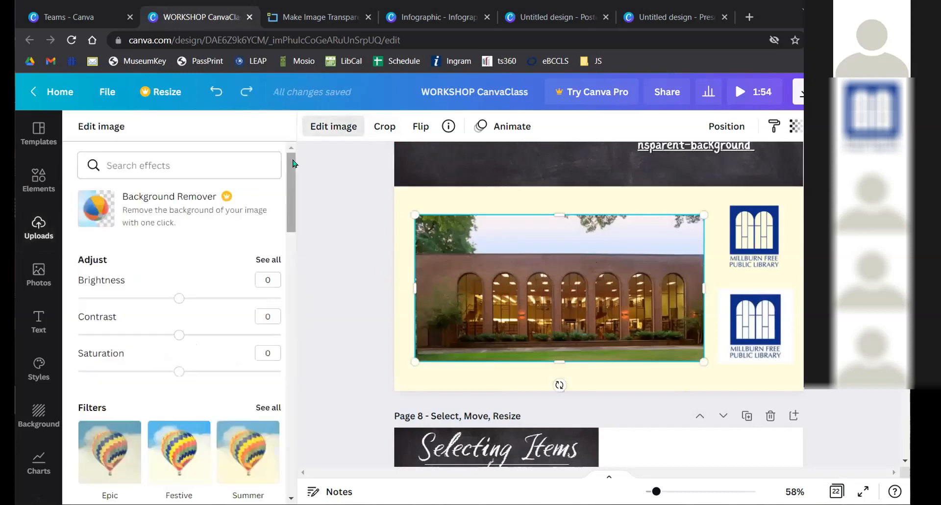
pyautogui.scroll(-4, 171, 250)
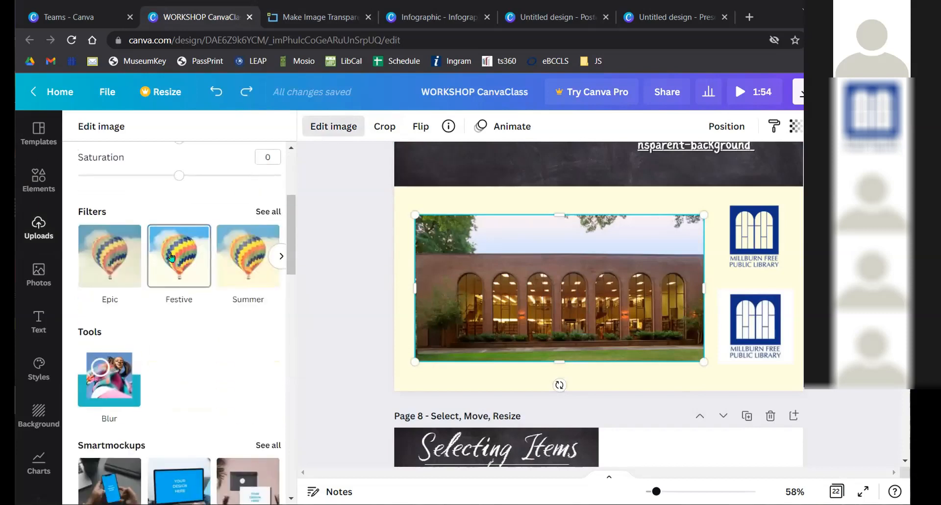
pyautogui.click(164, 254)
pyautogui.click(247, 258)
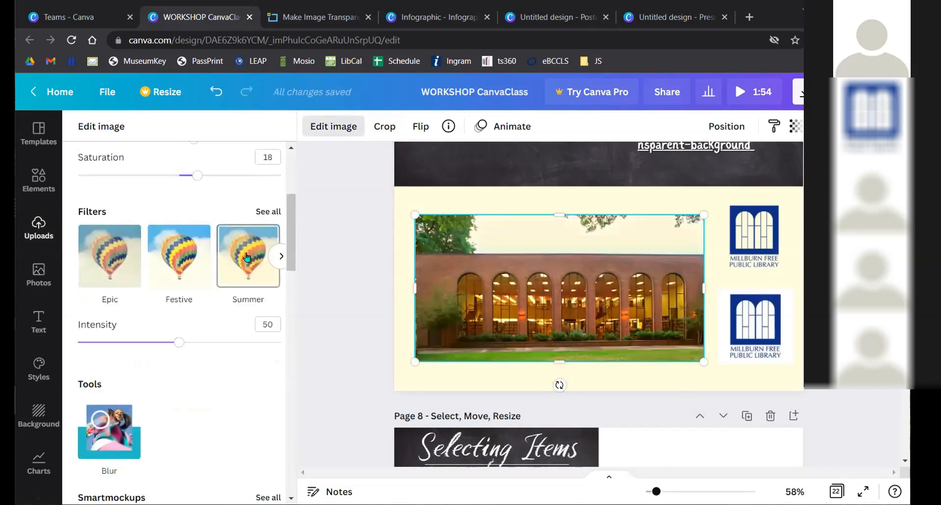
pyautogui.scroll(-5, 196, 253)
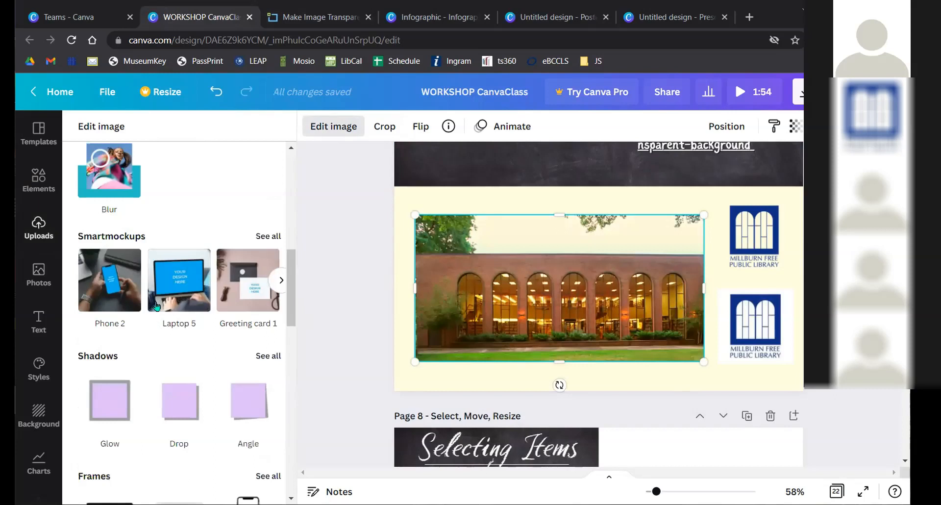
pyautogui.scroll(5, 165, 267)
pyautogui.click(165, 267)
pyautogui.moveTo(179, 342); pyautogui.dragTo(232, 342)
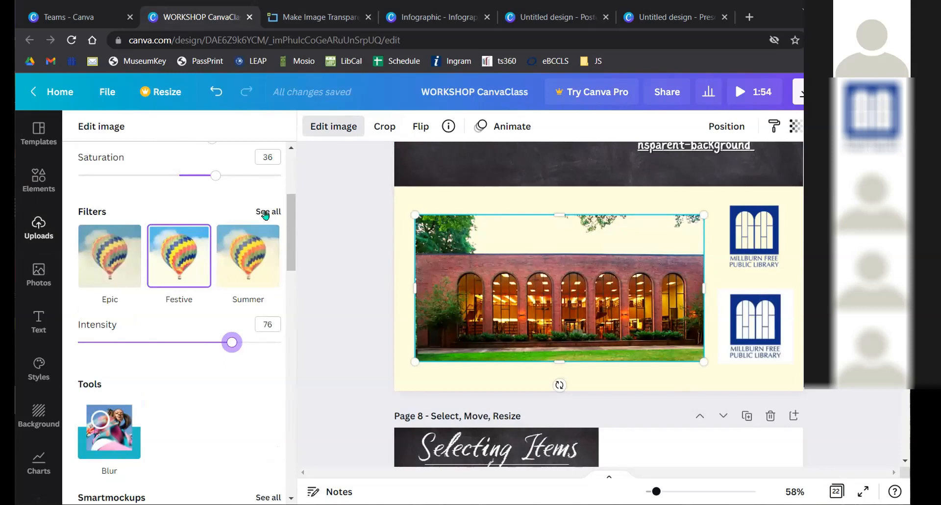
pyautogui.click(331, 232)
pyautogui.hotkey('ctrl', 'z')
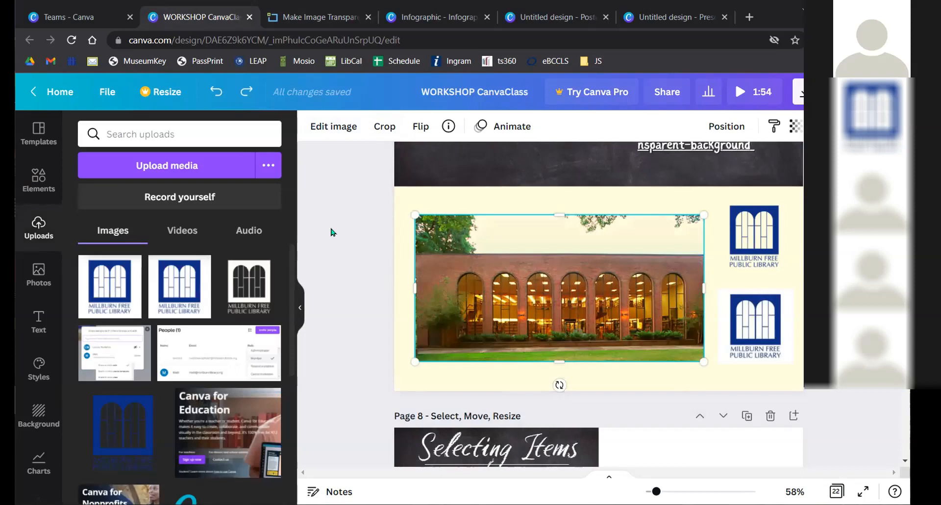
pyautogui.hotkey('ctrl', 'z')
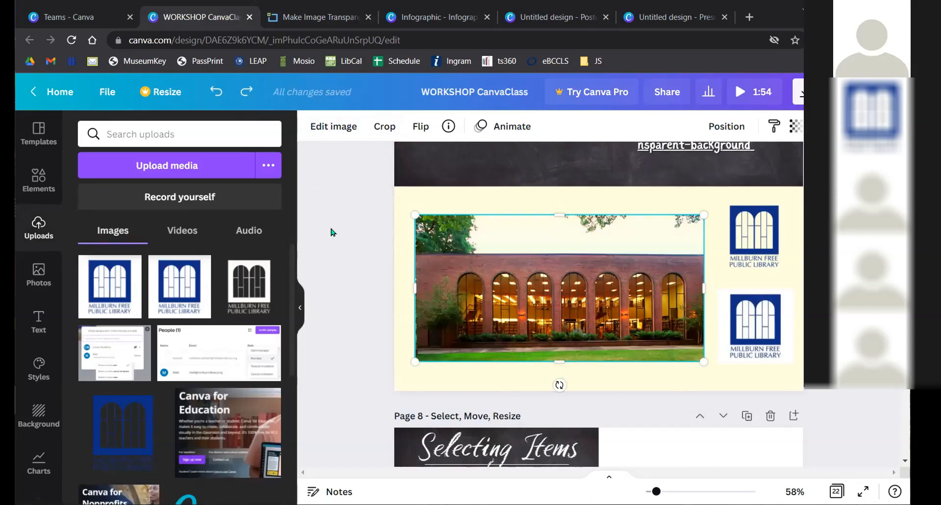
pyautogui.click(736, 242)
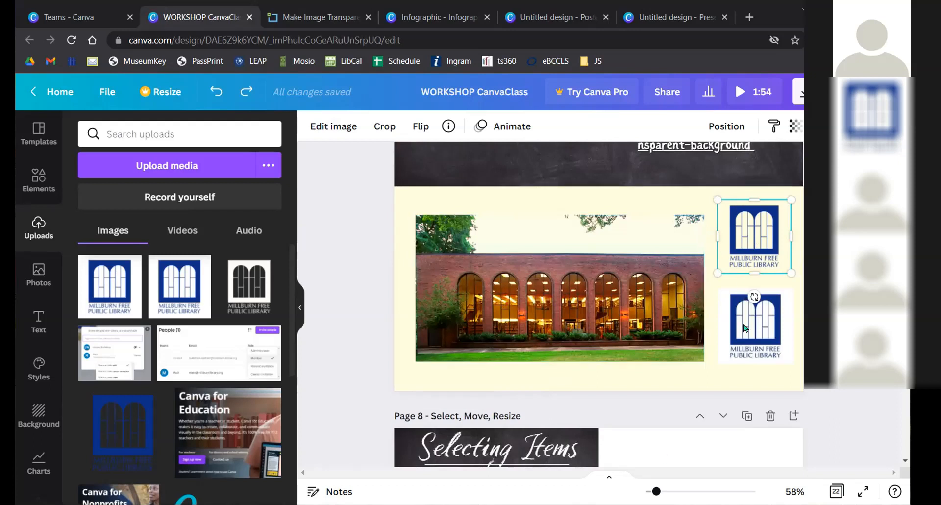
pyautogui.moveTo(656, 491); pyautogui.dragTo(664, 491)
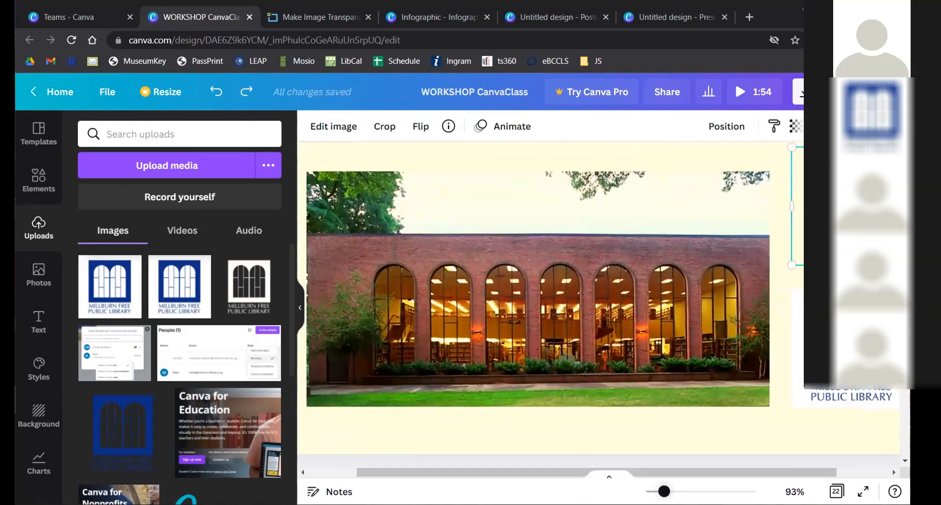
pyautogui.moveTo(737, 473); pyautogui.dragTo(840, 458)
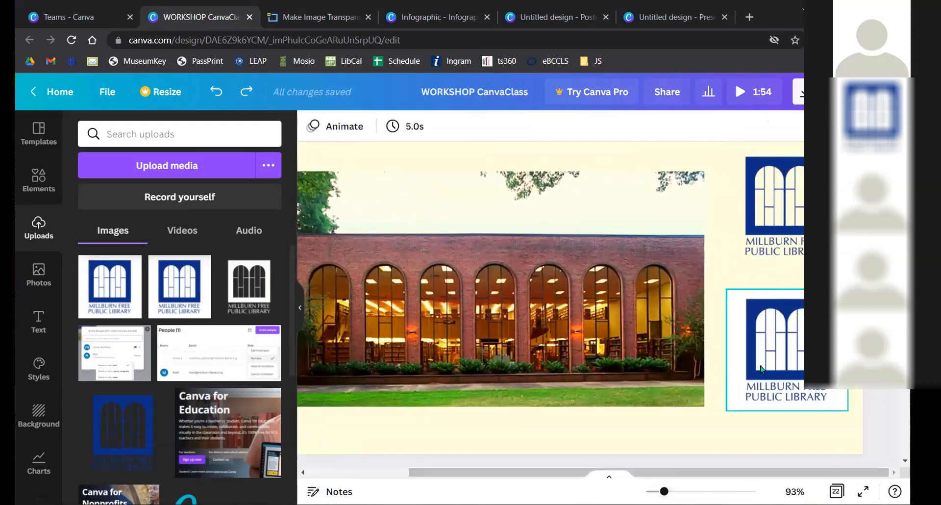
# - Raise the upper logo's bottom crop edge above its name text, leaving only the arched windows
pyautogui.scroll(2, 758, 356)
pyautogui.moveTo(664, 491); pyautogui.dragTo(793, 465)
pyautogui.scroll(-4, 685, 278)
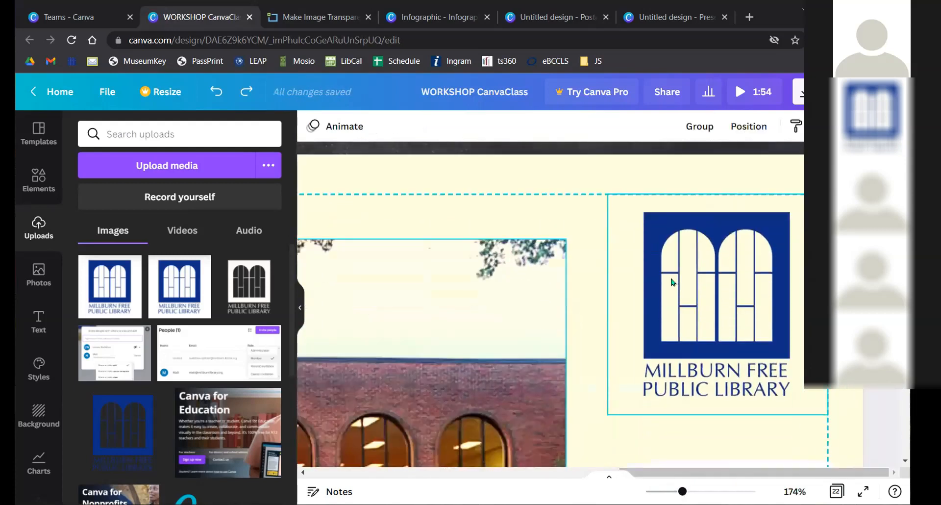
pyautogui.scroll(2, 541, 224)
pyautogui.click(649, 164)
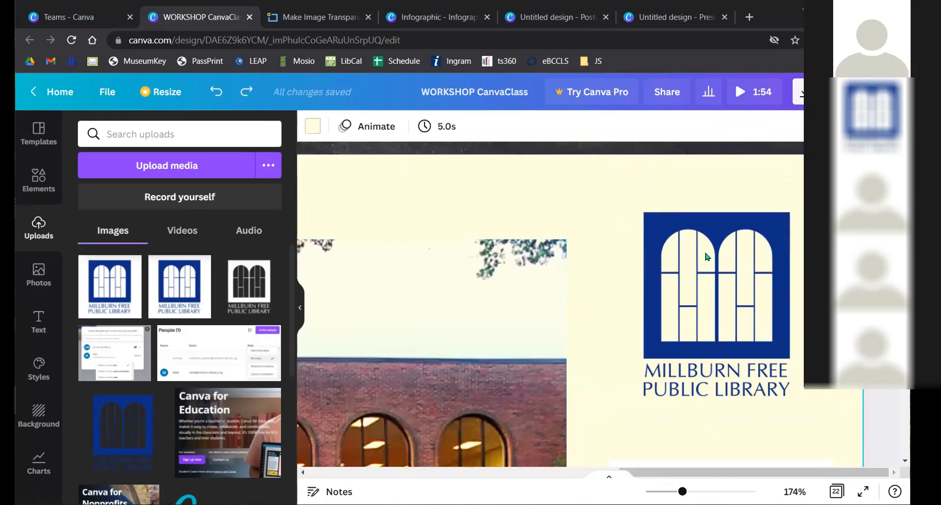
pyautogui.click(716, 284)
pyautogui.click(384, 126)
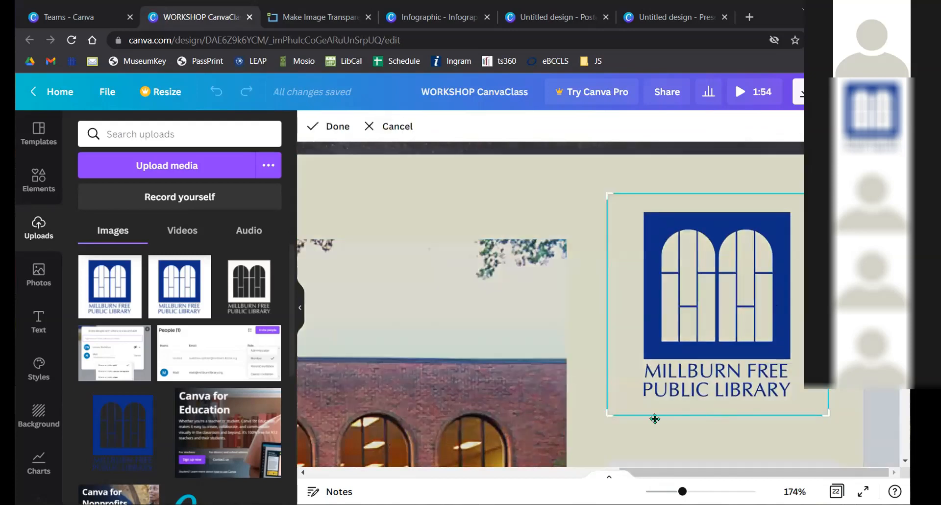
pyautogui.moveTo(607, 414); pyautogui.dragTo(606, 362)
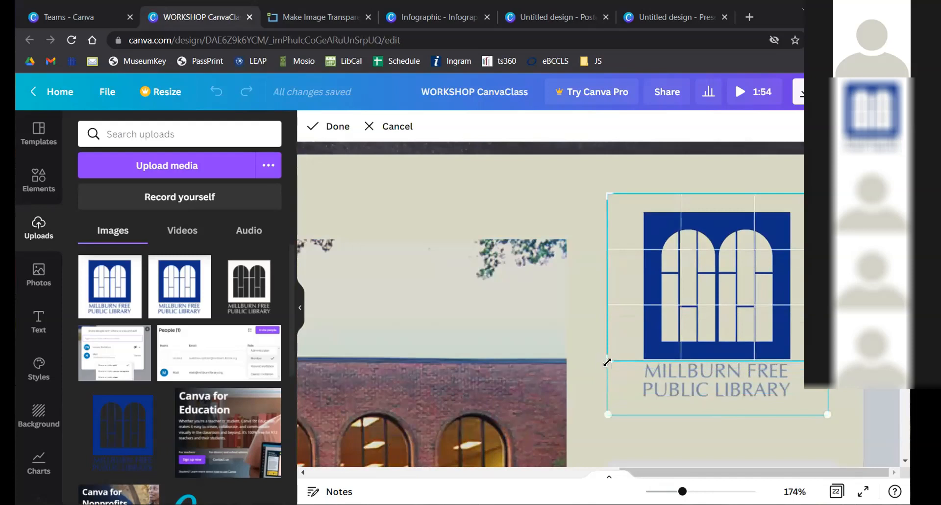
pyautogui.click(336, 127)
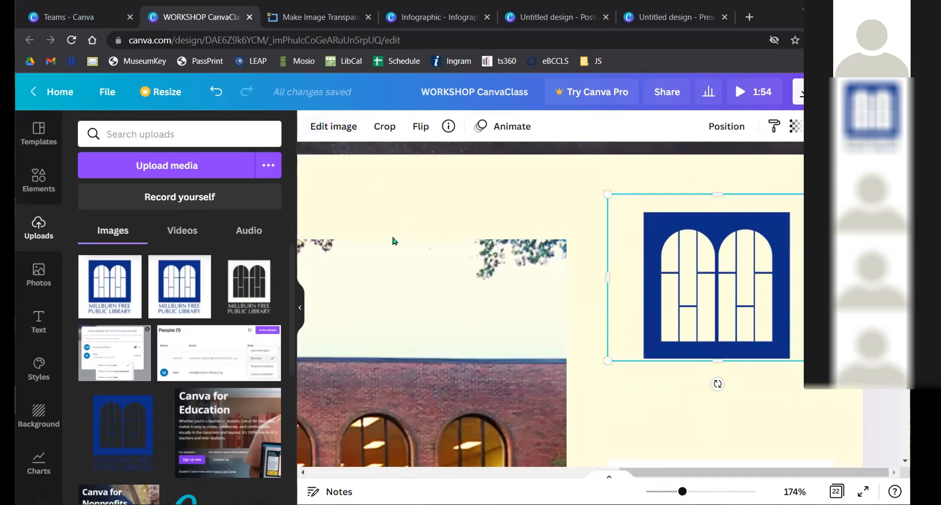
pyautogui.moveTo(682, 491); pyautogui.dragTo(655, 491)
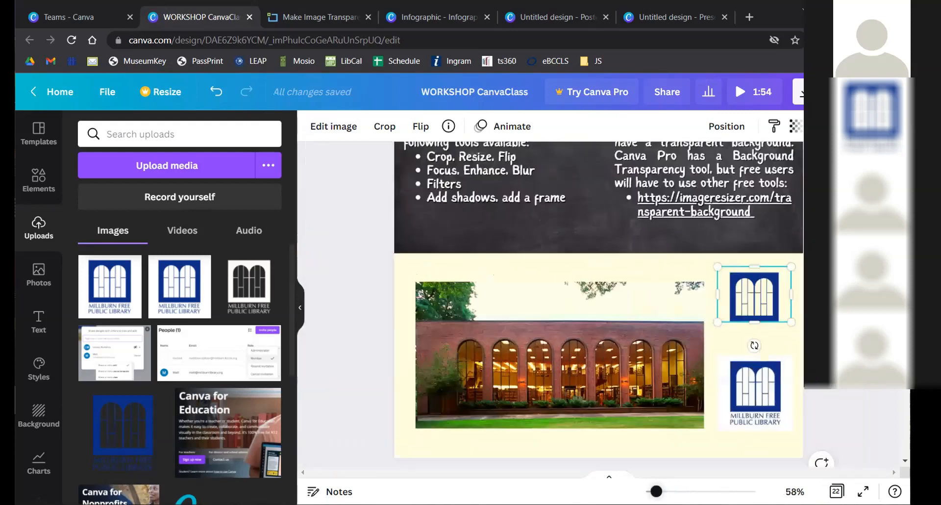
pyautogui.click(338, 330)
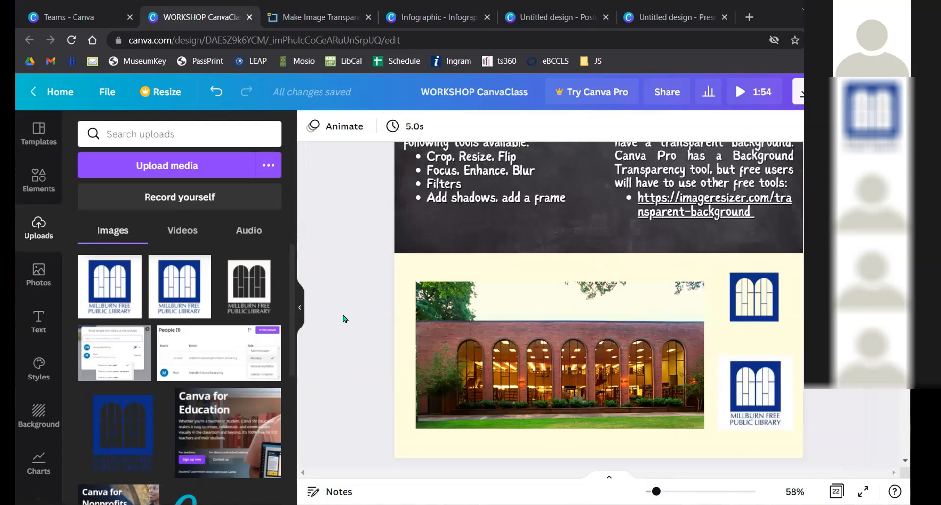
# - Scroll to Page 8, Select, Move, Resize, and select each green square in turn
pyautogui.scroll(-5, 481, 304)
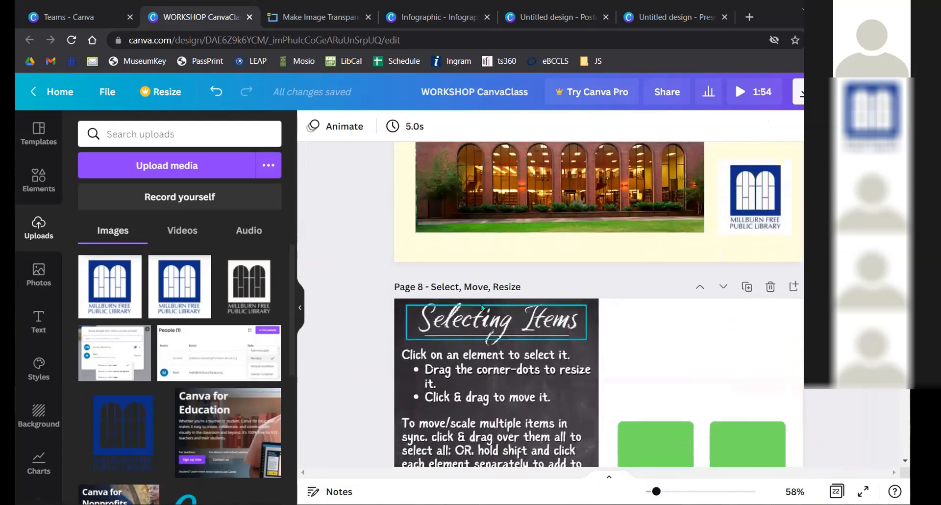
pyautogui.scroll(-2, 481, 304)
pyautogui.scroll(-3, 481, 303)
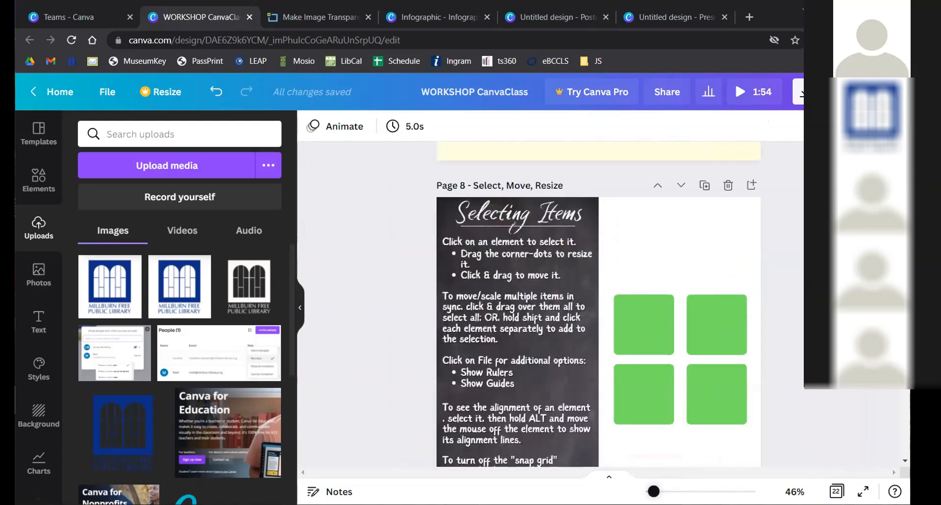
pyautogui.scroll(3, 790, 347)
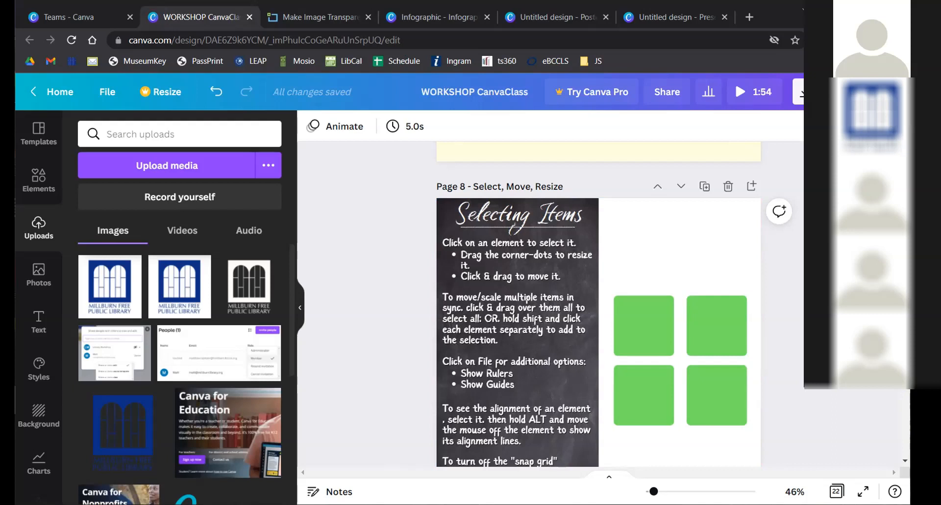
pyautogui.click(646, 317)
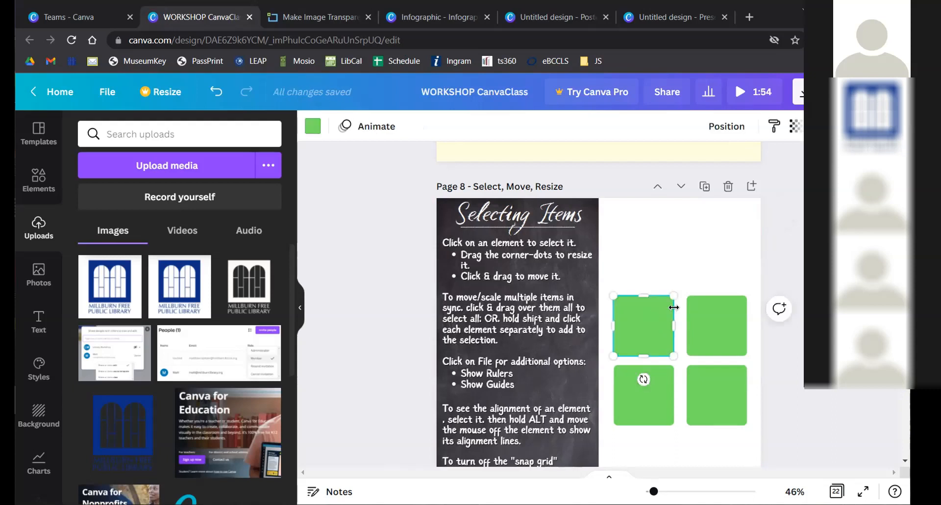
pyautogui.click(653, 410)
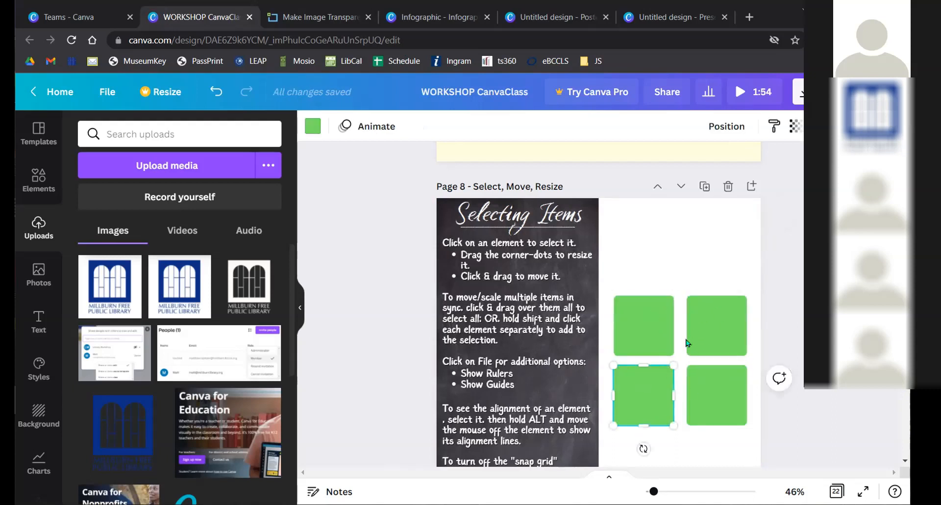
pyautogui.click(705, 319)
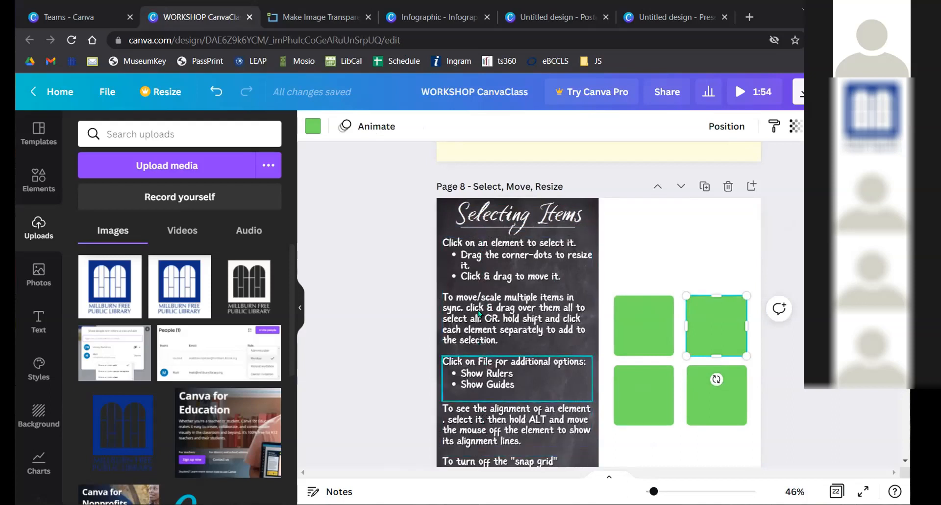
pyautogui.click(646, 337)
# - Drag the green squares to new spots, then undo back to the original 2×2 grid
pyautogui.moveTo(650, 294); pyautogui.dragTo(640, 242)
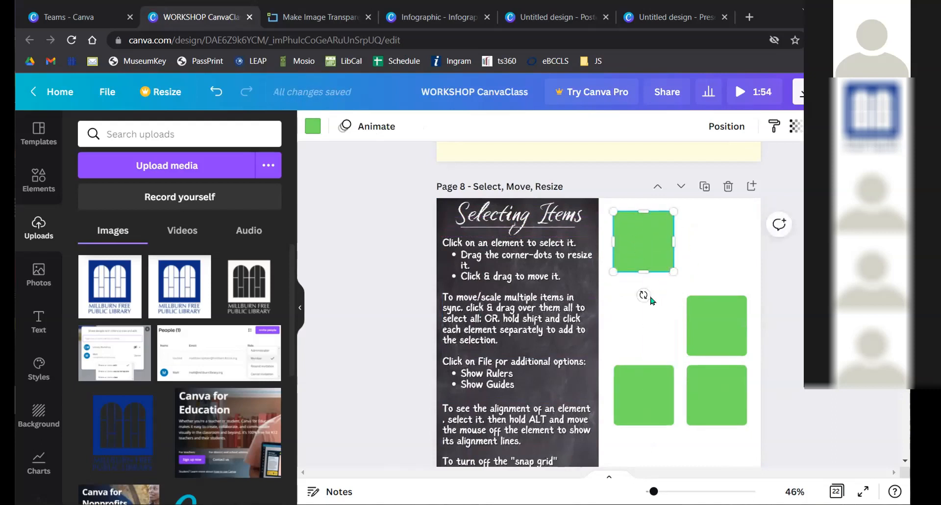
pyautogui.moveTo(641, 240)
pyautogui.mouseDown()
pyautogui.moveTo(641, 321)
pyautogui.moveTo(637, 233)
pyautogui.moveTo(637, 244)
pyautogui.mouseUp()
pyautogui.moveTo(704, 315); pyautogui.dragTo(699, 236)
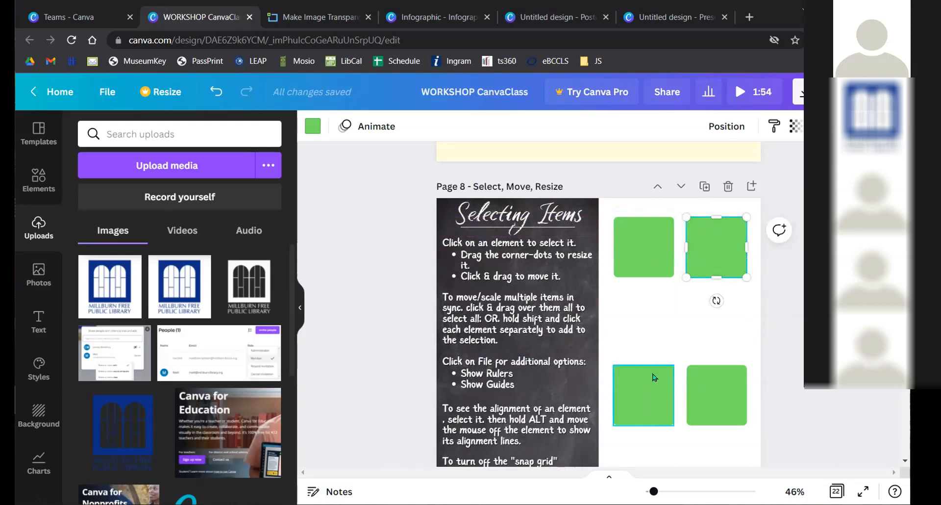
pyautogui.click(653, 395)
pyautogui.moveTo(655, 394); pyautogui.dragTo(653, 338)
pyautogui.moveTo(716, 375); pyautogui.dragTo(713, 331)
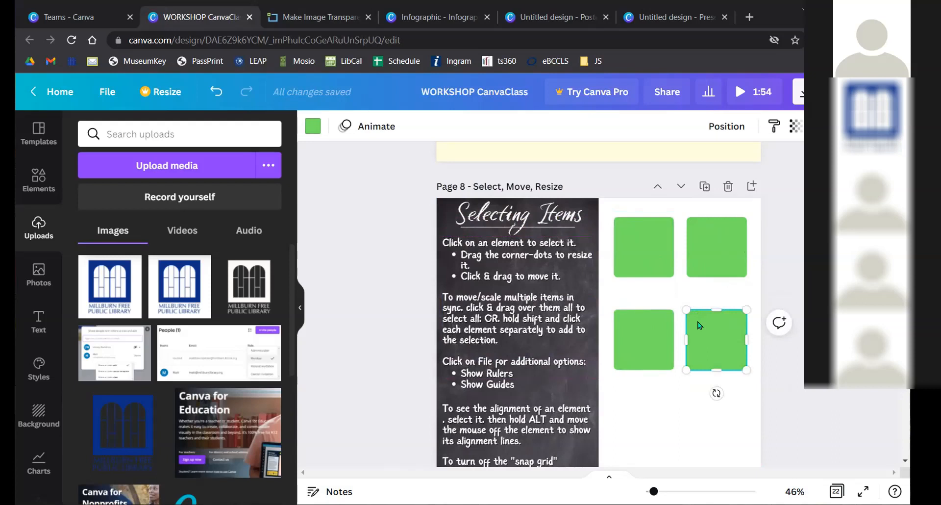
pyautogui.hotkey('ctrl', 'z')
pyautogui.hotkey('ctrl', 'z')
pyautogui.hotkey('ctrl', 'z')
pyautogui.hotkey('ctrl', 'z')
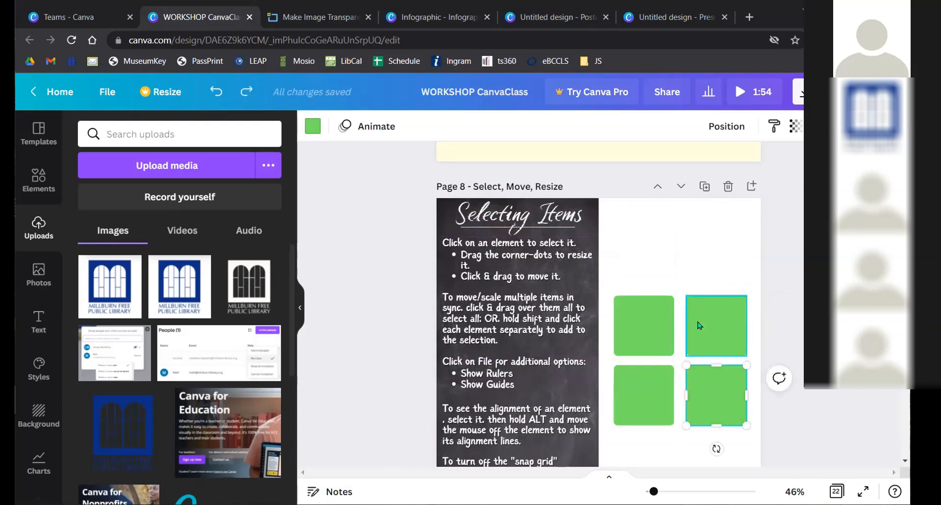
pyautogui.click(714, 228)
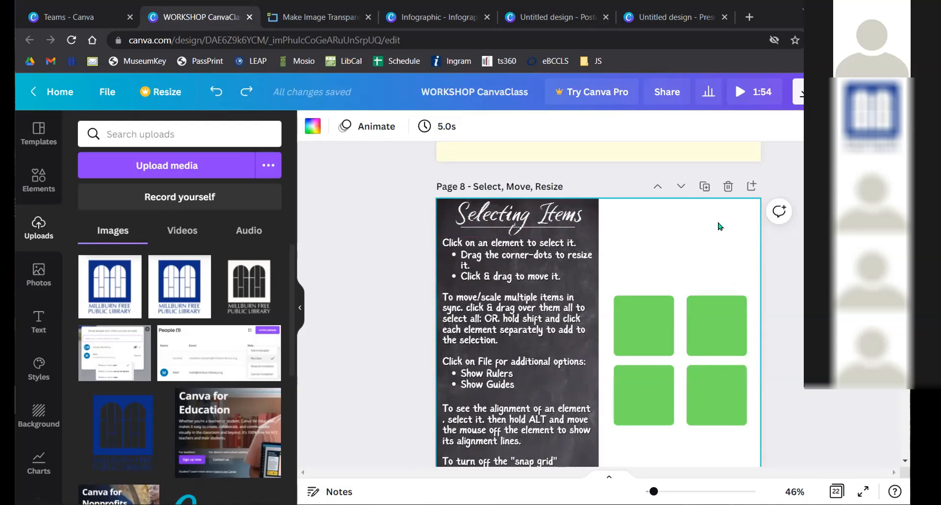
# - Marquee-select all four green squares, drag them up, and undo the move
pyautogui.scroll(-2, 719, 227)
pyautogui.click(783, 228)
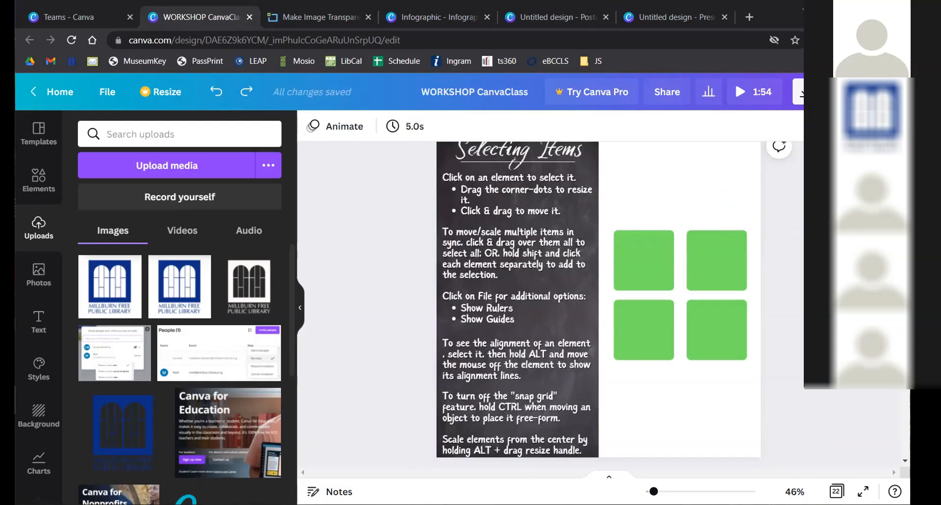
pyautogui.scroll(2, 794, 233)
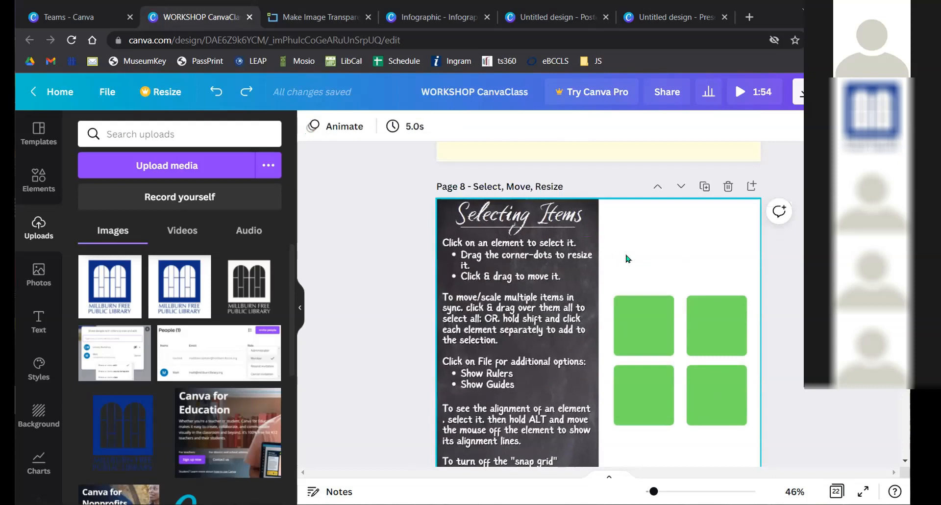
pyautogui.moveTo(630, 237); pyautogui.dragTo(717, 386)
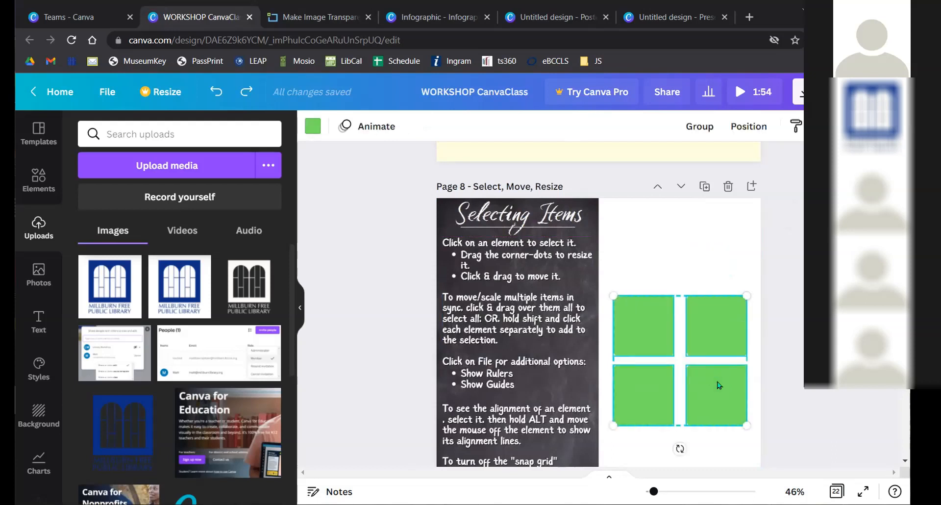
pyautogui.scroll(-1, 746, 403)
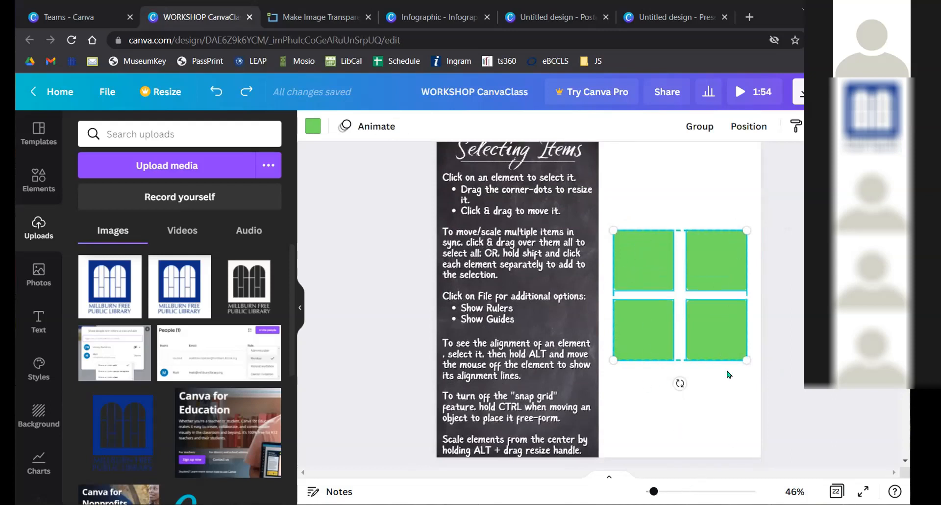
pyautogui.scroll(1, 644, 307)
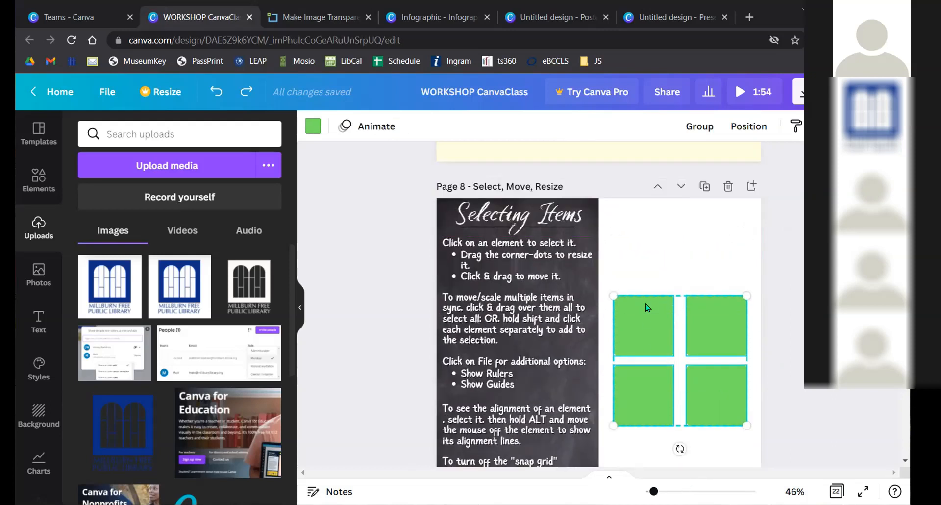
pyautogui.moveTo(647, 309); pyautogui.dragTo(646, 249)
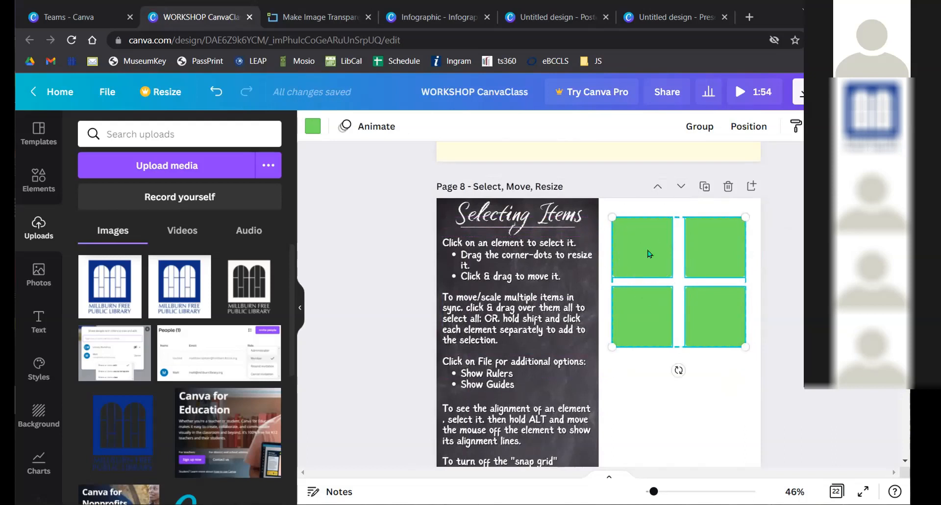
pyautogui.hotkey('ctrl', 'z')
pyautogui.press('Escape')
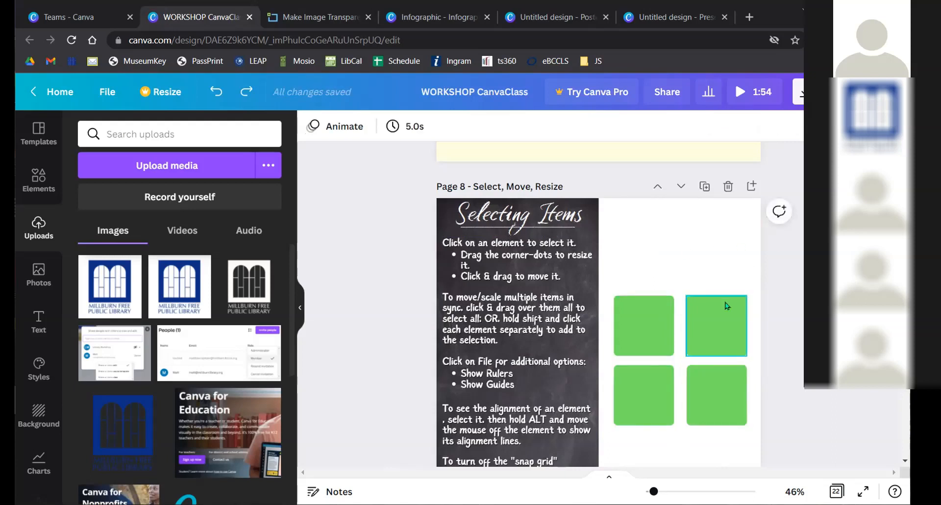
# - Move three shift-selected squares up and undo, then drag all four up together
pyautogui.click(652, 322)
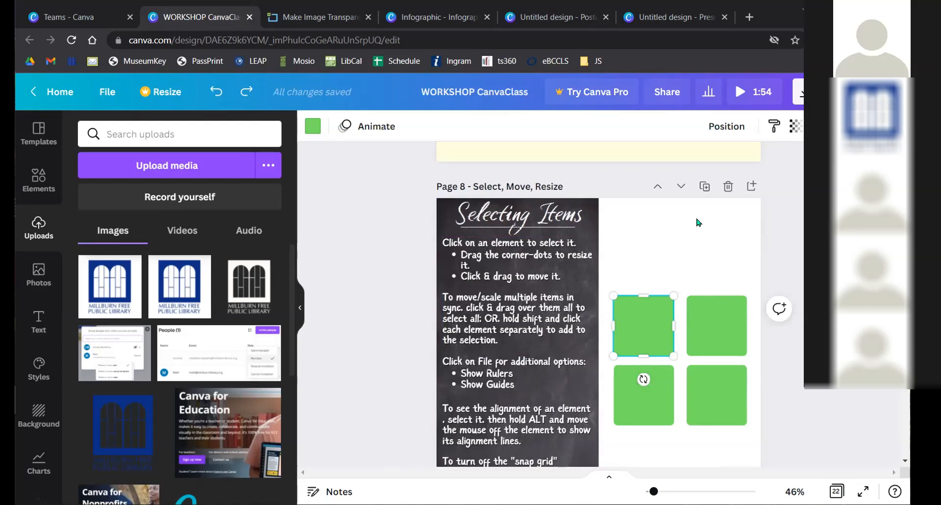
pyautogui.keyDown('shift'); pyautogui.click(730, 313); pyautogui.keyUp('shift')
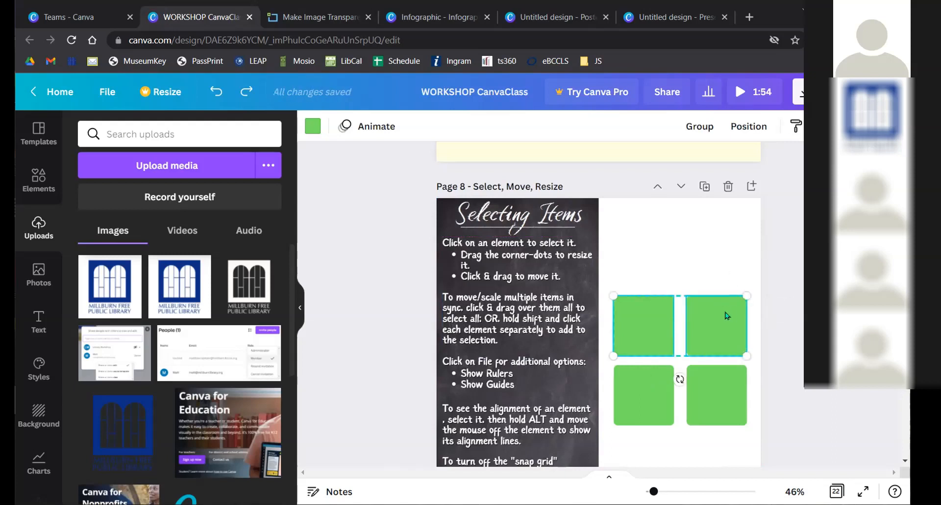
pyautogui.keyDown('shift'); pyautogui.click(660, 389); pyautogui.keyUp('shift')
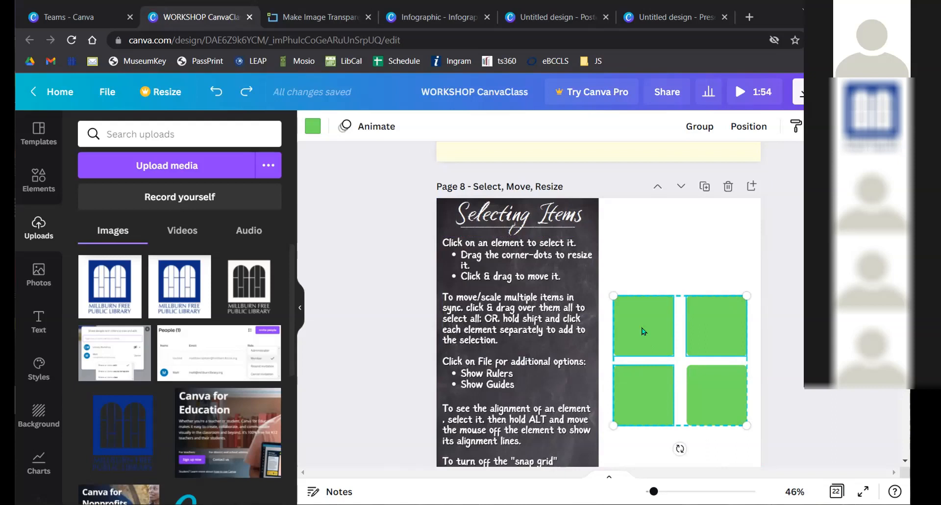
pyautogui.moveTo(641, 327); pyautogui.dragTo(644, 257)
pyautogui.hotkey('ctrl', 'z')
pyautogui.hotkey('ctrl', 'z')
pyautogui.moveTo(706, 339); pyautogui.dragTo(707, 259)
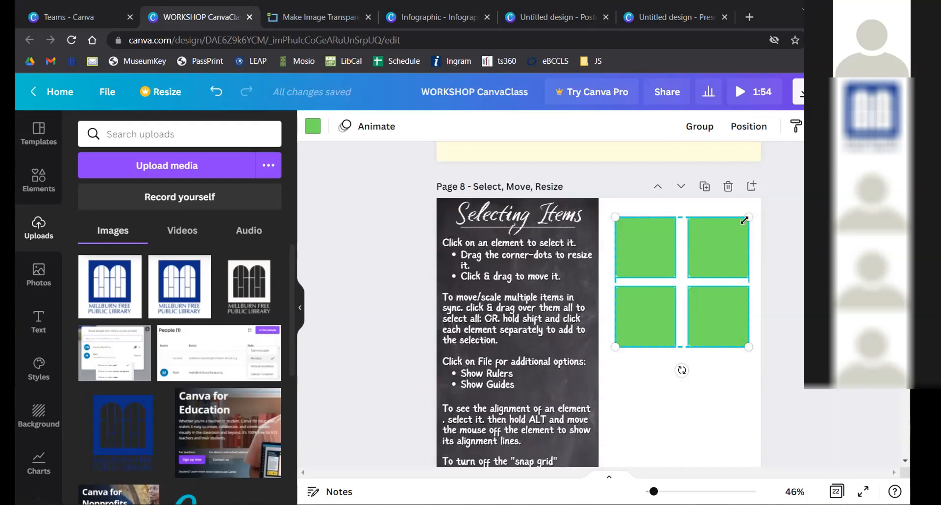
# - Resize and move the four-square group with its corner handles, then undo the changes
pyautogui.moveTo(740, 219)
pyautogui.mouseDown()
pyautogui.moveTo(678, 276)
pyautogui.moveTo(755, 210)
pyautogui.mouseUp()
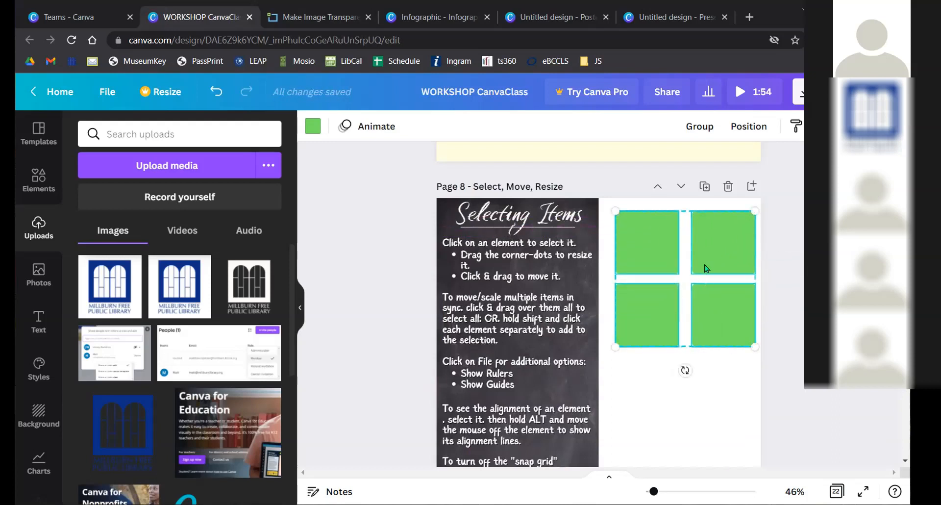
pyautogui.moveTo(712, 259); pyautogui.dragTo(708, 302)
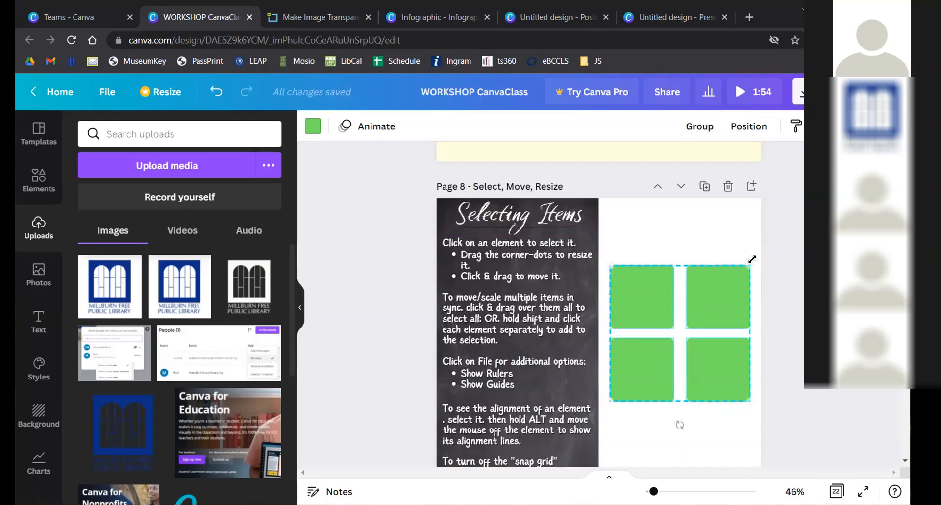
pyautogui.moveTo(750, 265)
pyautogui.mouseDown()
pyautogui.moveTo(677, 332)
pyautogui.moveTo(745, 269)
pyautogui.moveTo(712, 284)
pyautogui.moveTo(743, 261)
pyautogui.moveTo(656, 354)
pyautogui.moveTo(748, 266)
pyautogui.mouseUp()
pyautogui.moveTo(704, 312); pyautogui.dragTo(691, 323)
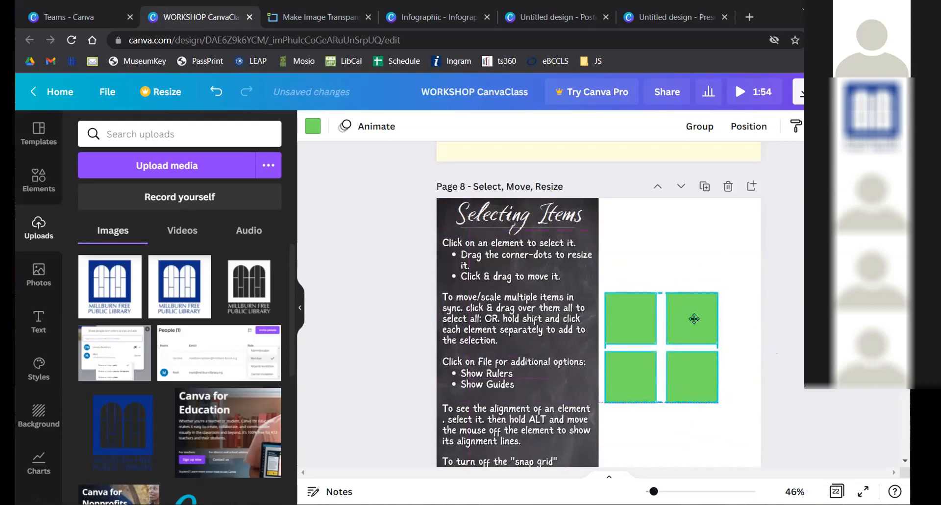
pyautogui.moveTo(719, 292); pyautogui.dragTo(757, 263)
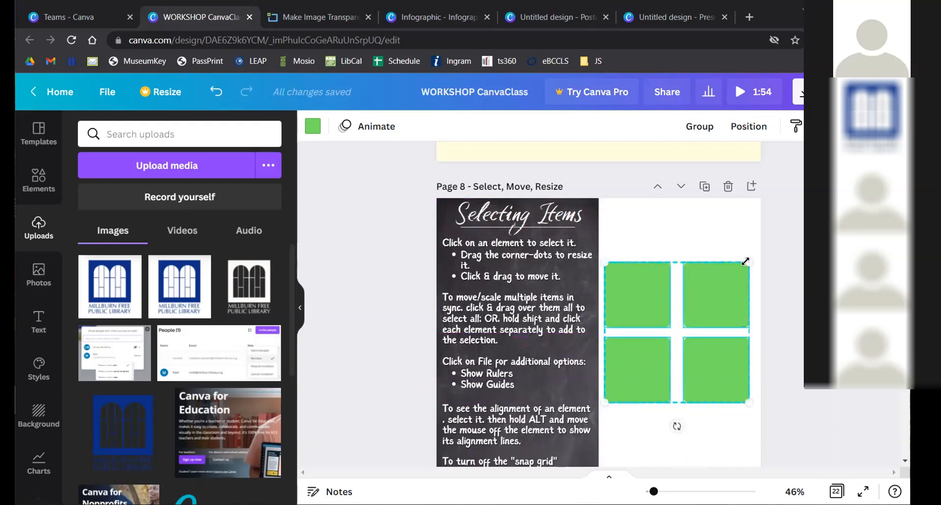
pyautogui.moveTo(746, 262); pyautogui.dragTo(731, 275)
pyautogui.moveTo(712, 299); pyautogui.dragTo(663, 342)
pyautogui.moveTo(631, 383); pyautogui.dragTo(747, 290)
pyautogui.moveTo(614, 273)
pyautogui.mouseDown()
pyautogui.moveTo(691, 347)
pyautogui.moveTo(624, 259)
pyautogui.moveTo(618, 269)
pyautogui.mouseUp()
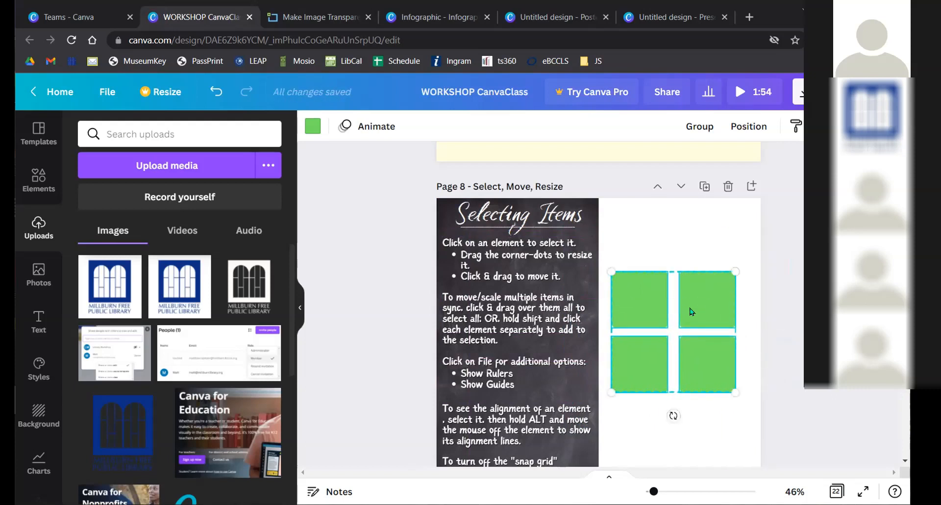
pyautogui.moveTo(702, 315); pyautogui.dragTo(715, 325)
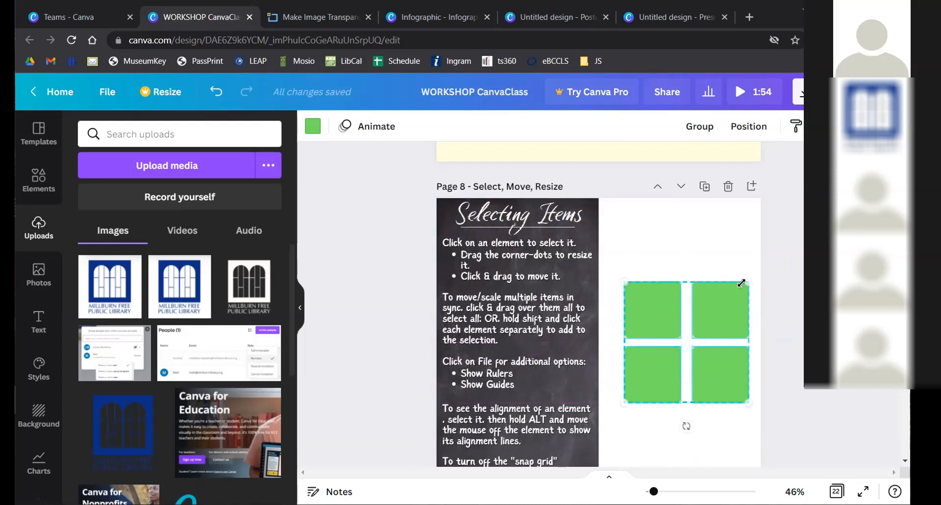
pyautogui.moveTo(740, 286); pyautogui.dragTo(689, 323)
pyautogui.moveTo(664, 351); pyautogui.dragTo(697, 311)
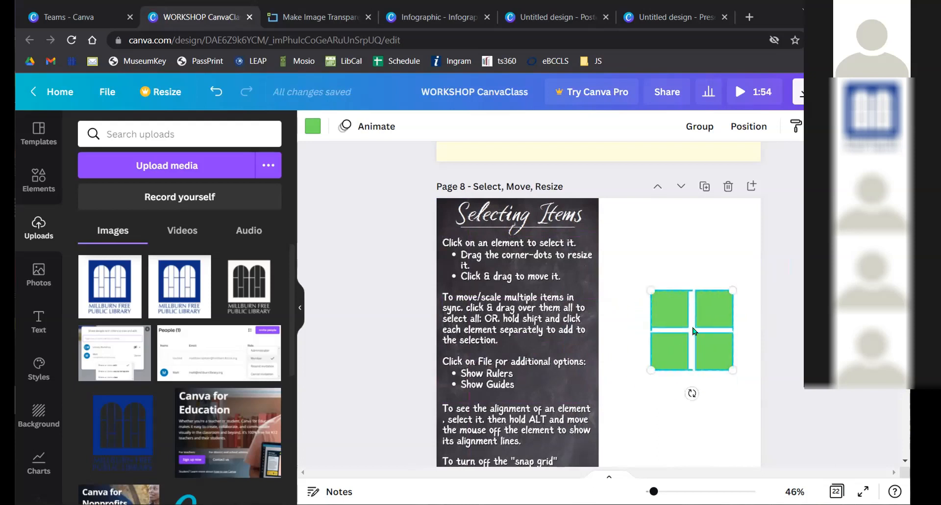
pyautogui.hotkey('ctrl', 'z')
pyautogui.hotkey('ctrl', 'z')
pyautogui.hotkey('ctrl', 'z')
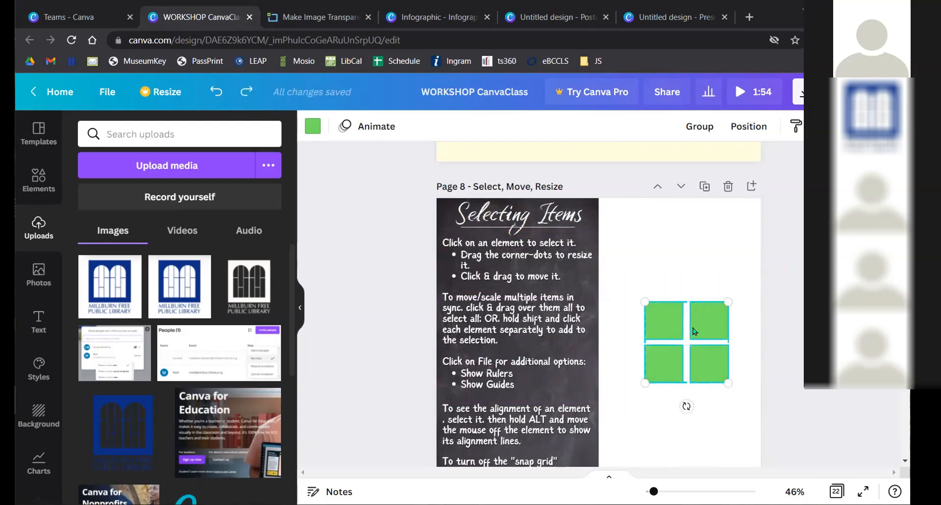
# - Reselect and enlarge the four squares, shift them down-right, then drag the top-left square alone
pyautogui.click(758, 232)
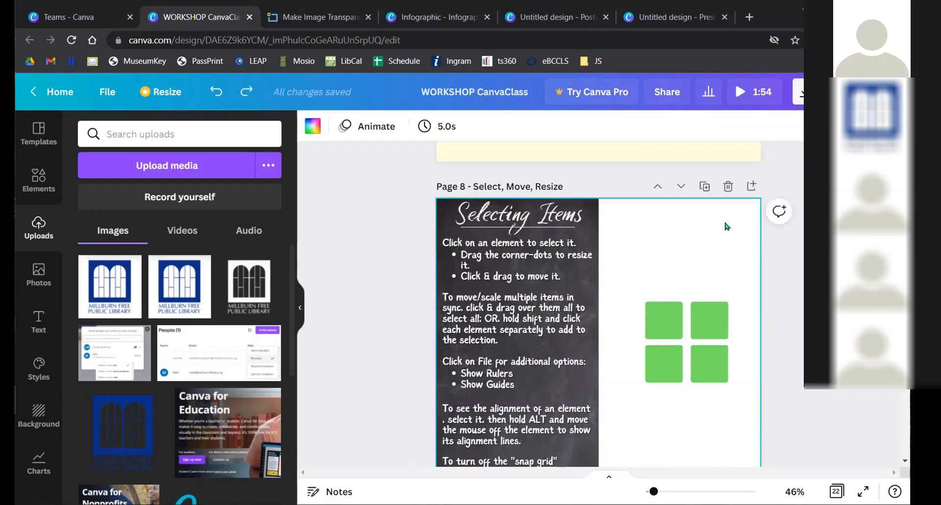
pyautogui.scroll(-1, 706, 224)
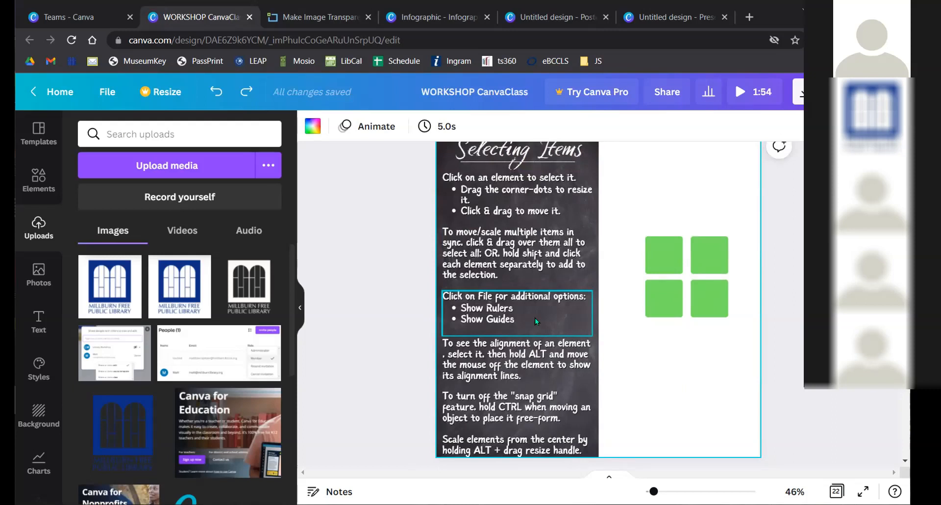
pyautogui.moveTo(636, 206); pyautogui.dragTo(733, 321)
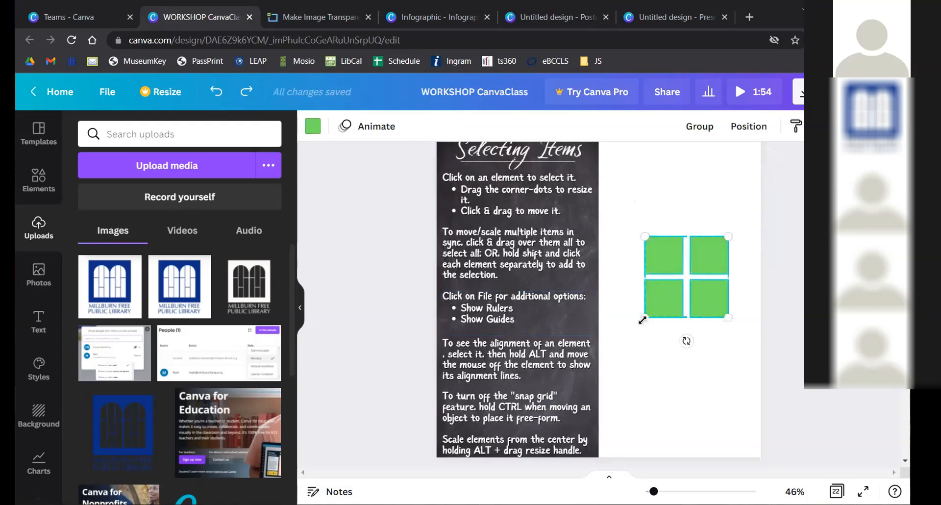
pyautogui.moveTo(640, 322); pyautogui.dragTo(627, 335)
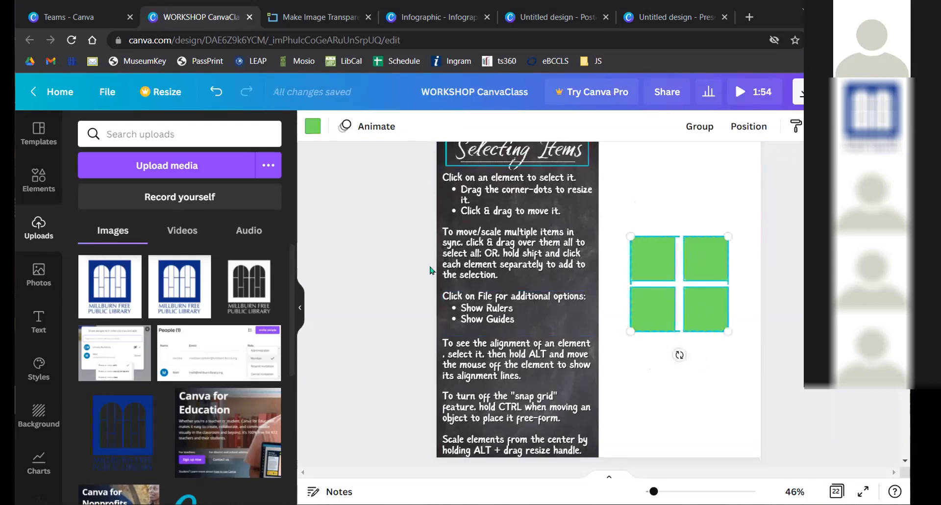
pyautogui.click(673, 188)
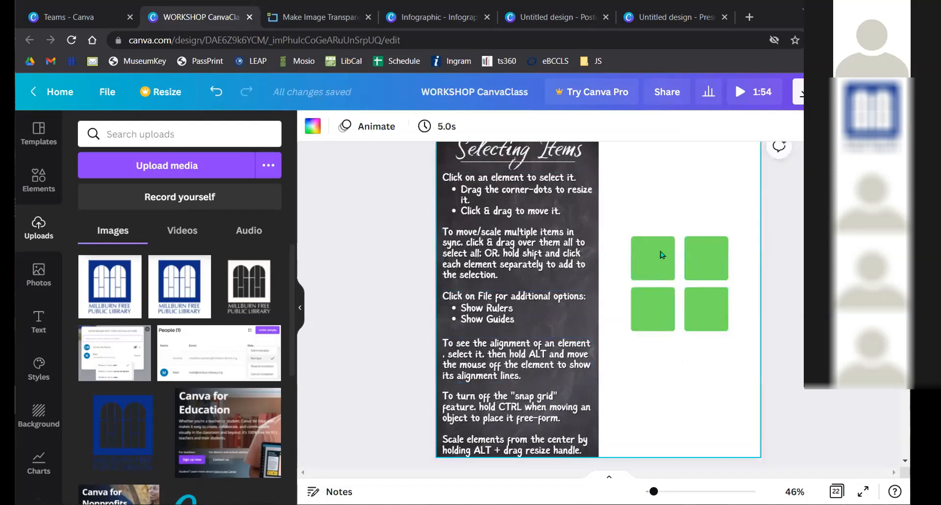
pyautogui.moveTo(628, 212); pyautogui.dragTo(706, 301)
pyautogui.moveTo(628, 236); pyautogui.dragTo(603, 216)
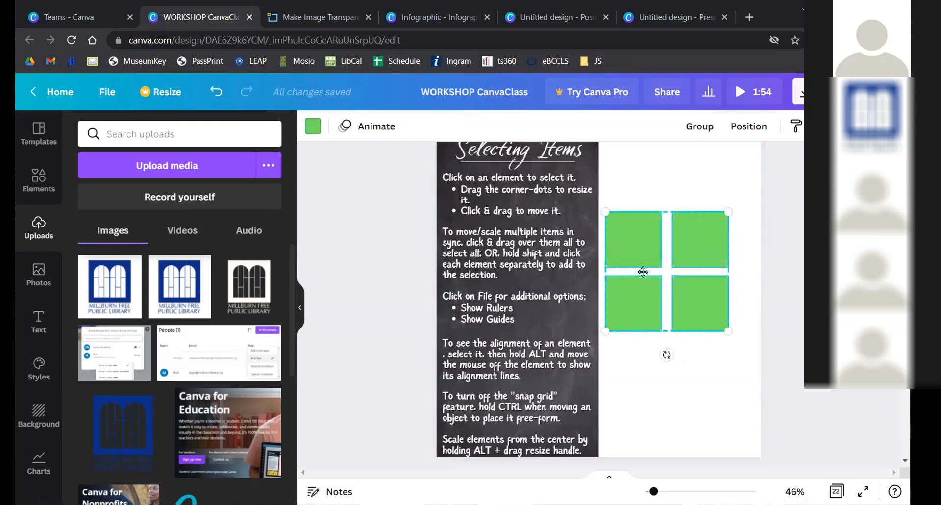
pyautogui.moveTo(643, 272); pyautogui.dragTo(662, 313)
pyautogui.click(659, 232)
pyautogui.moveTo(660, 283)
pyautogui.mouseDown()
pyautogui.moveTo(640, 246)
pyautogui.moveTo(643, 221)
pyautogui.moveTo(655, 215)
pyautogui.moveTo(647, 233)
pyautogui.moveTo(655, 215)
pyautogui.moveTo(671, 210)
pyautogui.moveTo(632, 219)
pyautogui.moveTo(672, 219)
pyautogui.moveTo(643, 218)
pyautogui.moveTo(665, 252)
pyautogui.moveTo(647, 267)
pyautogui.moveTo(667, 289)
pyautogui.mouseUp()
# - Undo the top-left square's move to restore the 2×2 grid, and zoom back to 46%
pyautogui.keyDown('ctrl'); pyautogui.scroll(5, 593, 480); pyautogui.keyUp('ctrl')
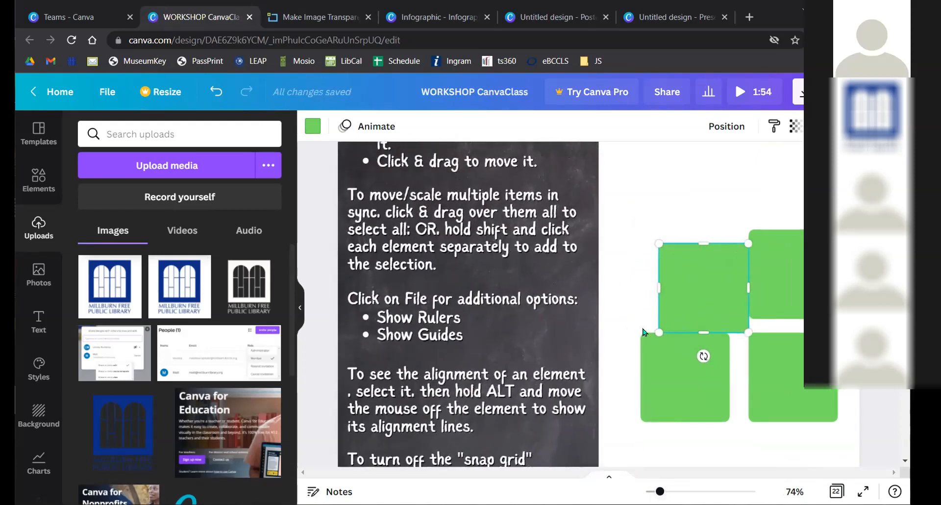
pyautogui.click(643, 232)
pyautogui.moveTo(699, 278); pyautogui.dragTo(705, 224)
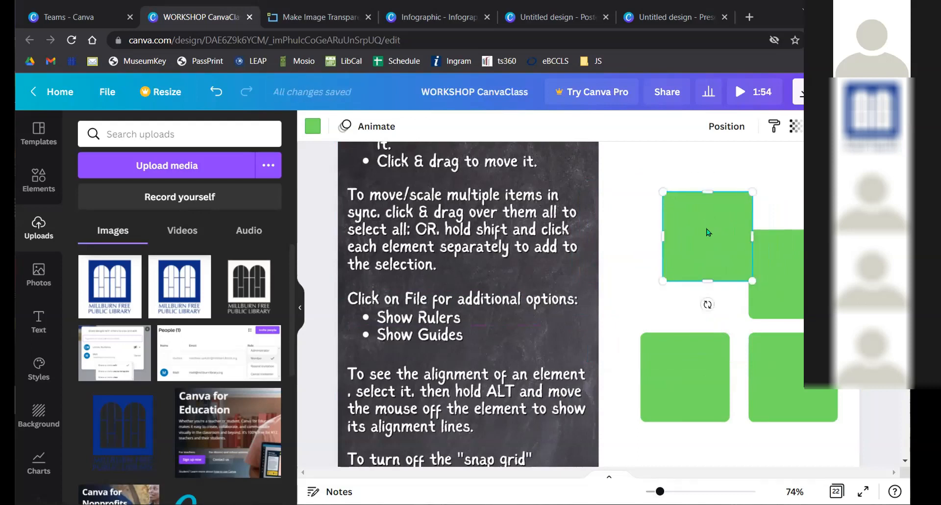
pyautogui.hotkey('ctrl', 'z')
pyautogui.hotkey('ctrl', 'z')
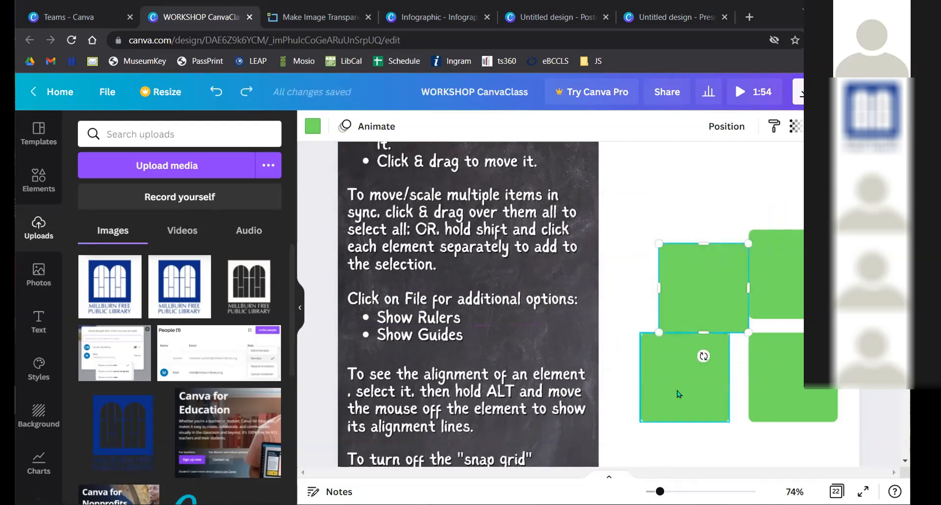
pyautogui.moveTo(660, 491); pyautogui.dragTo(654, 492)
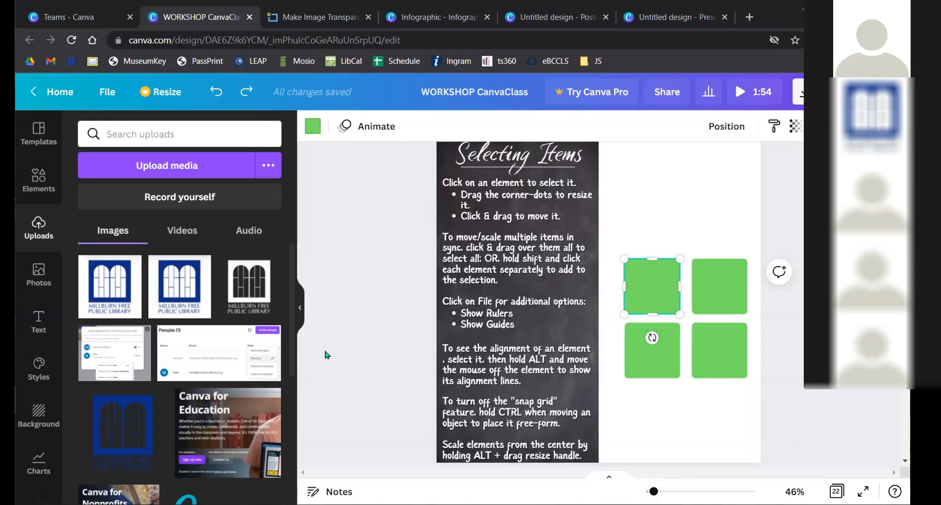
# - Try rotating the four green squares 26°, undo it, then select the top-left square
pyautogui.moveTo(652, 214); pyautogui.dragTo(716, 333)
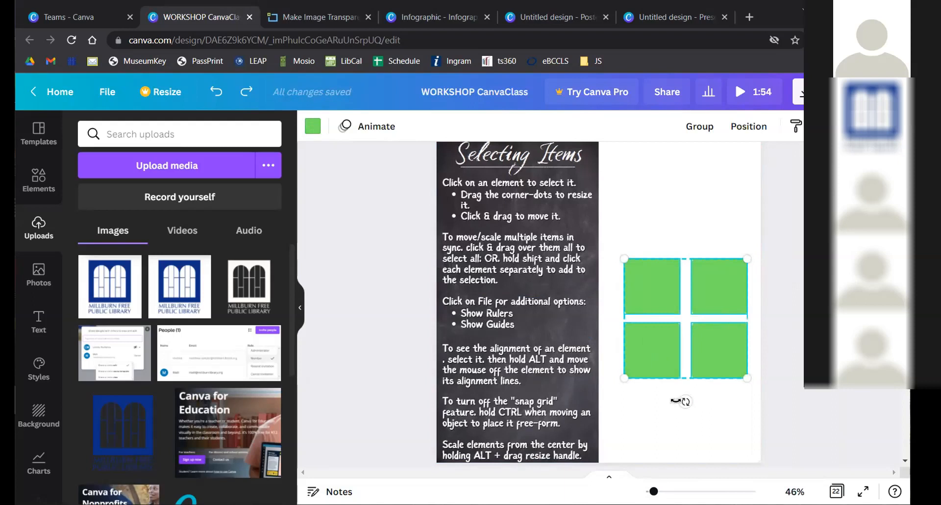
pyautogui.moveTo(713, 403); pyautogui.dragTo(663, 392)
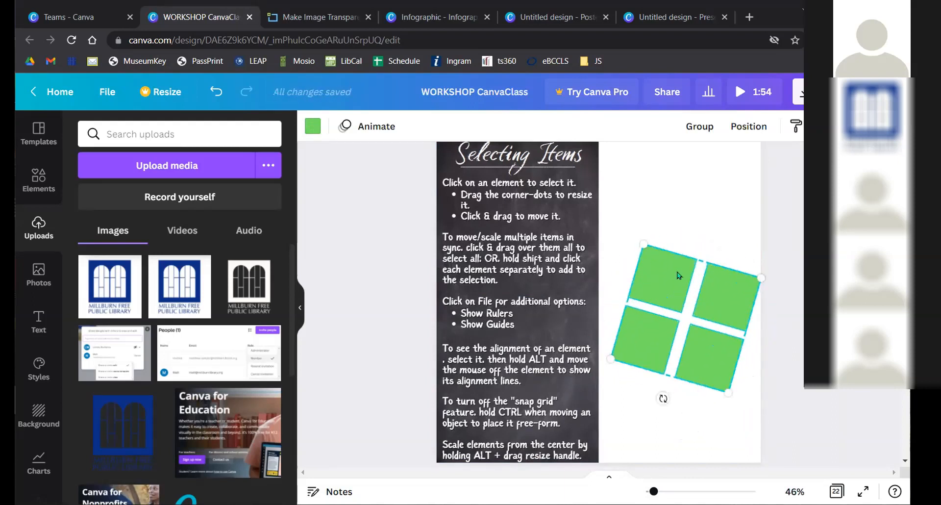
pyautogui.click(682, 199)
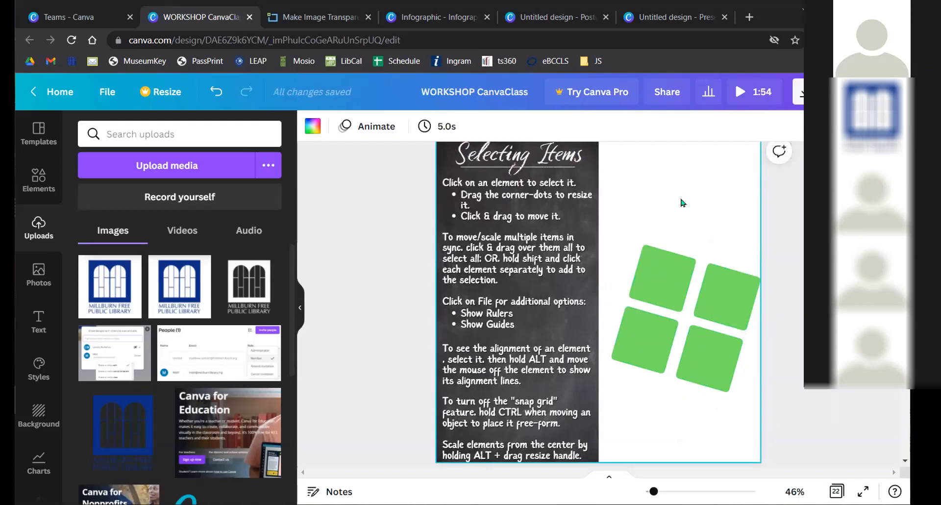
pyautogui.hotkey('ctrl', 'z')
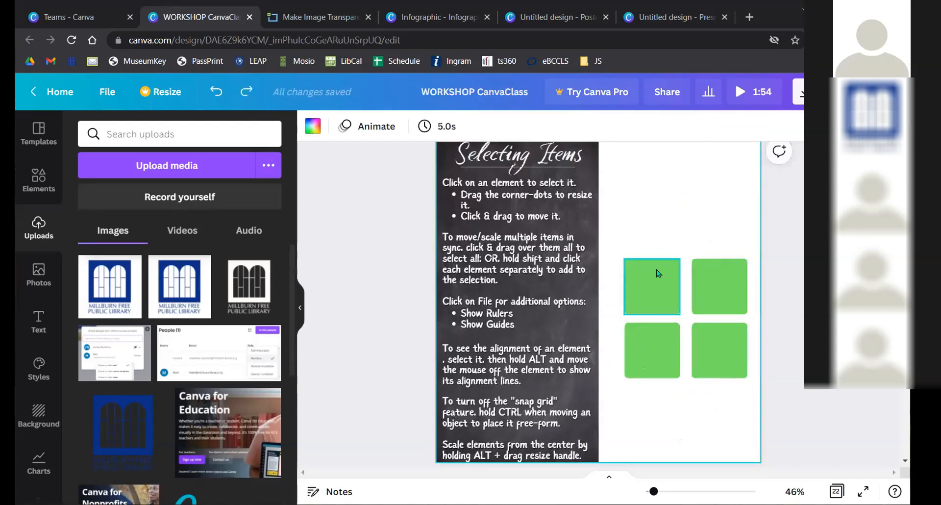
pyautogui.click(658, 273)
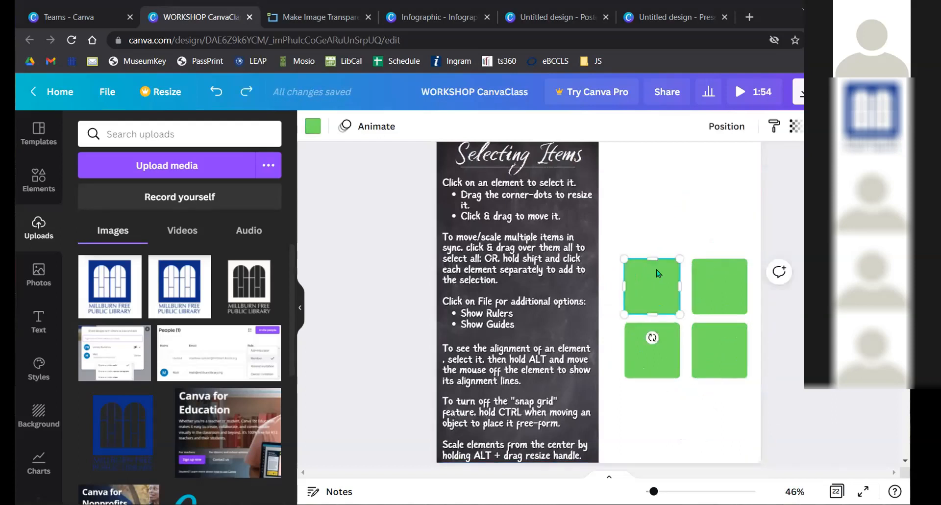
pyautogui.click(306, 128)
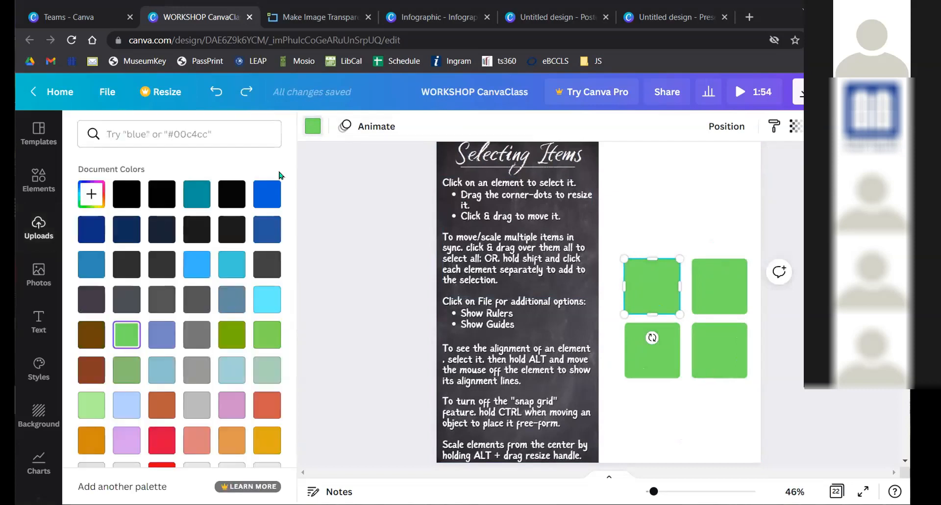
pyautogui.click(196, 264)
pyautogui.click(647, 206)
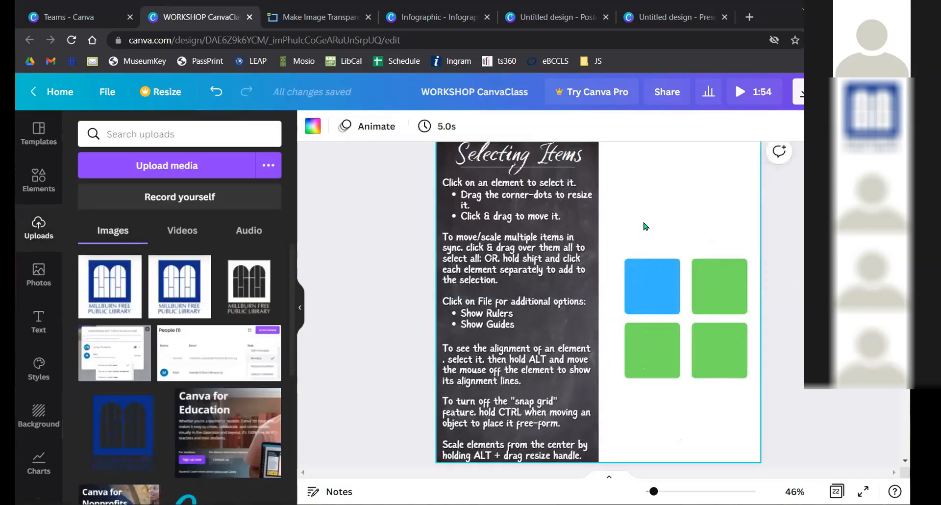
pyautogui.moveTo(707, 343); pyautogui.dragTo(750, 381)
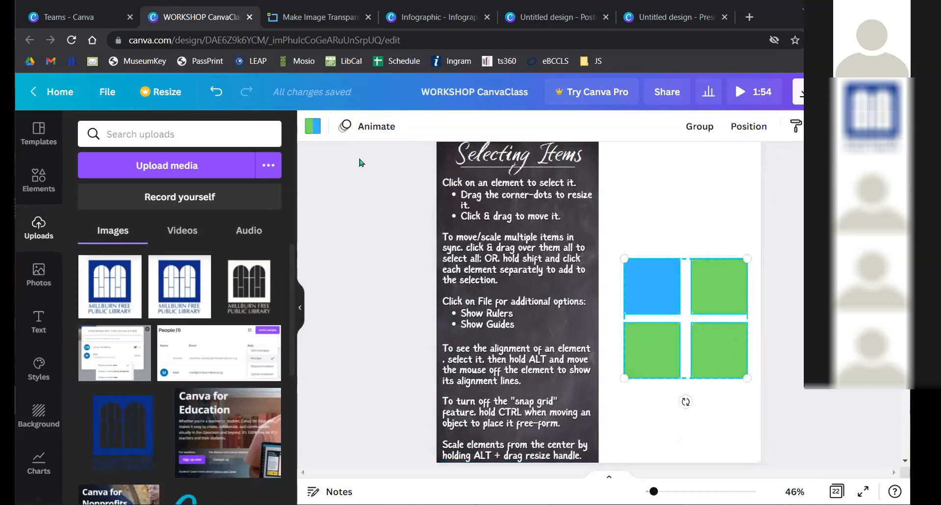
pyautogui.click(673, 215)
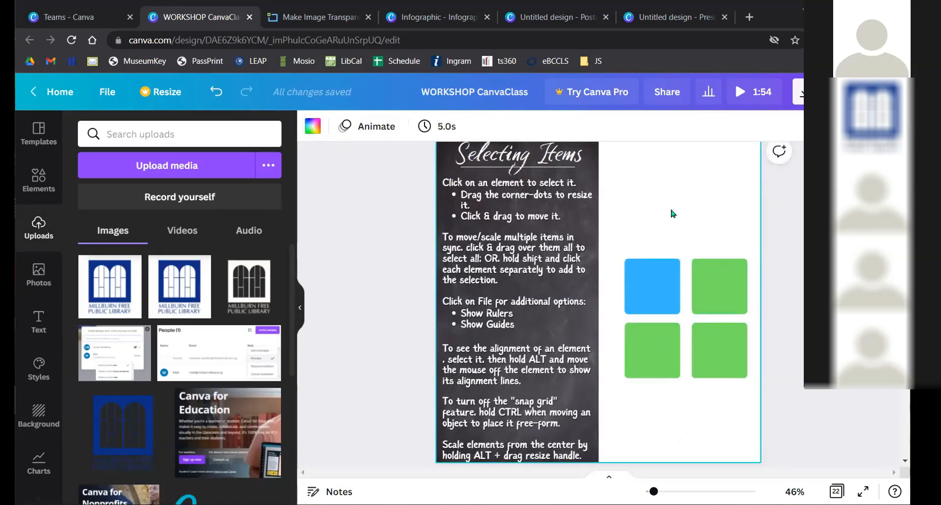
pyautogui.hotkey('ctrl', 'z')
pyautogui.moveTo(637, 230); pyautogui.dragTo(750, 381)
pyautogui.click(318, 132)
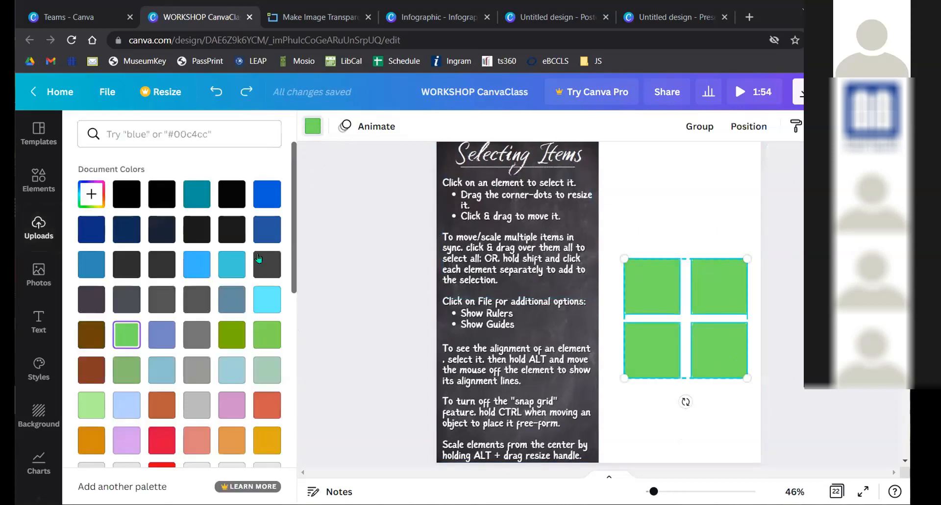
pyautogui.click(233, 262)
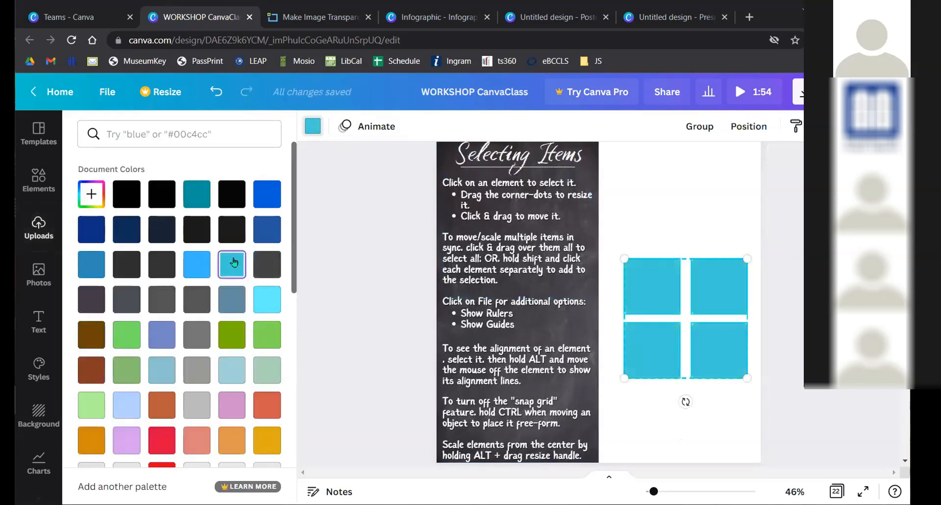
pyautogui.hotkey('ctrl', 'z')
pyautogui.press('Escape')
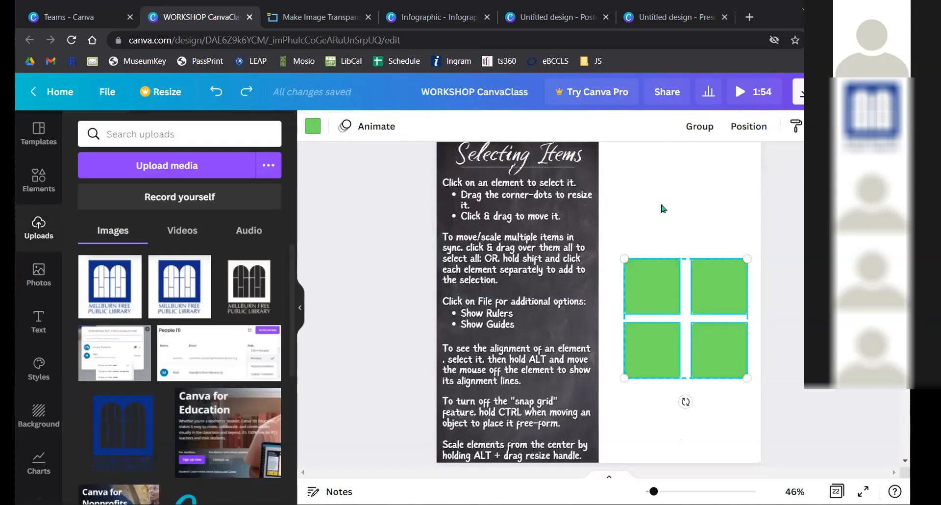
pyautogui.click(656, 286)
pyautogui.click(314, 128)
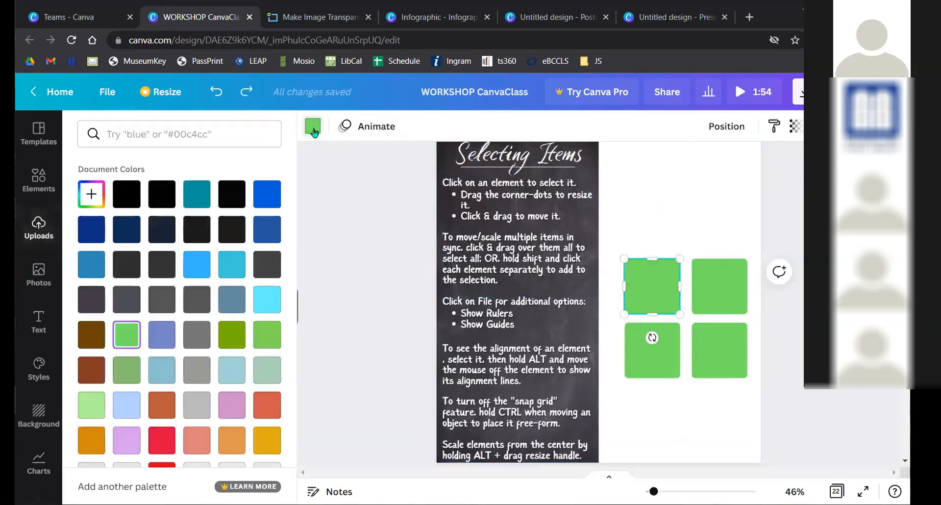
pyautogui.click(267, 194)
pyautogui.press('Escape')
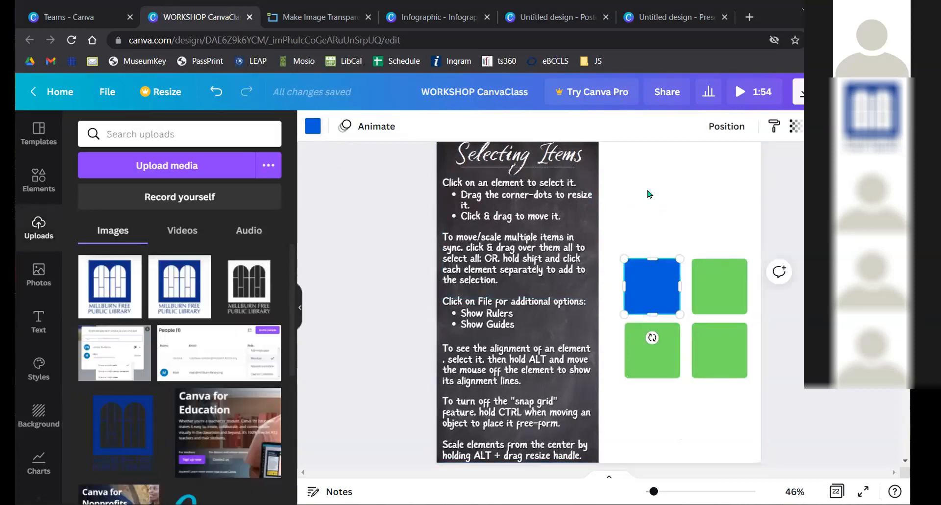
pyautogui.click(649, 194)
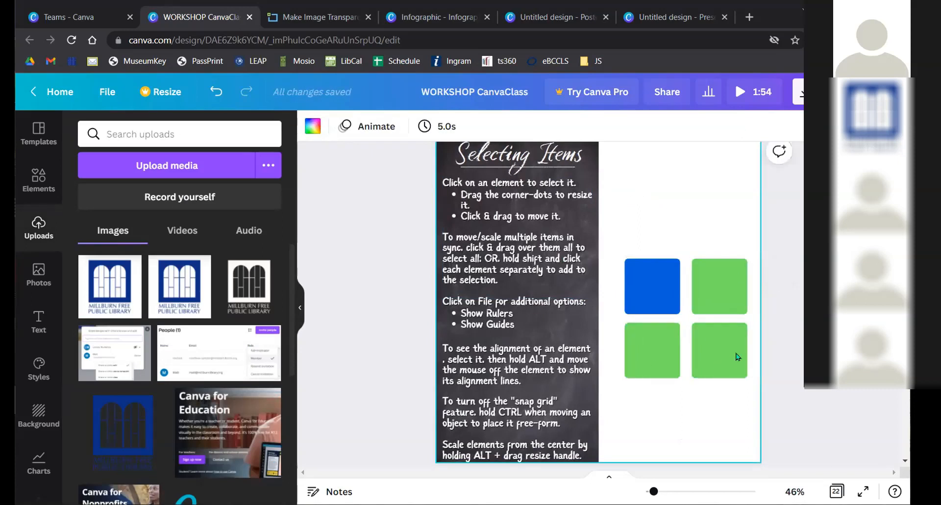
pyautogui.click(638, 282)
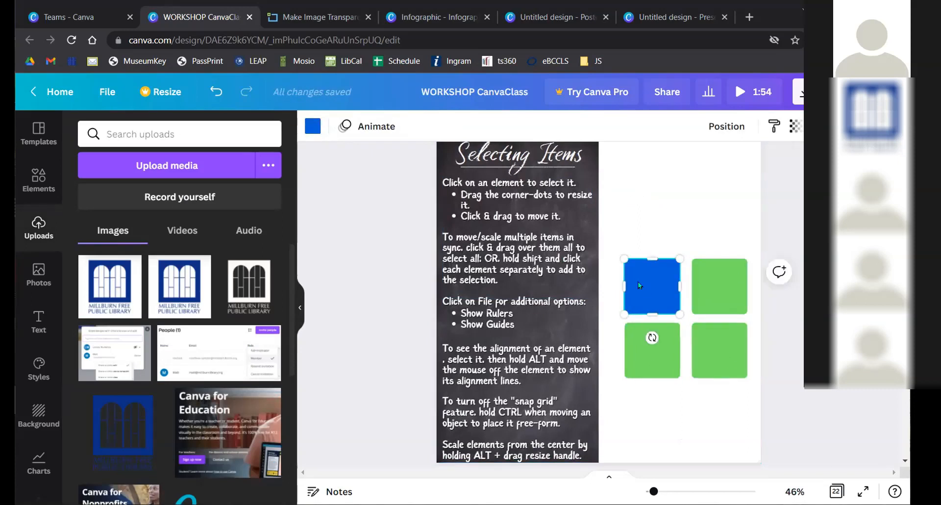
pyautogui.click(775, 128)
pyautogui.click(724, 283)
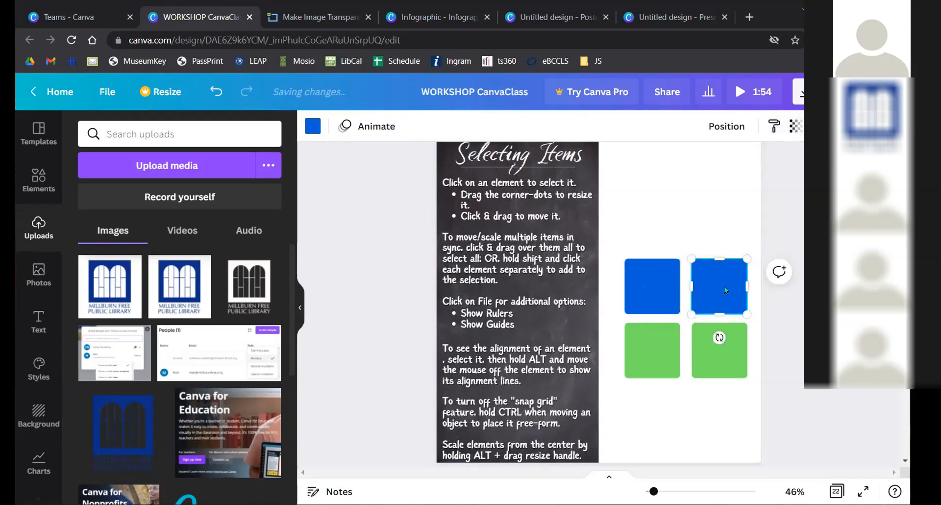
pyautogui.click(652, 284)
pyautogui.click(774, 126)
pyautogui.click(646, 343)
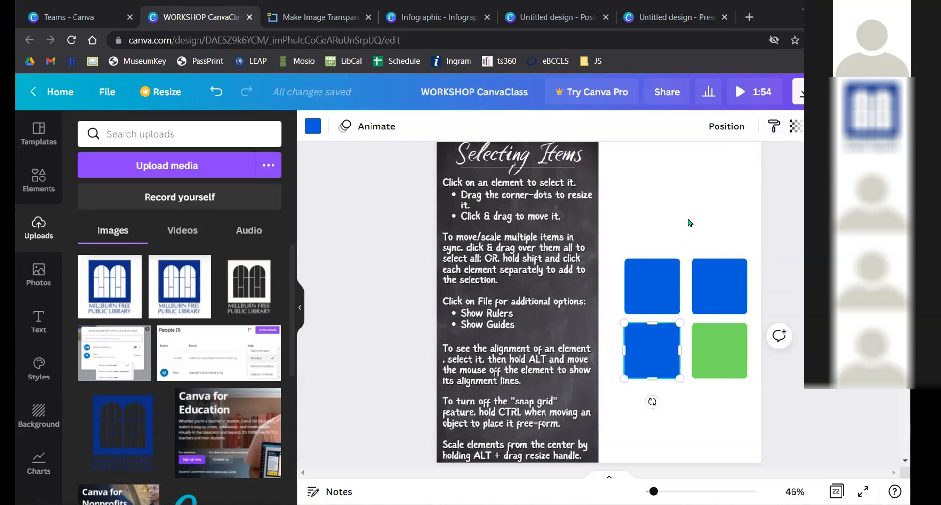
pyautogui.click(689, 205)
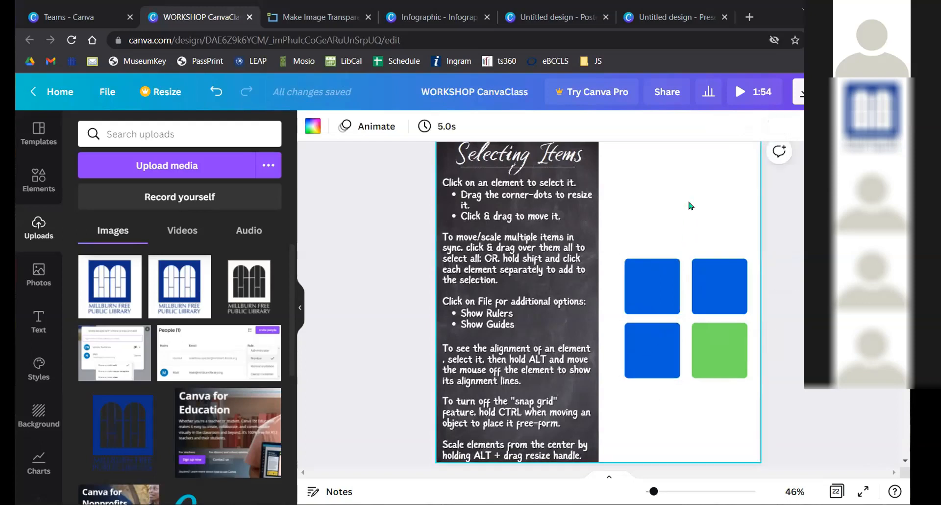
pyautogui.hotkey('ctrl', 'z')
pyautogui.hotkey('ctrl', 'z')
pyautogui.hotkey('ctrl', 'z')
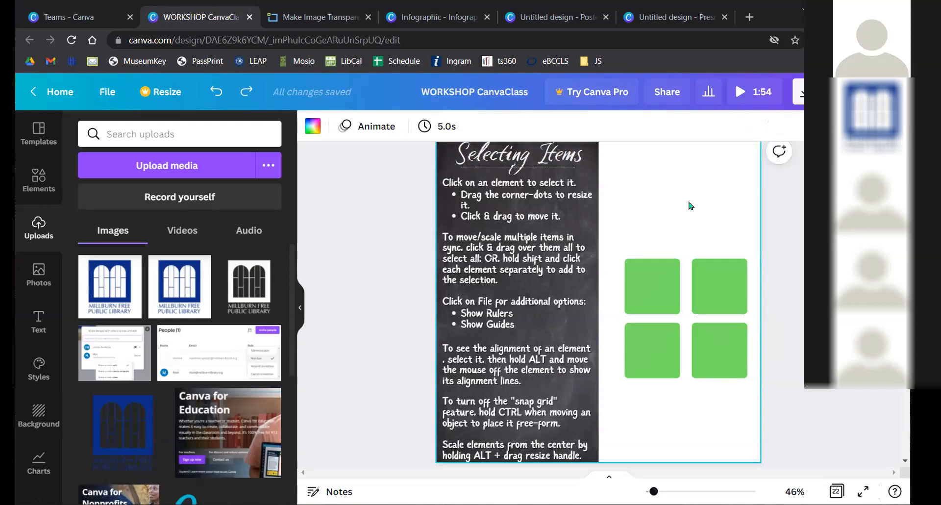
pyautogui.click(653, 282)
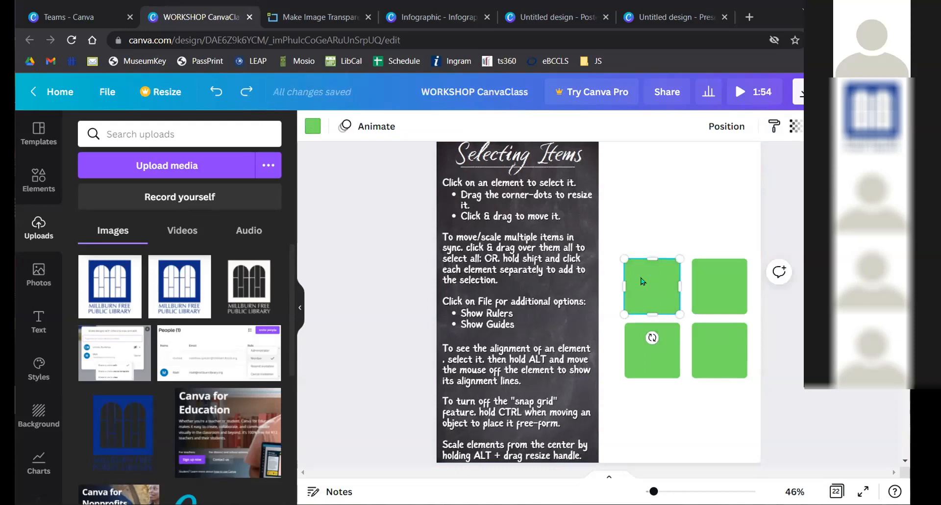
pyautogui.click(314, 128)
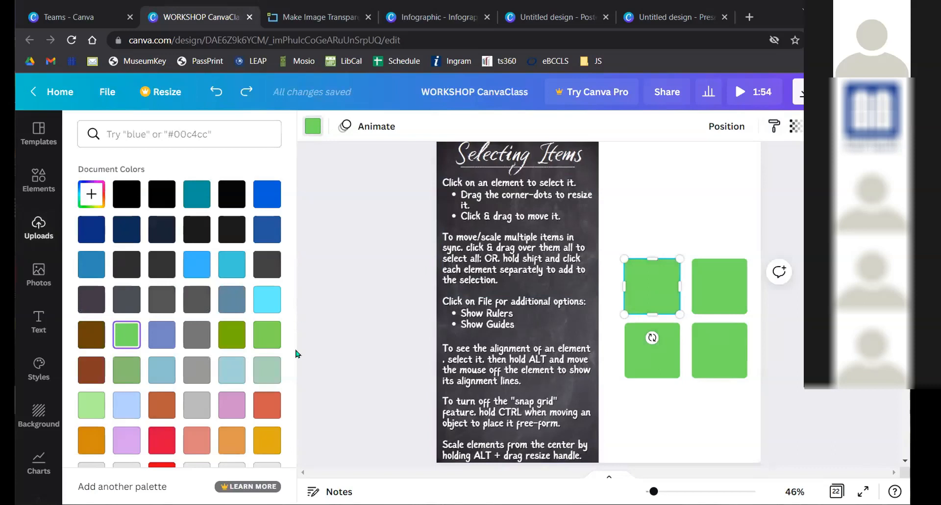
pyautogui.click(267, 405)
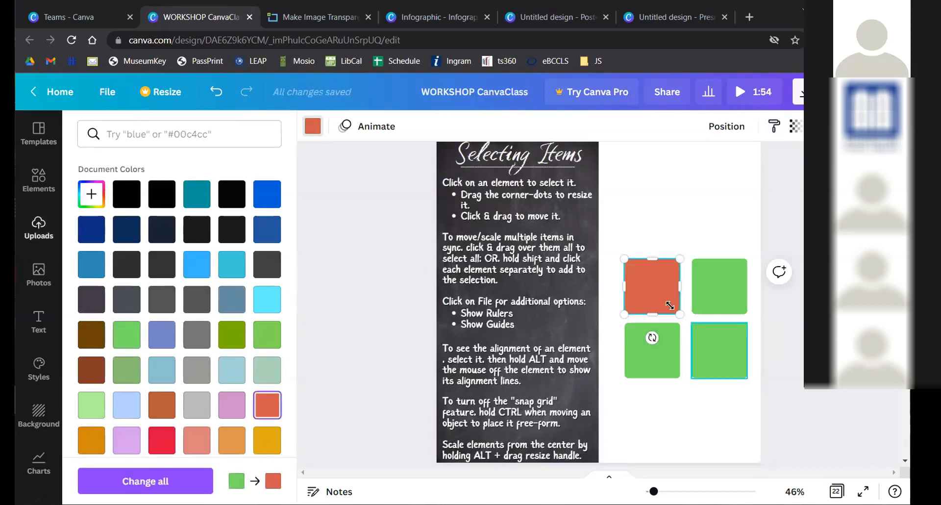
pyautogui.click(180, 483)
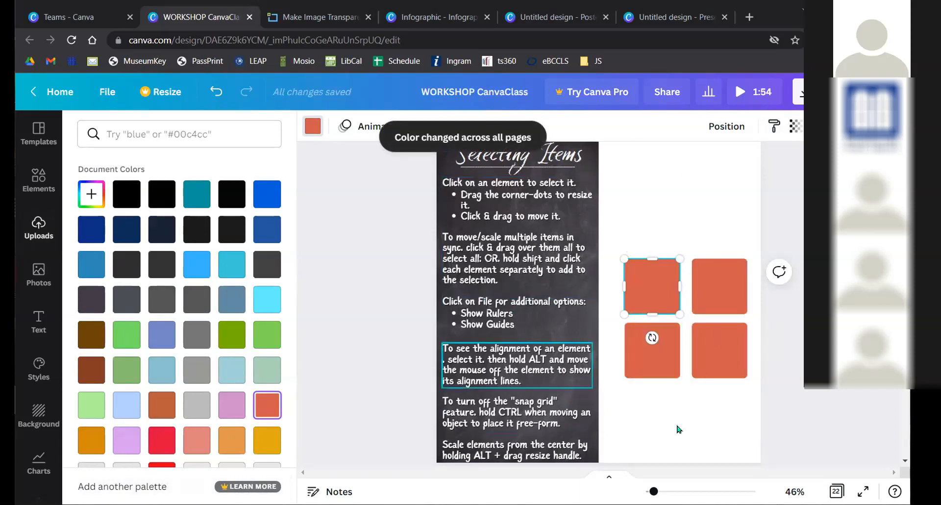
pyautogui.hotkey('ctrl', 'z')
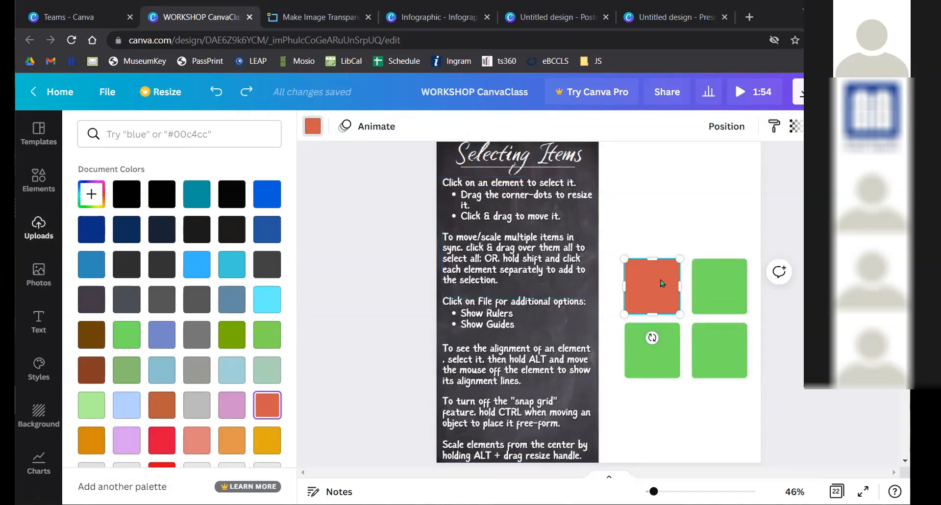
pyautogui.hotkey('ctrl', 'z')
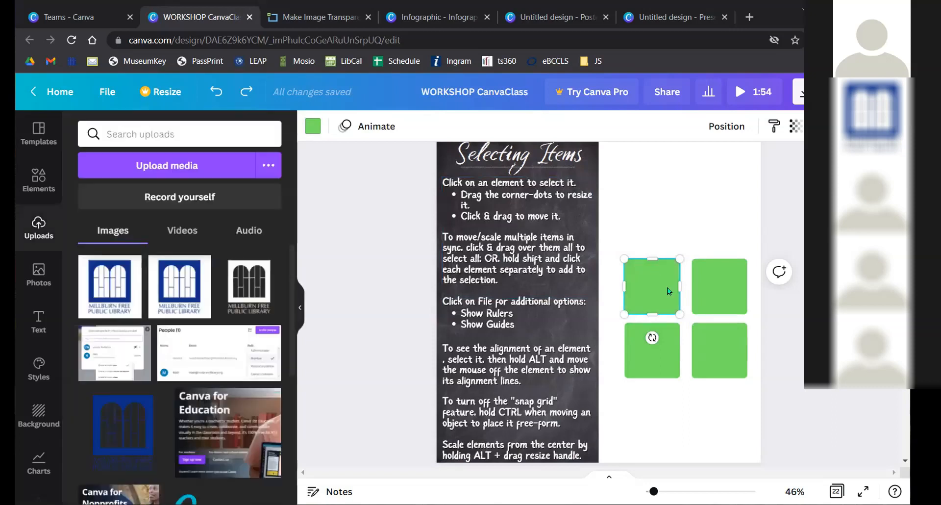
pyautogui.click(312, 126)
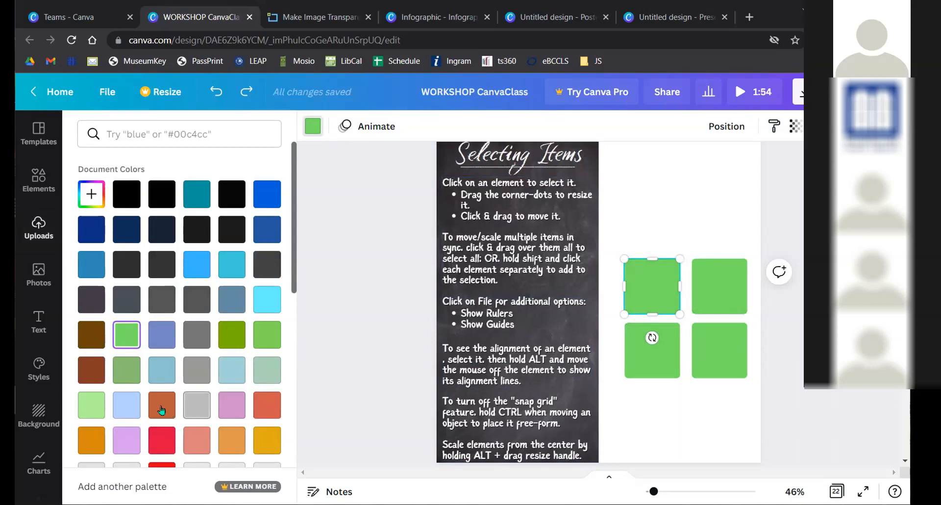
pyautogui.click(133, 405)
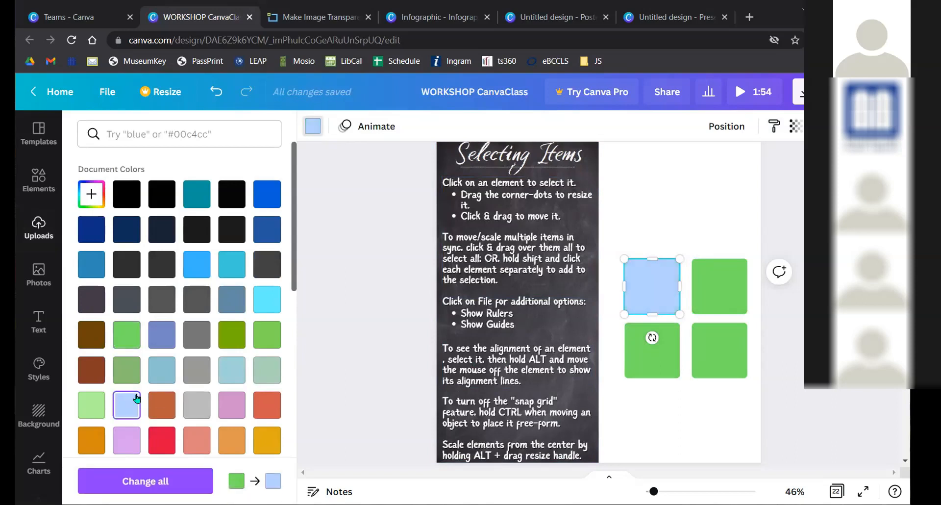
pyautogui.click(164, 479)
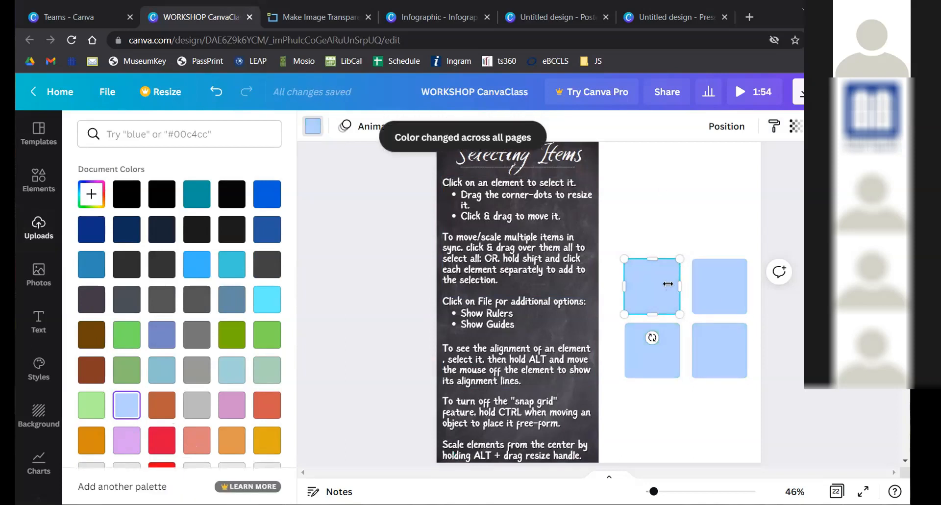
pyautogui.press('Escape')
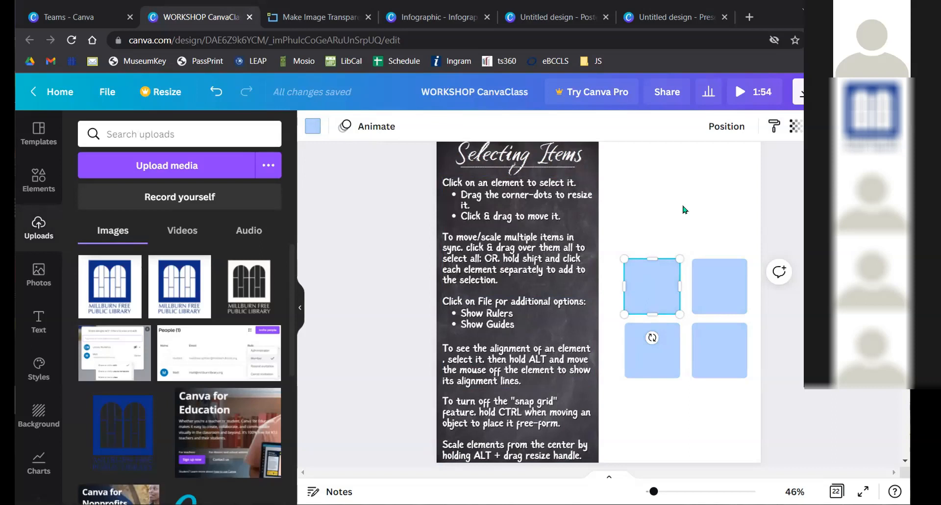
pyautogui.hotkey('ctrl', 'z')
pyautogui.hotkey('ctrl', 'z')
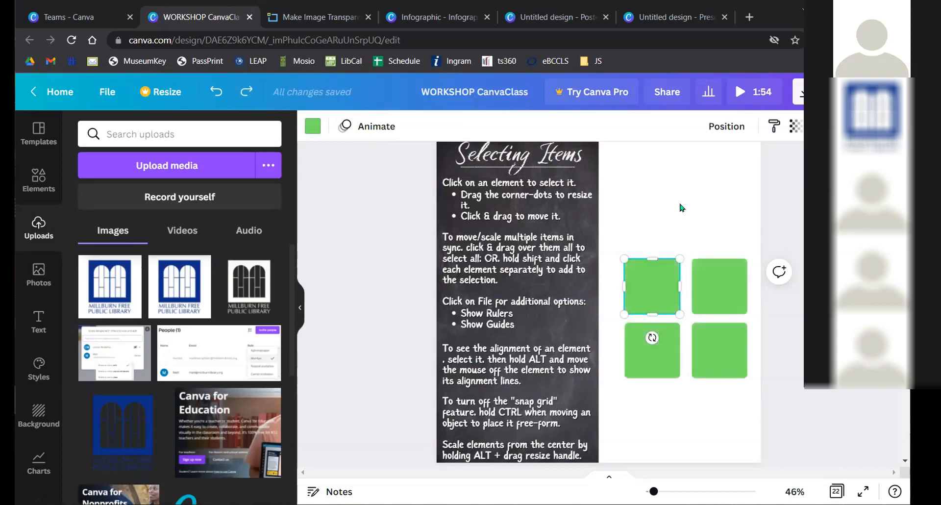
# - Paste the green square onto Page 9 and drag it to the NEW ARRIVAL heading's right end
pyautogui.scroll(-5, 669, 201)
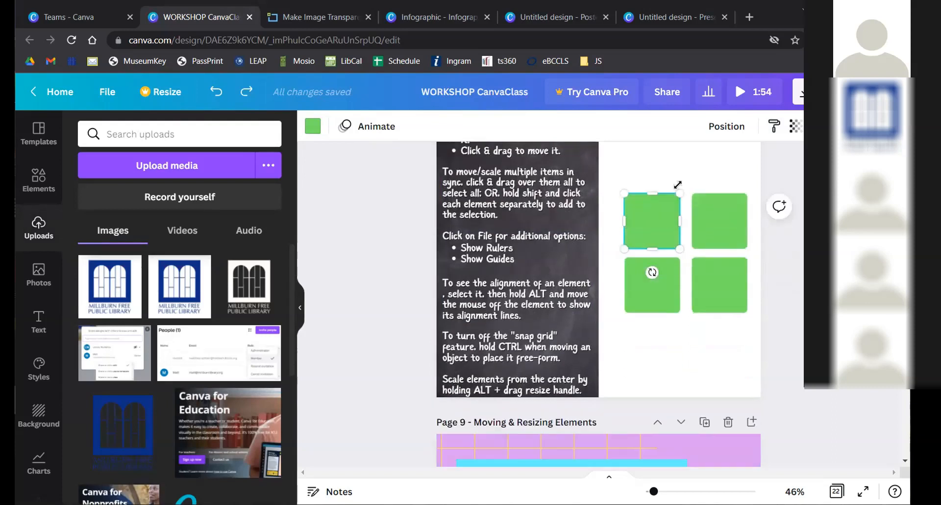
pyautogui.scroll(-4, 714, 351)
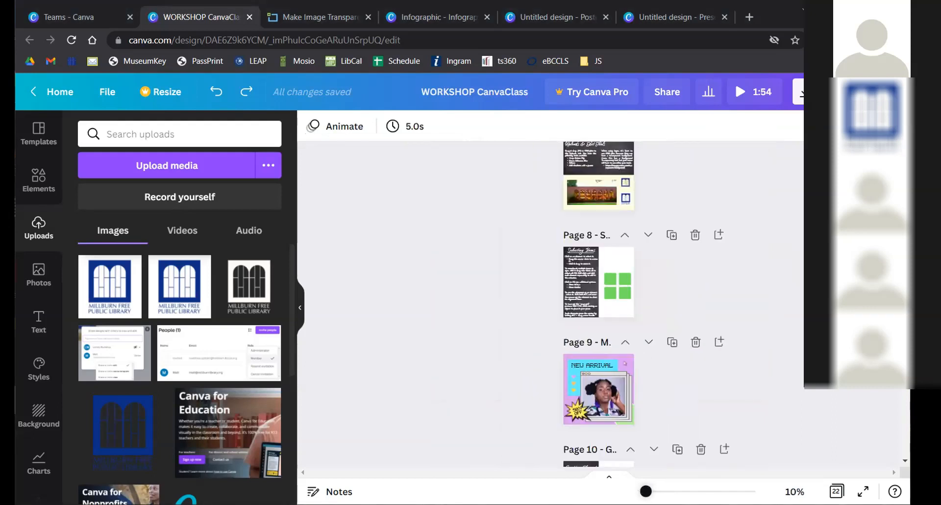
pyautogui.click(663, 295)
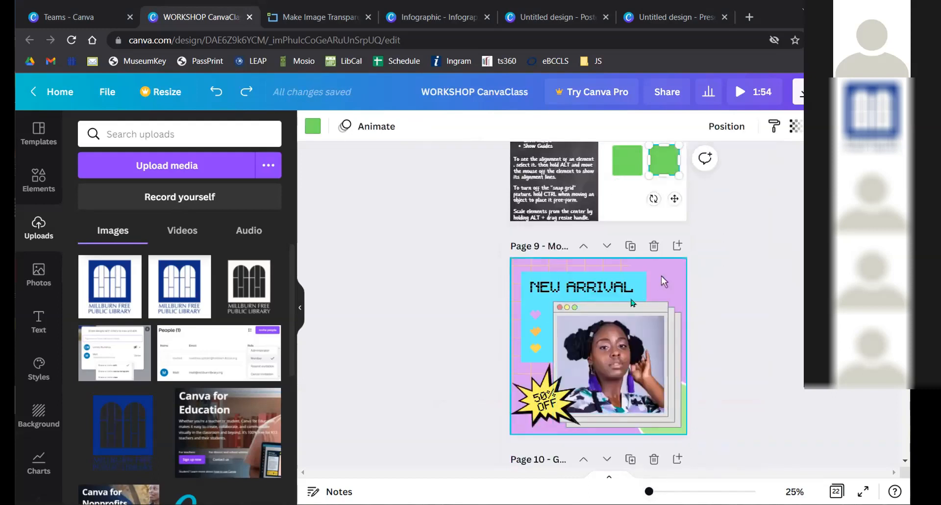
pyautogui.click(680, 283)
pyautogui.hotkey('ctrl', 'v')
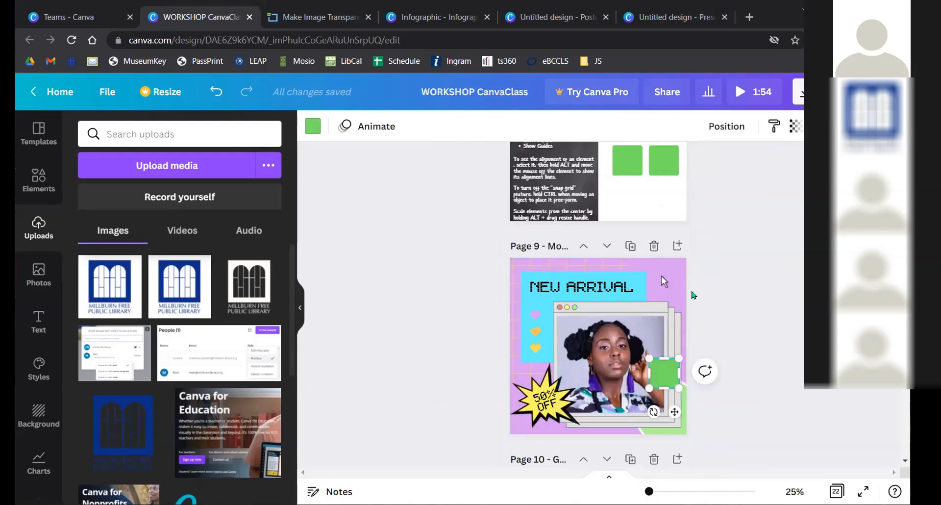
pyautogui.moveTo(666, 370); pyautogui.dragTo(651, 280)
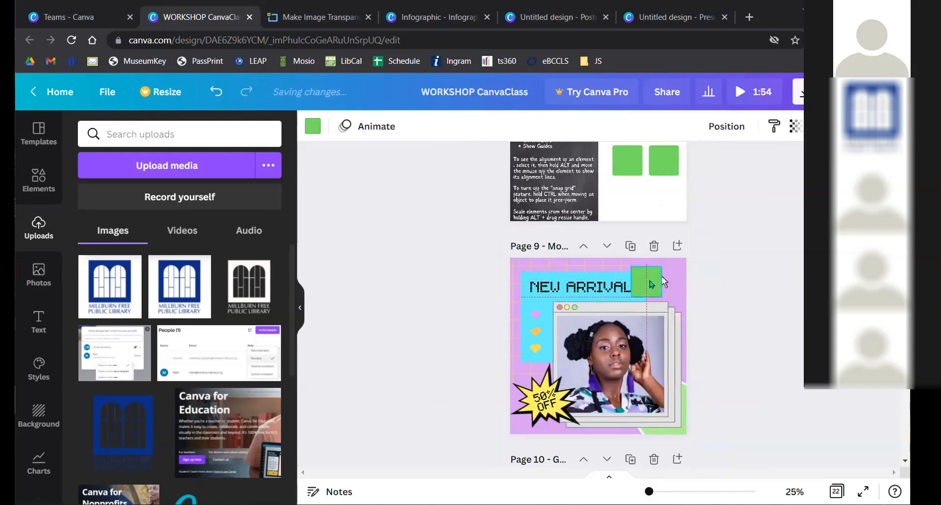
pyautogui.click(668, 203)
pyautogui.click(661, 177)
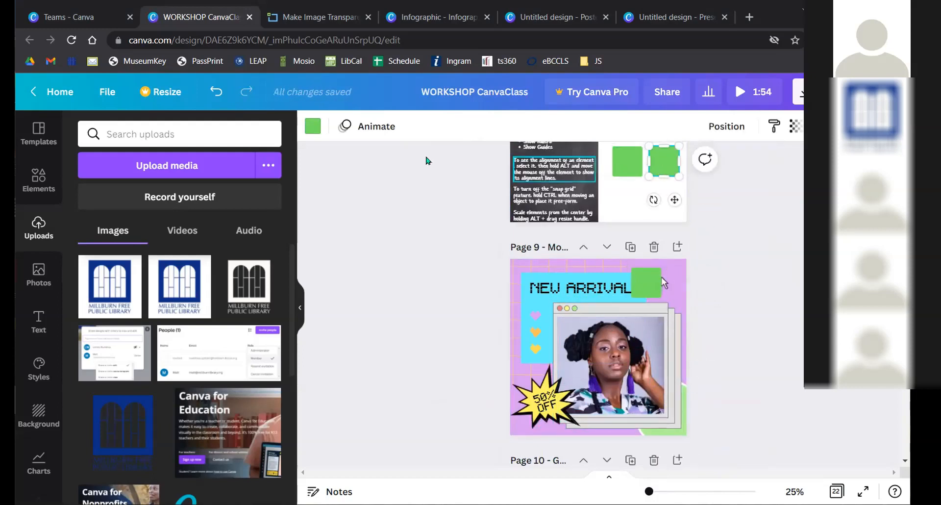
pyautogui.scroll(2, 426, 157)
pyautogui.click(313, 126)
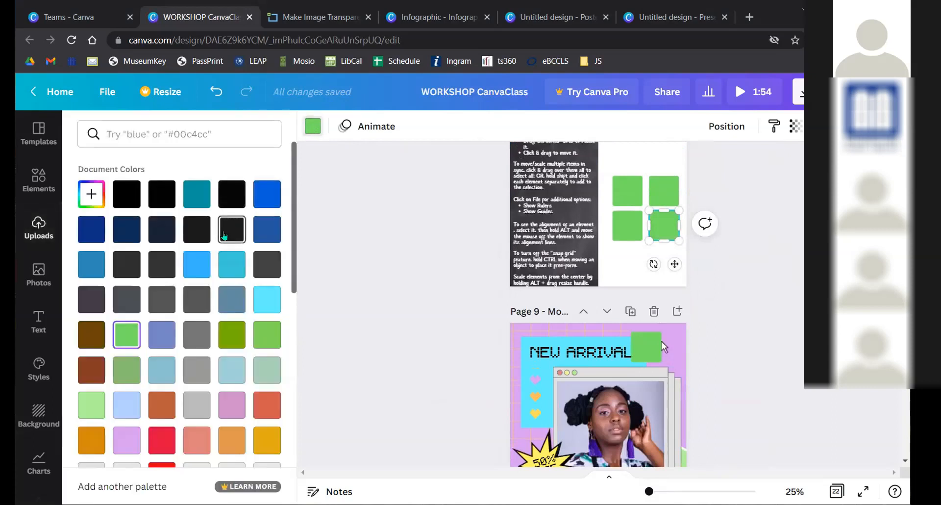
pyautogui.click(190, 272)
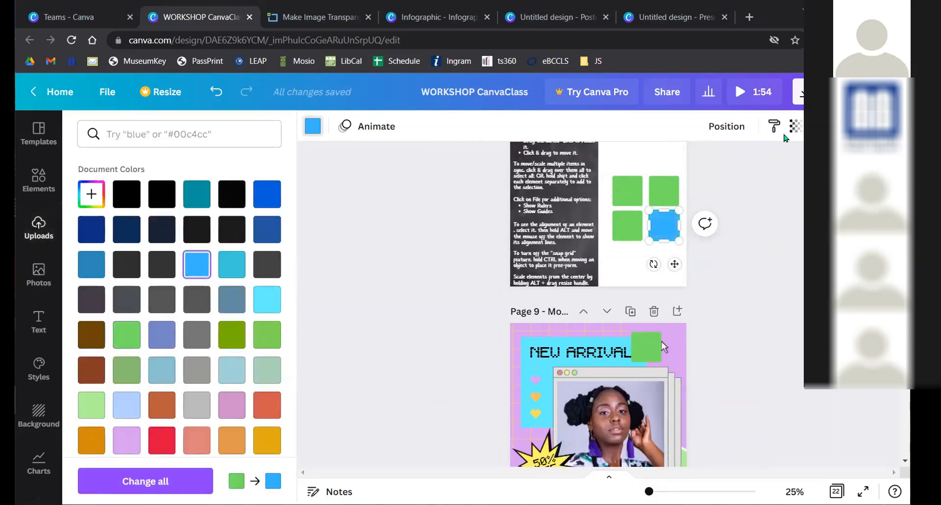
pyautogui.click(770, 128)
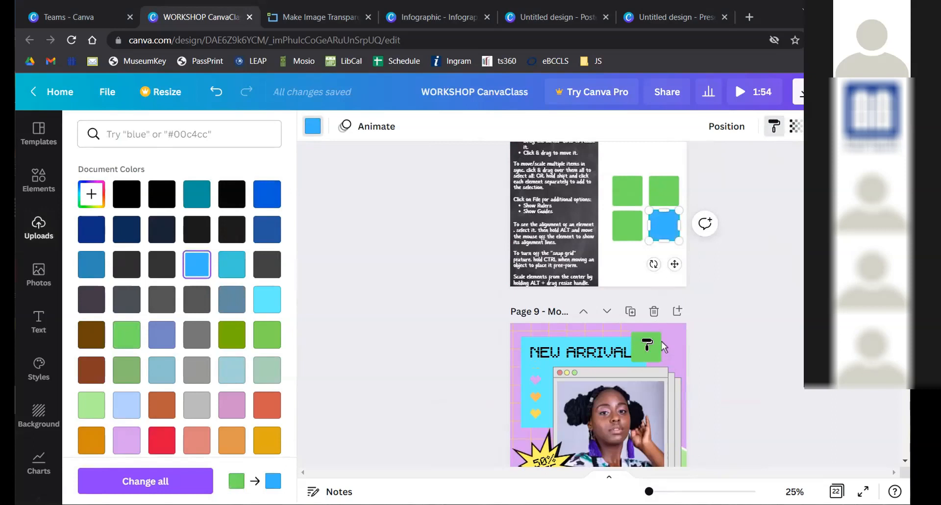
pyautogui.click(646, 358)
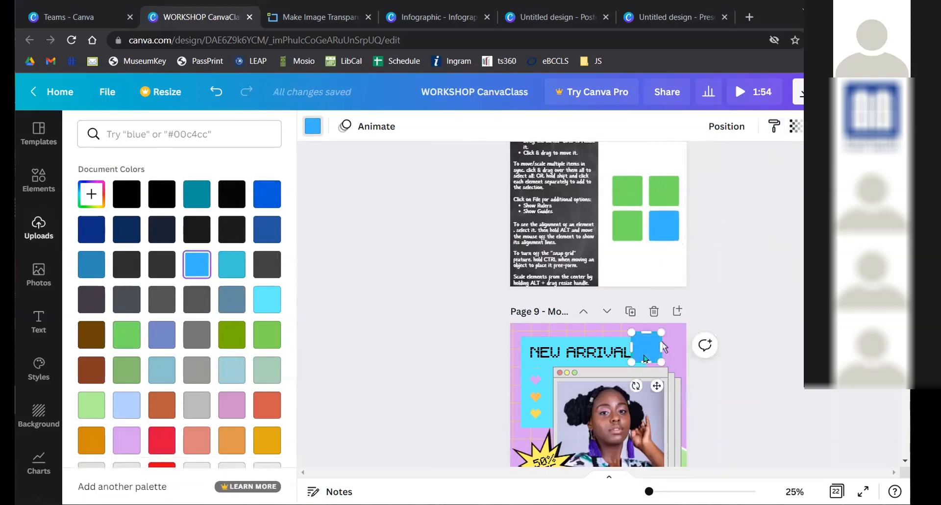
pyautogui.hotkey('ctrl', 'z')
pyautogui.hotkey('ctrl', 'z')
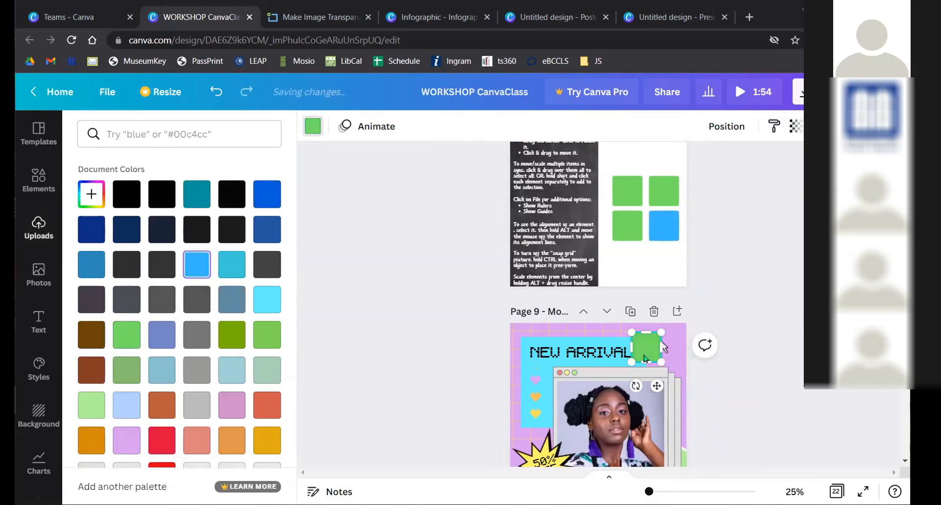
pyautogui.click(664, 230)
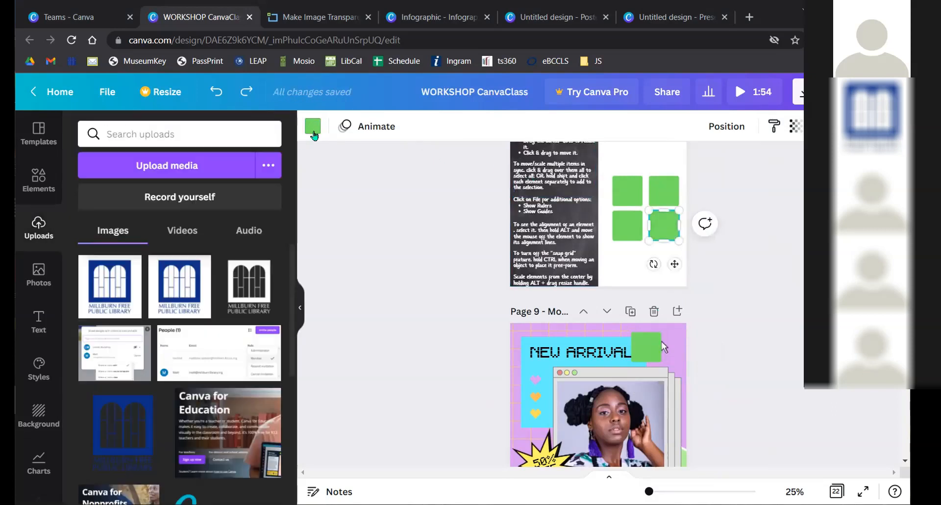
pyautogui.click(313, 126)
pyautogui.click(92, 269)
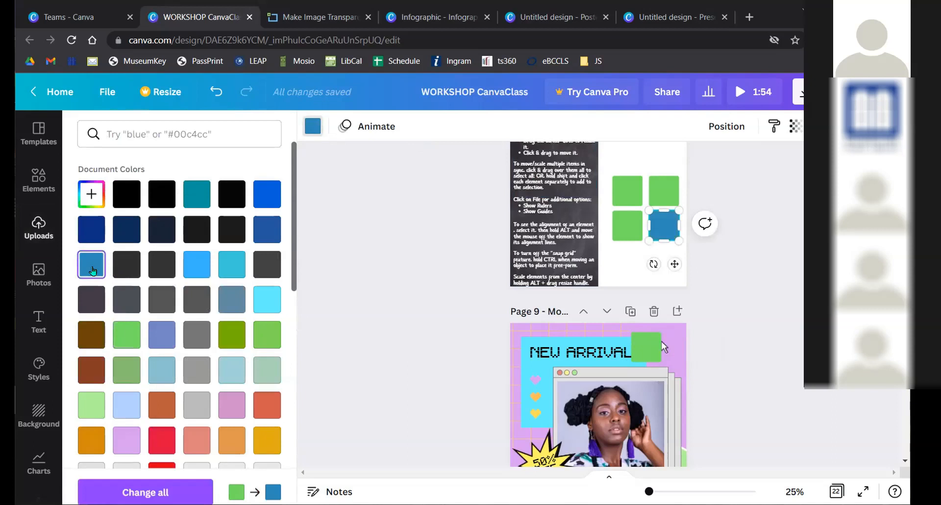
pyautogui.click(174, 478)
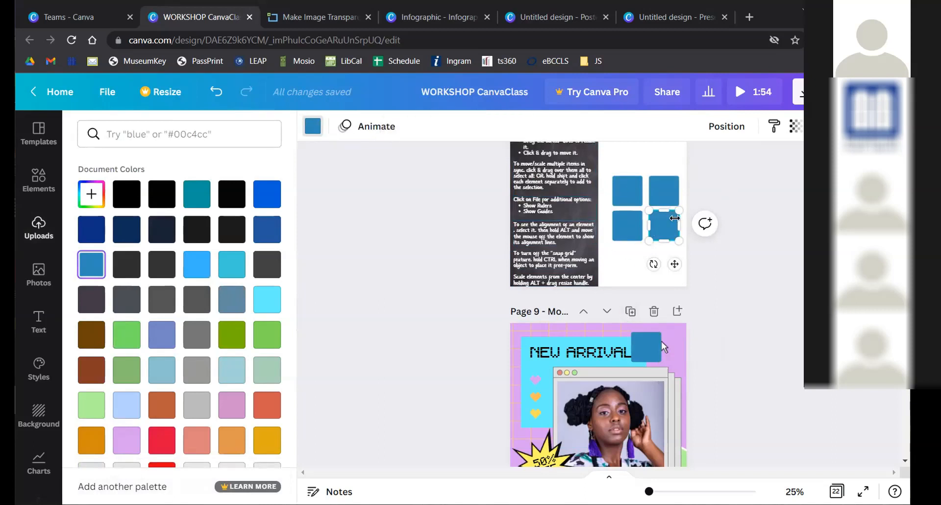
pyautogui.hotkey('ctrl', 'z')
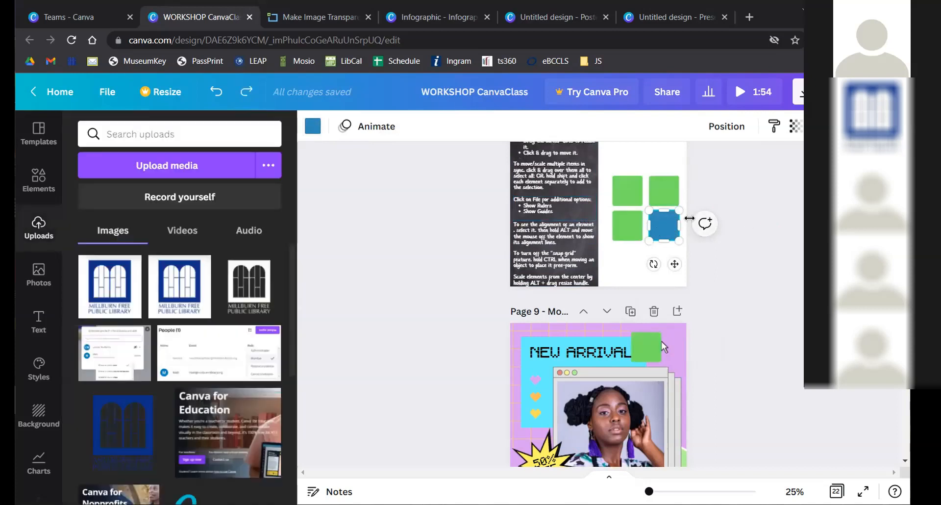
pyautogui.click(671, 226)
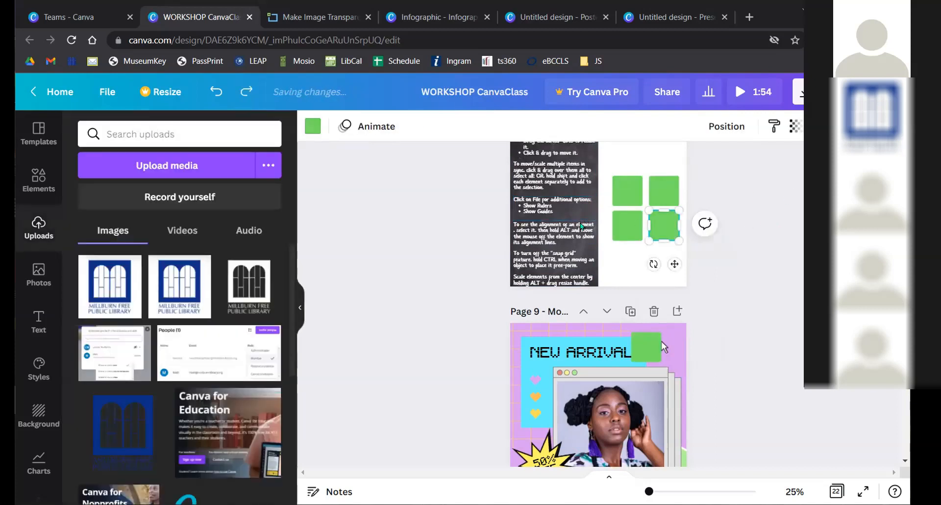
# - Recolour the green square cyan and apply it to all pages with Change all
pyautogui.click(313, 126)
pyautogui.click(236, 256)
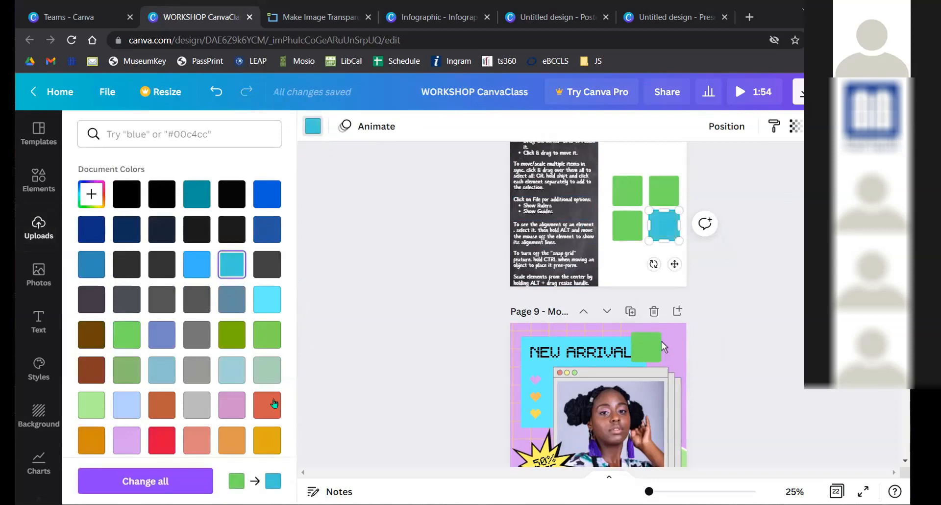
pyautogui.click(201, 478)
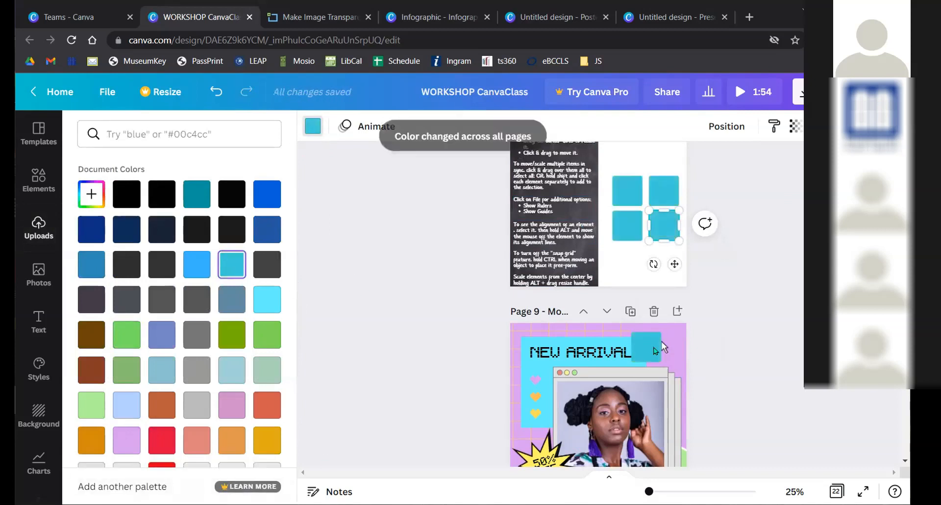
# - Review the cyan squares across the pages, then undo back to green
pyautogui.scroll(-8, 648, 342)
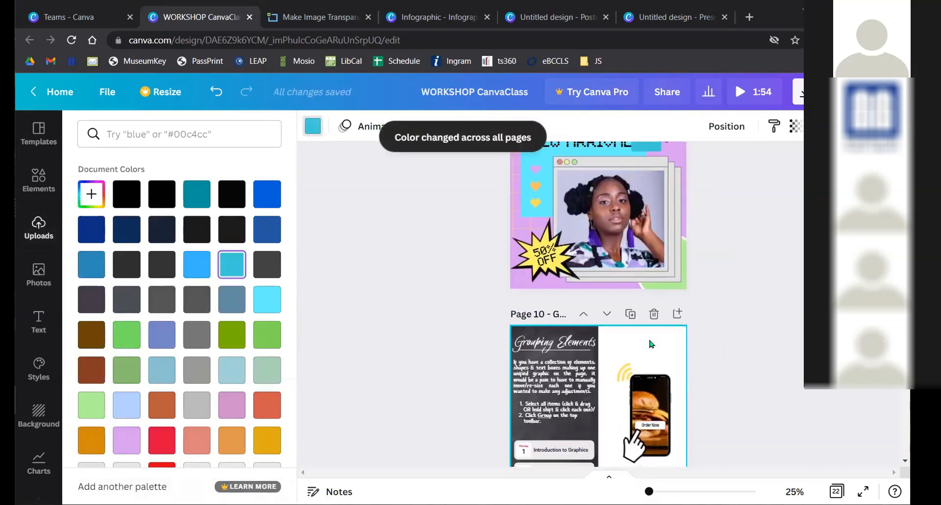
pyautogui.scroll(-5, 648, 342)
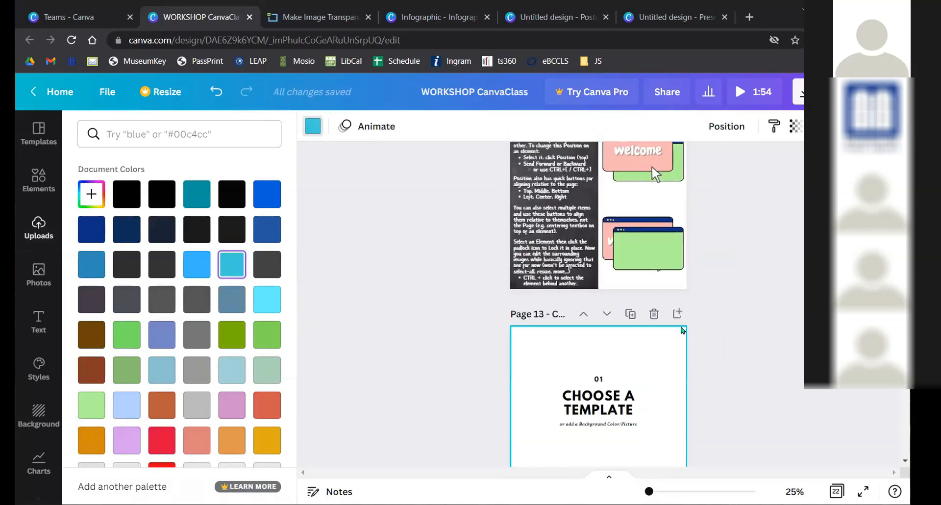
pyautogui.scroll(-3, 690, 333)
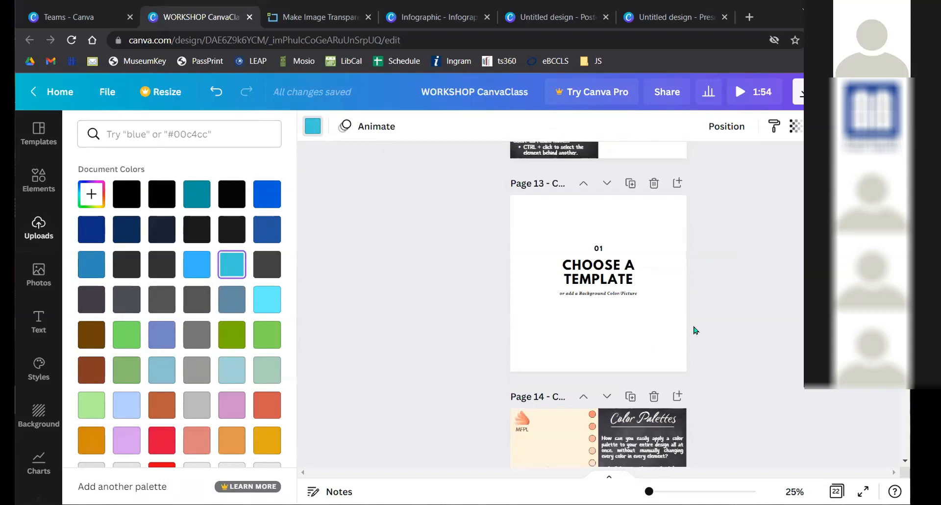
pyautogui.scroll(-3, 691, 334)
pyautogui.scroll(2, 690, 335)
pyautogui.scroll(15, 652, 344)
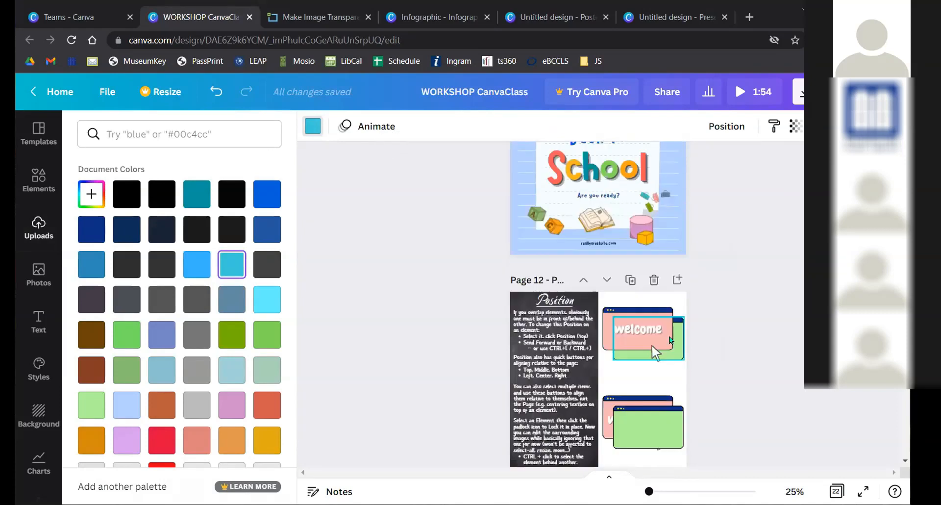
pyautogui.scroll(7, 659, 345)
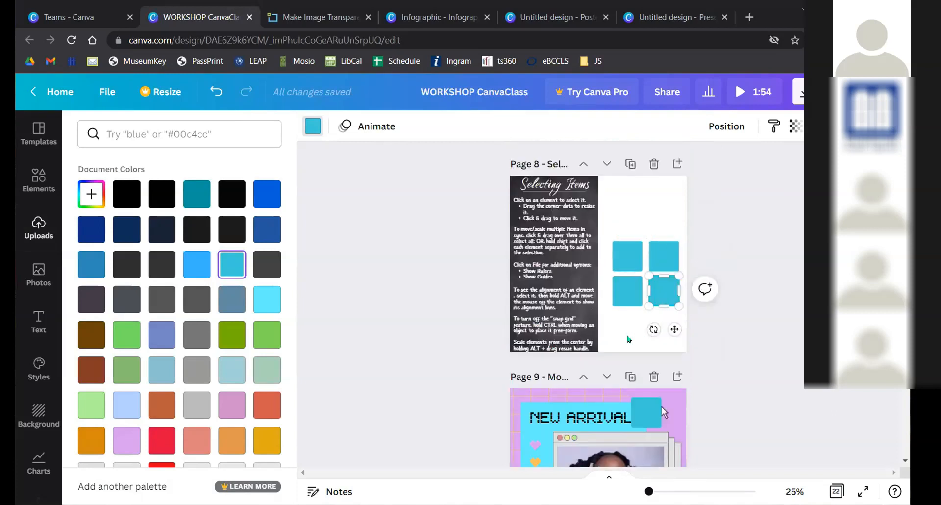
pyautogui.hotkey('ctrl', 'z')
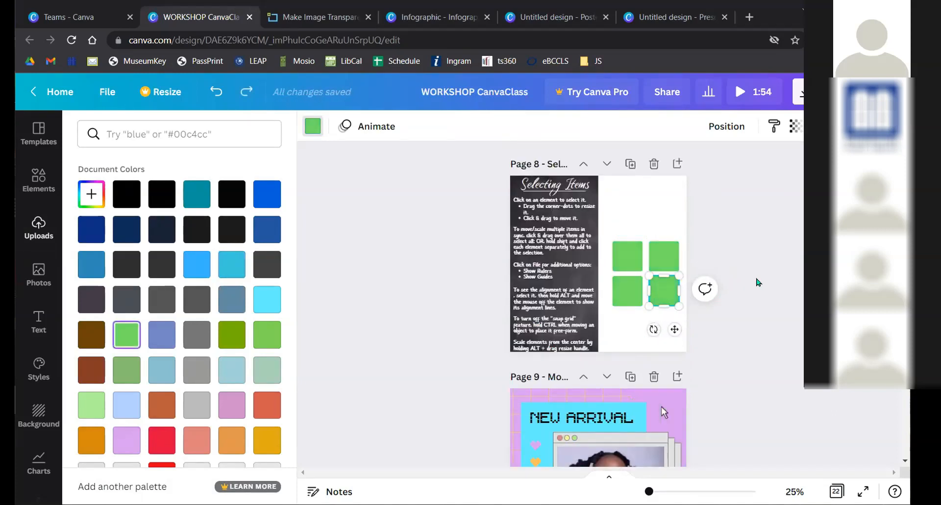
# - Close the colour choices, deselect the square, and zoom out to 32% to see Page 8
pyautogui.press('Escape')
pyautogui.scroll(4, 661, 407)
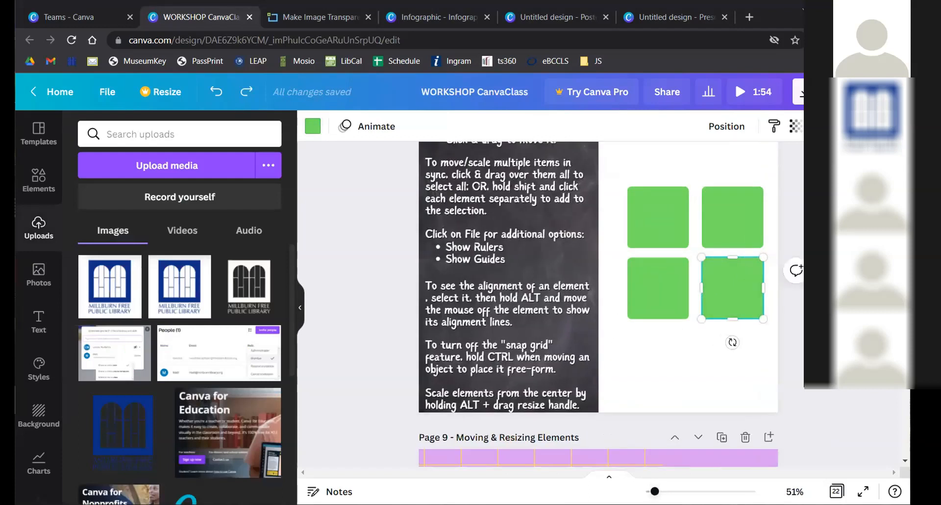
pyautogui.click(357, 309)
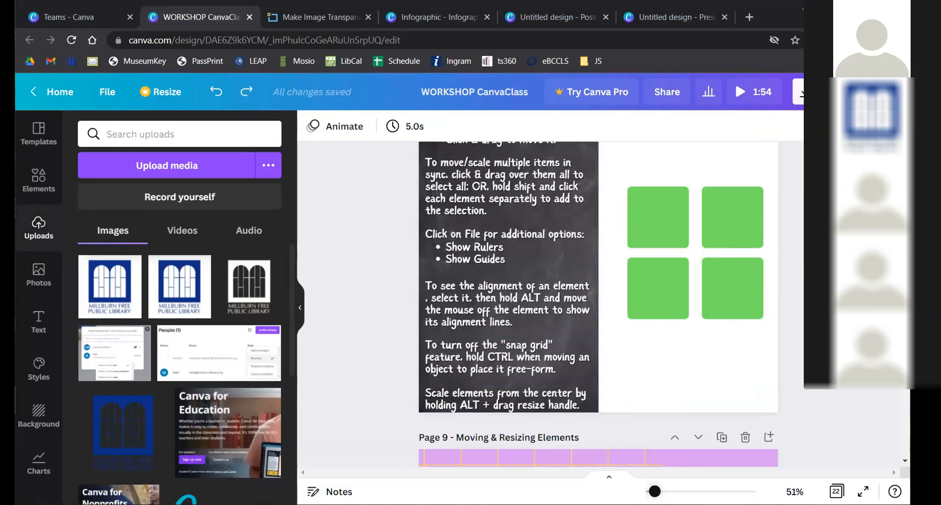
pyautogui.moveTo(655, 491); pyautogui.dragTo(651, 491)
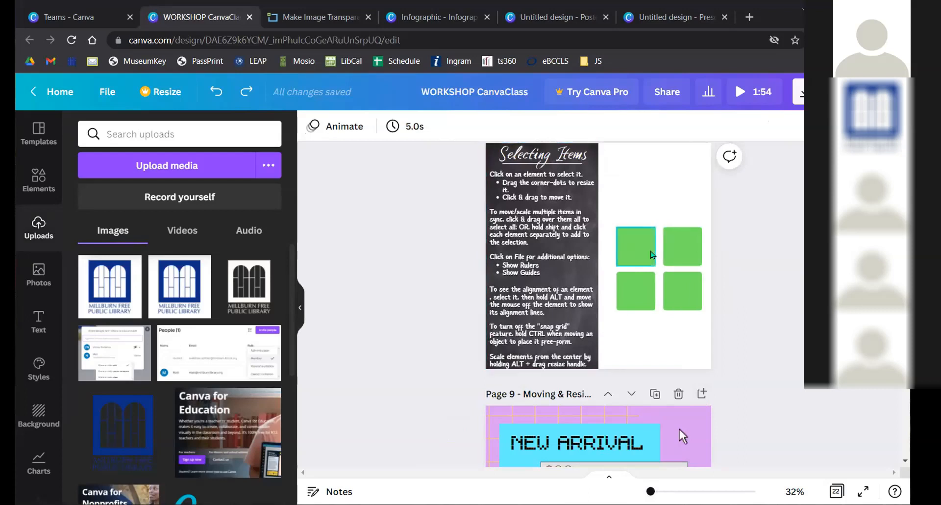
pyautogui.scroll(2, 648, 254)
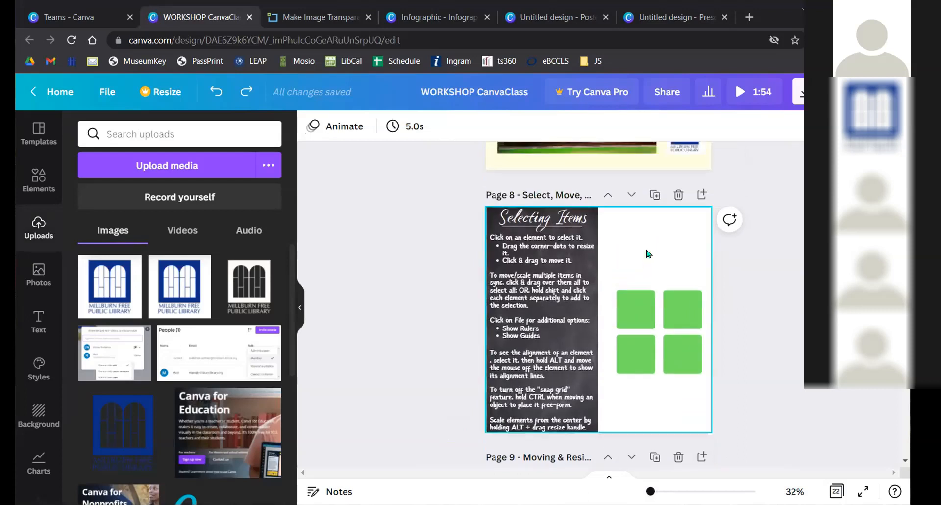
# - Paste another green square onto Page 8 and drag it above the four-square grid
pyautogui.click(637, 310)
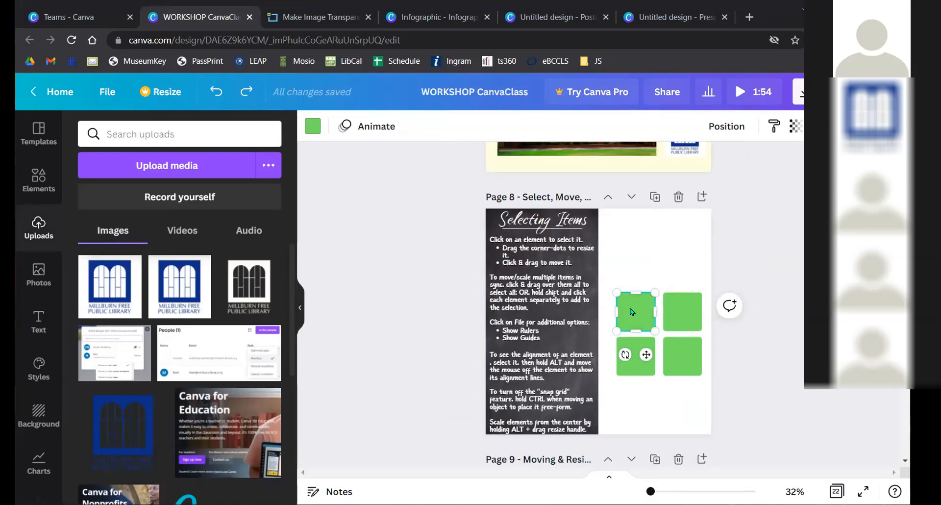
pyautogui.click(641, 245)
pyautogui.hotkey('ctrl', 'v')
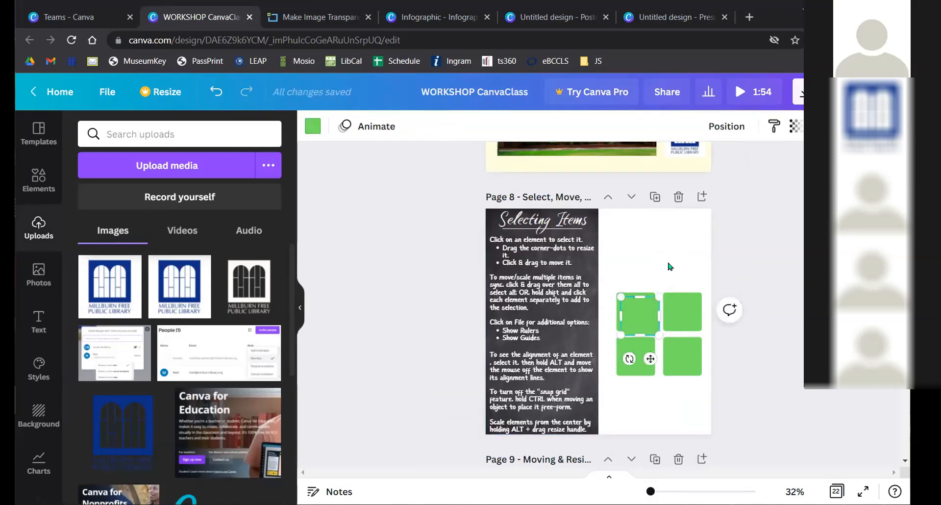
pyautogui.moveTo(641, 317); pyautogui.dragTo(646, 252)
pyautogui.scroll(-6, 620, 281)
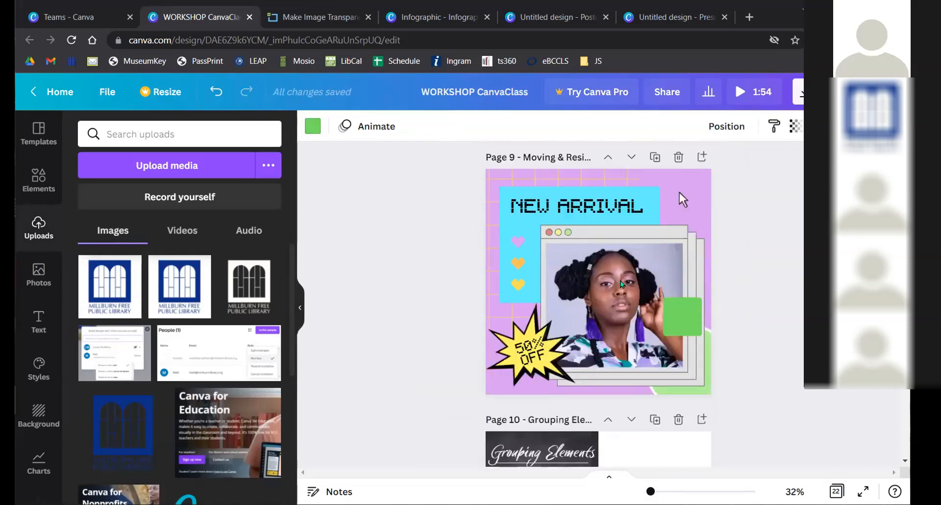
pyautogui.scroll(-5, 620, 281)
pyautogui.click(644, 347)
pyautogui.hotkey('ctrl', 'v')
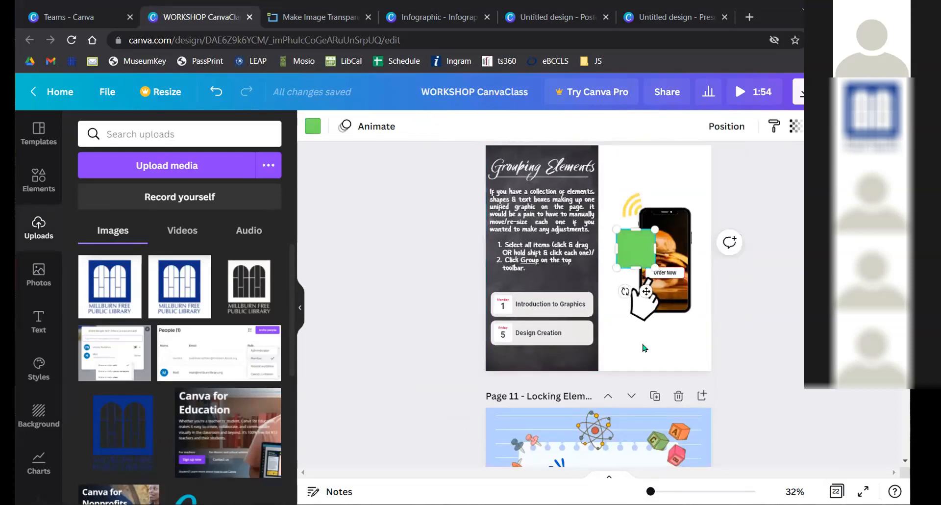
pyautogui.click(633, 338)
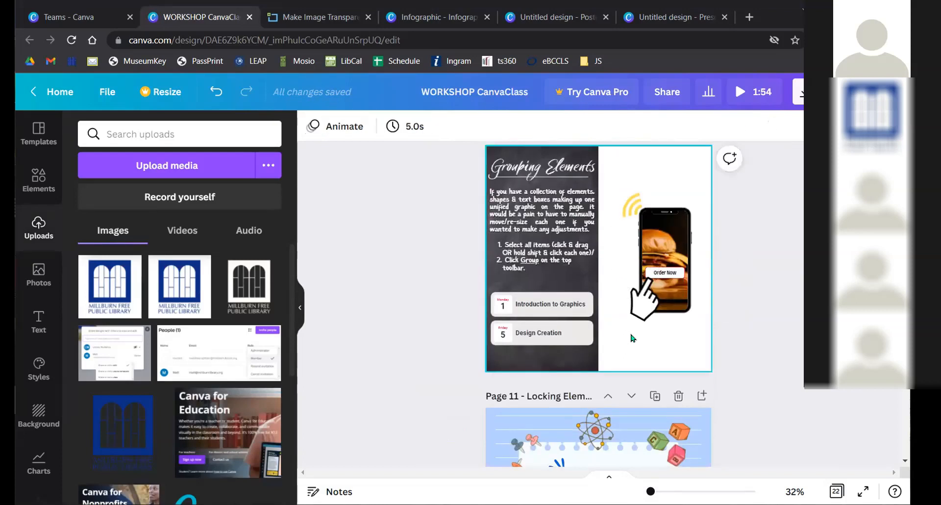
pyautogui.scroll(5, 633, 339)
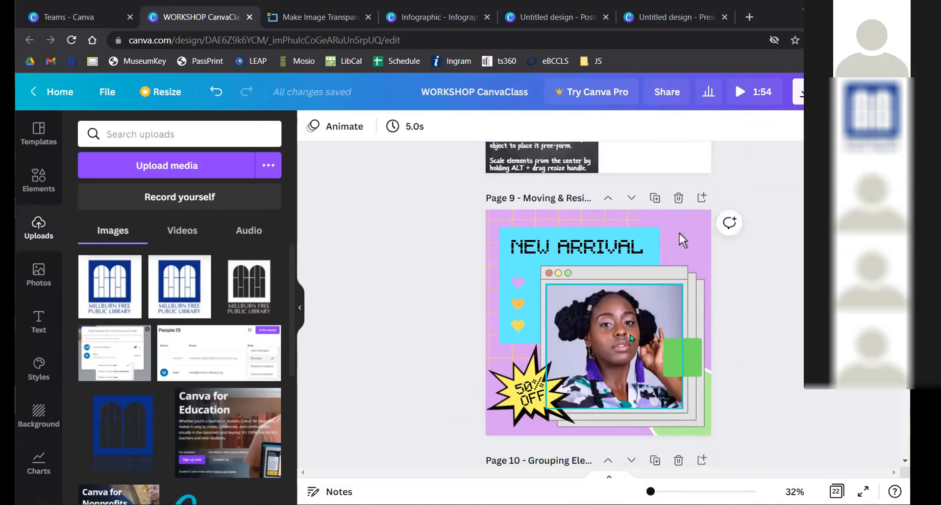
pyautogui.click(683, 358)
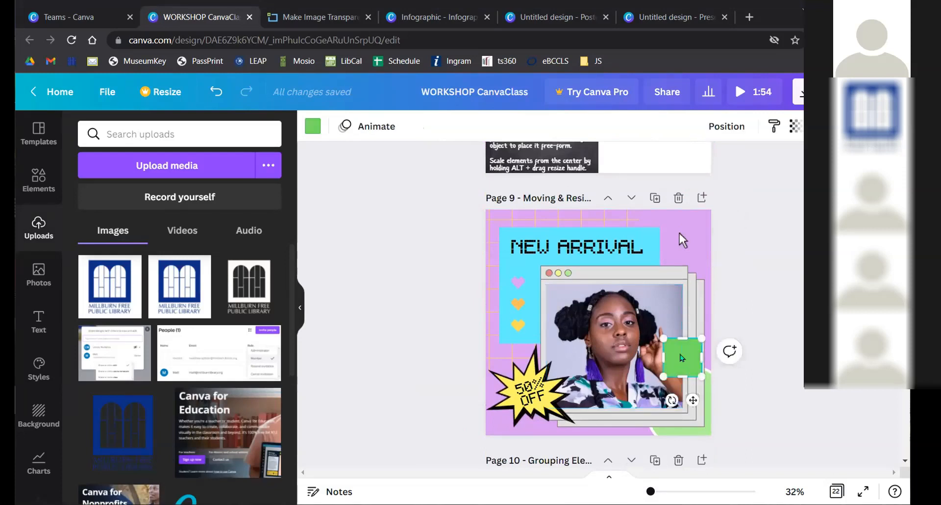
pyautogui.click(703, 290)
pyautogui.scroll(3, 704, 290)
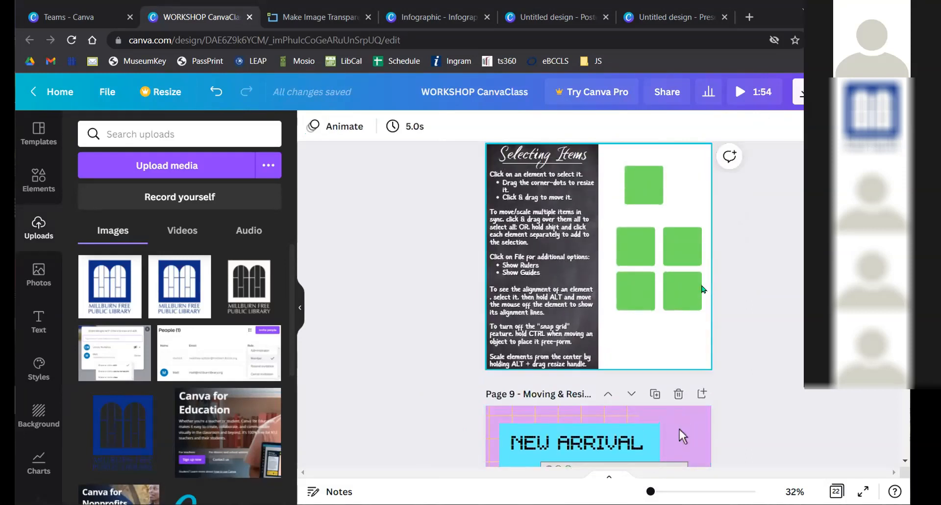
pyautogui.scroll(-1, 574, 217)
pyautogui.scroll(-3, 575, 217)
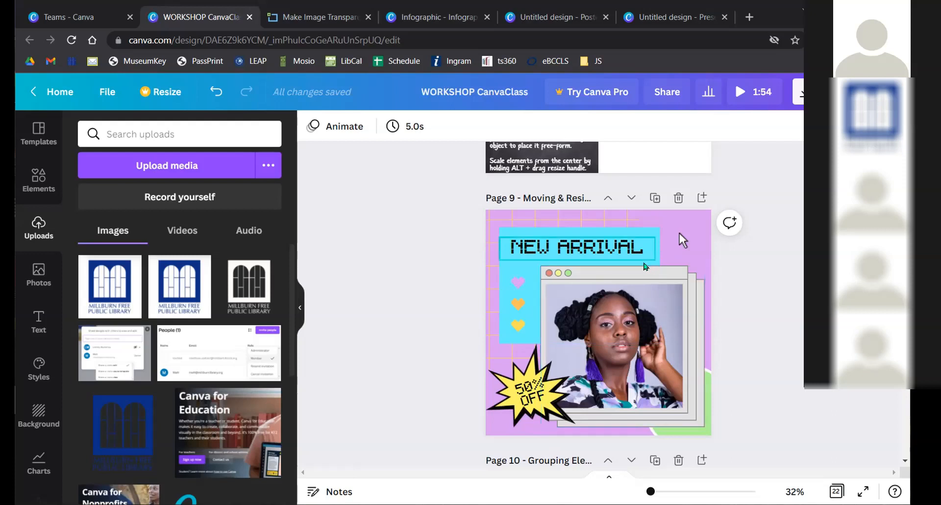
# - Select the yellow, orange and purple hearts on page 9, trial-move them, and undo
pyautogui.moveTo(453, 265); pyautogui.dragTo(513, 286)
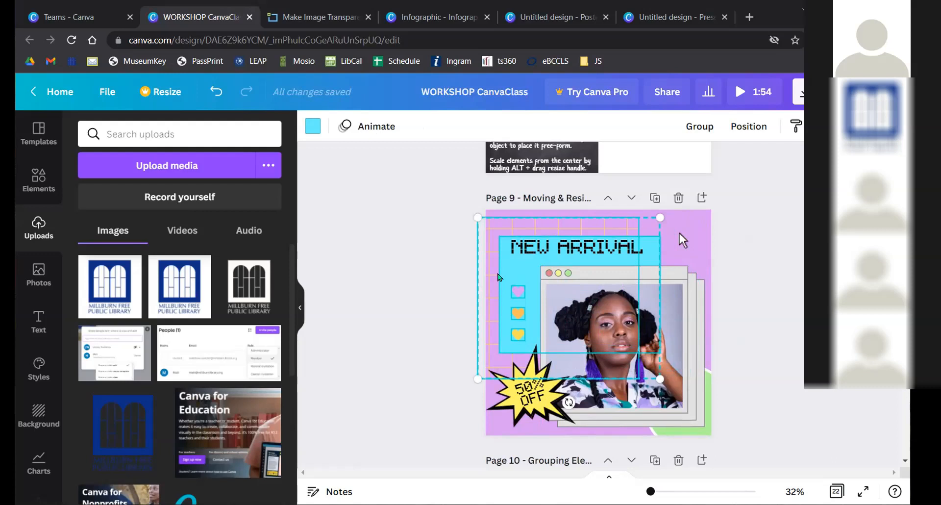
pyautogui.hotkey('ctrl', 'z')
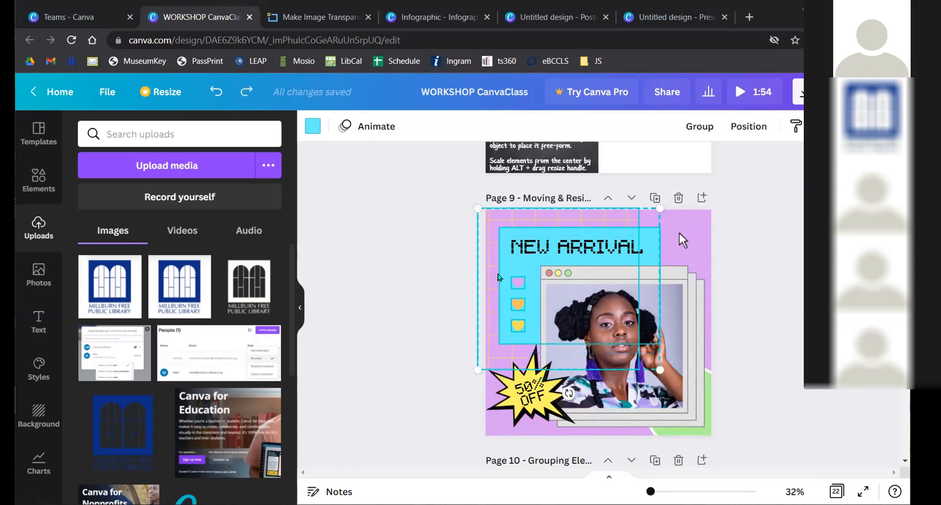
pyautogui.click(447, 280)
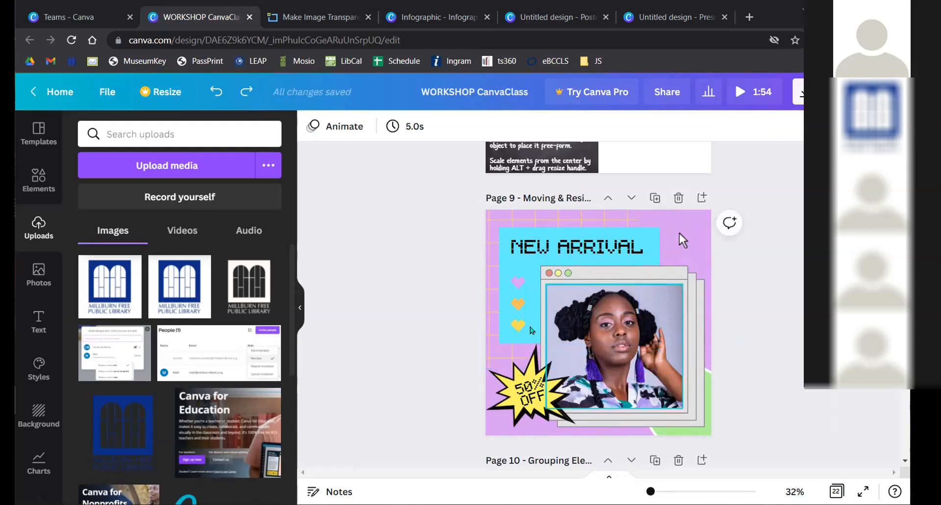
pyautogui.click(518, 326)
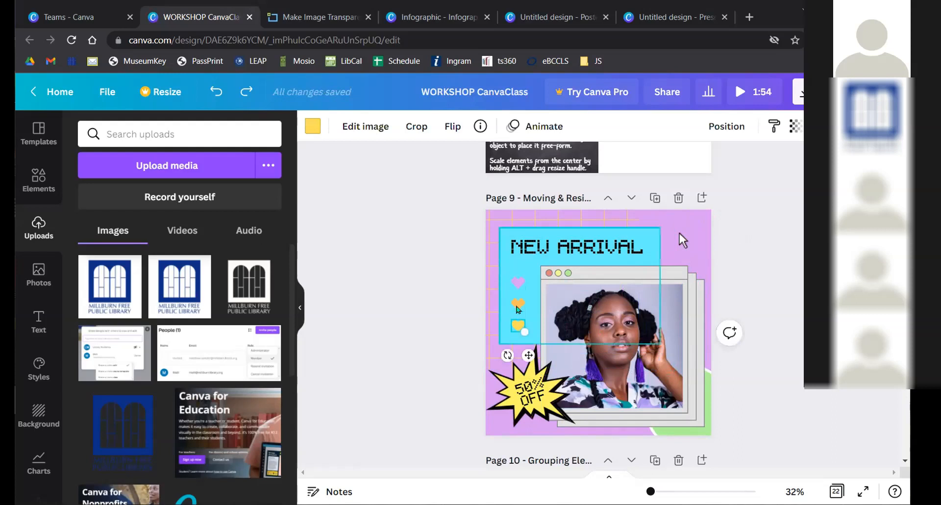
pyautogui.keyDown('shift'); pyautogui.click(518, 304); pyautogui.keyUp('shift')
pyautogui.keyDown('shift'); pyautogui.click(519, 281); pyautogui.keyUp('shift')
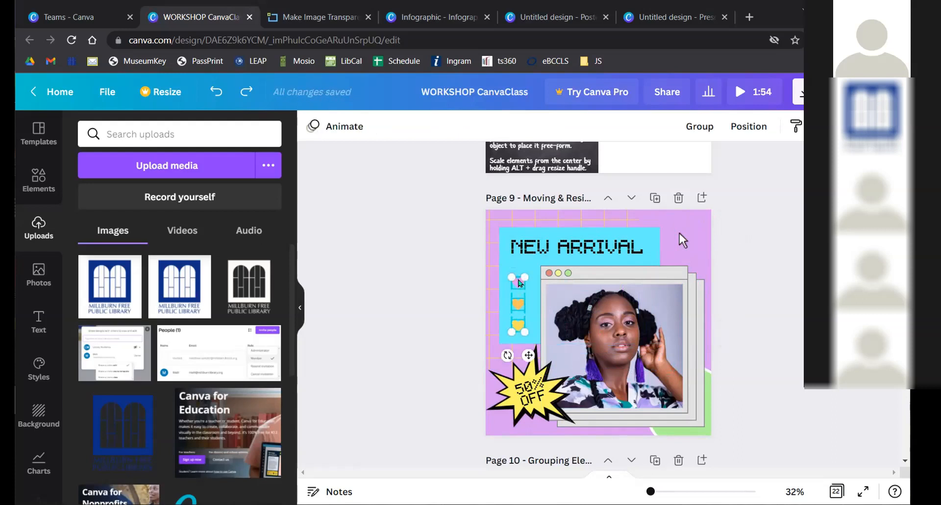
pyautogui.moveTo(518, 281)
pyautogui.mouseDown()
pyautogui.moveTo(678, 235)
pyautogui.moveTo(536, 274)
pyautogui.moveTo(521, 289)
pyautogui.mouseUp()
pyautogui.hotkey('ctrl', 'z')
pyautogui.click(450, 290)
# - Trial-move the NEW ARRIVAL group and the hearts column beside the photo, undoing the column move
pyautogui.moveTo(435, 263); pyautogui.dragTo(519, 326)
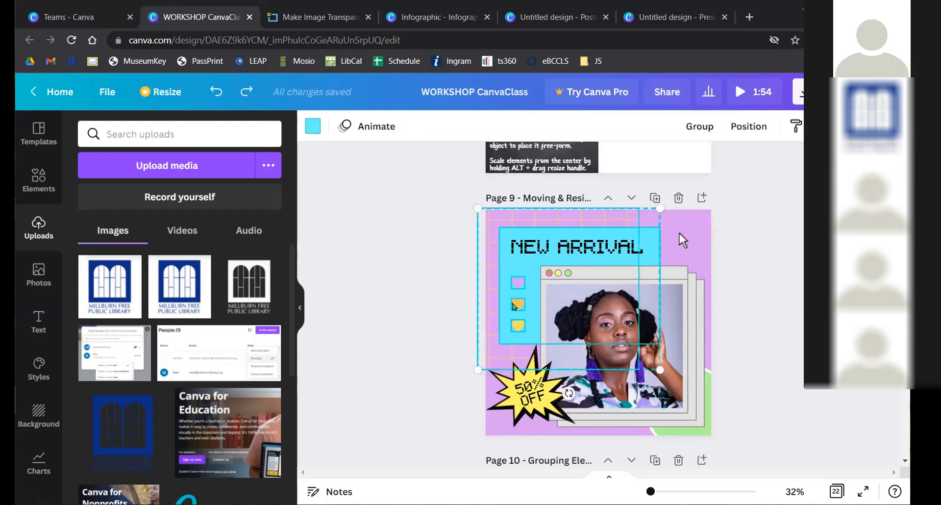
pyautogui.moveTo(539, 303); pyautogui.dragTo(487, 309)
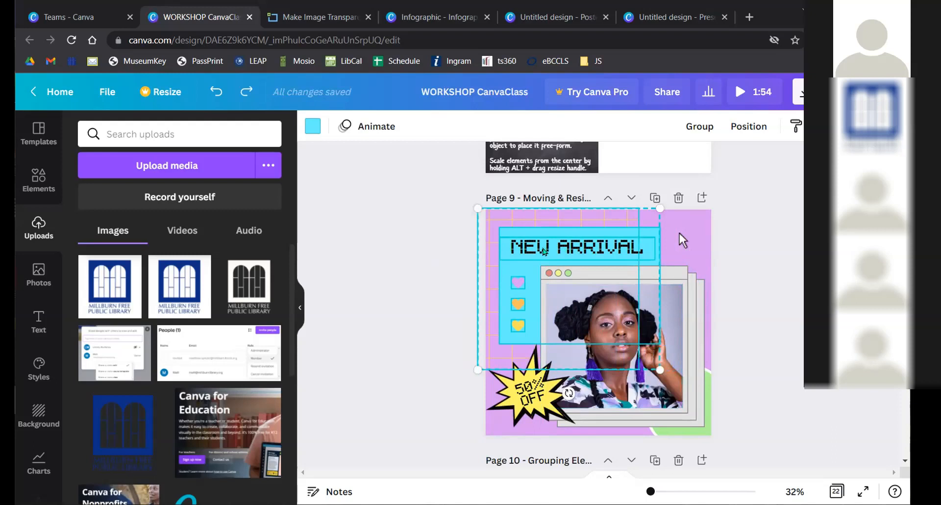
pyautogui.click(454, 286)
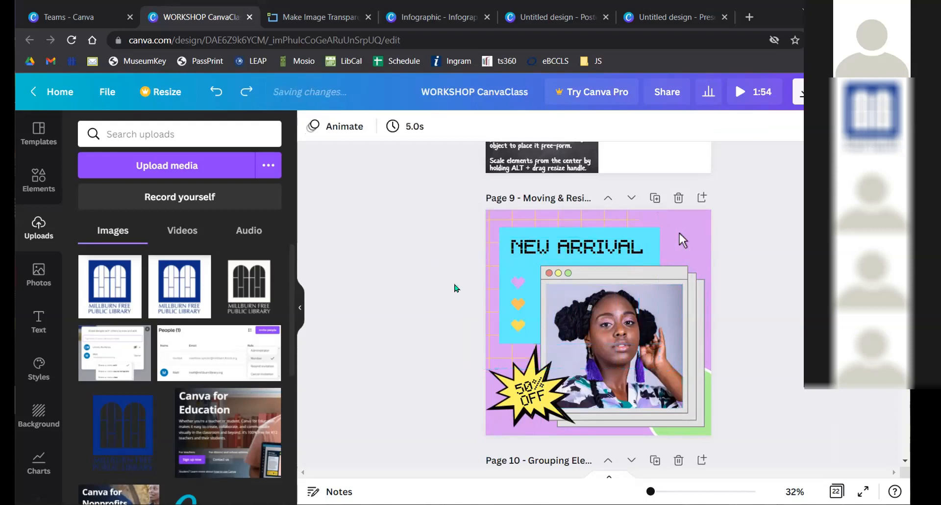
pyautogui.moveTo(525, 299); pyautogui.dragTo(525, 333)
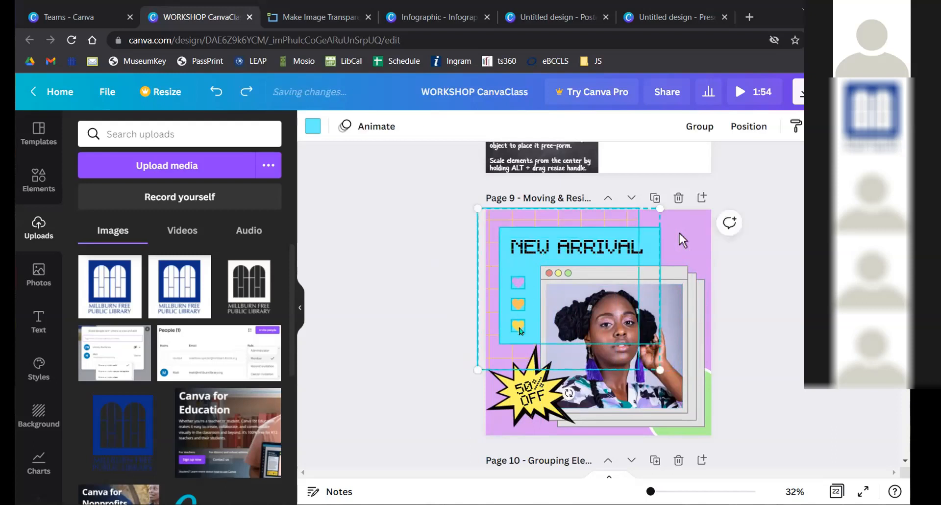
pyautogui.keyDown('shift'); pyautogui.click(510, 356); pyautogui.keyUp('shift')
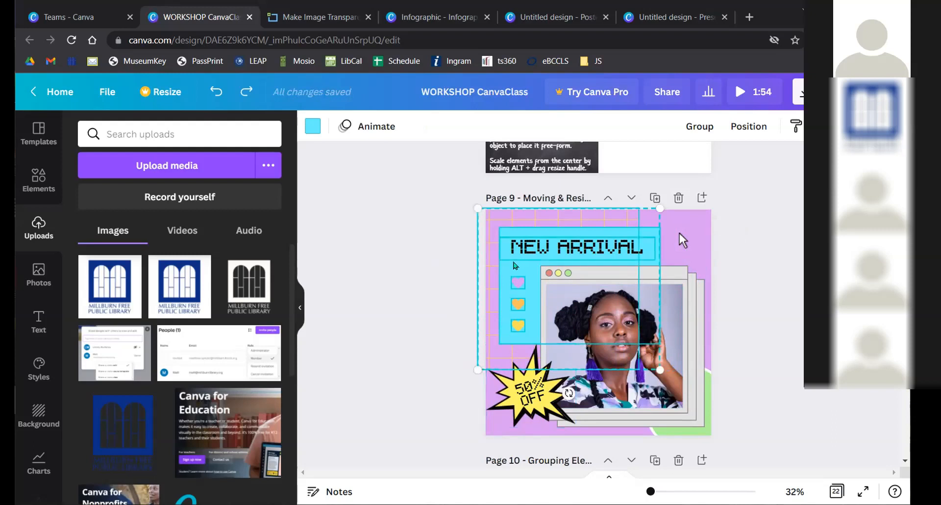
pyautogui.keyDown('shift'); pyautogui.click(487, 234); pyautogui.keyUp('shift')
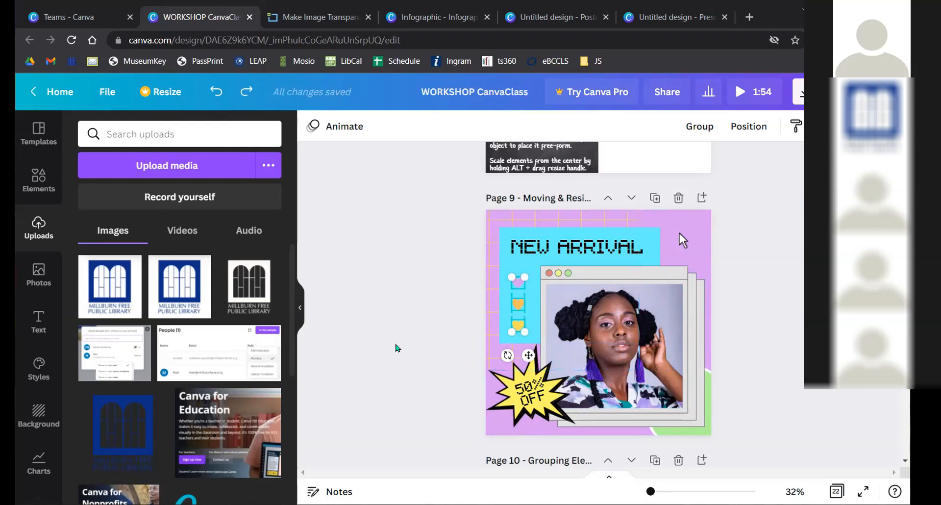
pyautogui.moveTo(518, 303)
pyautogui.mouseDown()
pyautogui.moveTo(526, 286)
pyautogui.moveTo(517, 310)
pyautogui.mouseUp()
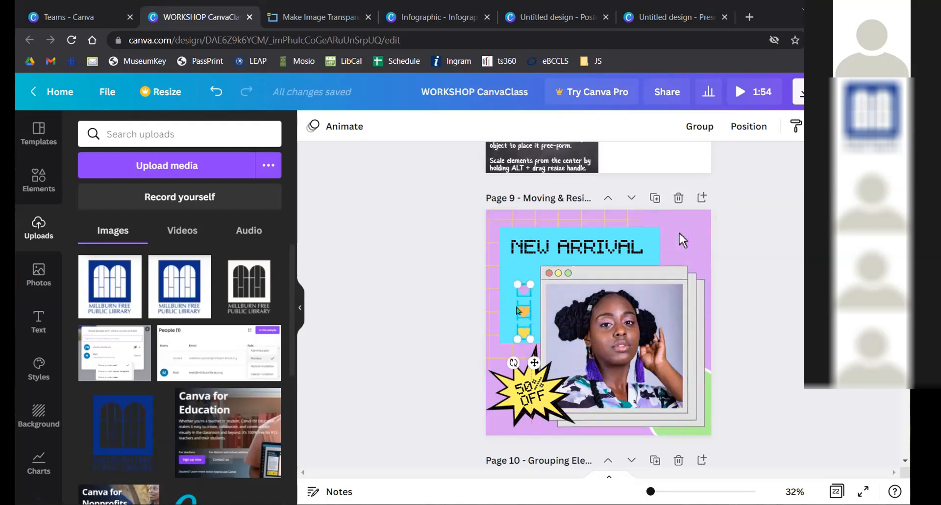
pyautogui.hotkey('ctrl', 'z')
pyautogui.hotkey('ctrl', 'z')
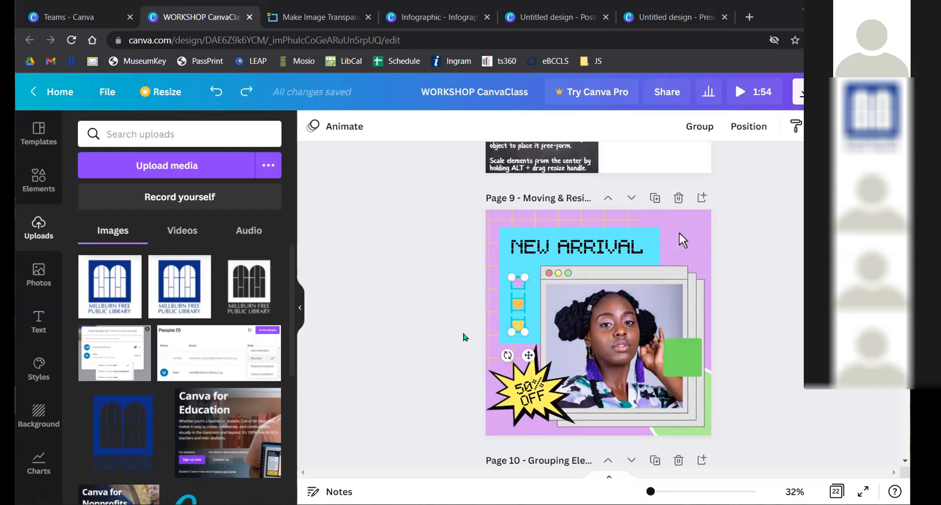
pyautogui.moveTo(411, 283); pyautogui.dragTo(524, 333)
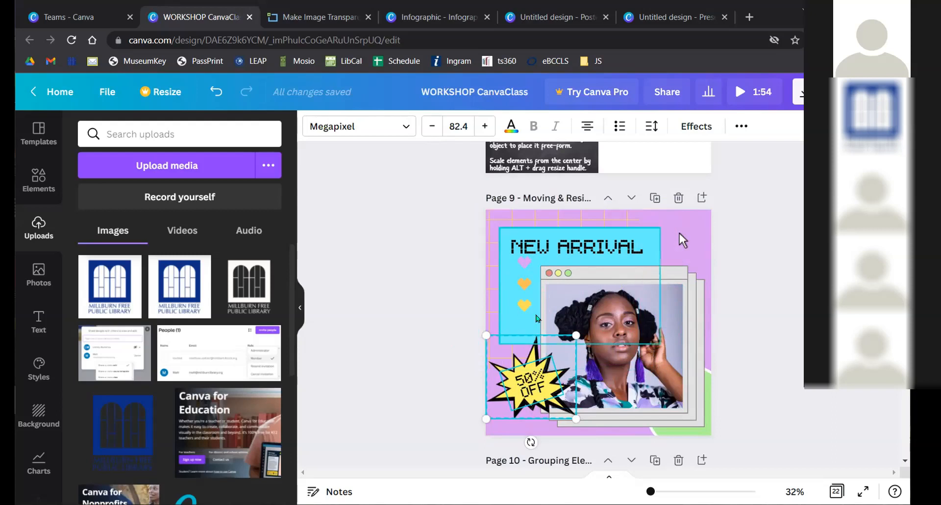
# - Move the yellow heart to the upper-right pink area, undo it, and scroll to page 10
pyautogui.scroll(2, 510, 327)
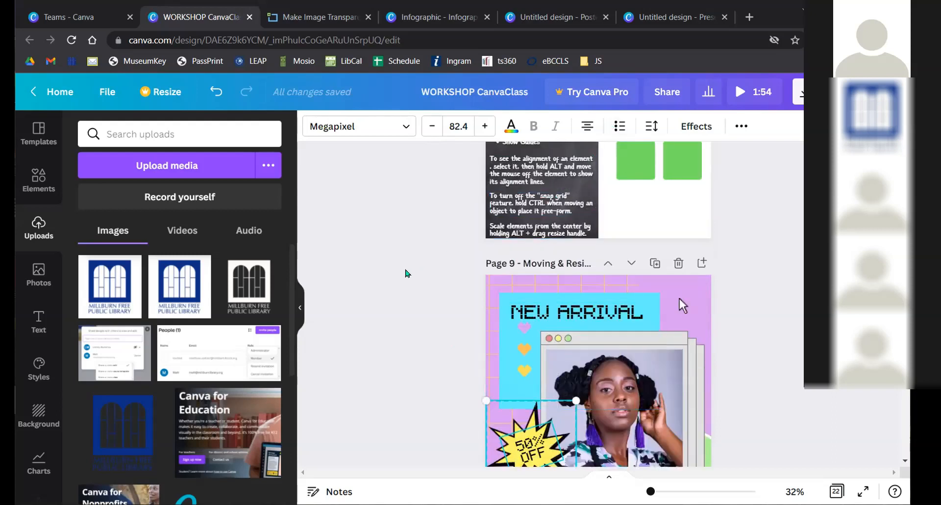
pyautogui.scroll(-4, 405, 274)
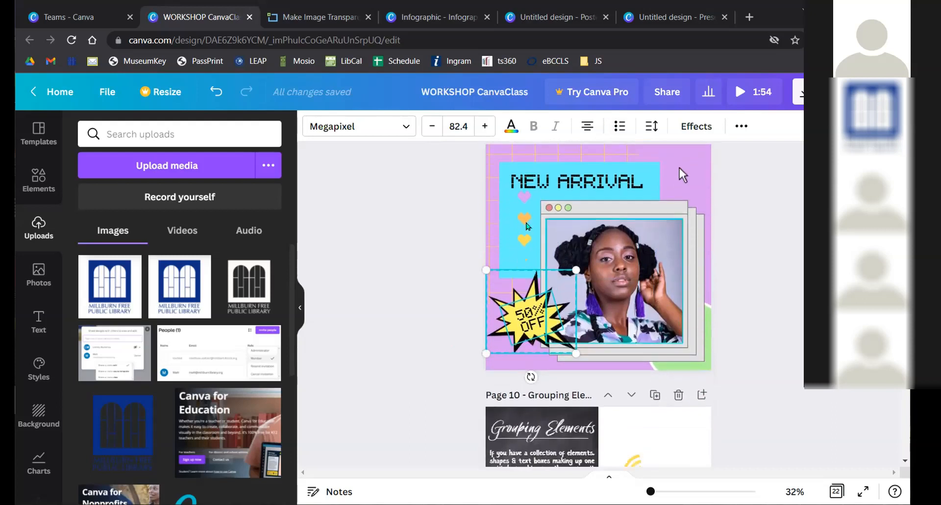
pyautogui.click(524, 239)
pyautogui.moveTo(524, 238); pyautogui.dragTo(683, 185)
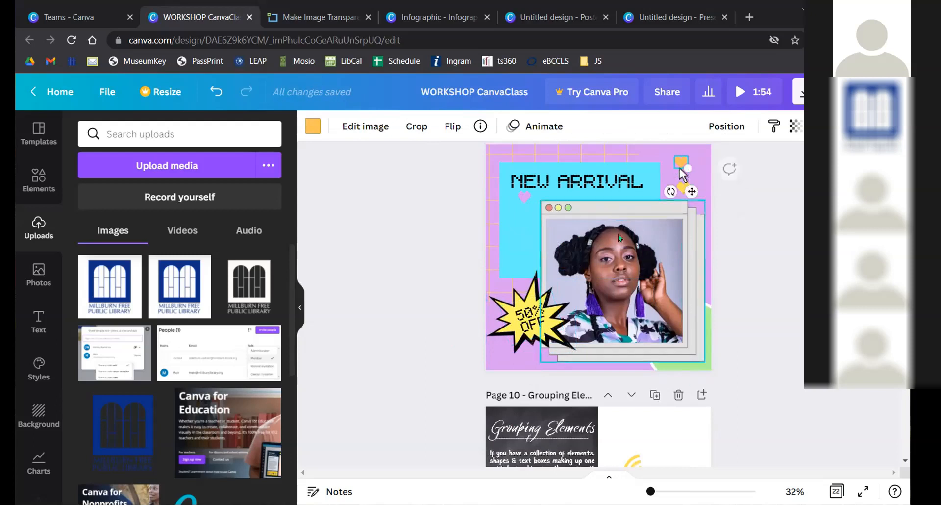
pyautogui.click(401, 281)
pyautogui.hotkey('ctrl', 'z')
pyautogui.scroll(-3, 401, 281)
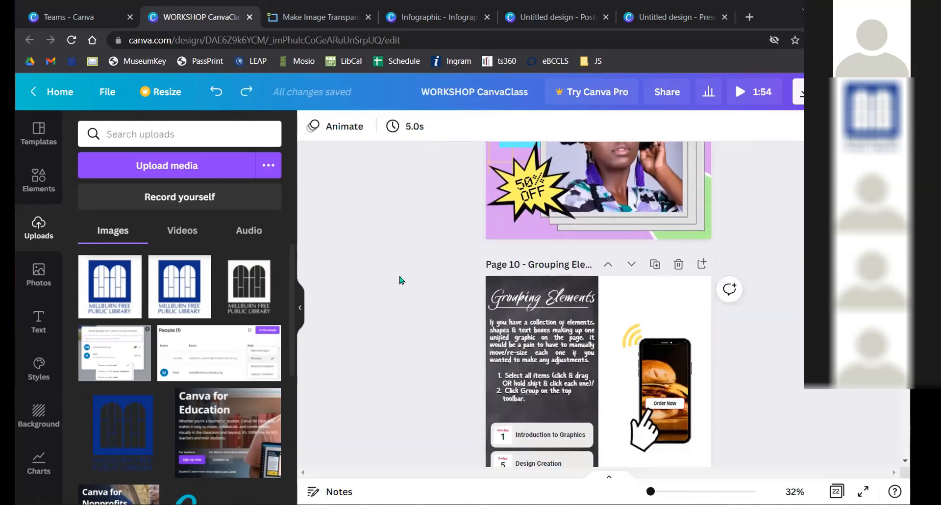
# - Zoom to 55% and select and drag the grouped Monday and Friday schedule cards
pyautogui.scroll(-2, 400, 280)
pyautogui.moveTo(651, 491); pyautogui.dragTo(656, 491)
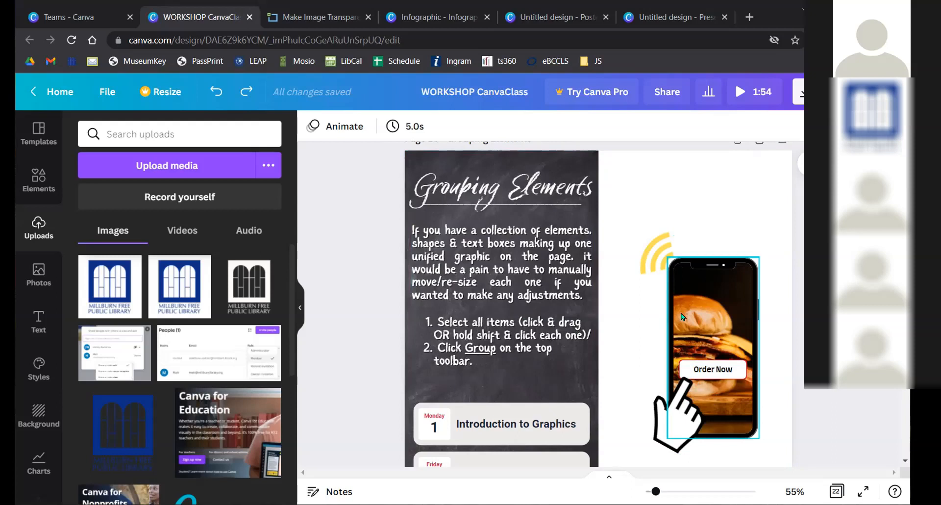
pyautogui.scroll(-3, 590, 288)
pyautogui.click(529, 299)
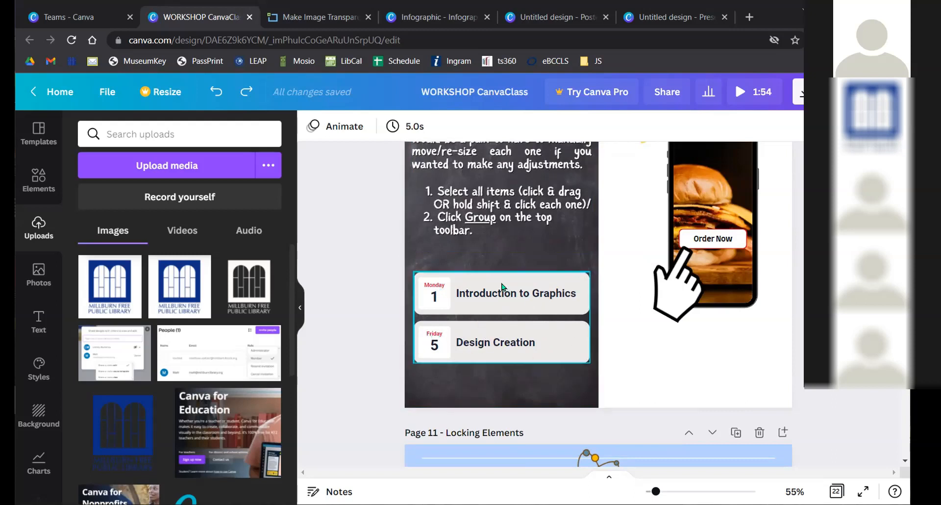
pyautogui.moveTo(490, 273); pyautogui.dragTo(491, 299)
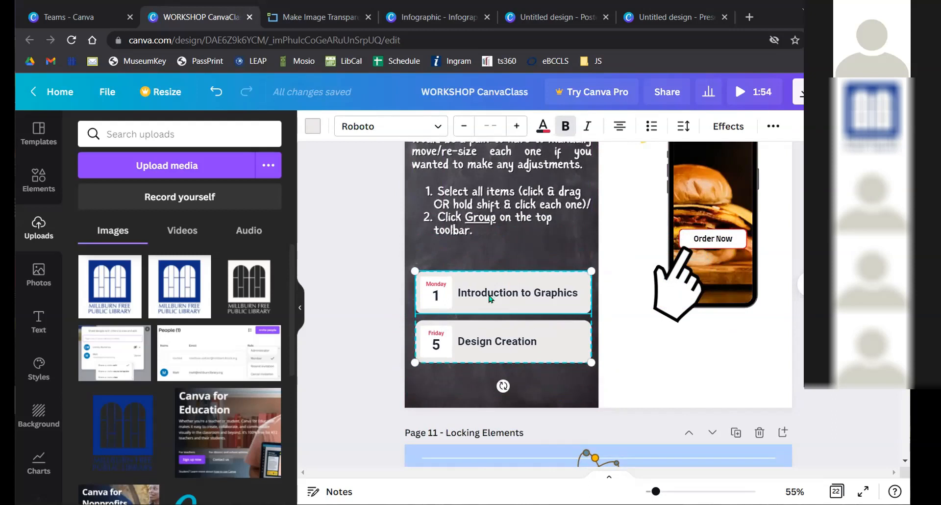
# - Replace the Monday card's 'Introduction to Graphics' text with 'fdfs'
pyautogui.click(492, 288)
pyautogui.click(473, 291)
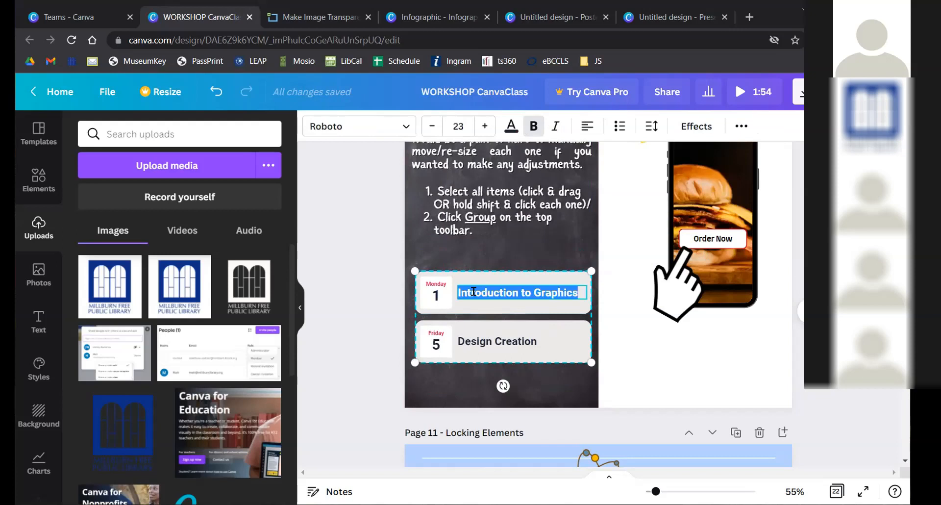
pyautogui.write('fdfs')
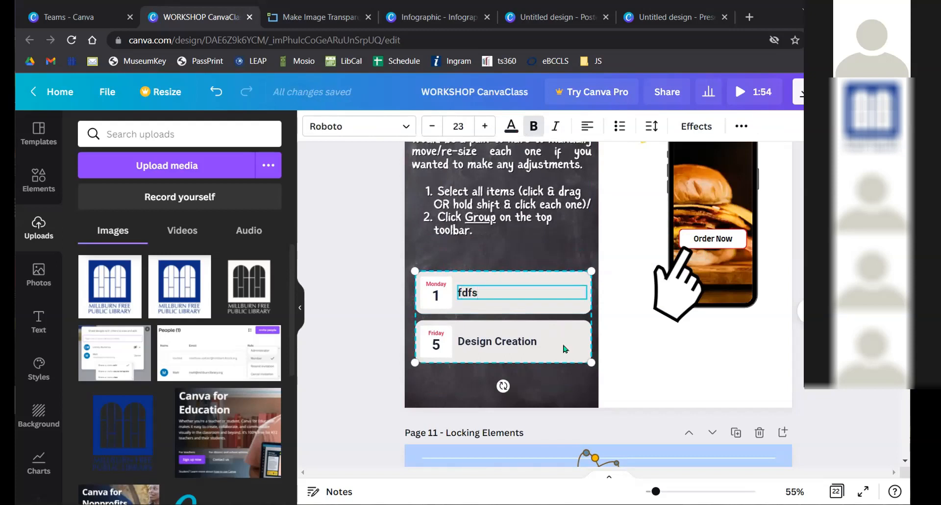
pyautogui.click(657, 360)
# - Reselect the schedule cards group and try resizing it as one unit
pyautogui.click(547, 292)
pyautogui.moveTo(592, 271)
pyautogui.mouseDown()
pyautogui.moveTo(513, 311)
pyautogui.moveTo(591, 271)
pyautogui.mouseUp()
pyautogui.click(640, 378)
pyautogui.scroll(1, 739, 295)
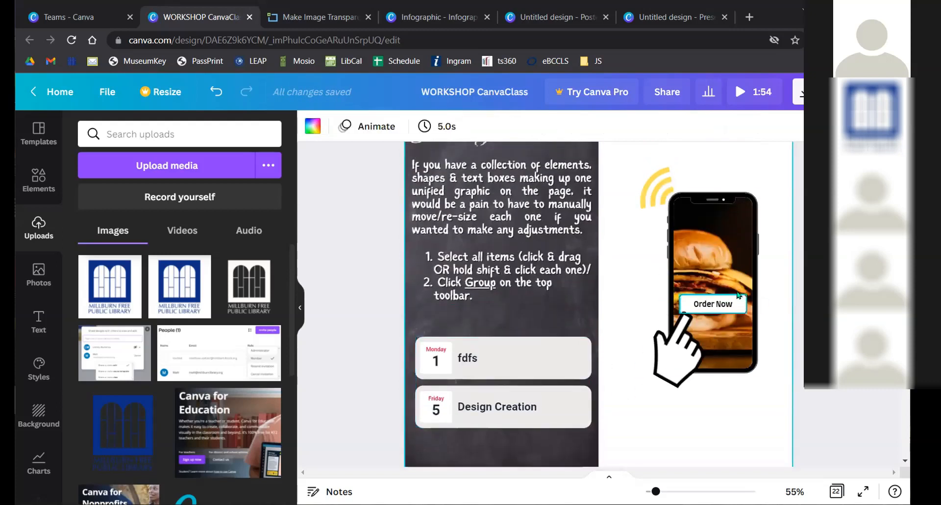
# - Drag the pointing hand and phone image separately, then undo both moves
pyautogui.moveTo(680, 353); pyautogui.dragTo(642, 353)
pyautogui.moveTo(728, 248); pyautogui.dragTo(647, 257)
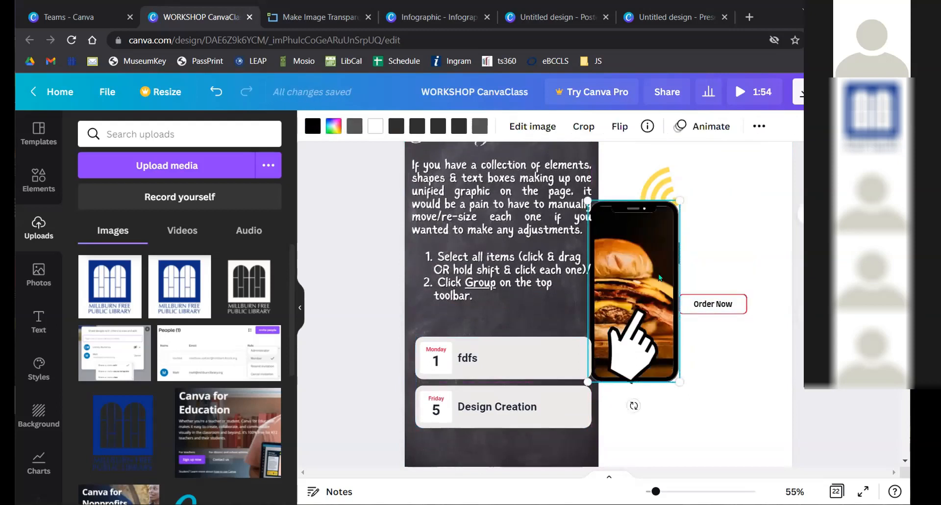
pyautogui.hotkey('ctrl', 'z')
pyautogui.hotkey('ctrl', 'z')
# - Marquee-select the phone, signal waves, Order Now button and hand, and Group them
pyautogui.moveTo(624, 168); pyautogui.dragTo(758, 384)
pyautogui.moveTo(732, 275)
pyautogui.mouseDown()
pyautogui.moveTo(574, 339)
pyautogui.moveTo(615, 257)
pyautogui.moveTo(655, 319)
pyautogui.moveTo(688, 282)
pyautogui.moveTo(730, 284)
pyautogui.mouseUp()
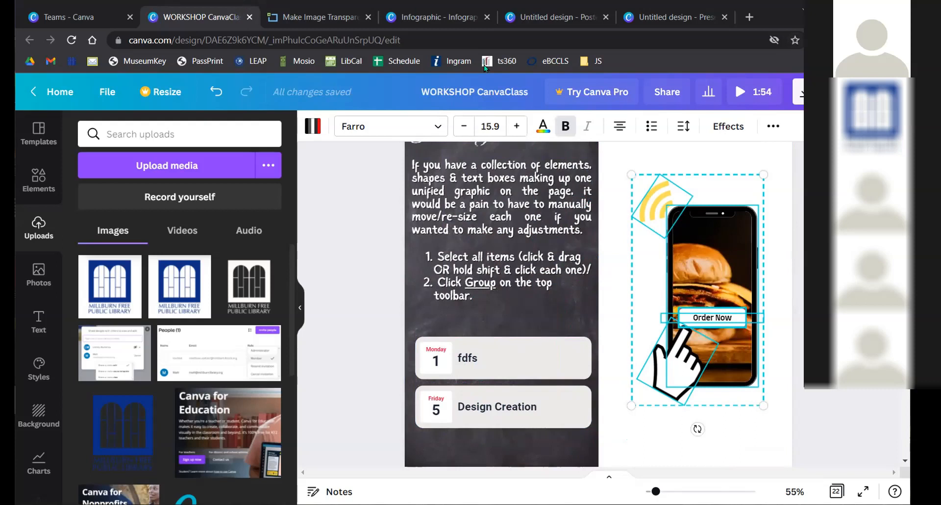
pyautogui.click(773, 127)
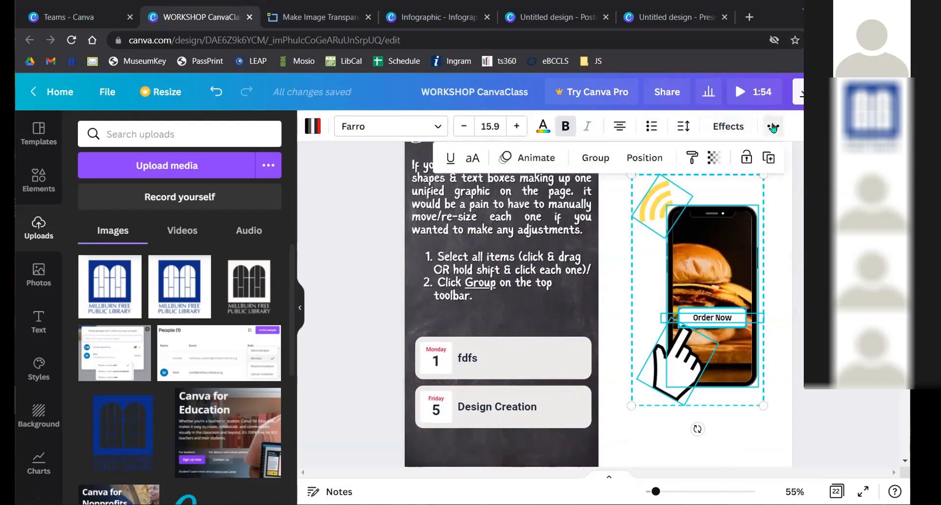
pyautogui.click(595, 158)
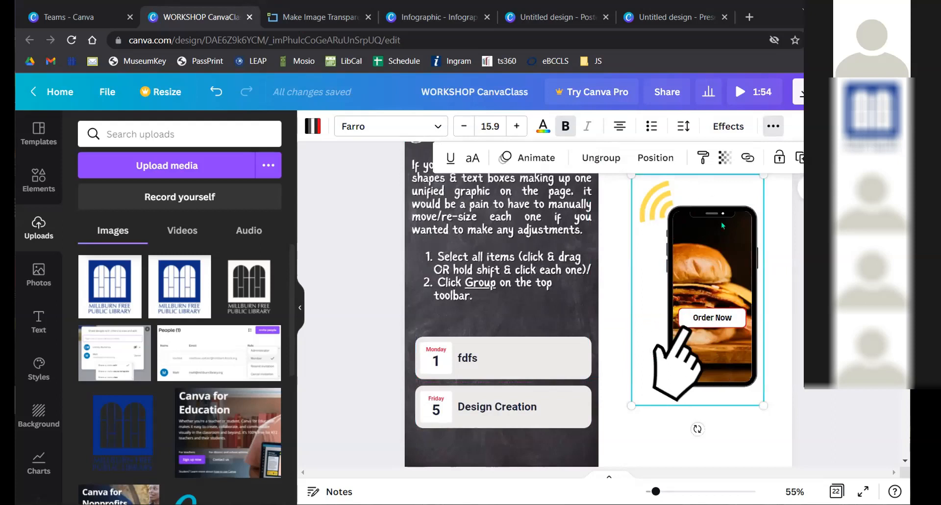
pyautogui.click(785, 318)
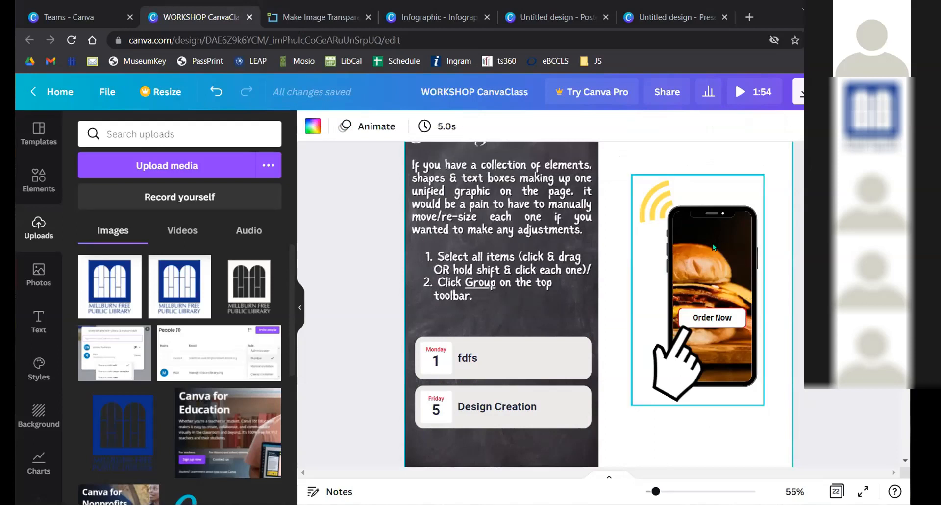
# - Reposition the grouped phone graphic and enlarge it slightly
pyautogui.moveTo(713, 248)
pyautogui.mouseDown()
pyautogui.moveTo(702, 251)
pyautogui.moveTo(721, 254)
pyautogui.mouseUp()
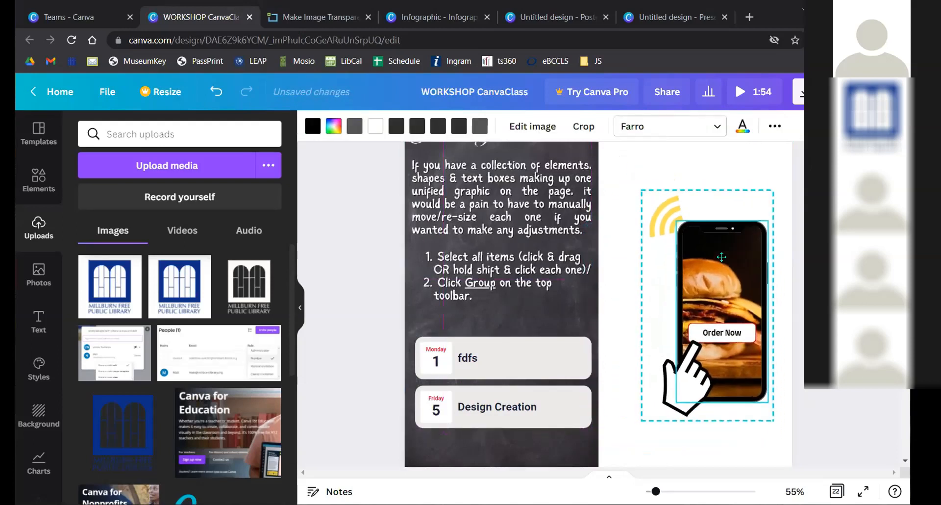
pyautogui.click(638, 162)
pyautogui.moveTo(668, 220); pyautogui.dragTo(687, 214)
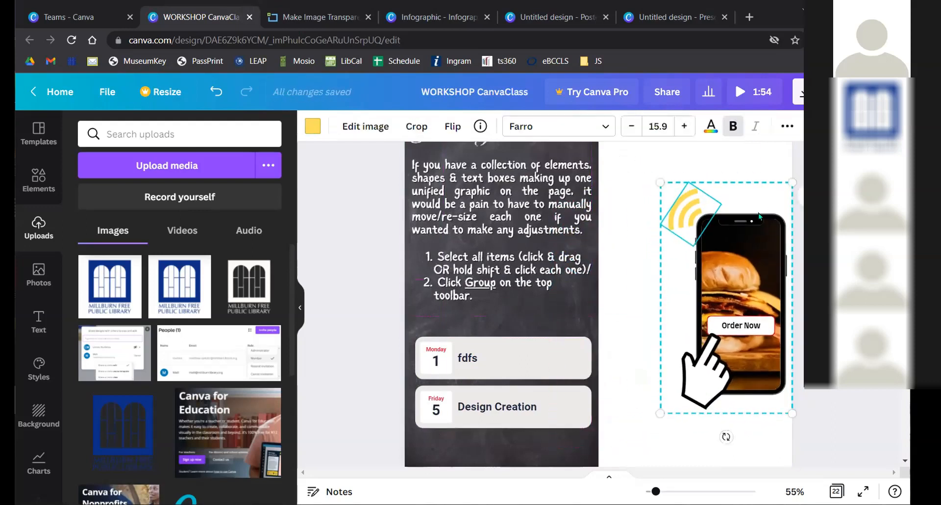
pyautogui.moveTo(716, 281); pyautogui.dragTo(686, 271)
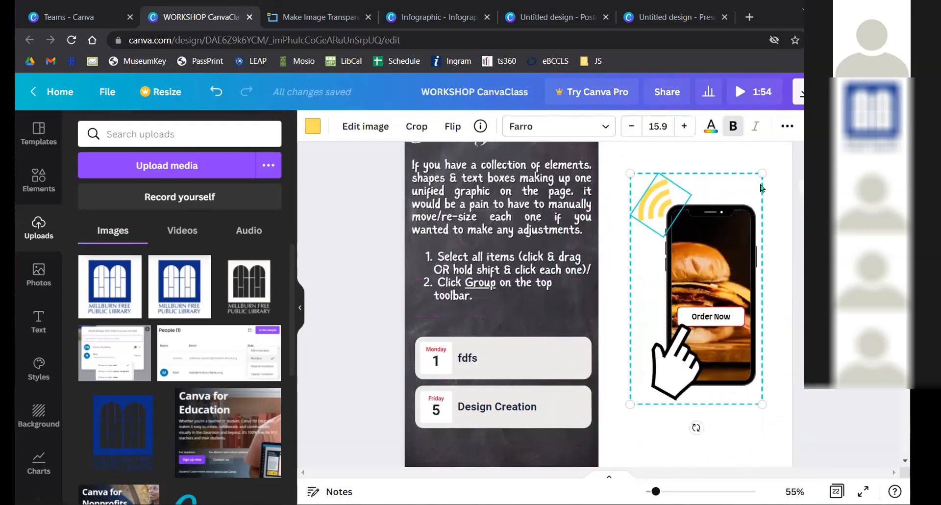
pyautogui.moveTo(760, 170)
pyautogui.mouseDown()
pyautogui.moveTo(794, 123)
pyautogui.moveTo(709, 265)
pyautogui.moveTo(799, 118)
pyautogui.moveTo(766, 166)
pyautogui.mouseUp()
# - Change the phone's Order Now button text to read 'Mesd'
pyautogui.doubleClick(714, 315)
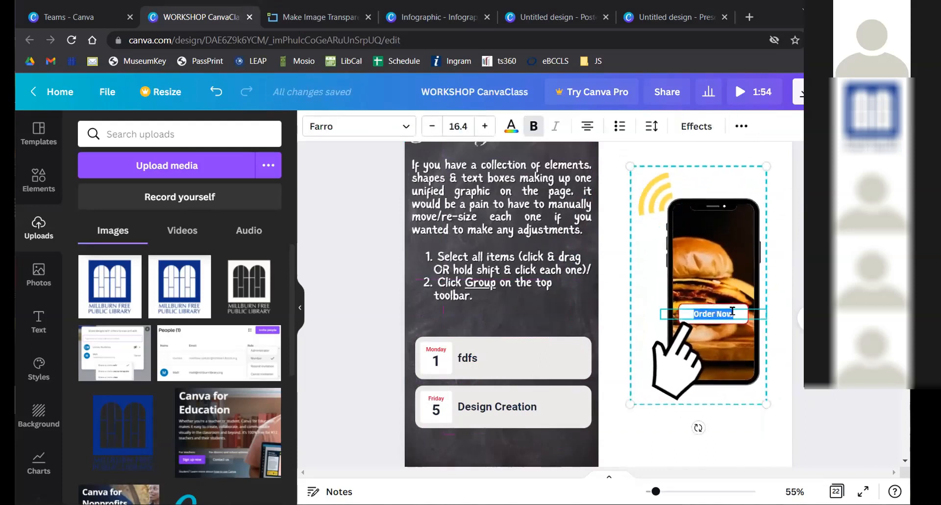
pyautogui.write('T')
pyautogui.write('Mes')
pyautogui.click(636, 429)
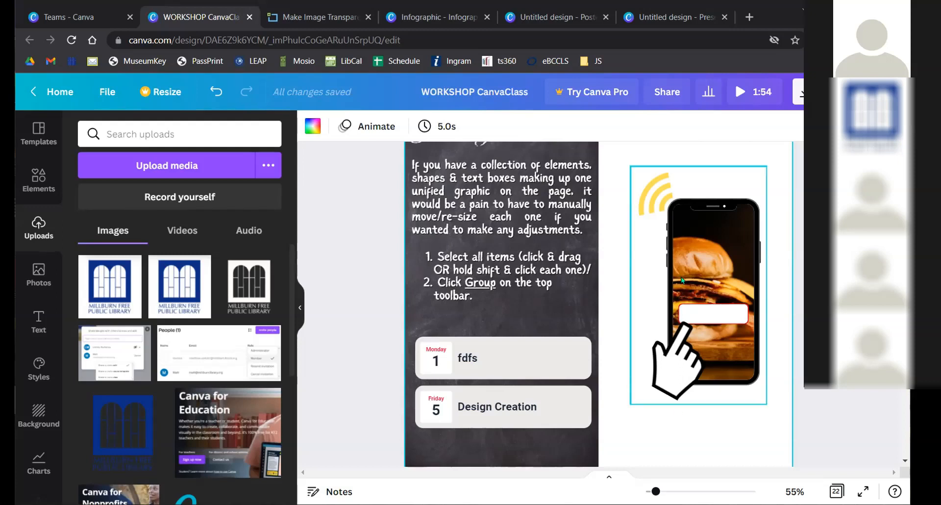
pyautogui.hotkey('ctrl', 'z')
# - Ungroup the phone graphic into separate pieces
pyautogui.click(689, 251)
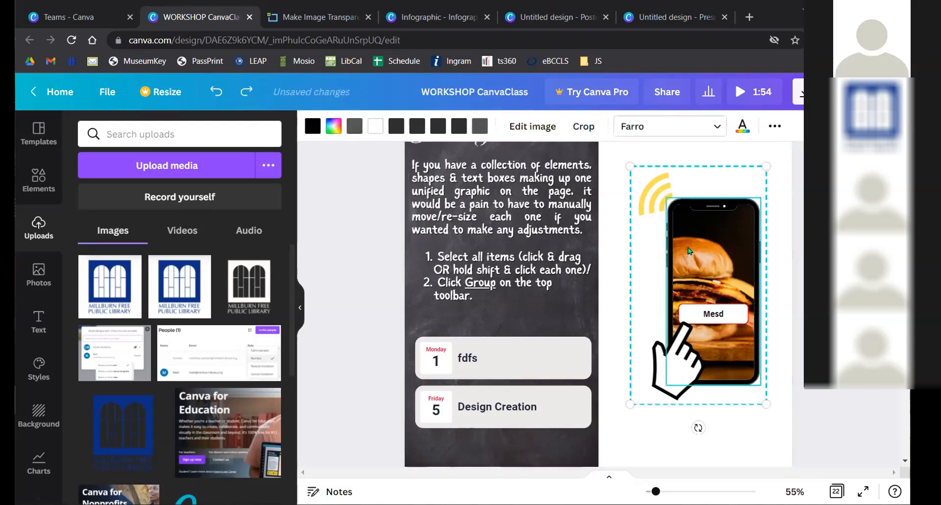
pyautogui.click(775, 126)
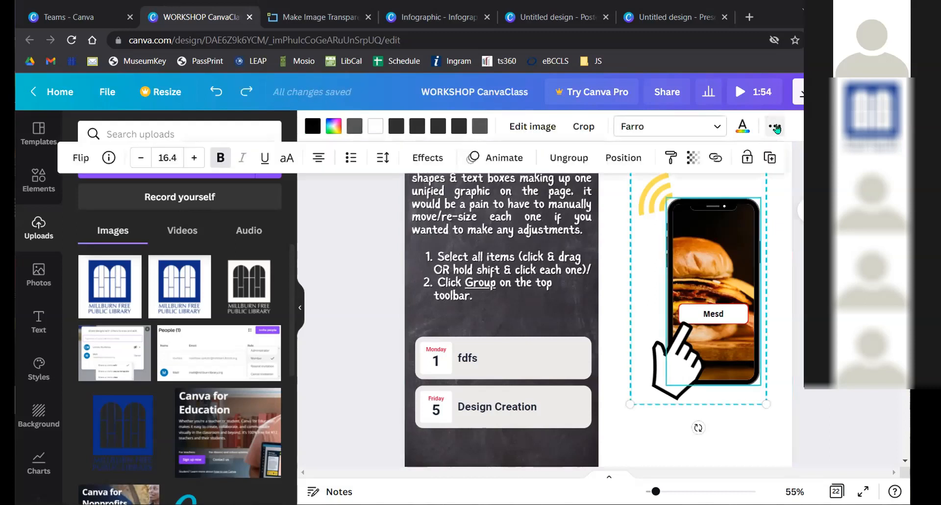
pyautogui.click(569, 157)
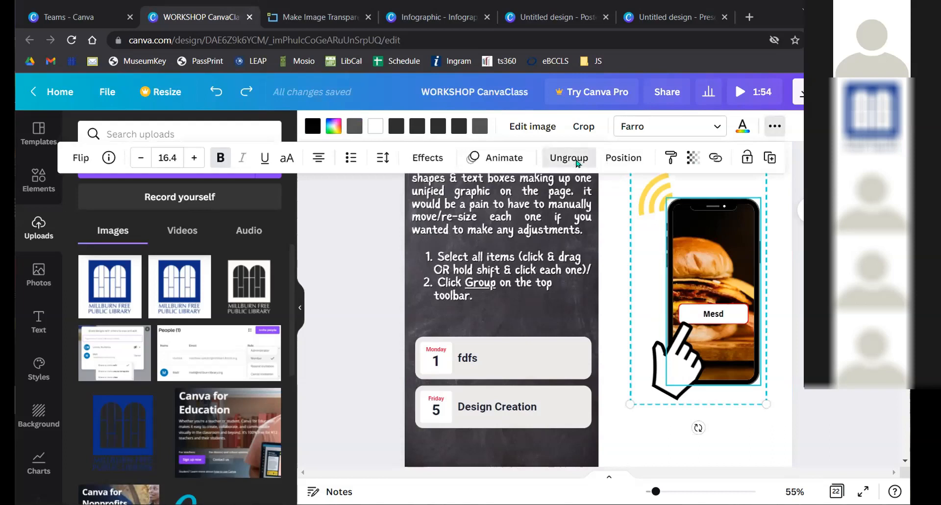
pyautogui.click(780, 251)
# - Rotate the Wi-Fi icon about 42° and move it to the phone's top-right corner
pyautogui.click(661, 196)
pyautogui.moveTo(661, 196); pyautogui.dragTo(666, 188)
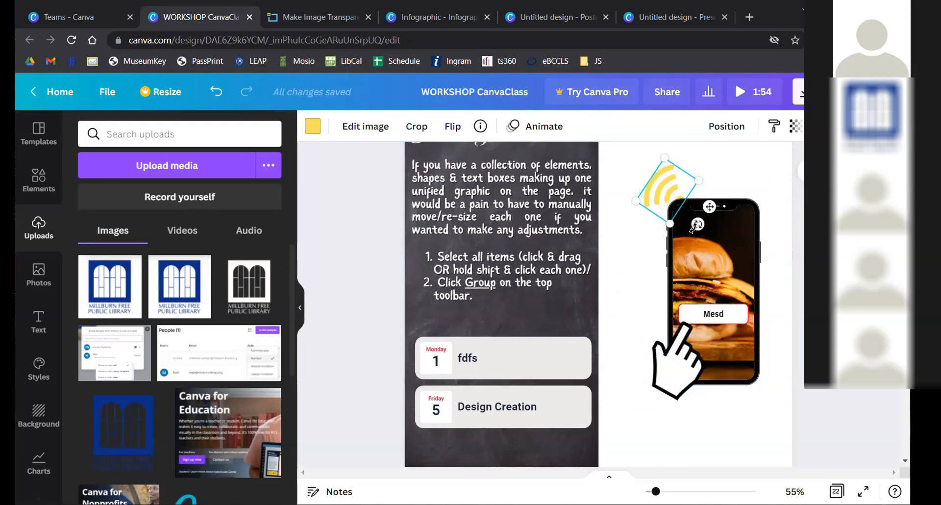
pyautogui.moveTo(698, 223); pyautogui.dragTo(660, 210)
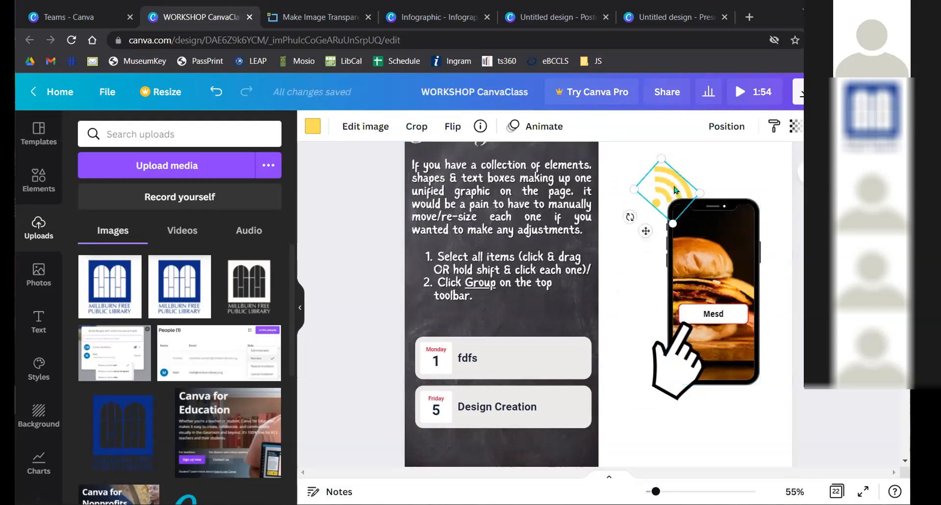
pyautogui.moveTo(673, 180); pyautogui.dragTo(768, 189)
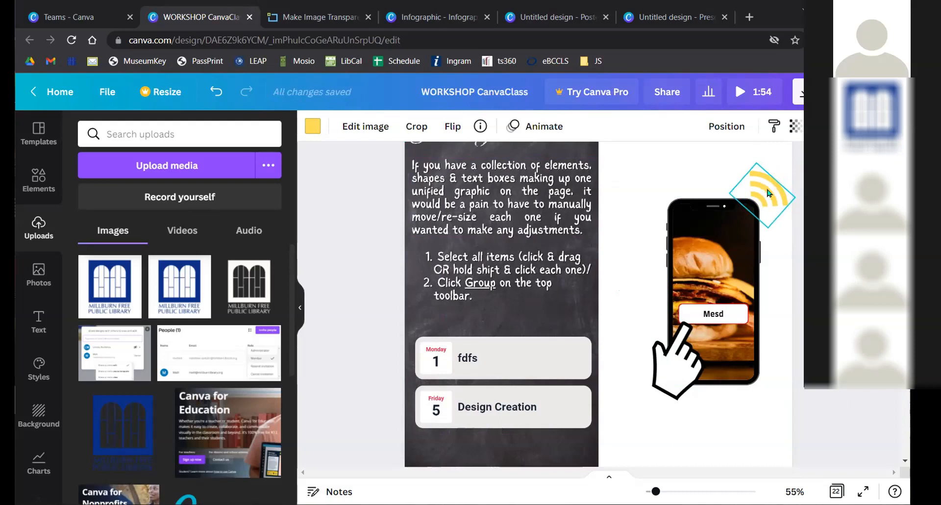
pyautogui.click(661, 181)
pyautogui.moveTo(623, 179); pyautogui.dragTo(763, 373)
# - Group the selected phone pieces and shift the group slightly left
pyautogui.click(774, 126)
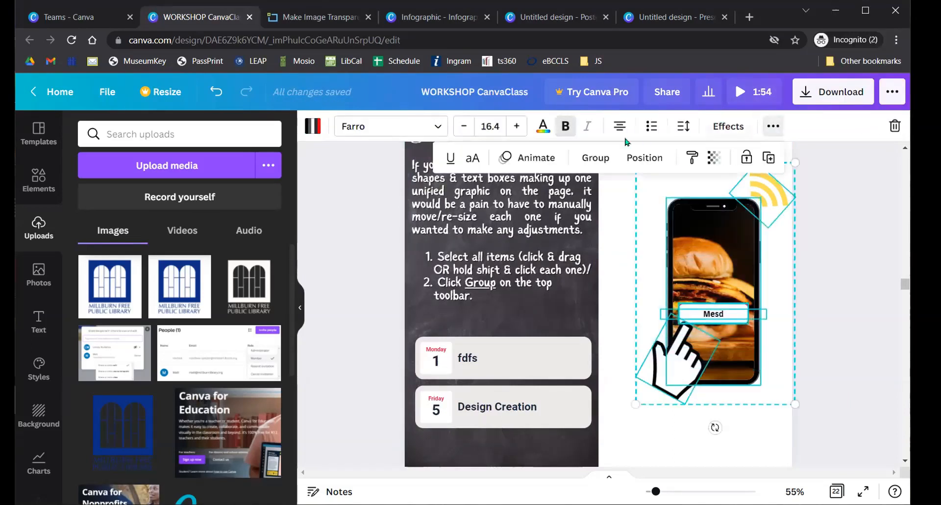
pyautogui.click(596, 157)
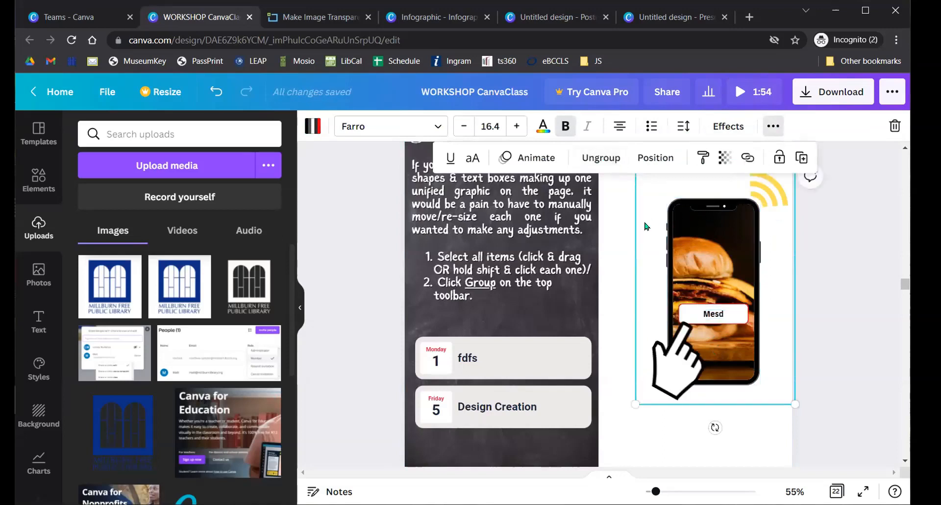
pyautogui.click(619, 228)
pyautogui.moveTo(714, 241); pyautogui.dragTo(696, 253)
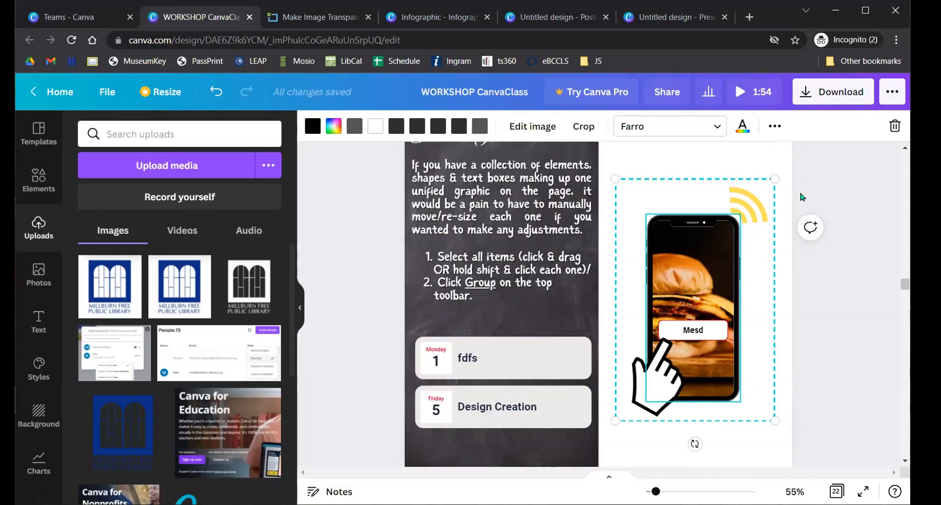
pyautogui.click(816, 177)
# - Ungroup the phone again and drag the Wi-Fi icon onto the phone screen above Mesd
pyautogui.click(745, 200)
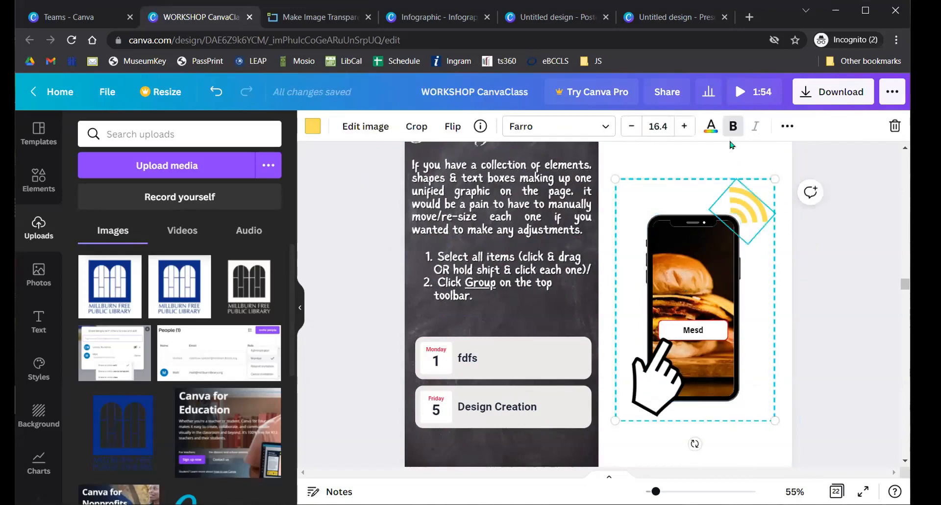
pyautogui.click(784, 126)
pyautogui.click(599, 158)
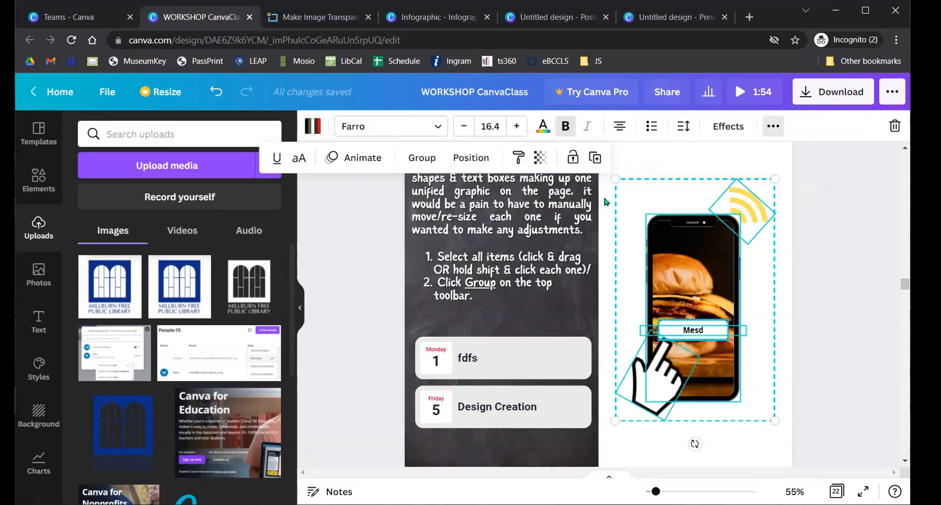
pyautogui.click(831, 210)
pyautogui.moveTo(759, 216); pyautogui.dragTo(710, 276)
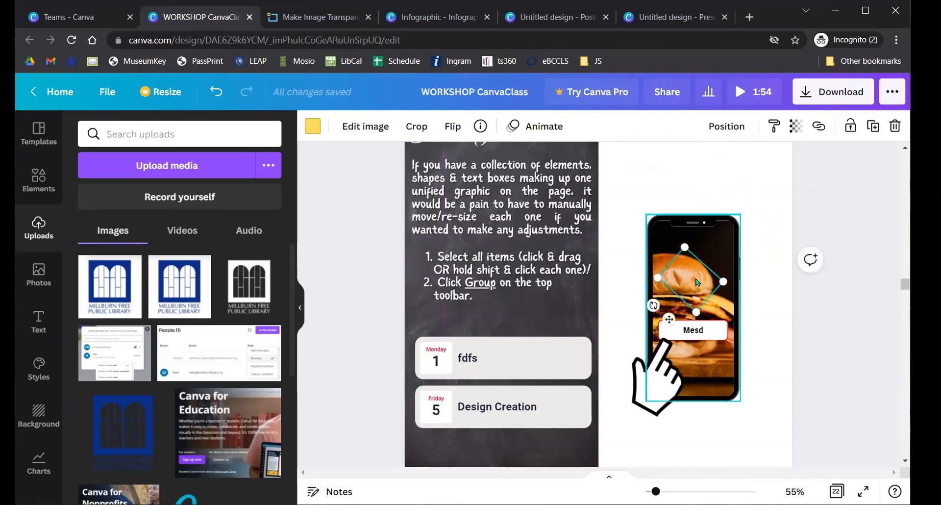
pyautogui.hotkey('ctrl', 'z')
pyautogui.scroll(-6, 586, 271)
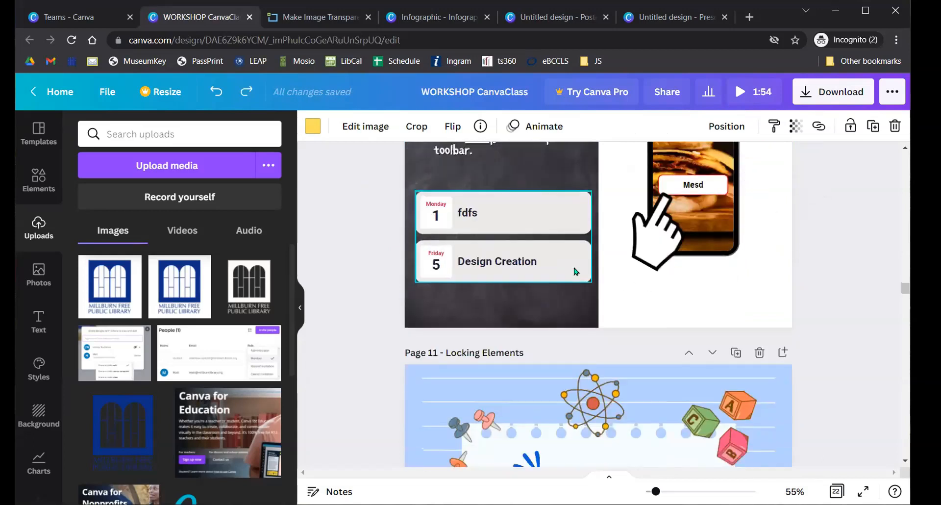
pyautogui.scroll(-5, 575, 270)
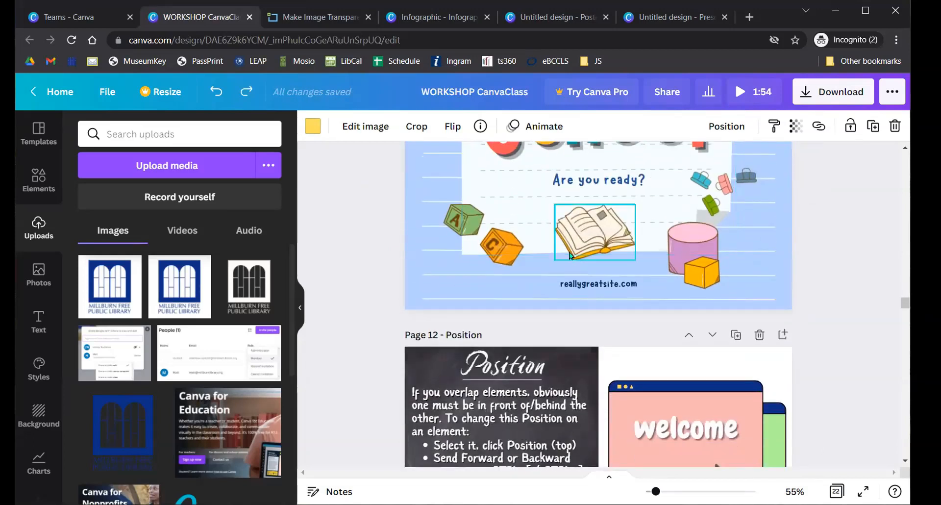
pyautogui.scroll(6, 570, 255)
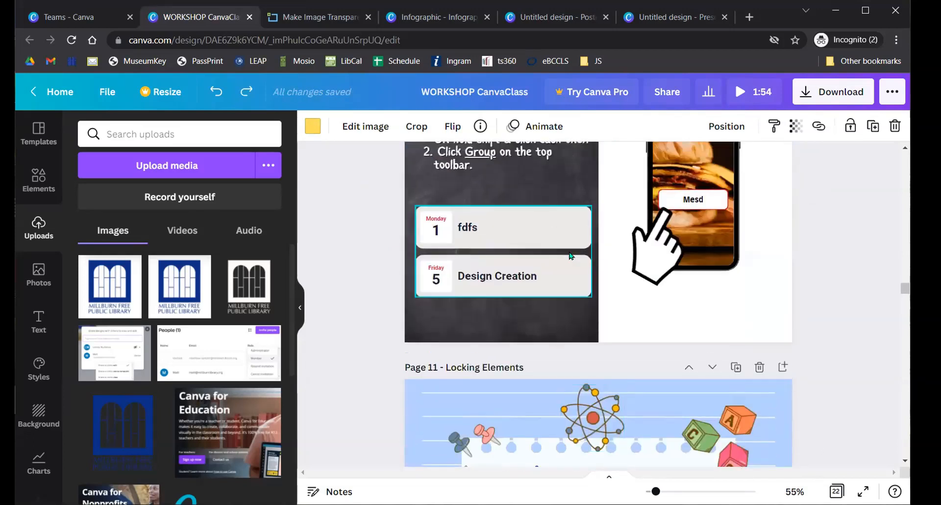
pyautogui.scroll(-3, 573, 250)
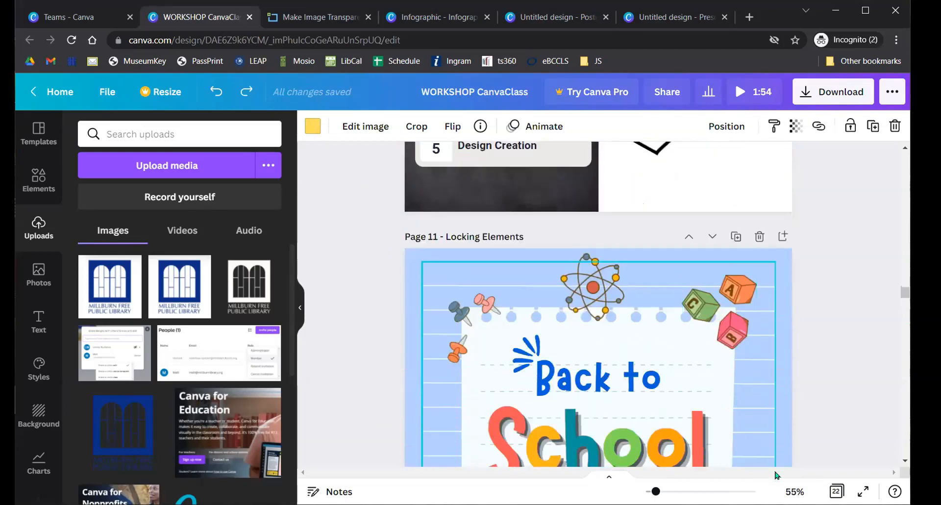
pyautogui.scroll(-2, 439, 271)
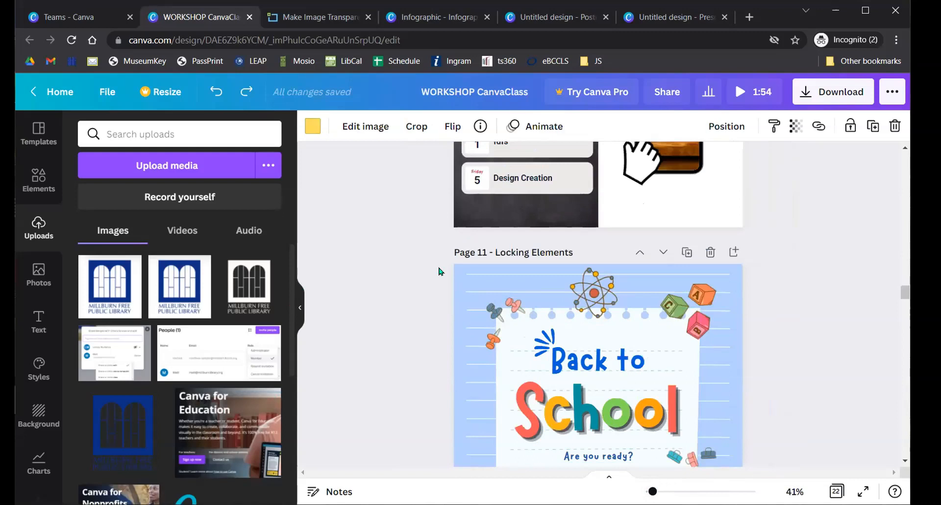
pyautogui.scroll(-5, 432, 270)
pyautogui.scroll(4, 400, 268)
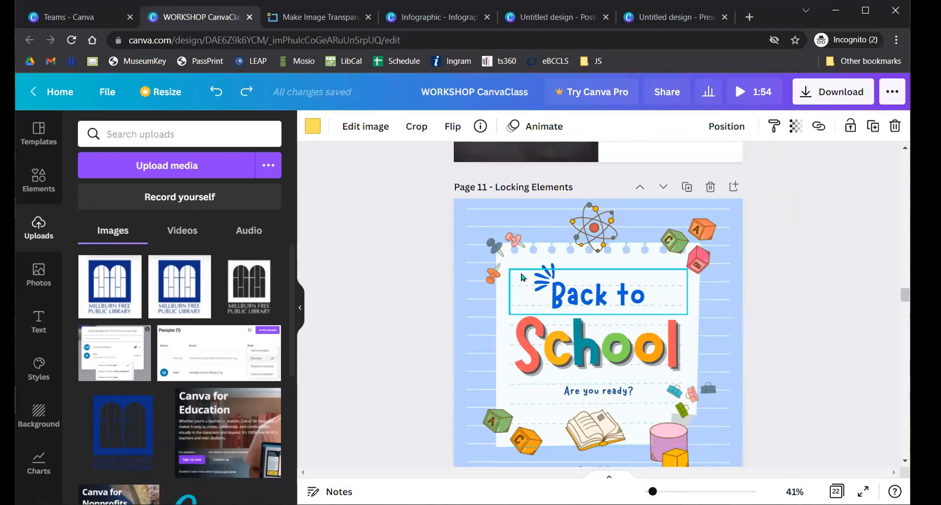
pyautogui.moveTo(491, 294); pyautogui.dragTo(617, 392)
pyautogui.hotkey('ctrl', 'z')
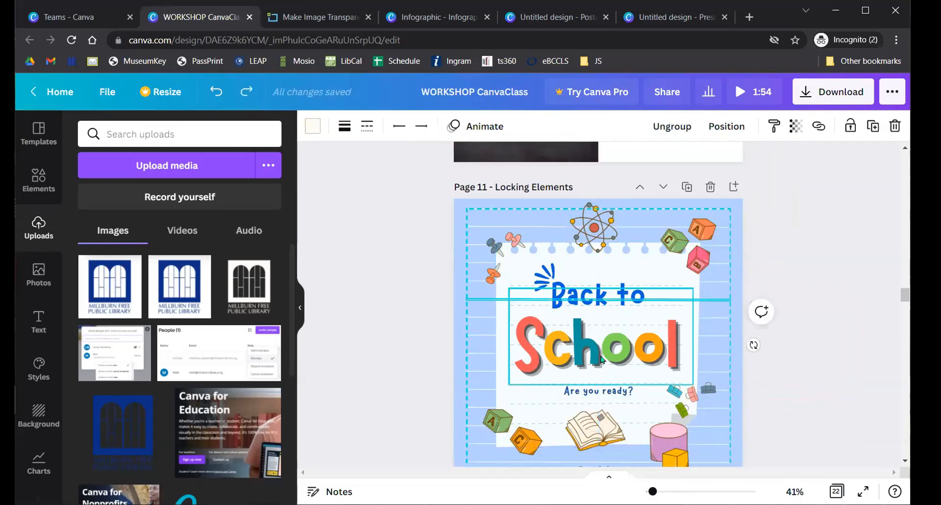
pyautogui.moveTo(534, 286); pyautogui.dragTo(648, 401)
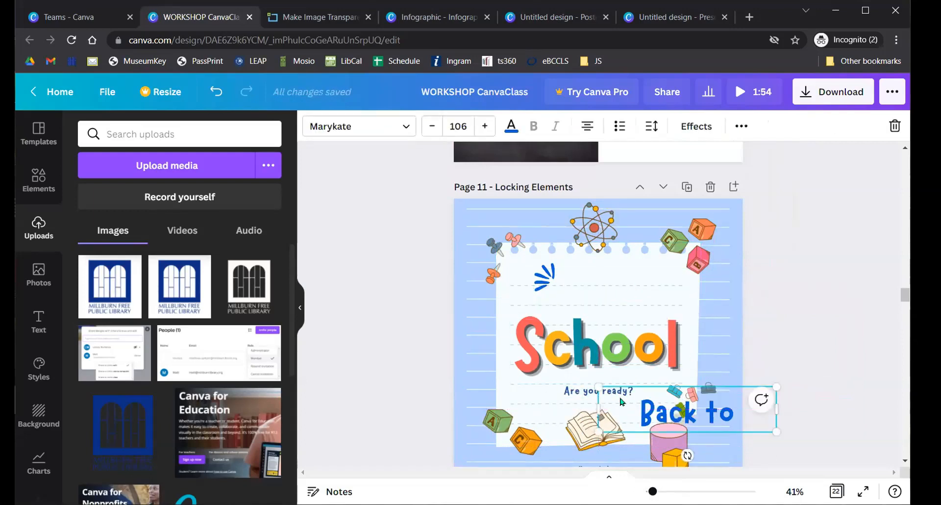
pyautogui.hotkey('ctrl', 'z')
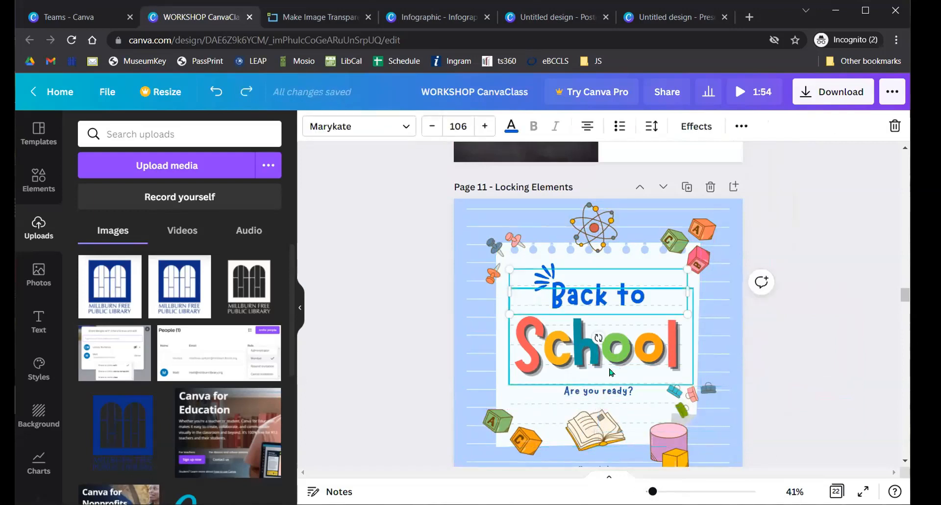
pyautogui.scroll(-2, 640, 336)
pyautogui.scroll(2, 617, 255)
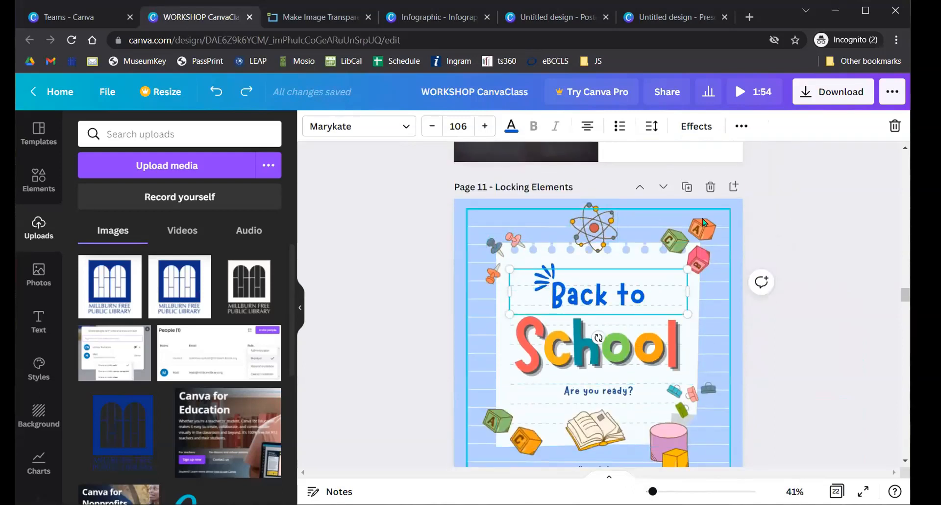
pyautogui.click(875, 313)
pyautogui.click(615, 290)
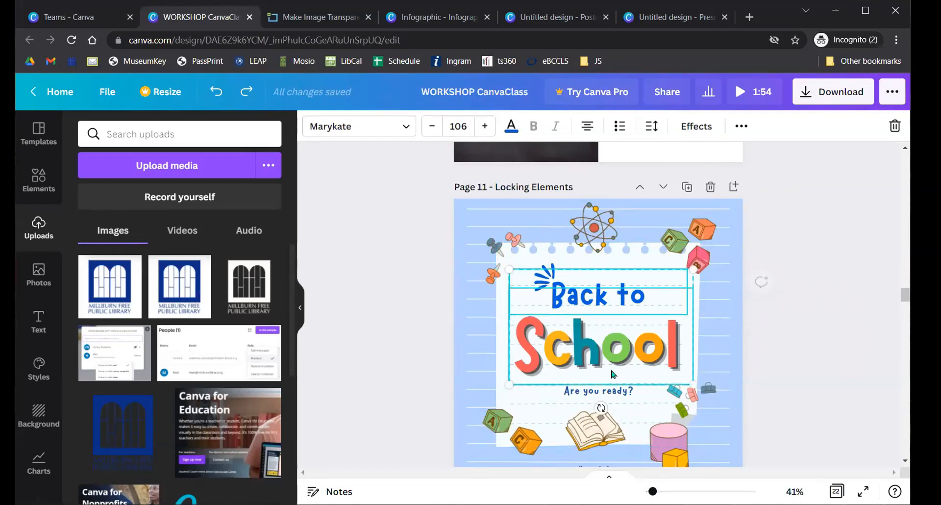
pyautogui.click(794, 321)
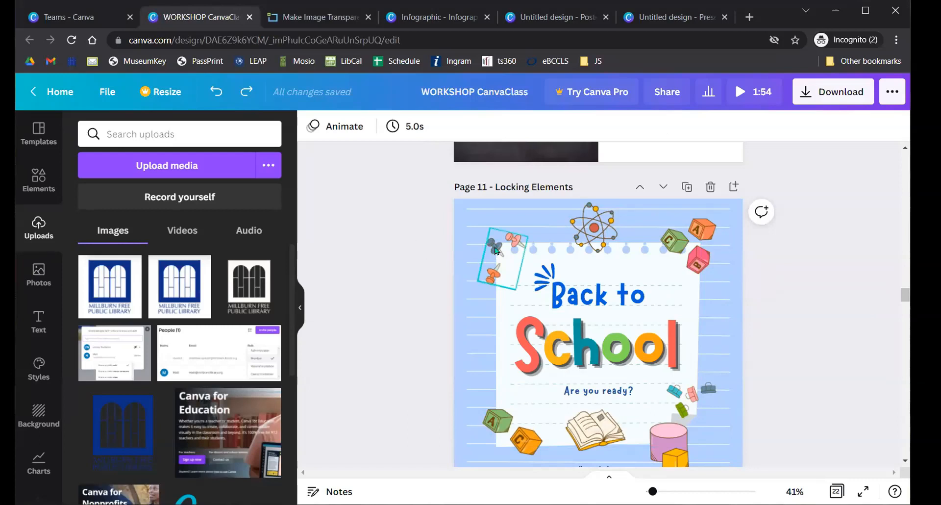
pyautogui.moveTo(526, 286); pyautogui.dragTo(582, 384)
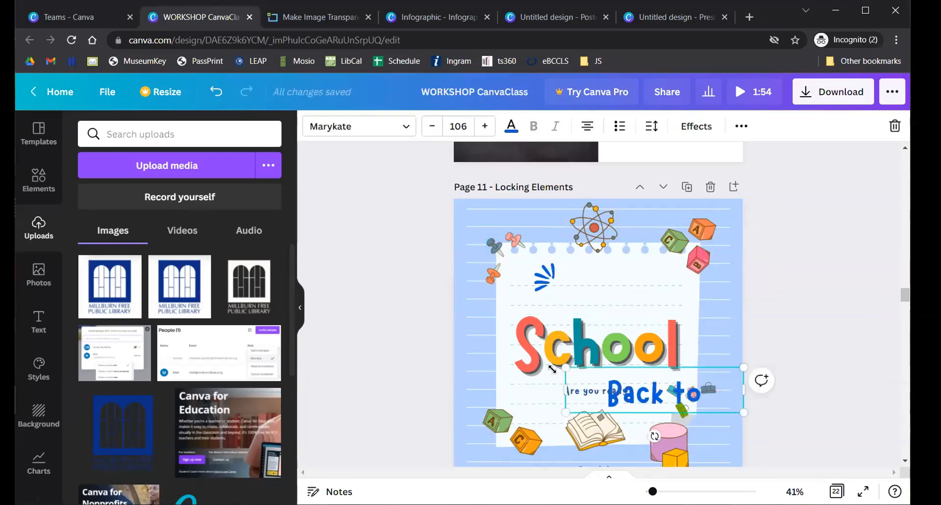
pyautogui.hotkey('ctrl', 'z')
pyautogui.moveTo(510, 314); pyautogui.dragTo(543, 360)
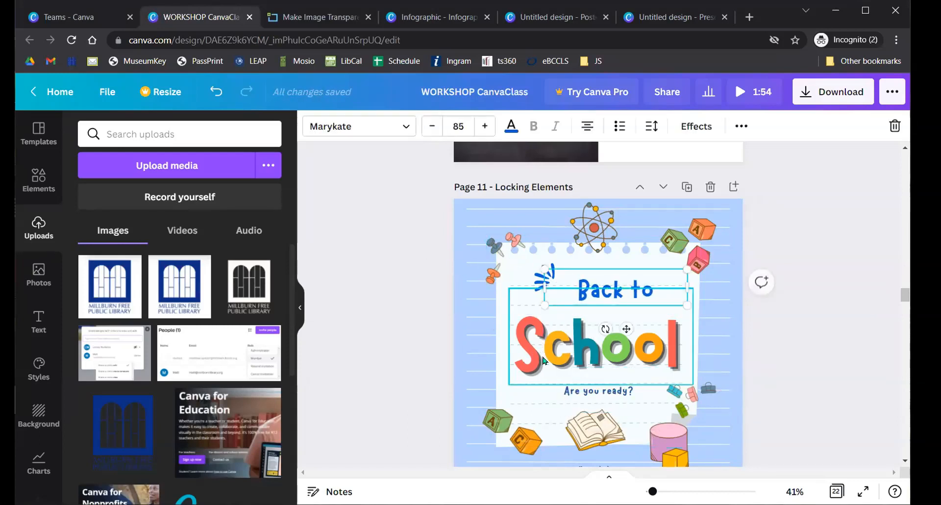
pyautogui.hotkey('ctrl', 'z')
pyautogui.click(399, 305)
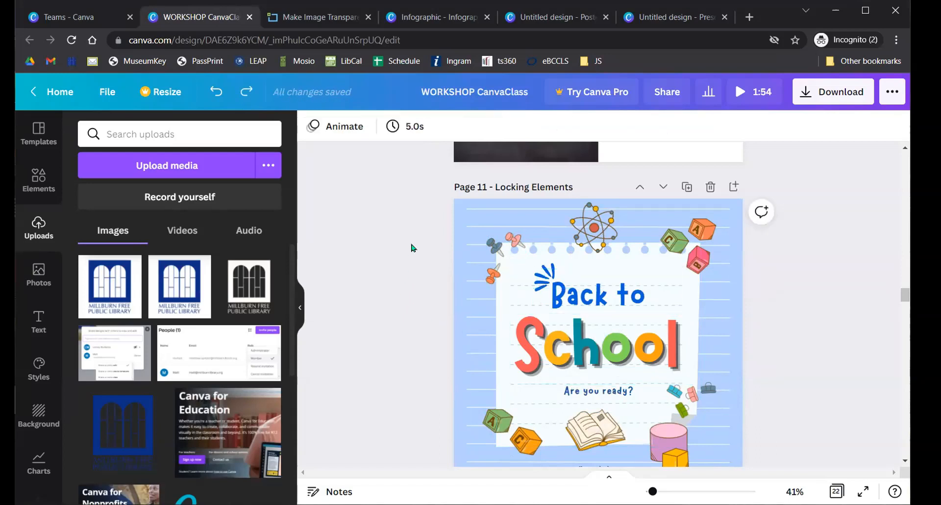
# - Lock every Page 11 poster element except the 'Back to School' and 'Are you ready?' titles
pyautogui.moveTo(416, 216); pyautogui.dragTo(776, 456)
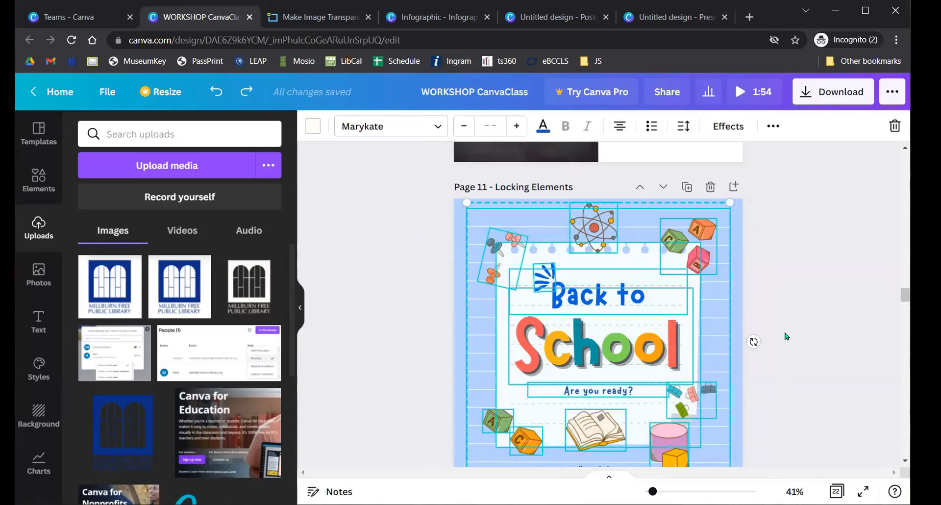
pyautogui.scroll(-2, 796, 343)
pyautogui.click(617, 237)
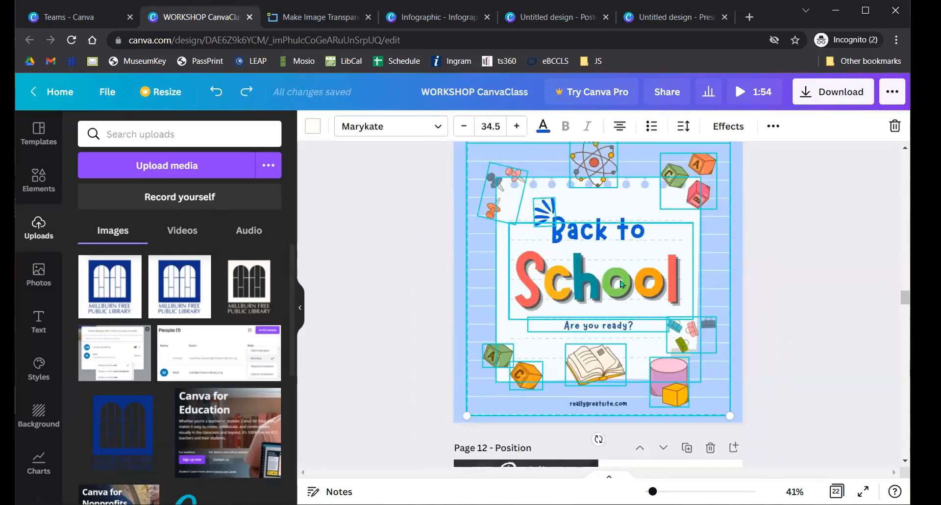
pyautogui.keyDown('shift'); pyautogui.click(610, 327); pyautogui.keyUp('shift')
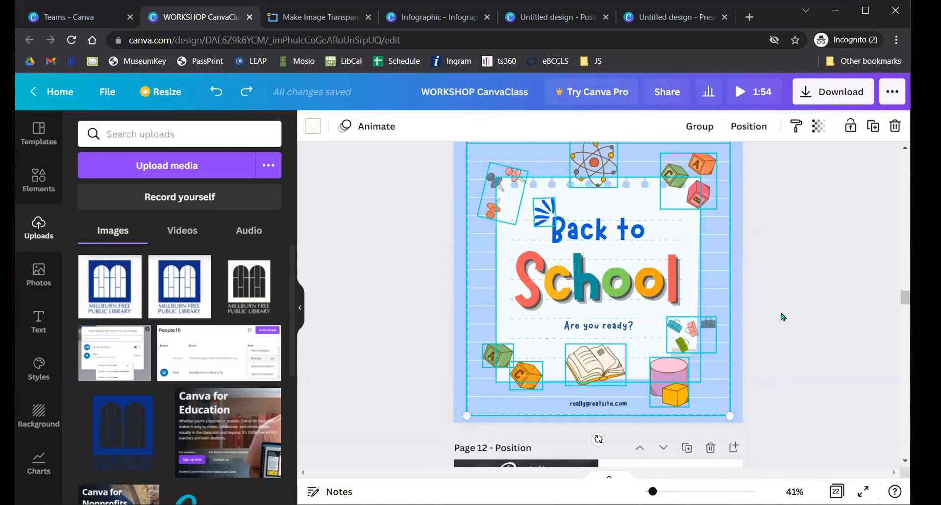
pyautogui.scroll(1, 772, 313)
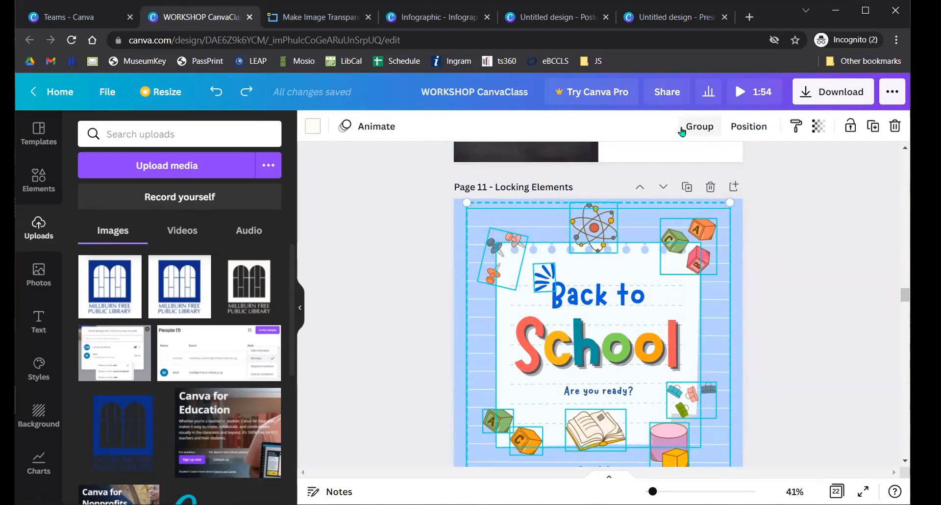
pyautogui.click(850, 126)
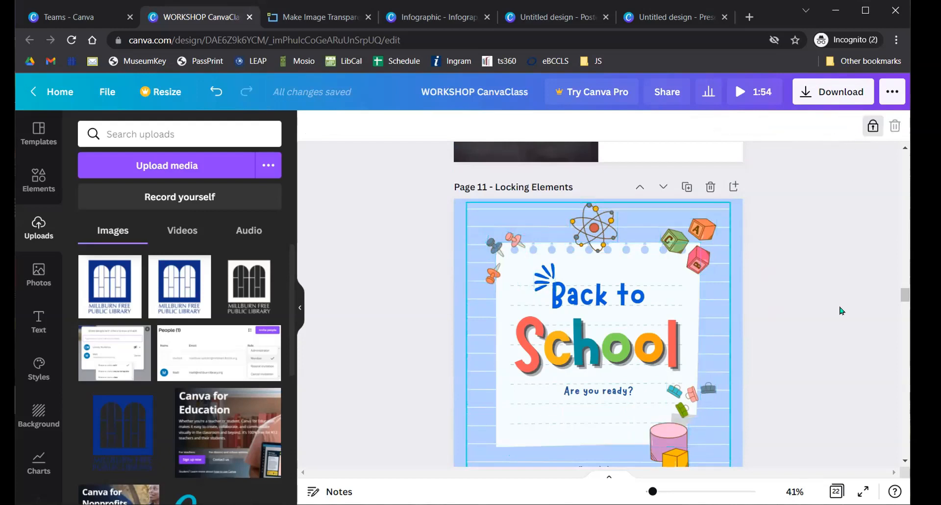
pyautogui.click(812, 320)
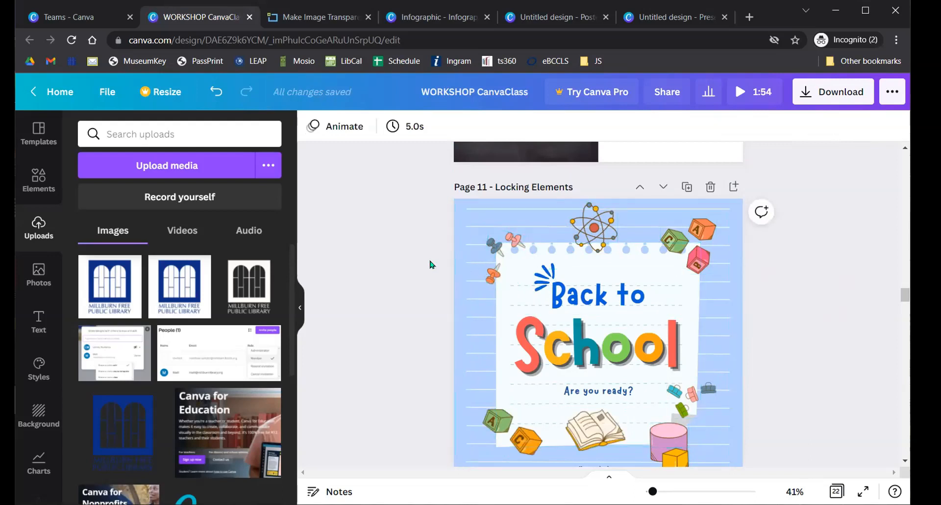
# - Select the 'Back to' and 'School' title boxes, then undo an accidental move of them
pyautogui.moveTo(407, 265); pyautogui.dragTo(606, 341)
pyautogui.moveTo(639, 299); pyautogui.dragTo(596, 320)
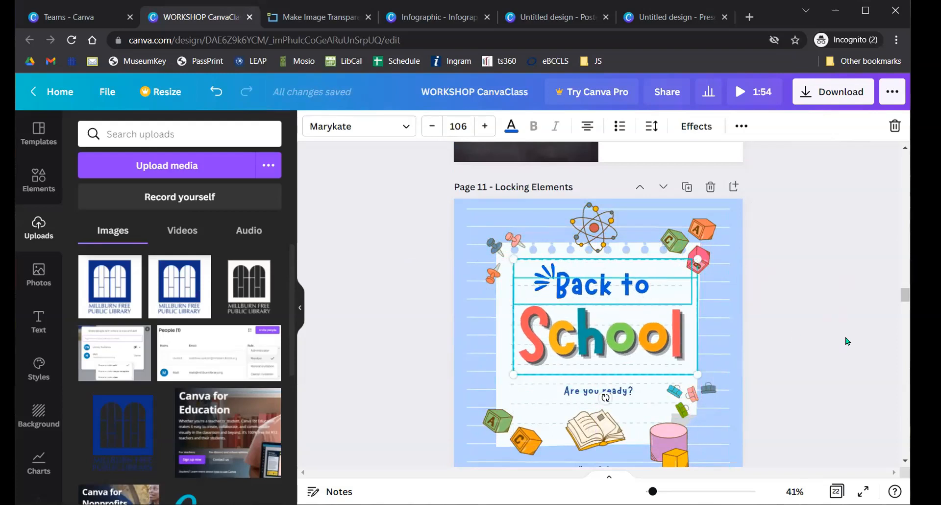
pyautogui.hotkey('ctrl', 'z')
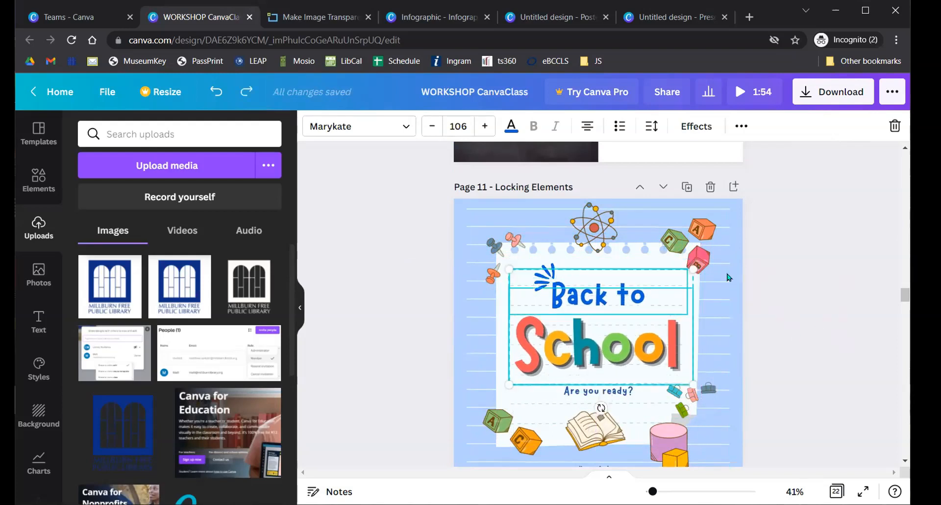
# - Try marquee-selecting the title text around the locked background, then clear the selection
pyautogui.click(497, 247)
pyautogui.click(424, 270)
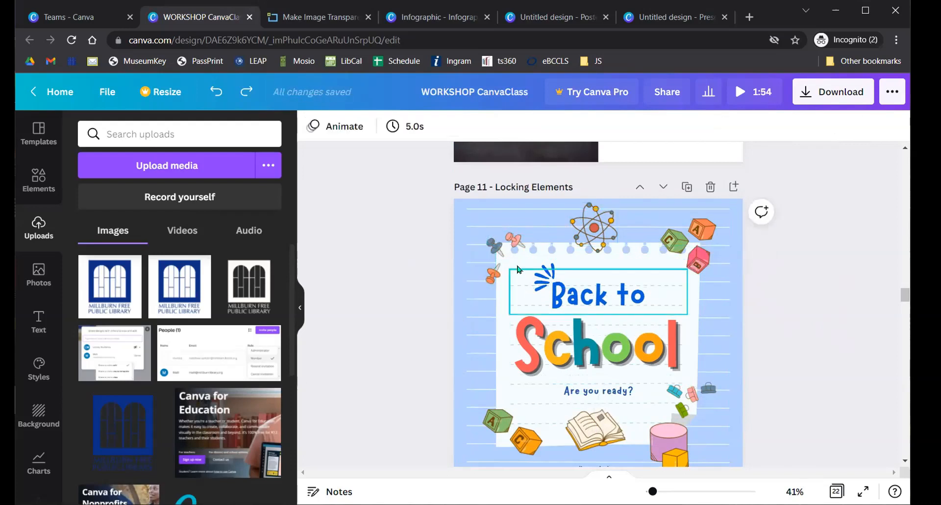
pyautogui.moveTo(409, 254); pyautogui.dragTo(758, 409)
pyautogui.click(823, 333)
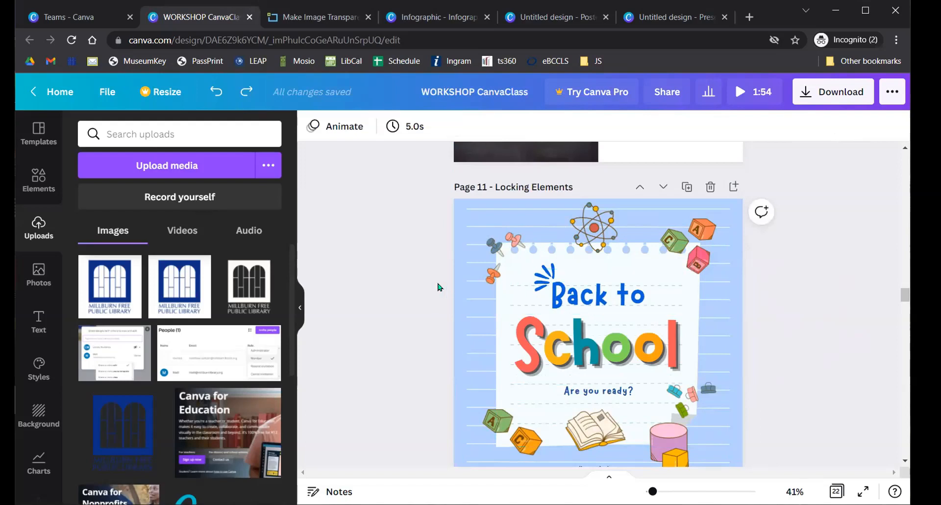
pyautogui.moveTo(409, 264); pyautogui.dragTo(706, 419)
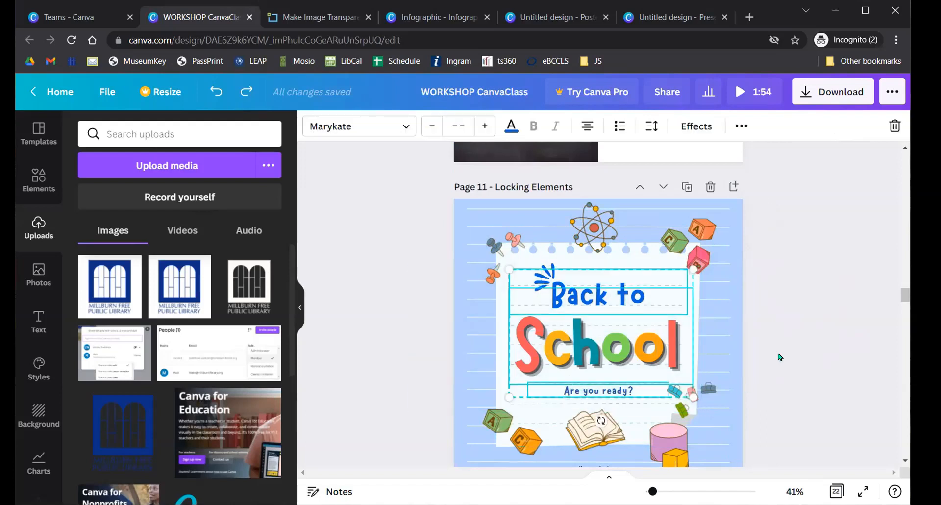
pyautogui.scroll(-2, 761, 358)
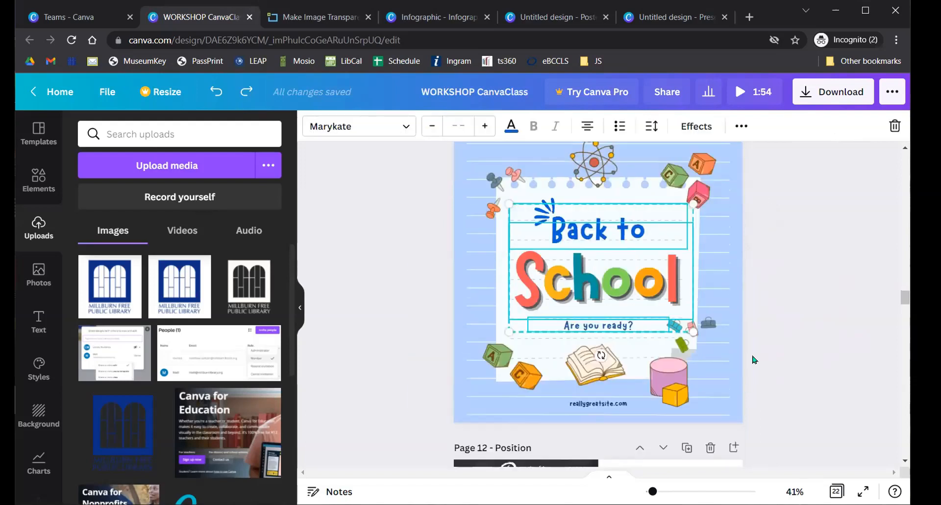
pyautogui.scroll(2, 753, 359)
pyautogui.click(837, 292)
# - Select the three Back to School title text boxes and lock them
pyautogui.moveTo(433, 237); pyautogui.dragTo(745, 443)
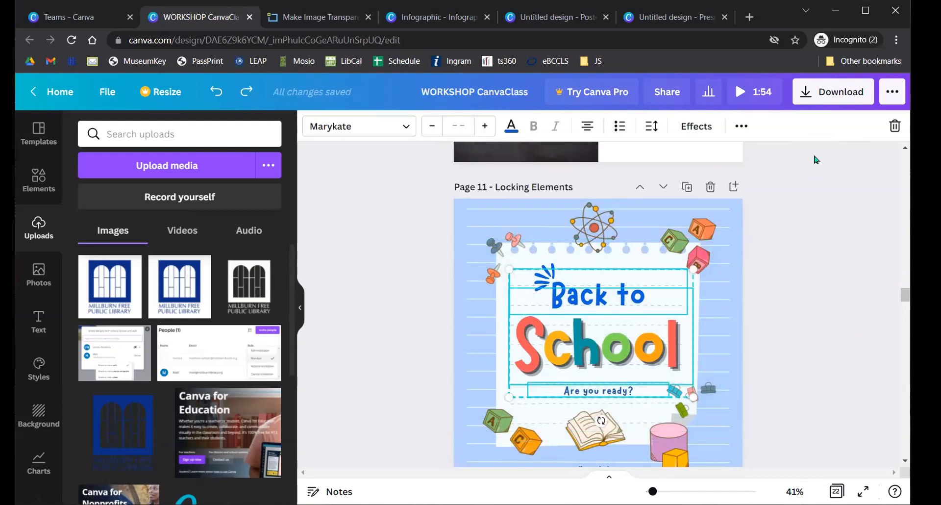
pyautogui.click(742, 127)
pyautogui.click(714, 163)
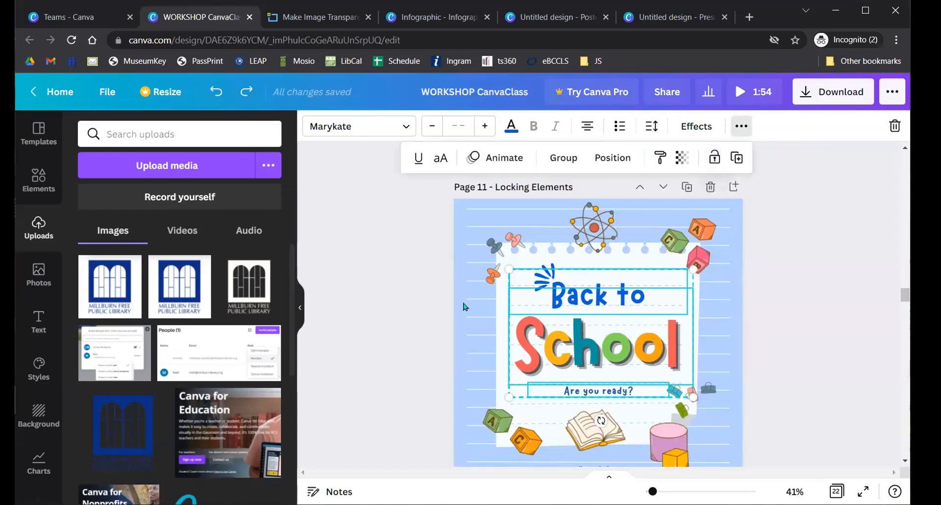
pyautogui.click(394, 298)
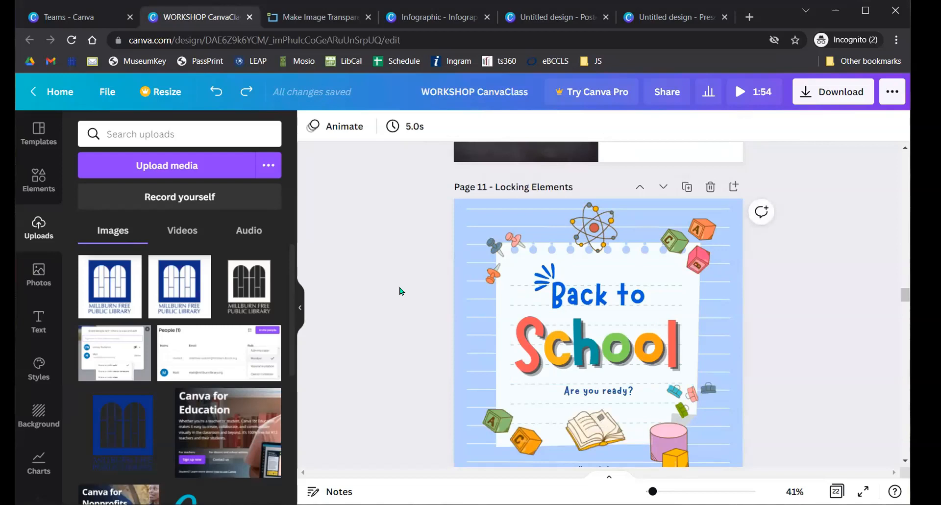
# - Scroll to Page 12 'Position' and select the pink window behind the green one
pyautogui.scroll(-8, 401, 291)
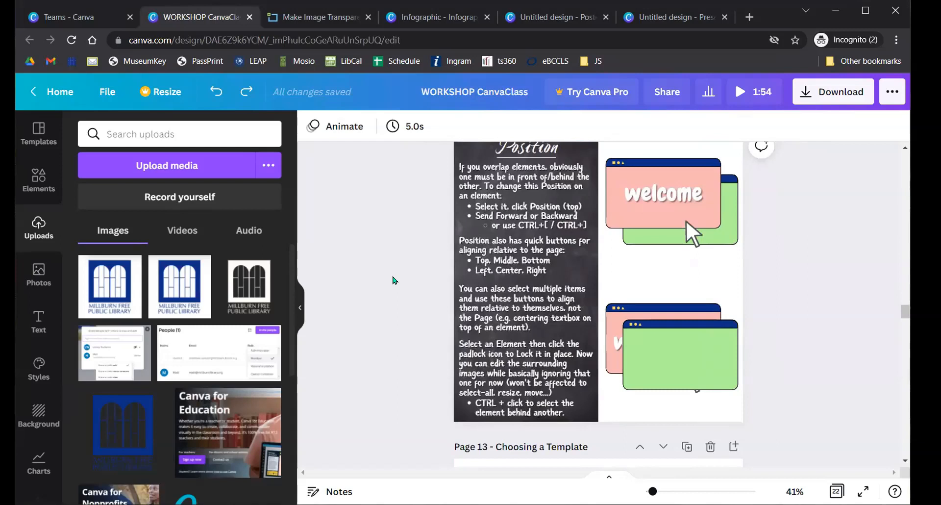
pyautogui.scroll(2, 381, 289)
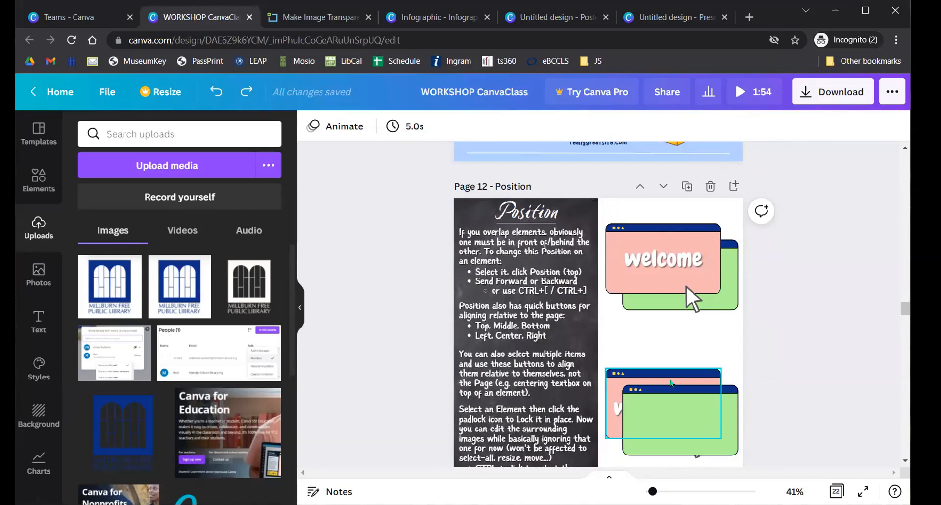
pyautogui.scroll(-2, 671, 383)
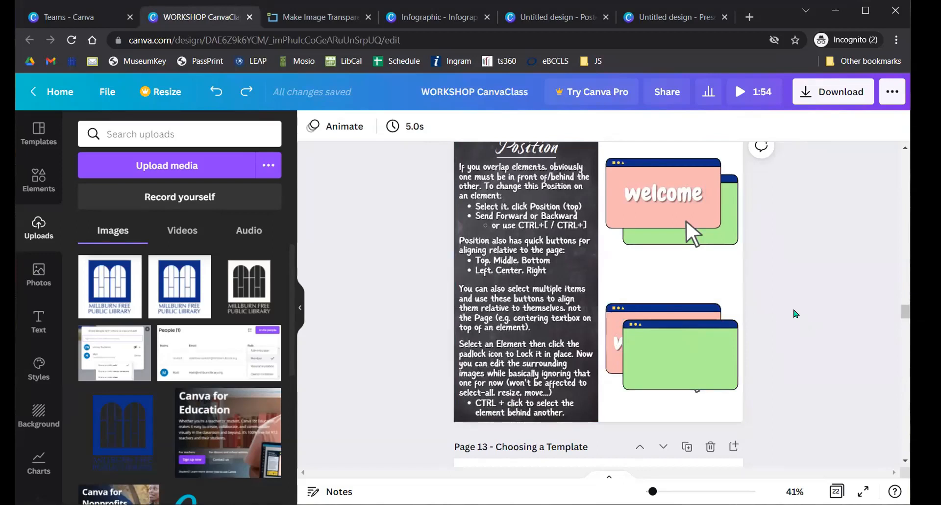
pyautogui.click(660, 311)
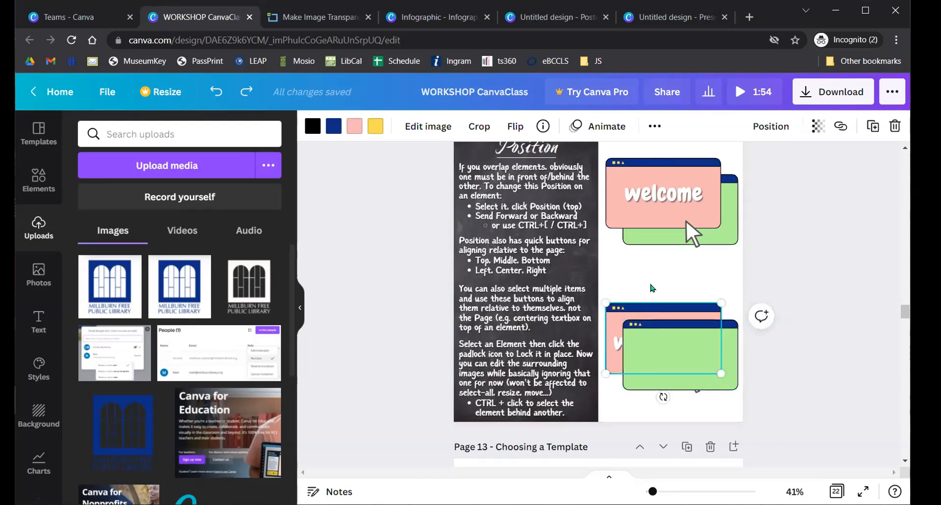
pyautogui.click(768, 125)
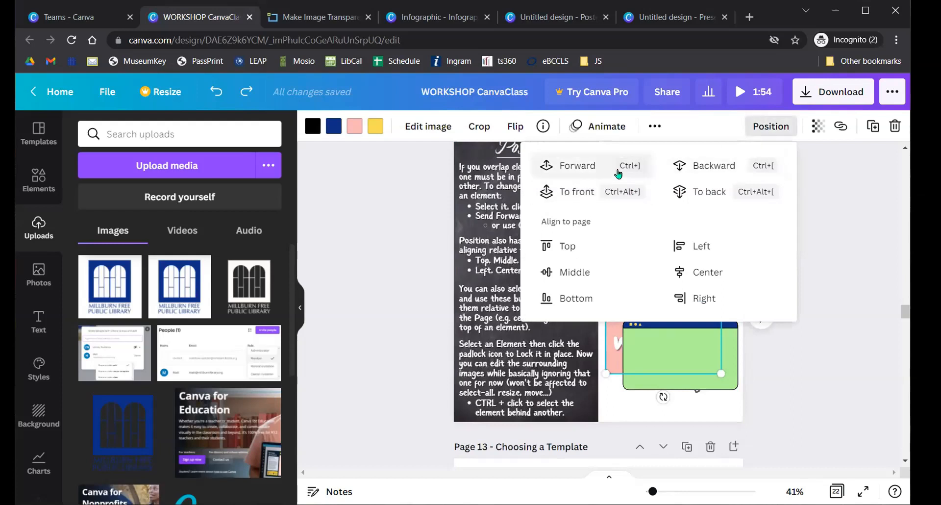
pyautogui.click(584, 168)
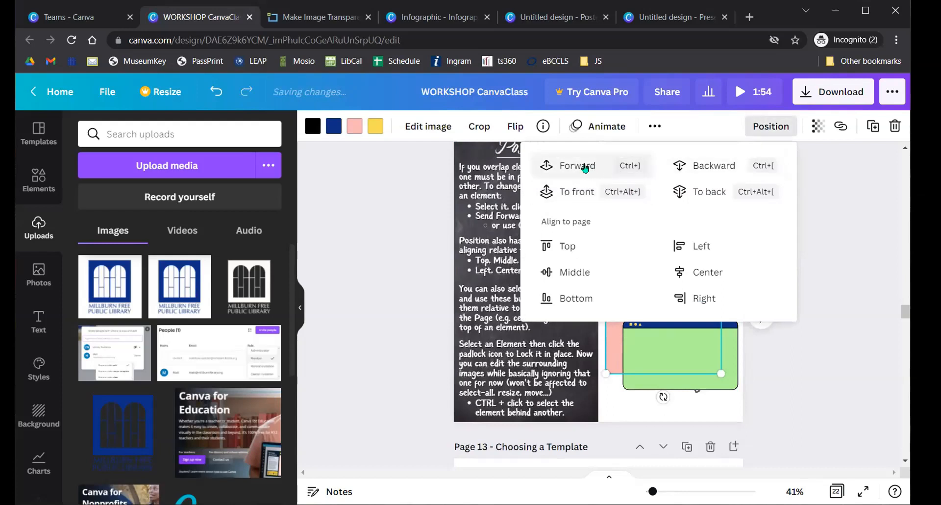
pyautogui.click(717, 169)
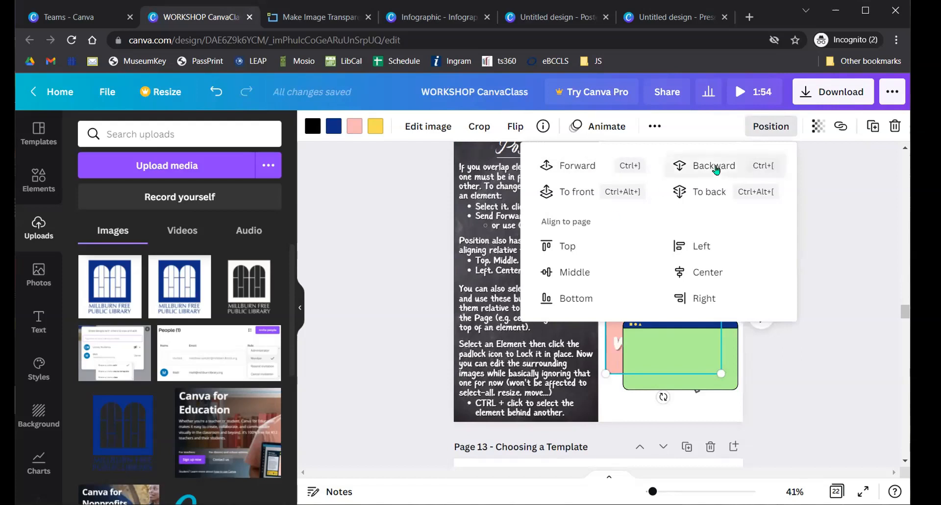
pyautogui.click(580, 164)
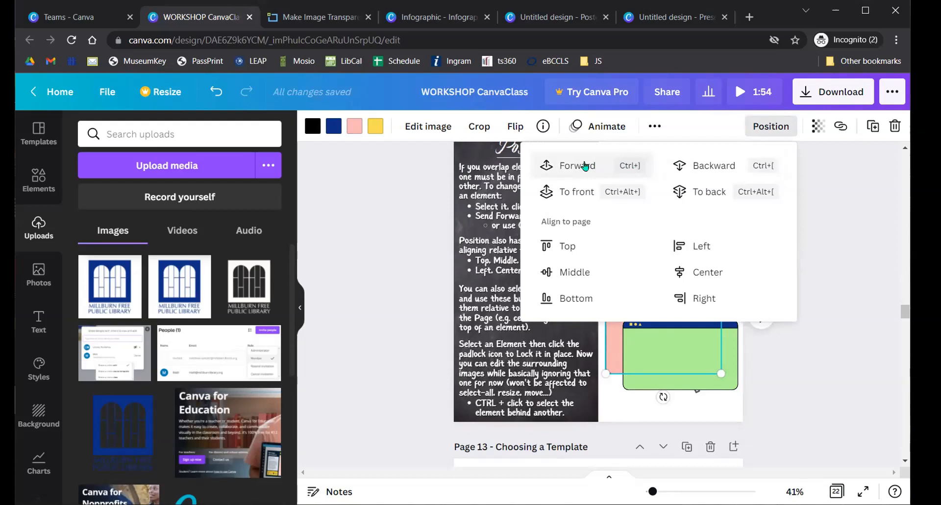
pyautogui.click(584, 166)
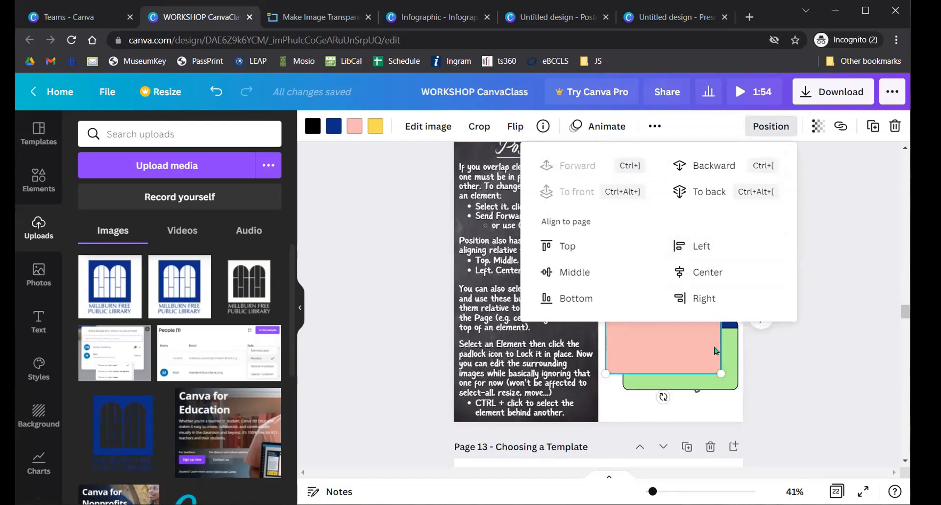
pyautogui.click(856, 234)
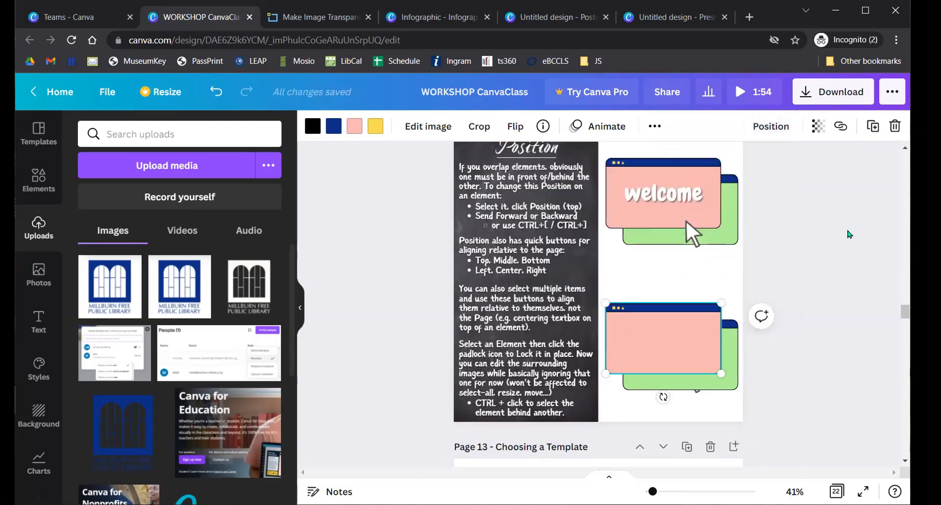
pyautogui.click(834, 238)
pyautogui.hotkey('ctrl', 'z')
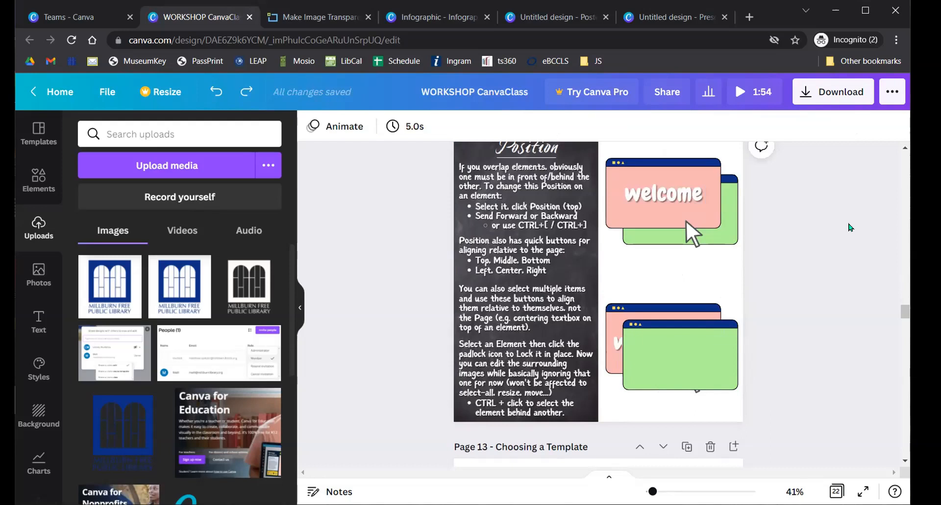
# - Select the hidden welcome text plus the pink window and bring them Forward via Position
pyautogui.click(614, 341)
pyautogui.keyDown('shift'); pyautogui.click(611, 309); pyautogui.keyUp('shift')
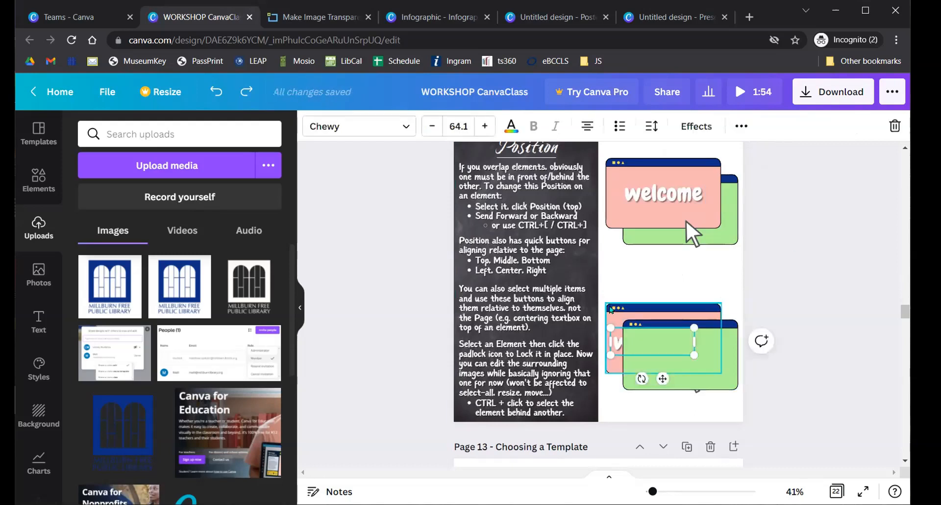
pyautogui.click(741, 126)
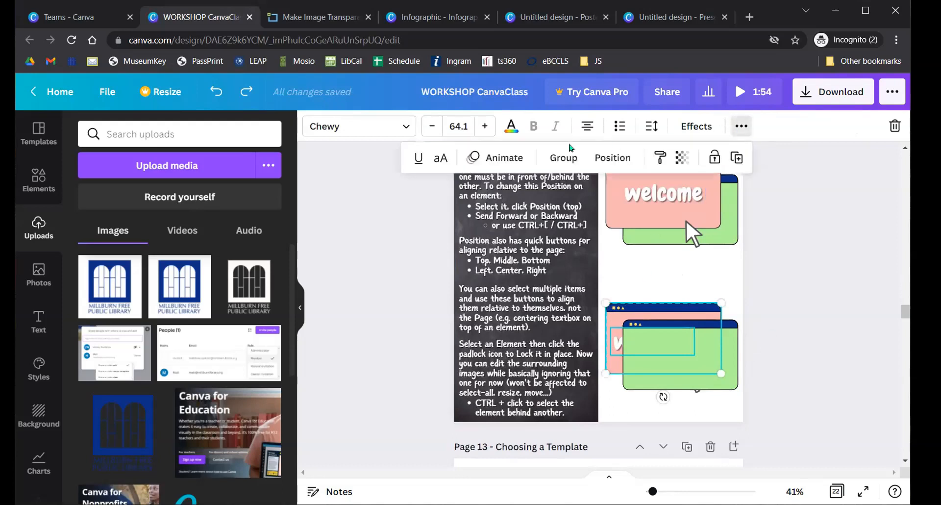
pyautogui.click(611, 157)
pyautogui.click(419, 197)
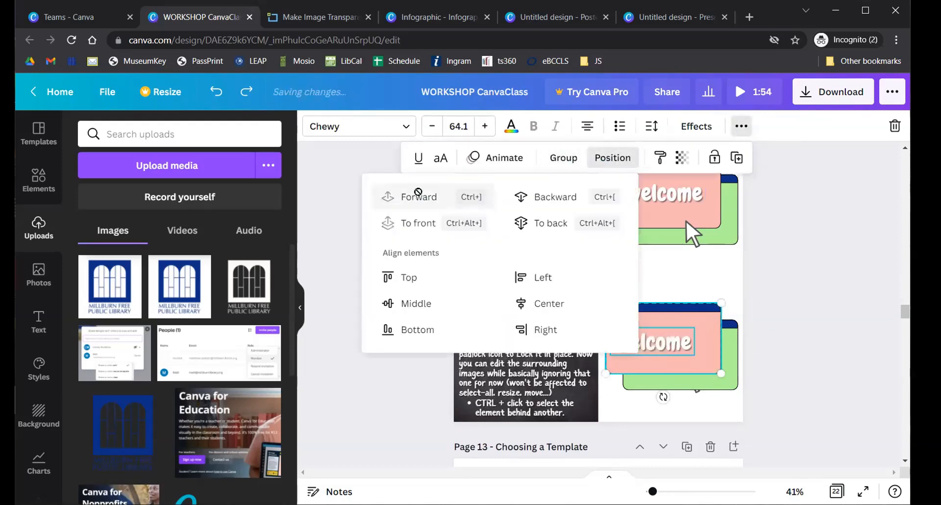
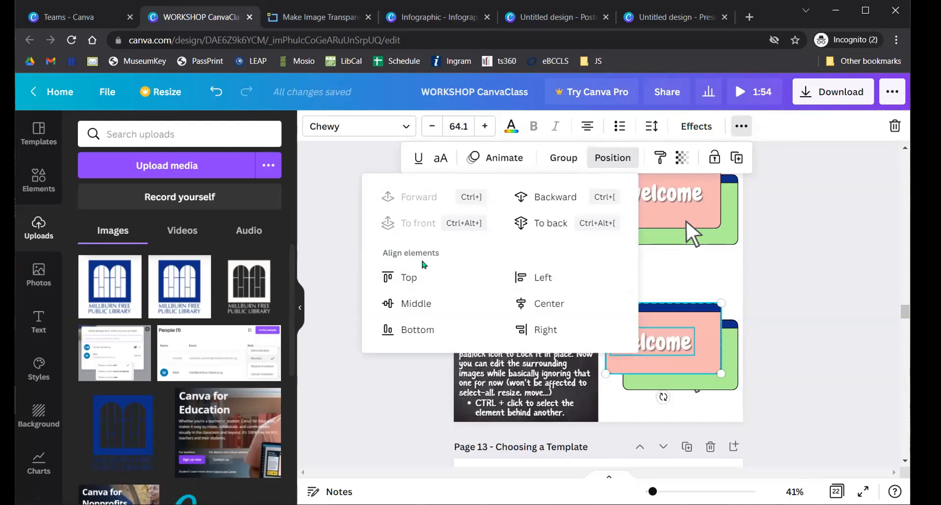
# - After trying right, left and top alignments, align the lower welcome text Middle and Center in its pink window
pyautogui.click(417, 302)
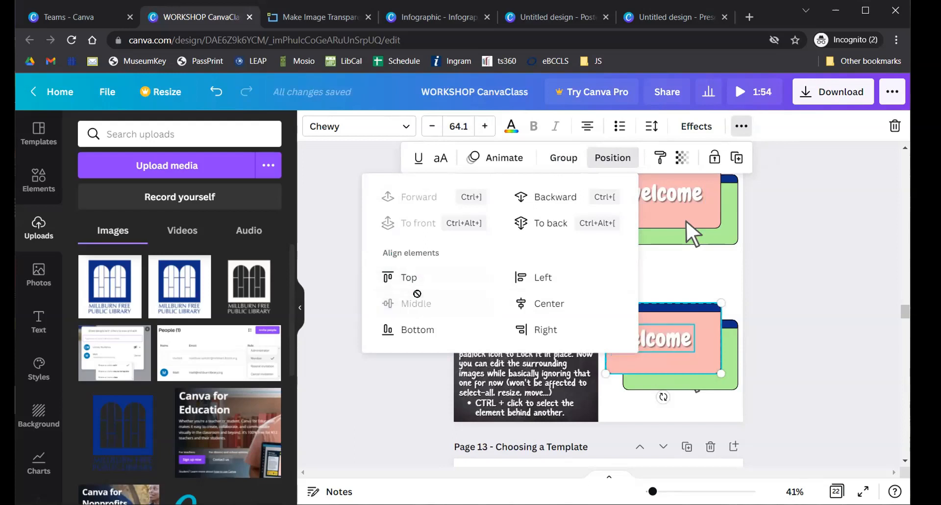
pyautogui.click(546, 303)
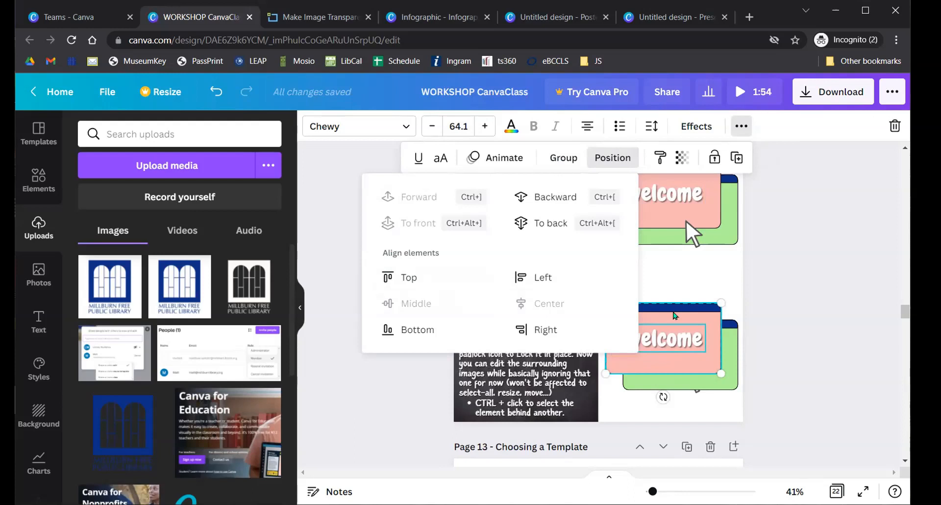
pyautogui.hotkey('ctrl', 'z')
pyautogui.hotkey('ctrl', 'z')
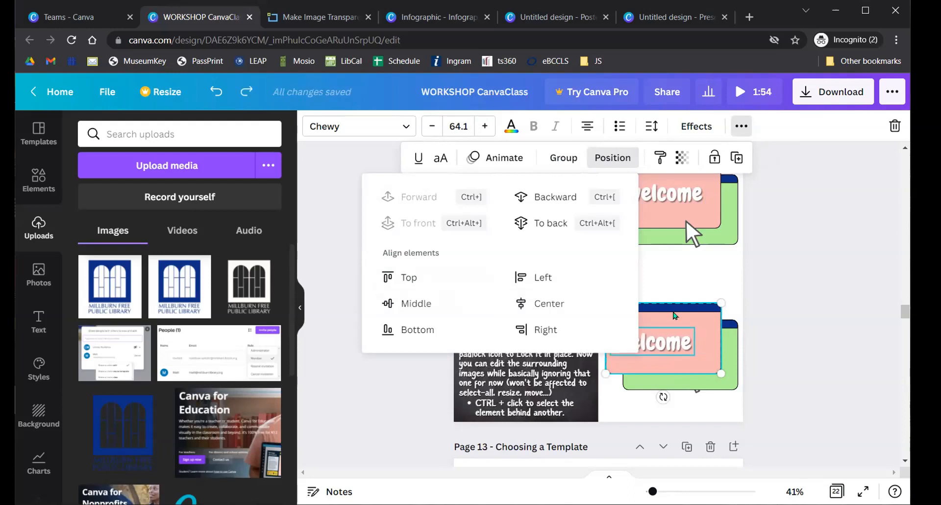
pyautogui.click(552, 321)
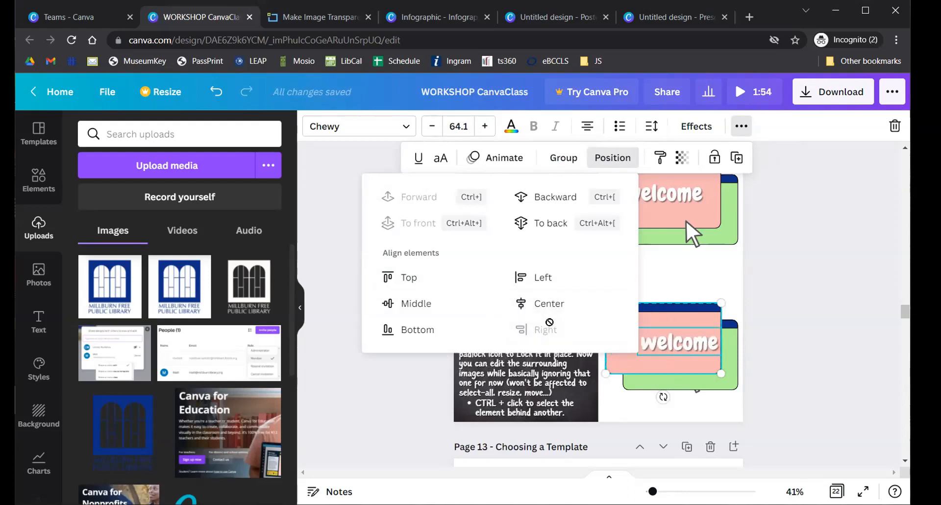
pyautogui.click(542, 274)
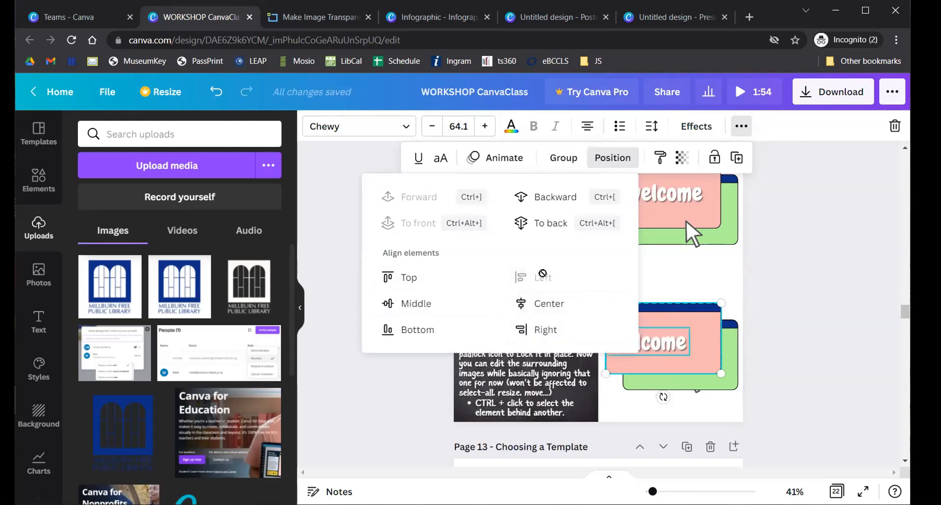
pyautogui.click(410, 279)
pyautogui.click(425, 307)
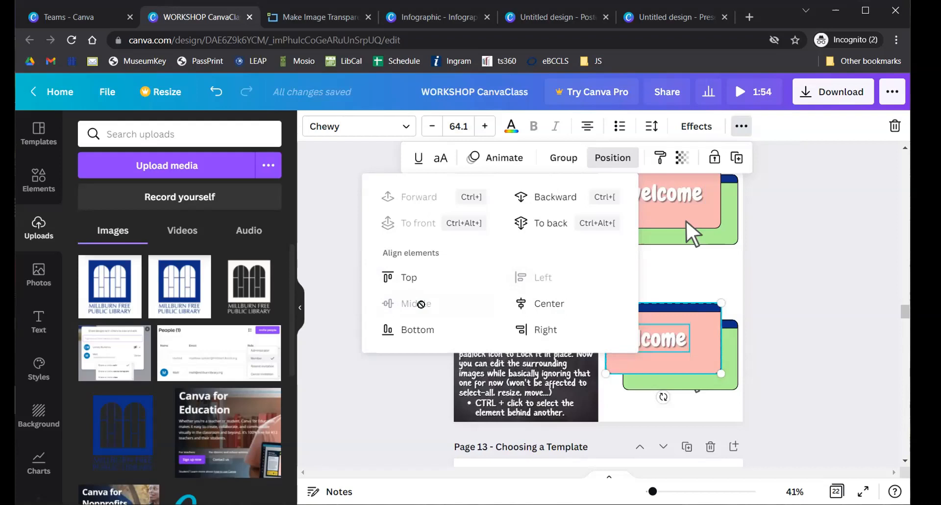
pyautogui.click(537, 304)
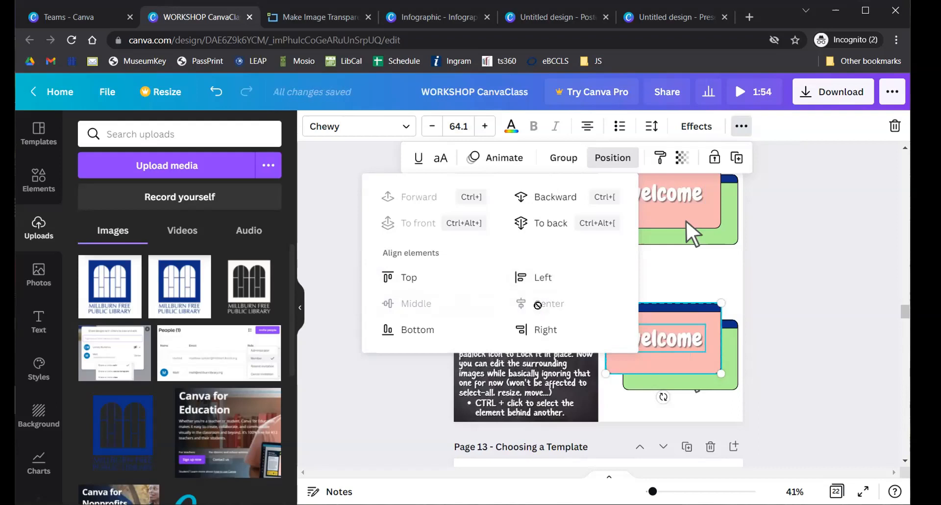
pyautogui.click(862, 295)
pyautogui.click(817, 310)
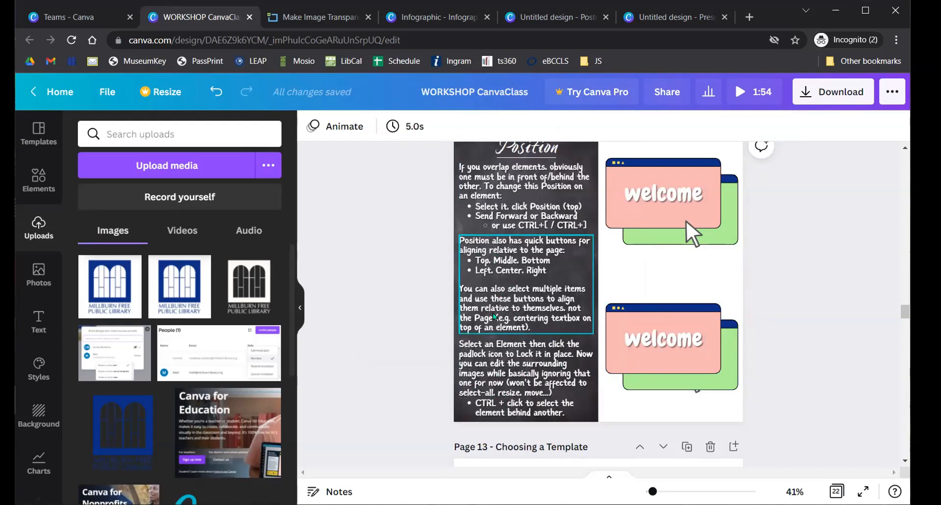
# - Select the arrow-cursor graphic hidden behind the green window in the lower welcome illustration
pyautogui.click(695, 383)
pyautogui.keyDown('ctrl'); pyautogui.click(698, 383); pyautogui.keyUp('ctrl')
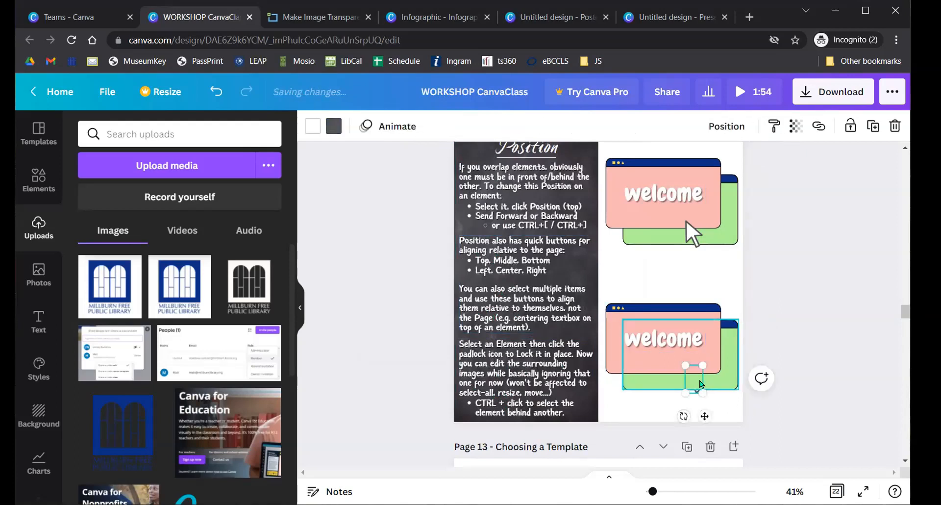
pyautogui.keyDown('ctrl'); pyautogui.click(698, 383); pyautogui.keyUp('ctrl')
pyautogui.click(698, 384)
pyautogui.keyDown('ctrl'); pyautogui.click(698, 383); pyautogui.keyUp('ctrl')
pyautogui.keyDown('ctrl'); pyautogui.click(698, 381); pyautogui.keyUp('ctrl')
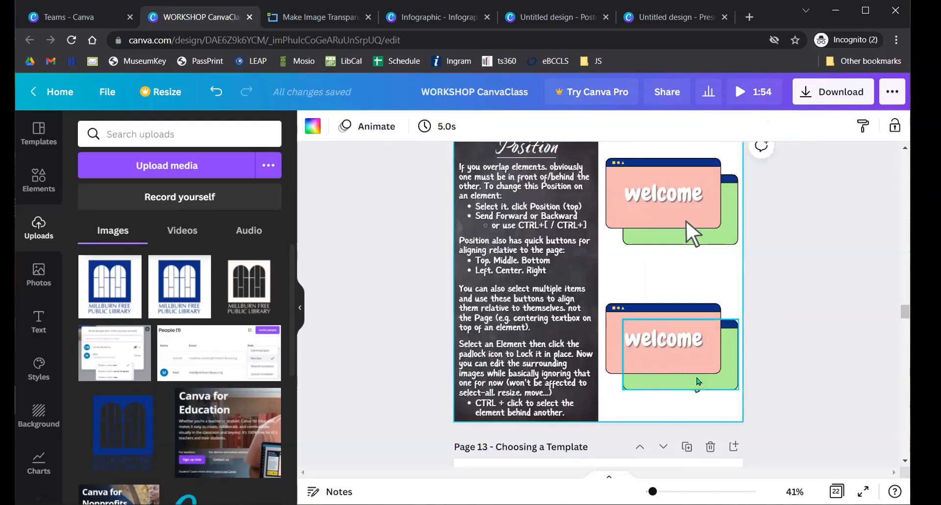
pyautogui.click(698, 381)
pyautogui.keyDown('ctrl'); pyautogui.click(698, 382); pyautogui.keyUp('ctrl')
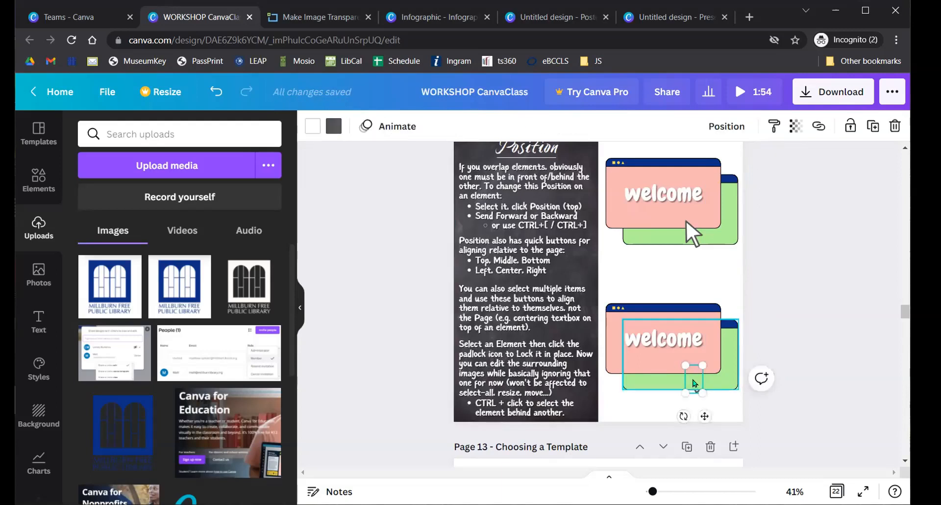
pyautogui.keyDown('ctrl'); pyautogui.click(696, 382); pyautogui.keyUp('ctrl')
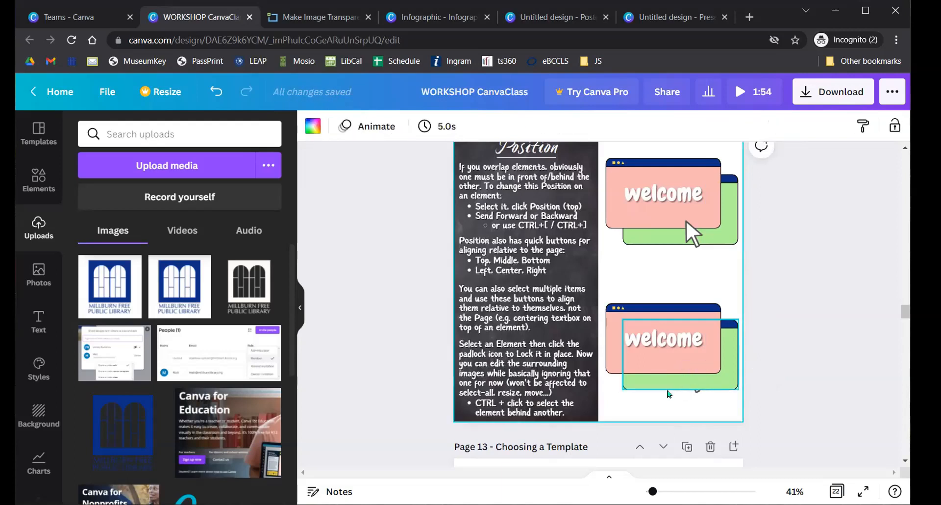
pyautogui.click(698, 382)
pyautogui.keyDown('ctrl'); pyautogui.click(698, 383); pyautogui.keyUp('ctrl')
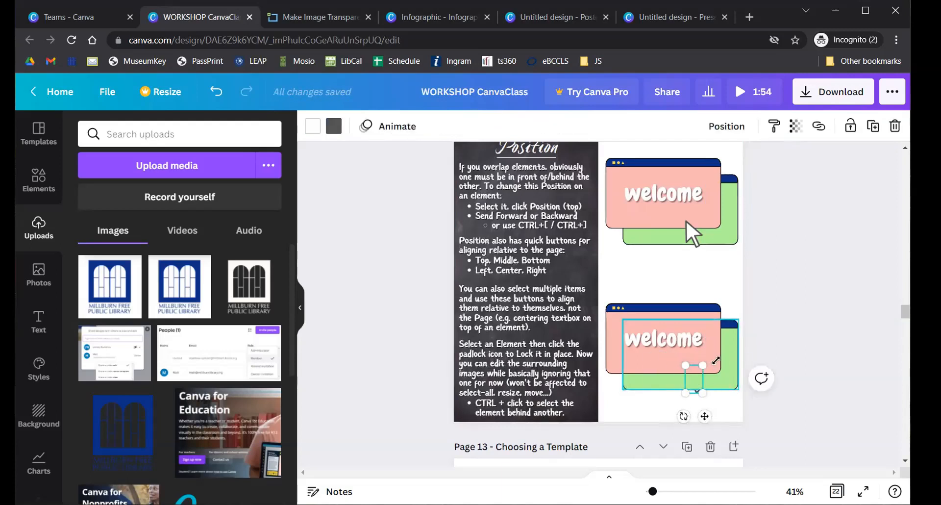
# - Bring the cursor graphic Forward so it sits in front of the green window
pyautogui.click(729, 126)
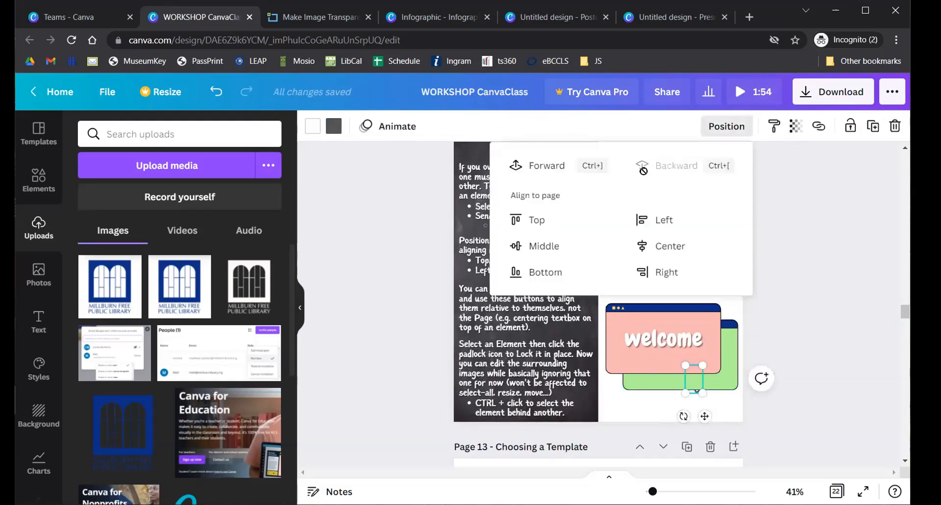
pyautogui.click(520, 166)
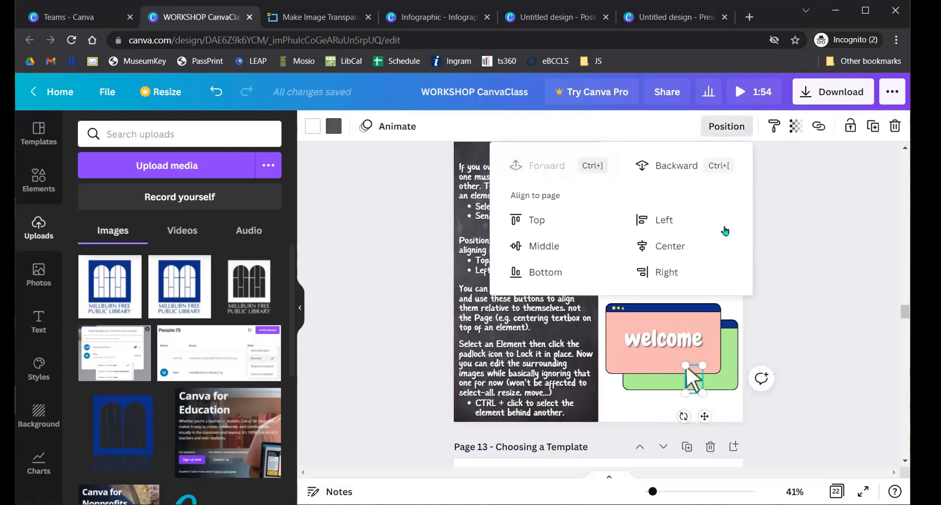
pyautogui.click(823, 259)
pyautogui.click(845, 317)
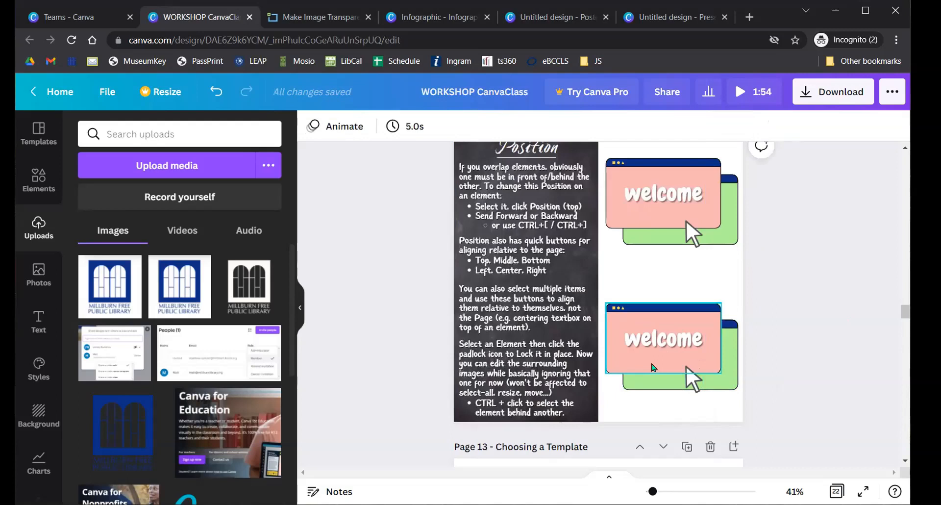
pyautogui.click(701, 214)
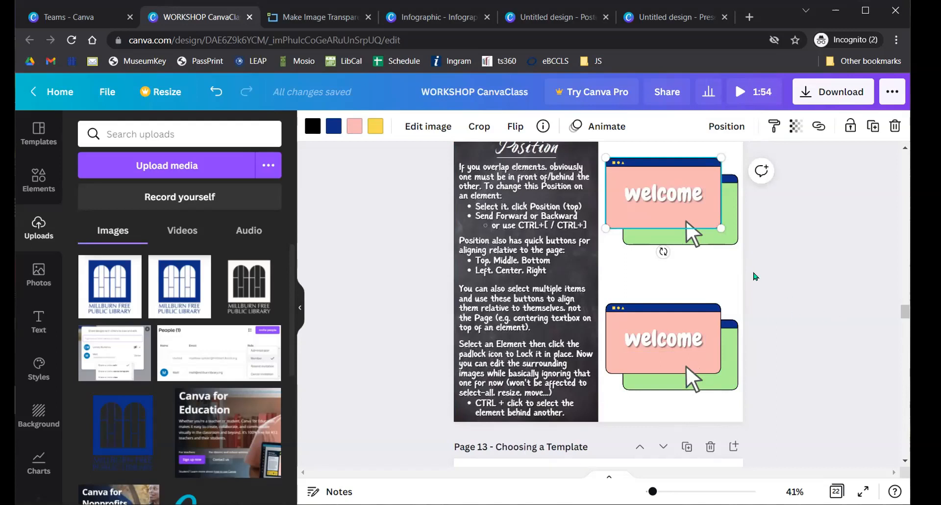
# - Deselect the welcome image and scroll down to Page 13 'Choosing a Template', selecting its background
pyautogui.scroll(5, 687, 265)
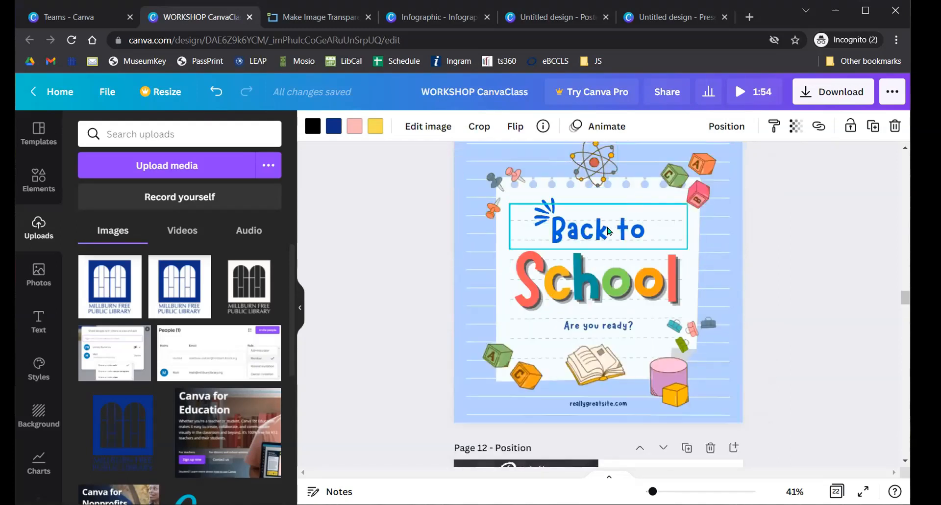
pyautogui.scroll(5, 606, 248)
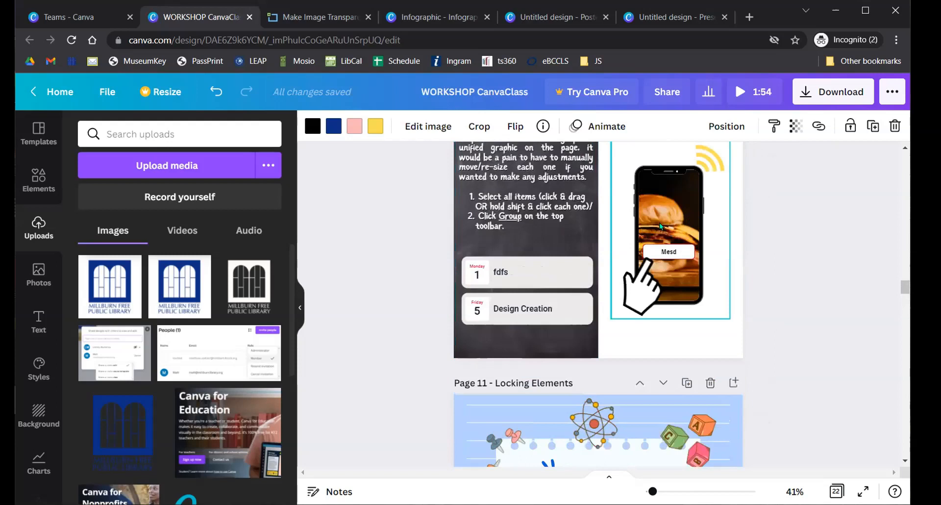
pyautogui.scroll(-8, 658, 236)
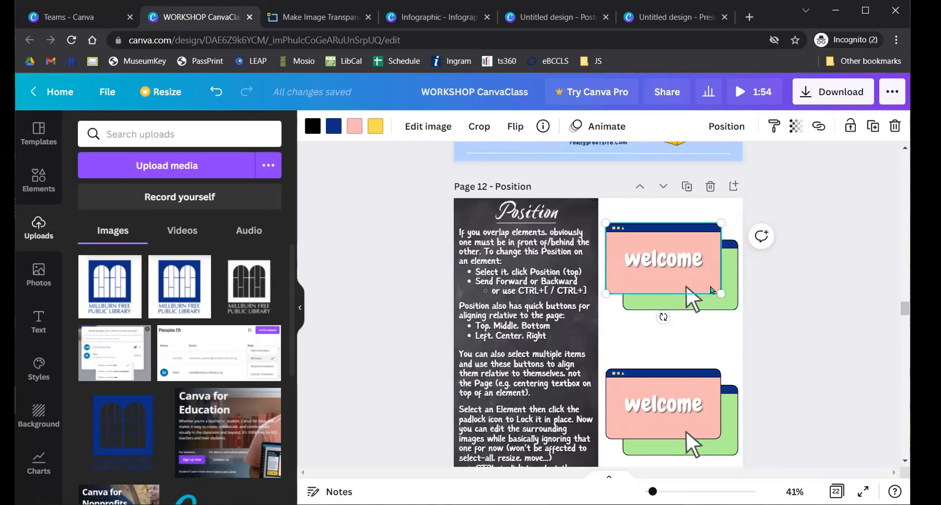
pyautogui.click(773, 289)
pyautogui.scroll(-6, 783, 290)
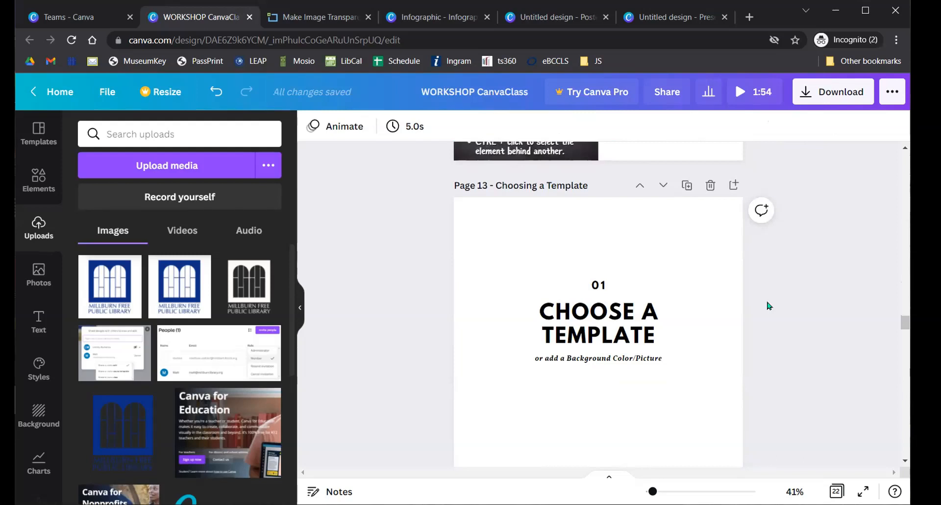
pyautogui.scroll(5, 768, 306)
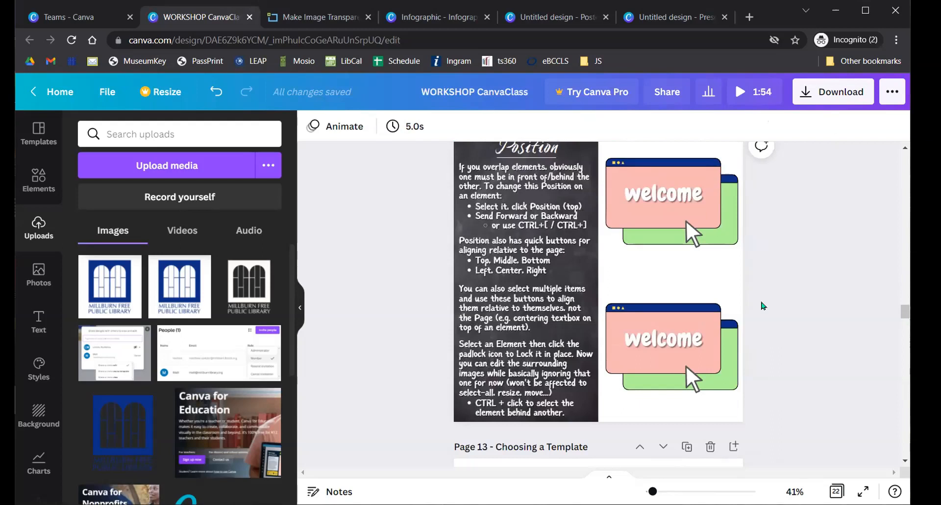
pyautogui.scroll(-3, 637, 284)
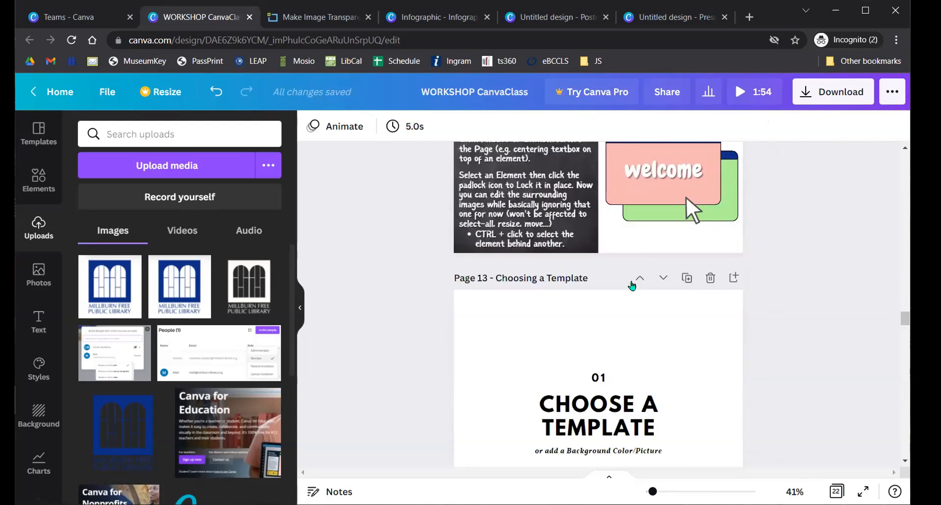
pyautogui.scroll(-2, 632, 285)
pyautogui.click(512, 257)
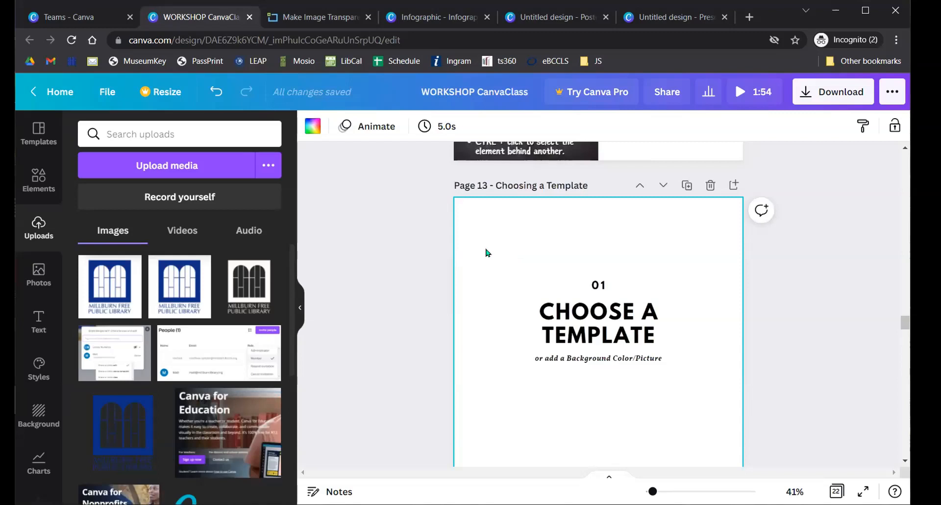
pyautogui.scroll(-1, 344, 267)
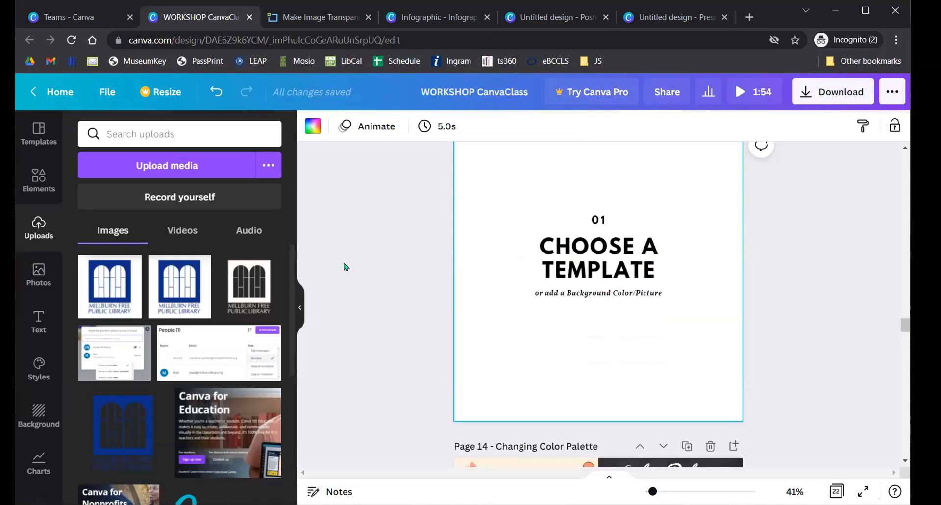
# - Apply the Dussehra template to Page 13, undoing and redoing it once
pyautogui.click(32, 130)
pyautogui.scroll(1, 362, 237)
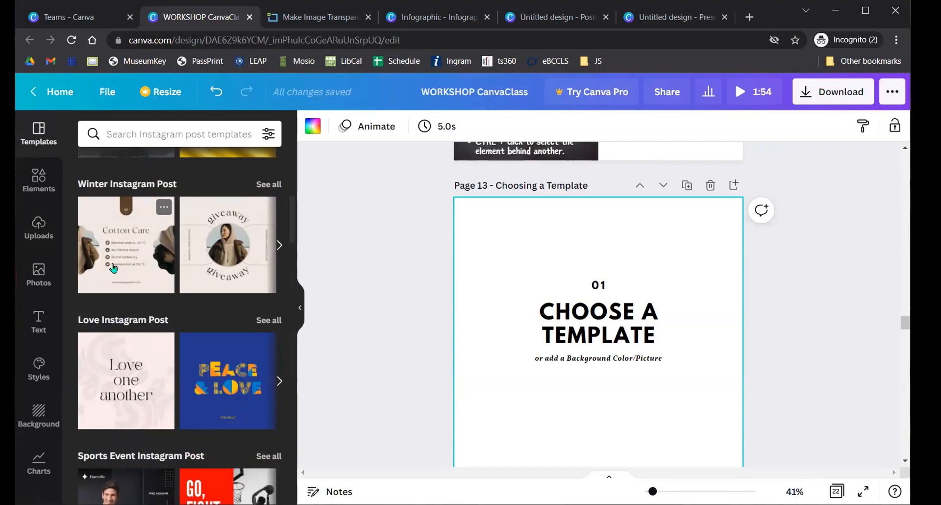
pyautogui.scroll(-4, 111, 269)
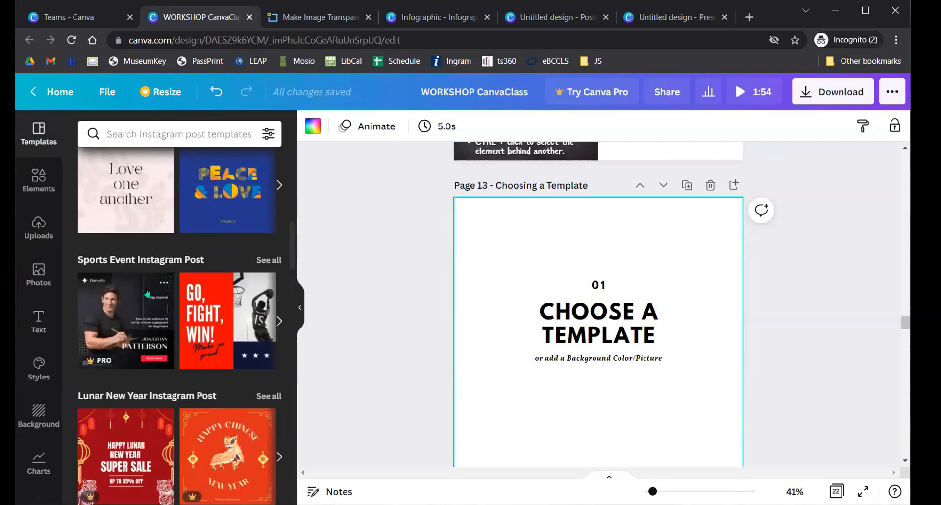
pyautogui.scroll(6, 143, 294)
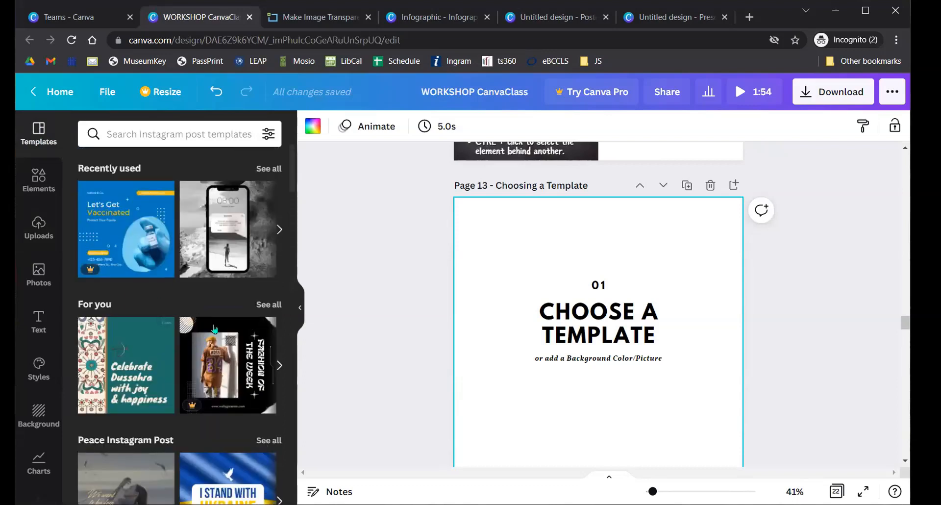
pyautogui.click(118, 348)
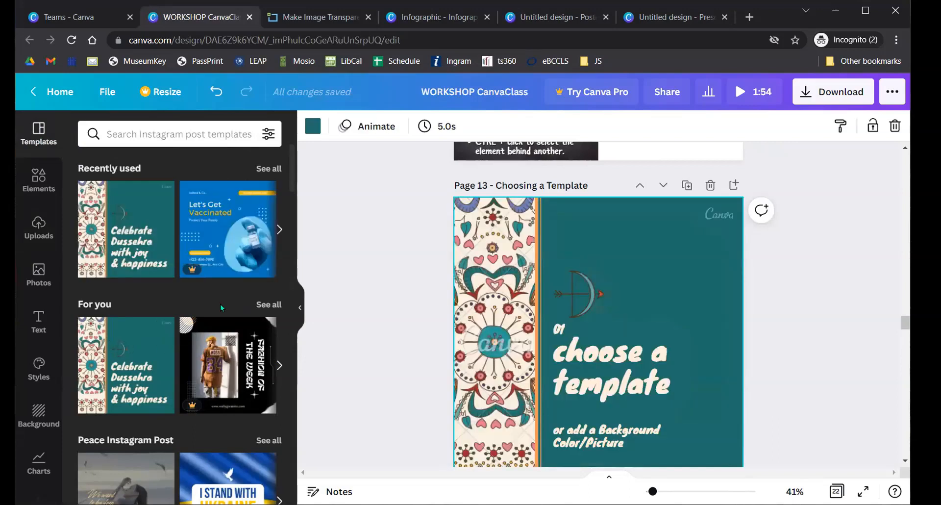
pyautogui.scroll(-2, 368, 301)
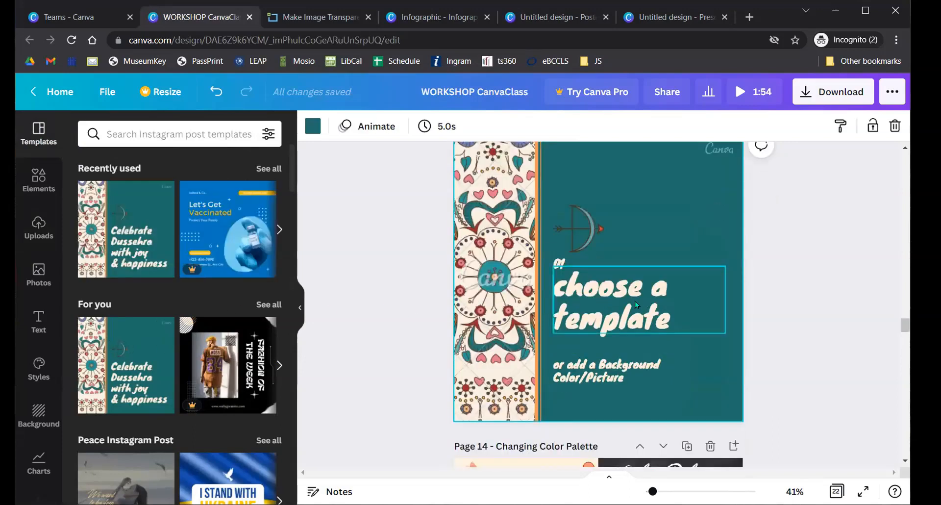
pyautogui.hotkey('ctrl', 'z')
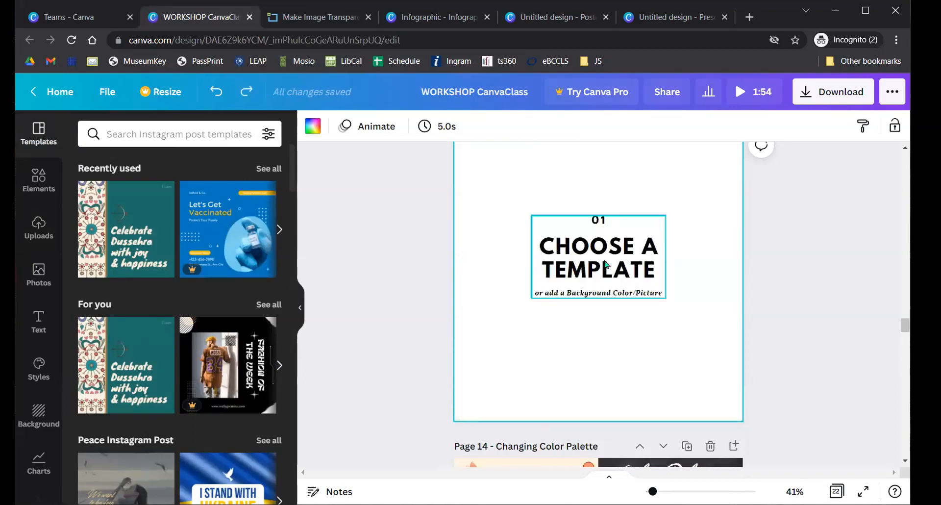
pyautogui.hotkey('ctrl', 'y')
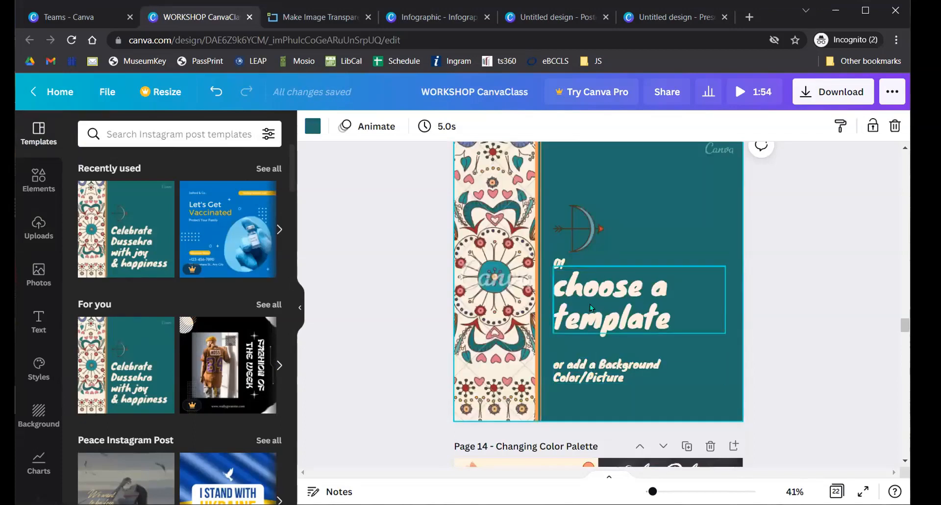
pyautogui.scroll(2, 589, 303)
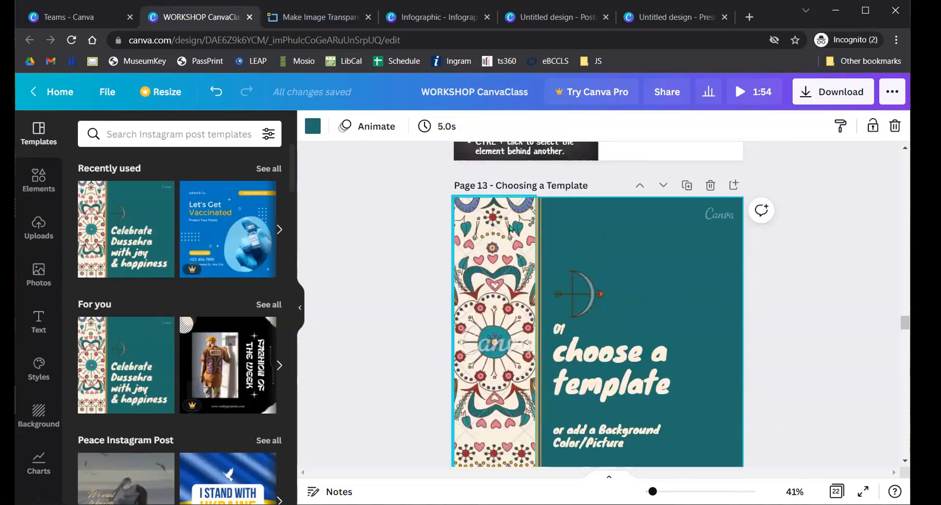
pyautogui.scroll(-2, 583, 287)
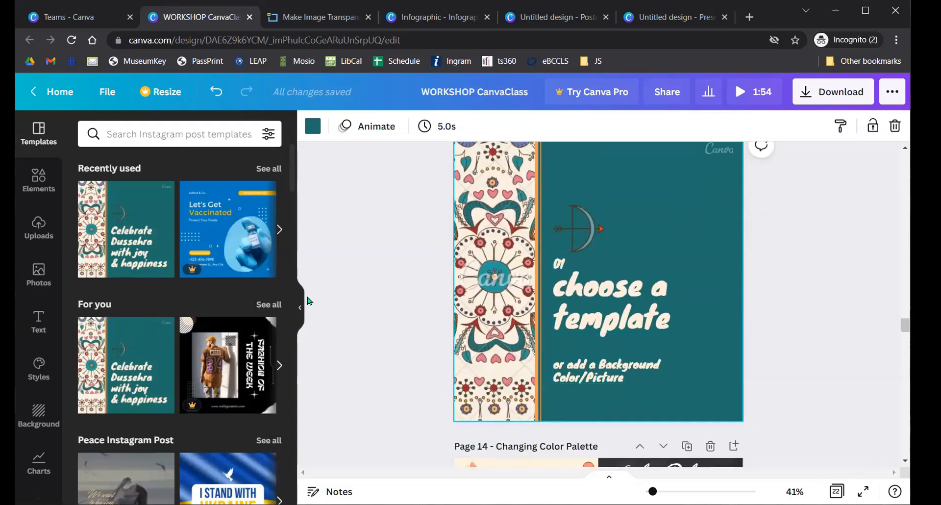
# - Revert Page 13 to its plain version and delete all its text boxes
pyautogui.click(395, 260)
pyautogui.hotkey('ctrl', 'z')
pyautogui.moveTo(395, 225); pyautogui.dragTo(642, 286)
pyautogui.press('Delete')
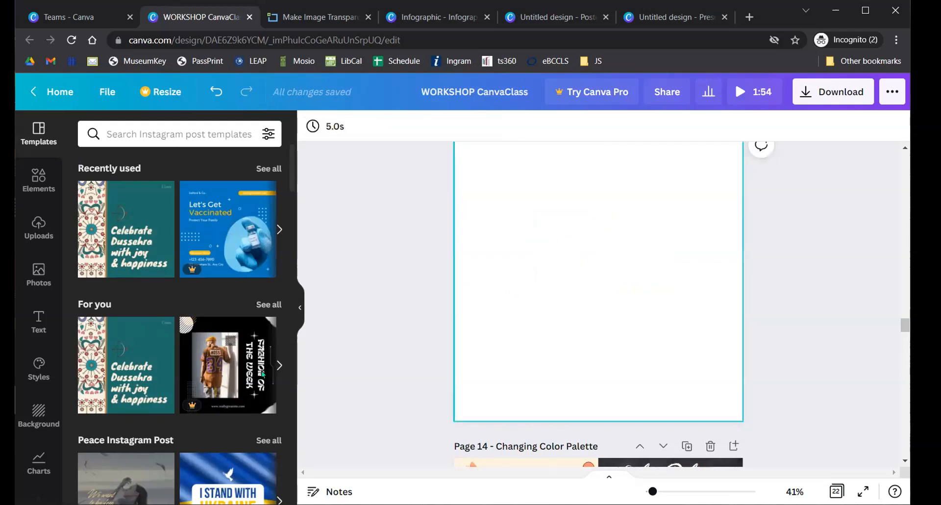
pyautogui.scroll(-4, 139, 310)
# - Apply the 'We want to be free' template to Page 13 and retitle it 'Millburn Library'
pyautogui.click(139, 310)
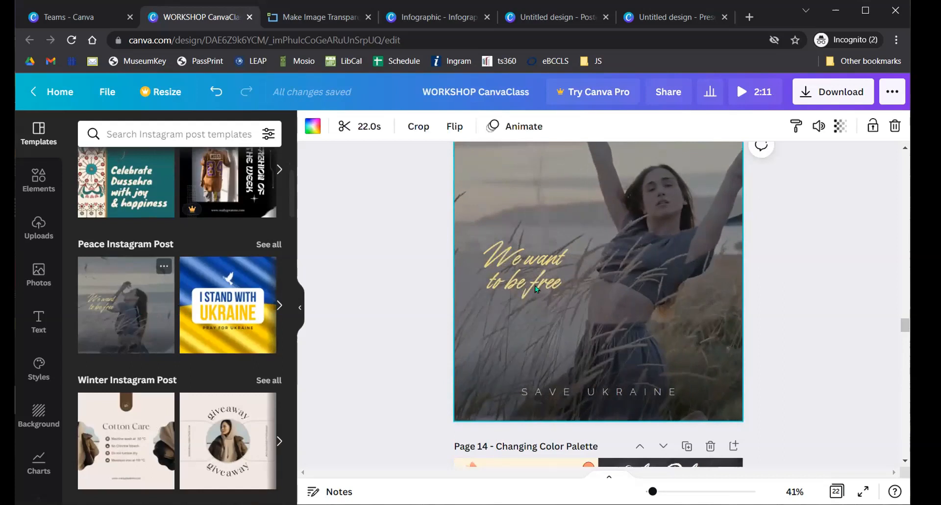
pyautogui.scroll(2, 534, 286)
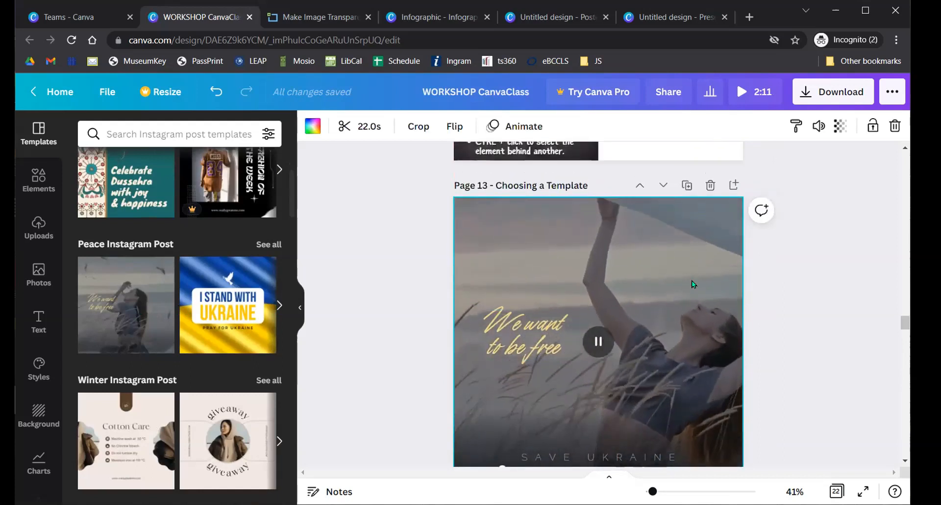
pyautogui.scroll(-2, 533, 322)
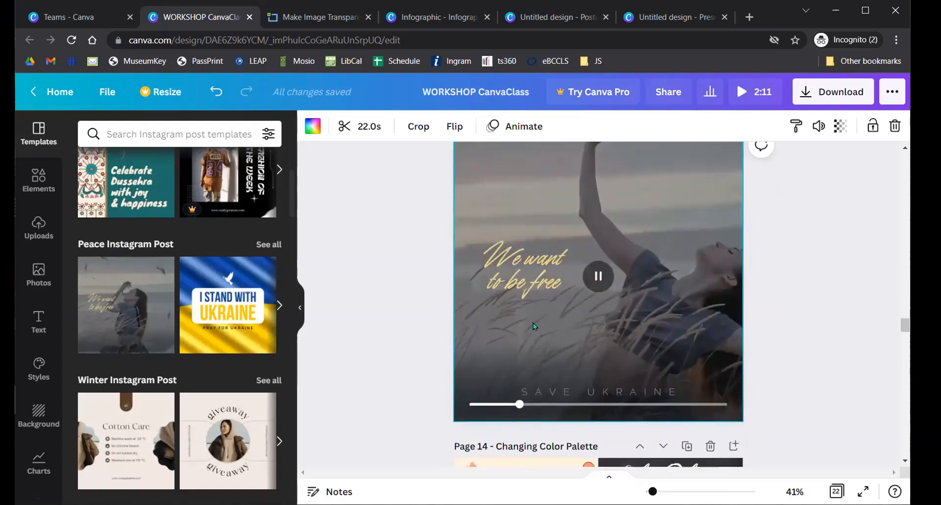
pyautogui.doubleClick(546, 276)
pyautogui.write('Mi')
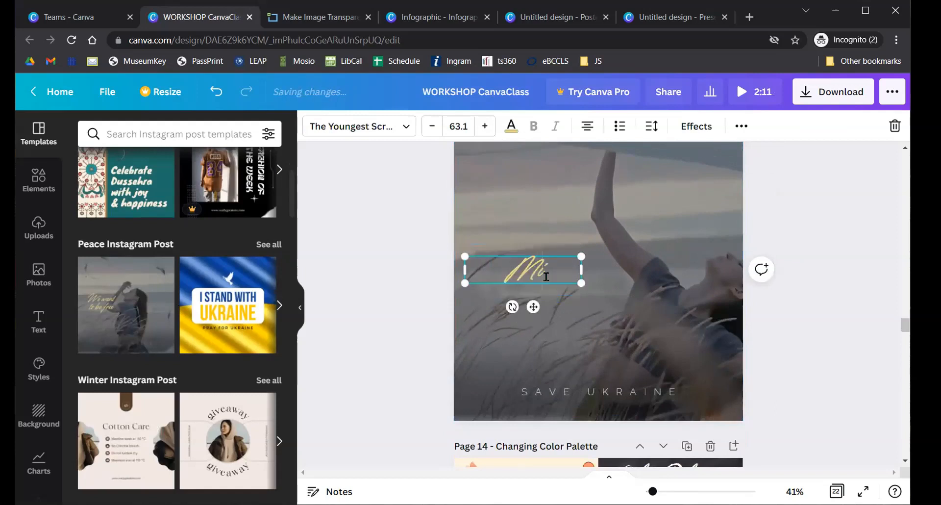
pyautogui.write('llburn Library')
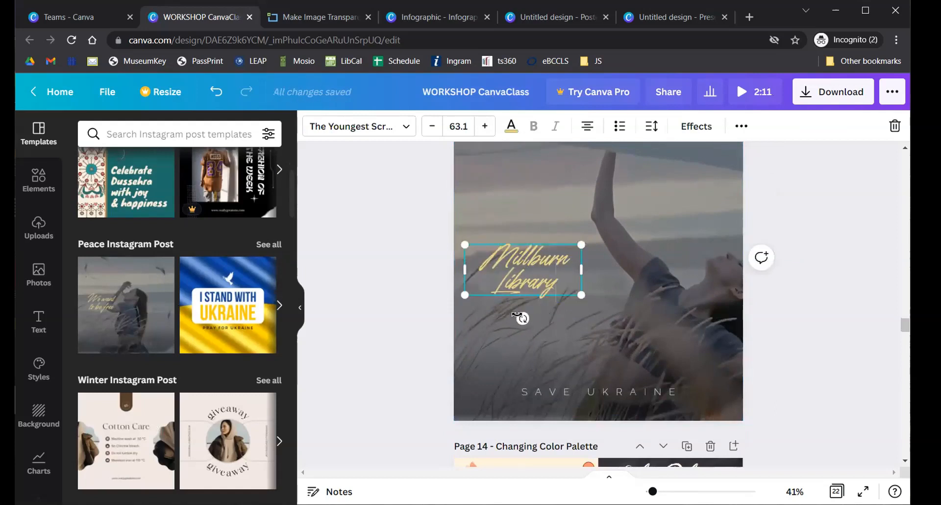
pyautogui.click(376, 307)
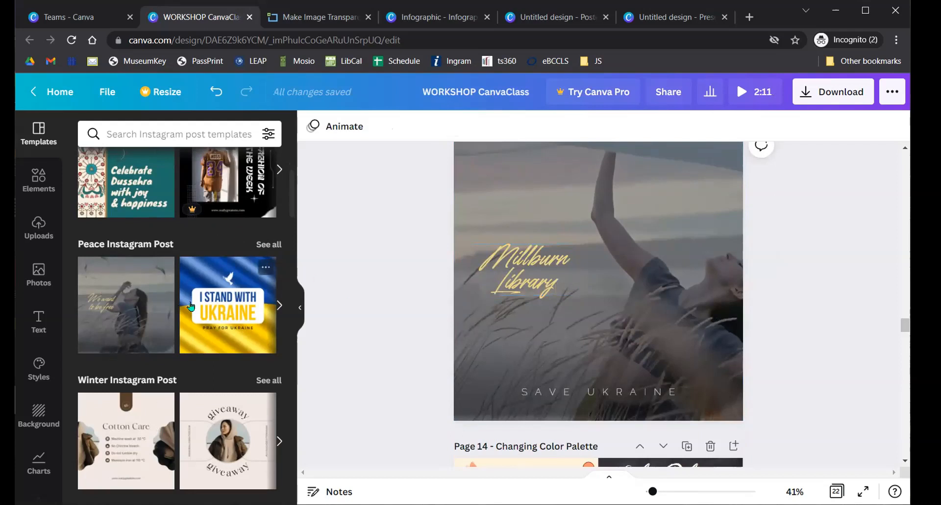
# - Search the templates for 'menu', then for 'real estate'
pyautogui.click(183, 134)
pyautogui.write('menu')
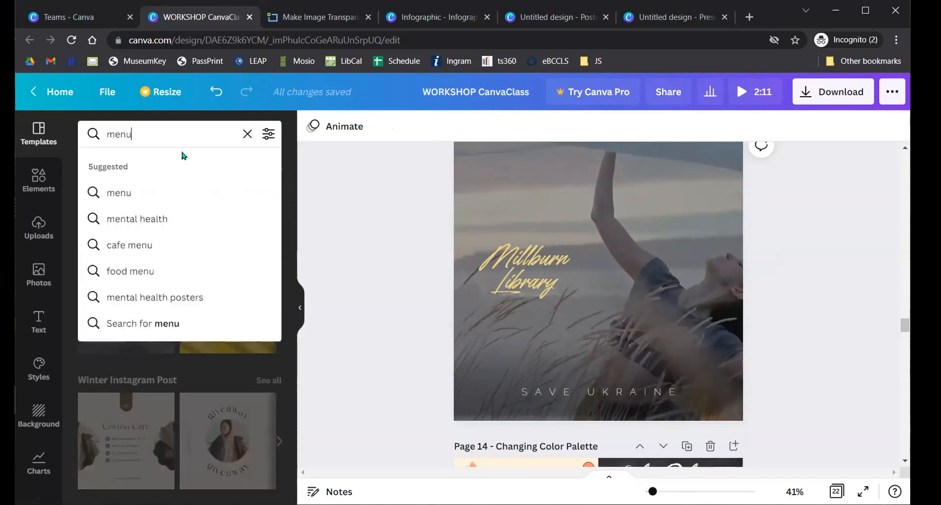
pyautogui.press('Return')
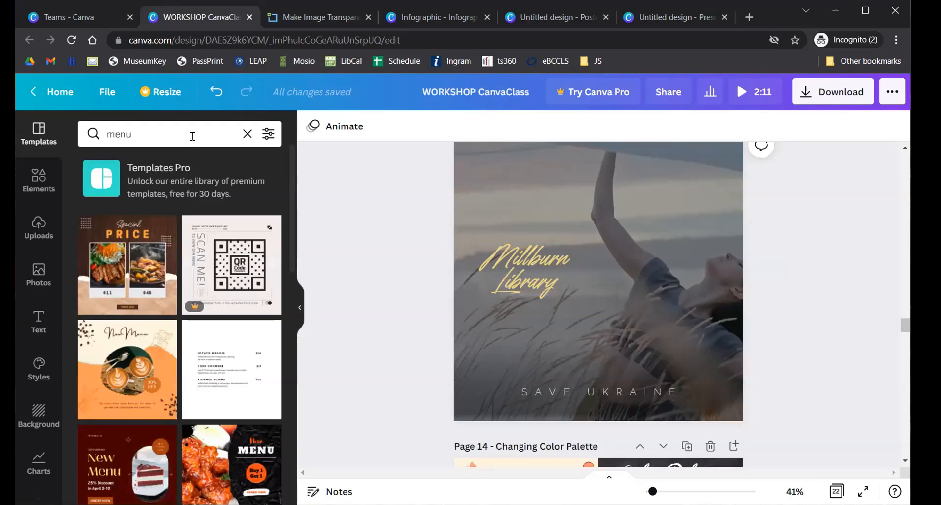
pyautogui.click(192, 136)
pyautogui.moveTo(183, 133); pyautogui.dragTo(77, 138)
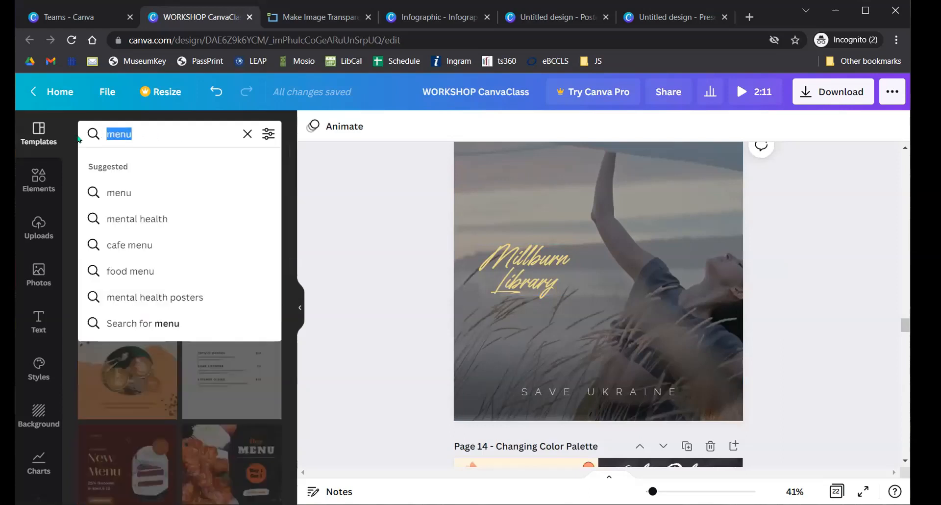
pyautogui.write('real estate')
pyautogui.press('Return')
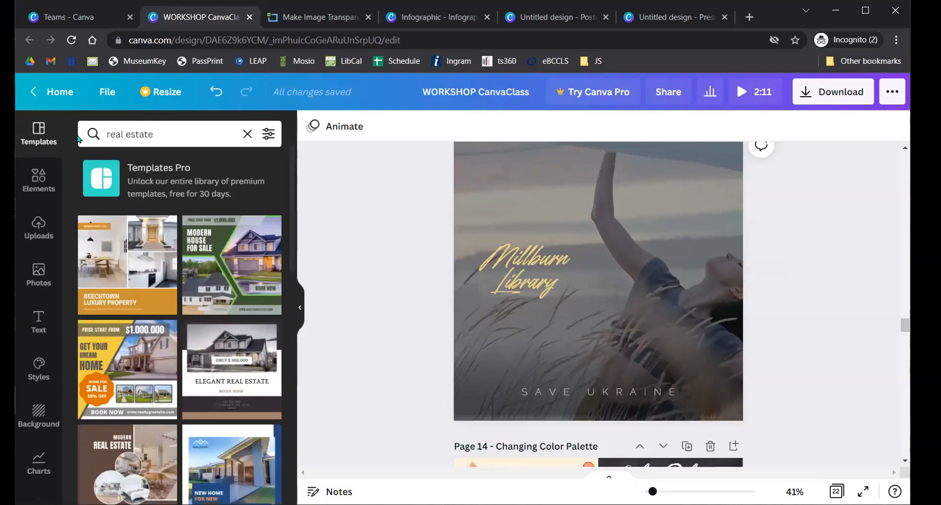
# - Search the templates for 'christmas', then 'announcement', and scroll through the announcement results
pyautogui.click(189, 134)
pyautogui.moveTo(190, 134); pyautogui.dragTo(39, 132)
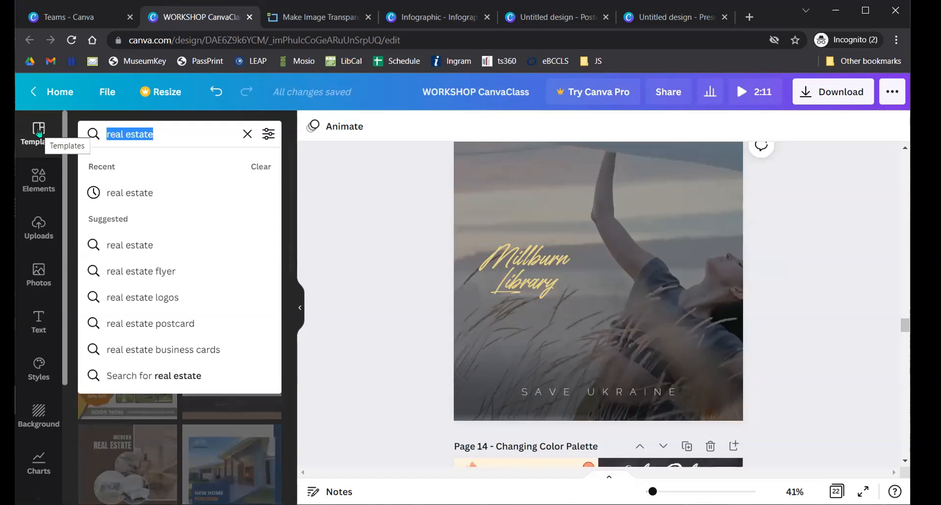
pyautogui.write('christmas')
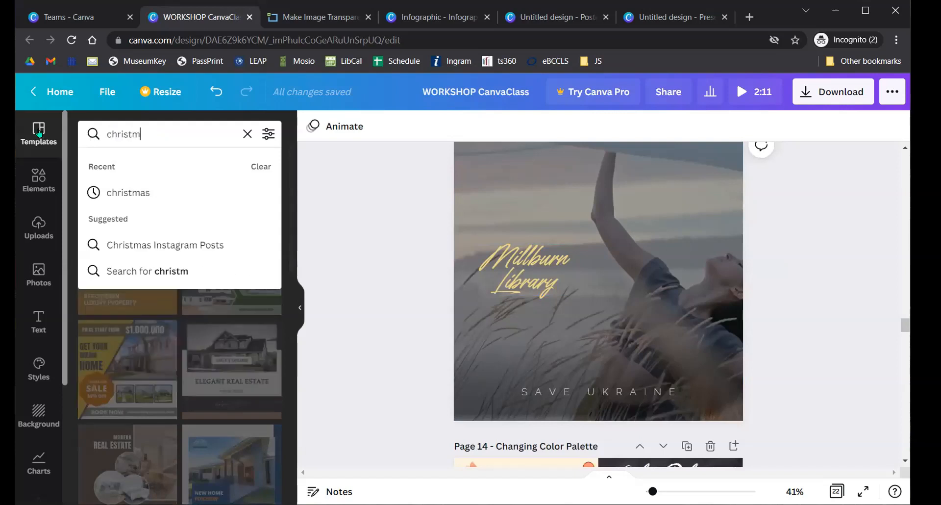
pyautogui.press('Return')
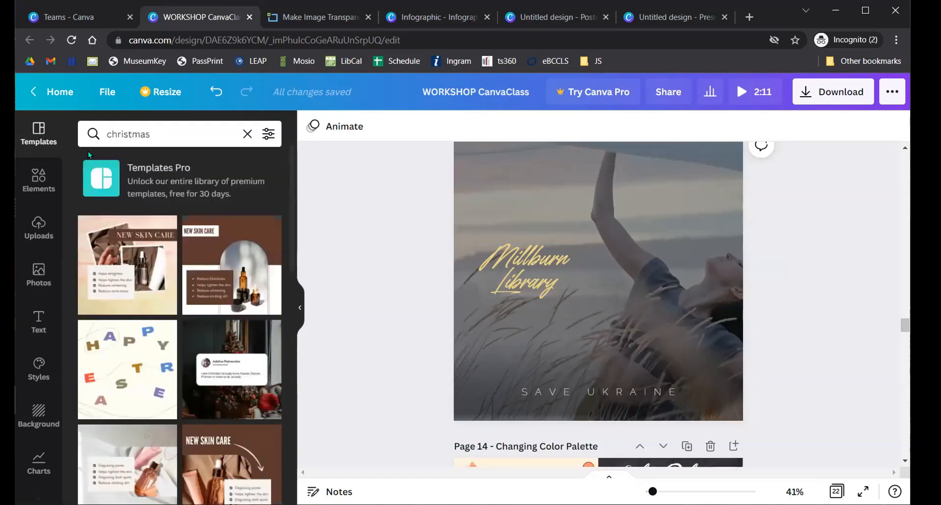
pyautogui.click(181, 137)
pyautogui.write('announcement')
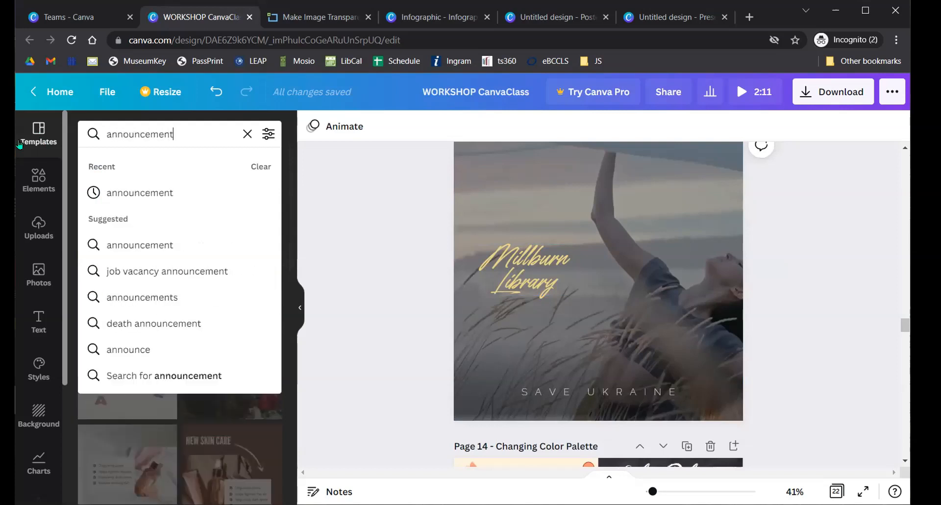
pyautogui.press('Return')
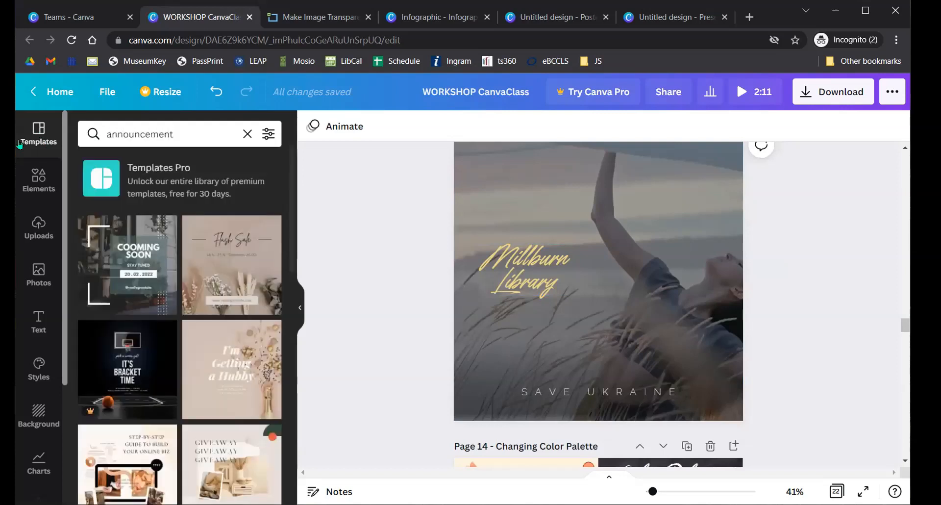
pyautogui.scroll(-3, 173, 307)
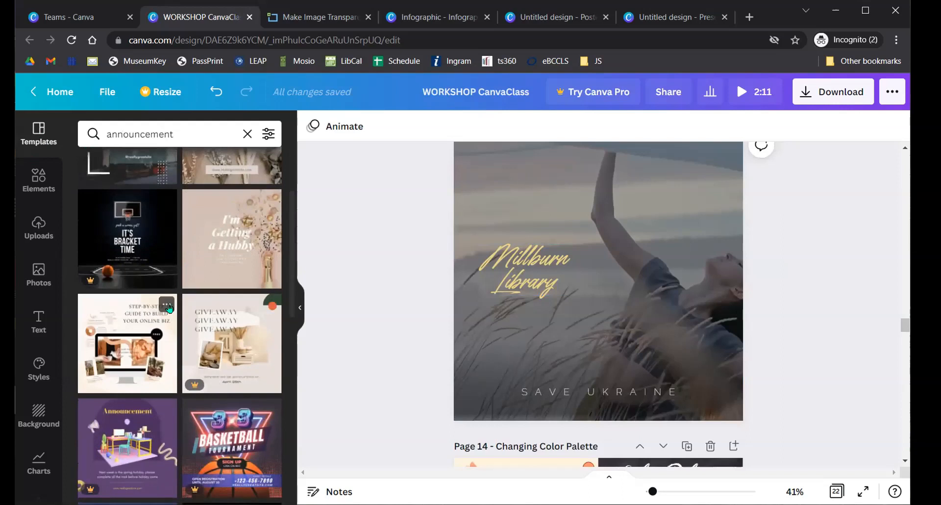
pyautogui.scroll(-3, 216, 254)
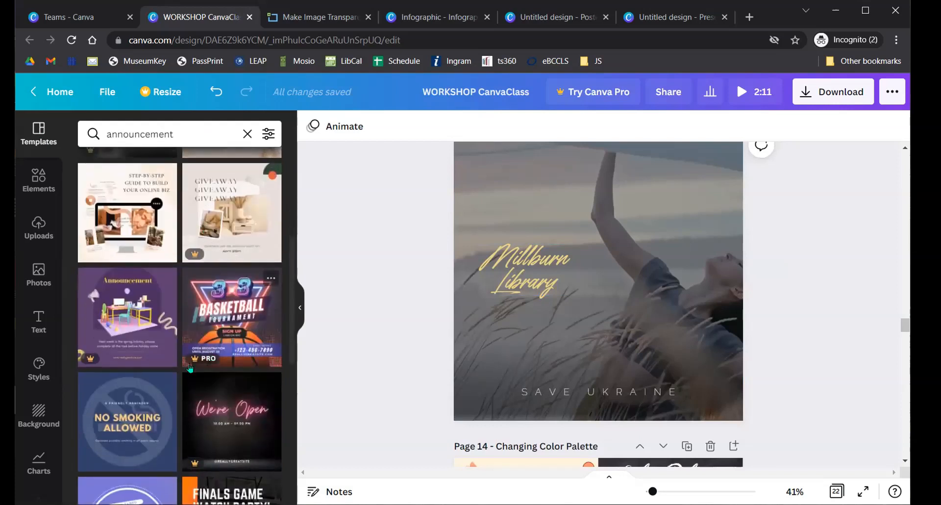
pyautogui.scroll(-6, 212, 358)
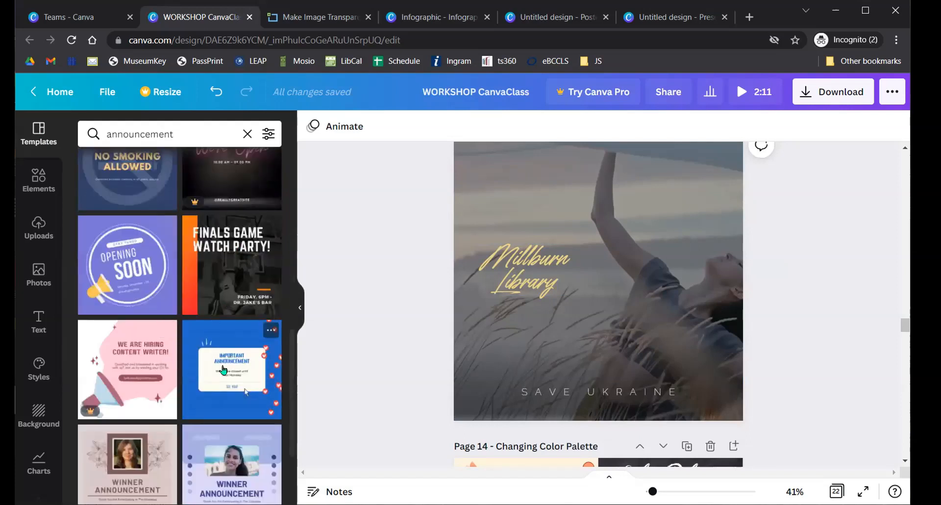
pyautogui.scroll(-3, 223, 371)
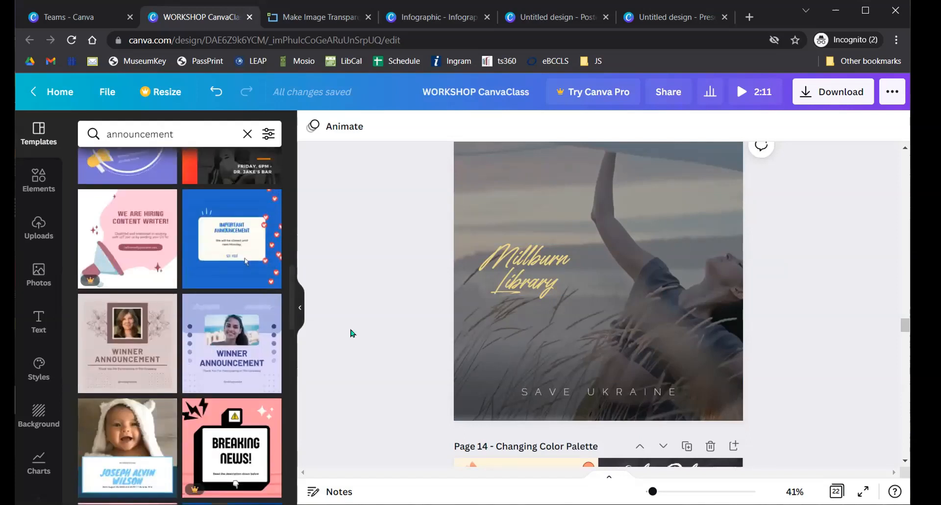
# - Bring Page 14 'Changing Color Palette' into view and clear the 'announcement' template search
pyautogui.scroll(-7, 367, 307)
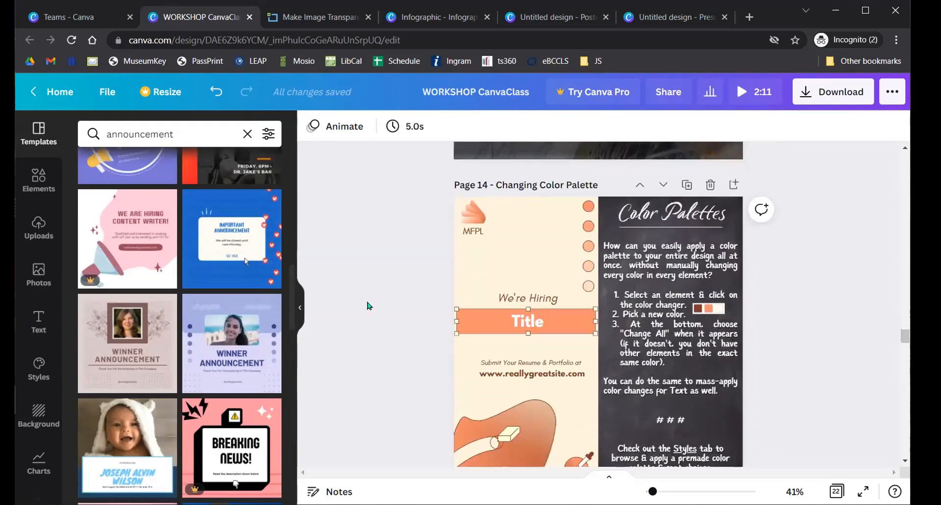
pyautogui.scroll(-10, 376, 307)
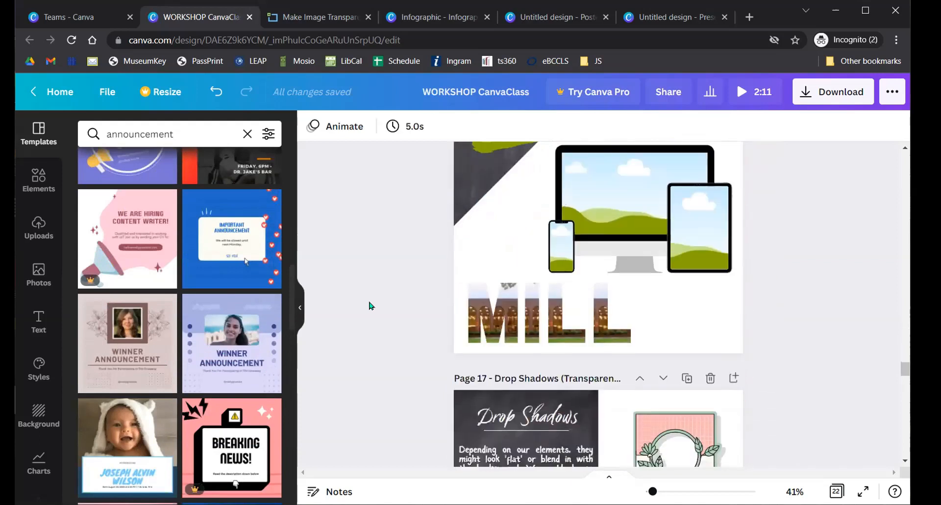
pyautogui.scroll(6, 343, 321)
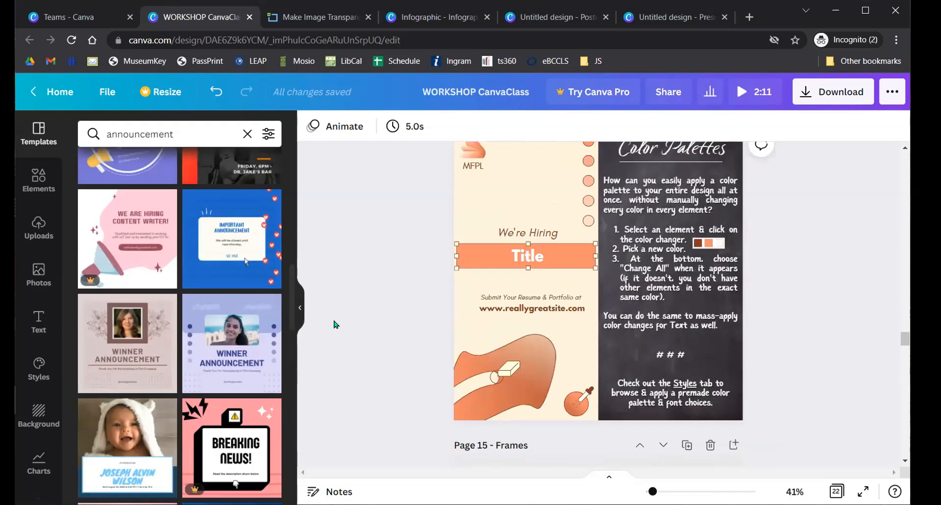
pyautogui.scroll(2, 343, 319)
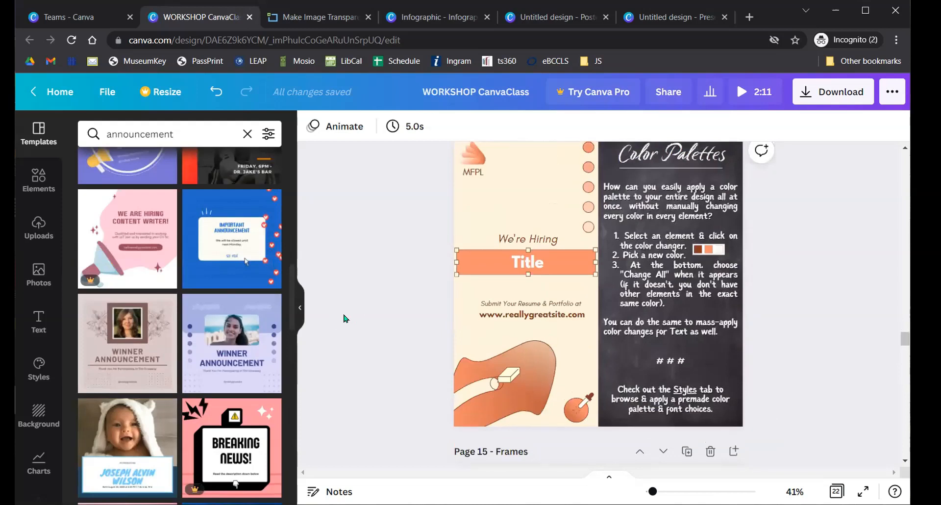
pyautogui.scroll(-3, 355, 313)
pyautogui.scroll(3, 351, 312)
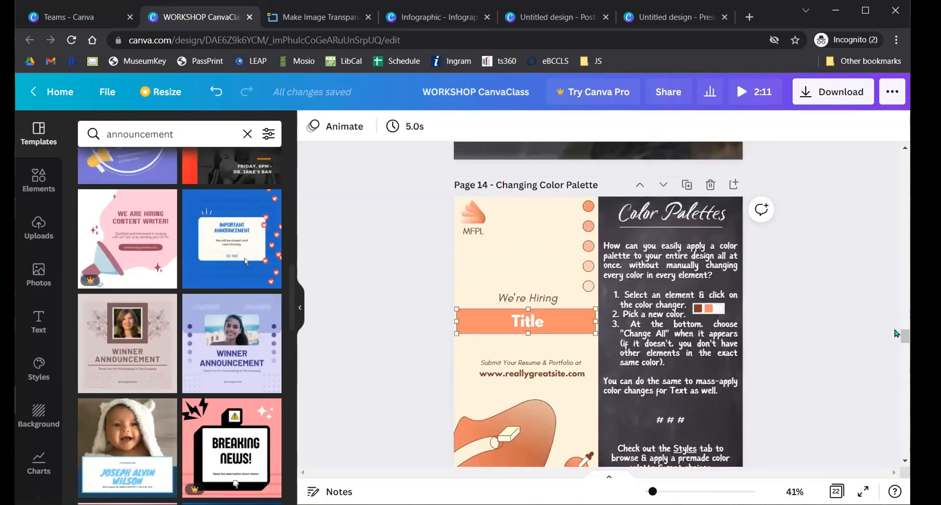
pyautogui.moveTo(905, 336); pyautogui.dragTo(905, 340)
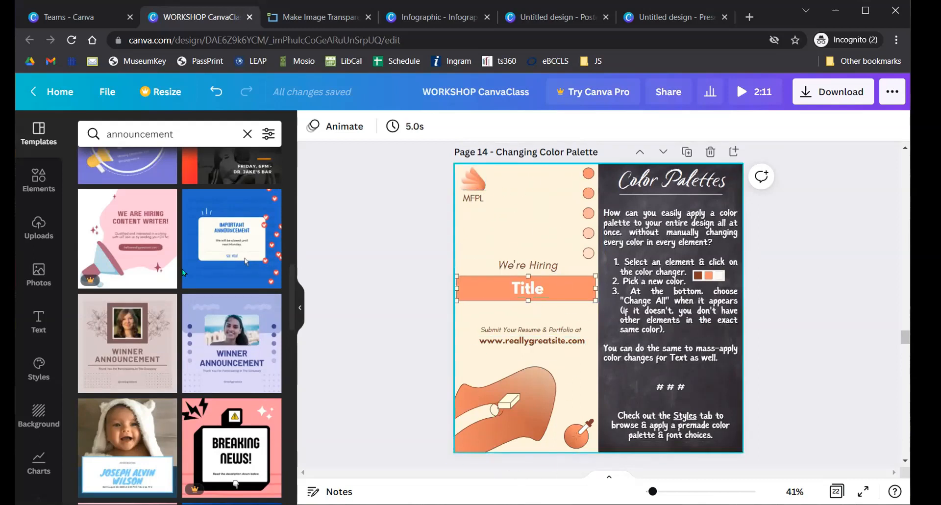
pyautogui.click(32, 144)
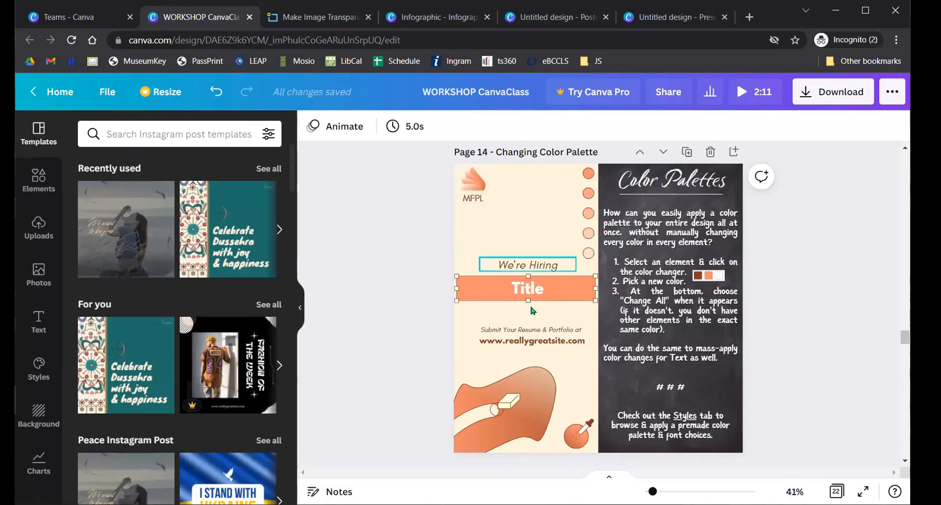
pyautogui.click(486, 288)
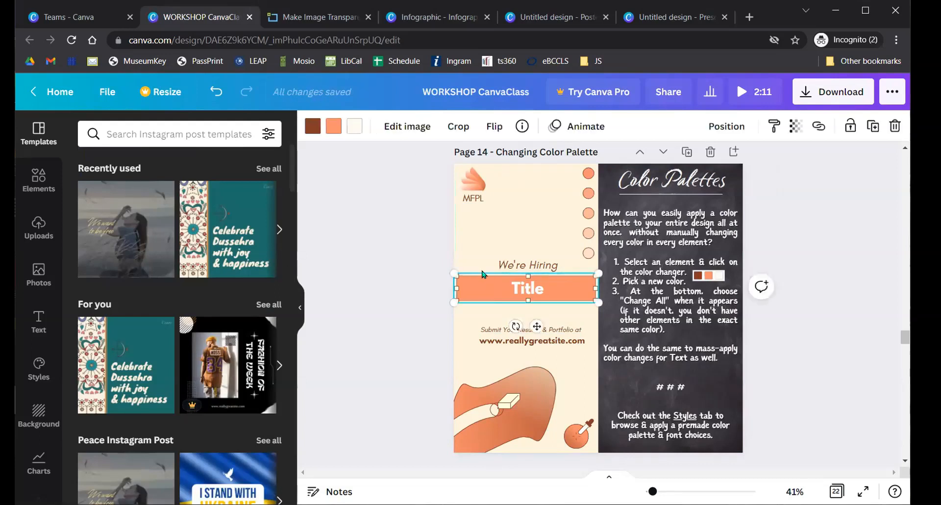
pyautogui.click(333, 126)
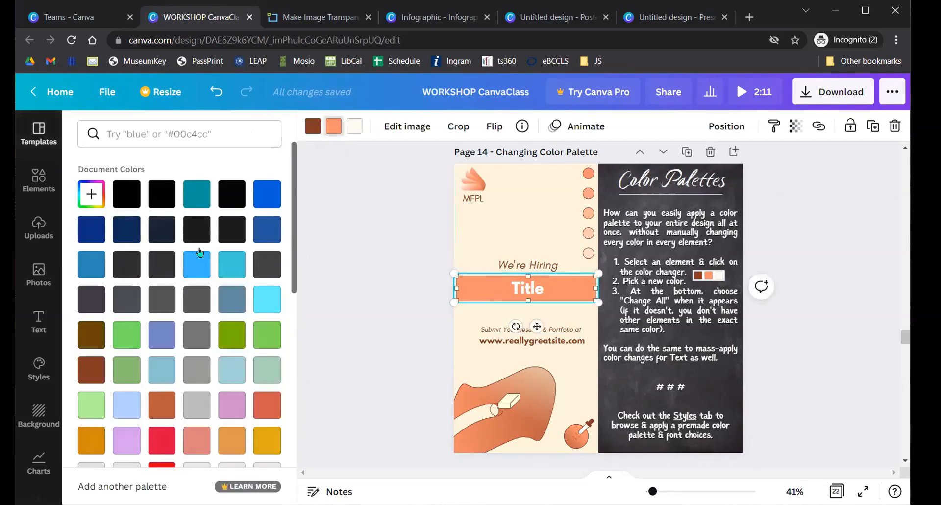
pyautogui.click(197, 264)
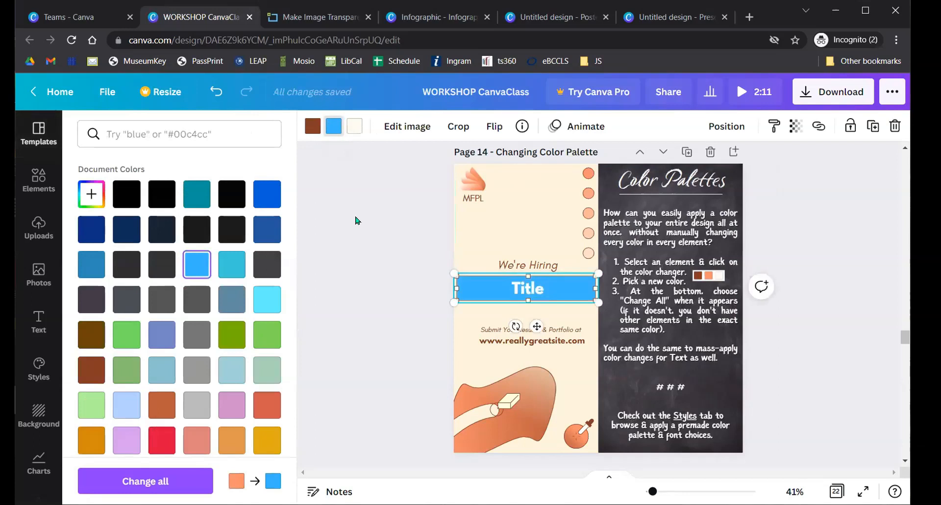
pyautogui.click(774, 126)
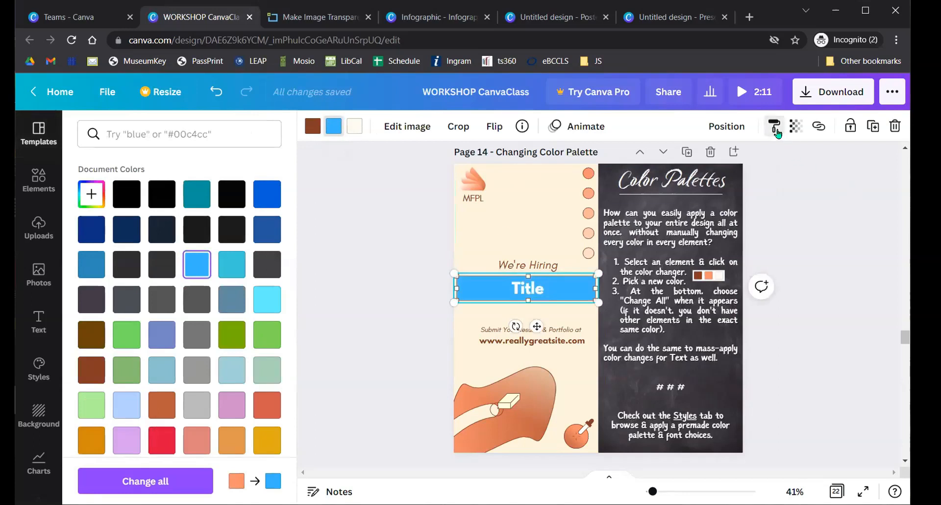
pyautogui.click(557, 379)
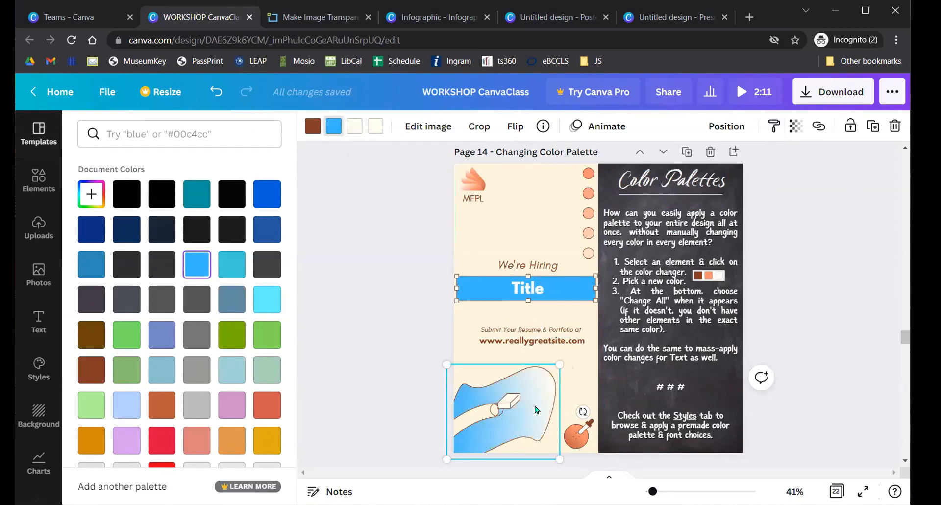
pyautogui.hotkey('ctrl', 'z')
pyautogui.hotkey('ctrl', 'z')
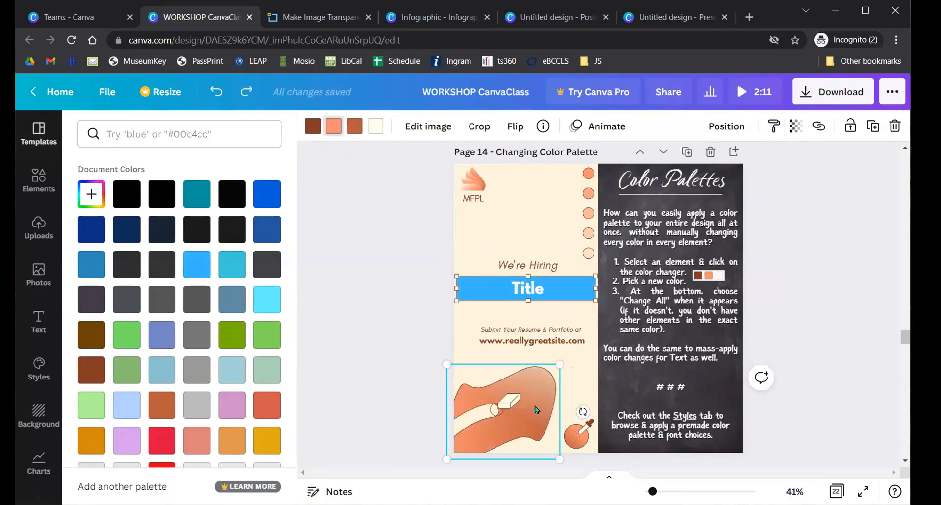
pyautogui.click(407, 284)
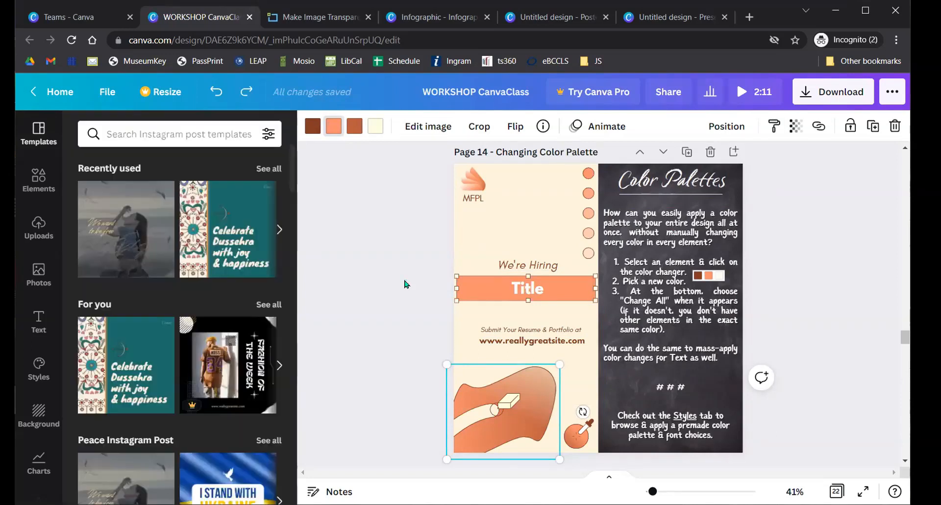
pyautogui.click(405, 267)
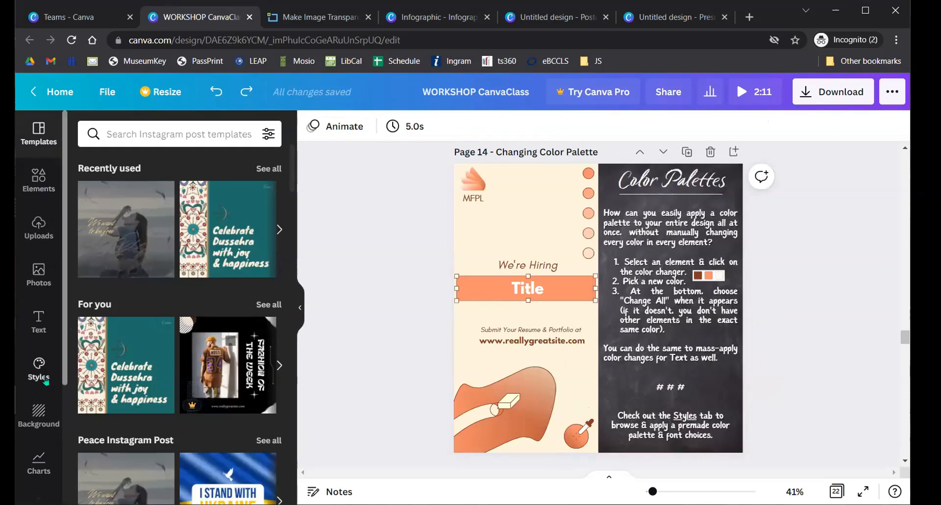
# - Bring up the preset Styles section from the sidebar's More menu
pyautogui.scroll(-3, 42, 373)
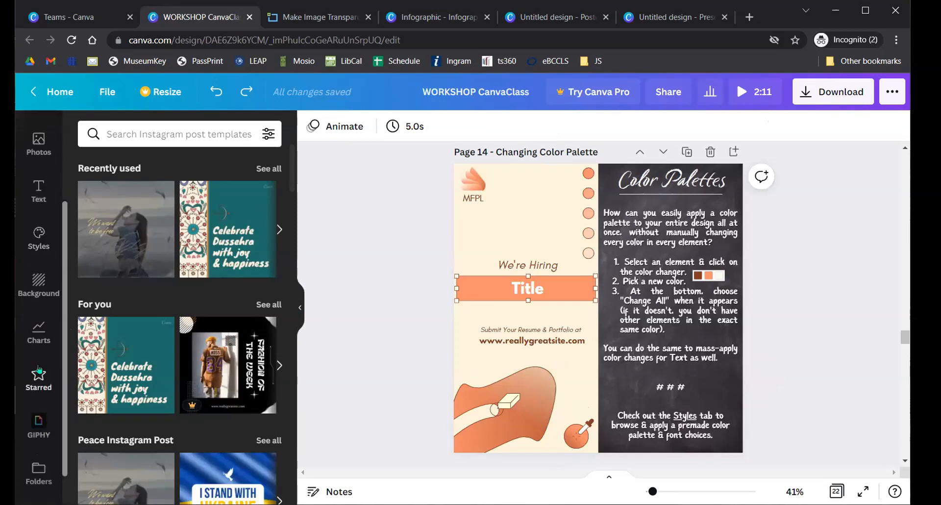
pyautogui.scroll(-2, 43, 483)
pyautogui.click(40, 481)
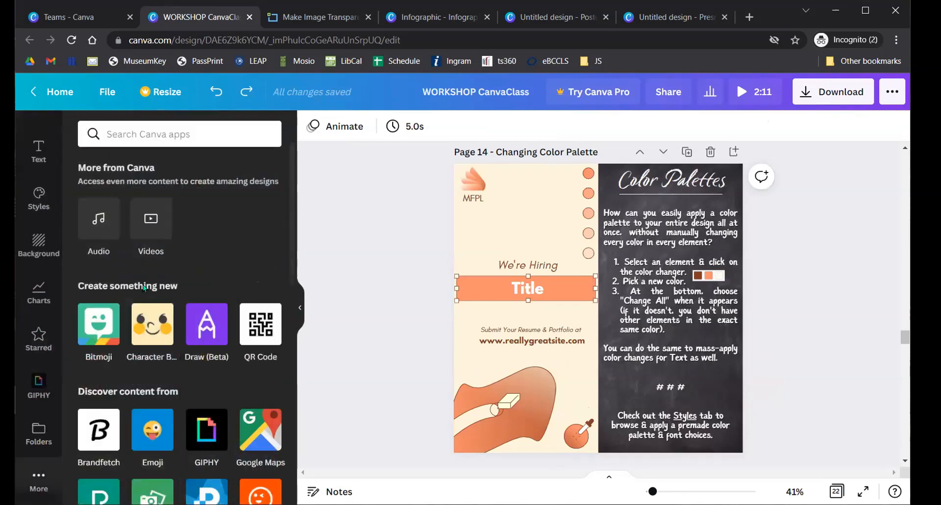
pyautogui.click(45, 197)
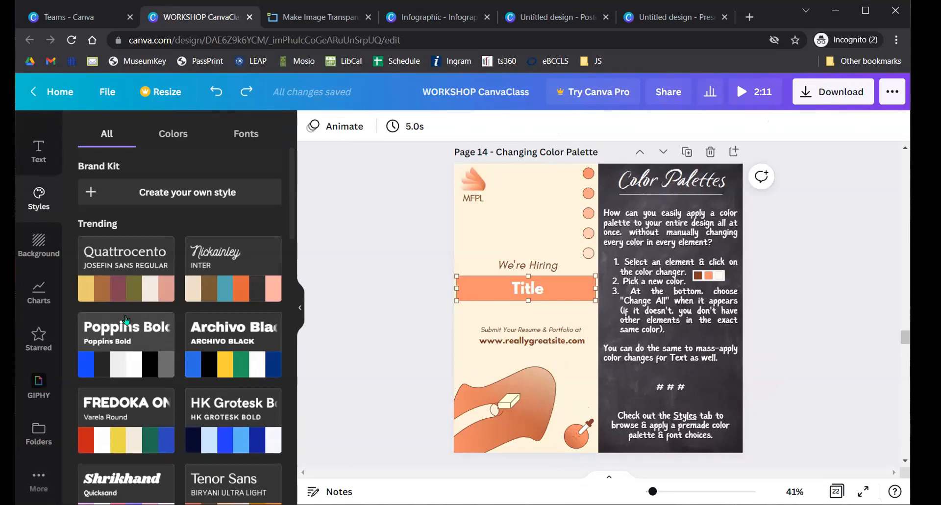
pyautogui.scroll(-10, 223, 307)
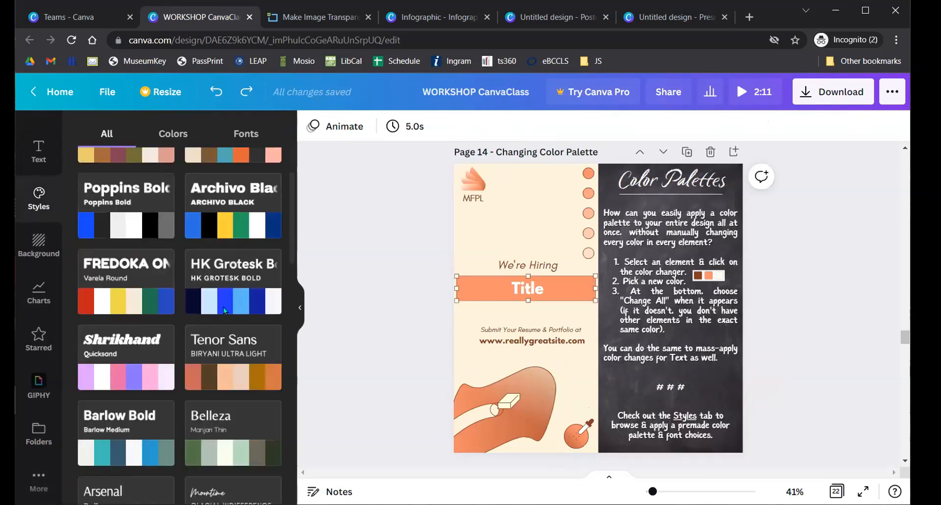
pyautogui.scroll(-4, 222, 311)
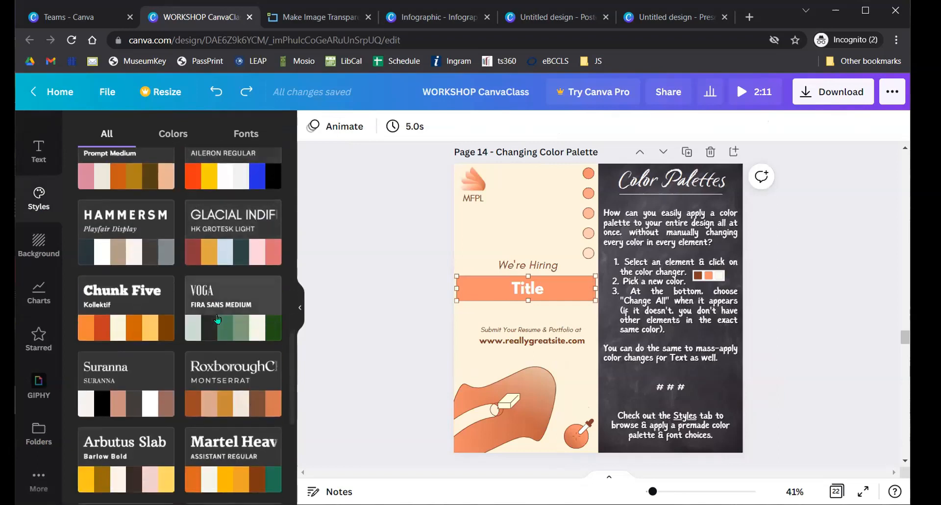
# - Try the VOGA and Bodoni FLF styles on the page, then undo back to the original colours
pyautogui.click(236, 323)
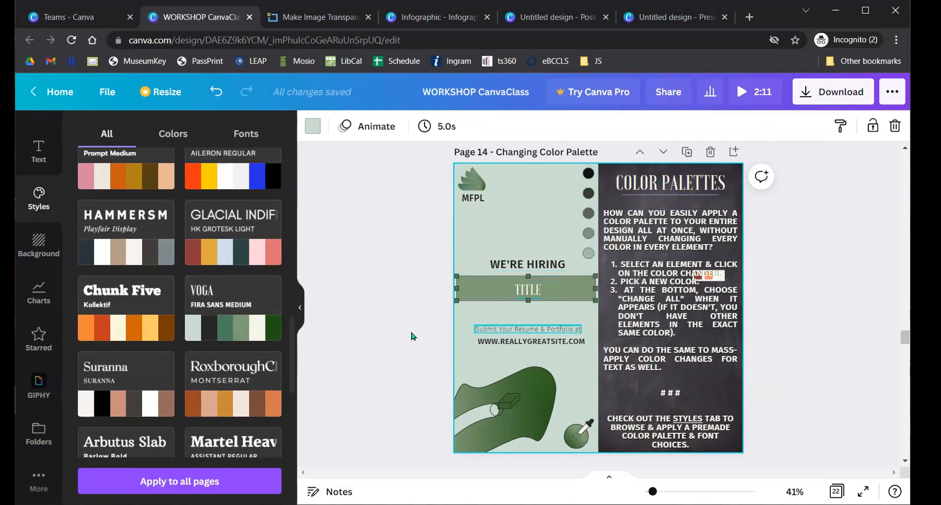
pyautogui.click(227, 307)
pyautogui.scroll(-5, 147, 359)
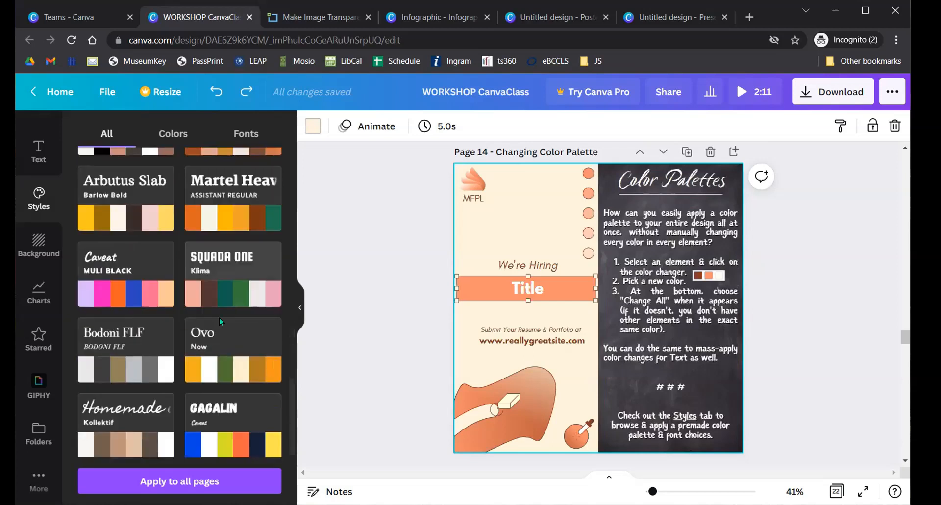
pyautogui.click(147, 359)
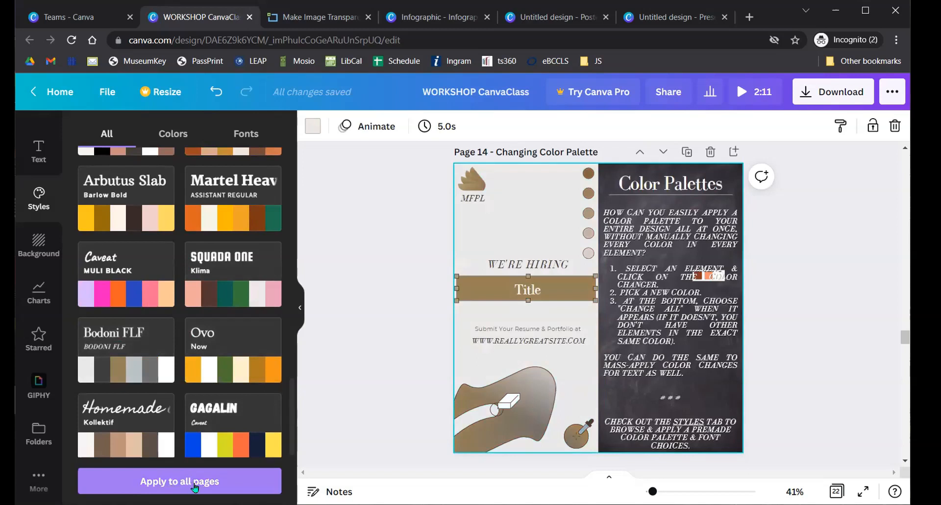
pyautogui.scroll(6, 415, 336)
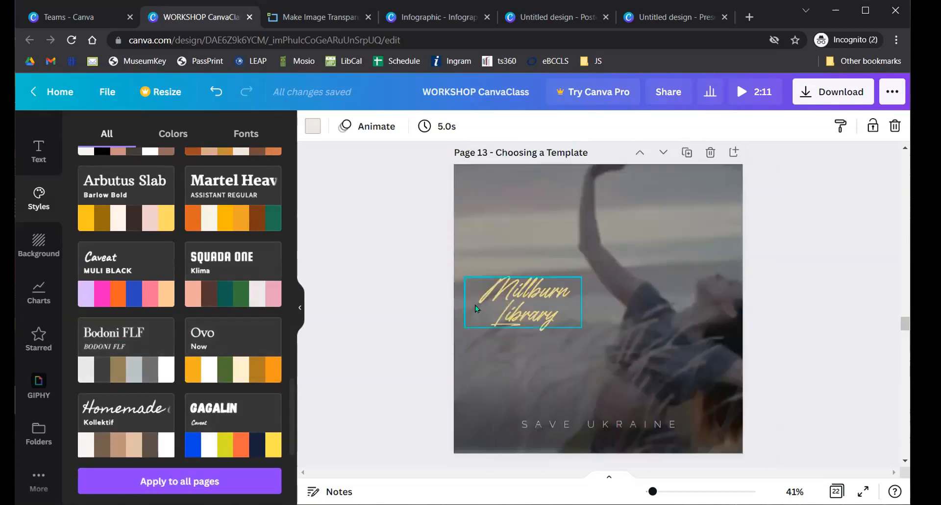
pyautogui.scroll(5, 400, 342)
pyautogui.scroll(-10, 400, 342)
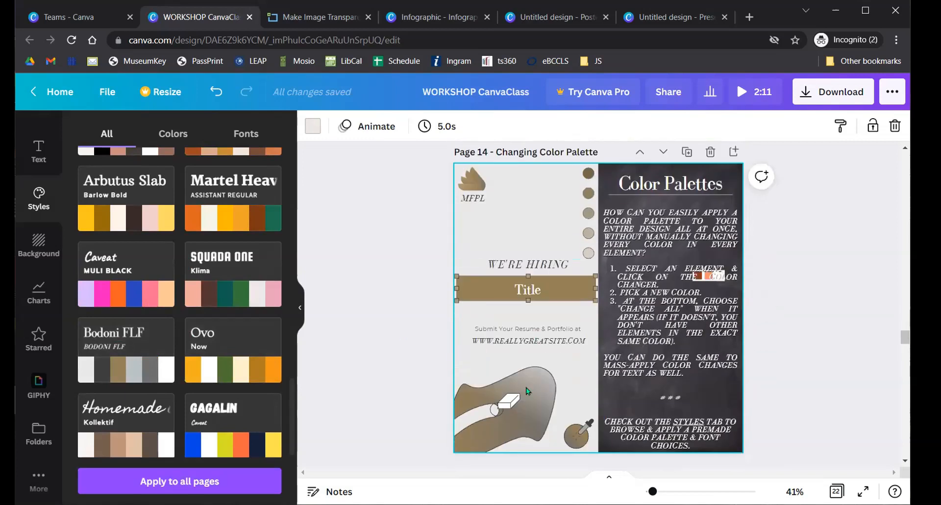
pyautogui.hotkey('ctrl', 'z')
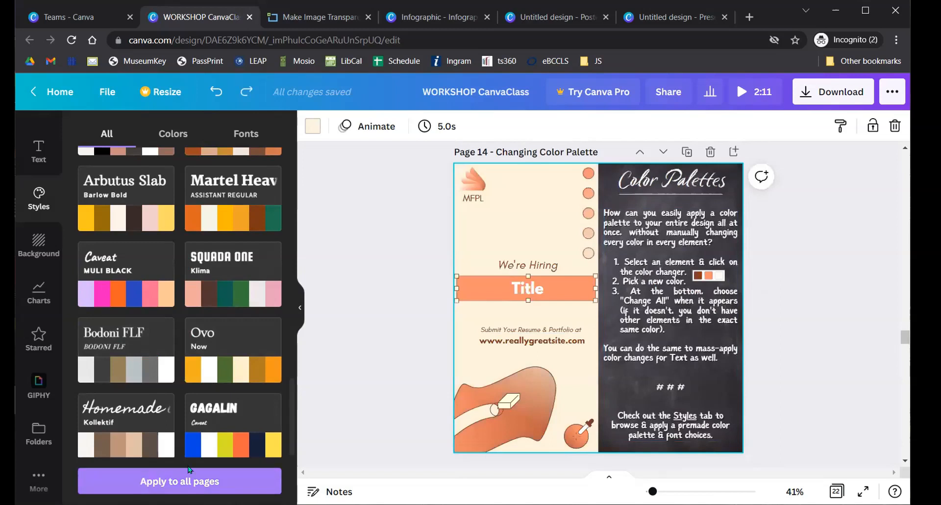
pyautogui.click(369, 362)
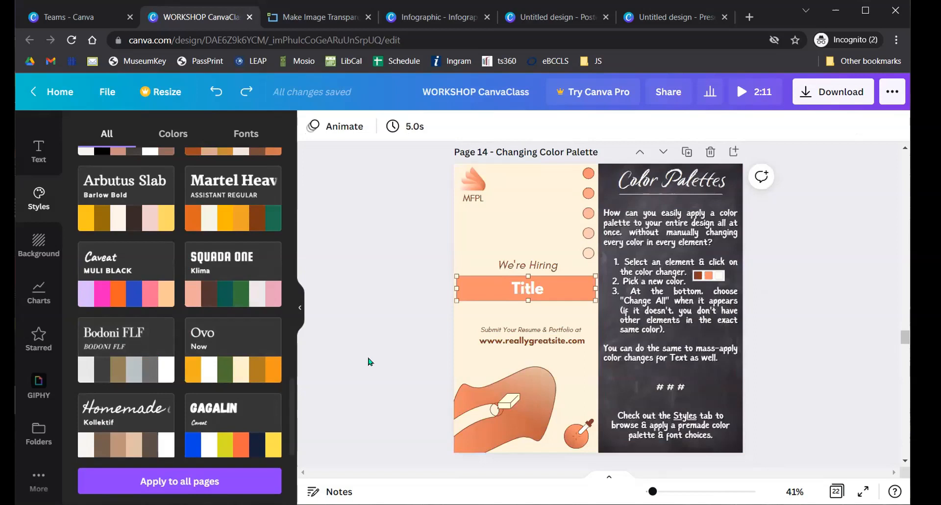
pyautogui.click(548, 390)
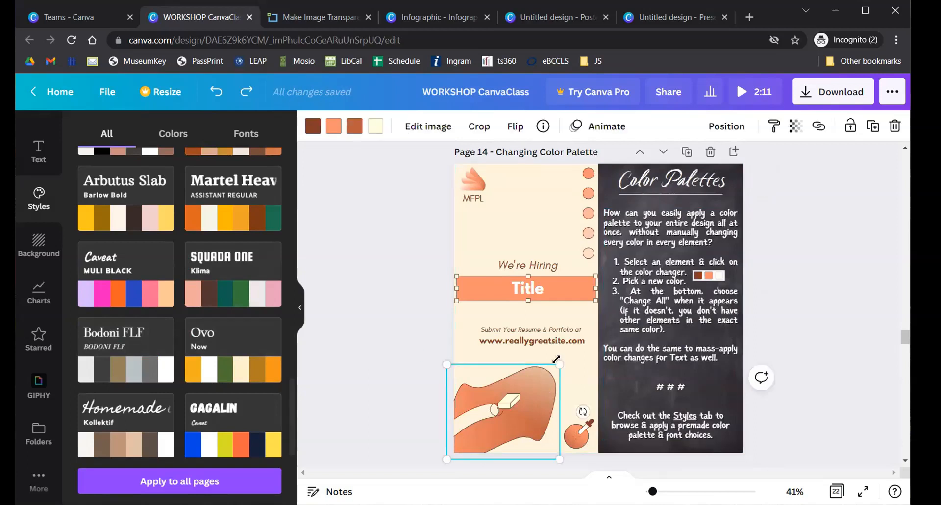
# - Recolour the illustration's orange to light blue and its darker orange to dark blue on all pages
pyautogui.click(332, 130)
pyautogui.click(198, 267)
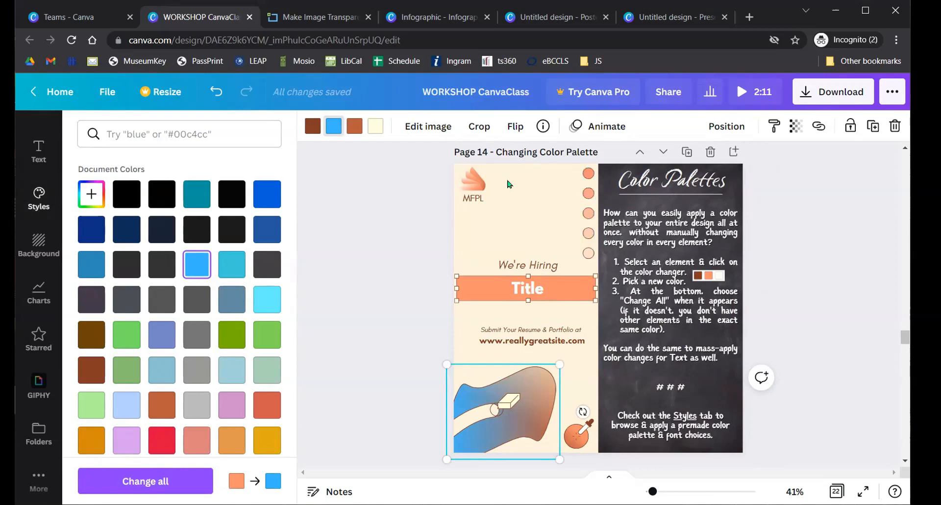
pyautogui.click(161, 478)
pyautogui.click(356, 132)
pyautogui.click(267, 229)
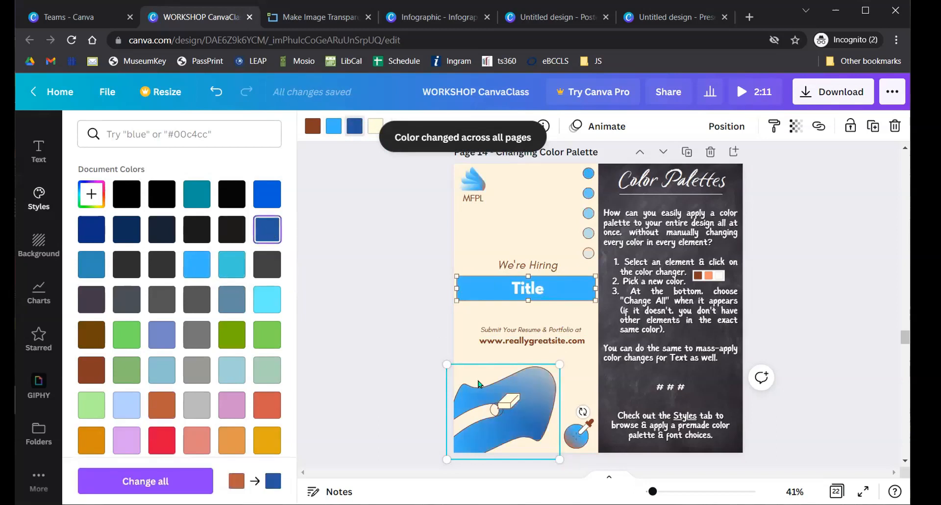
pyautogui.click(145, 481)
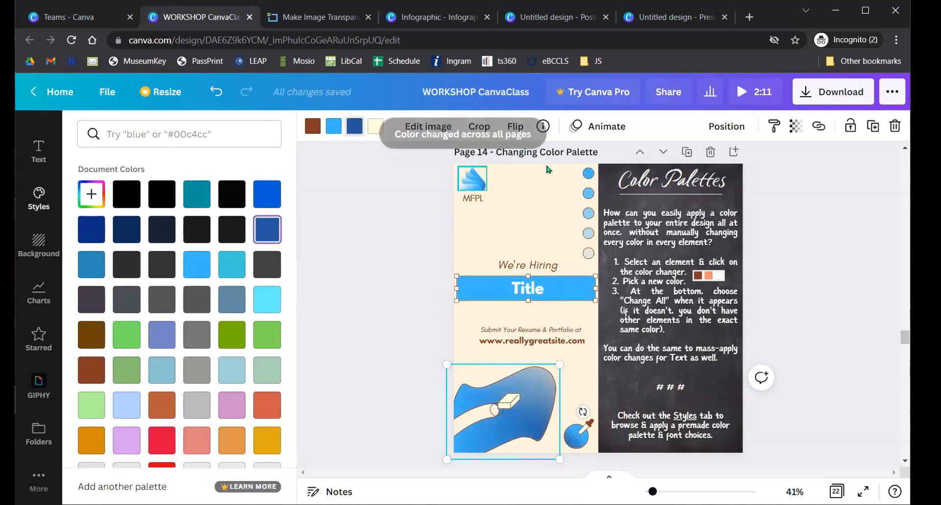
# - Replace the illustration's brown with red across all pages
pyautogui.click(313, 126)
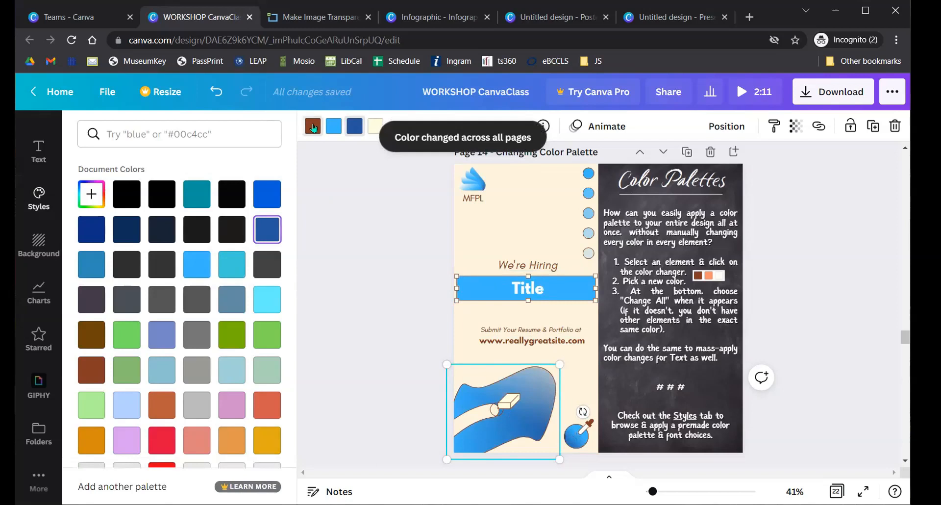
pyautogui.click(162, 440)
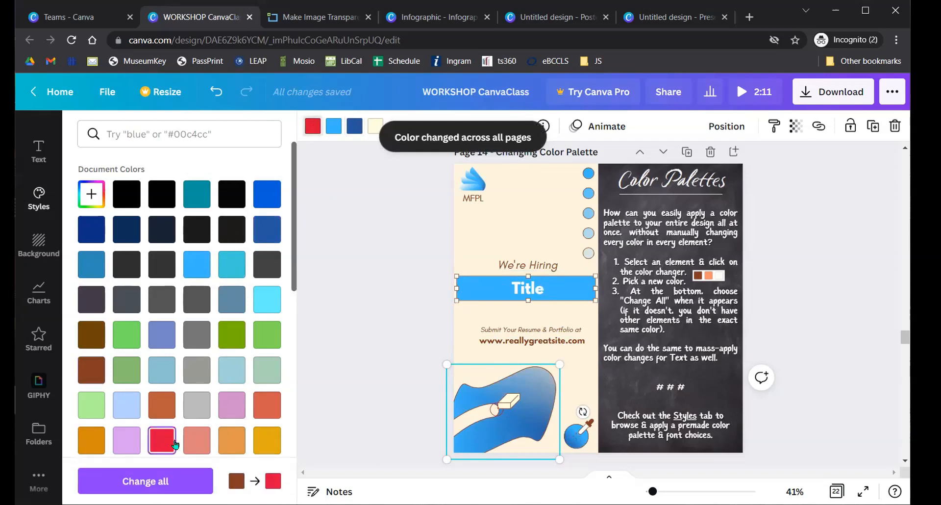
pyautogui.click(165, 482)
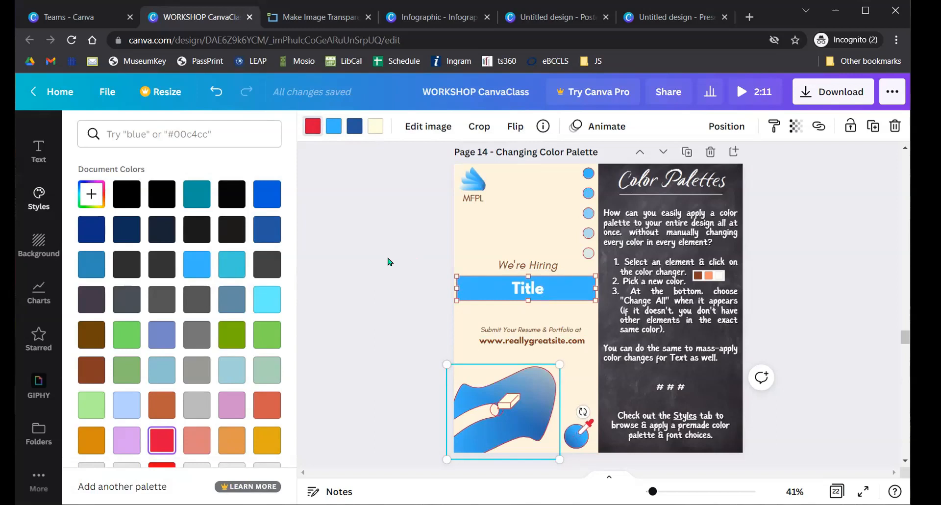
pyautogui.scroll(-6, 381, 256)
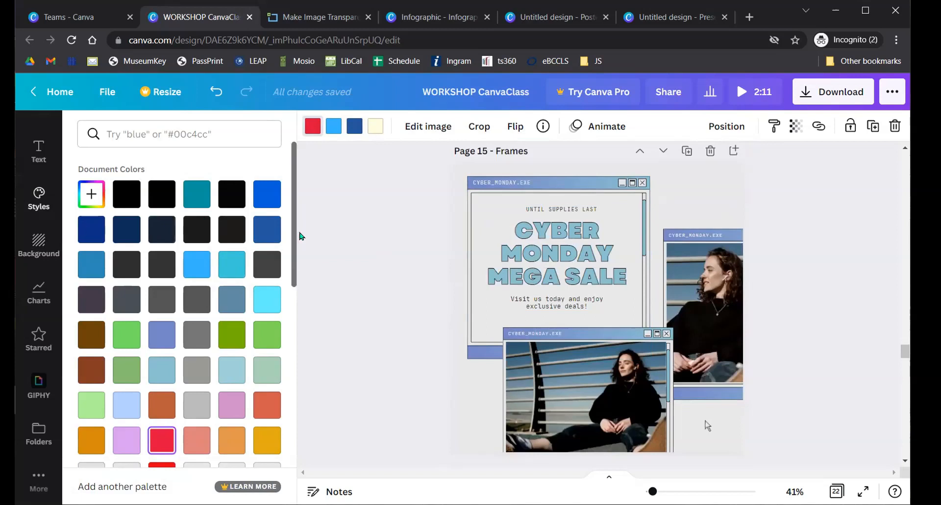
# - Go to Page 15 'Frames' and browse the full list of frames in Elements
pyautogui.scroll(3, 301, 237)
pyautogui.scroll(-3, 340, 266)
pyautogui.scroll(3, 48, 336)
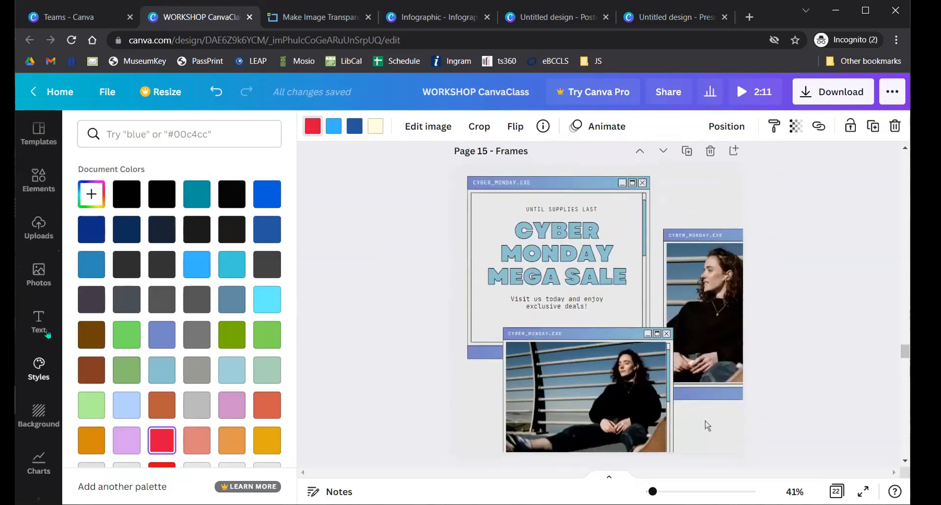
pyautogui.click(38, 188)
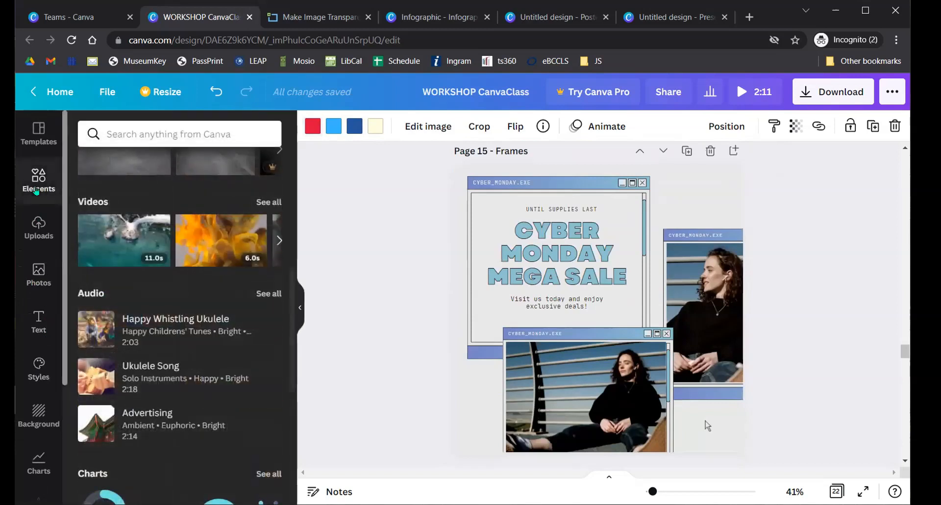
pyautogui.scroll(5, 190, 264)
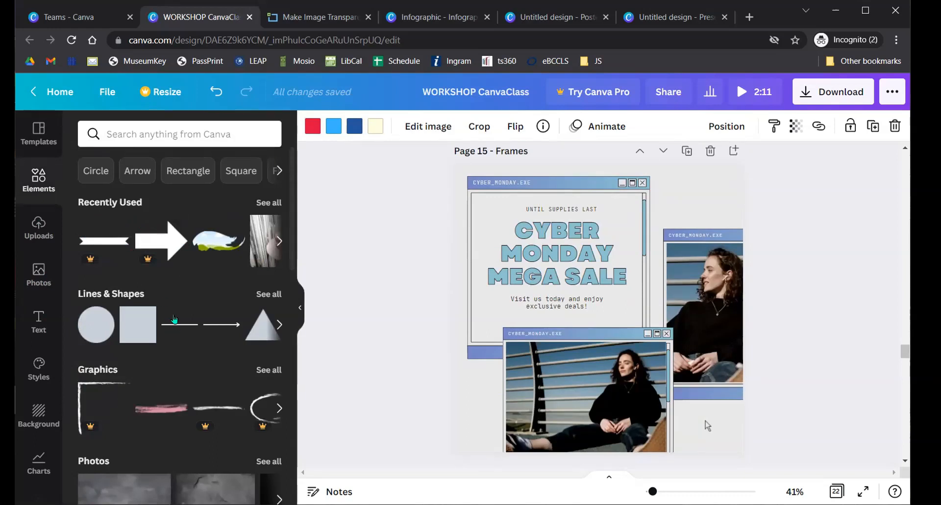
pyautogui.scroll(-15, 174, 319)
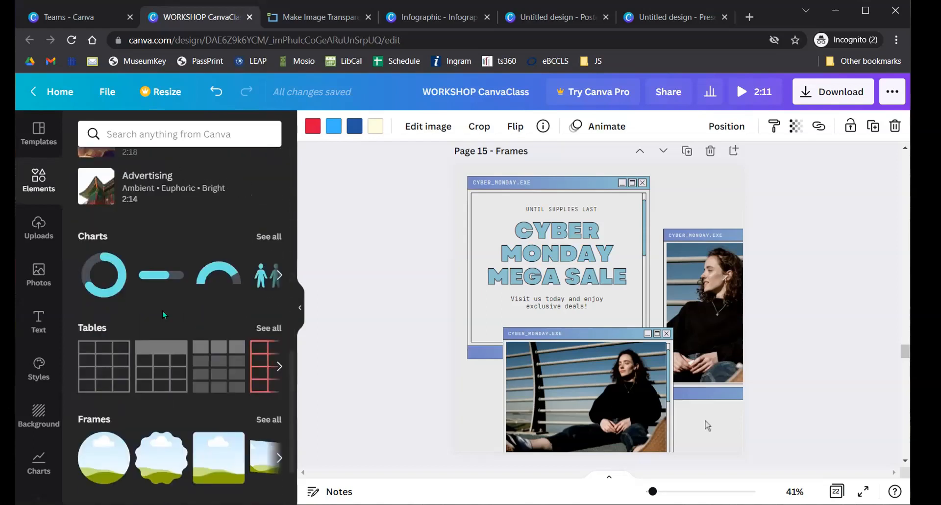
pyautogui.scroll(-2, 162, 311)
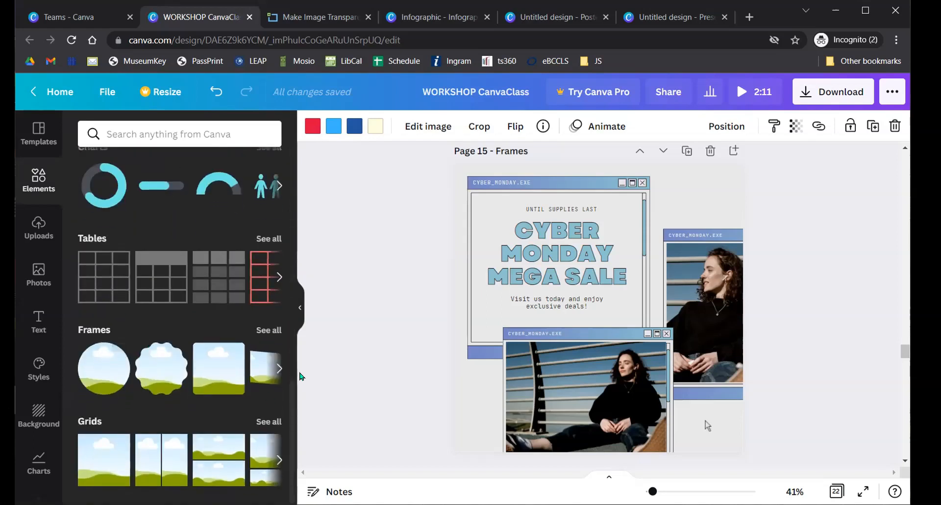
pyautogui.click(265, 329)
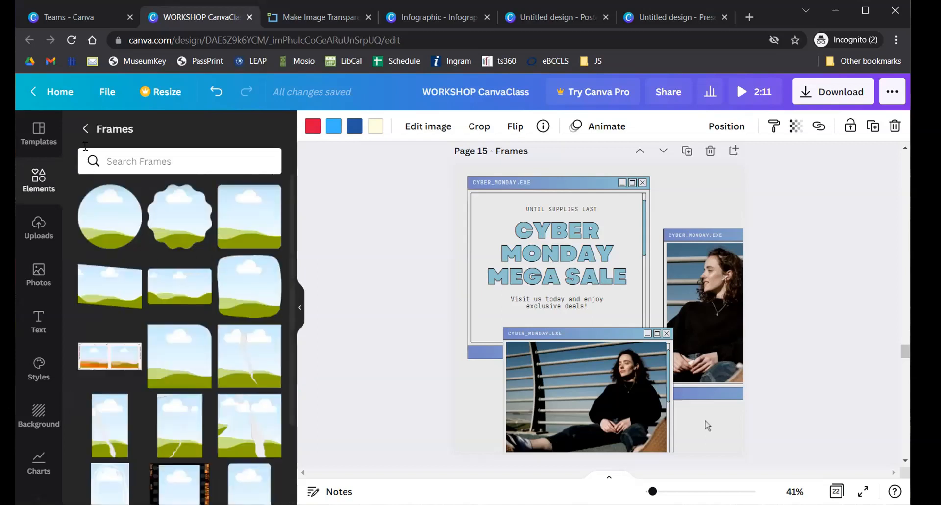
pyautogui.click(85, 129)
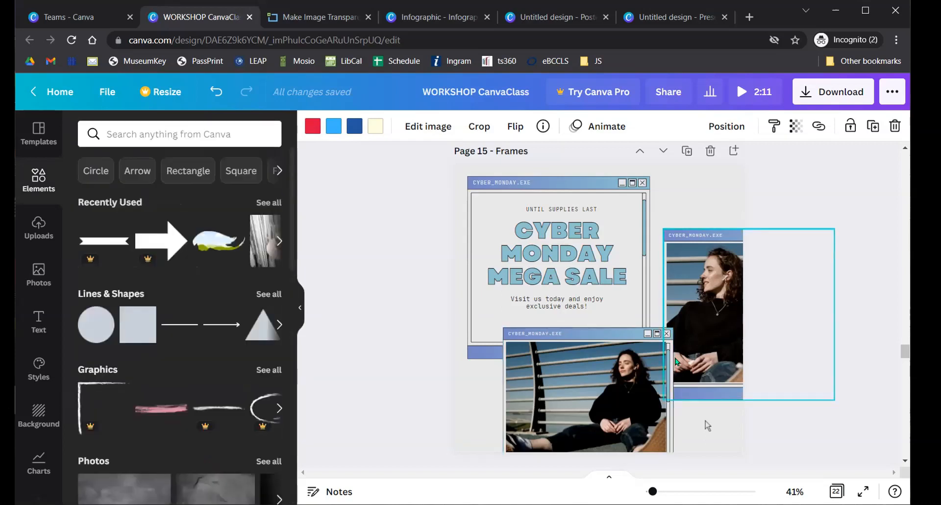
# - Open the Photos library beside the Frames slide
pyautogui.scroll(-6, 675, 362)
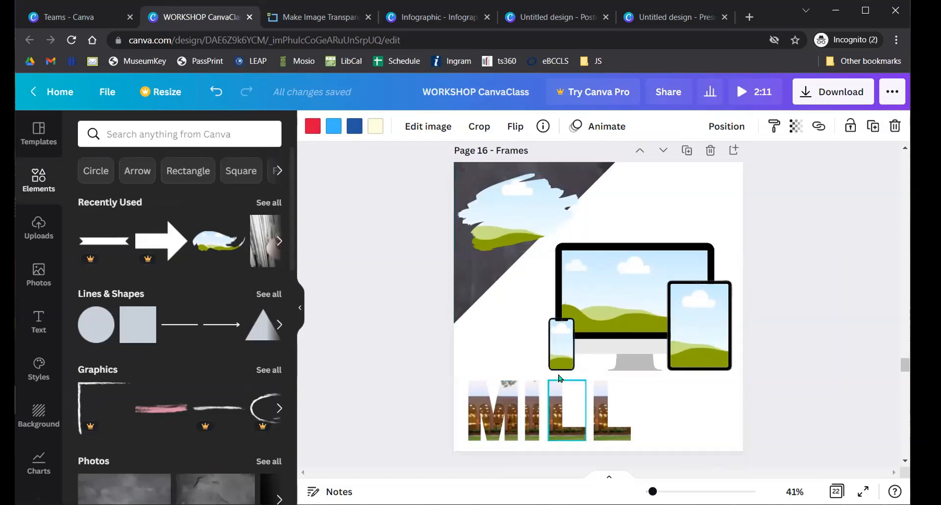
pyautogui.scroll(5, 483, 369)
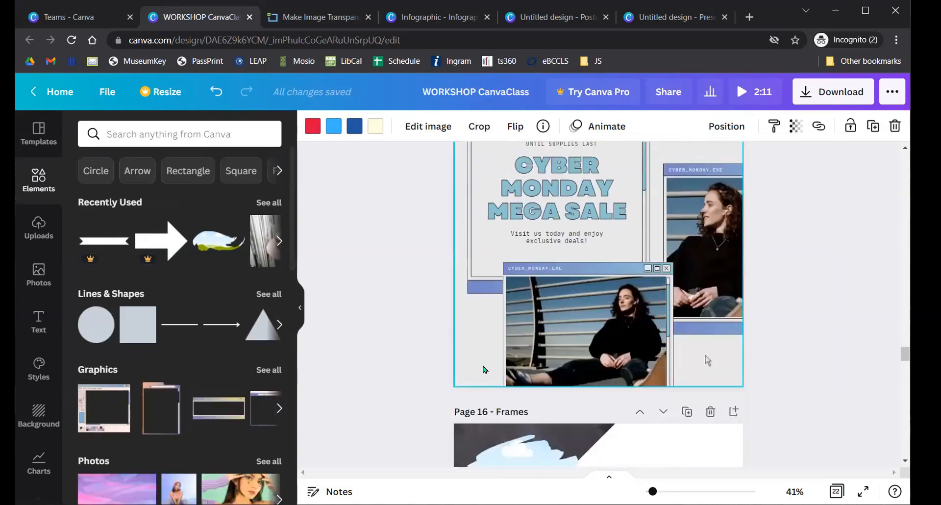
pyautogui.click(32, 286)
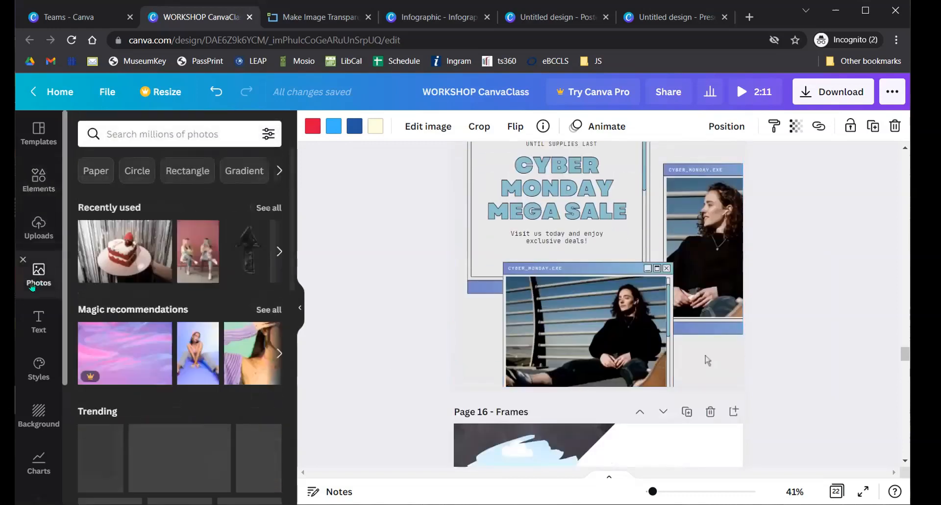
# - Fill the Cyber Monday frame and the Page 16 monitor and tablet frames with the burger photo
pyautogui.scroll(-3, 169, 340)
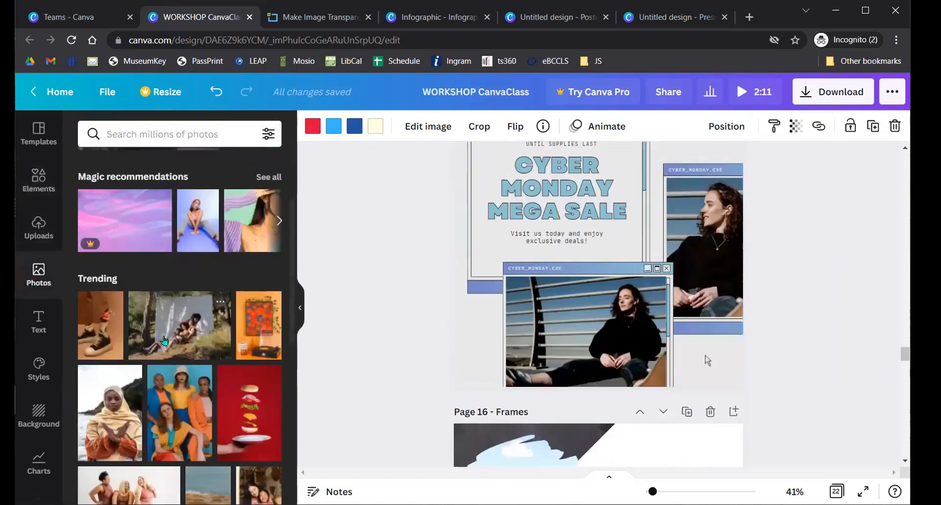
pyautogui.scroll(-3, 164, 340)
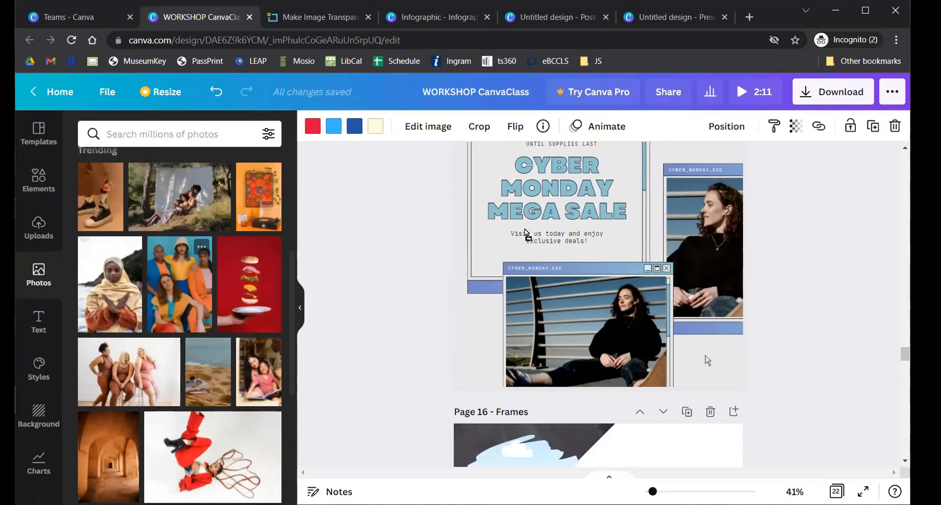
pyautogui.moveTo(522, 232); pyautogui.dragTo(585, 312)
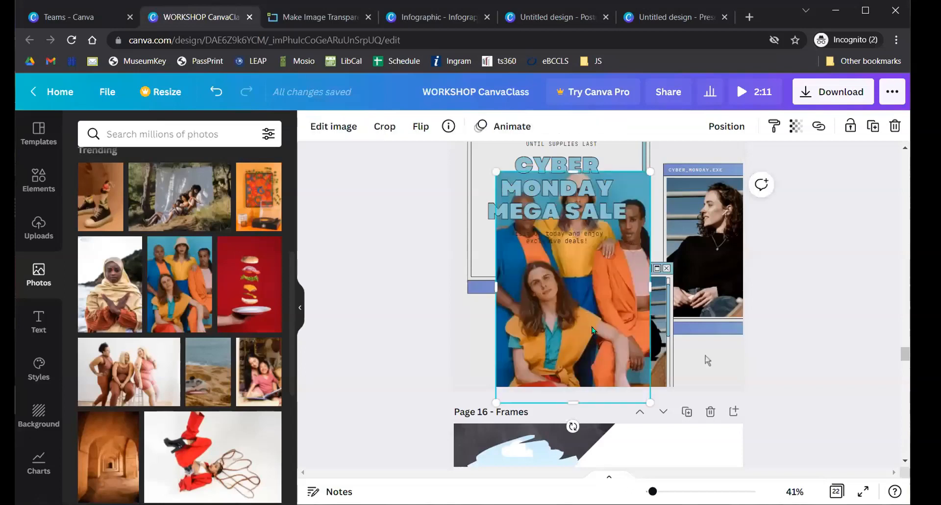
pyautogui.hotkey('ctrl', 'z')
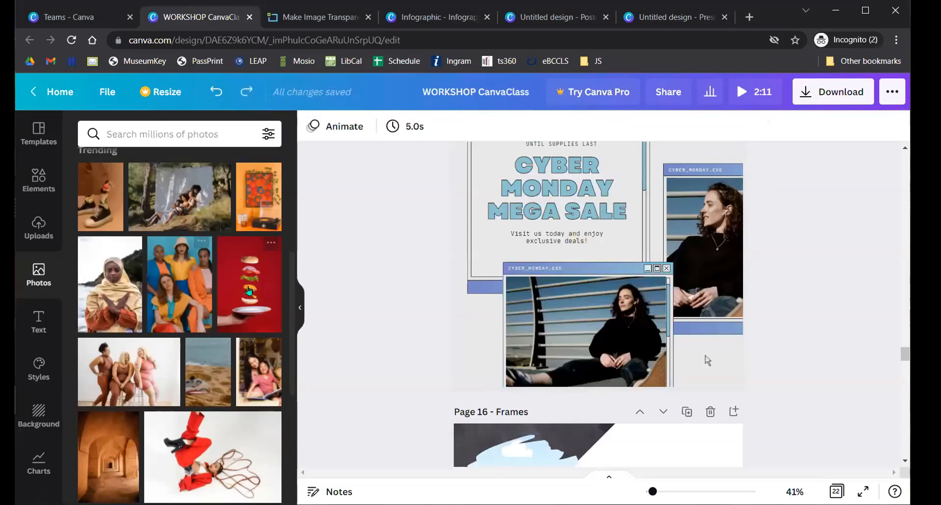
pyautogui.moveTo(604, 321); pyautogui.dragTo(603, 322)
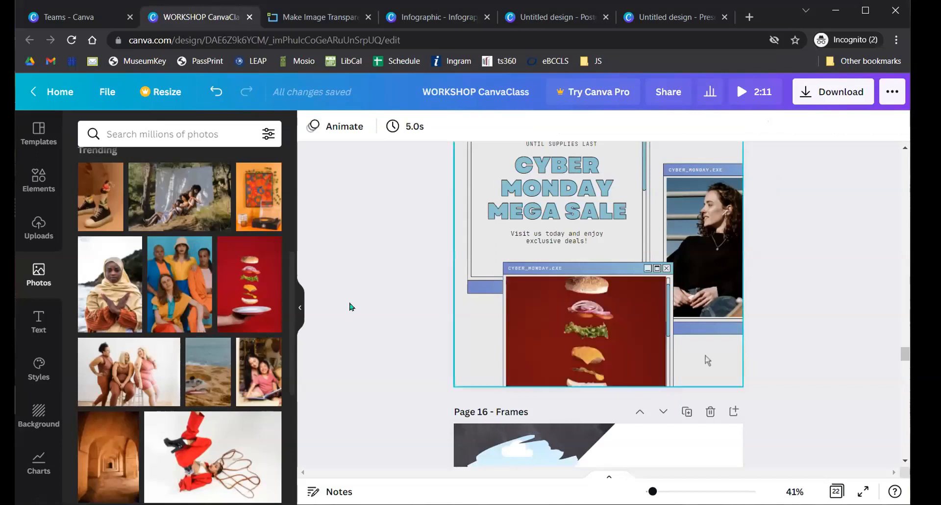
pyautogui.scroll(-5, 399, 255)
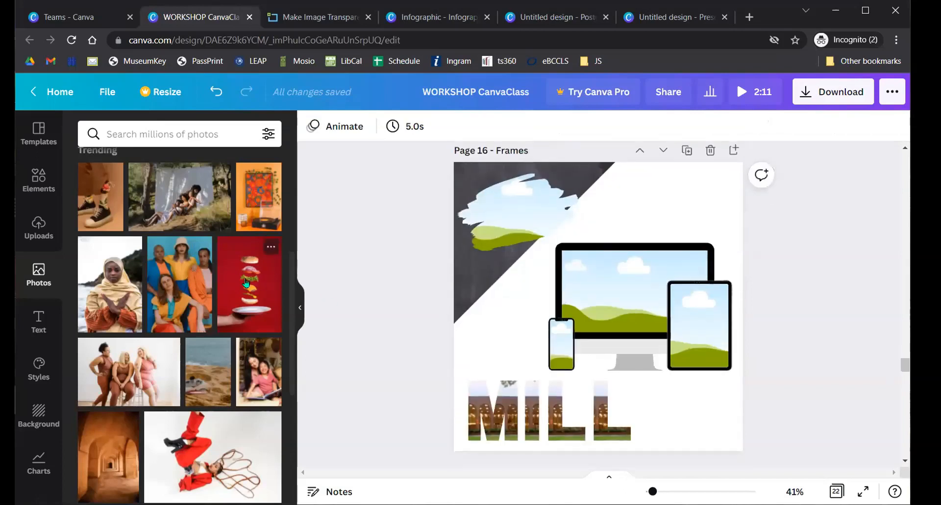
pyautogui.moveTo(617, 297); pyautogui.dragTo(617, 298)
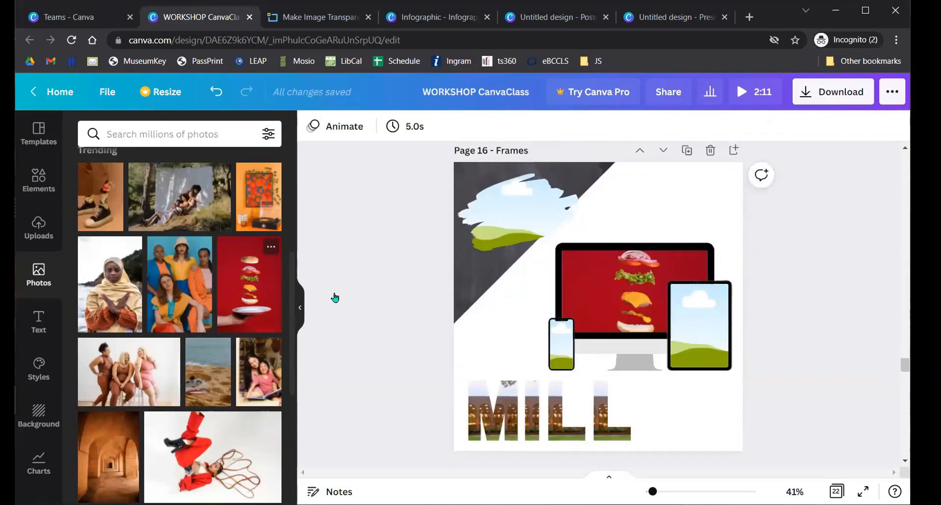
pyautogui.moveTo(696, 321); pyautogui.dragTo(696, 322)
pyautogui.moveTo(698, 327); pyautogui.dragTo(691, 373)
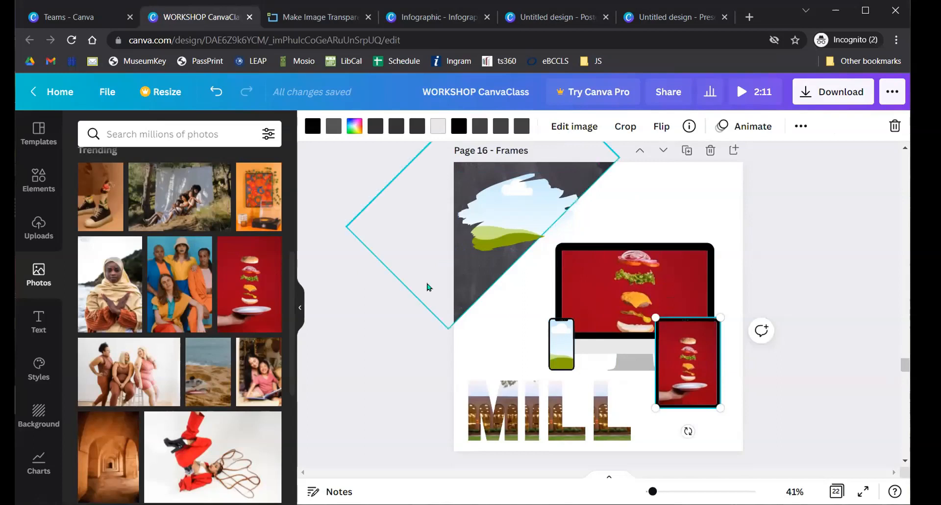
# - Place the corridor photo in the phone frame, then browse all Frames down to the letters A–G
pyautogui.scroll(-3, 120, 314)
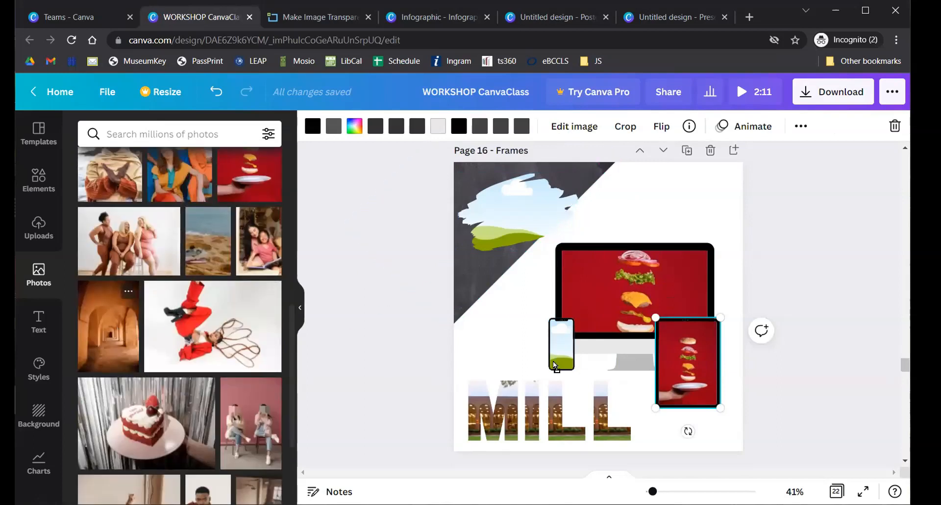
pyautogui.moveTo(555, 361); pyautogui.dragTo(556, 361)
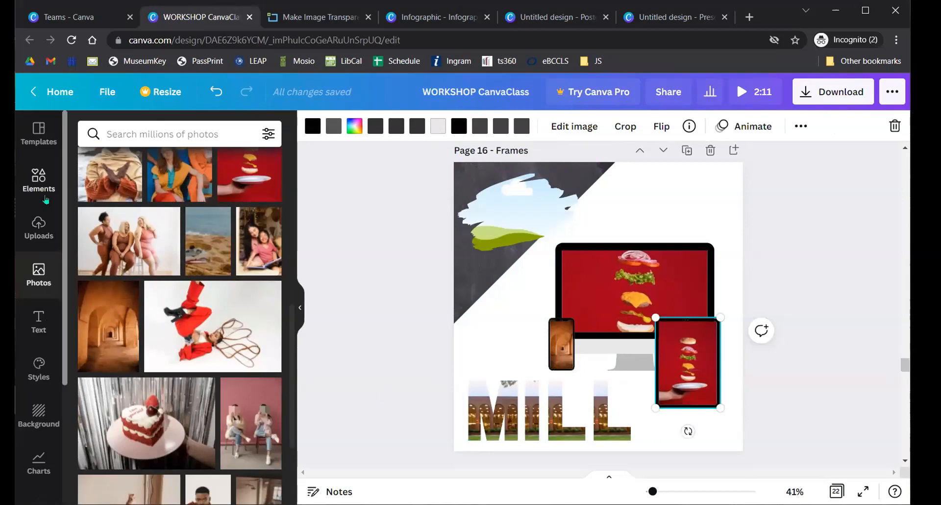
pyautogui.click(35, 177)
pyautogui.scroll(-10, 149, 341)
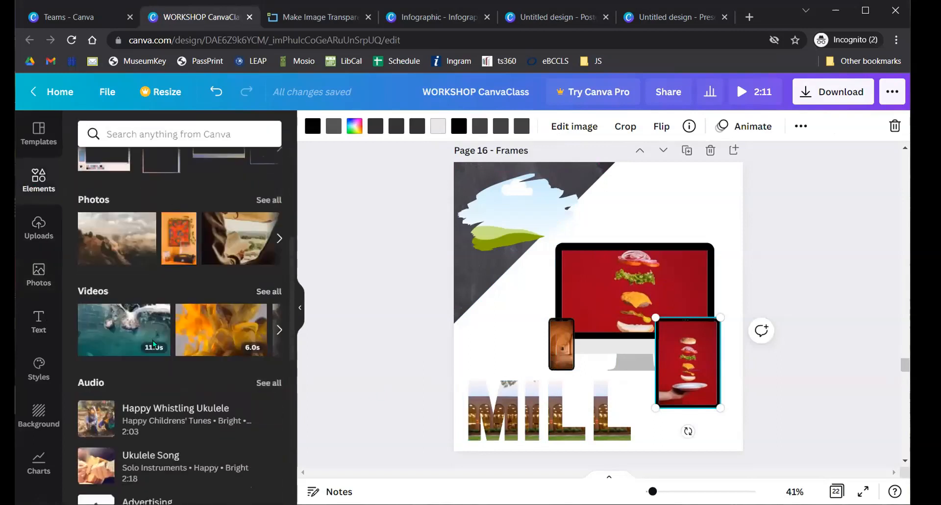
pyautogui.scroll(-3, 147, 341)
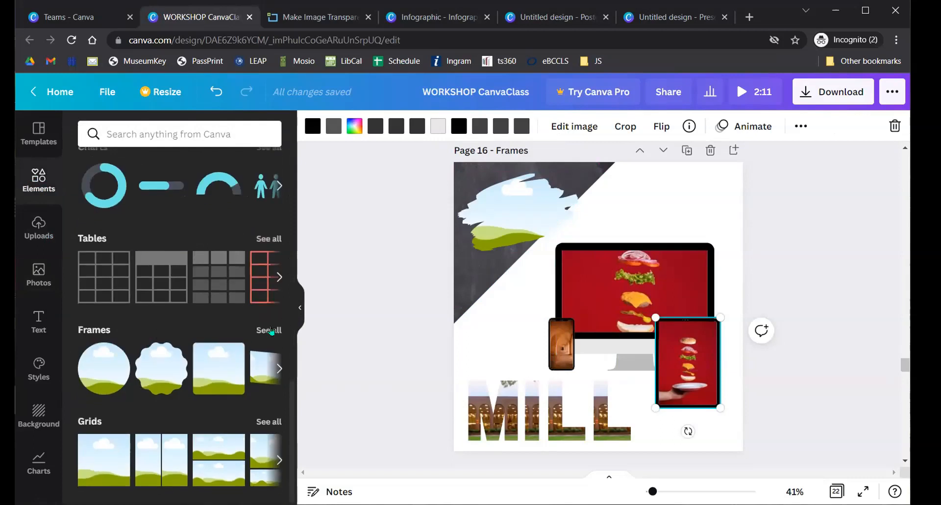
pyautogui.click(270, 330)
pyautogui.scroll(-5, 180, 273)
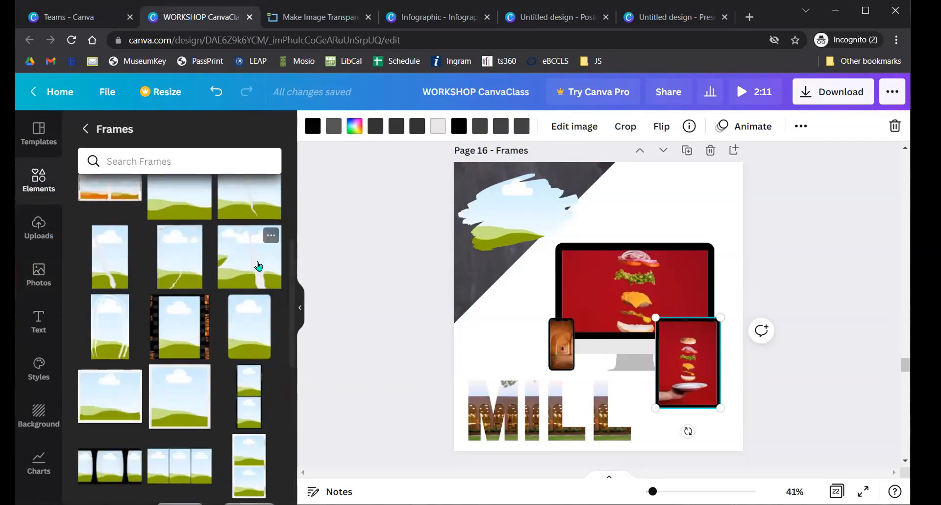
pyautogui.scroll(-2, 145, 340)
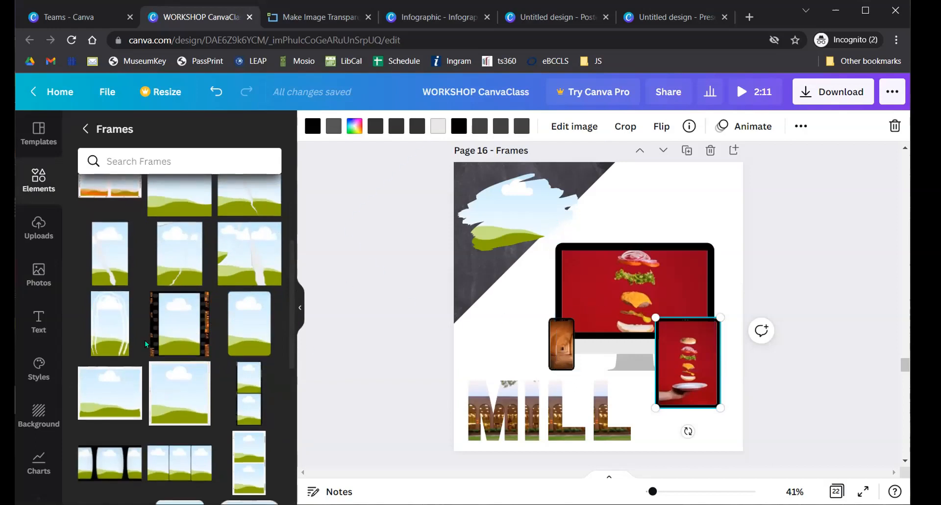
pyautogui.scroll(-10, 145, 339)
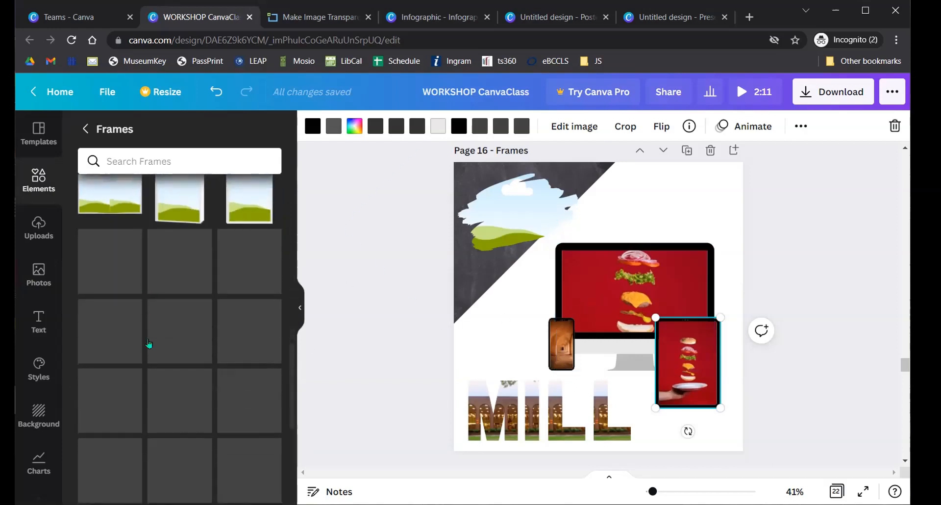
pyautogui.scroll(-5, 149, 343)
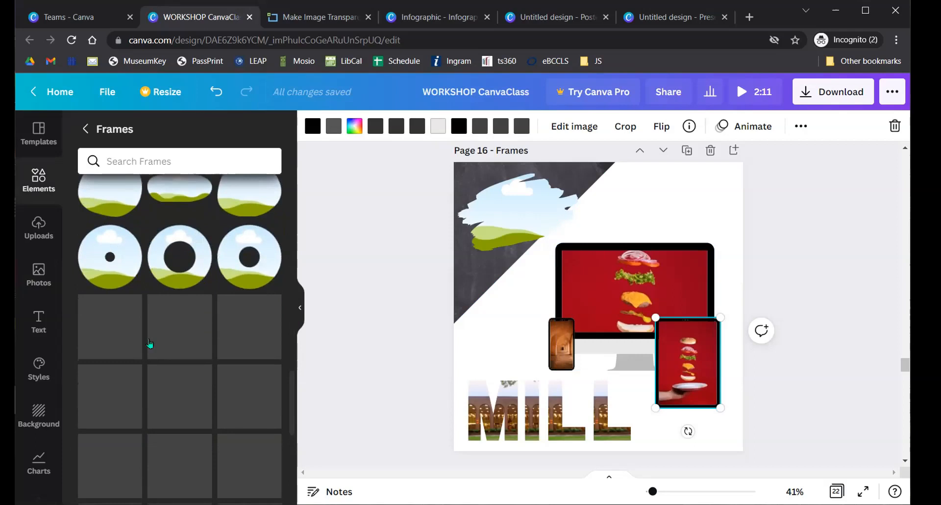
pyautogui.scroll(-5, 151, 339)
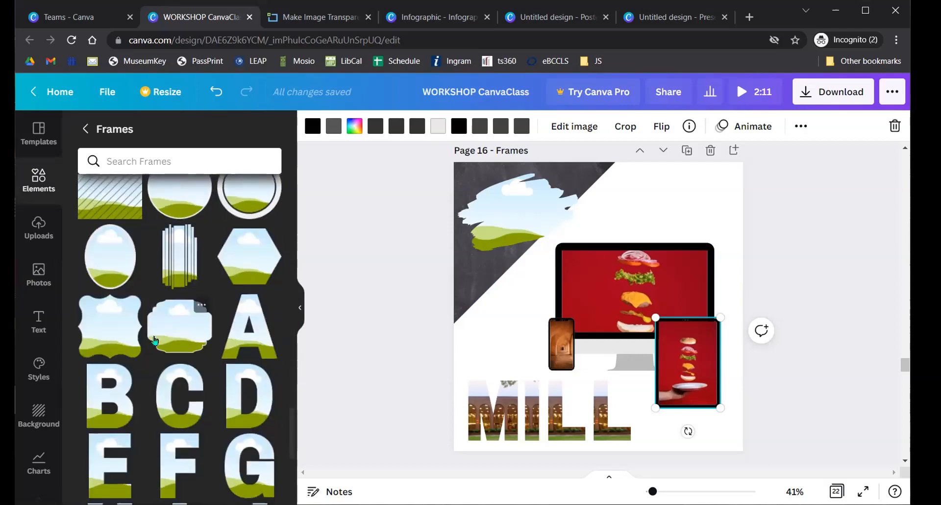
pyautogui.scroll(-3, 154, 337)
pyautogui.scroll(3, 123, 304)
# - Fill the M frame with the library logo, an L frame with the People screenshot, and the brush-stroke frame with the Canva for Education image
pyautogui.click(39, 229)
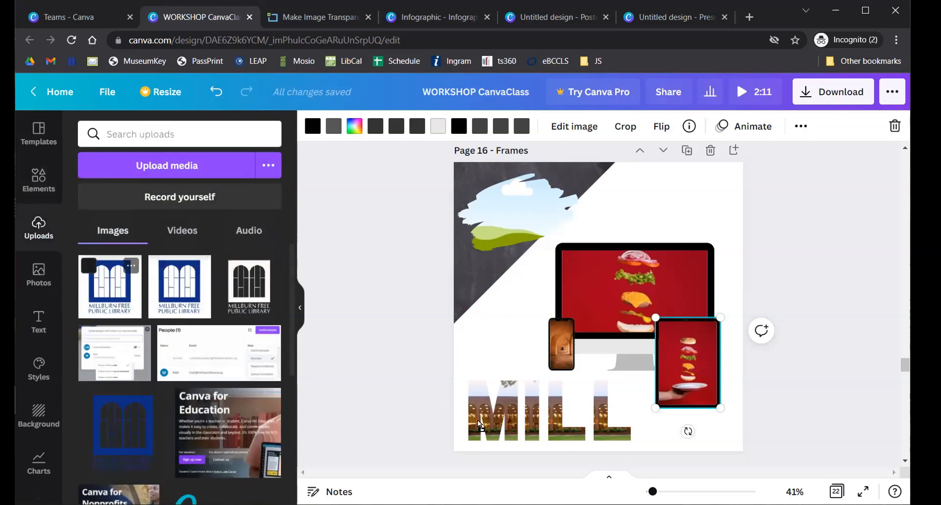
pyautogui.moveTo(480, 415); pyautogui.dragTo(485, 412)
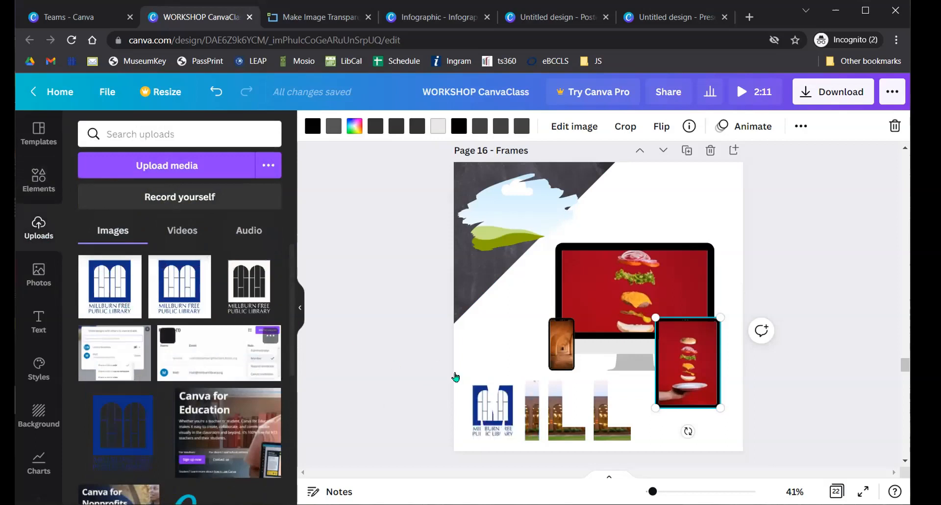
pyautogui.moveTo(559, 409); pyautogui.dragTo(560, 410)
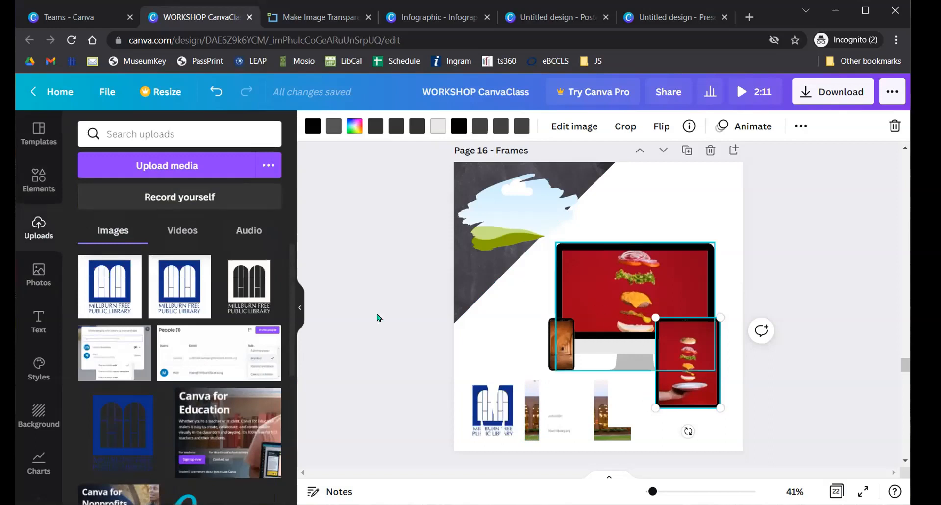
pyautogui.moveTo(224, 416); pyautogui.dragTo(421, 296)
pyautogui.moveTo(529, 206)
pyautogui.mouseDown()
pyautogui.moveTo(514, 216)
pyautogui.moveTo(673, 210)
pyautogui.mouseUp()
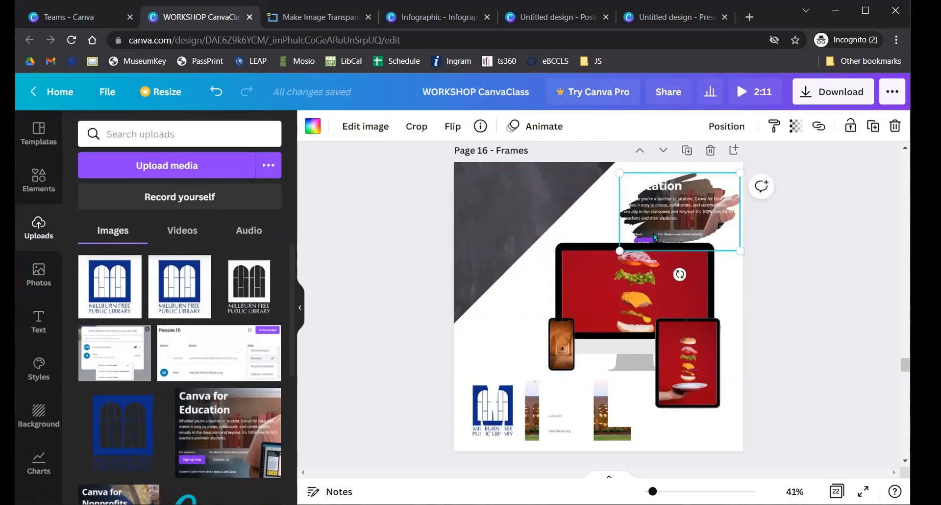
pyautogui.scroll(-3, 387, 285)
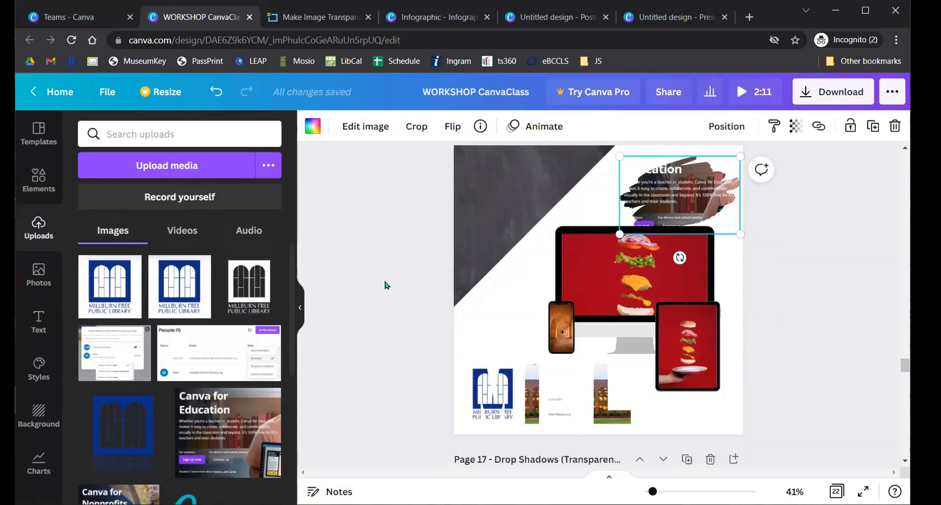
pyautogui.scroll(-3, 380, 277)
pyautogui.scroll(-5, 381, 275)
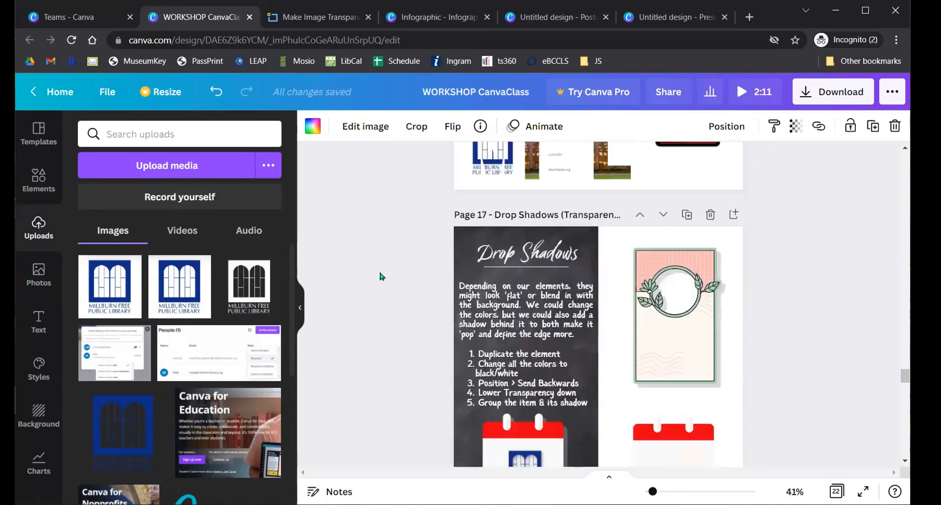
pyautogui.scroll(2, 381, 270)
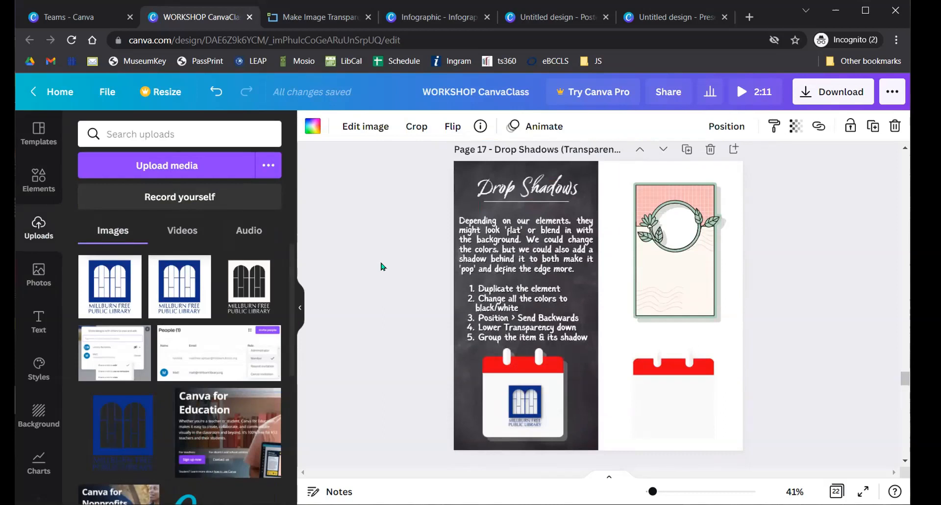
pyautogui.click(383, 266)
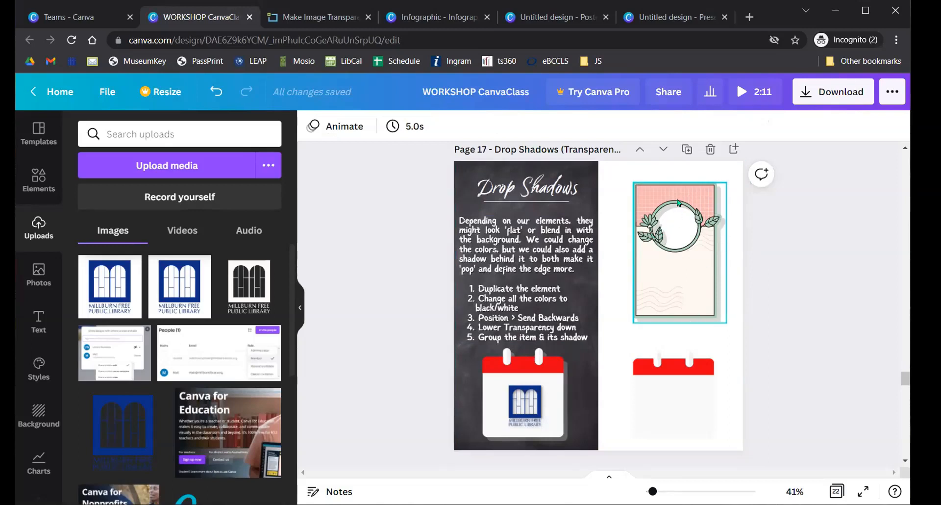
# - Nudge the framed floral card slightly left, then undo the move
pyautogui.moveTo(659, 264); pyautogui.dragTo(646, 263)
pyautogui.click(779, 259)
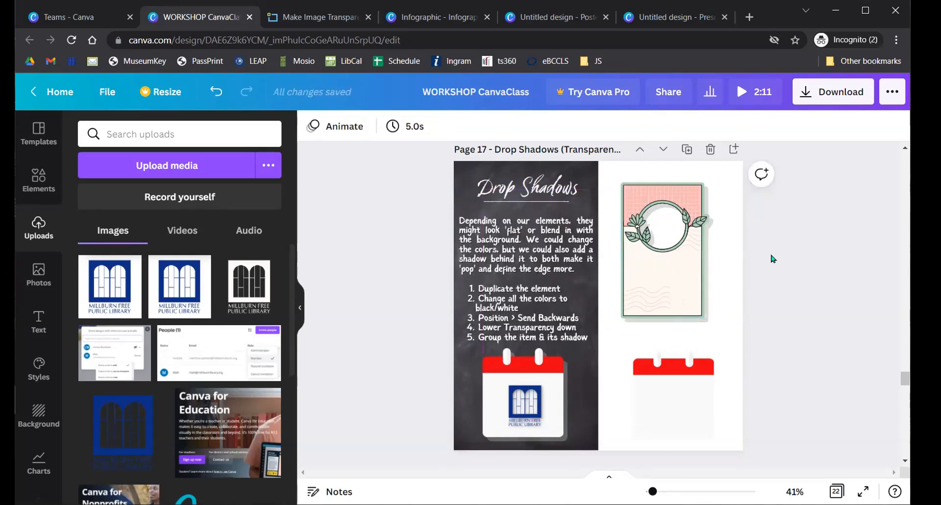
pyautogui.hotkey('ctrl', 'z')
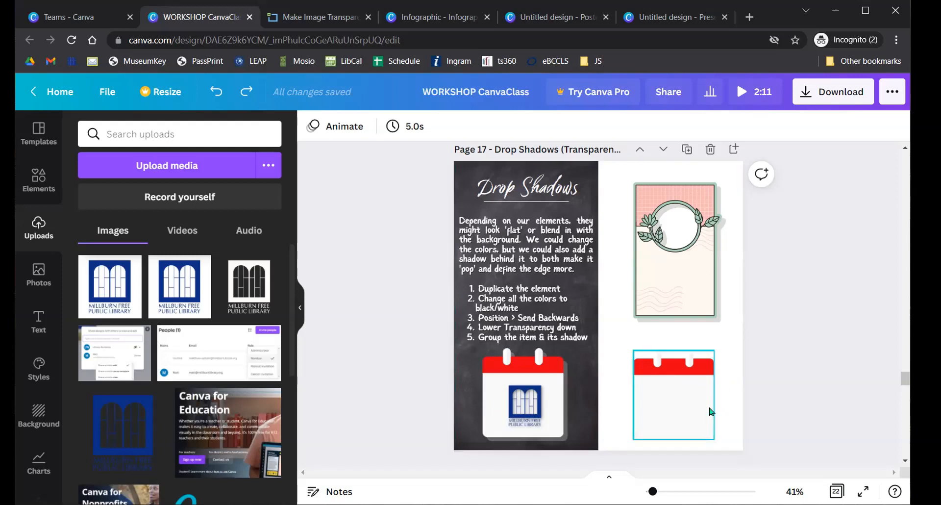
# - Try recolouring the plain right-hand calendar with blue pegs and a grey body
pyautogui.click(646, 361)
pyautogui.click(333, 125)
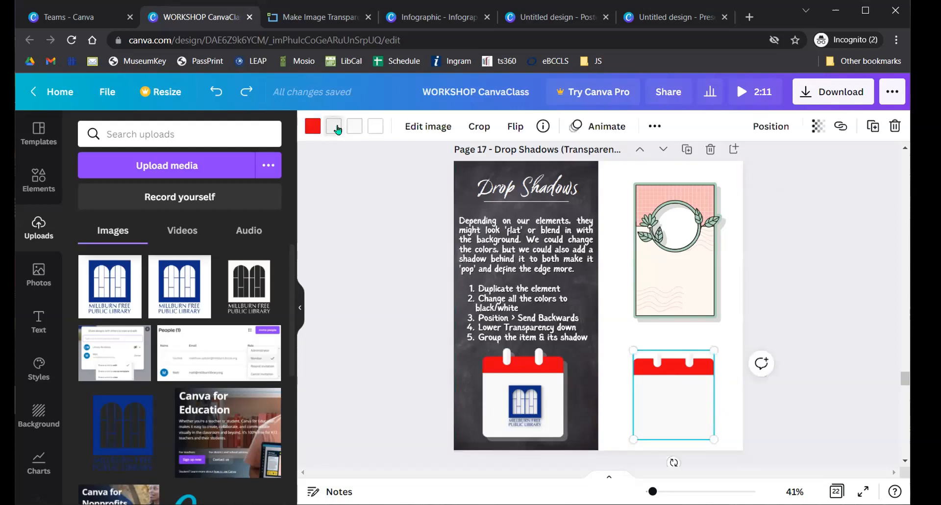
pyautogui.click(207, 272)
pyautogui.click(353, 126)
pyautogui.click(202, 372)
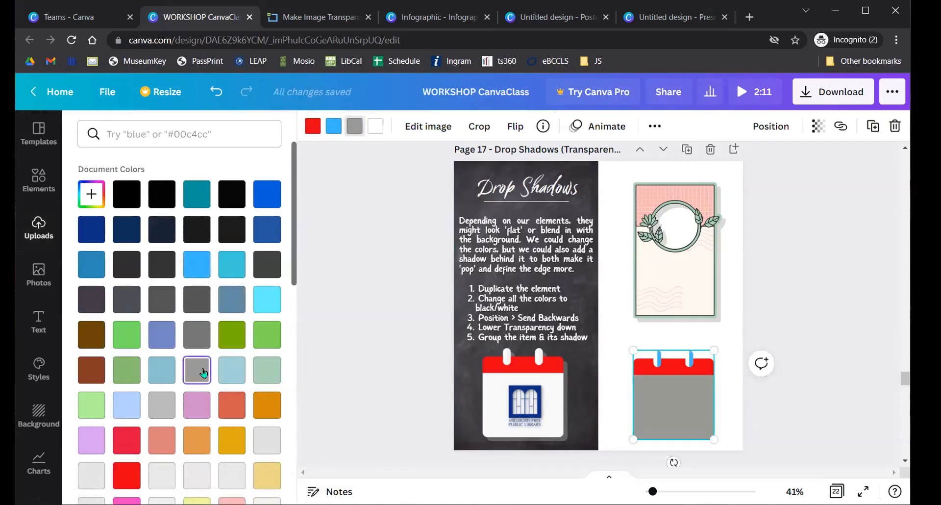
# - Undo the trial recolour so the right-hand calendar is white again
pyautogui.hotkey('ctrl', 'z')
pyautogui.hotkey('ctrl', 'z')
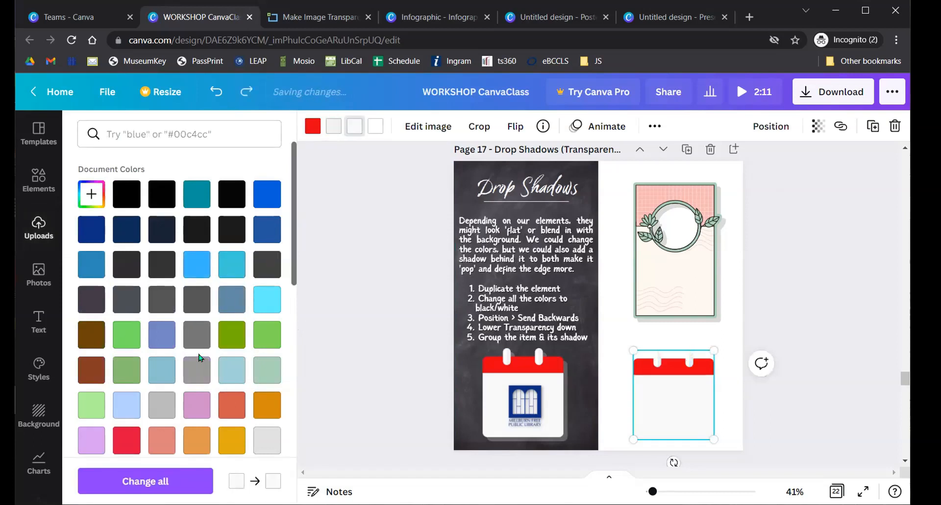
pyautogui.click(836, 283)
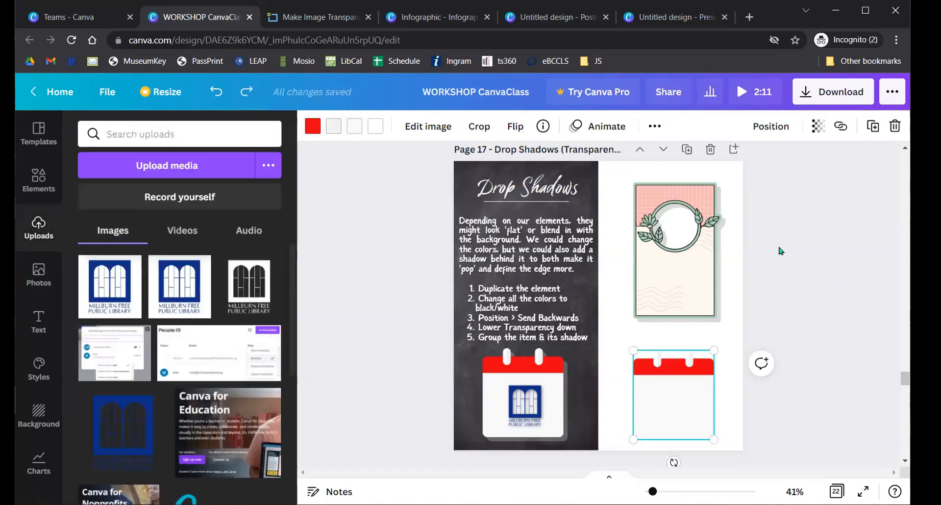
pyautogui.scroll(-1, 823, 245)
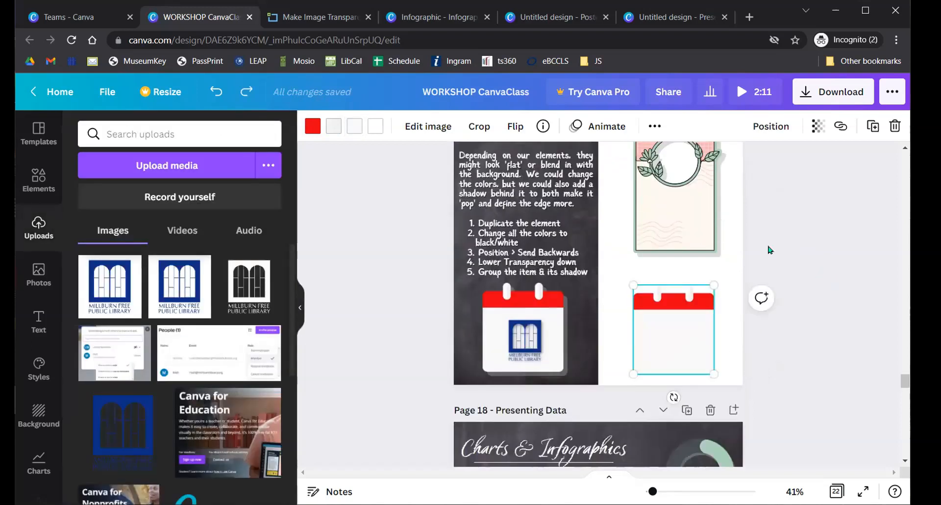
pyautogui.scroll(1, 776, 253)
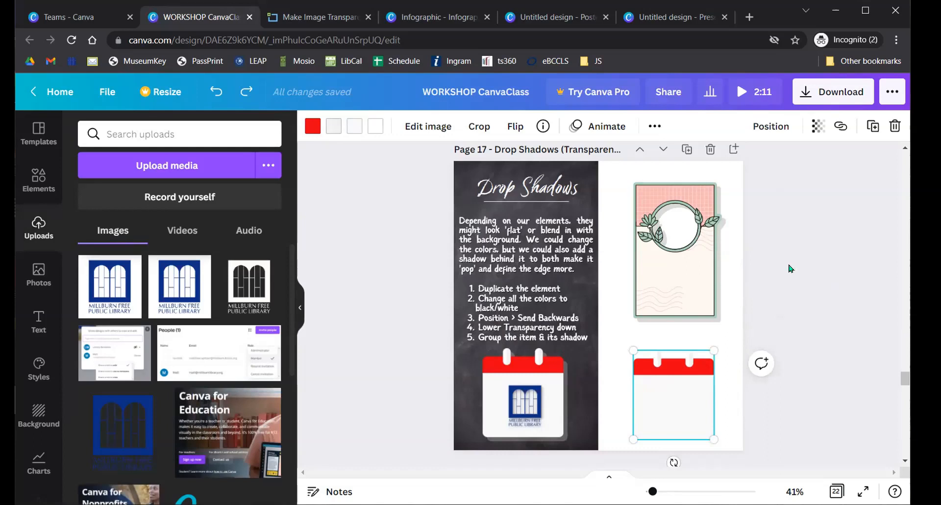
pyautogui.scroll(-1, 790, 268)
pyautogui.scroll(5, 574, 284)
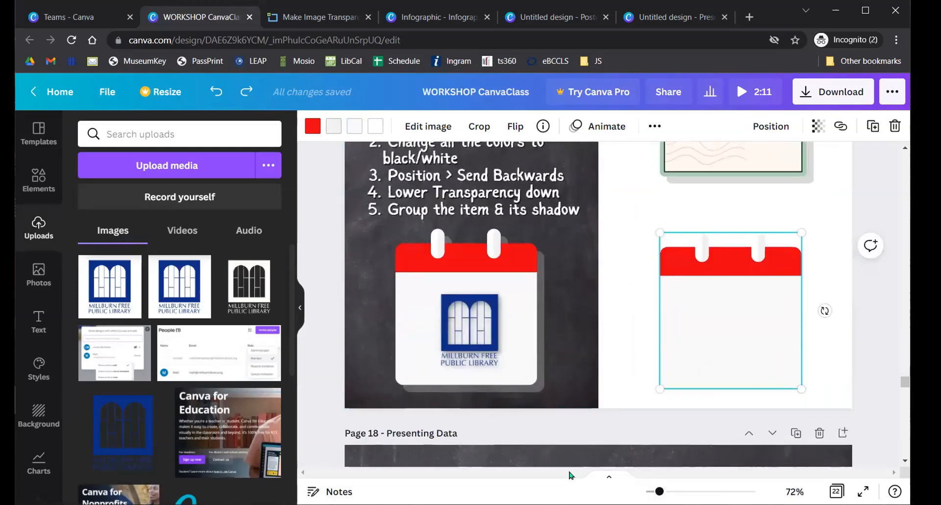
# - Duplicate the right-hand calendar so a copy sits slightly offset over the original
pyautogui.click(805, 191)
pyautogui.click(724, 323)
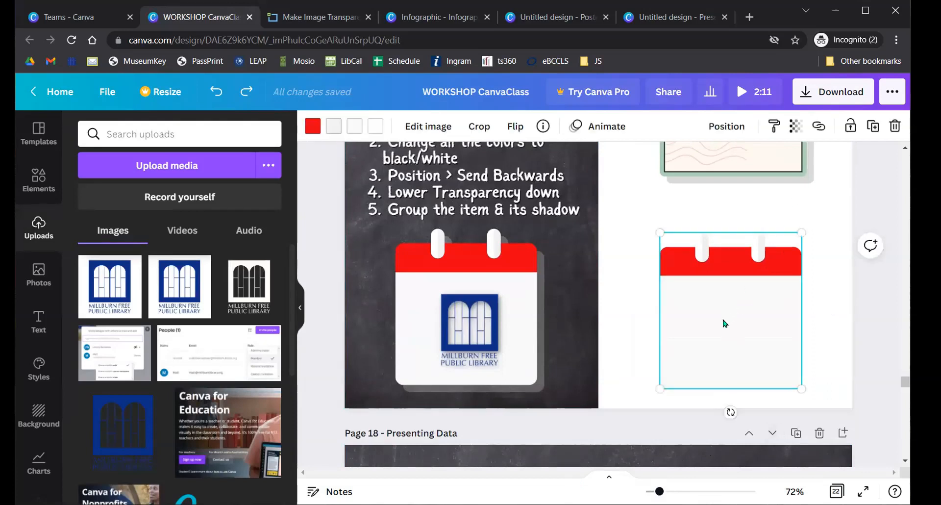
pyautogui.hotkey('ctrl', 'd')
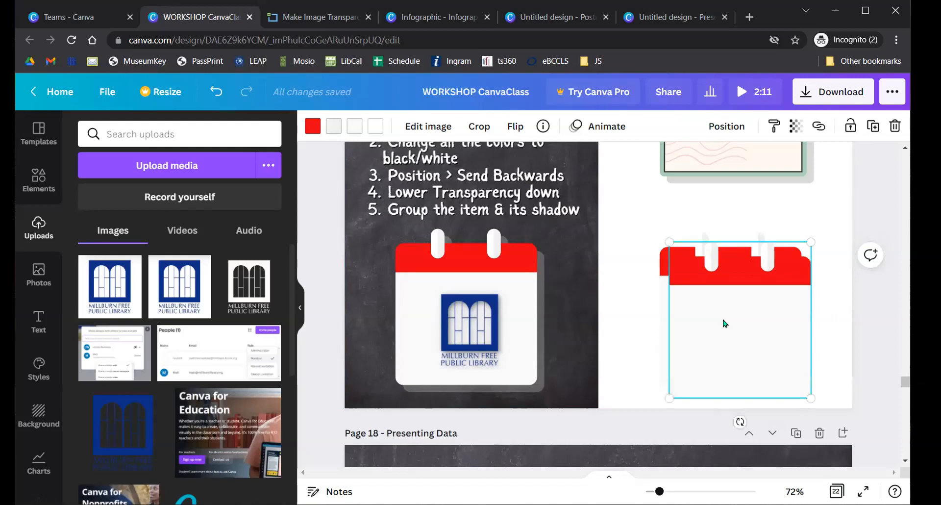
pyautogui.hotkey('ctrl', 'z')
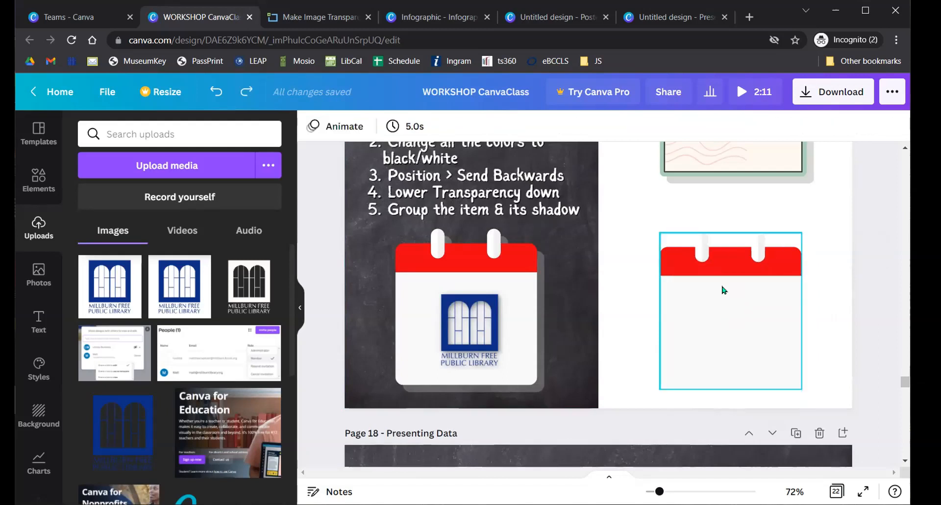
pyautogui.click(753, 308)
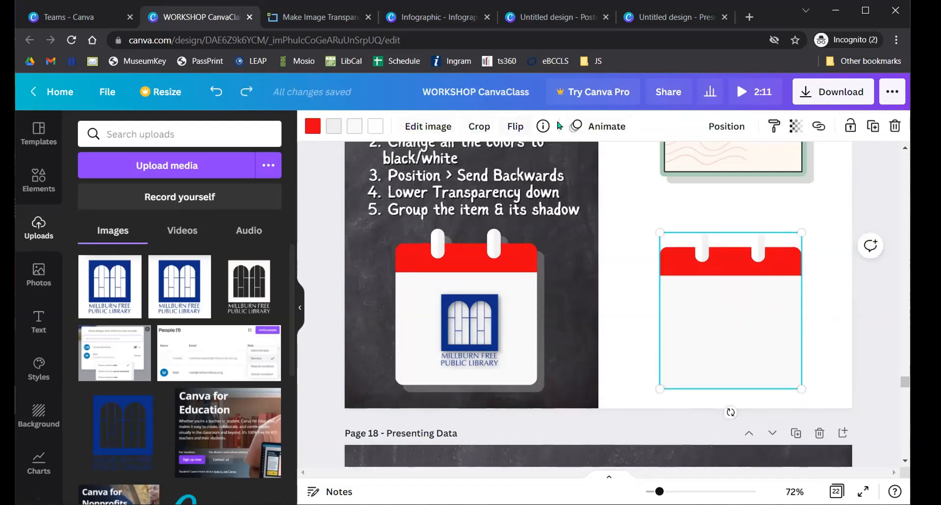
pyautogui.click(873, 127)
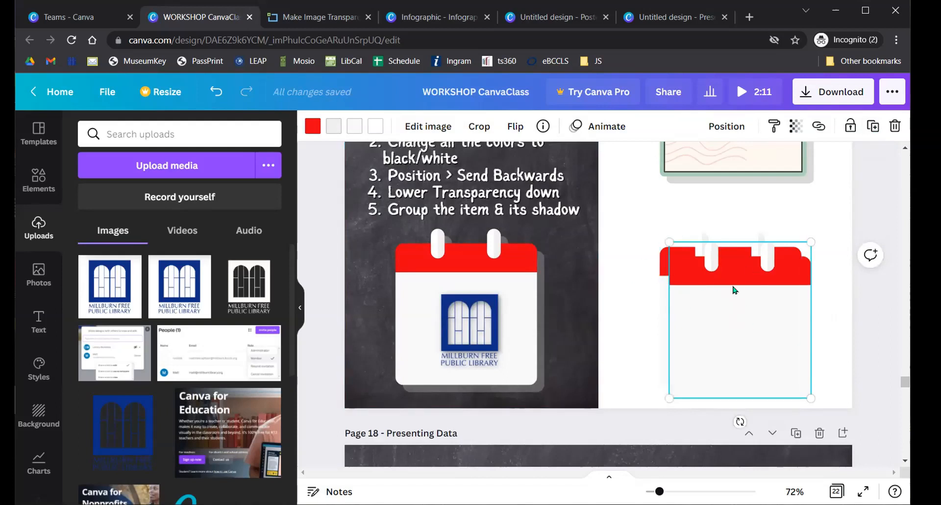
# - Turn every colour of the calendar copy (red top, tabs and white body) black
pyautogui.click(312, 126)
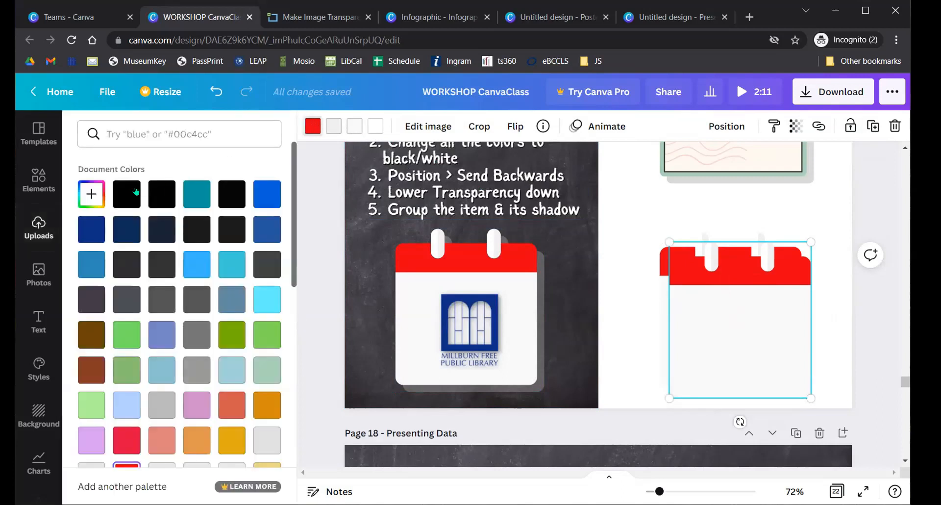
pyautogui.click(127, 194)
pyautogui.click(334, 126)
pyautogui.click(126, 194)
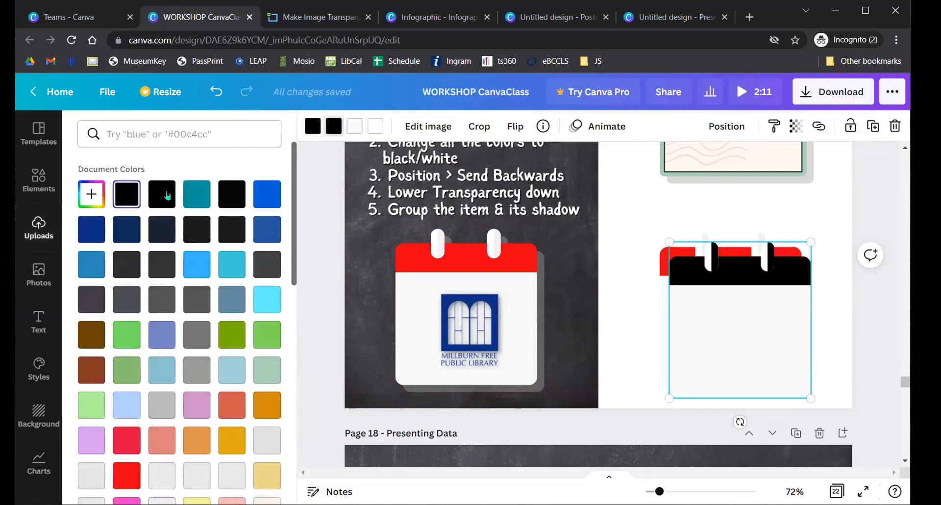
pyautogui.click(354, 126)
pyautogui.click(127, 193)
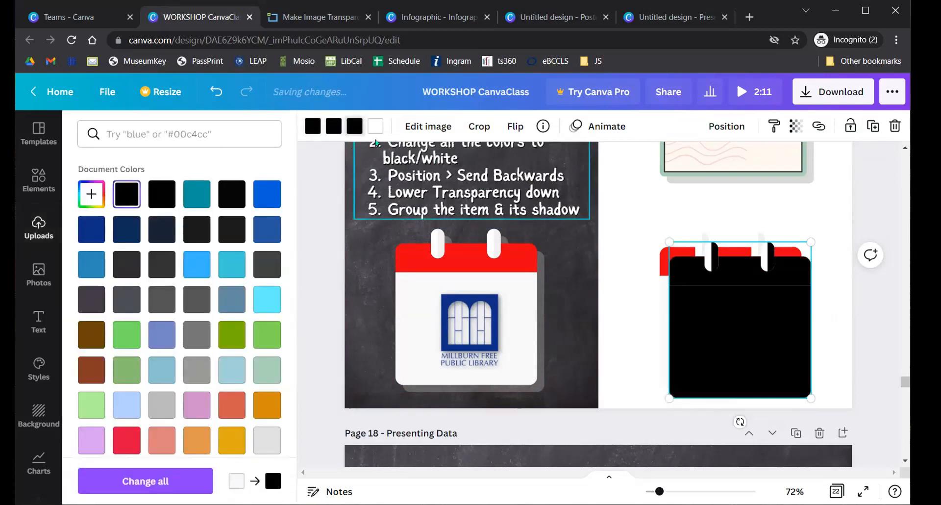
pyautogui.click(375, 126)
pyautogui.click(126, 194)
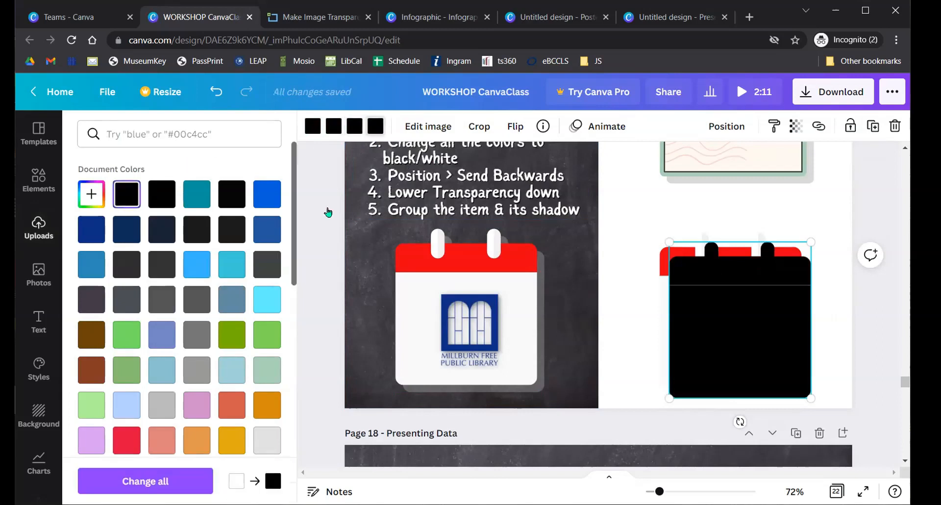
pyautogui.click(714, 244)
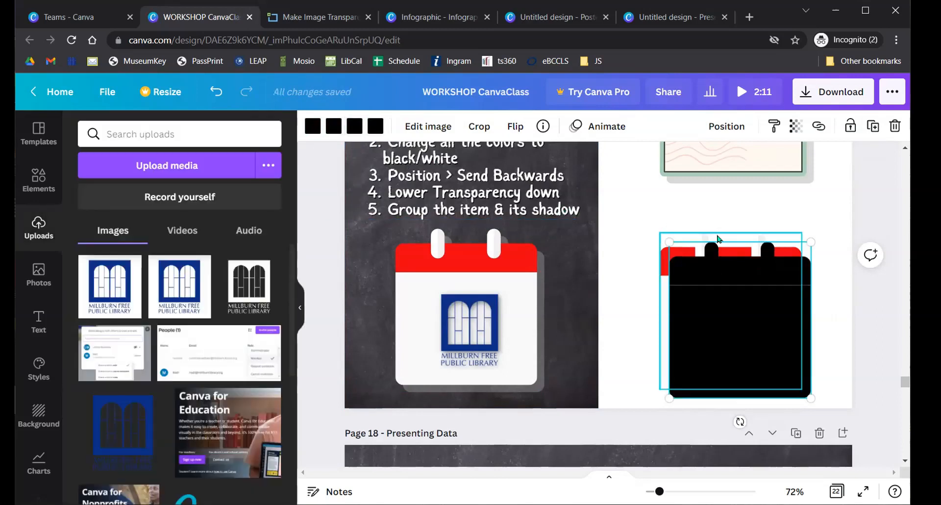
# - Send the black copy backward behind the calendar and zoom out the page view
pyautogui.scroll(1, 755, 241)
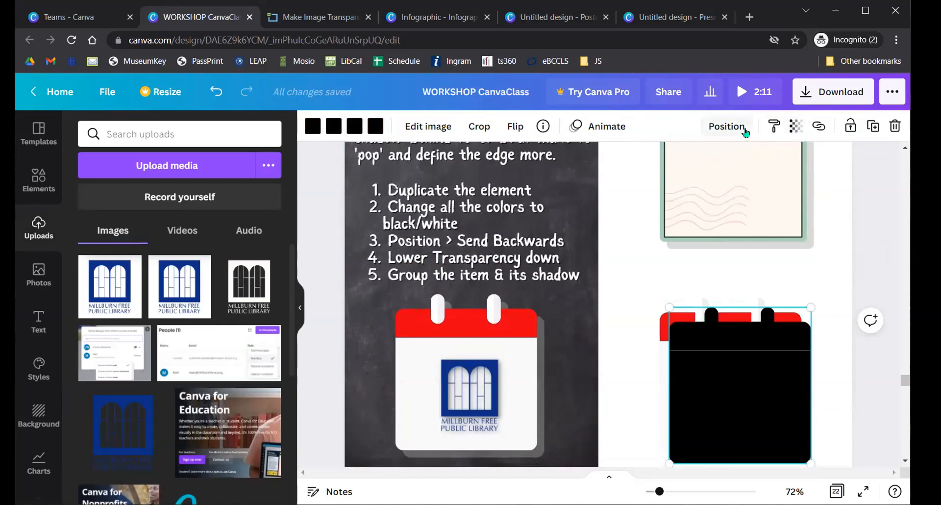
pyautogui.click(726, 126)
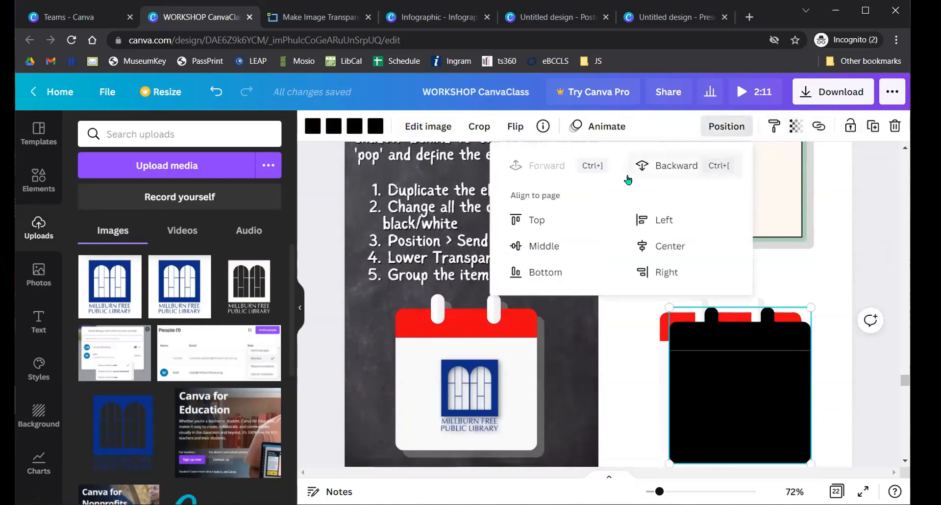
pyautogui.click(667, 164)
pyautogui.click(837, 243)
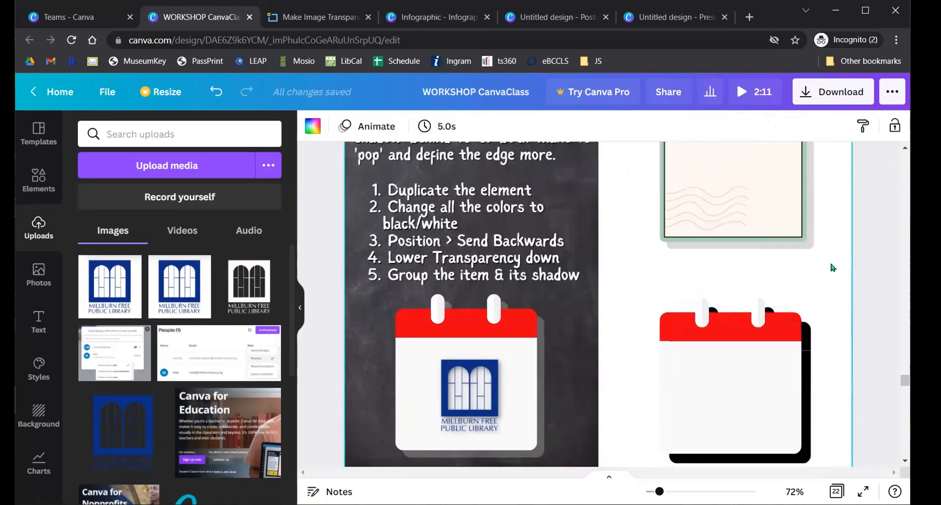
pyautogui.scroll(2, 828, 269)
pyautogui.scroll(3, 828, 269)
pyautogui.scroll(-5, 826, 269)
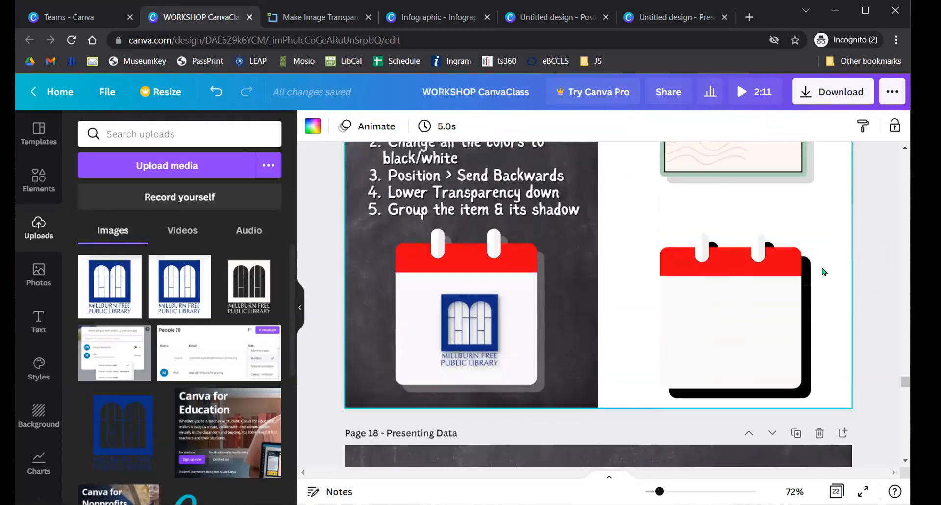
pyautogui.moveTo(659, 491); pyautogui.dragTo(655, 491)
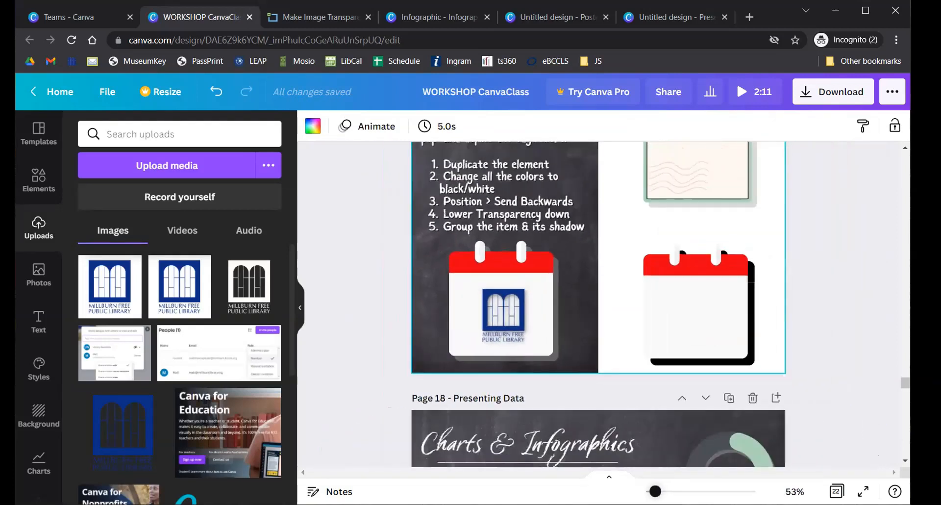
pyautogui.scroll(3, 807, 309)
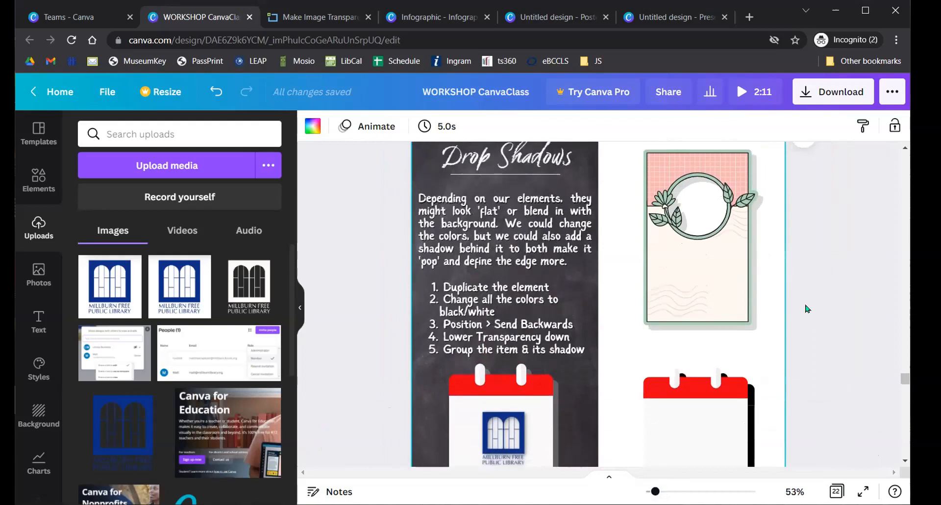
pyautogui.scroll(-3, 799, 306)
pyautogui.scroll(1, 799, 299)
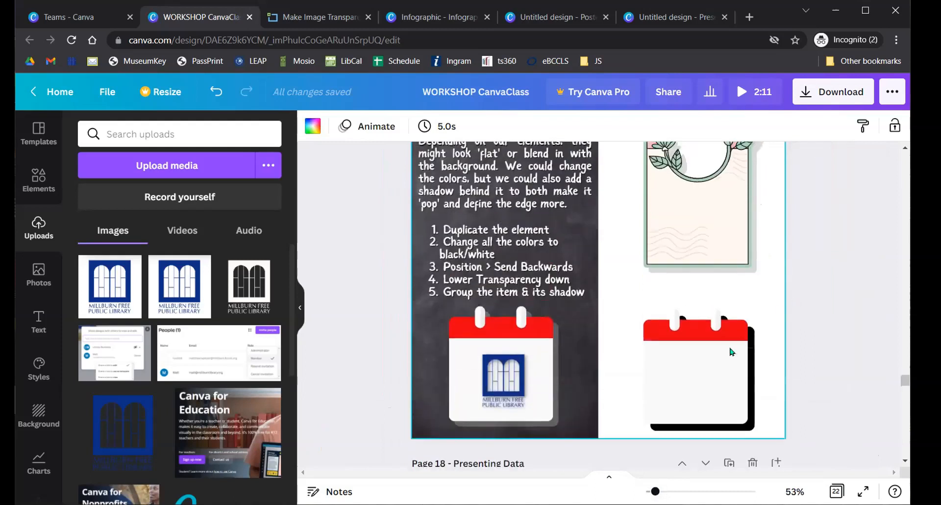
# - Set the black calendar copy's transparency to 20, then shift the red calendar aside to reveal the grey shadow
pyautogui.click(750, 338)
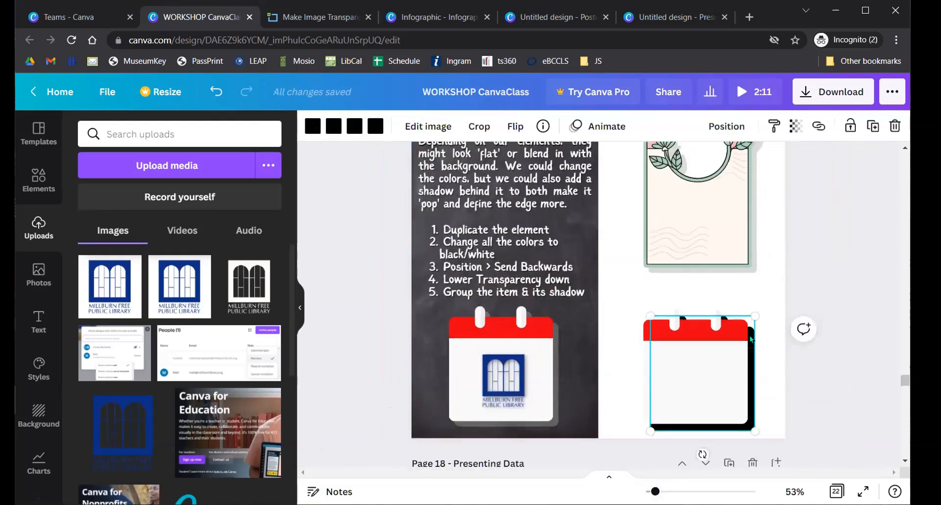
pyautogui.click(797, 129)
pyautogui.moveTo(791, 179); pyautogui.dragTo(686, 185)
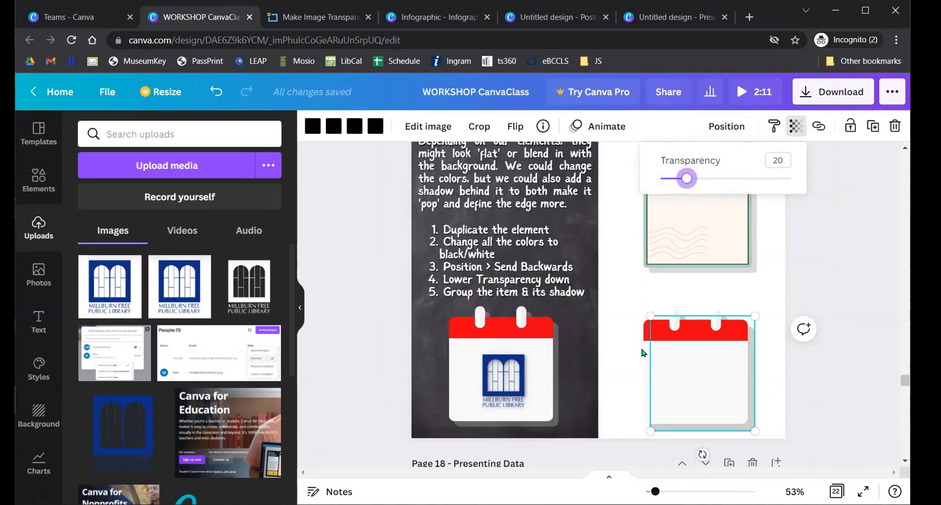
pyautogui.click(787, 303)
pyautogui.click(790, 206)
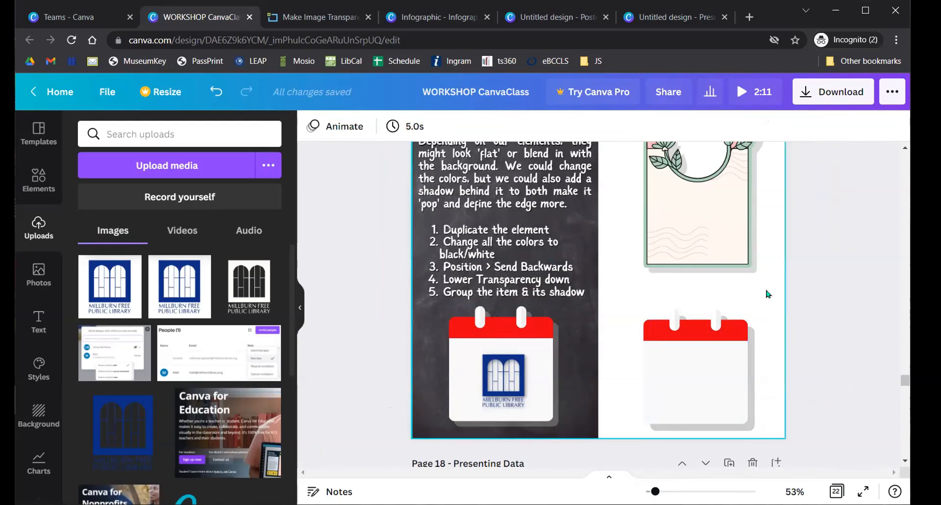
pyautogui.click(691, 372)
pyautogui.moveTo(691, 372); pyautogui.dragTo(638, 338)
# - Put the calendar back on its shadow and group the calendar and shadow together
pyautogui.hotkey('ctrl', 'z')
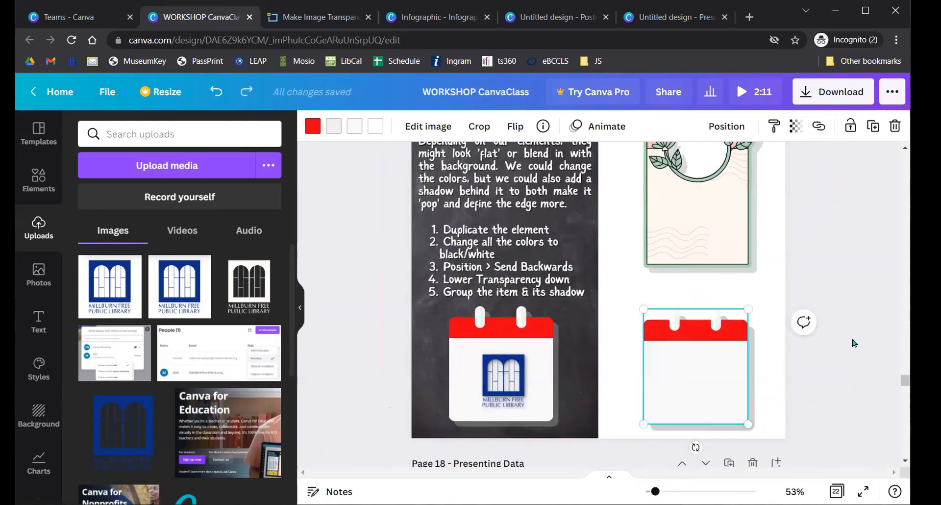
pyautogui.click(852, 341)
pyautogui.moveTo(625, 336); pyautogui.dragTo(739, 370)
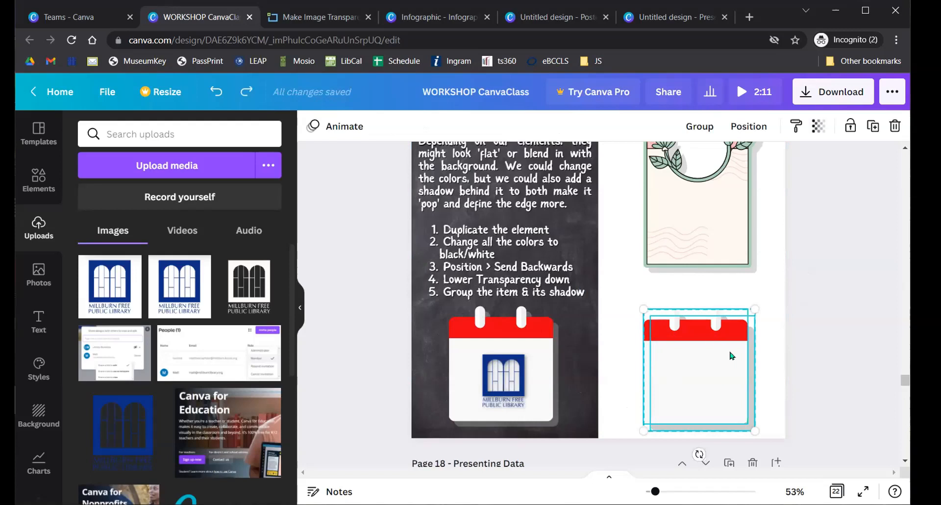
pyautogui.click(710, 127)
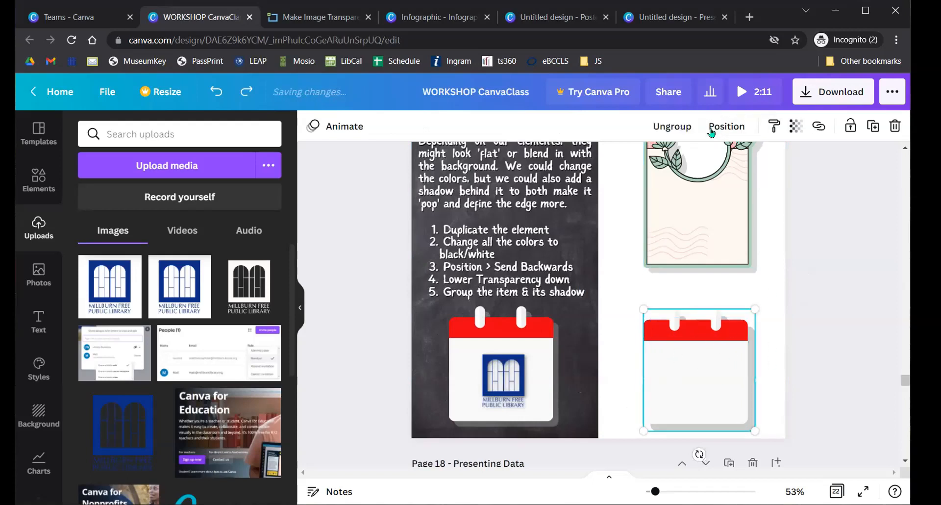
pyautogui.click(822, 248)
# - Move and resize the calendar group so it lines up below the framed image
pyautogui.moveTo(723, 378); pyautogui.dragTo(702, 369)
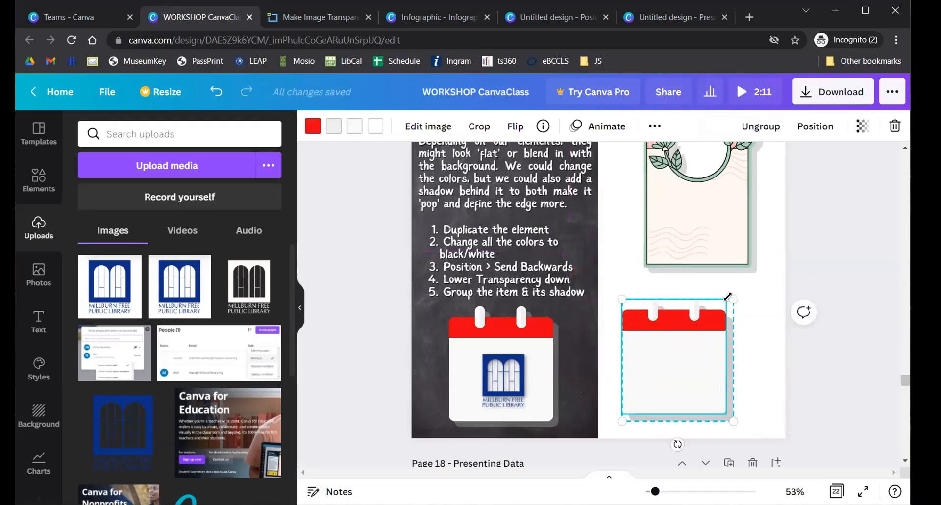
pyautogui.moveTo(733, 298); pyautogui.dragTo(777, 251)
pyautogui.moveTo(699, 357); pyautogui.dragTo(696, 316)
pyautogui.moveTo(610, 240); pyautogui.dragTo(664, 299)
pyautogui.moveTo(713, 344); pyautogui.dragTo(705, 369)
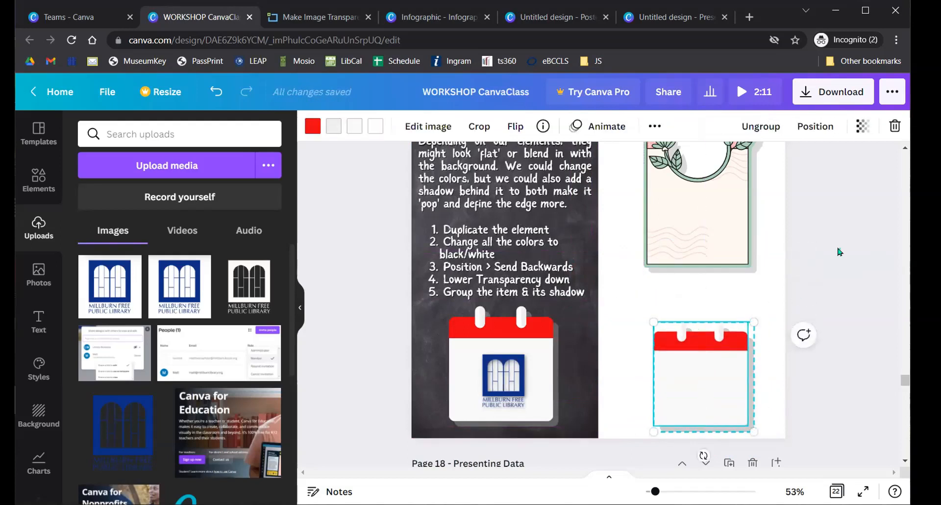
pyautogui.click(840, 251)
pyautogui.scroll(2, 599, 271)
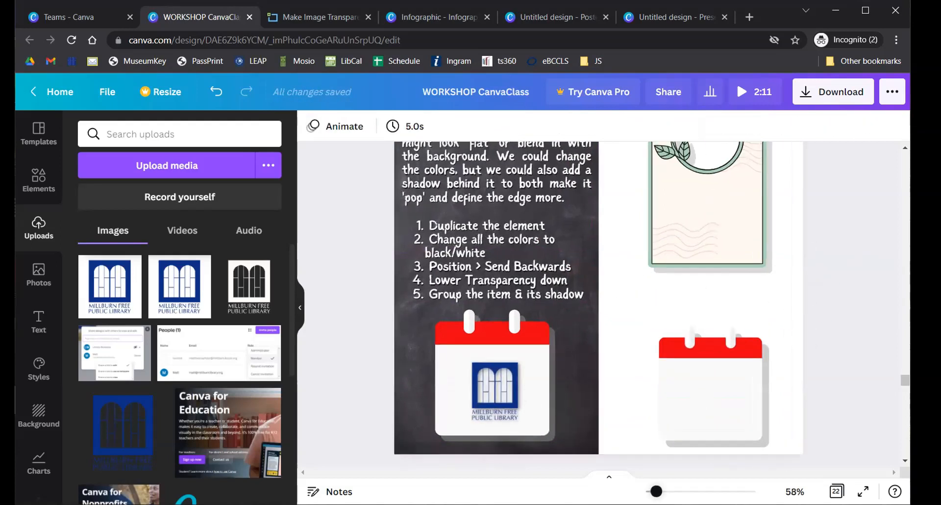
pyautogui.scroll(-3, 548, 301)
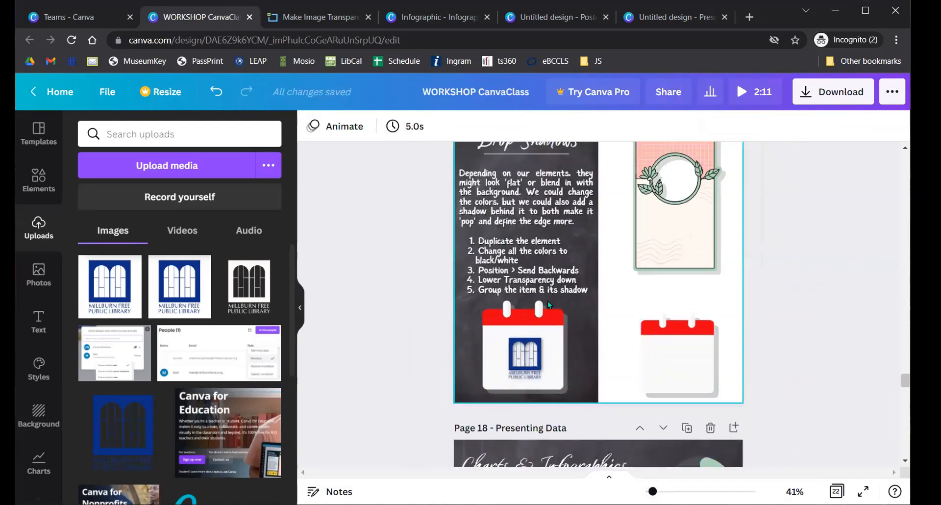
pyautogui.scroll(2, 548, 298)
# - Try lowering transparency on the body text and the framed image, then restore both to full opacity
pyautogui.click(512, 247)
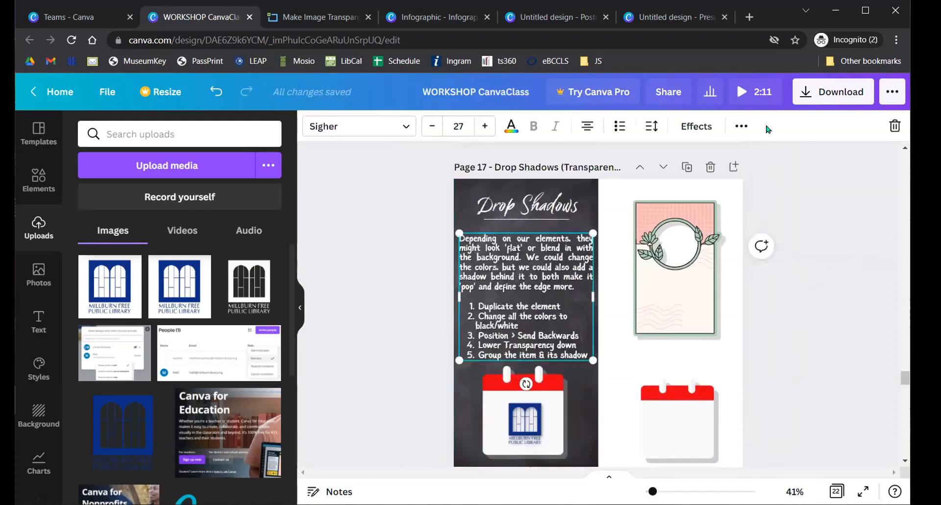
pyautogui.click(741, 126)
pyautogui.click(660, 157)
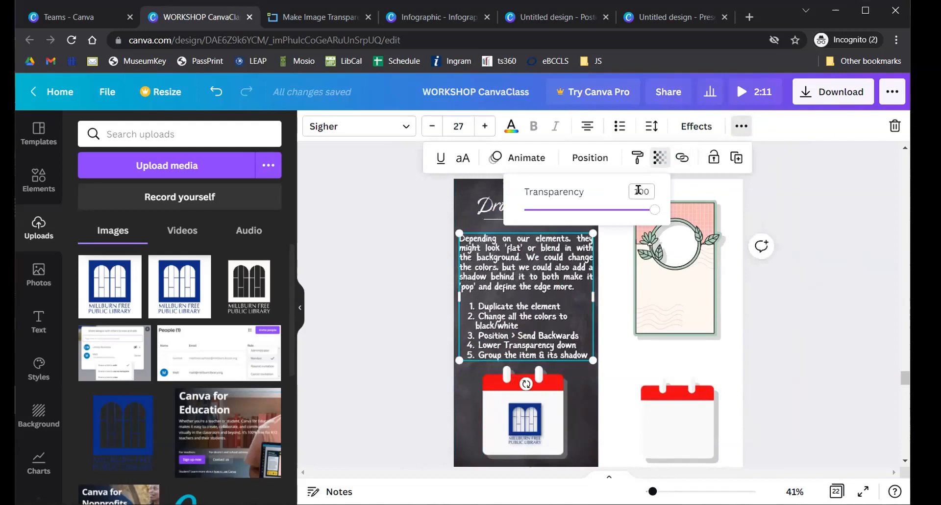
pyautogui.moveTo(654, 210); pyautogui.dragTo(586, 208)
pyautogui.click(666, 288)
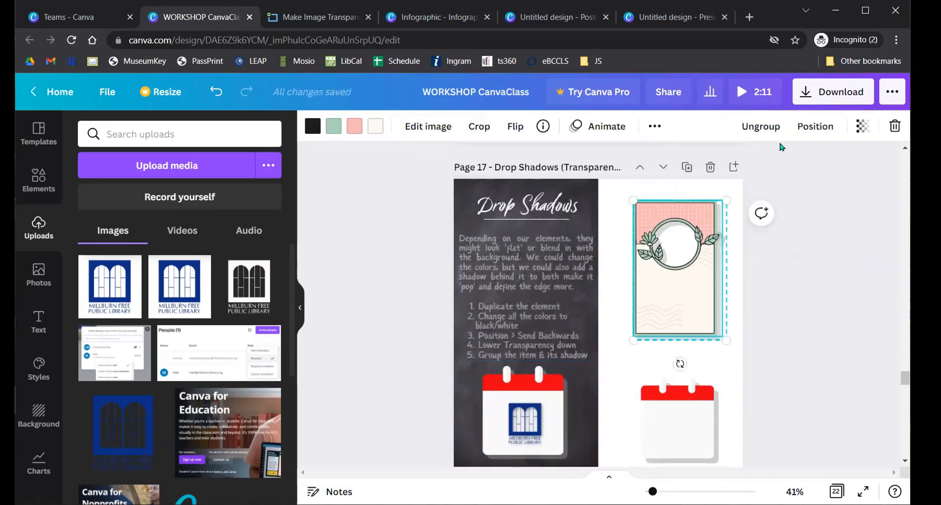
pyautogui.click(862, 126)
pyautogui.moveTo(856, 180)
pyautogui.mouseDown()
pyautogui.moveTo(731, 182)
pyautogui.moveTo(859, 180)
pyautogui.mouseUp()
pyautogui.press('Escape')
# - Deselect the framed image and scroll to Page 18, Presenting Data
pyautogui.click(787, 264)
pyautogui.scroll(-6, 803, 252)
pyautogui.scroll(-10, 774, 259)
pyautogui.scroll(5, 769, 258)
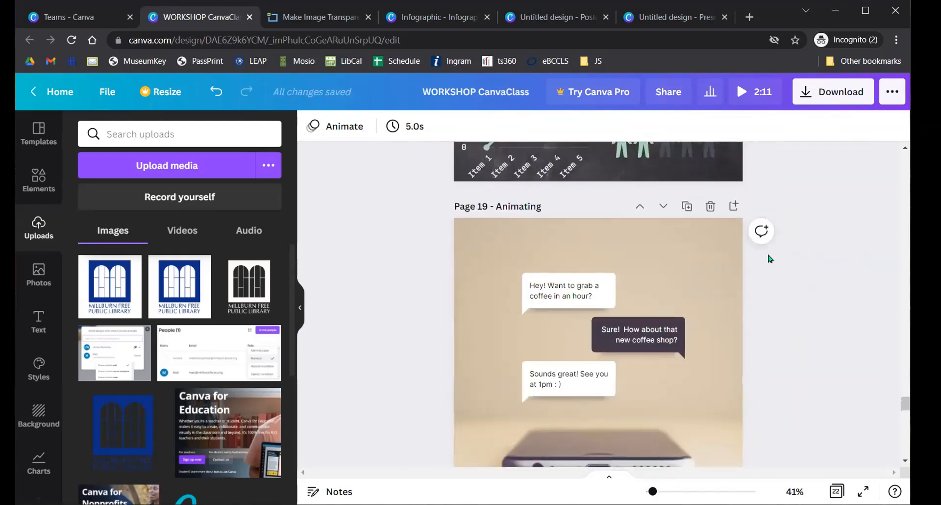
pyautogui.scroll(5, 770, 259)
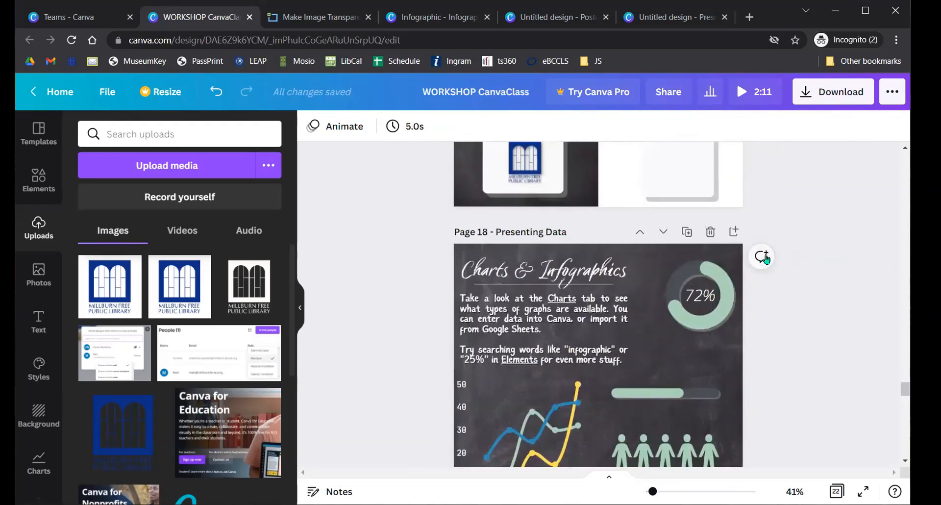
pyautogui.scroll(2, 764, 260)
pyautogui.scroll(-5, 765, 262)
pyautogui.scroll(2, 747, 248)
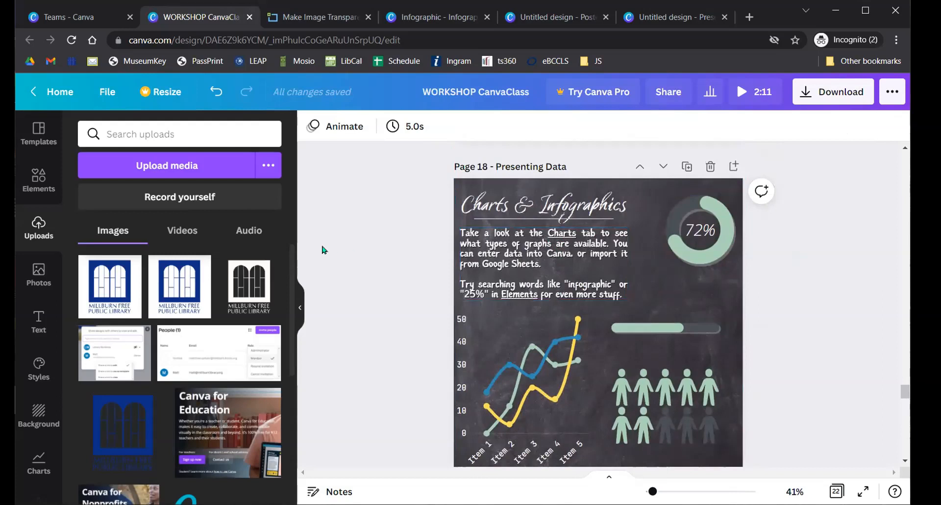
# - Open Elements, leave Frames, and show all Charts
pyautogui.click(40, 186)
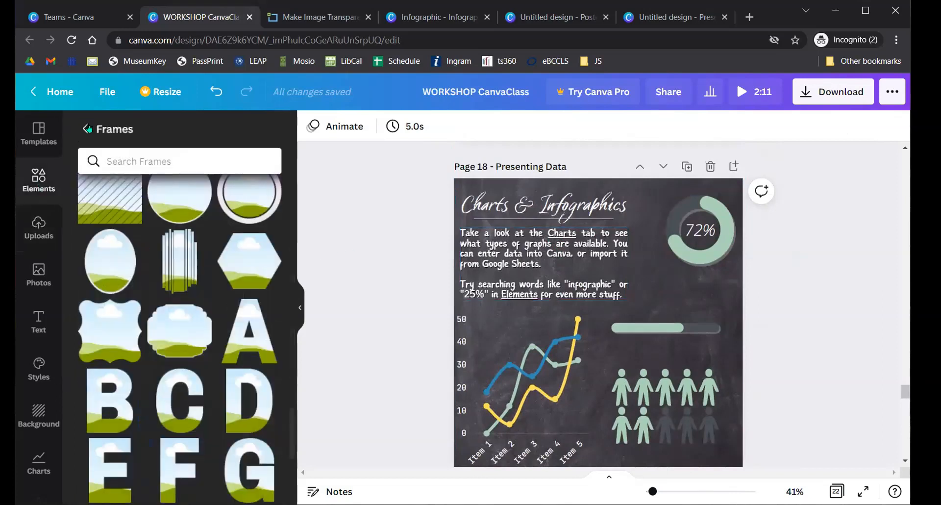
pyautogui.click(87, 129)
pyautogui.scroll(-15, 156, 265)
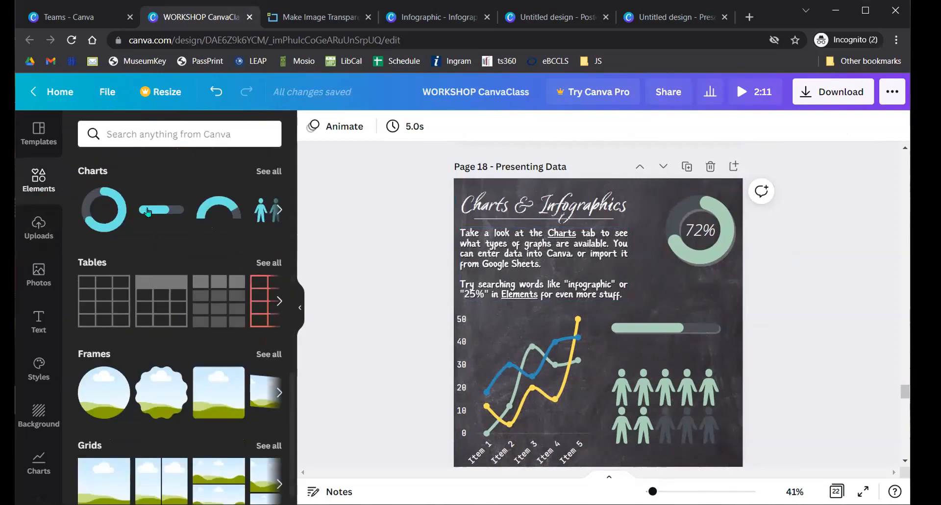
pyautogui.click(264, 173)
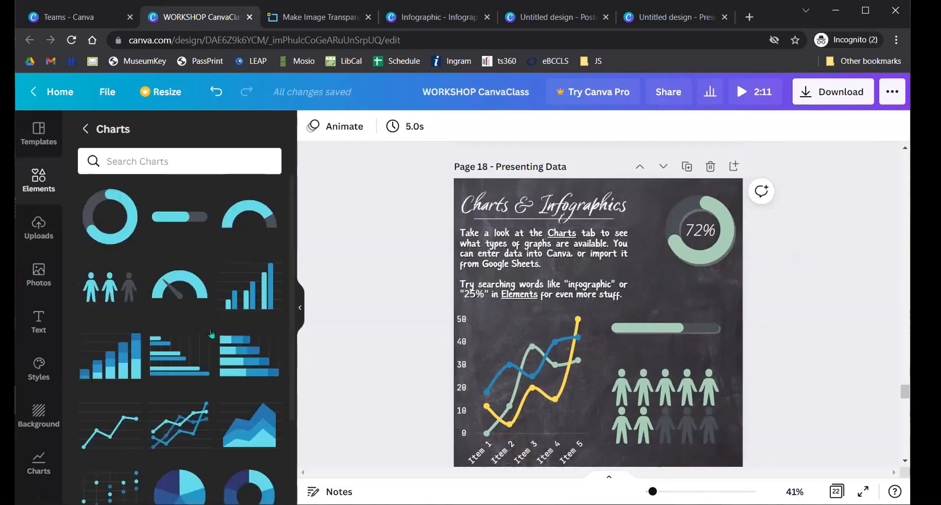
pyautogui.scroll(-3, 153, 316)
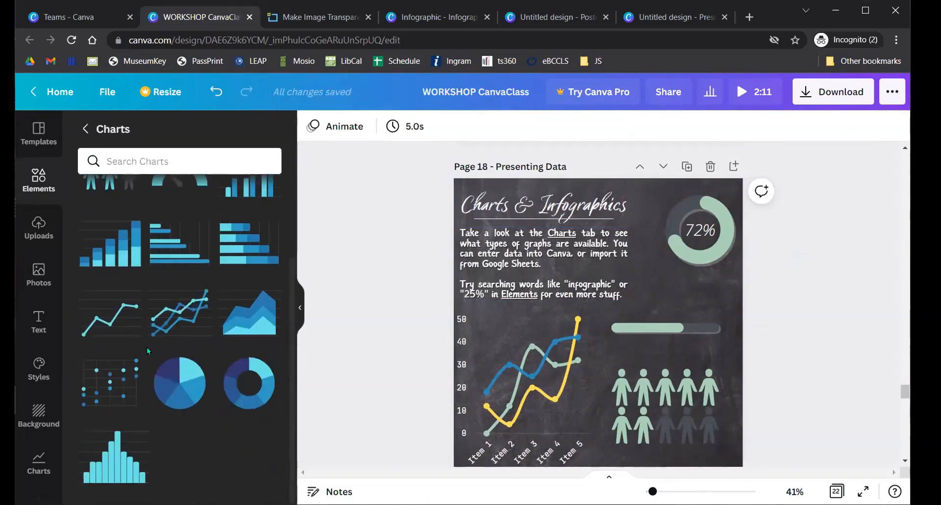
pyautogui.scroll(3, 146, 347)
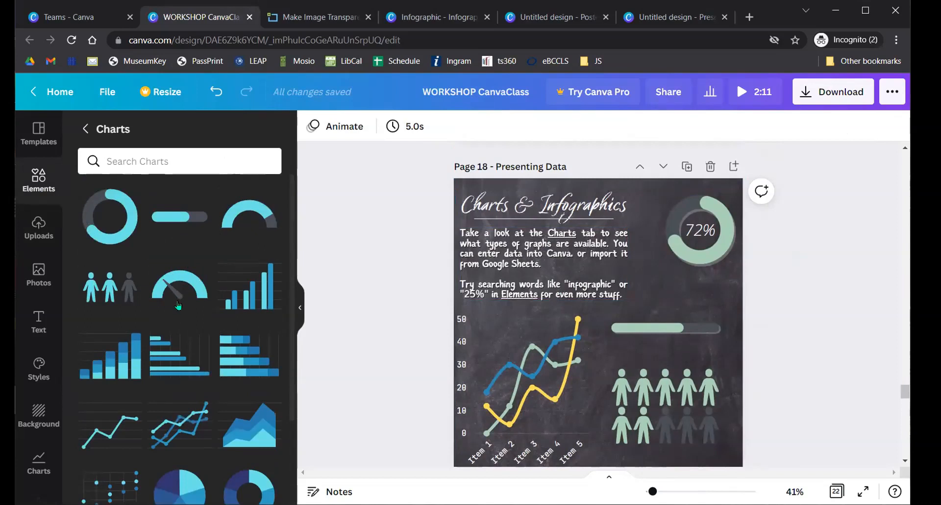
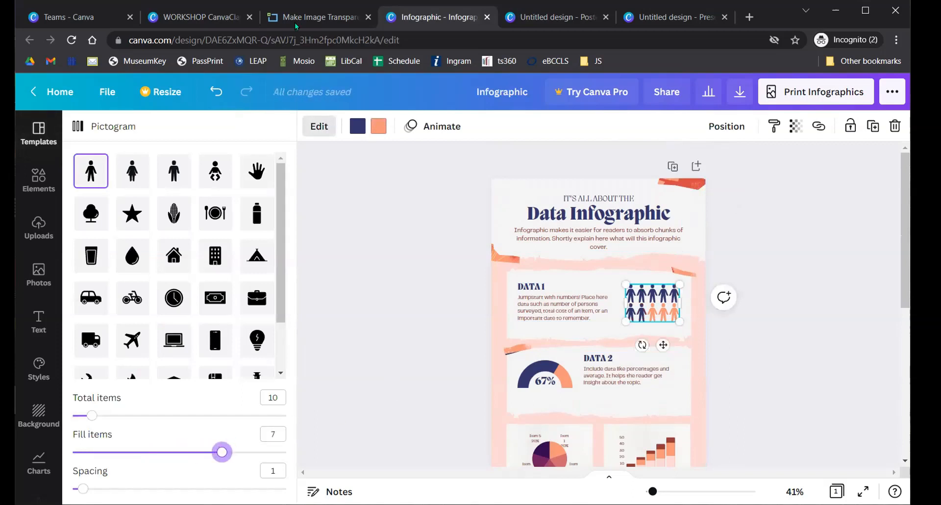
# - Close the pictogram settings and move between the WORKSHOP CanvaClass and Infographic designs
pyautogui.click(183, 19)
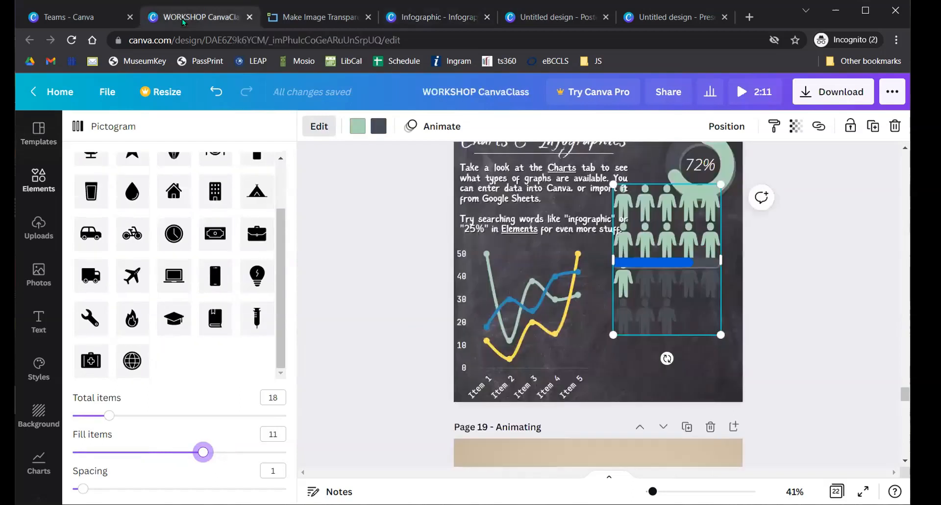
pyautogui.click(369, 259)
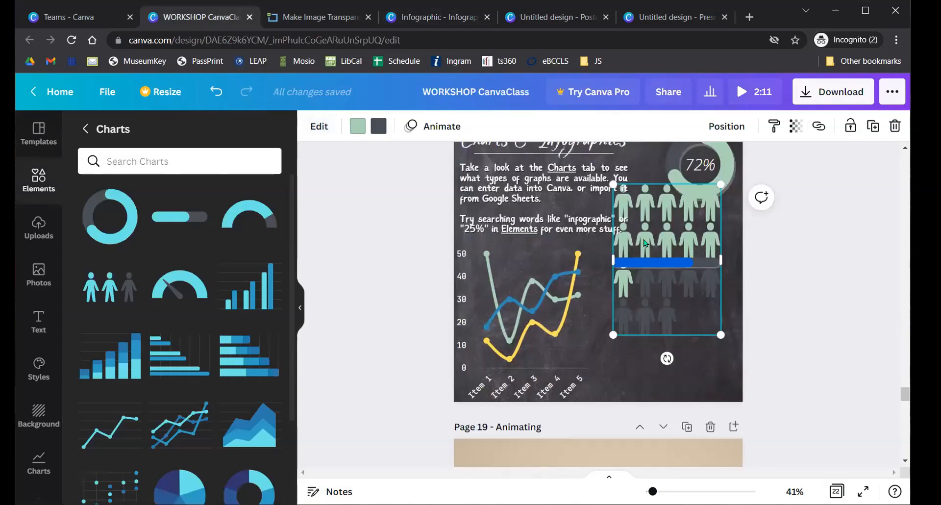
pyautogui.click(405, 19)
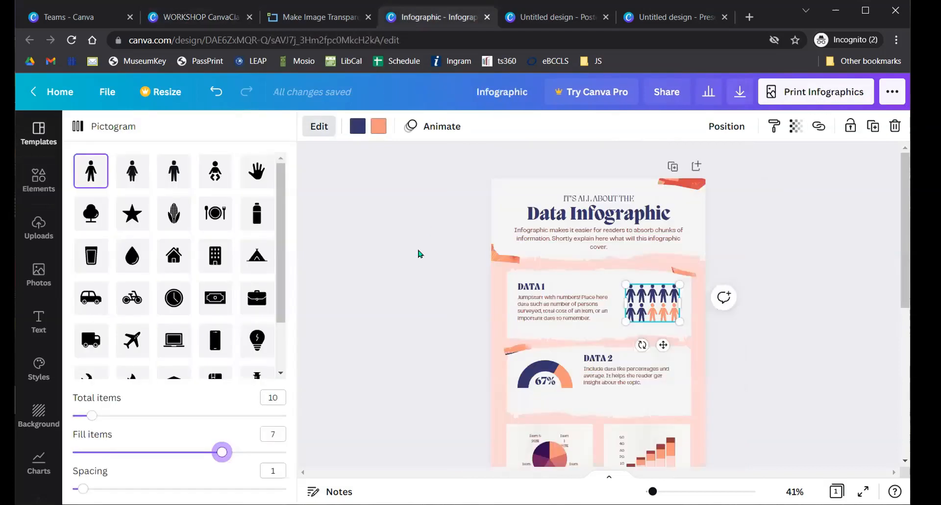
pyautogui.scroll(-6, 421, 255)
pyautogui.scroll(4, 430, 260)
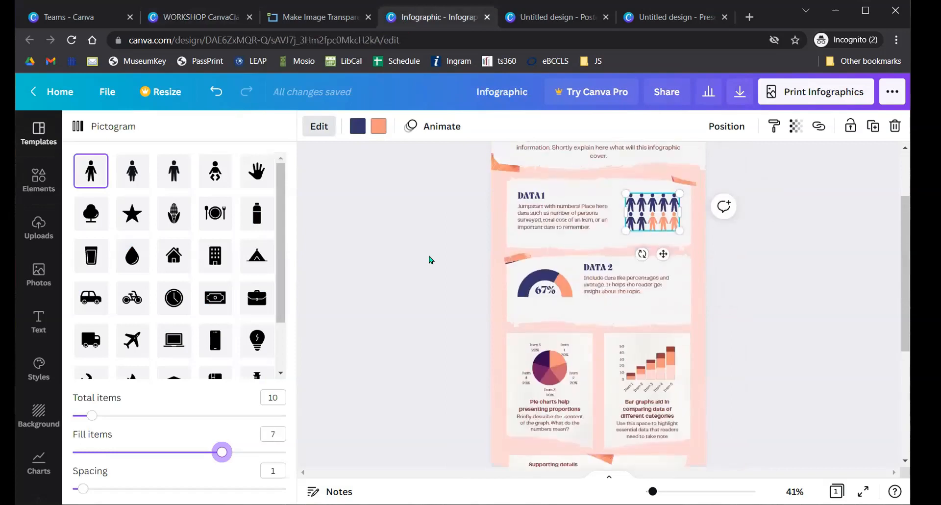
pyautogui.scroll(3, 430, 259)
# - Return to the WORKSHOP CanvaClass design with Page 19, Animating, in view
pyautogui.click(196, 17)
pyautogui.scroll(-4, 399, 281)
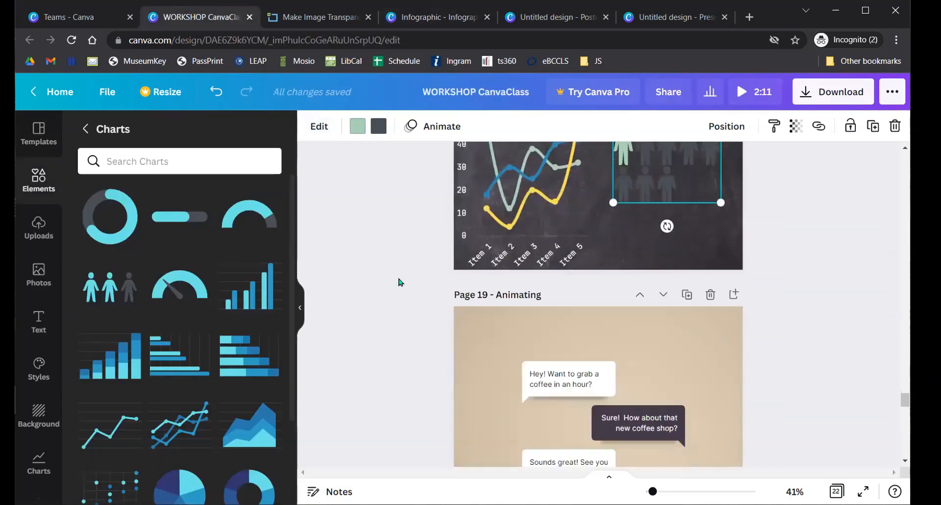
pyautogui.scroll(-8, 399, 282)
pyautogui.scroll(4, 395, 280)
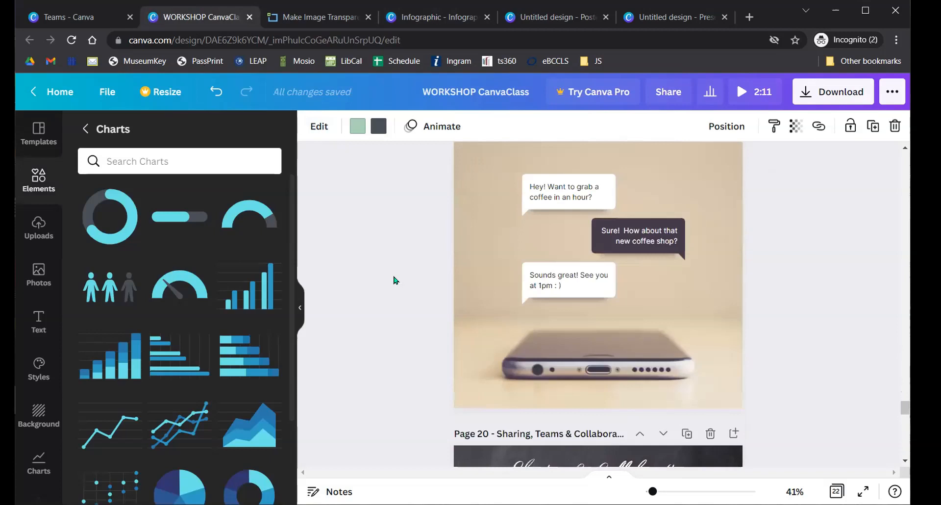
pyautogui.scroll(3, 394, 279)
pyautogui.scroll(-1, 385, 282)
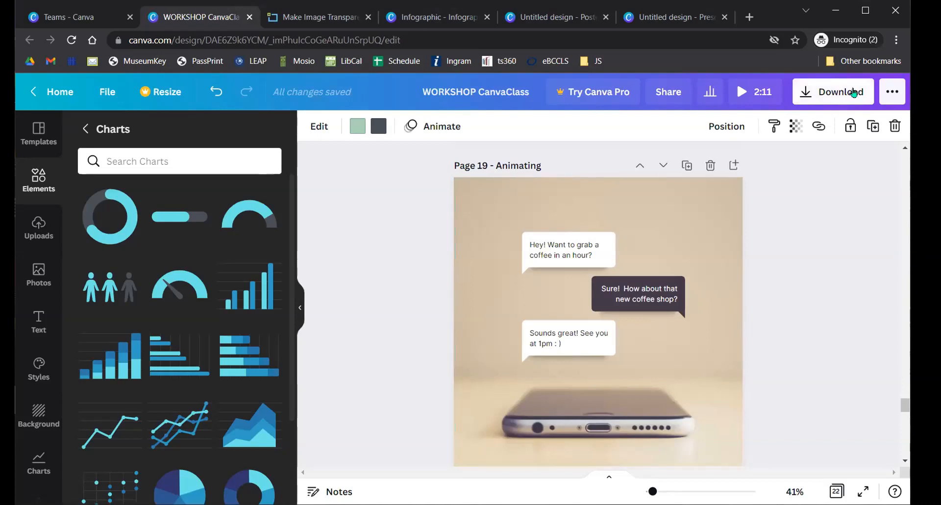
pyautogui.click(832, 96)
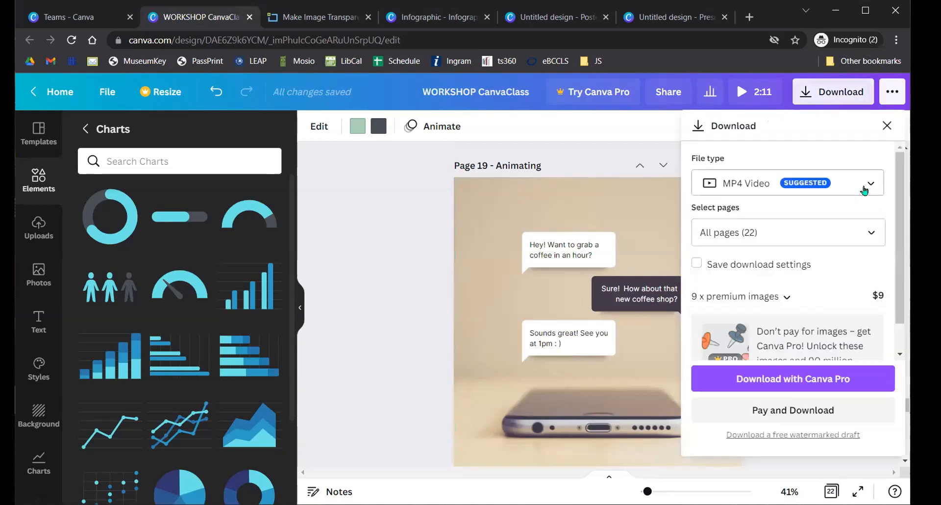
pyautogui.click(864, 189)
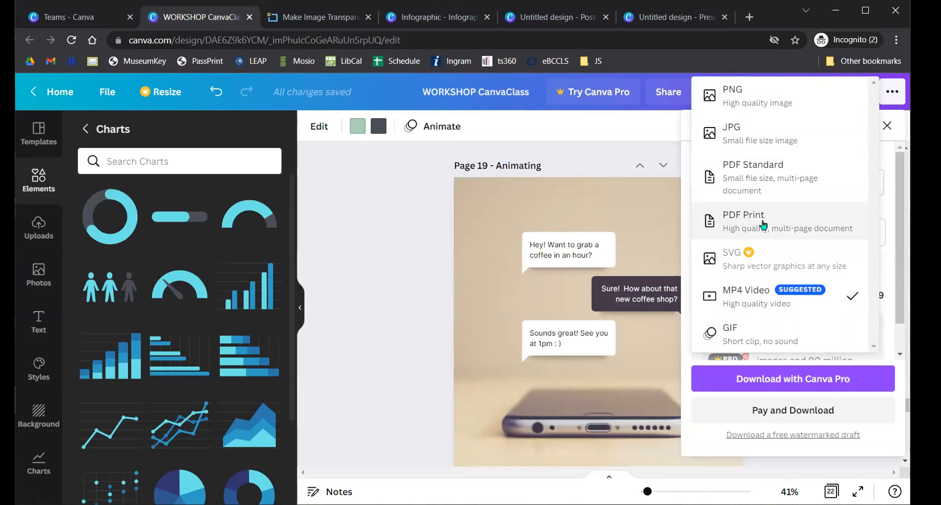
pyautogui.click(414, 225)
pyautogui.click(414, 217)
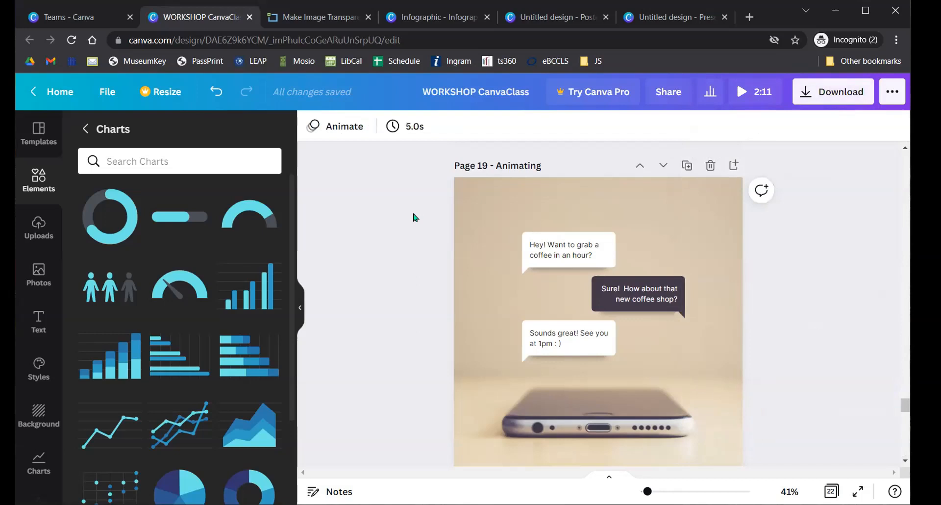
# - Animate the top chat bubble's text with Pan after trying Ascend and Typewriter
pyautogui.click(536, 243)
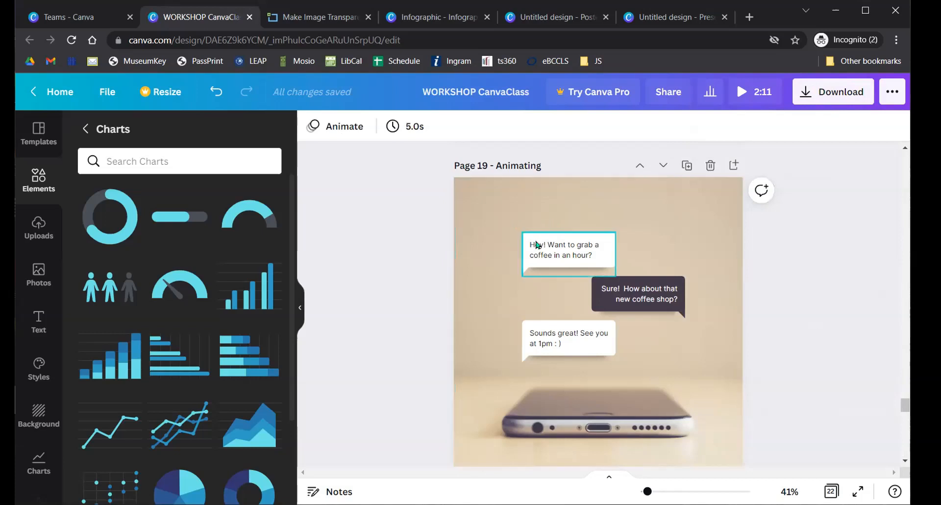
pyautogui.click(536, 243)
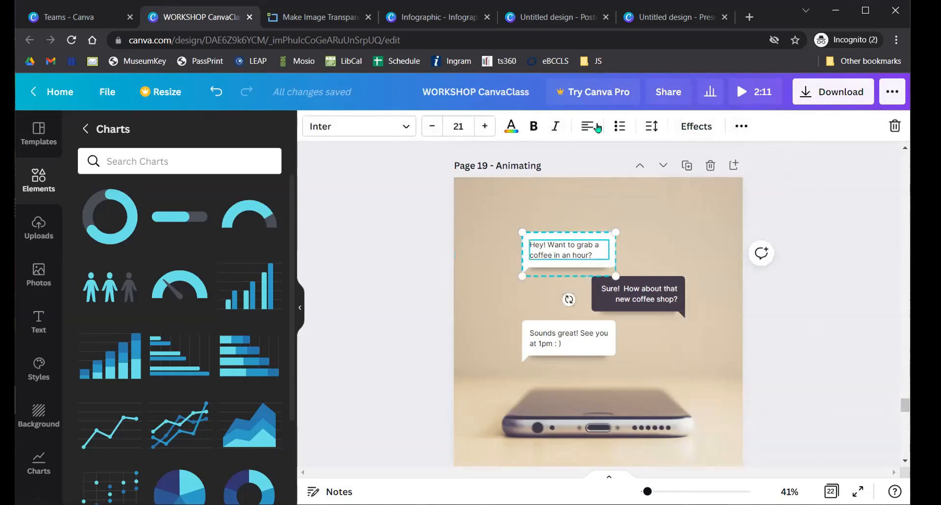
pyautogui.click(740, 126)
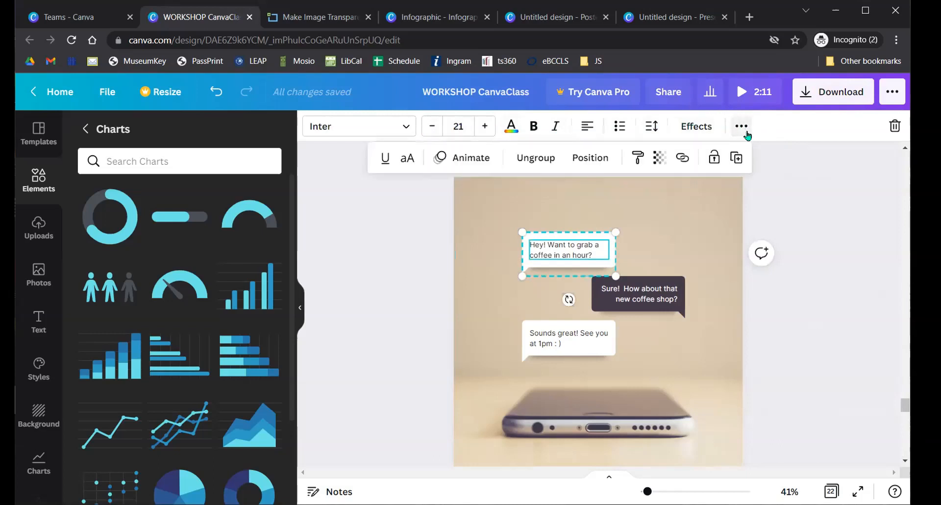
pyautogui.click(466, 167)
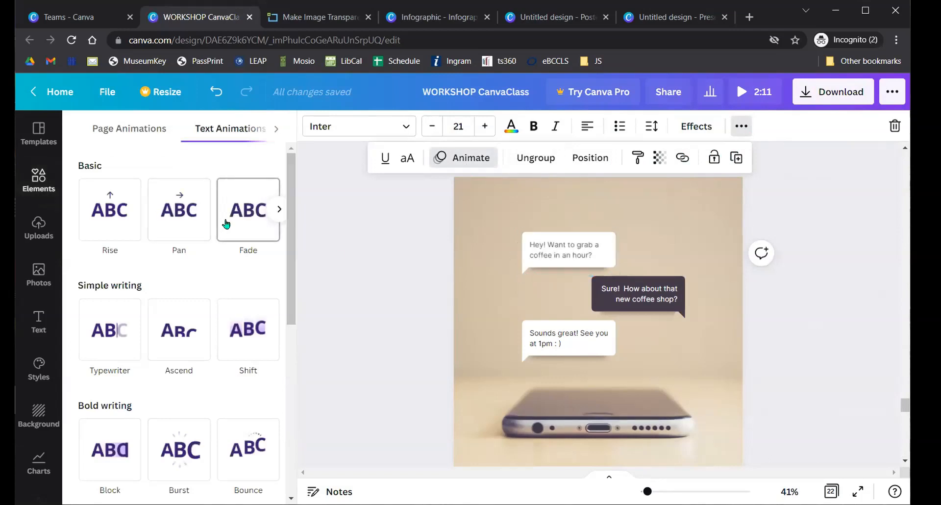
pyautogui.click(182, 333)
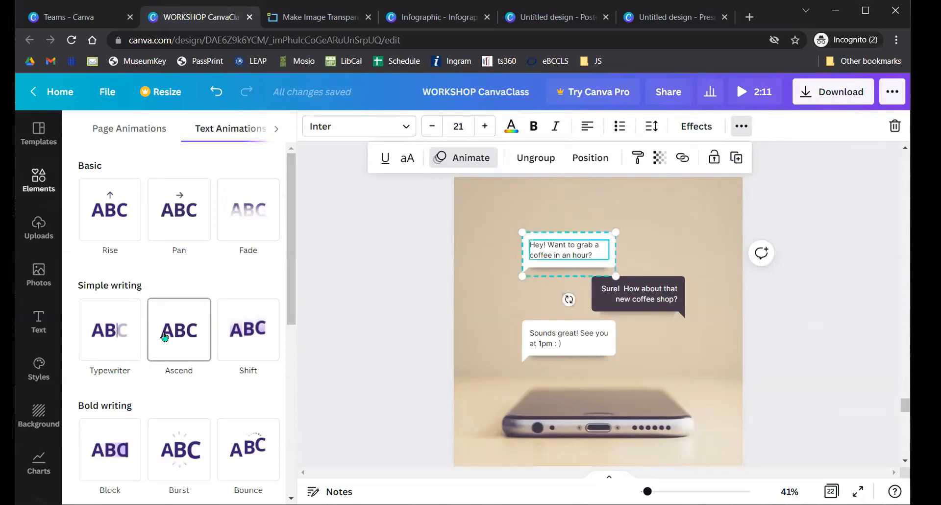
pyautogui.click(122, 315)
pyautogui.click(186, 223)
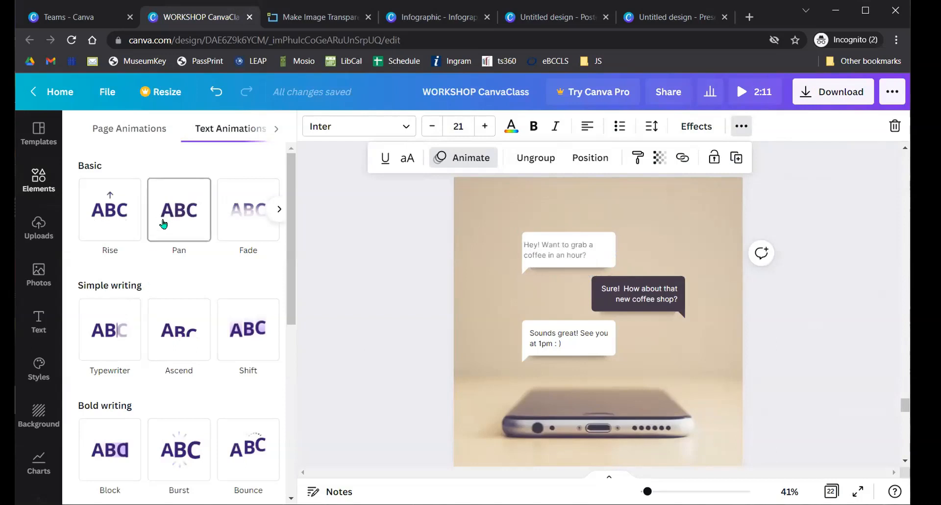
pyautogui.click(334, 214)
pyautogui.click(351, 217)
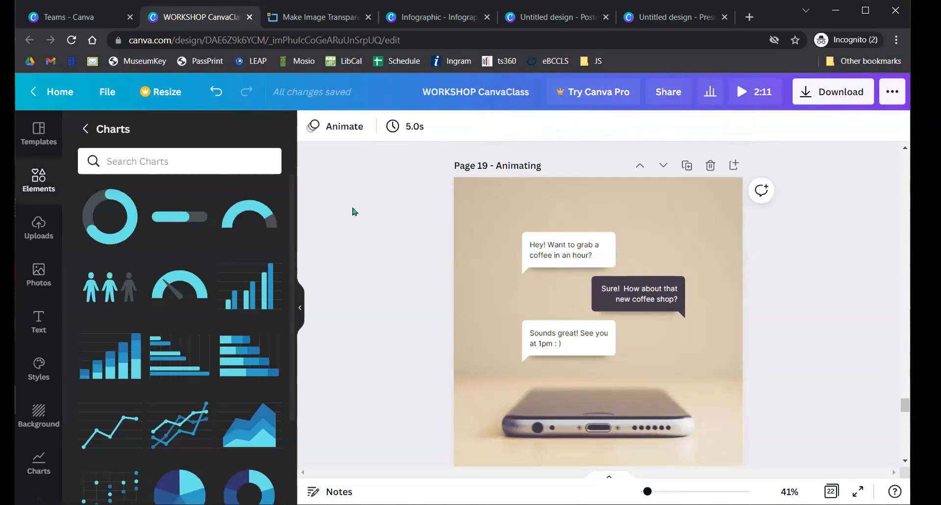
# - Reselect the top bubble, check its extra options, then bring up Page Animations
pyautogui.click(564, 241)
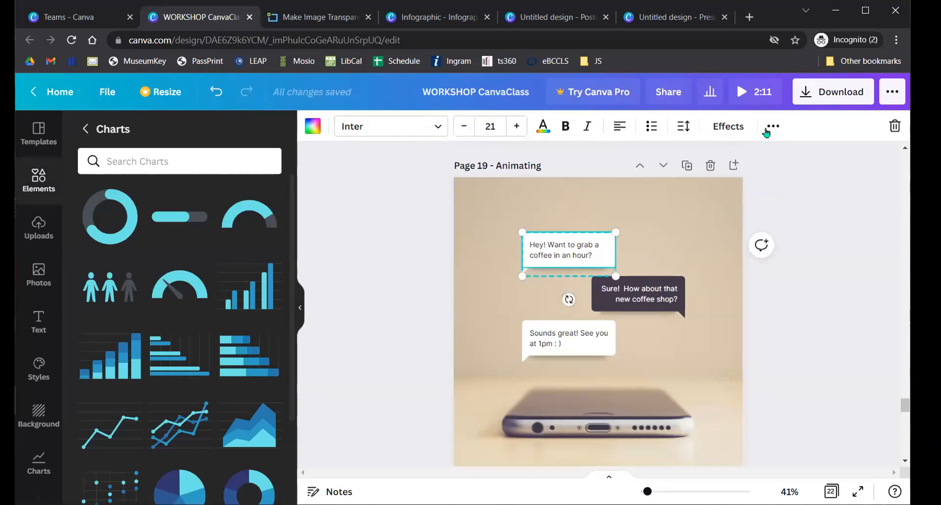
pyautogui.click(772, 126)
pyautogui.click(767, 129)
pyautogui.click(370, 282)
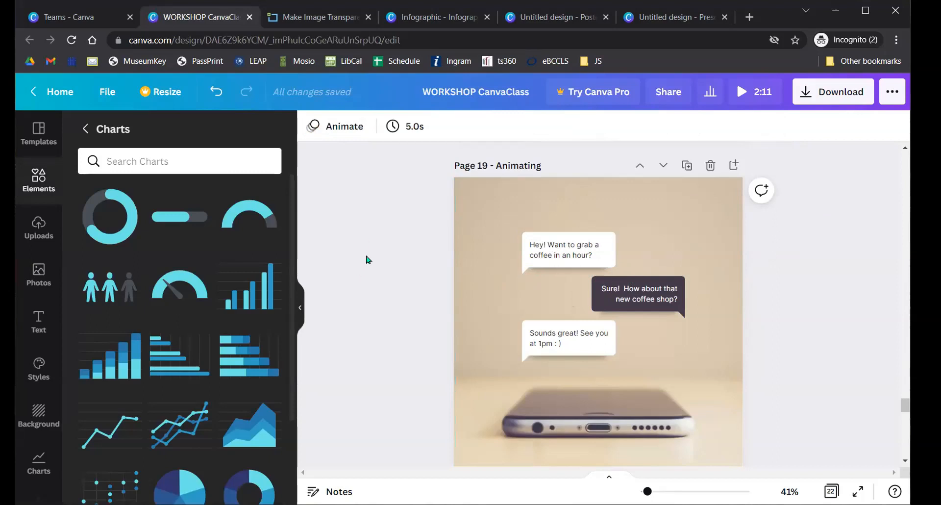
pyautogui.click(337, 128)
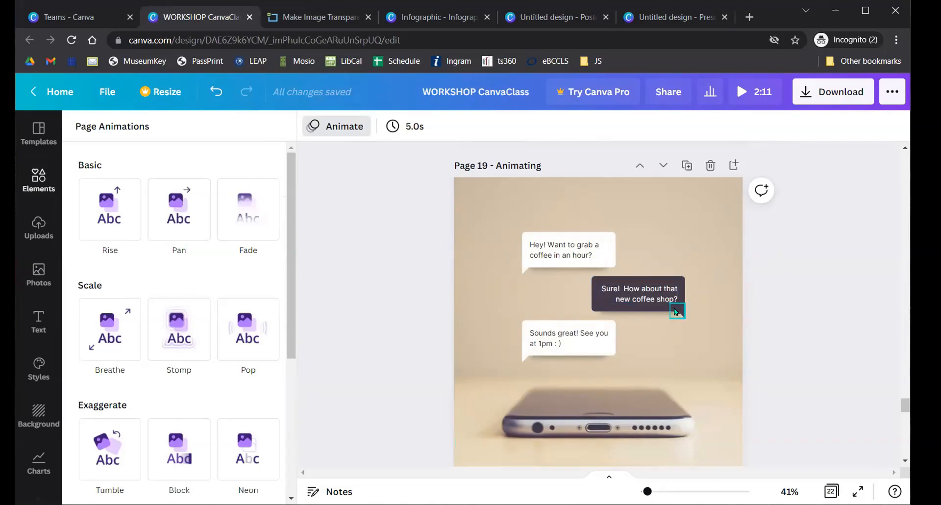
# - Pull the dark bubble's tail down and shift its text box left, out of place
pyautogui.moveTo(680, 312); pyautogui.dragTo(673, 330)
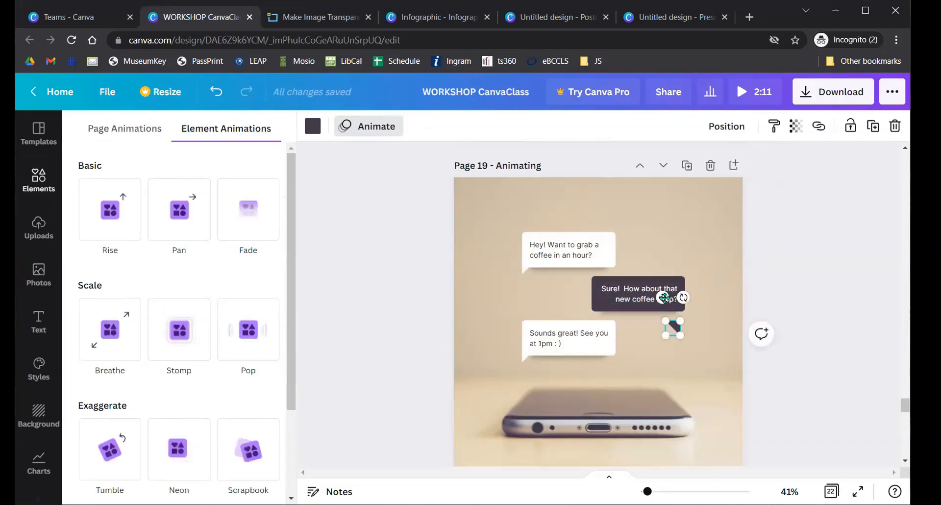
pyautogui.moveTo(599, 292); pyautogui.dragTo(564, 292)
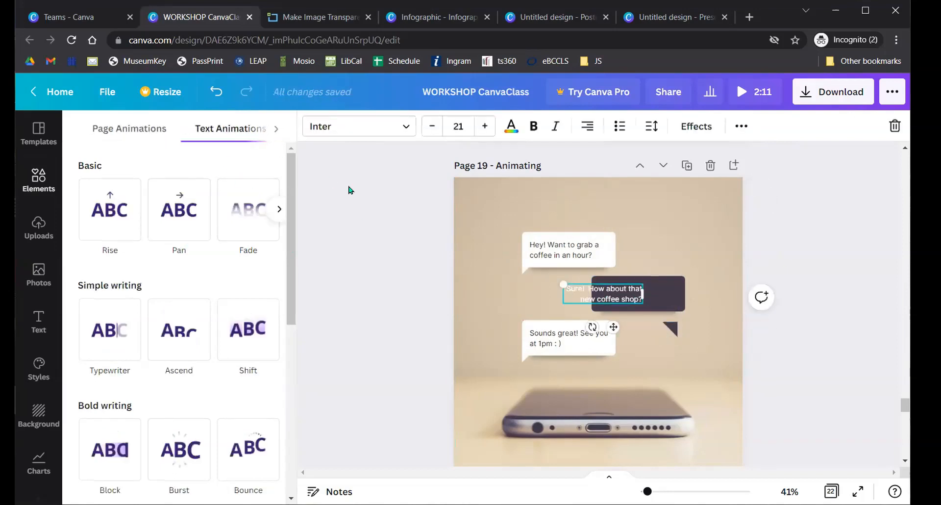
pyautogui.click(353, 189)
pyautogui.click(388, 221)
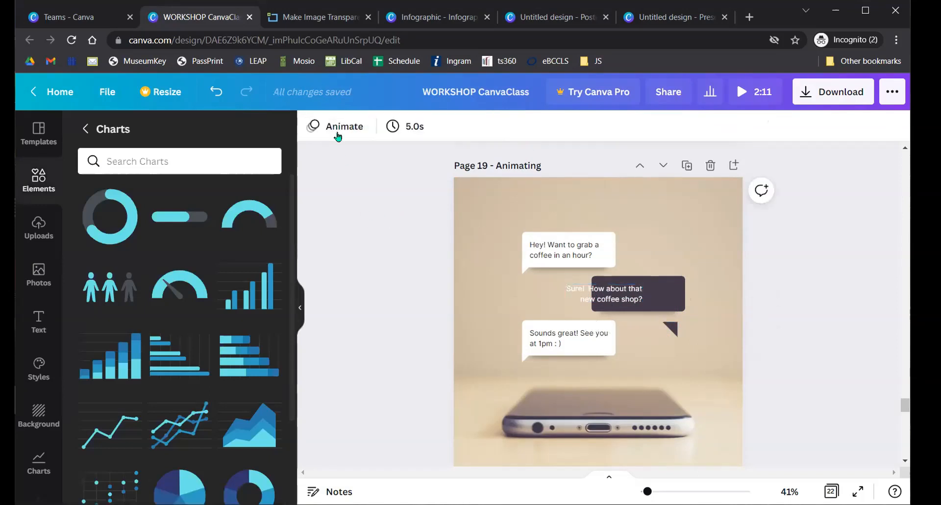
pyautogui.click(336, 126)
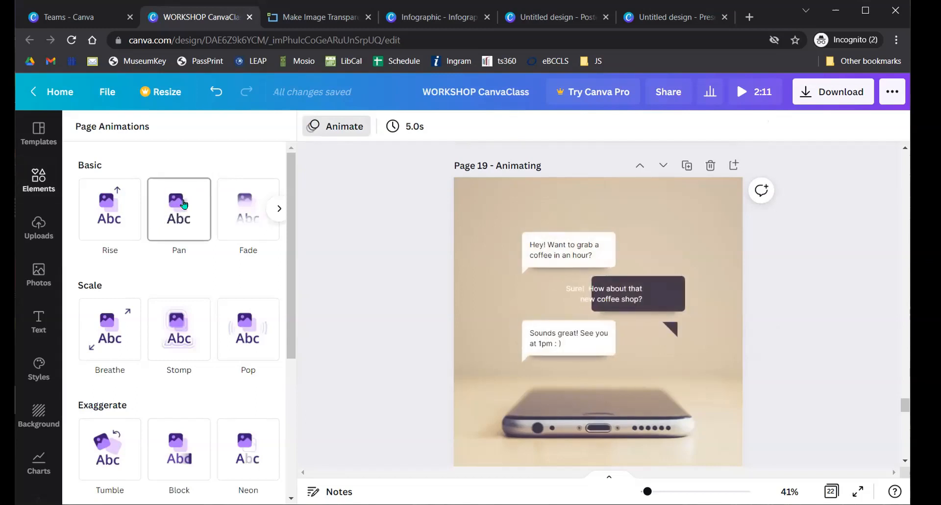
pyautogui.click(334, 210)
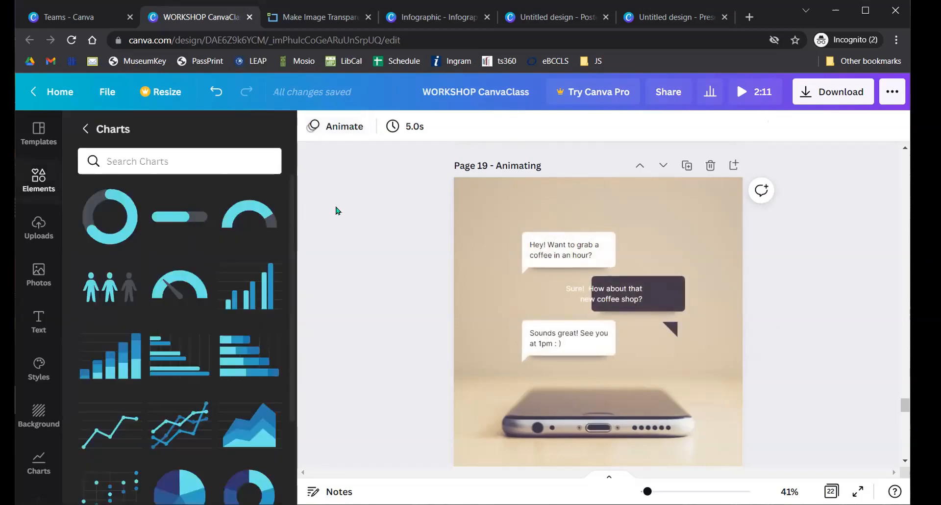
# - Ungroup the top 'Hey! Want to grab a coffee' bubble and reopen Page Animations
pyautogui.click(536, 254)
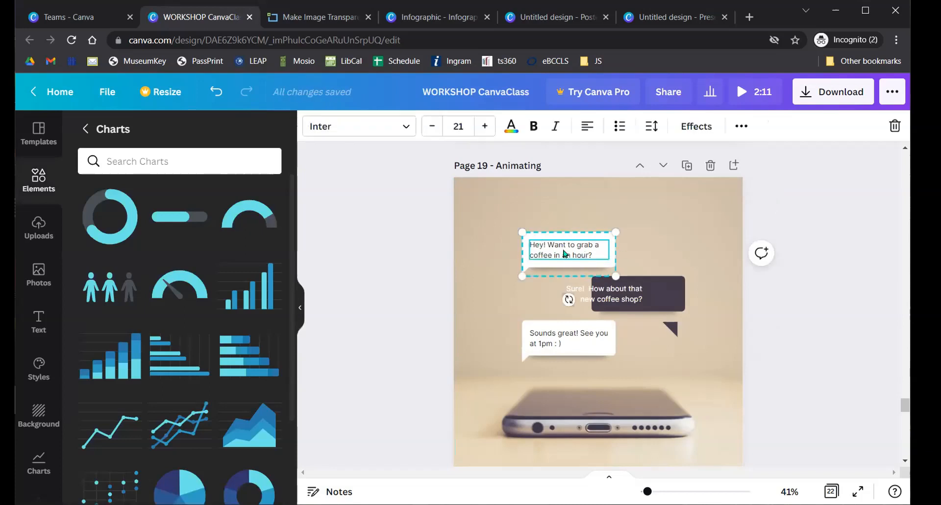
pyautogui.click(733, 128)
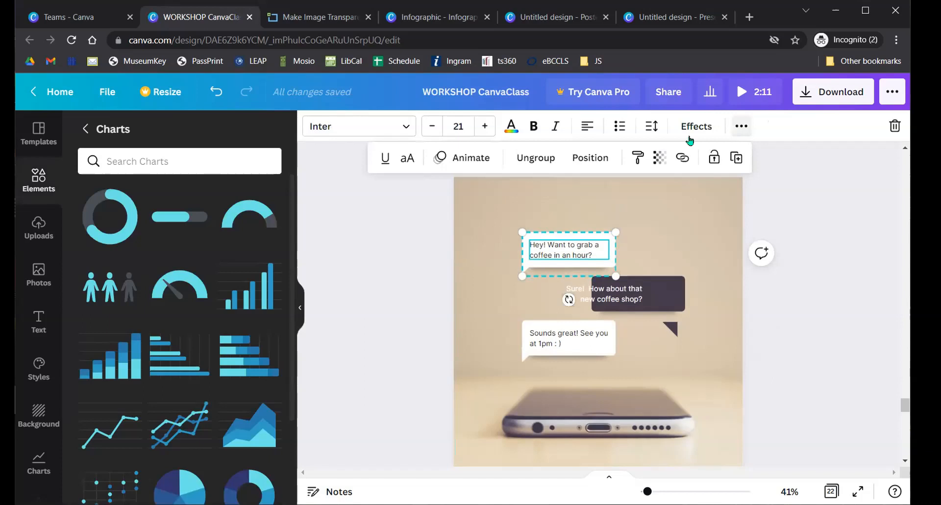
pyautogui.click(530, 163)
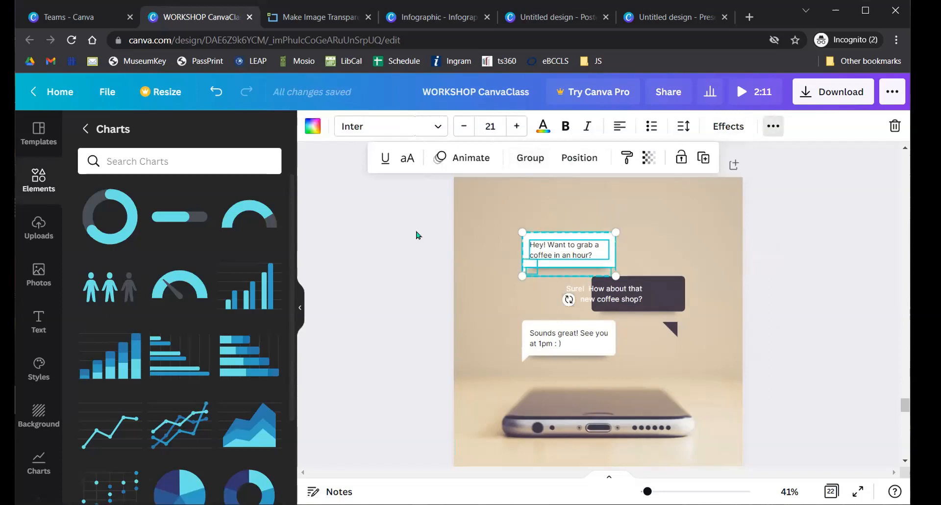
pyautogui.click(411, 234)
pyautogui.click(345, 127)
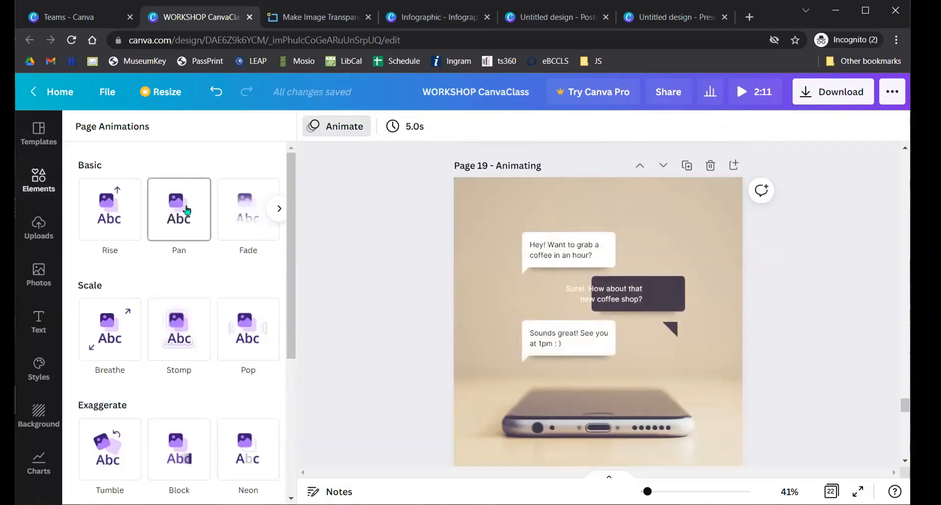
# - Apply the Typewriter text animation to the top chat bubble's text
pyautogui.scroll(-3, 181, 225)
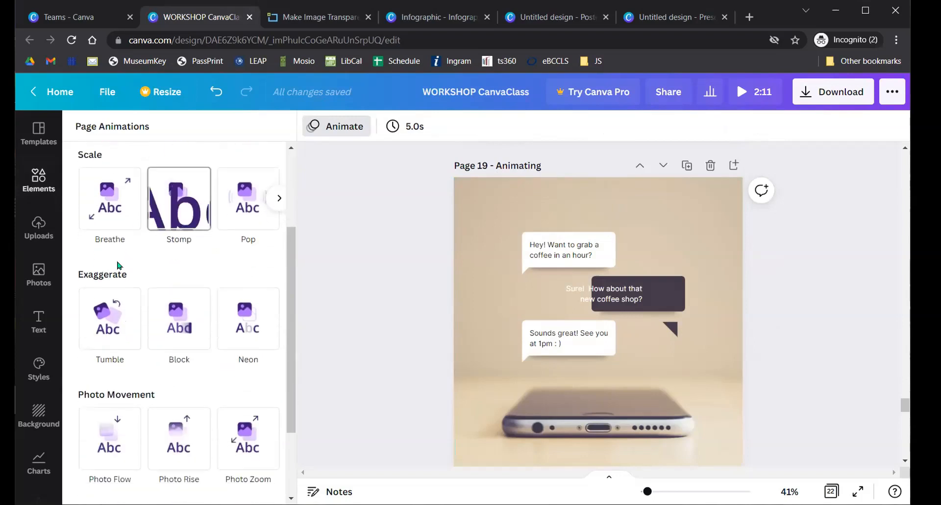
pyautogui.scroll(-2, 186, 276)
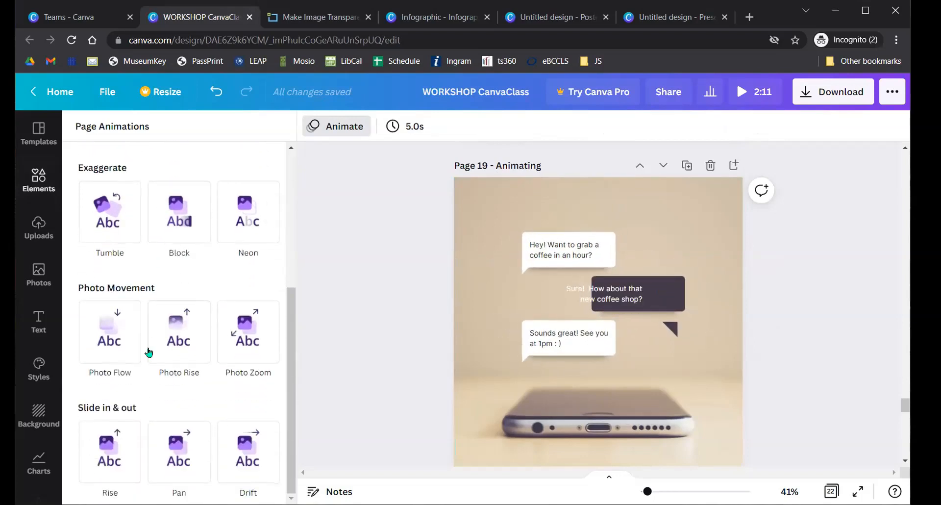
pyautogui.scroll(5, 147, 349)
pyautogui.scroll(-5, 173, 236)
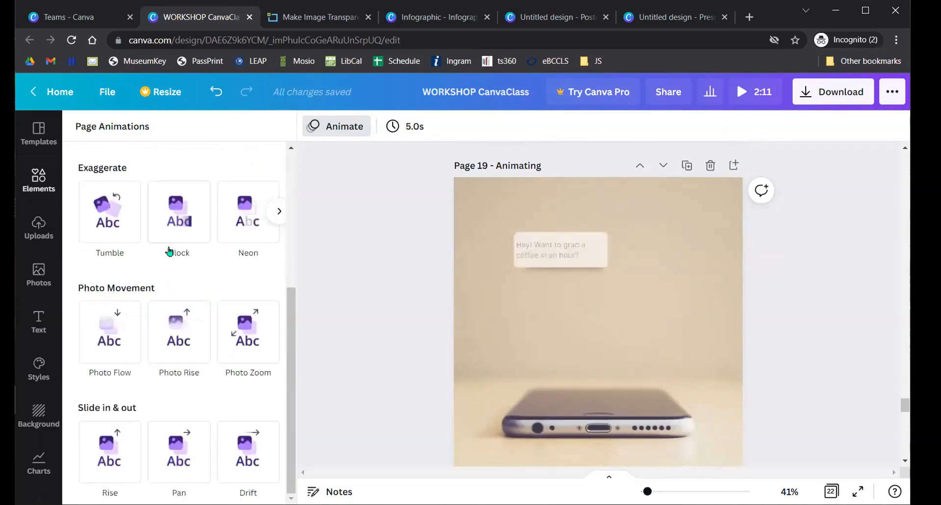
pyautogui.click(340, 253)
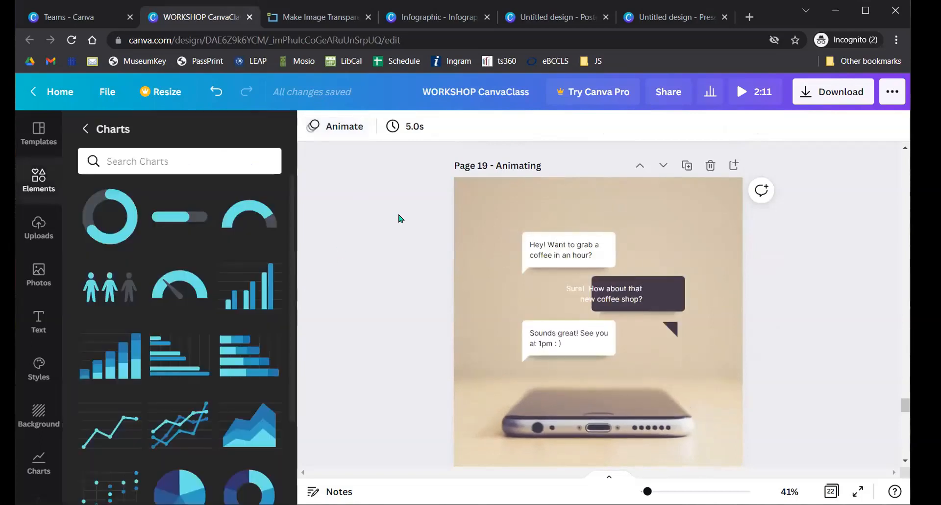
pyautogui.click(564, 249)
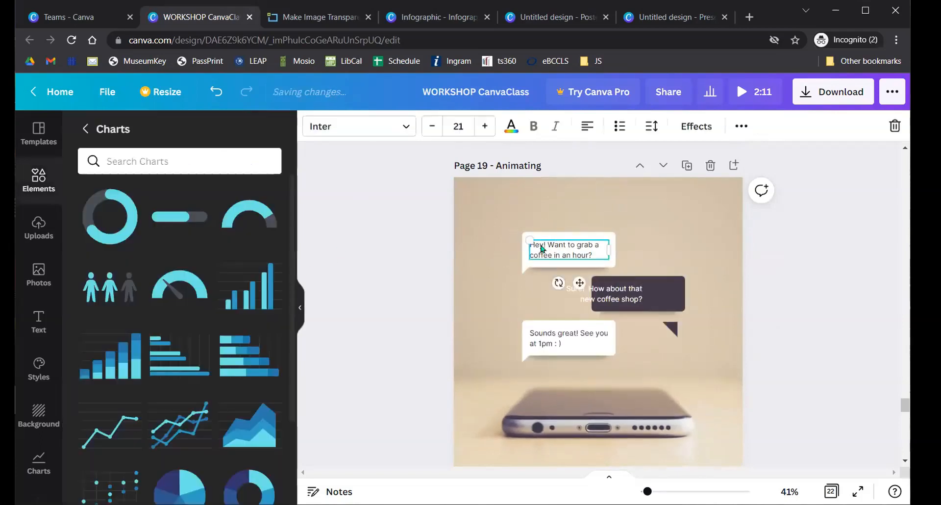
pyautogui.click(741, 126)
pyautogui.click(522, 157)
pyautogui.scroll(-7, 147, 329)
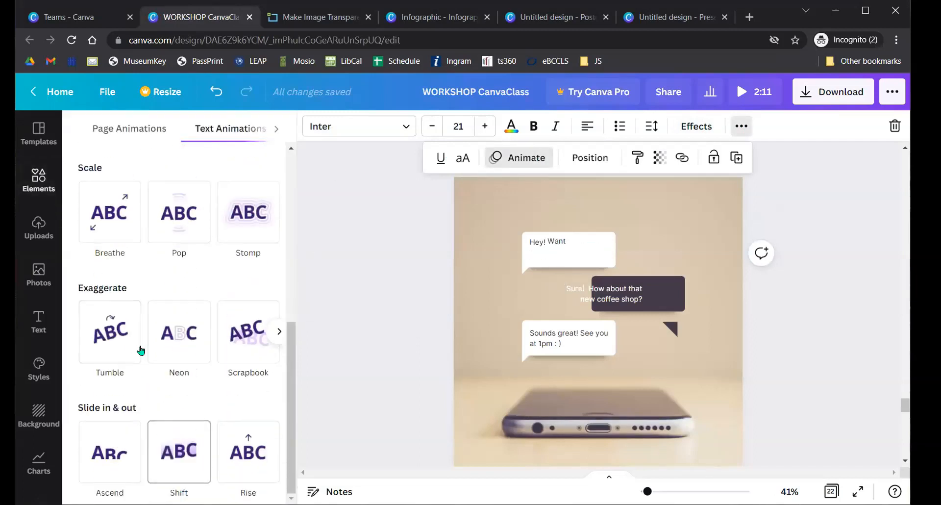
pyautogui.scroll(7, 141, 348)
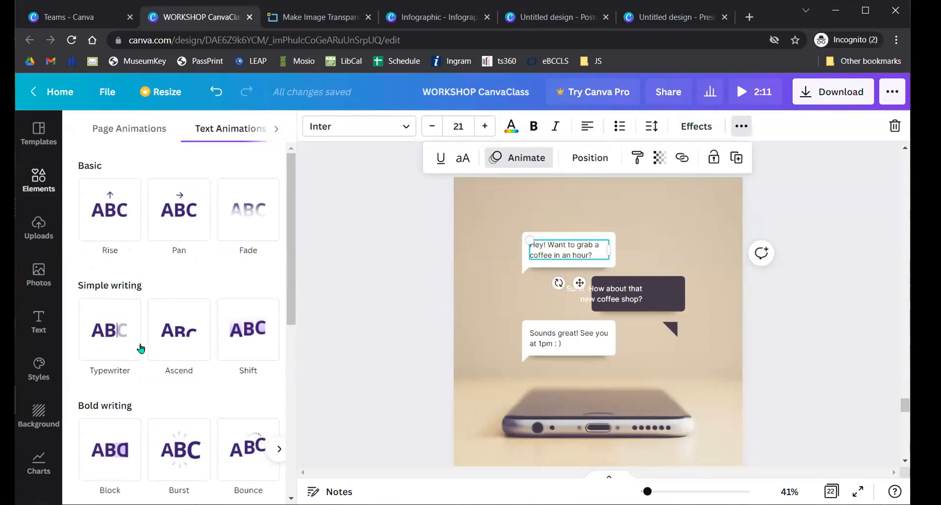
pyautogui.click(139, 347)
pyautogui.click(345, 250)
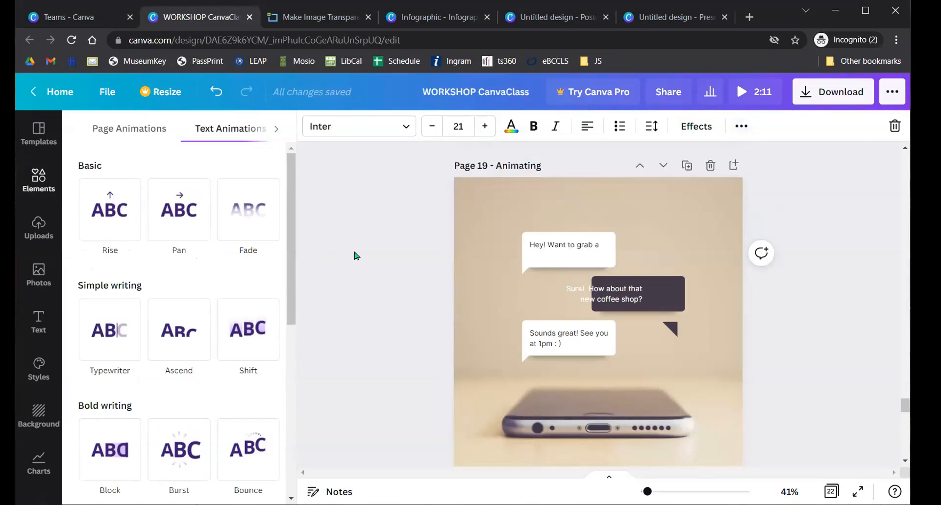
# - Reopen the bubble text's animations and switch it from Typewriter to Shift
pyautogui.click(567, 252)
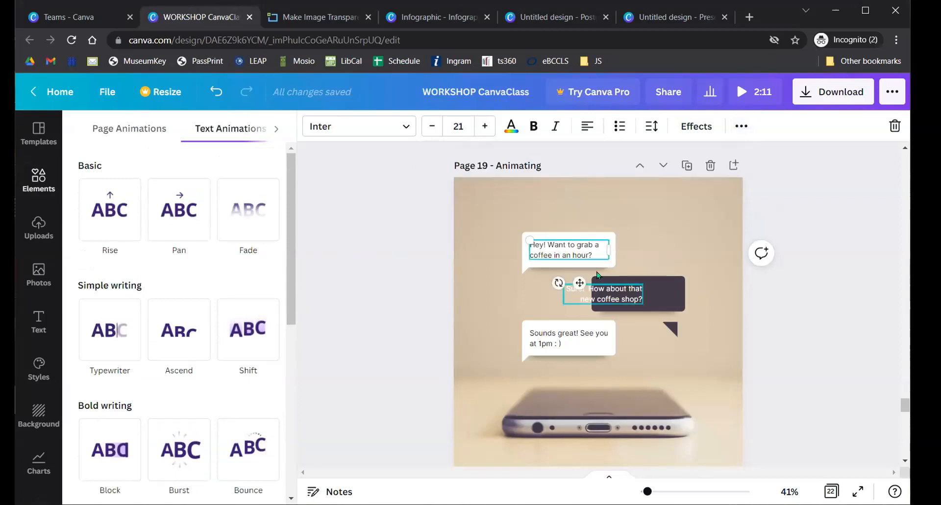
pyautogui.click(695, 129)
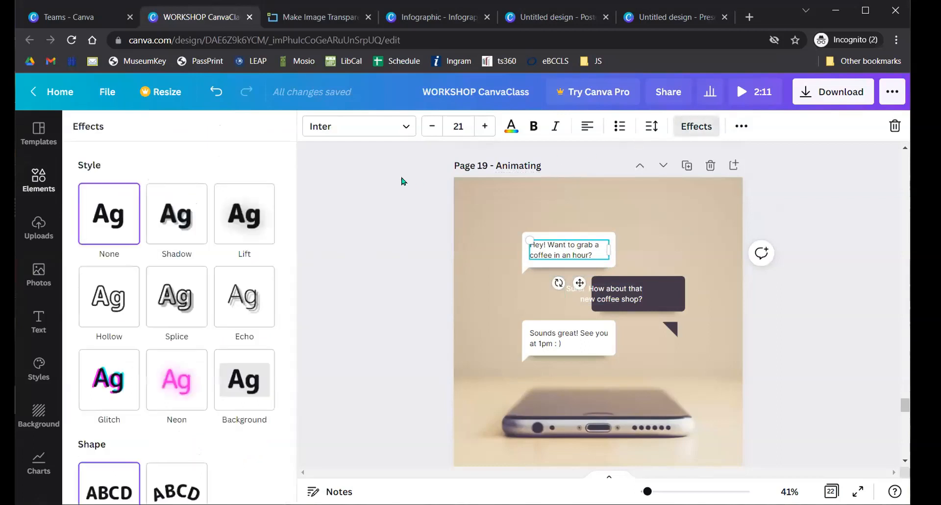
pyautogui.click(741, 126)
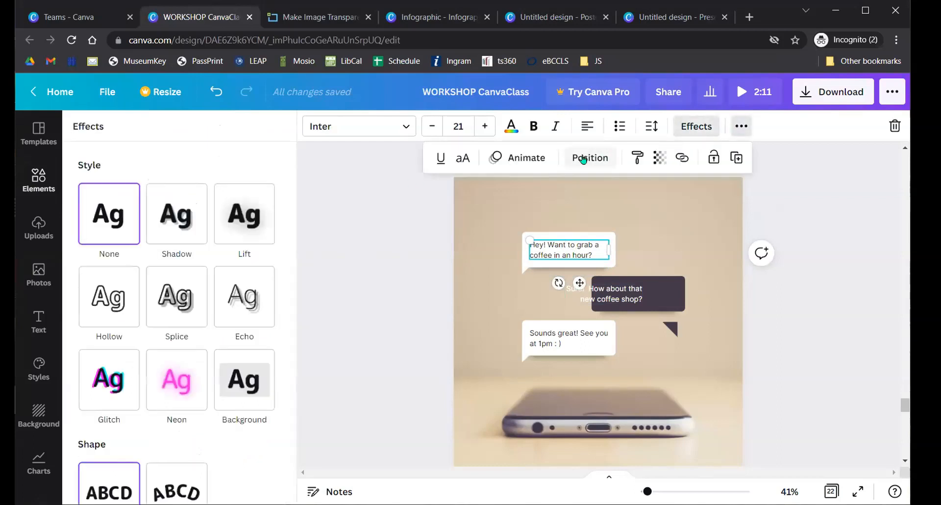
pyautogui.click(524, 157)
pyautogui.scroll(-4, 138, 254)
pyautogui.scroll(2, 109, 218)
pyautogui.click(108, 218)
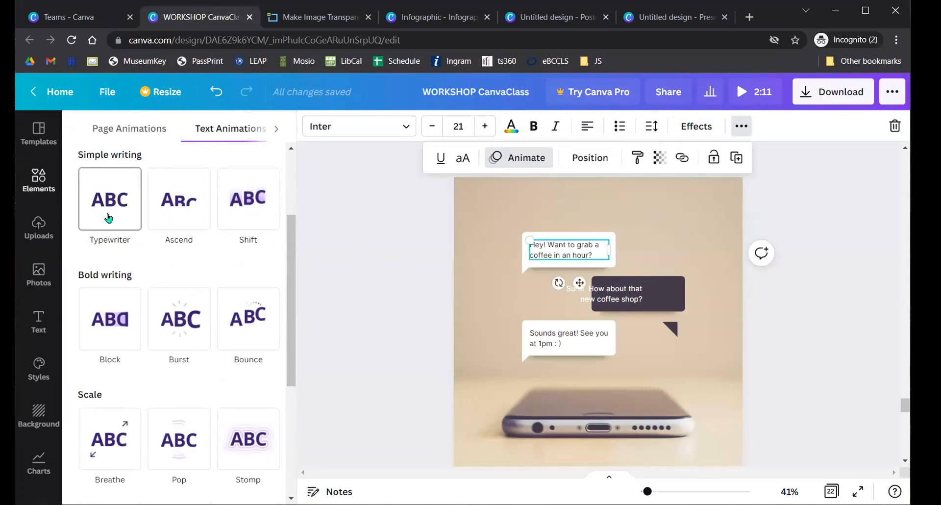
pyautogui.click(267, 219)
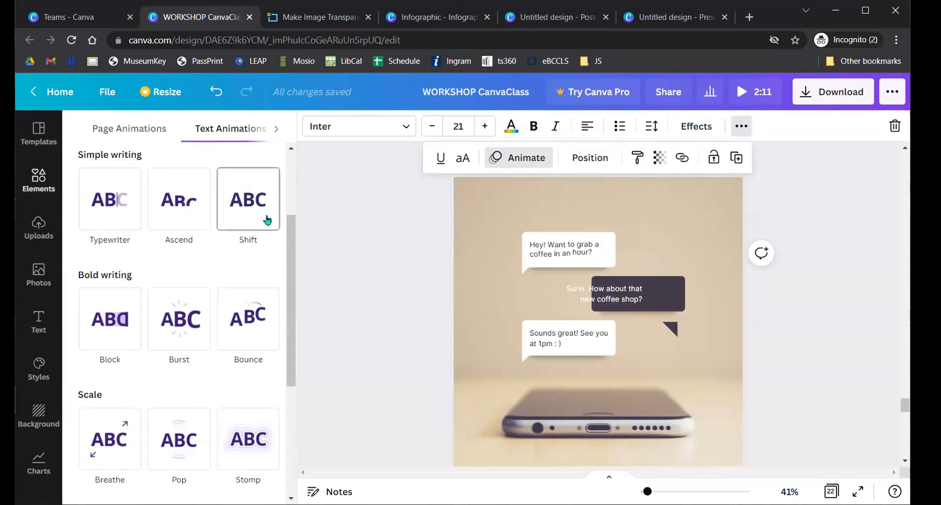
# - Close the text animations, scroll on, and set the Workshop team to Can view
pyautogui.click(369, 231)
pyautogui.click(349, 240)
pyautogui.scroll(-2, 391, 227)
pyautogui.scroll(-4, 391, 229)
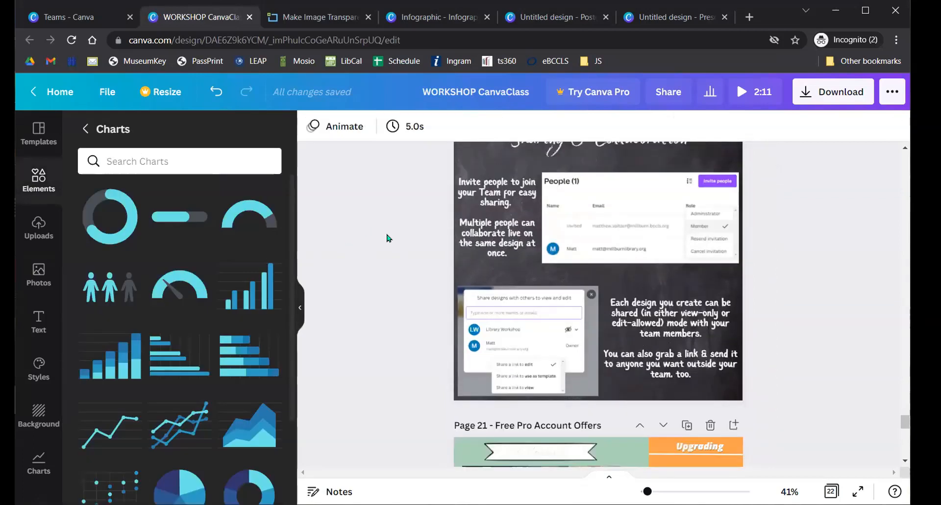
pyautogui.scroll(-1, 387, 238)
pyautogui.scroll(-2, 387, 238)
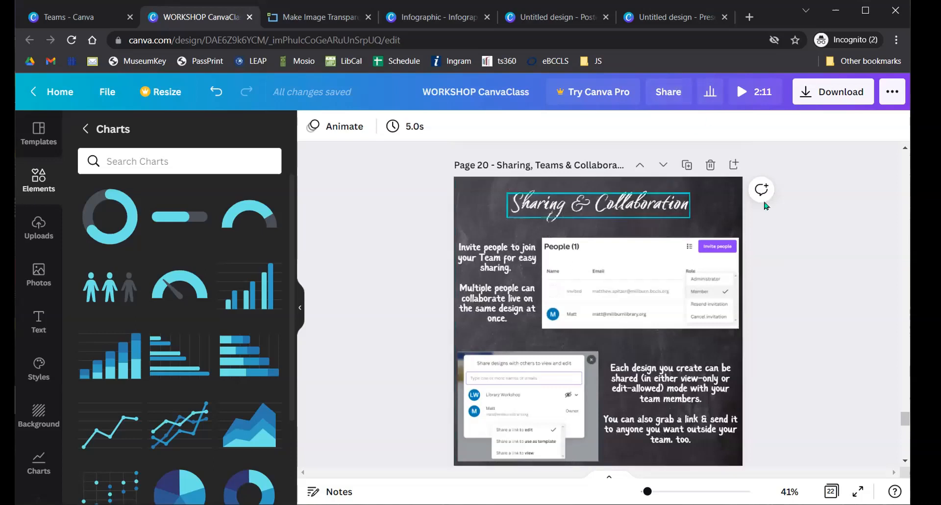
pyautogui.press('ctrl')
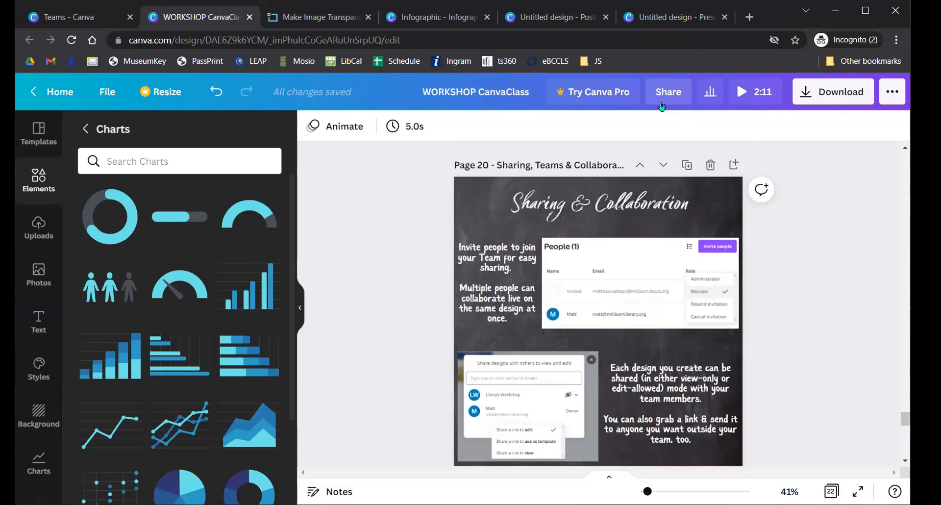
pyautogui.click(661, 104)
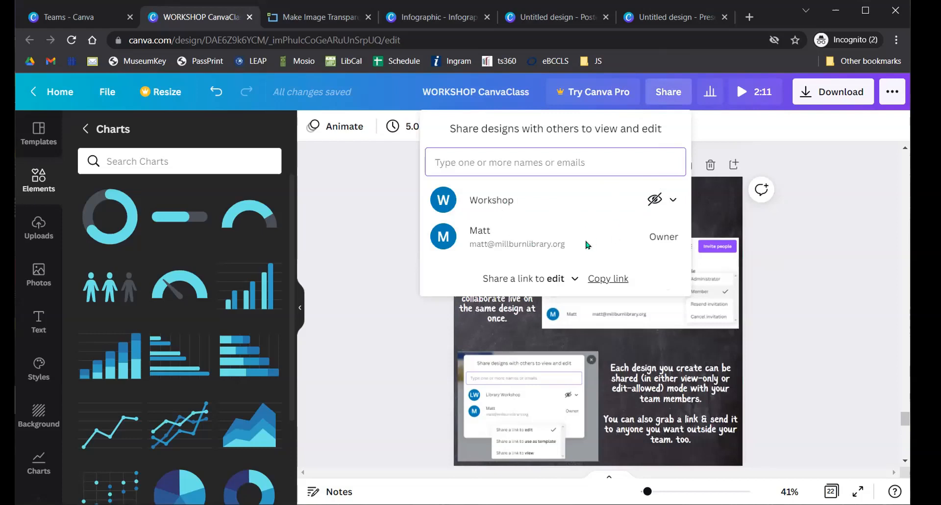
pyautogui.click(666, 200)
pyautogui.click(681, 179)
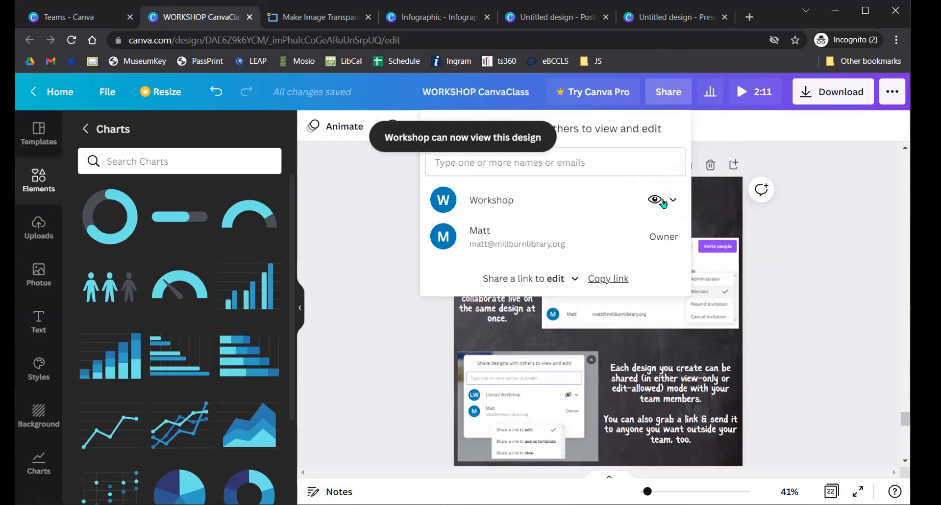
pyautogui.click(660, 200)
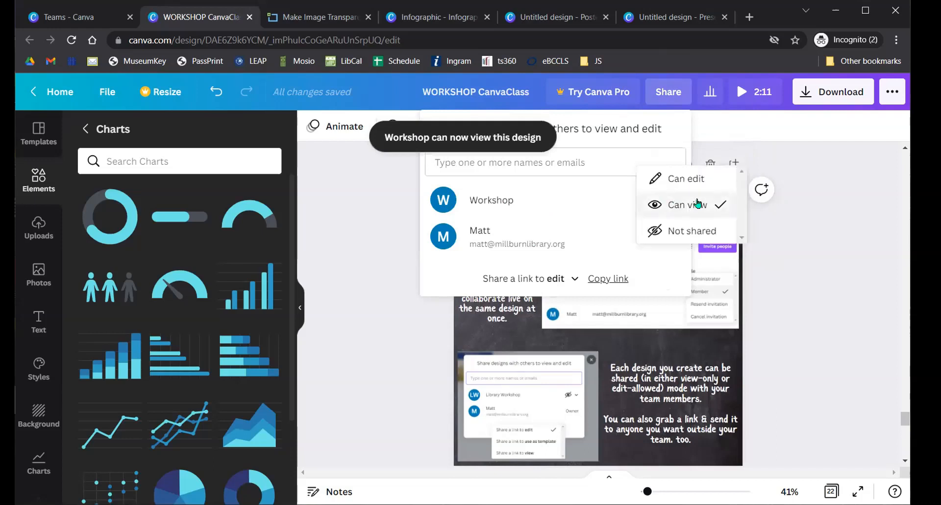
pyautogui.click(569, 162)
# - Invite a colleague by e-mail with Edit access, then open the design's Insights
pyautogui.click(573, 162)
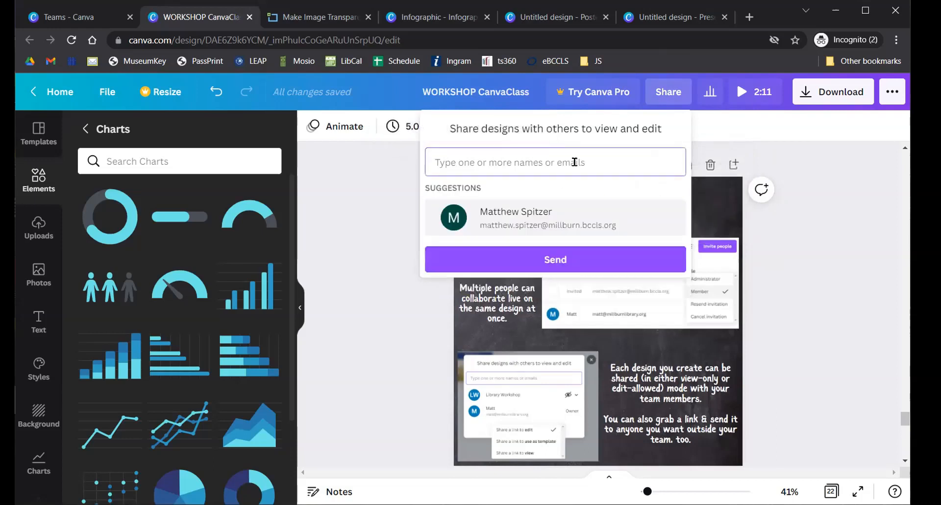
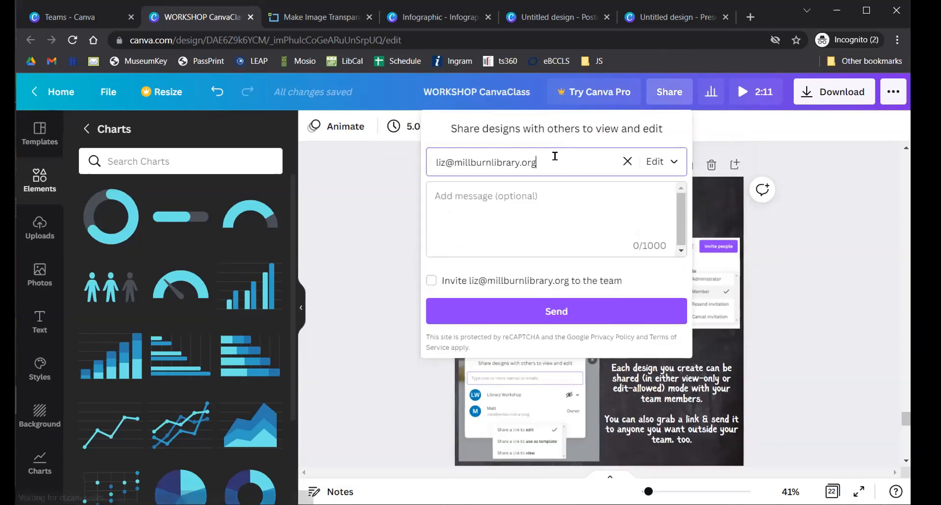
pyautogui.click(522, 206)
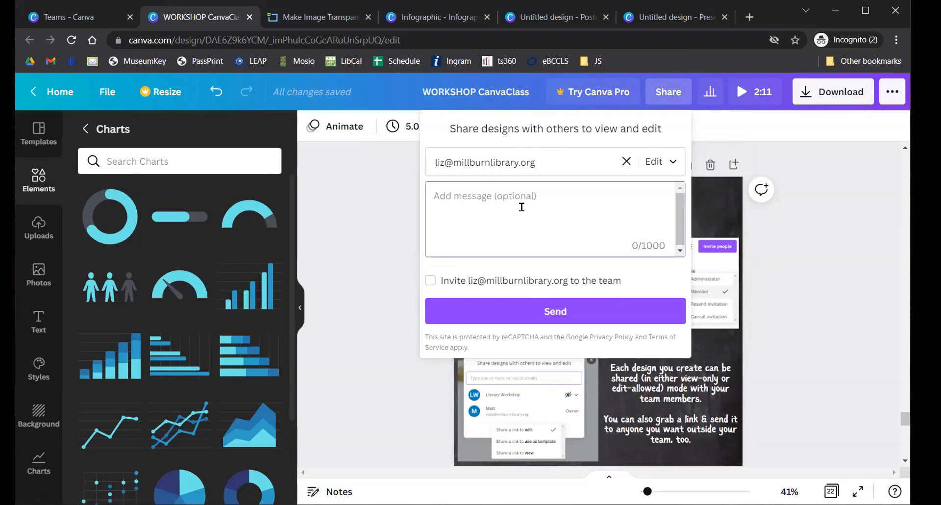
pyautogui.click(577, 306)
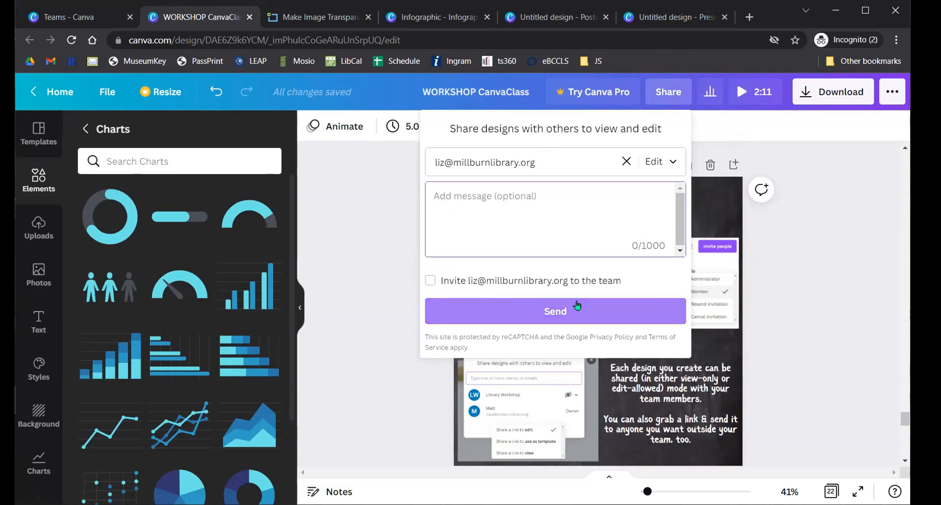
pyautogui.click(676, 169)
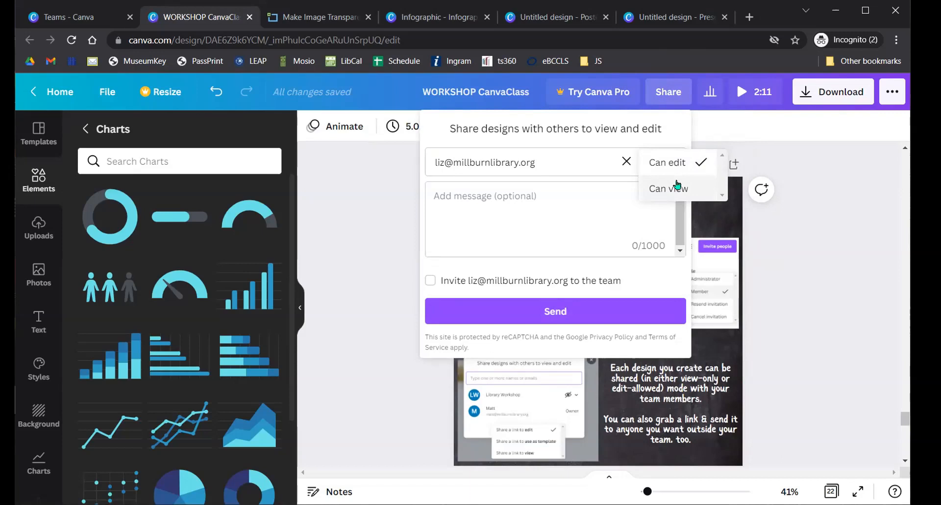
pyautogui.click(866, 214)
pyautogui.click(816, 201)
pyautogui.click(712, 93)
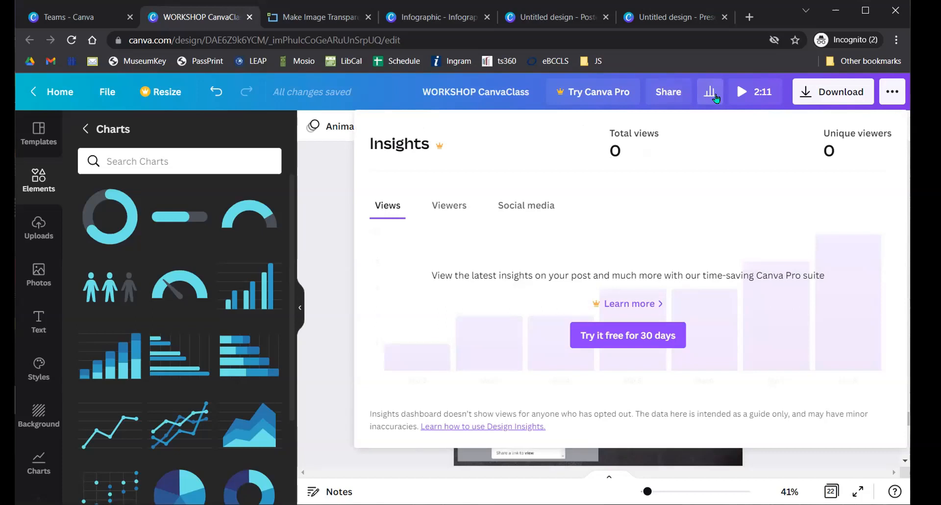
# - Check the MP4 download settings, then open and close the Instagram Personal posting panel
pyautogui.click(885, 93)
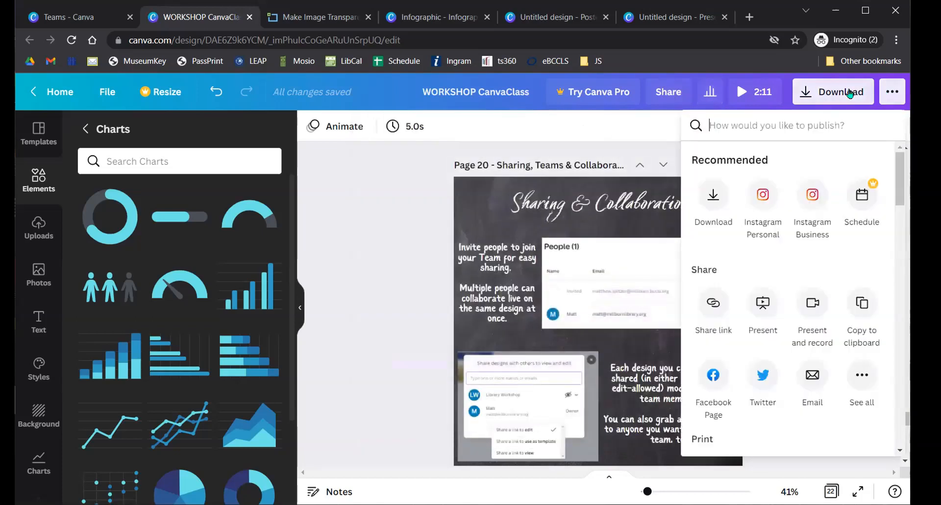
pyautogui.click(844, 93)
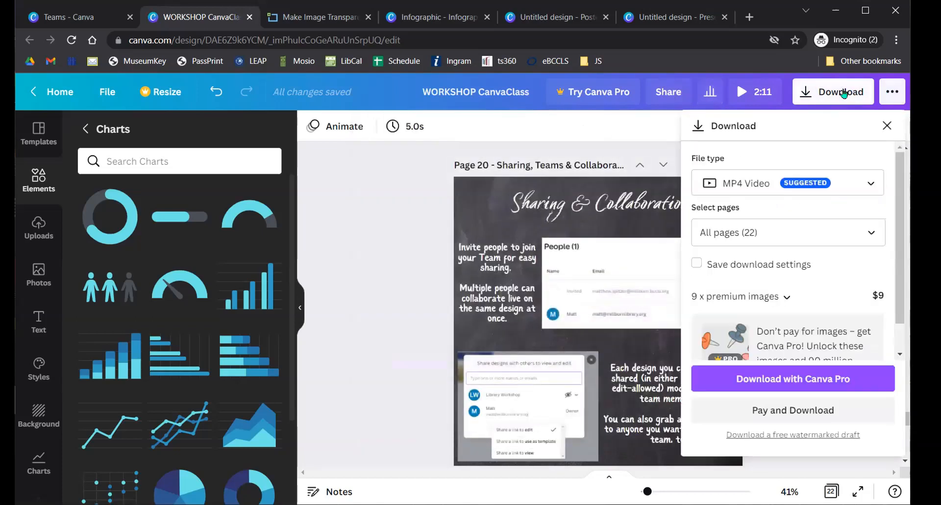
pyautogui.click(891, 93)
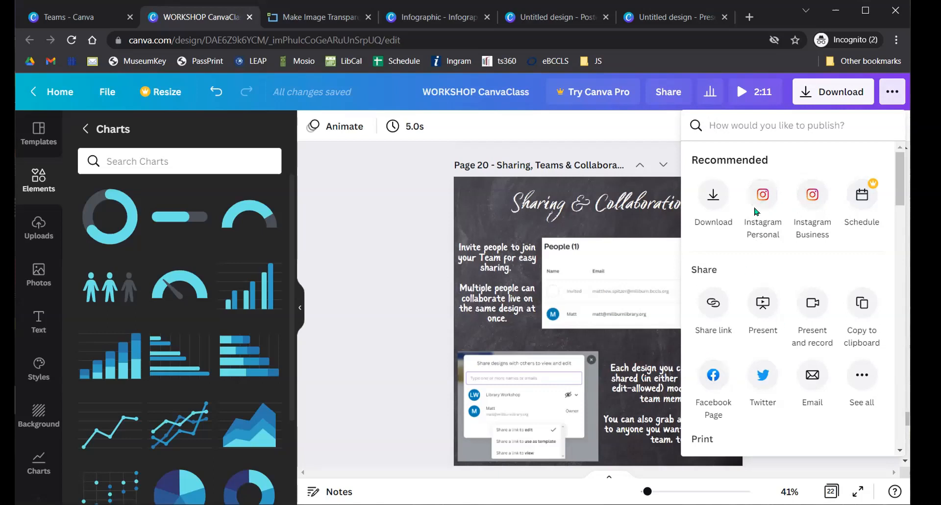
pyautogui.click(755, 216)
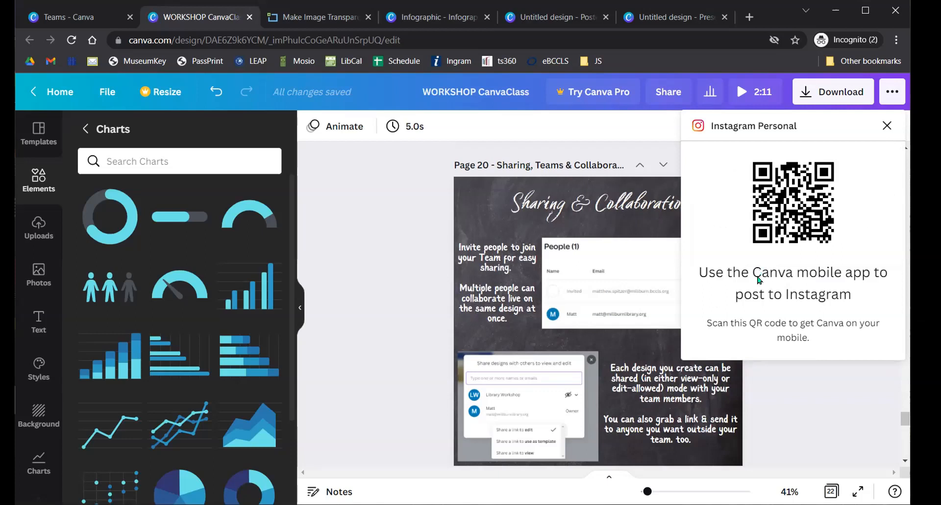
pyautogui.click(406, 301)
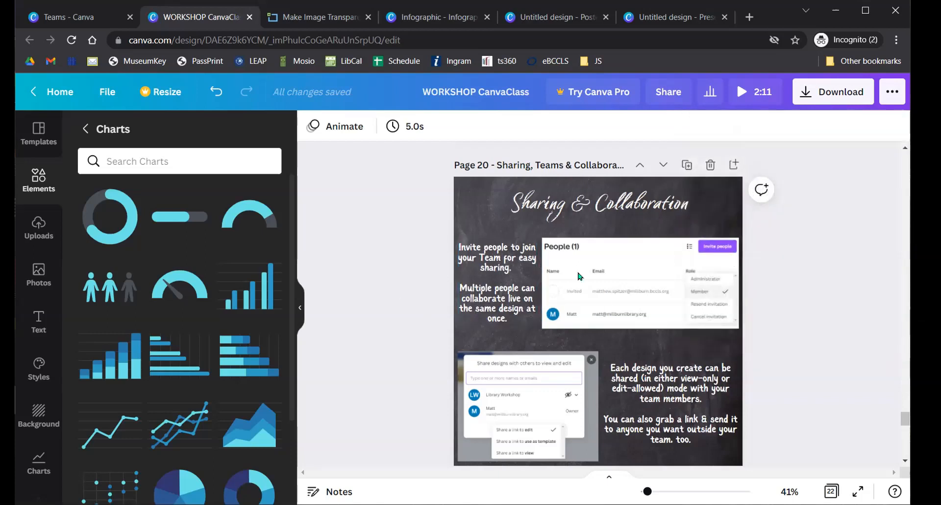
# - Browse the publishing and download options while moving down to page 21
pyautogui.click(892, 91)
pyautogui.scroll(-2, 794, 267)
pyautogui.scroll(-2, 788, 276)
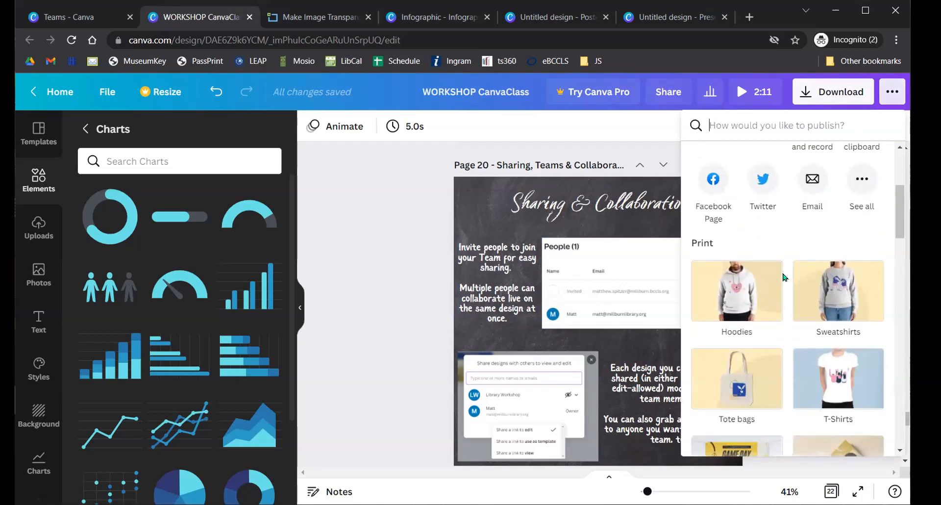
pyautogui.moveTo(898, 210); pyautogui.dragTo(901, 435)
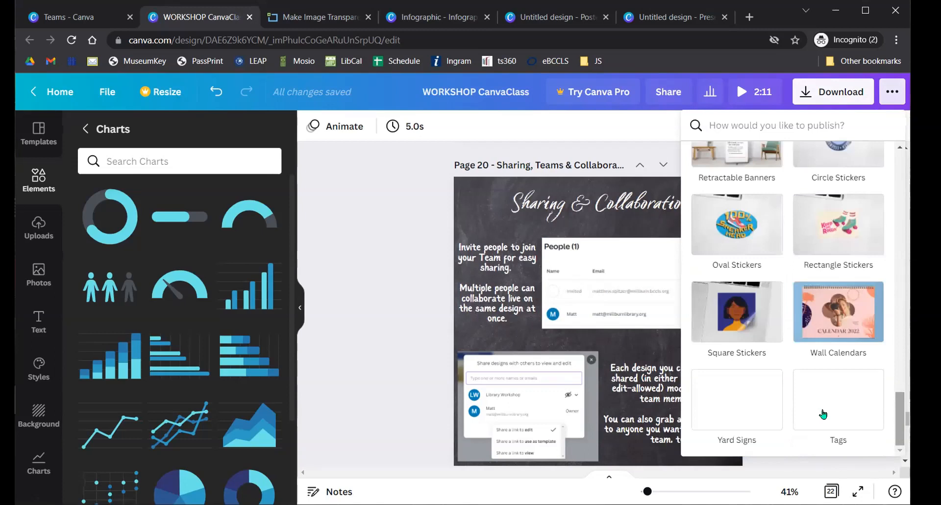
pyautogui.click(375, 310)
pyautogui.scroll(-5, 364, 317)
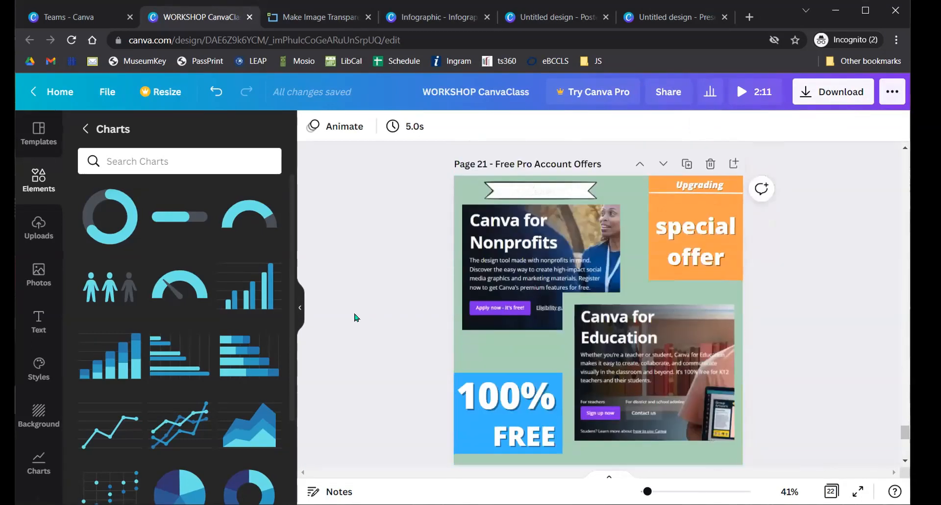
pyautogui.scroll(-2, 357, 317)
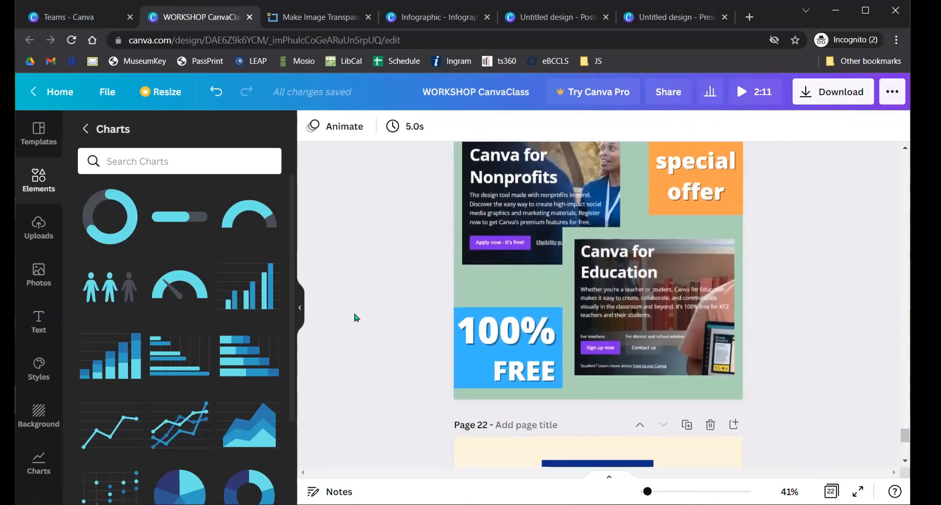
pyautogui.scroll(2, 356, 317)
pyautogui.scroll(2, 365, 313)
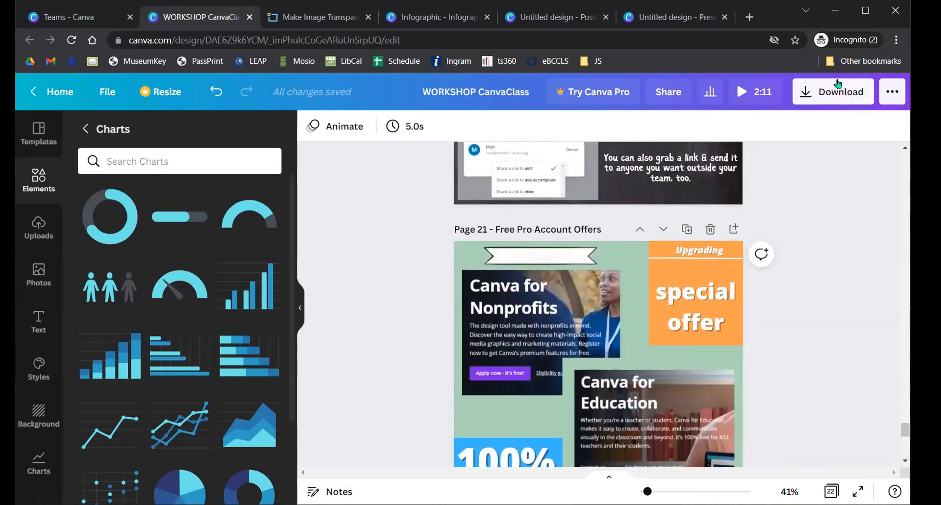
pyautogui.click(837, 83)
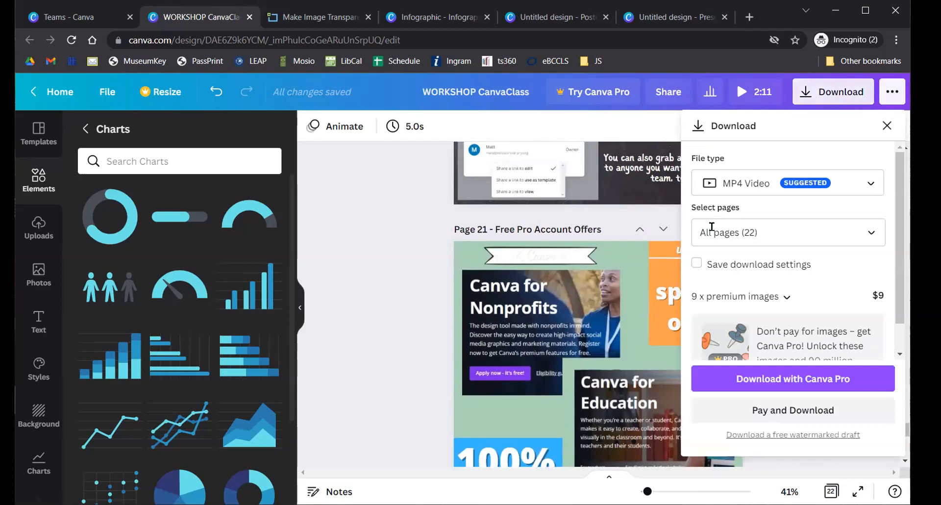
# - Delete the ribbon banner from page 21 and show template suggestions
pyautogui.click(545, 257)
pyautogui.press('Delete')
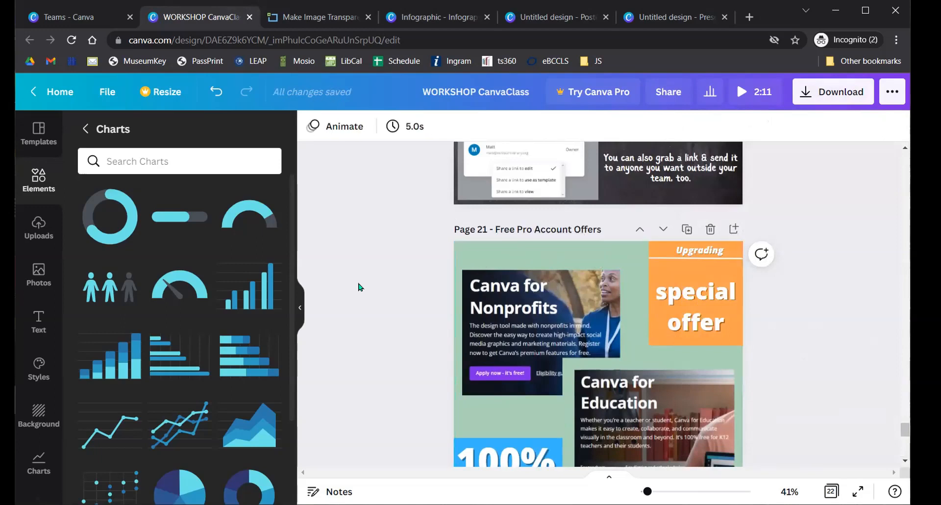
pyautogui.click(38, 133)
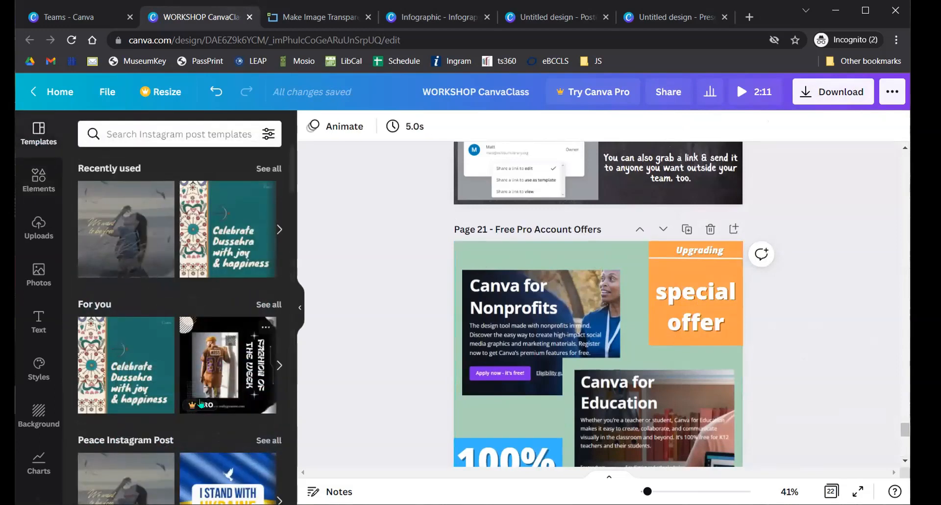
# - Apply the Dussehra template to page 21 and nudge its patterned strip image
pyautogui.click(221, 366)
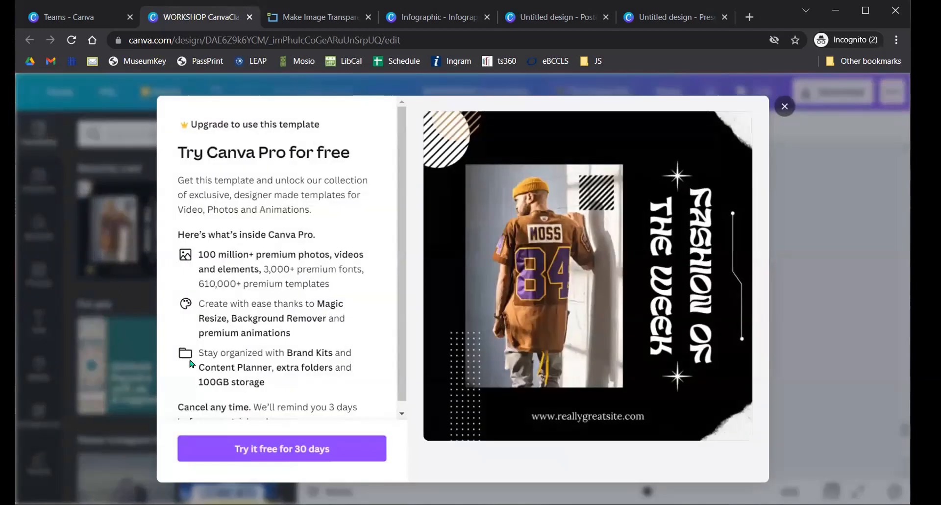
pyautogui.click(785, 107)
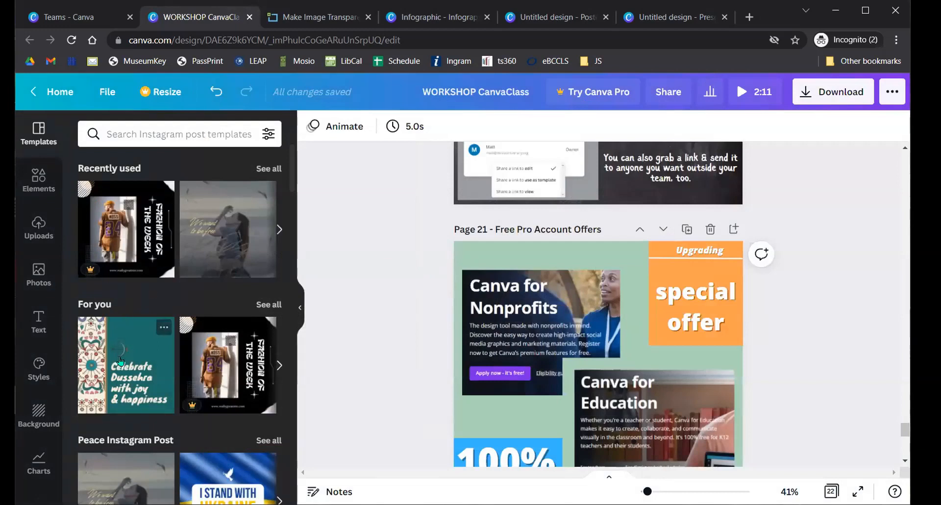
pyautogui.click(128, 365)
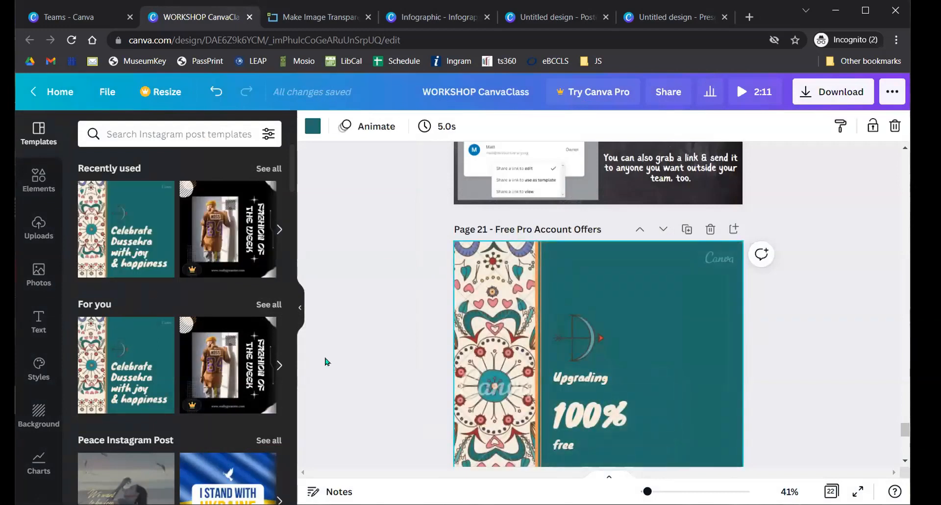
pyautogui.hotkey('ctrl', 'z')
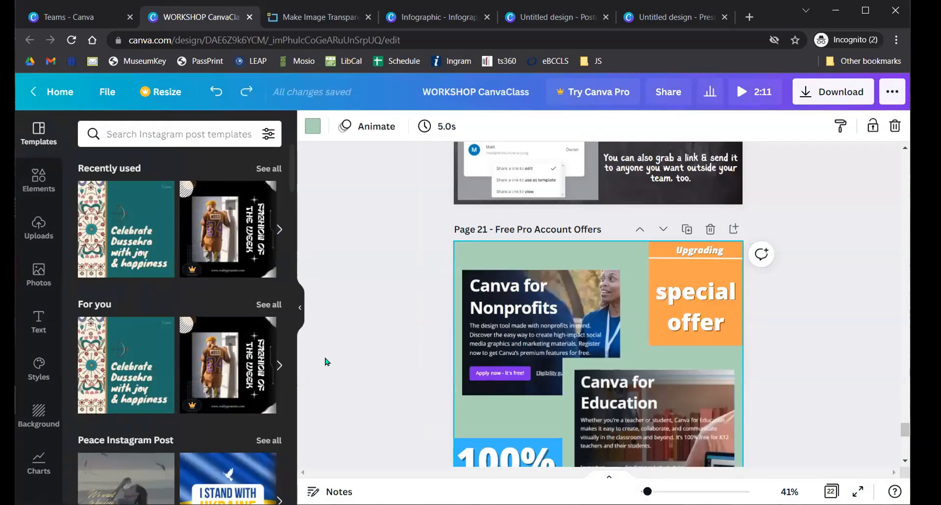
pyautogui.hotkey('ctrl', 'y')
pyautogui.scroll(-1, 382, 332)
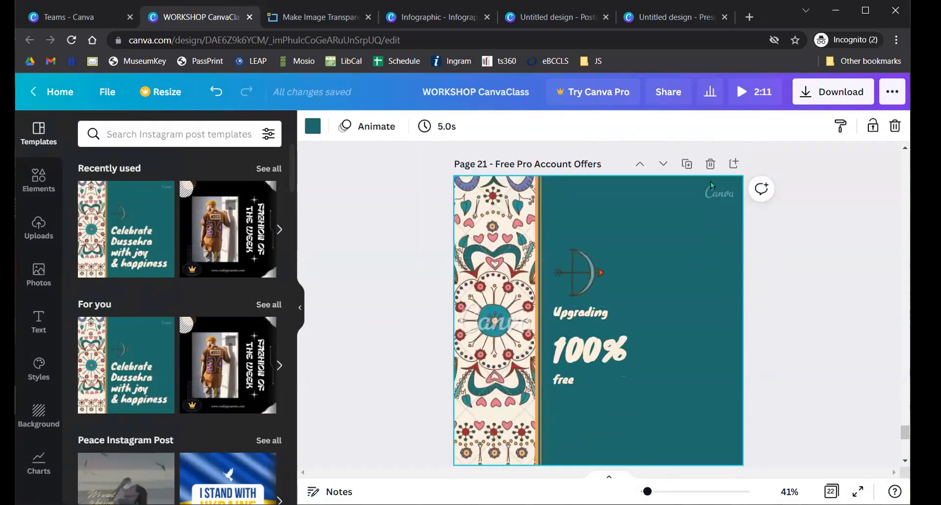
pyautogui.click(495, 321)
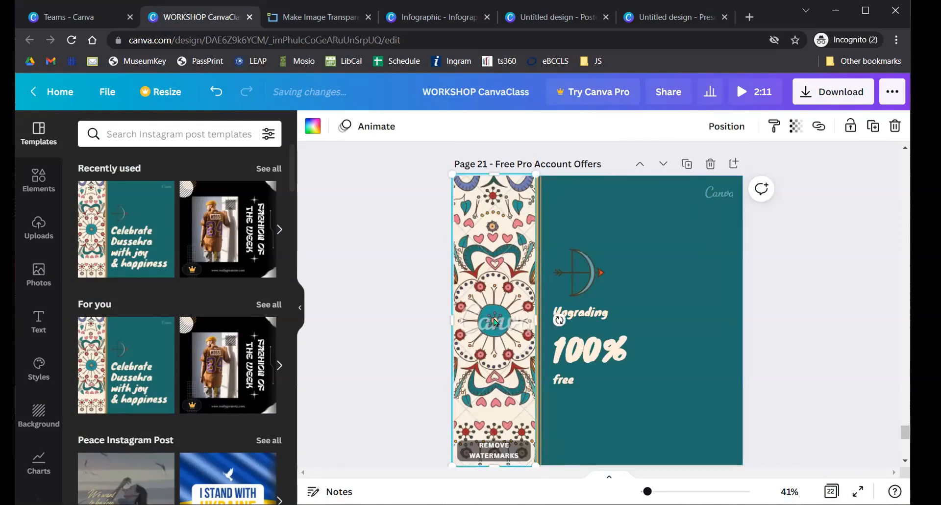
pyautogui.scroll(-1, 496, 450)
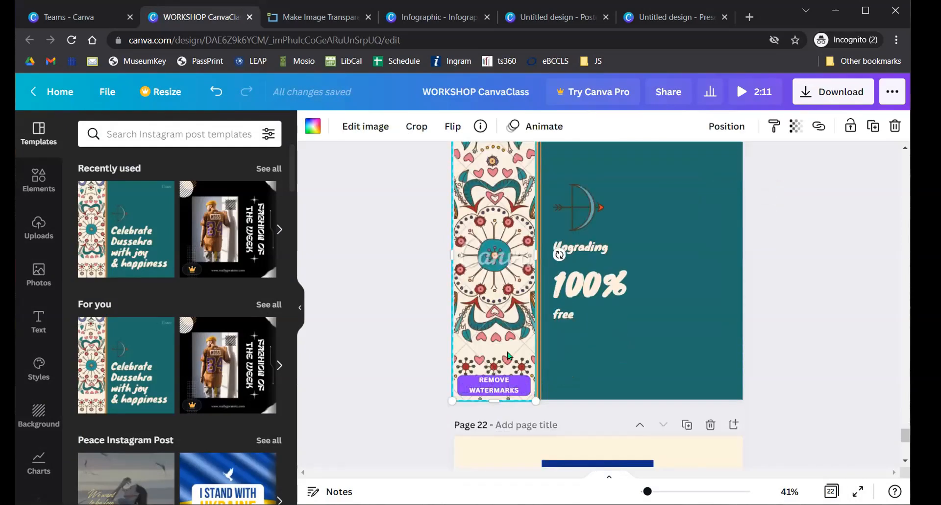
pyautogui.moveTo(505, 344); pyautogui.dragTo(494, 359)
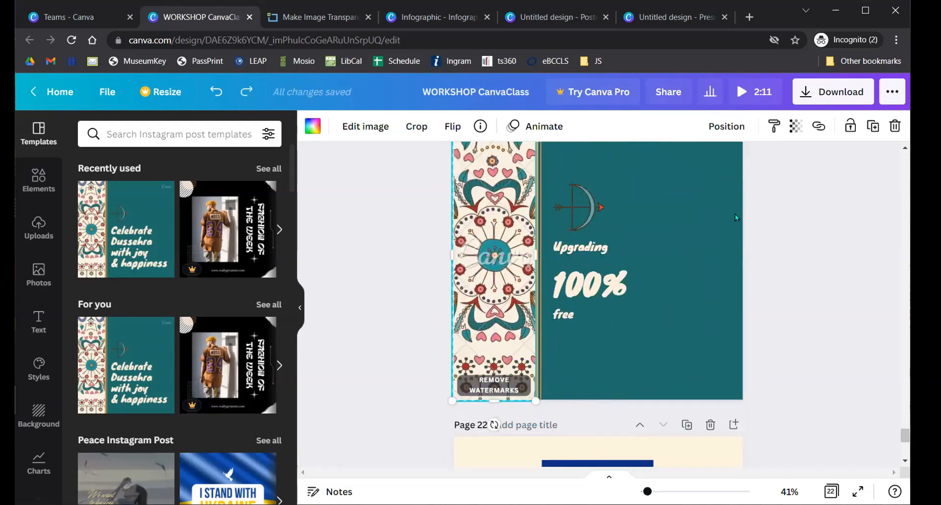
# - Review the download options listing the premium $1 Pro elements, then close them
pyautogui.click(820, 90)
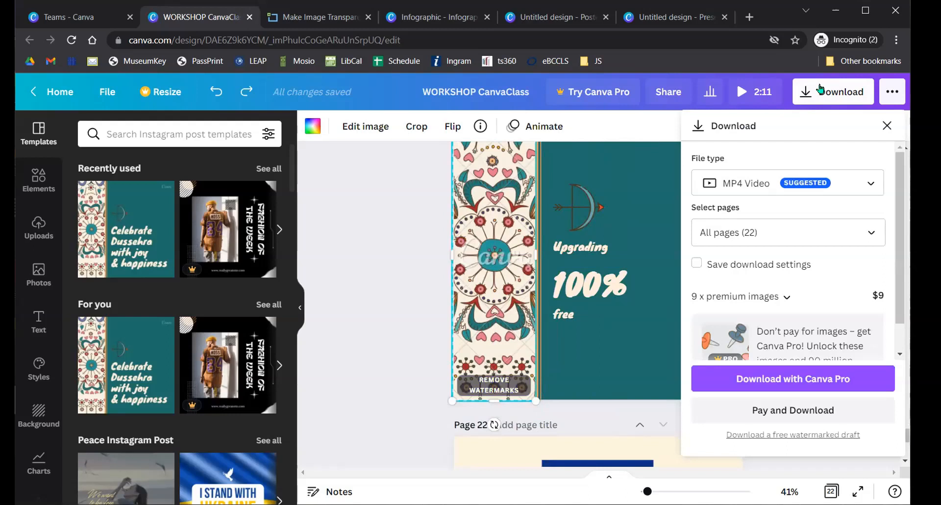
pyautogui.click(784, 294)
pyautogui.scroll(-5, 741, 206)
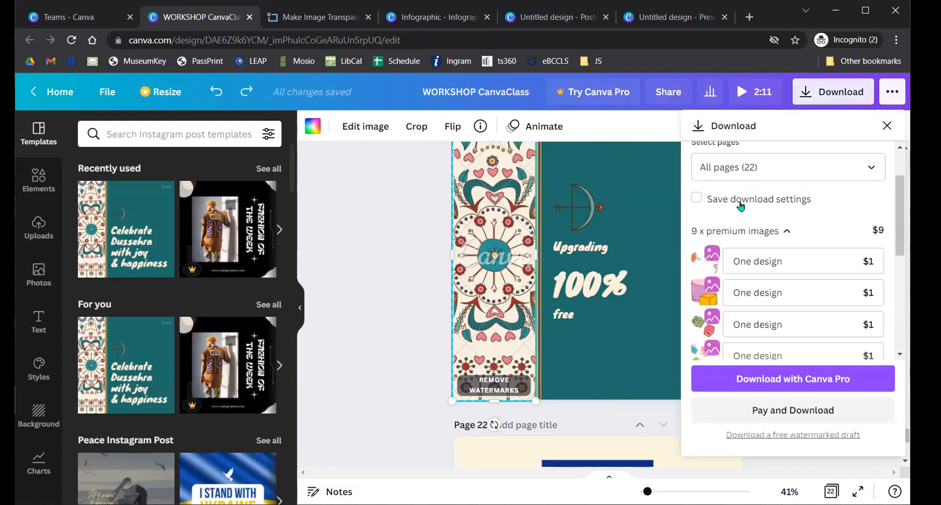
pyautogui.scroll(-2, 717, 234)
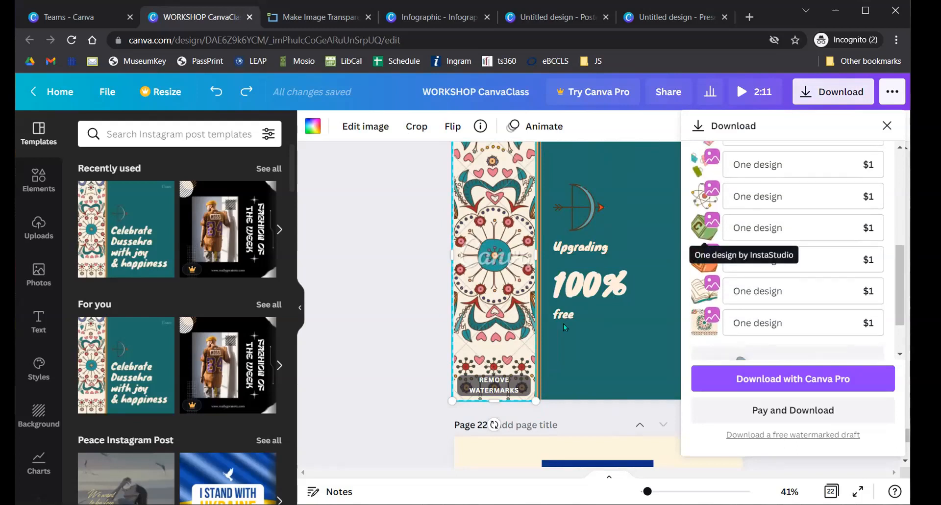
pyautogui.click(489, 352)
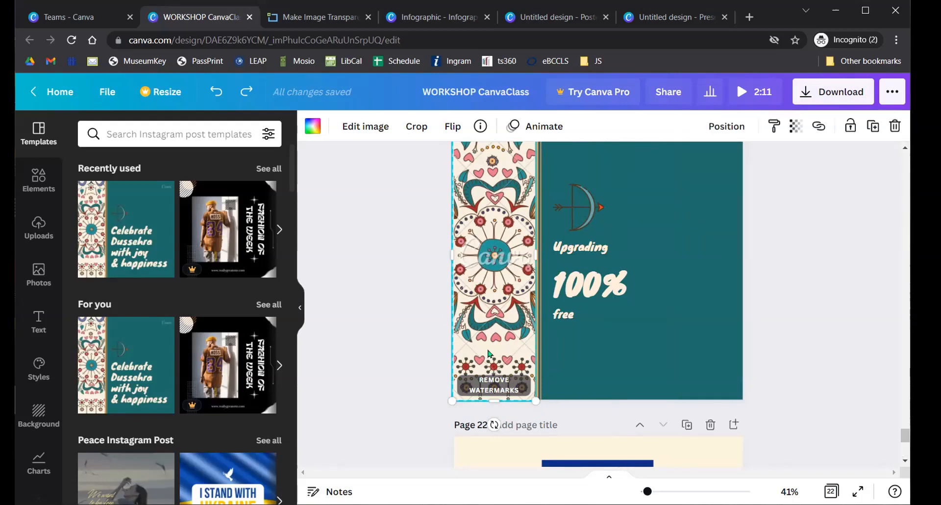
# - Marquee-select the design elements on page 11, Locking Elements, and delete them
pyautogui.scroll(10, 479, 334)
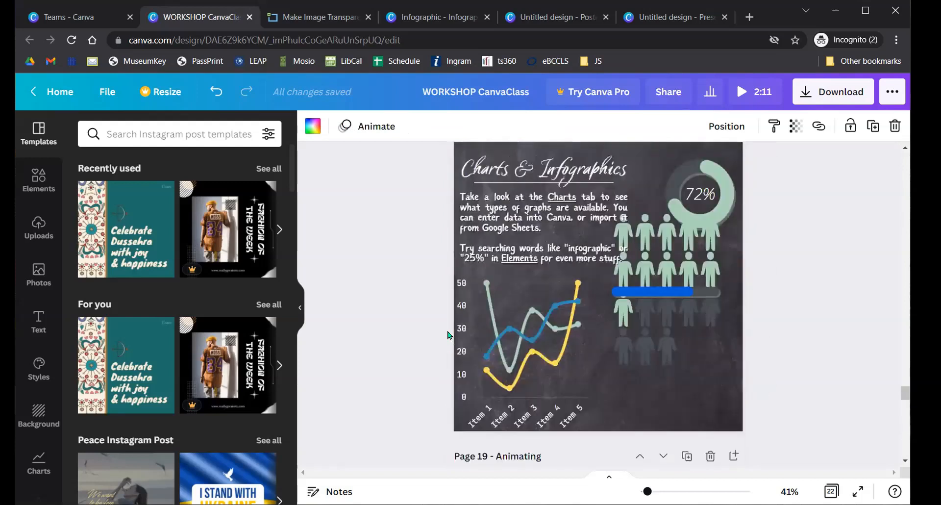
pyautogui.scroll(12, 448, 335)
pyautogui.scroll(12, 447, 336)
pyautogui.scroll(4, 446, 339)
pyautogui.moveTo(419, 190); pyautogui.dragTo(763, 434)
pyautogui.press('Delete')
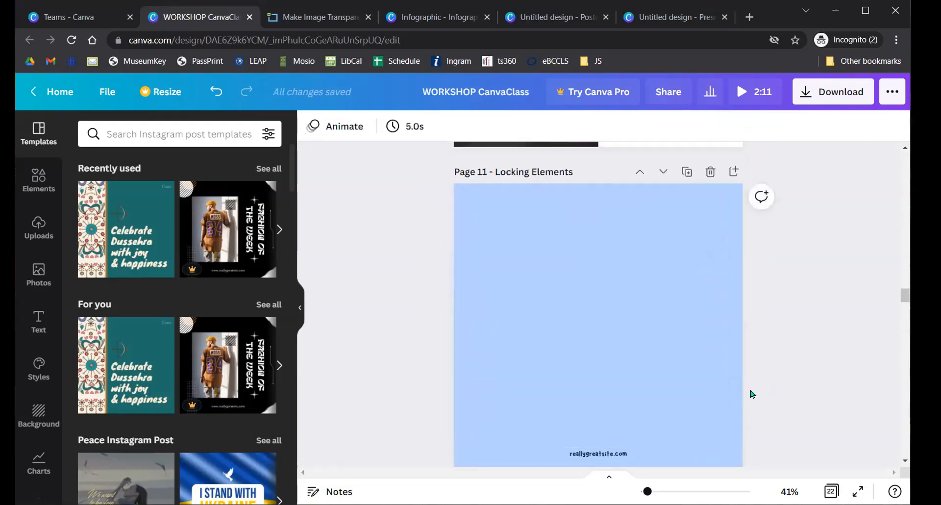
pyautogui.click(825, 98)
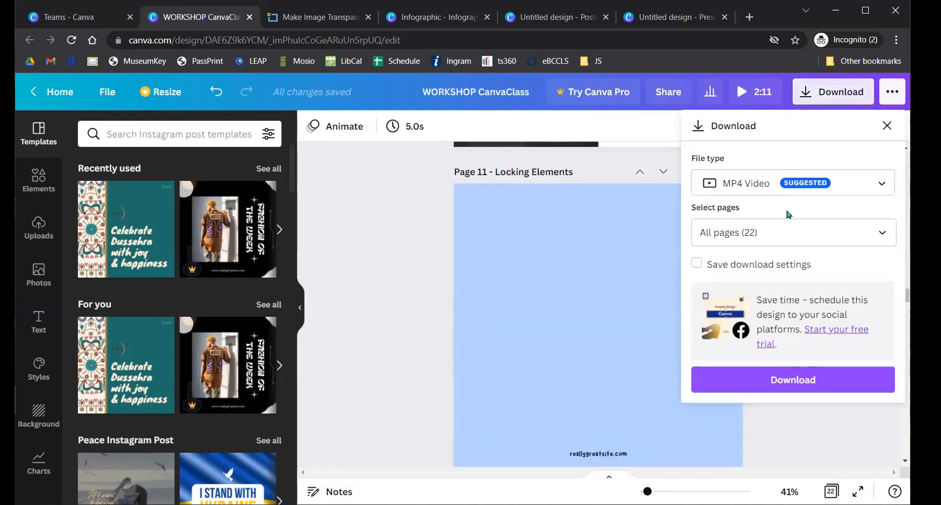
pyautogui.click(860, 186)
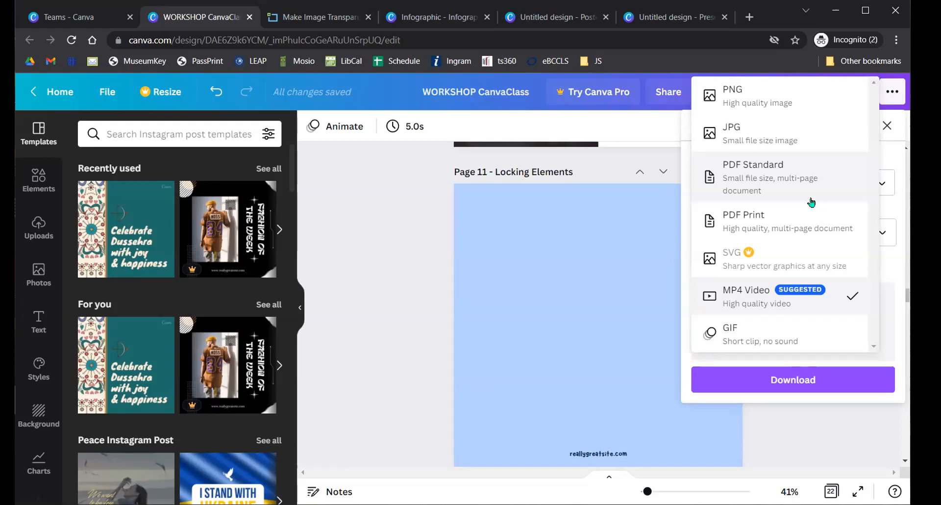
pyautogui.click(394, 267)
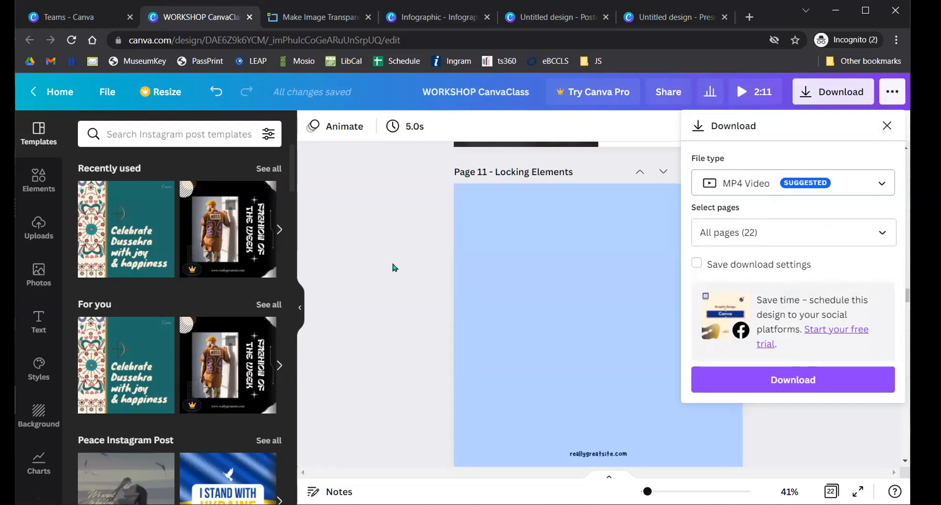
pyautogui.click(387, 269)
pyautogui.scroll(-20, 382, 267)
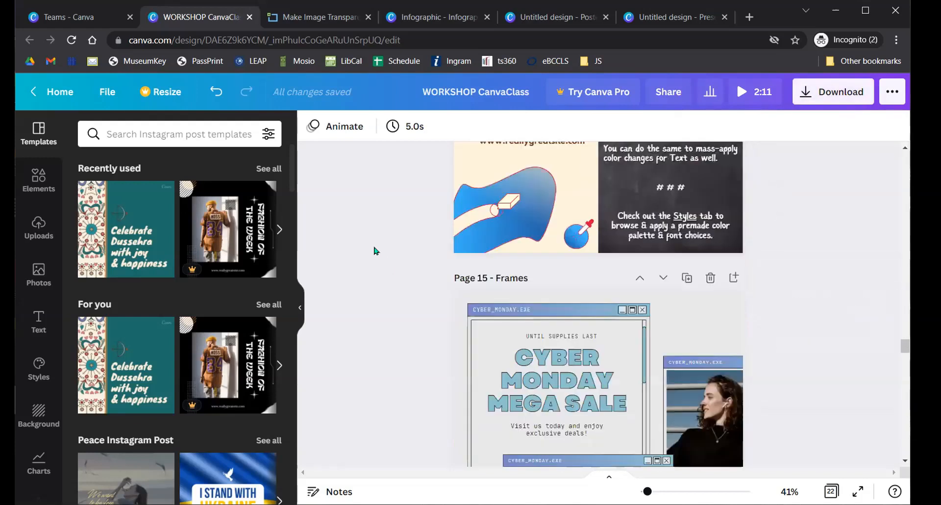
# - Undo the Dussehra template to restore page 21's offers layout, then return to Canva Home
pyautogui.scroll(-9, 373, 251)
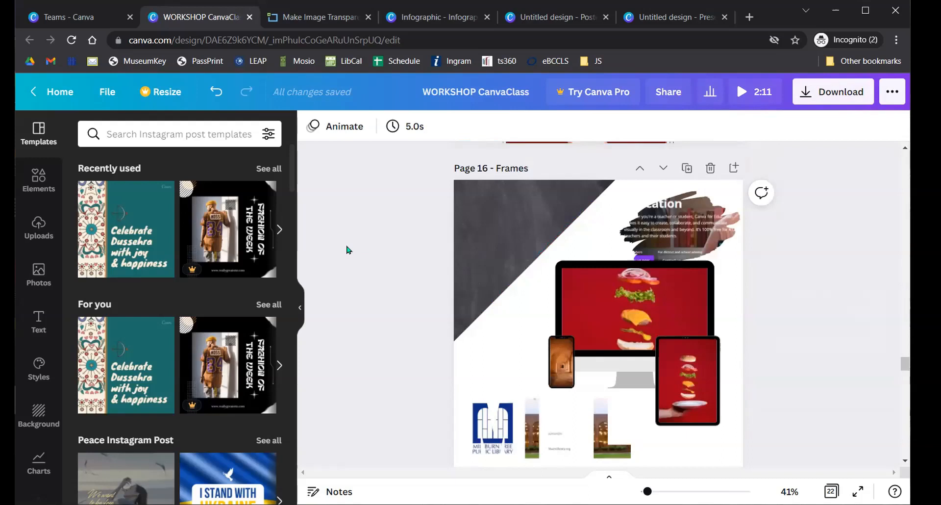
pyautogui.scroll(-15, 346, 250)
pyautogui.scroll(-15, 343, 266)
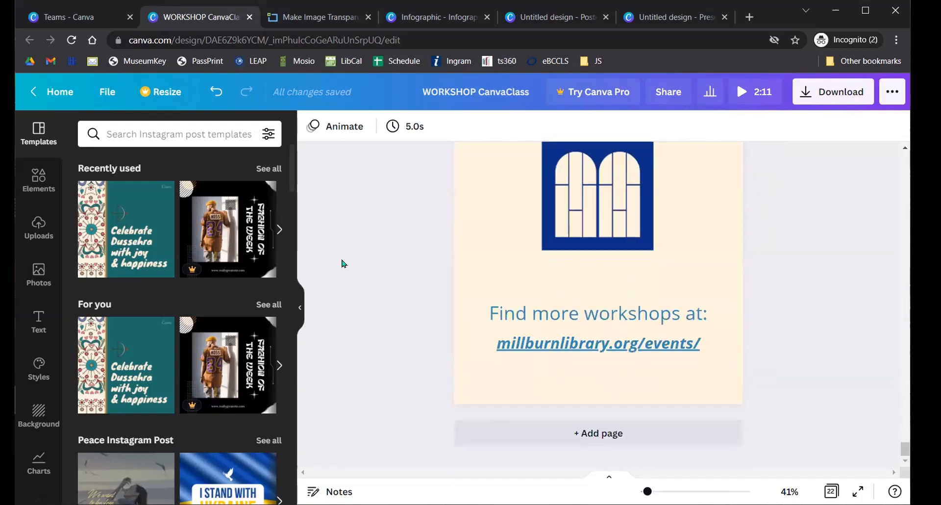
pyautogui.scroll(5, 338, 267)
pyautogui.hotkey('ctrl', 'z')
pyautogui.hotkey('ctrl', 'z')
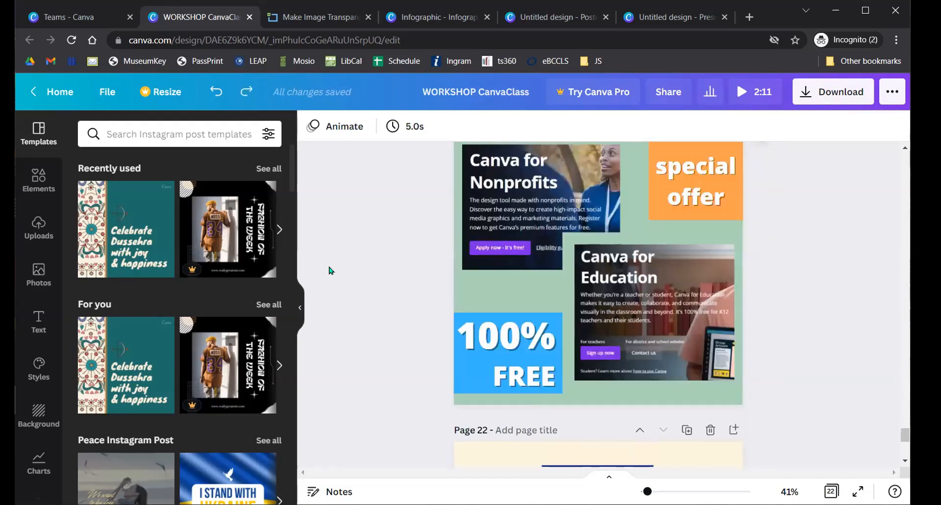
pyautogui.scroll(3, 331, 268)
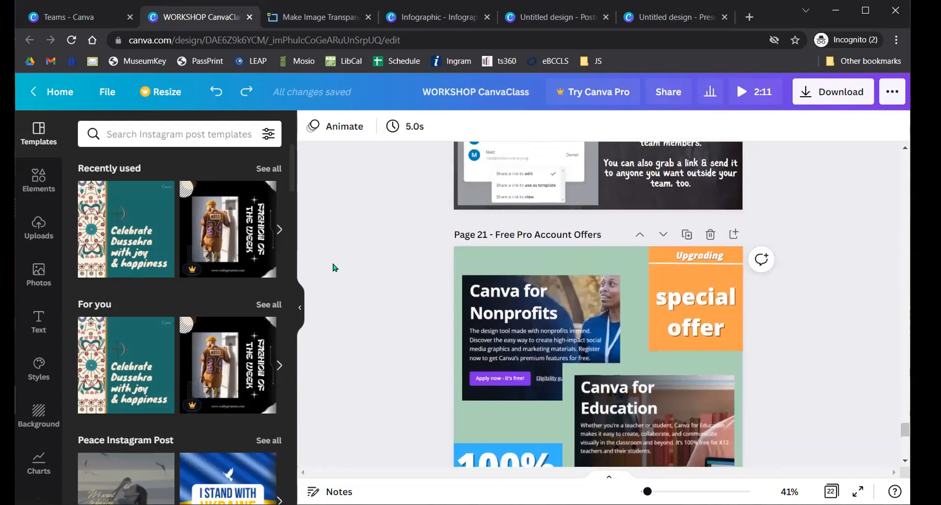
pyautogui.scroll(-2, 346, 260)
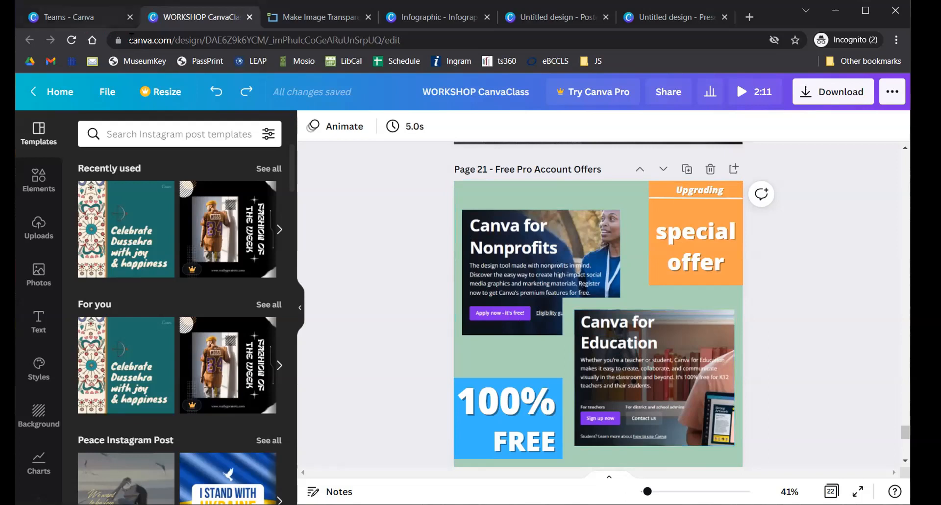
pyautogui.click(53, 93)
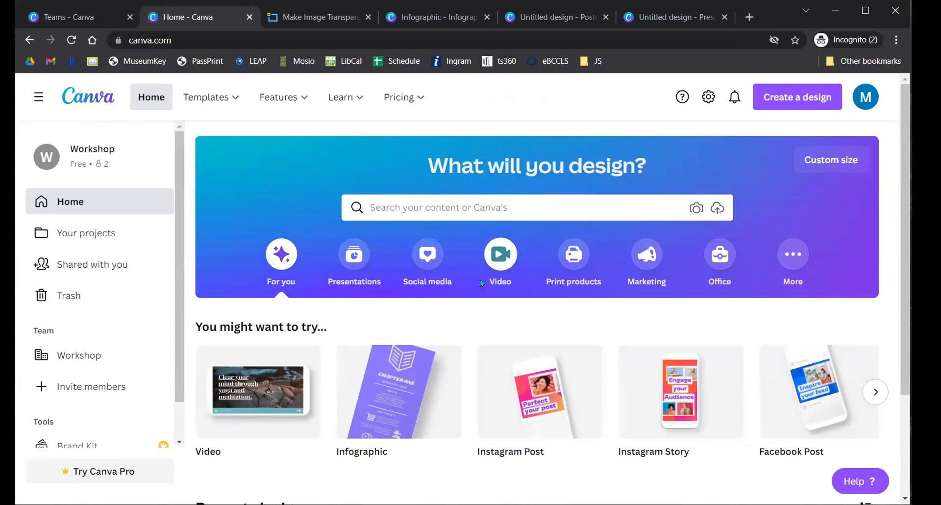
# - Open Your projects and scroll through recent designs and uploads like MFPL_logo.jpg
pyautogui.click(62, 235)
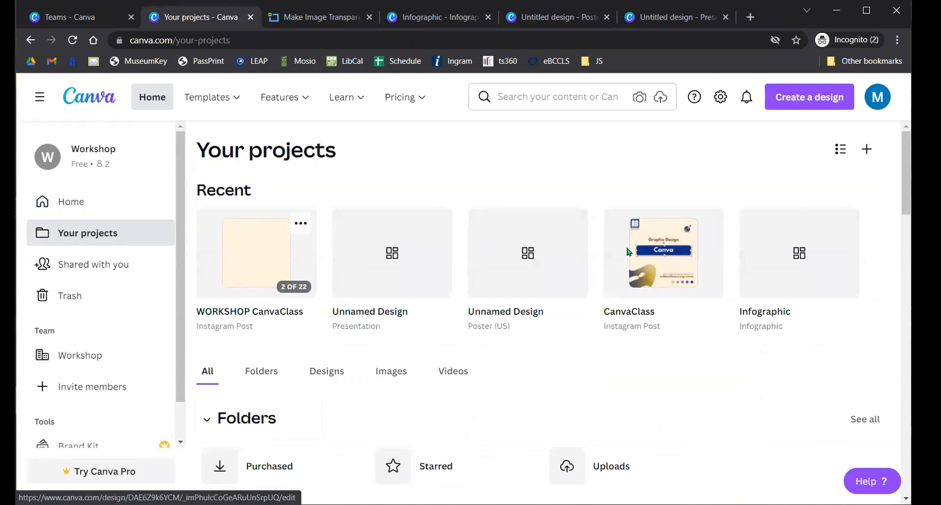
pyautogui.scroll(-6, 550, 250)
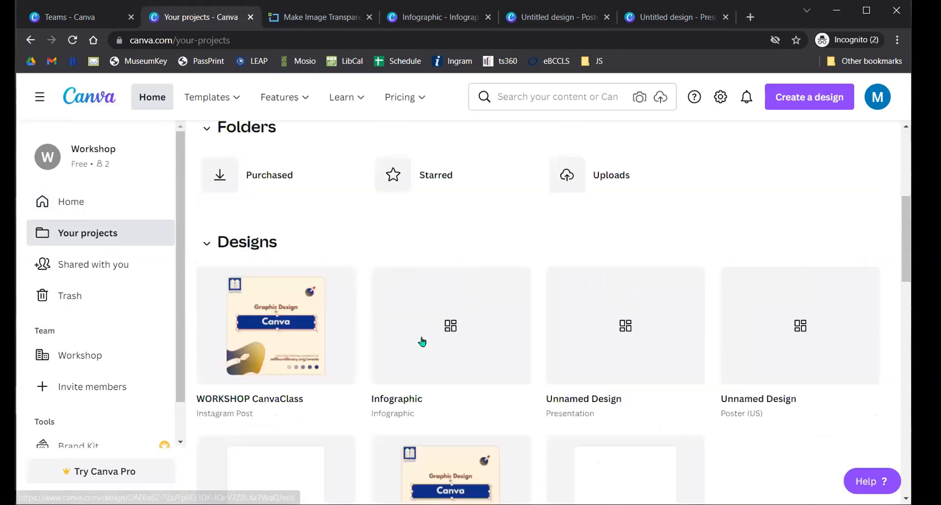
pyautogui.scroll(-11, 532, 251)
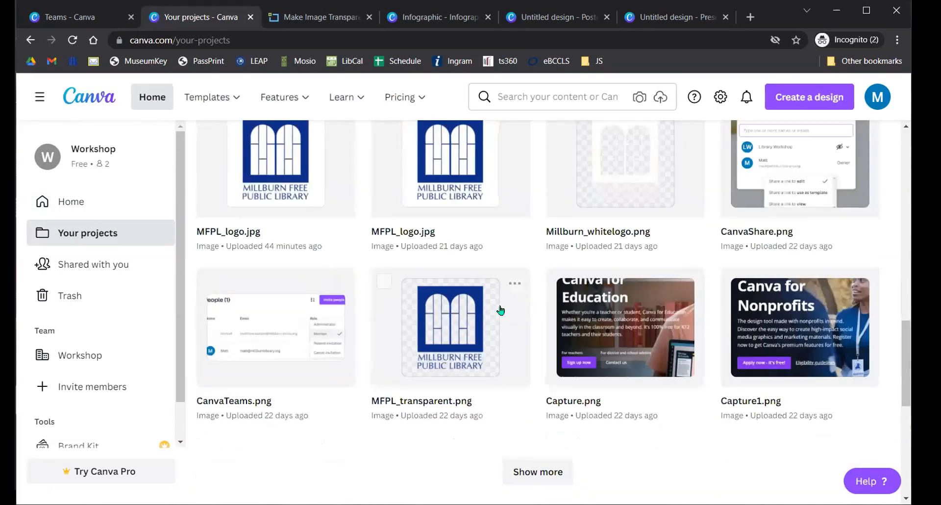
pyautogui.scroll(1, 271, 318)
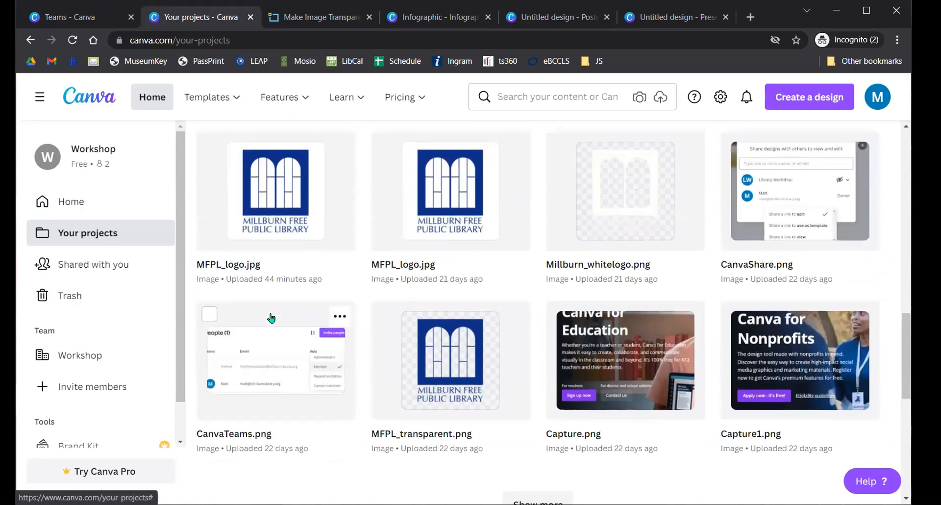
pyautogui.scroll(3, 272, 318)
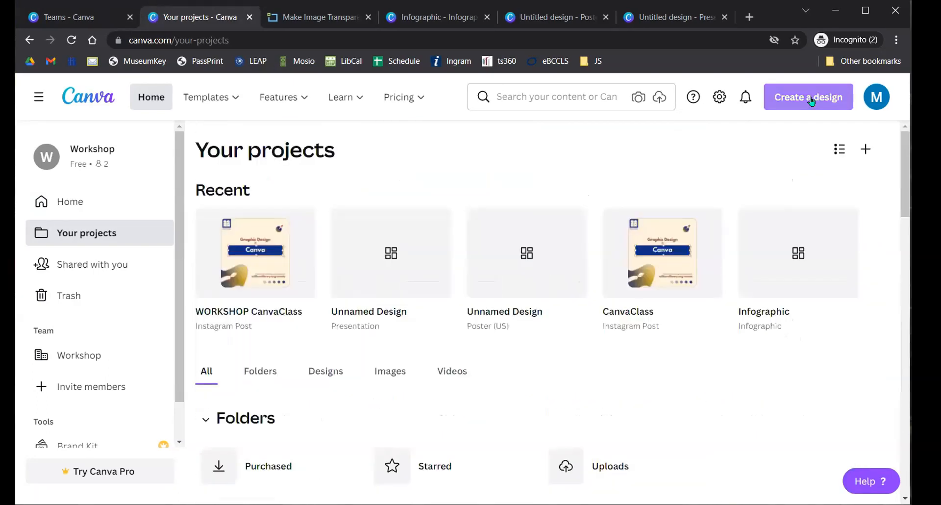
# - Choose Instagram Post from the Create a design list to open a blank post
pyautogui.click(809, 98)
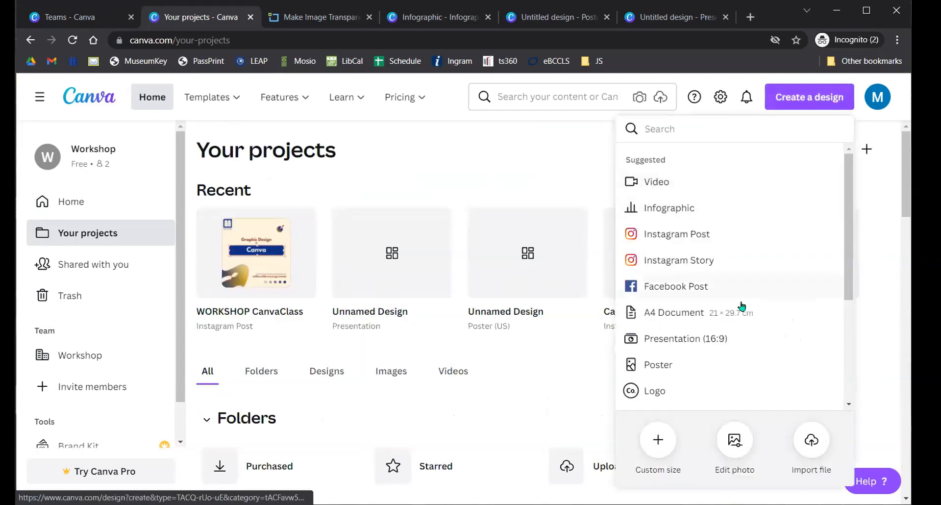
pyautogui.scroll(-3, 745, 285)
pyautogui.scroll(-1, 729, 305)
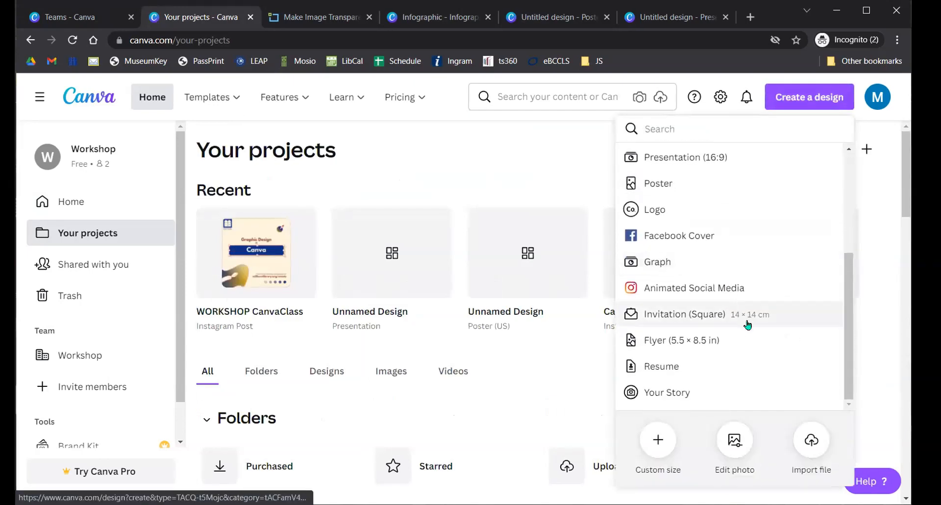
pyautogui.scroll(4, 723, 353)
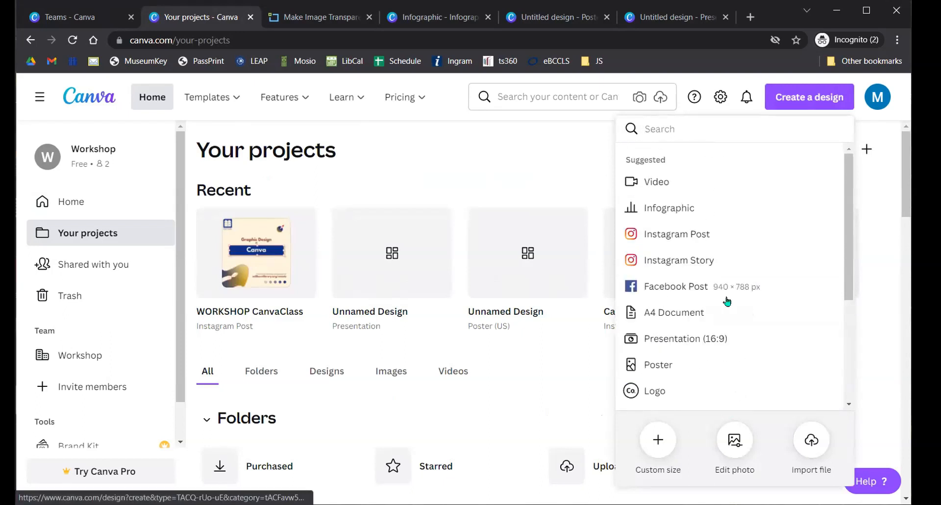
pyautogui.click(691, 239)
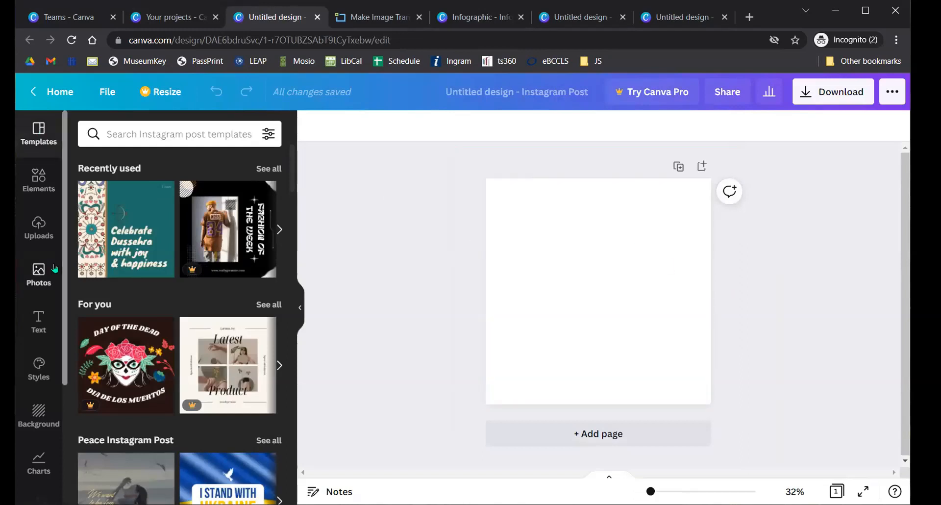
# - Apply the I STAND WITH UKRAINE template to the post and add a blank second page
pyautogui.scroll(-5, 219, 249)
pyautogui.click(219, 249)
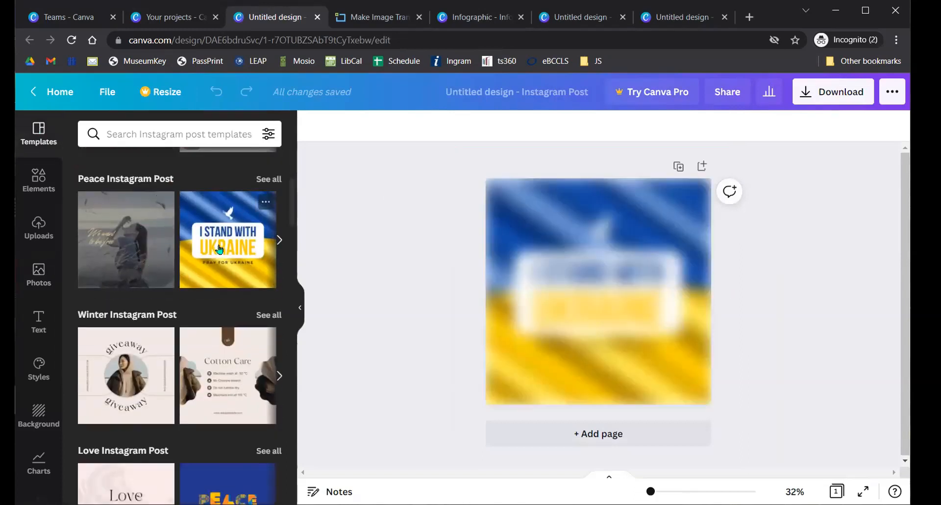
pyautogui.click(704, 168)
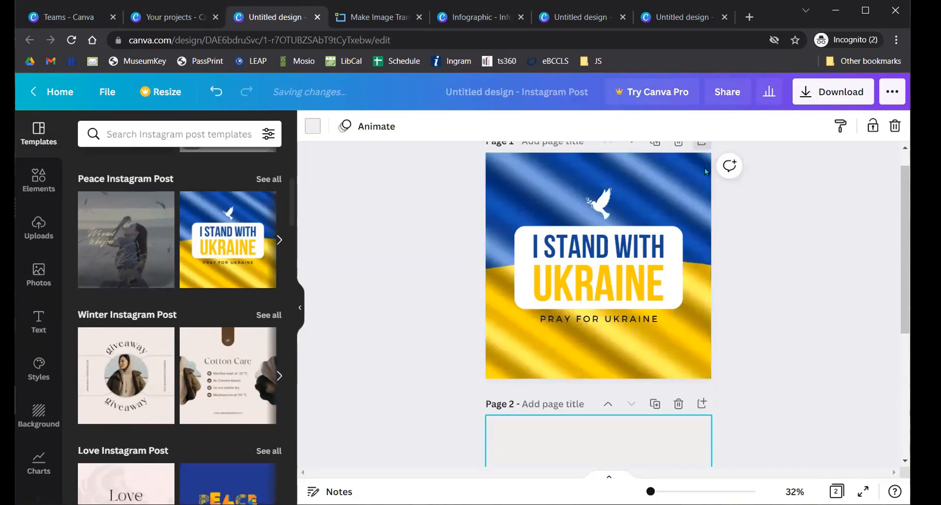
# - Type and then clear a Page 2 title, then return to the Your projects tab
pyautogui.click(562, 169)
pyautogui.write('Pgae2')
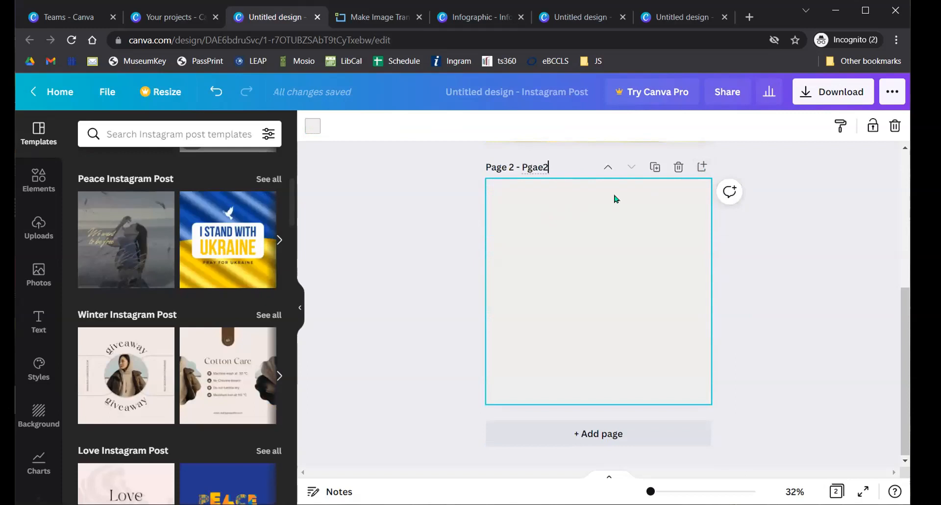
pyautogui.press('BackSpace')
pyautogui.press('BackSpace')
pyautogui.press('BackSpace')
pyautogui.press('BackSpace')
pyautogui.press('BackSpace')
pyautogui.click(792, 240)
pyautogui.scroll(5, 793, 242)
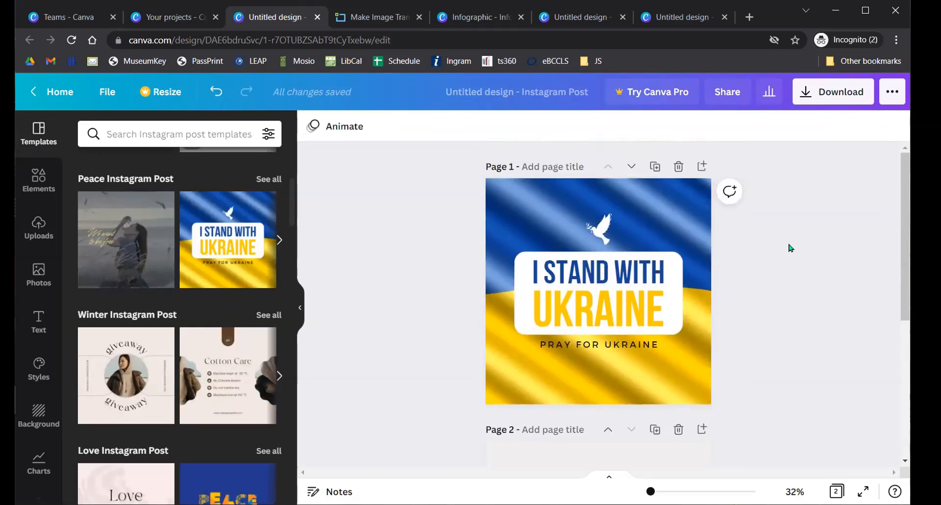
pyautogui.click(164, 11)
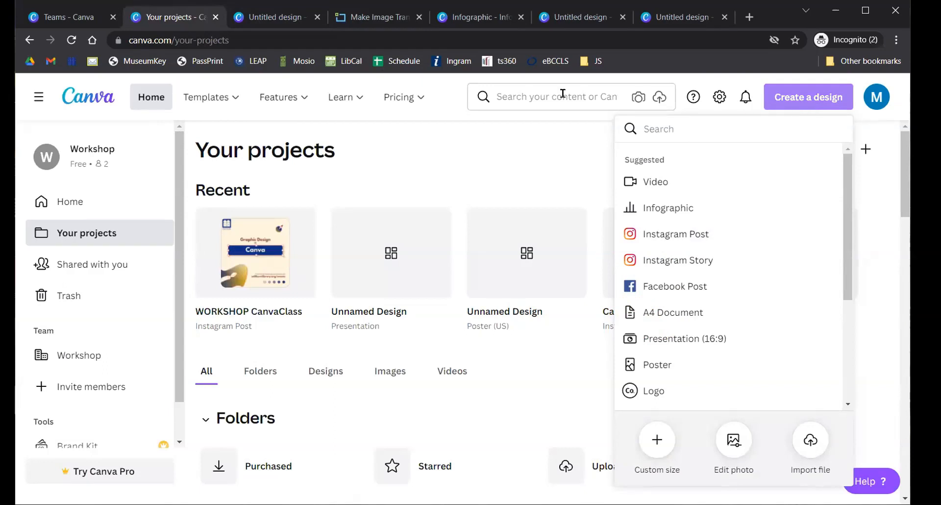
# - Look through the designs under Shared with you on the Workshop team page
pyautogui.click(294, 17)
pyautogui.click(174, 18)
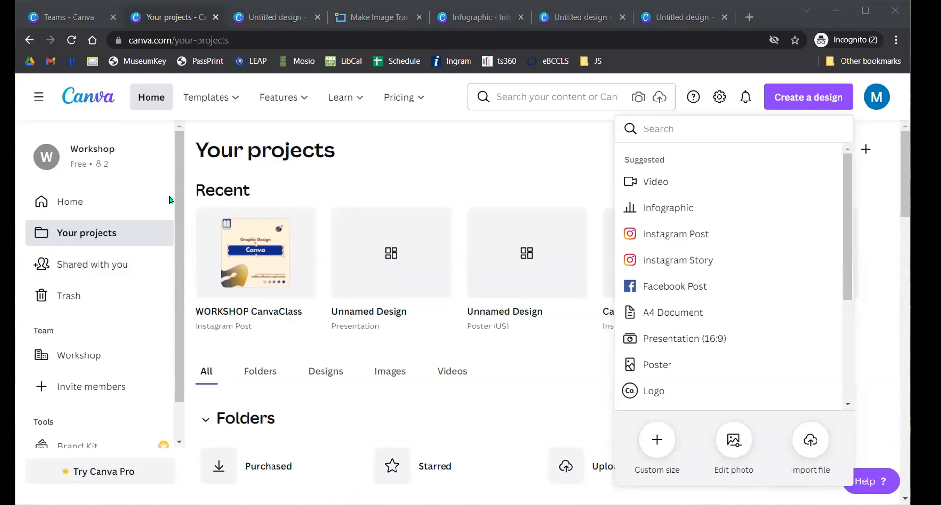
pyautogui.click(69, 17)
pyautogui.scroll(-1, 101, 254)
pyautogui.scroll(-1, 98, 226)
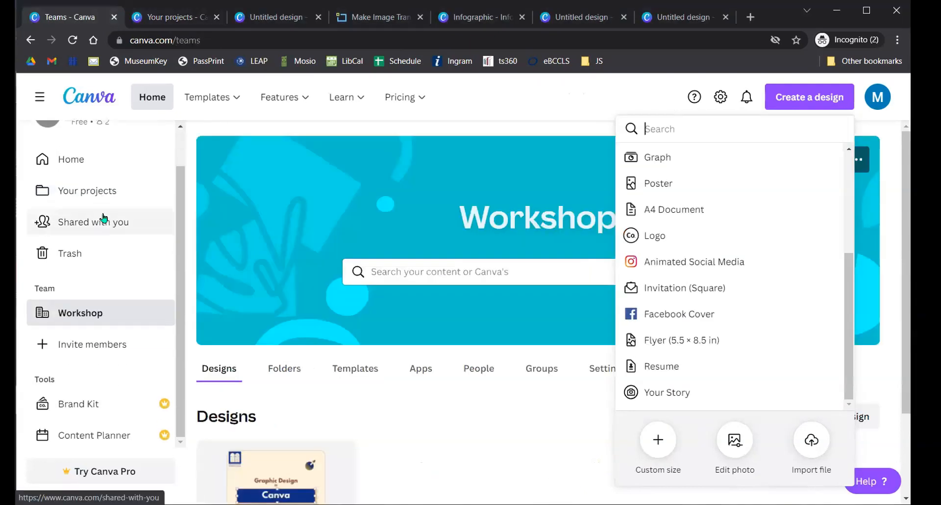
pyautogui.click(94, 224)
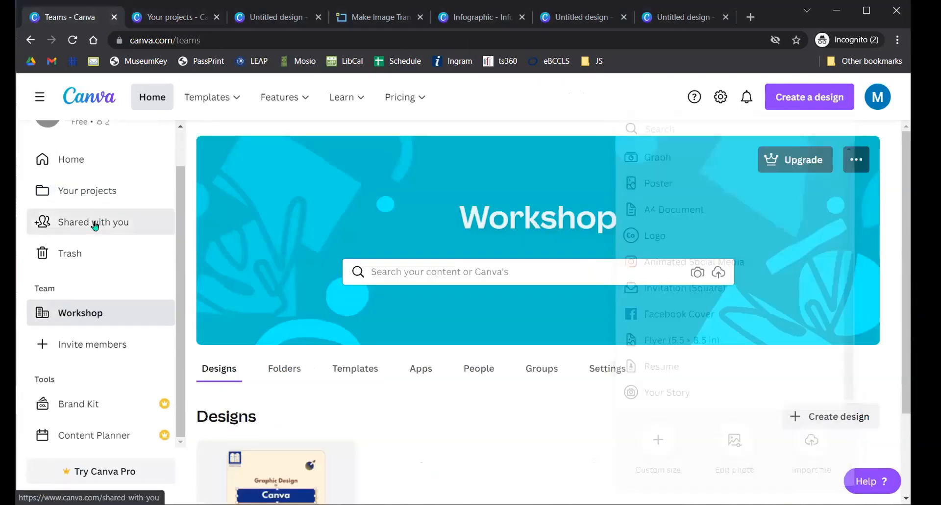
# - Return to Your projects and scroll down to the saved Designs, including CanvaClass
pyautogui.scroll(-1, 431, 273)
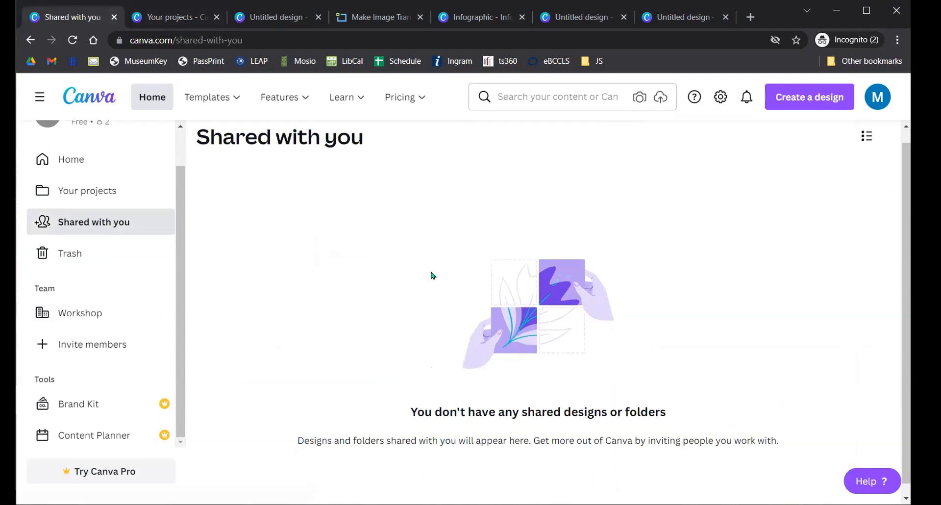
pyautogui.click(73, 190)
pyautogui.scroll(-8, 285, 279)
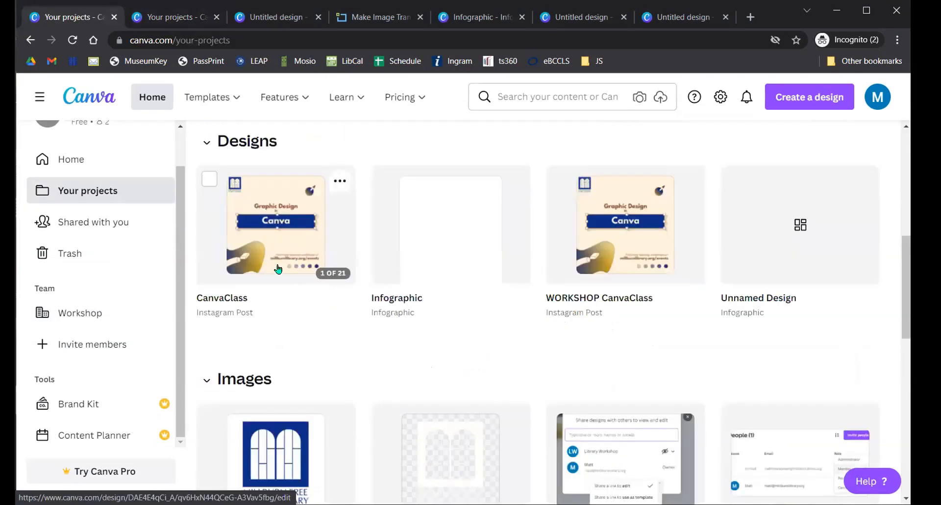
# - Open the CanvaClass design, scroll to Page 10 'Locking Elements' and zoom in
pyautogui.click(258, 226)
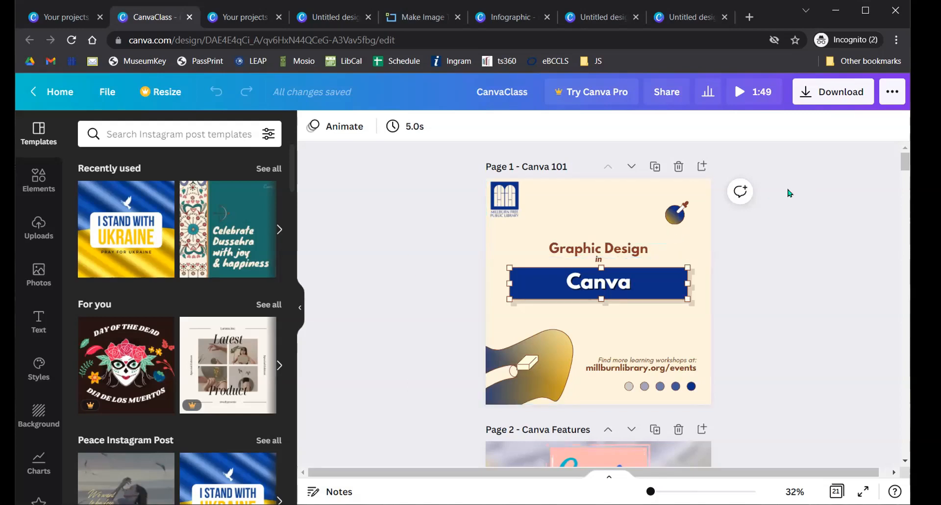
pyautogui.scroll(-15, 744, 233)
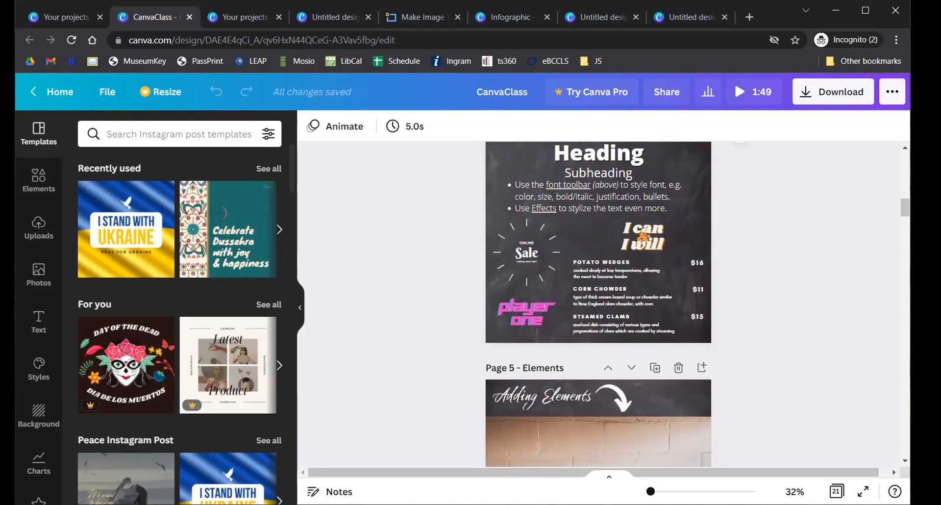
pyautogui.scroll(-20, 729, 251)
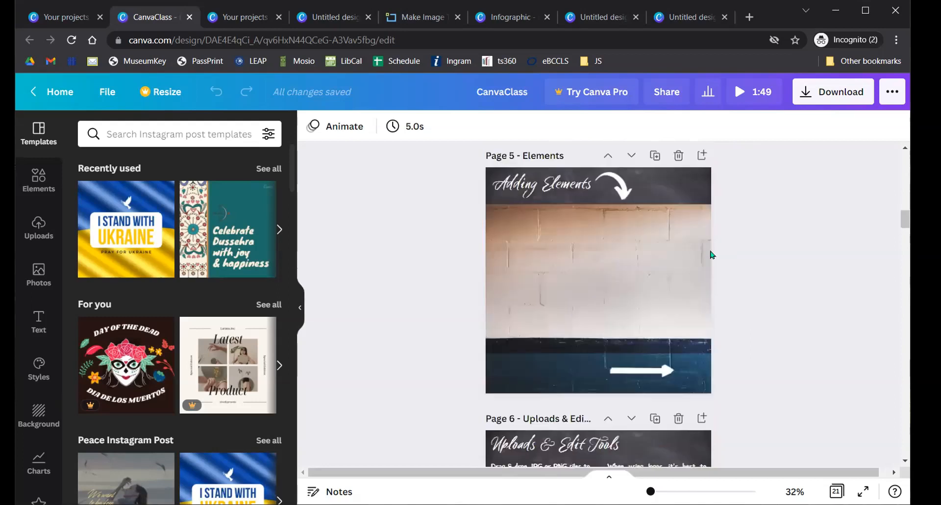
pyautogui.scroll(-7, 711, 265)
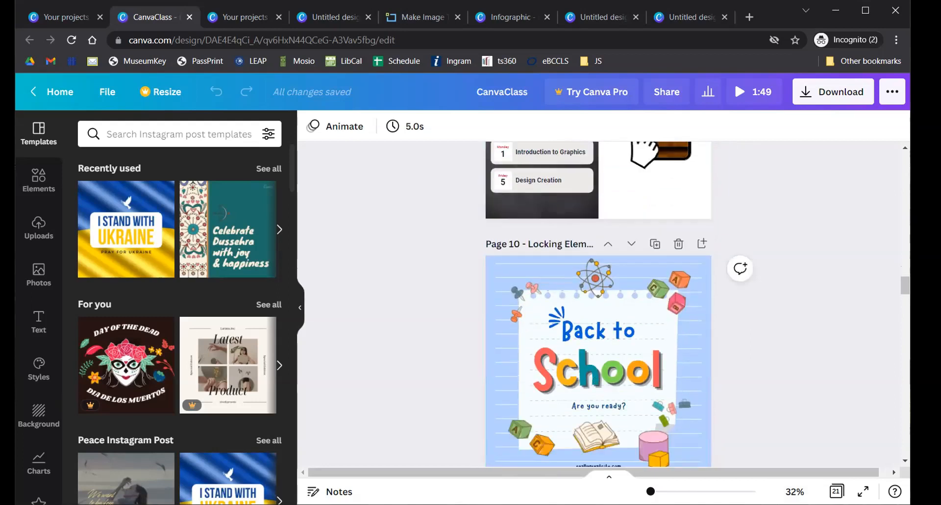
pyautogui.moveTo(650, 491); pyautogui.dragTo(652, 491)
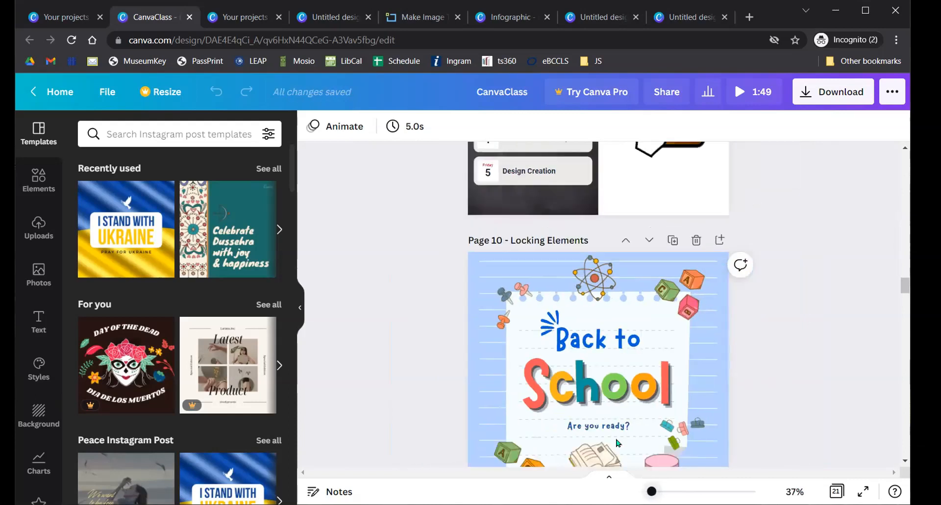
# - Group the phone, Wi-Fi signal, hand and Order Now button, then nudge the group
pyautogui.click(426, 382)
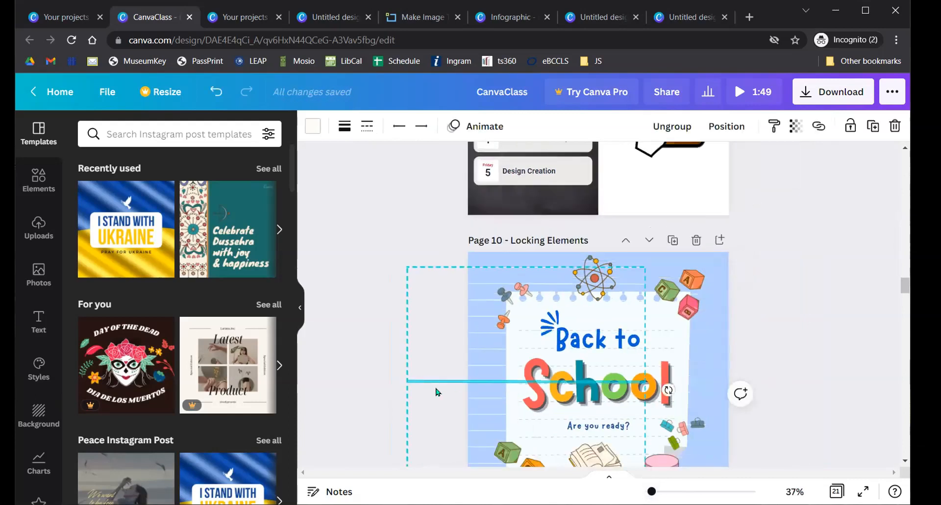
pyautogui.hotkey('ctrl', 'z')
pyautogui.scroll(5, 455, 392)
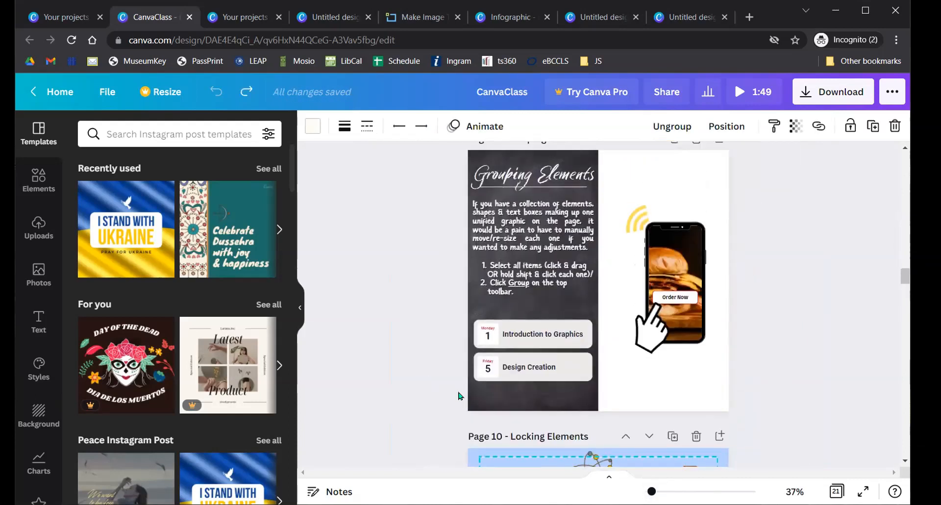
pyautogui.moveTo(628, 186); pyautogui.dragTo(678, 326)
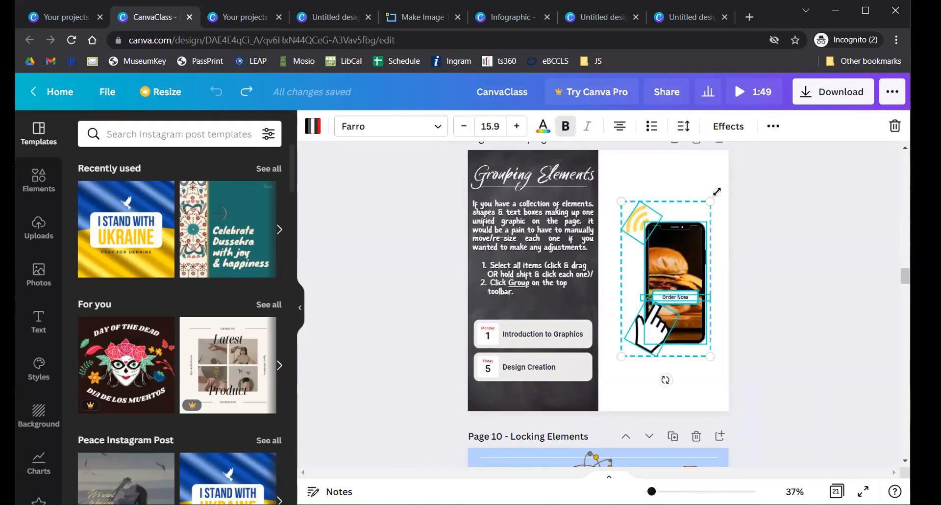
pyautogui.click(772, 126)
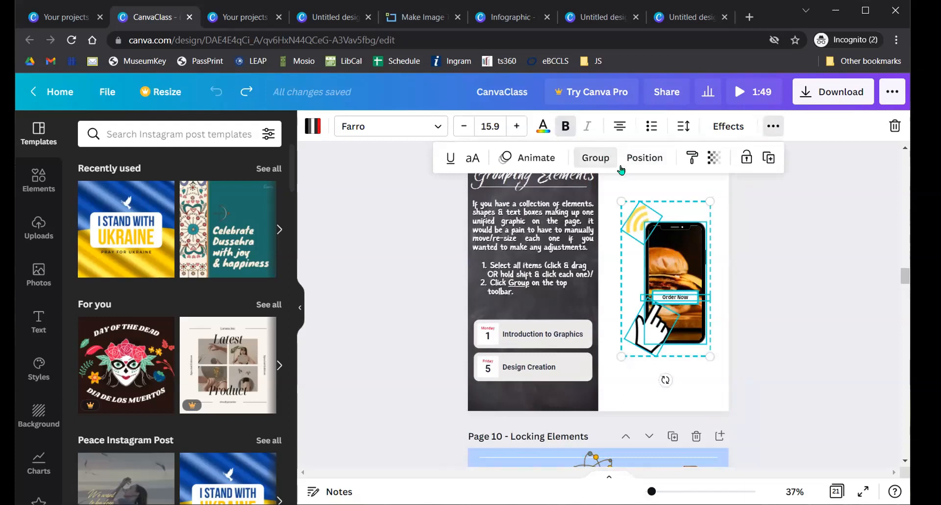
pyautogui.click(600, 157)
pyautogui.moveTo(675, 275); pyautogui.dragTo(672, 290)
pyautogui.scroll(-5, 764, 275)
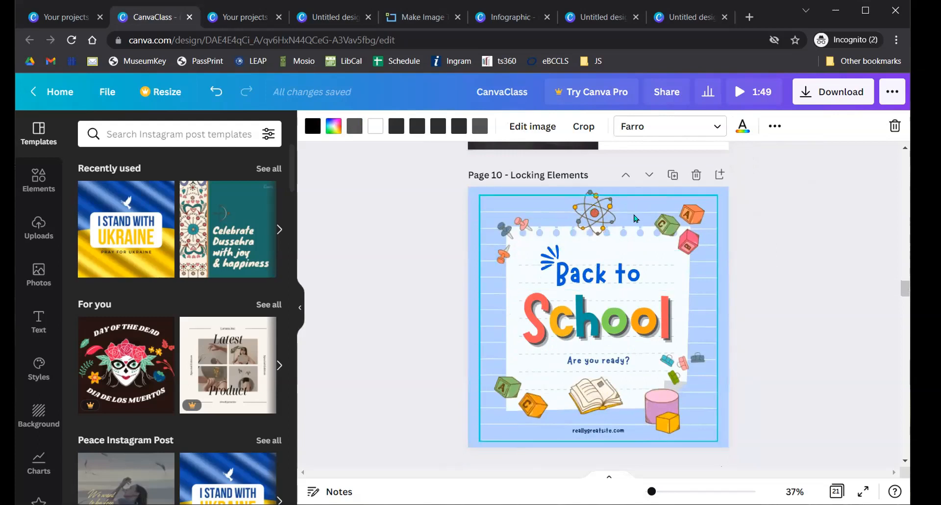
pyautogui.click(367, 262)
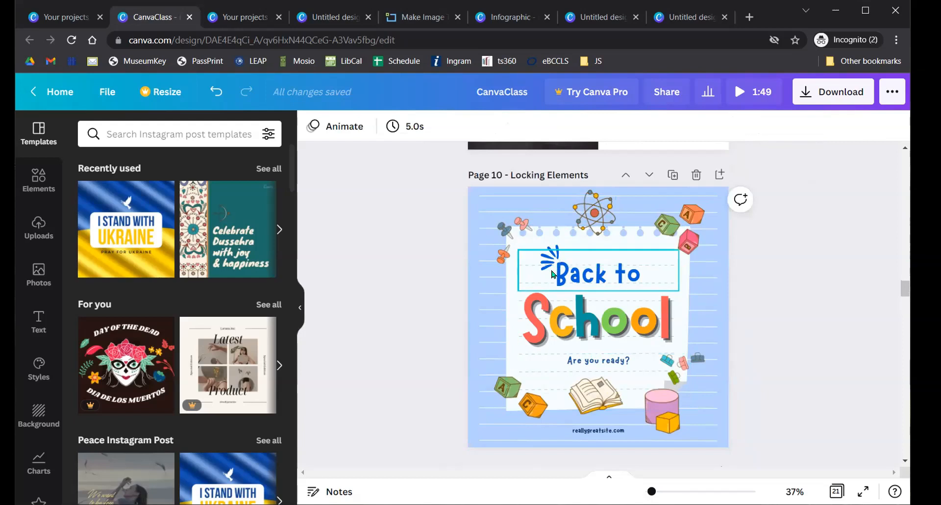
pyautogui.click(641, 319)
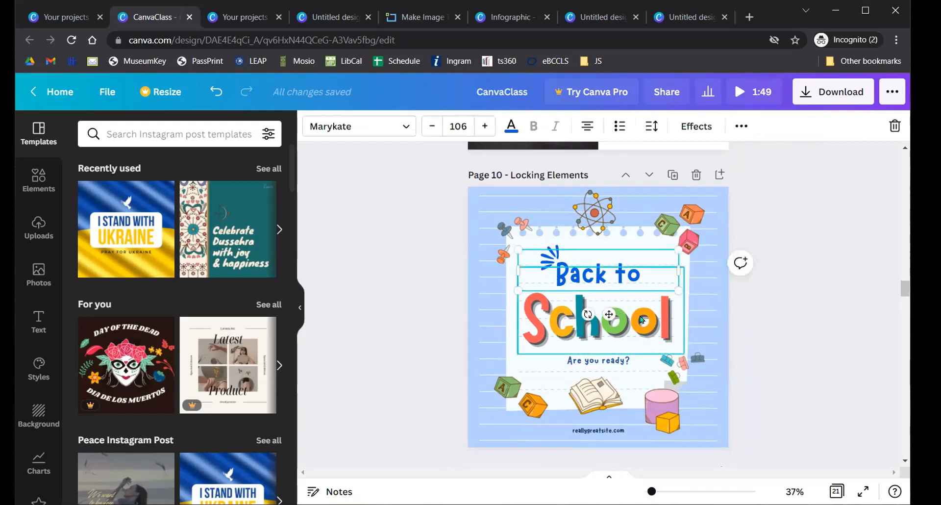
pyautogui.click(761, 277)
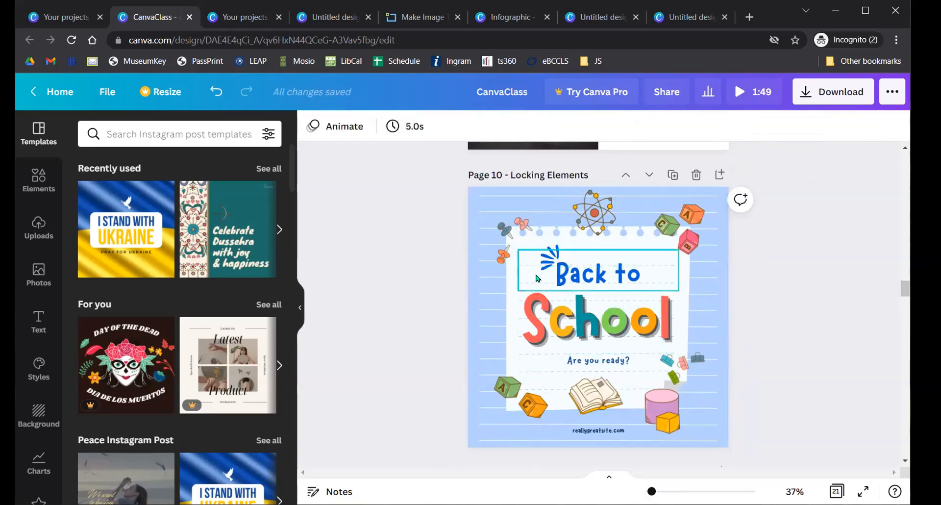
pyautogui.moveTo(518, 262); pyautogui.dragTo(634, 335)
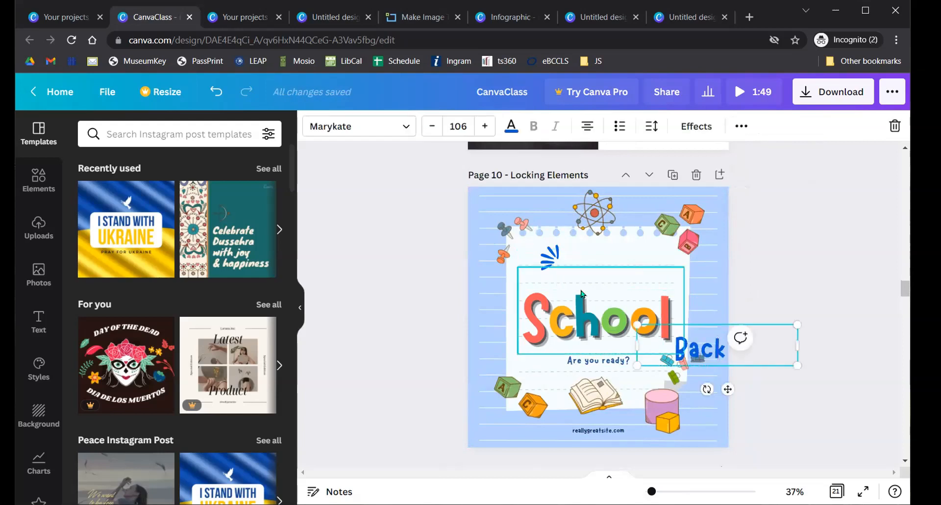
pyautogui.hotkey('ctrl', 'z')
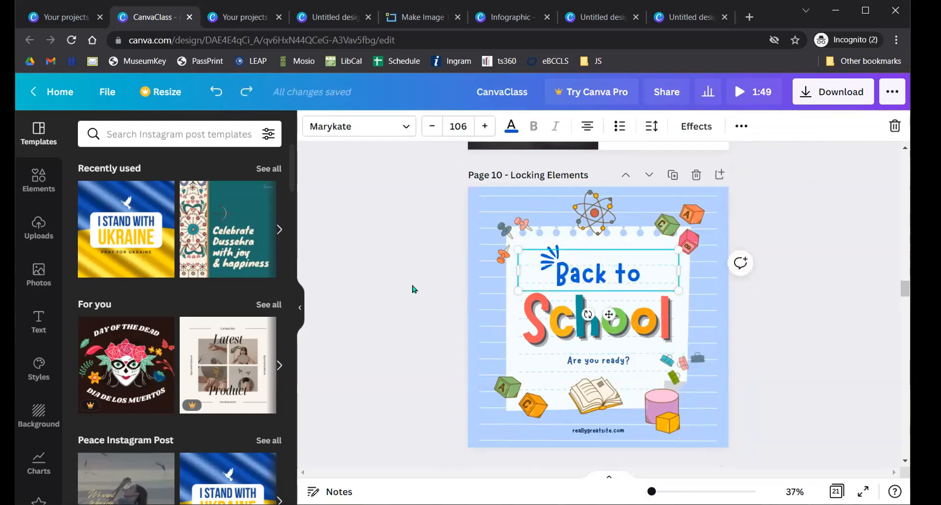
pyautogui.moveTo(614, 323); pyautogui.dragTo(623, 357)
pyautogui.hotkey('ctrl', 'z')
pyautogui.click(774, 260)
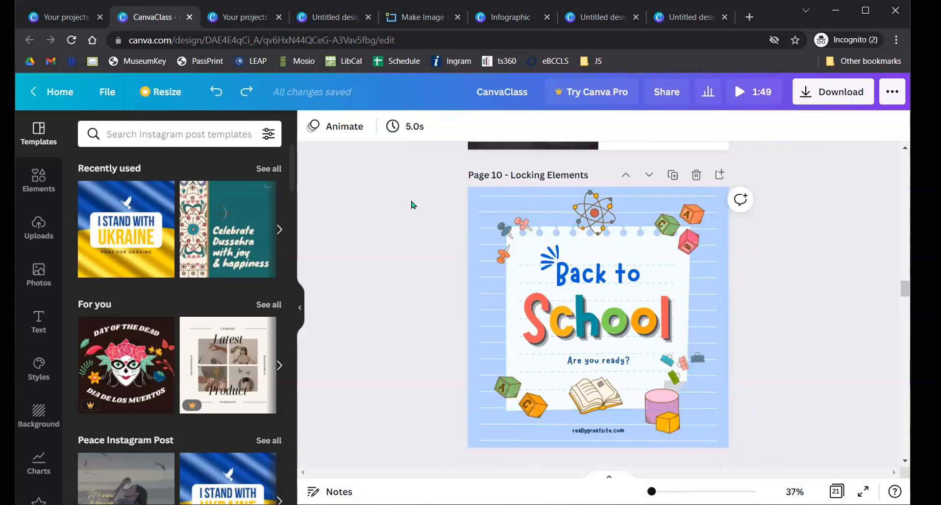
pyautogui.moveTo(411, 201); pyautogui.dragTo(788, 447)
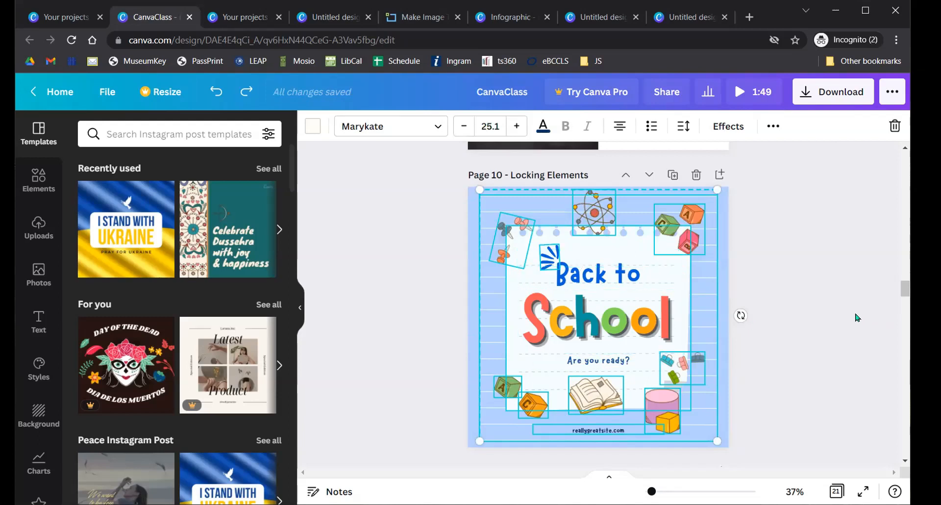
pyautogui.moveTo(701, 282); pyautogui.dragTo(738, 285)
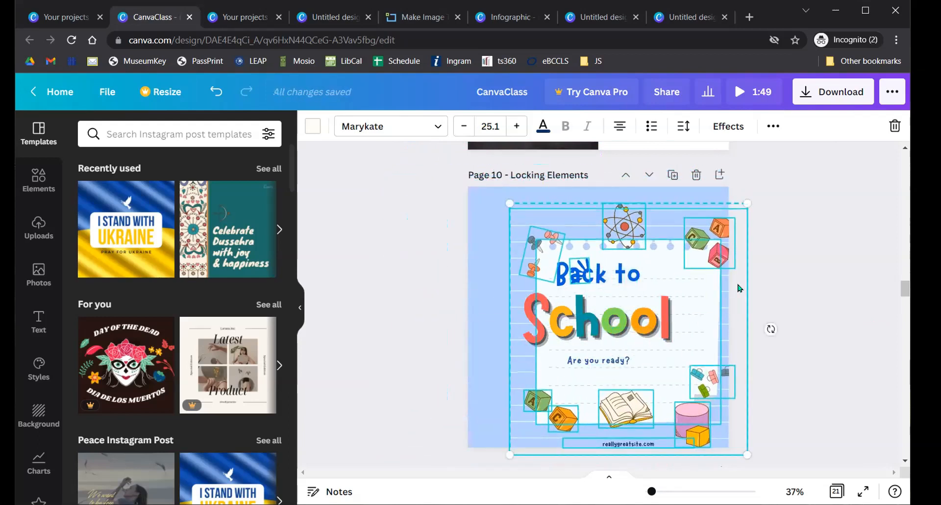
pyautogui.hotkey('ctrl', 'z')
pyautogui.click(773, 126)
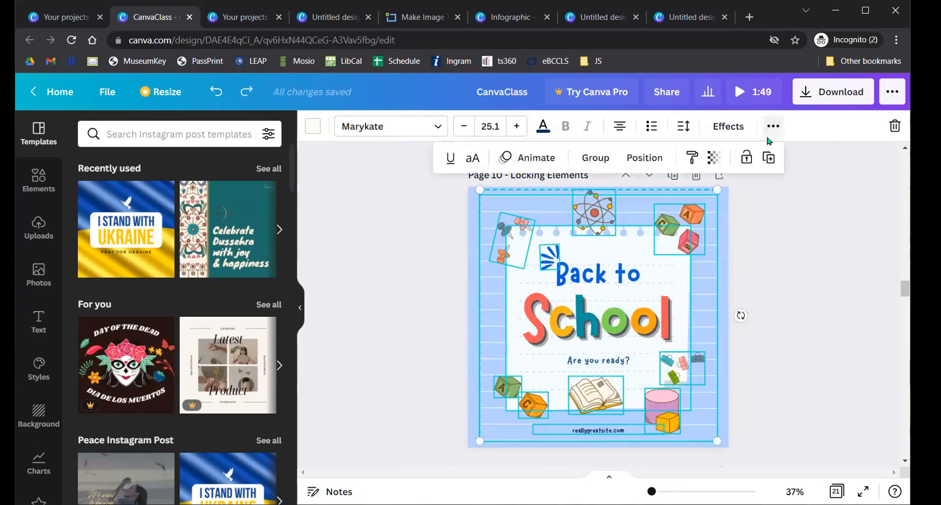
pyautogui.click(746, 156)
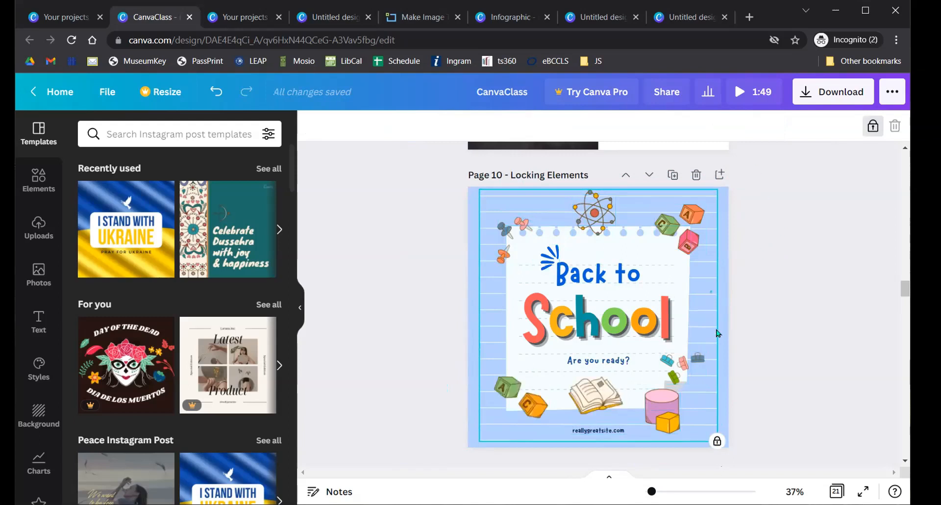
pyautogui.click(504, 217)
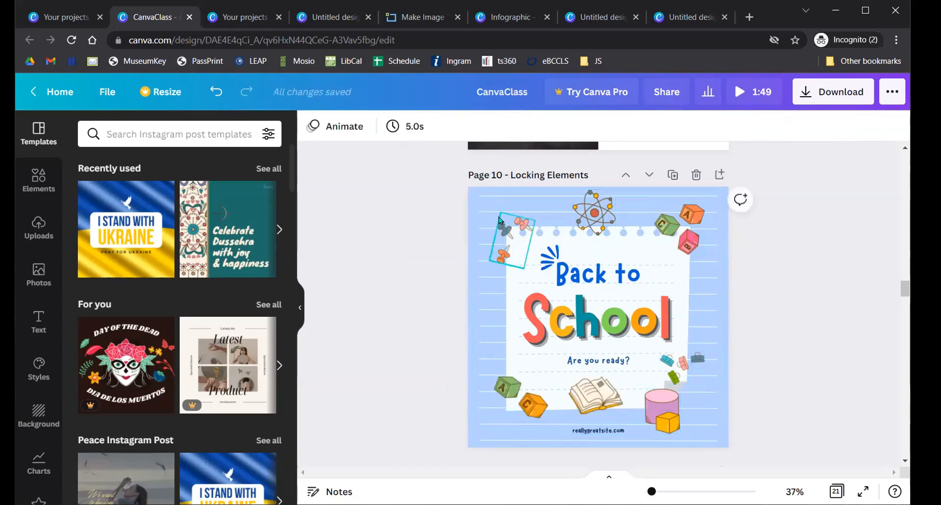
pyautogui.moveTo(421, 282); pyautogui.dragTo(619, 324)
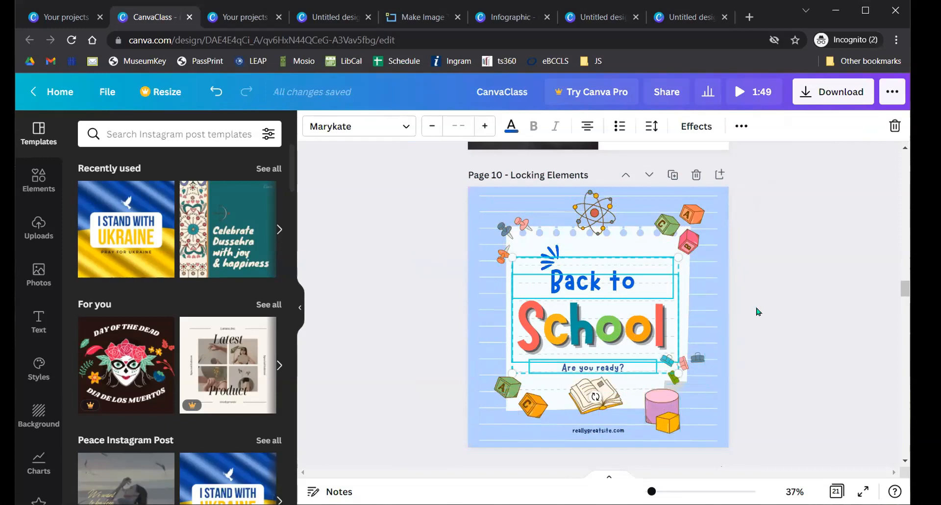
pyautogui.hotkey('ctrl', 'z')
pyautogui.click(804, 278)
pyautogui.click(659, 211)
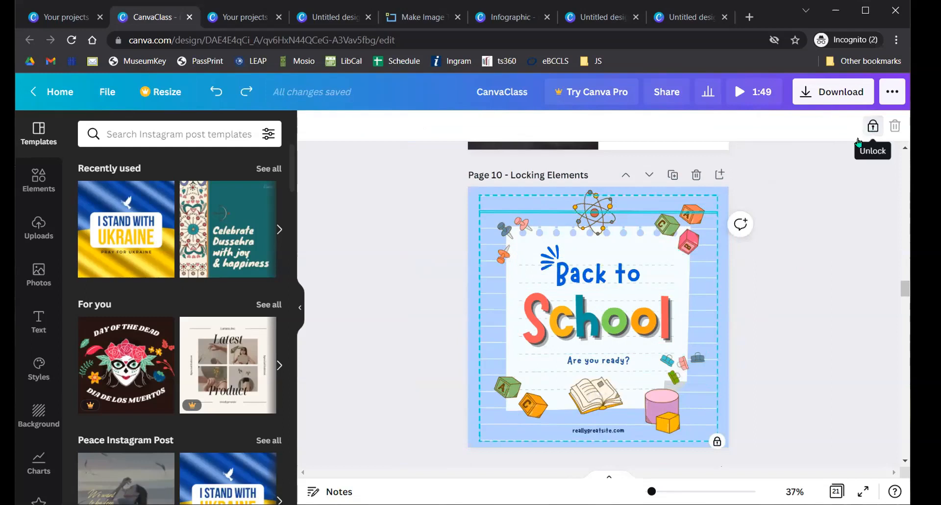
pyautogui.click(829, 253)
pyautogui.click(495, 205)
pyautogui.click(872, 126)
pyautogui.click(877, 171)
pyautogui.moveTo(426, 218); pyautogui.dragTo(722, 383)
pyautogui.moveTo(680, 304)
pyautogui.mouseDown()
pyautogui.moveTo(617, 407)
pyautogui.moveTo(698, 303)
pyautogui.moveTo(695, 310)
pyautogui.mouseUp()
pyautogui.click(400, 289)
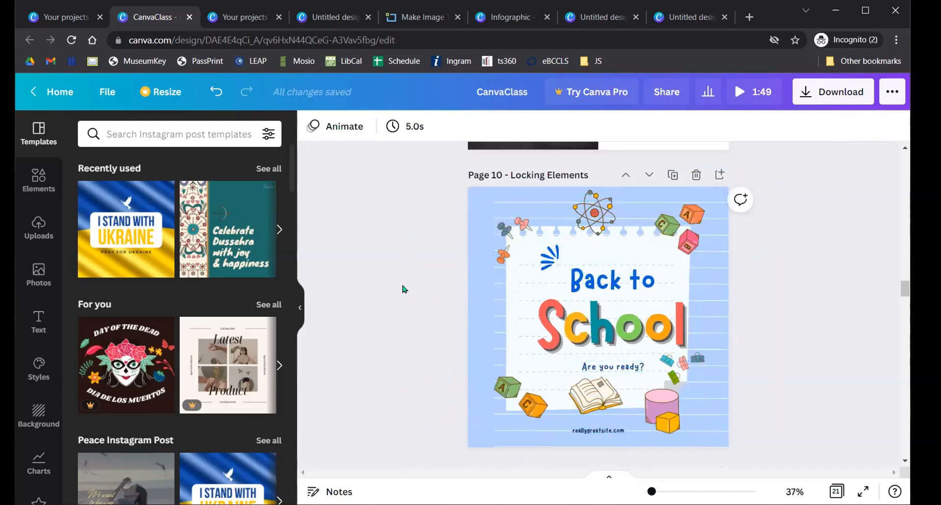
pyautogui.hotkey('ctrl', 'z')
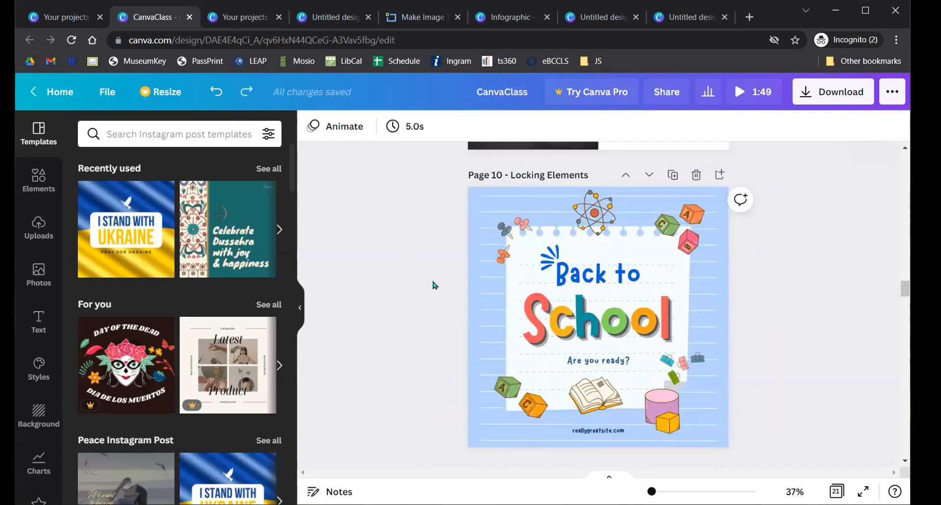
pyautogui.click(607, 322)
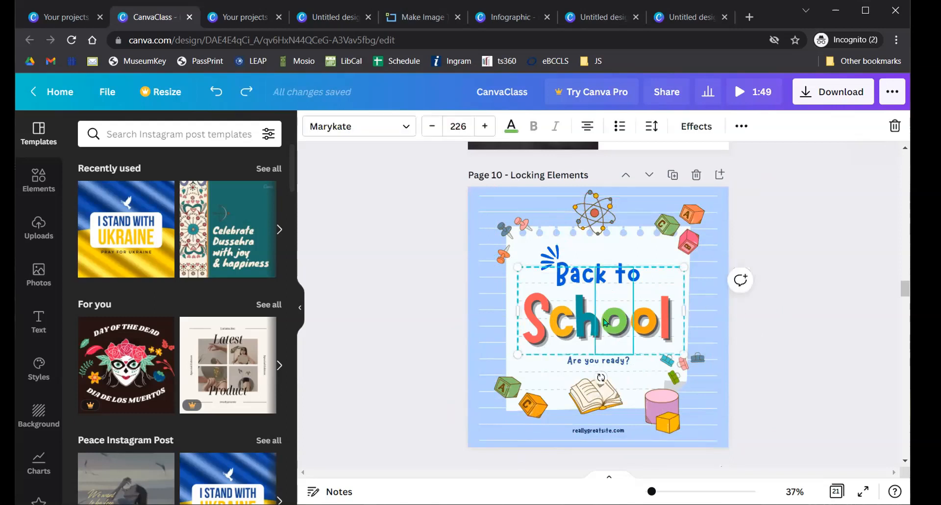
pyautogui.click(560, 320)
pyautogui.click(538, 323)
pyautogui.click(588, 325)
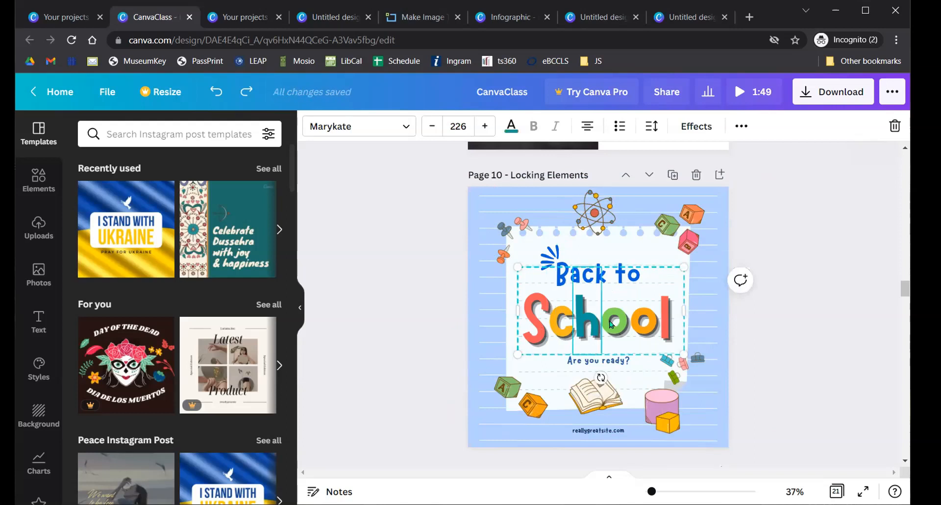
pyautogui.click(664, 318)
pyautogui.doubleClick(664, 319)
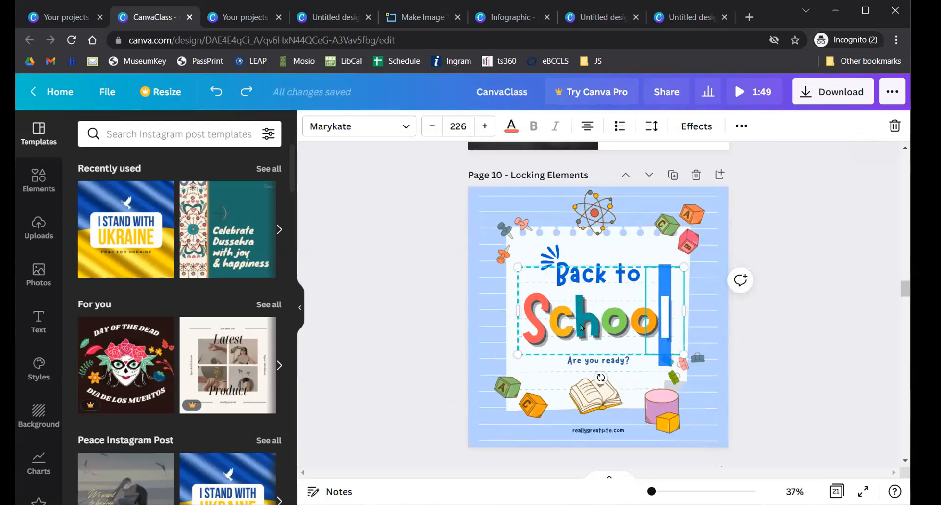
pyautogui.click(580, 323)
pyautogui.click(741, 126)
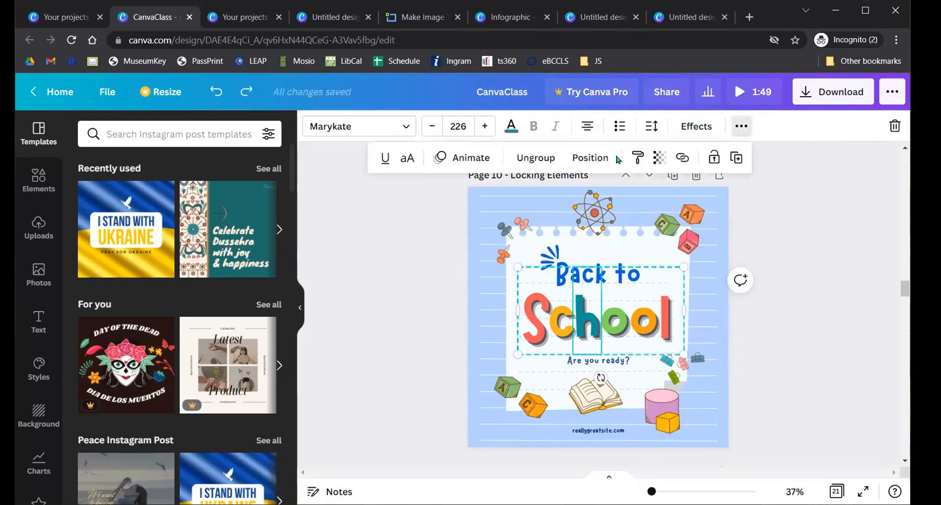
pyautogui.click(529, 158)
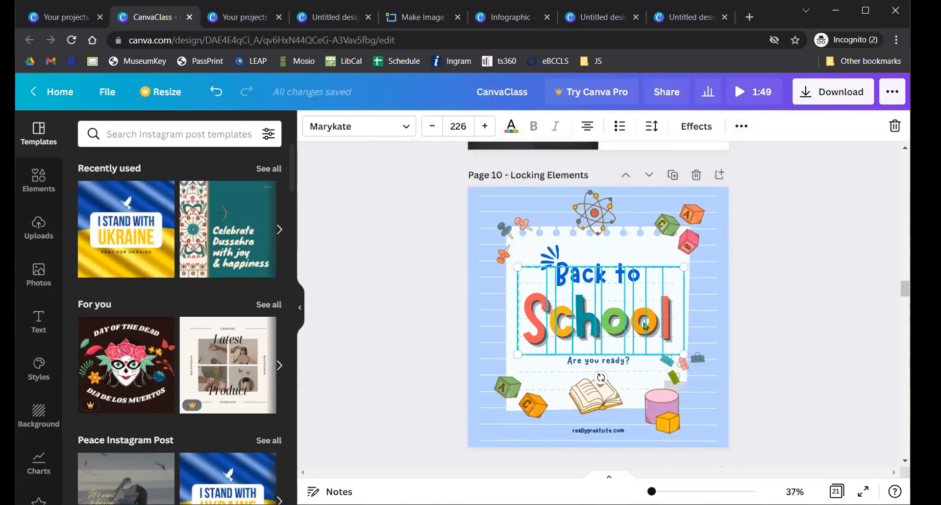
pyautogui.click(814, 323)
pyautogui.click(545, 323)
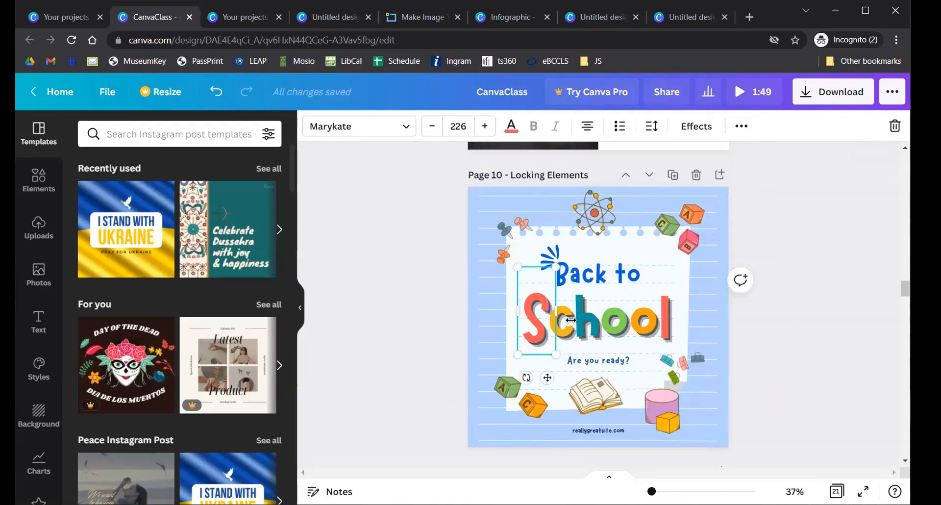
pyautogui.click(589, 329)
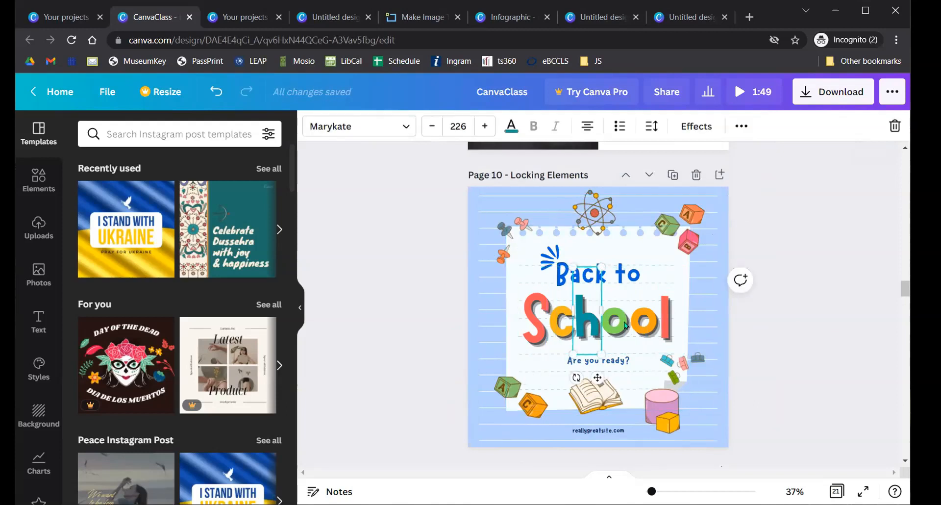
pyautogui.click(665, 320)
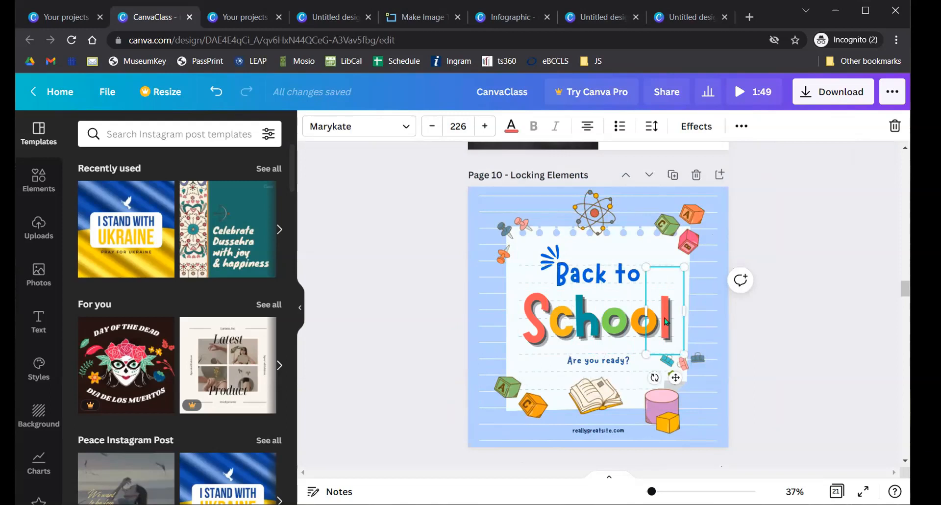
pyautogui.click(760, 337)
pyautogui.hotkey('ctrl', 'z')
pyautogui.click(608, 320)
pyautogui.moveTo(590, 318); pyautogui.dragTo(563, 307)
pyautogui.moveTo(654, 252); pyautogui.dragTo(682, 240)
pyautogui.hotkey('ctrl', 'z')
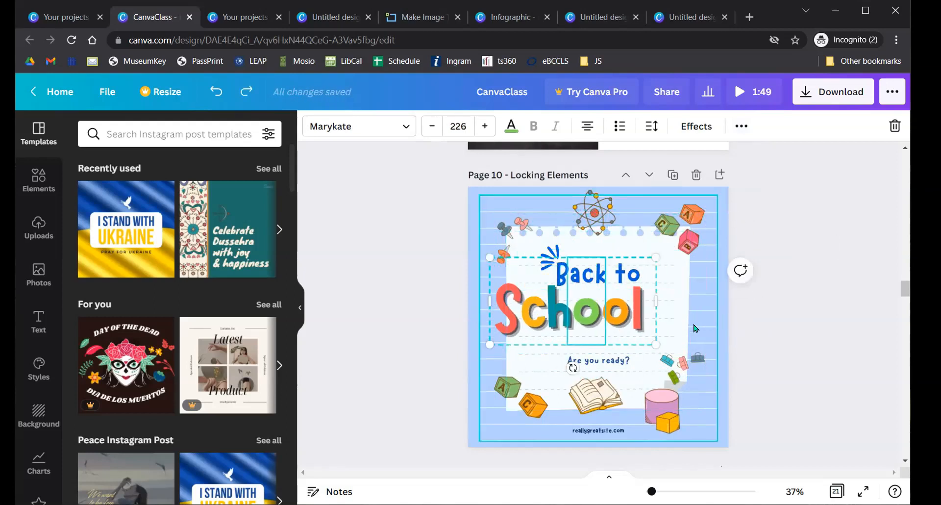
pyautogui.hotkey('ctrl', 'z')
pyautogui.scroll(10, 681, 336)
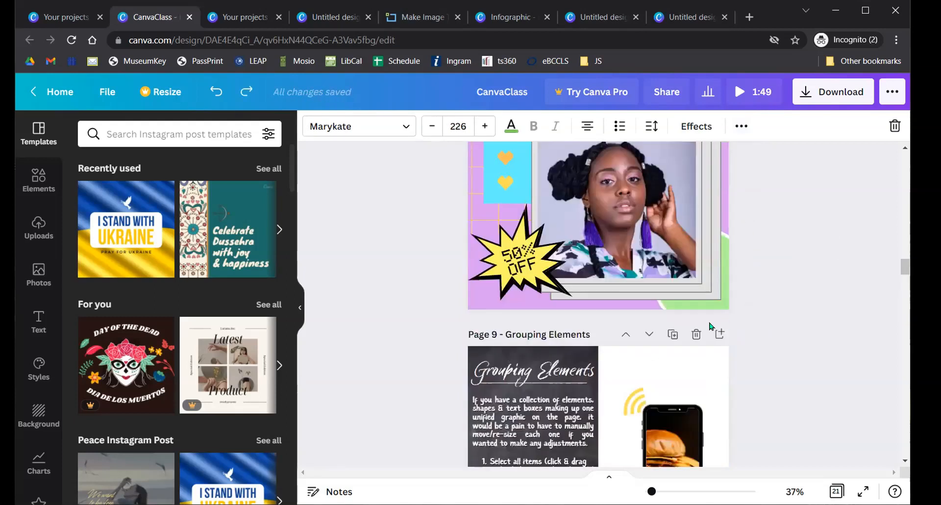
pyautogui.scroll(15, 689, 338)
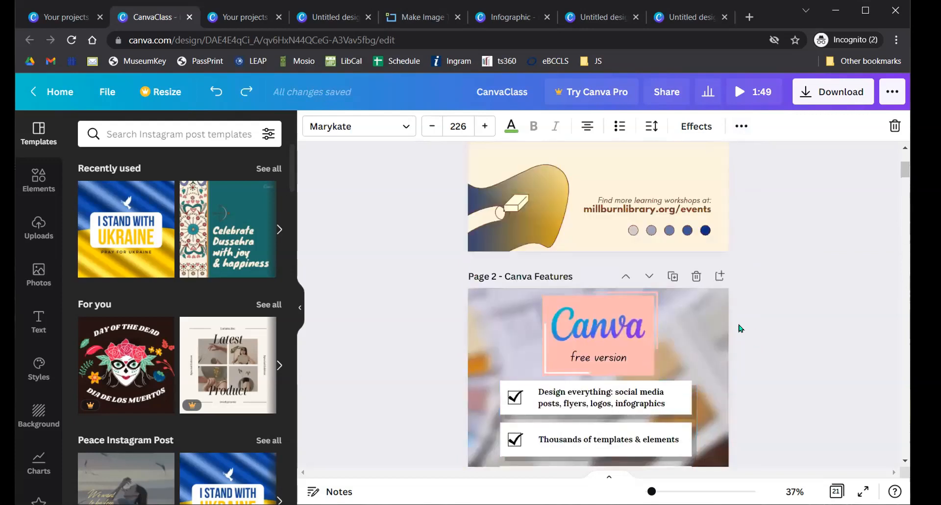
pyautogui.scroll(-5, 741, 314)
pyautogui.scroll(-5, 735, 295)
pyautogui.scroll(1, 735, 294)
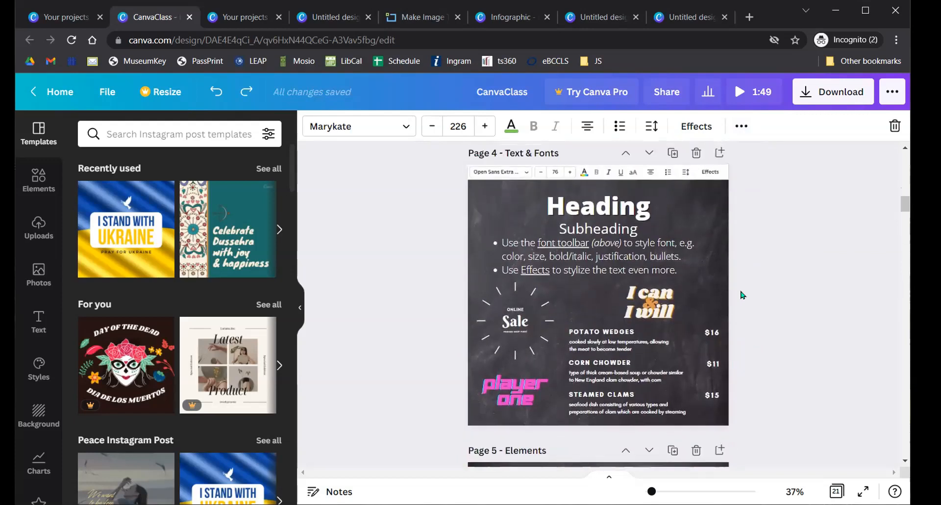
pyautogui.click(38, 321)
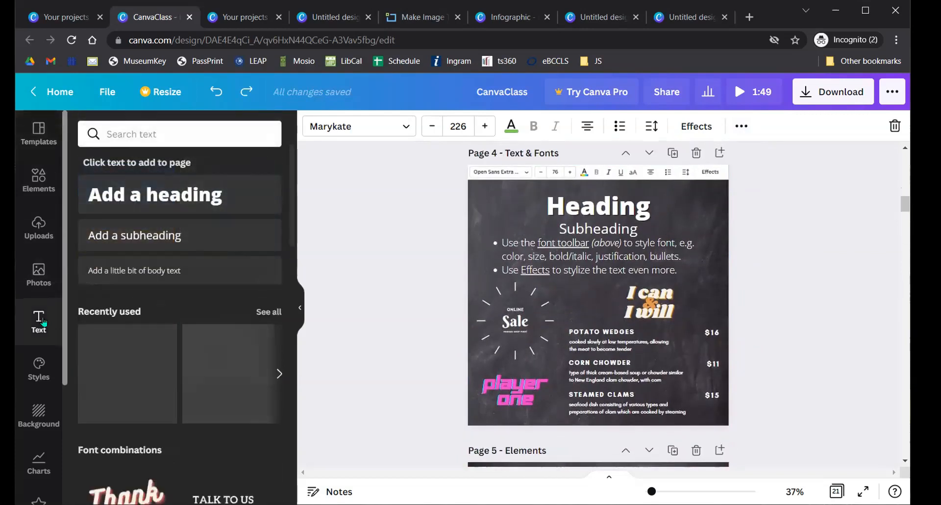
pyautogui.scroll(-5, 217, 277)
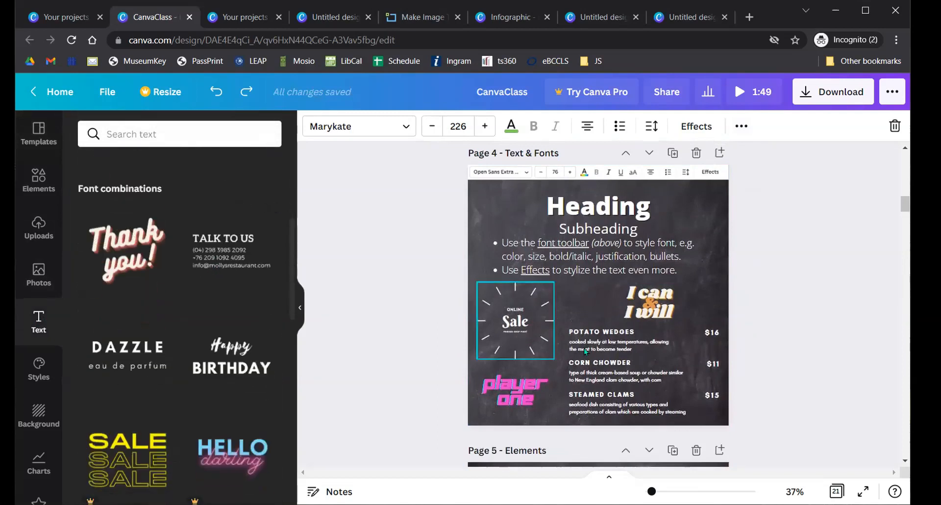
pyautogui.click(628, 344)
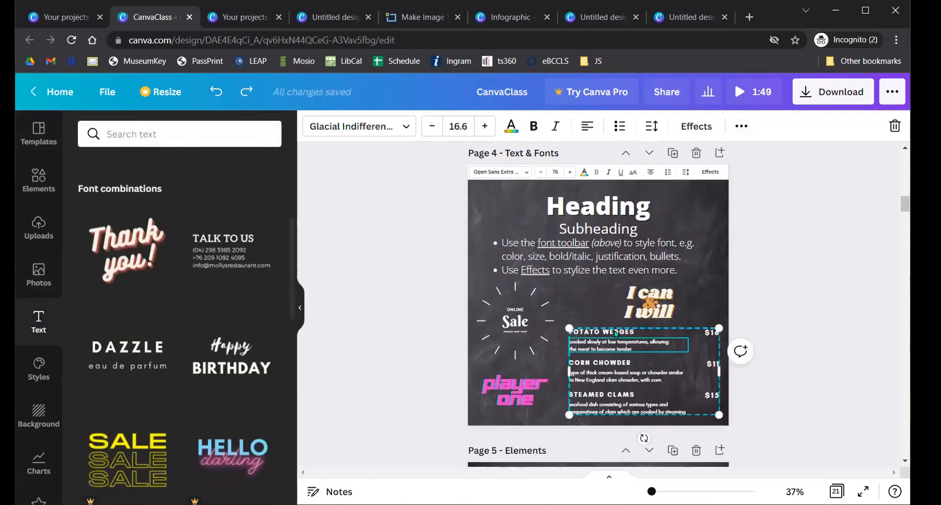
pyautogui.click(614, 332)
pyautogui.click(630, 339)
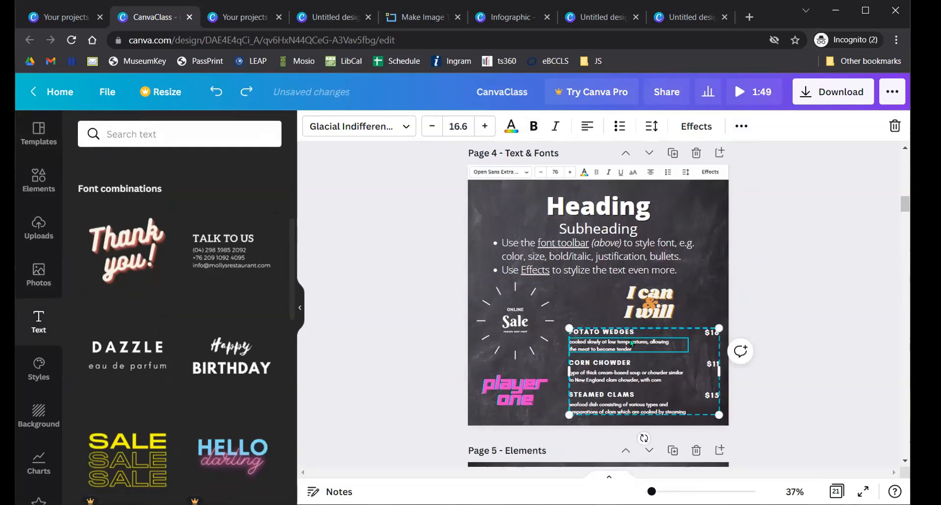
pyautogui.click(704, 331)
pyautogui.click(786, 314)
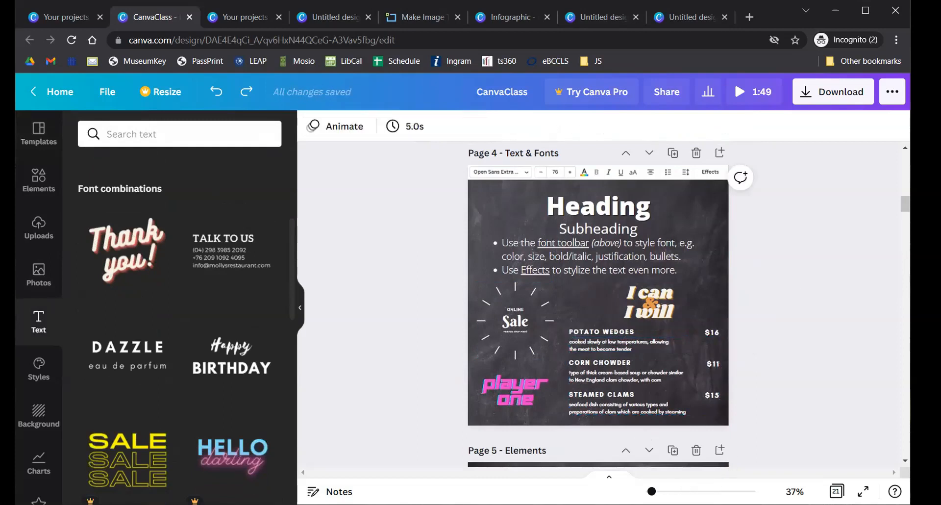
pyautogui.moveTo(652, 491); pyautogui.dragTo(711, 472)
pyautogui.click(646, 393)
pyautogui.scroll(-4, 591, 237)
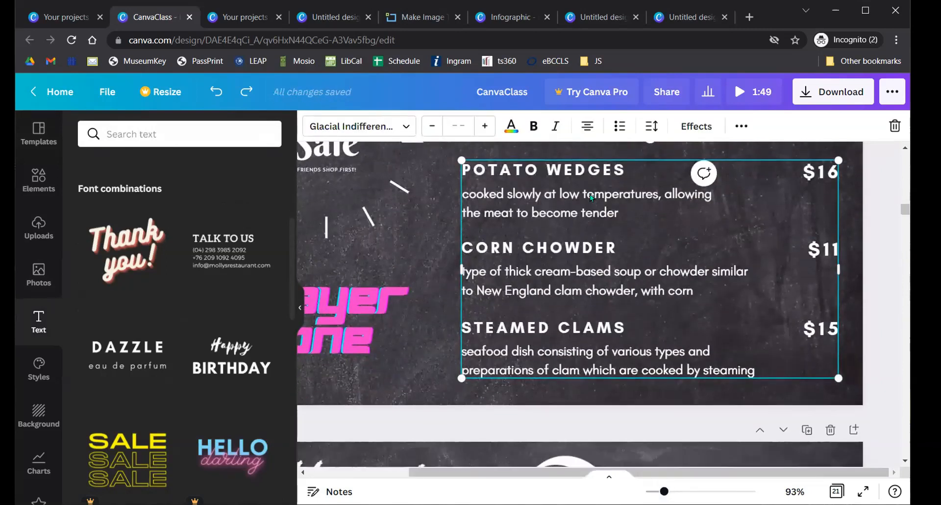
pyautogui.click(739, 124)
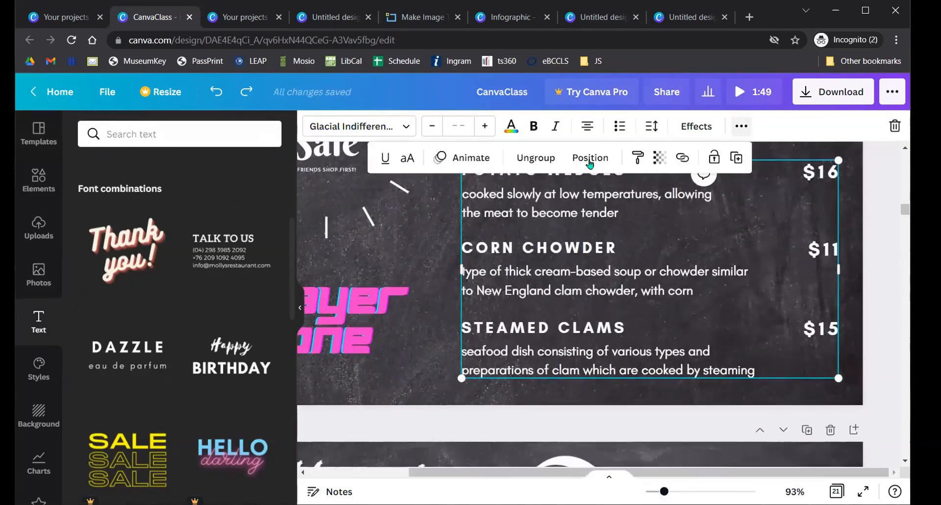
pyautogui.click(530, 159)
pyautogui.click(563, 250)
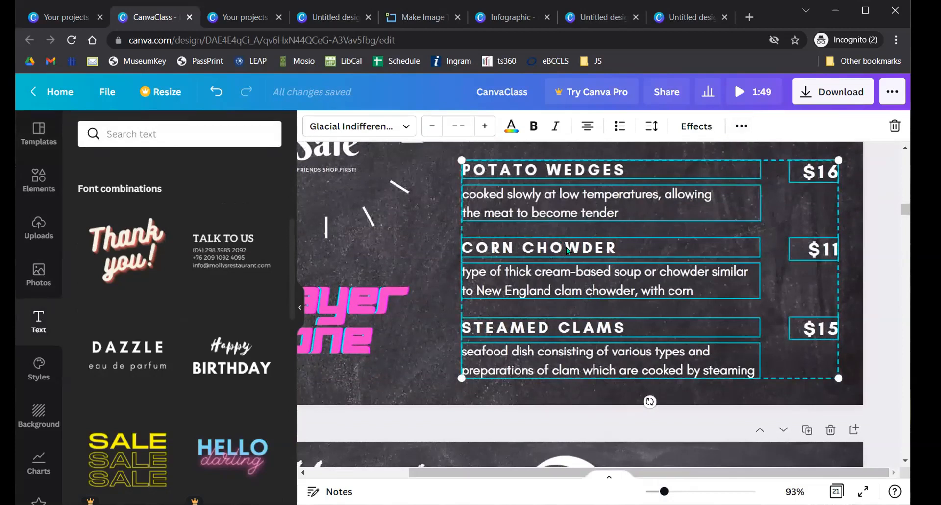
pyautogui.click(425, 225)
pyautogui.moveTo(533, 208); pyautogui.dragTo(506, 217)
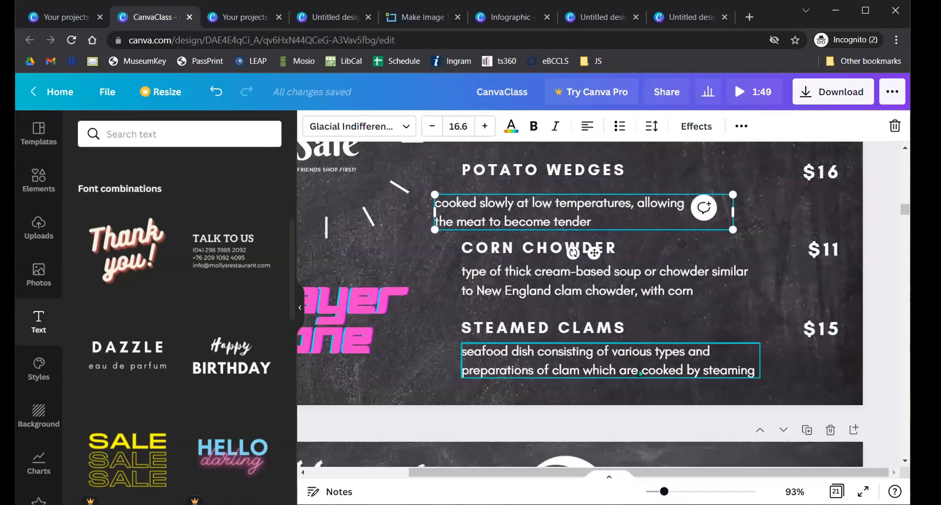
pyautogui.moveTo(815, 254); pyautogui.dragTo(732, 301)
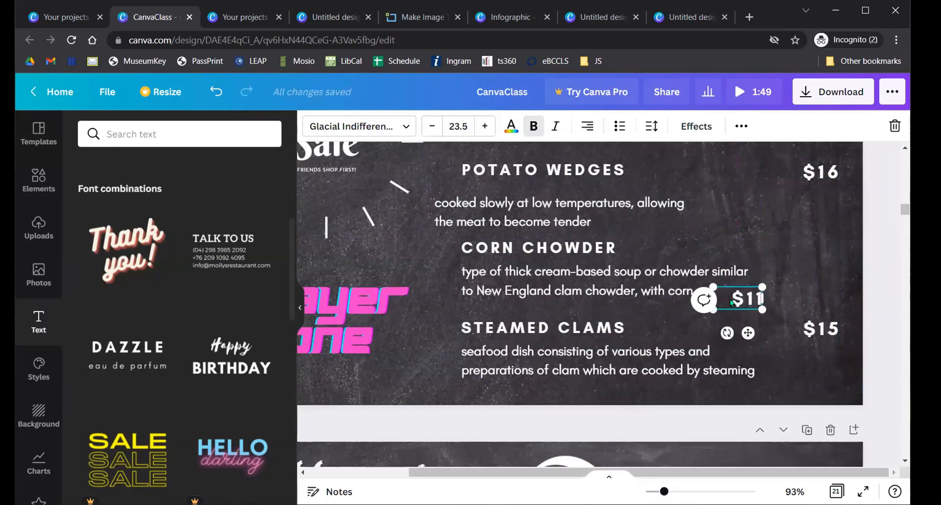
pyautogui.hotkey('ctrl', 'z')
pyautogui.hotkey('ctrl', 'z')
pyautogui.hotkey('ctrl', 'z')
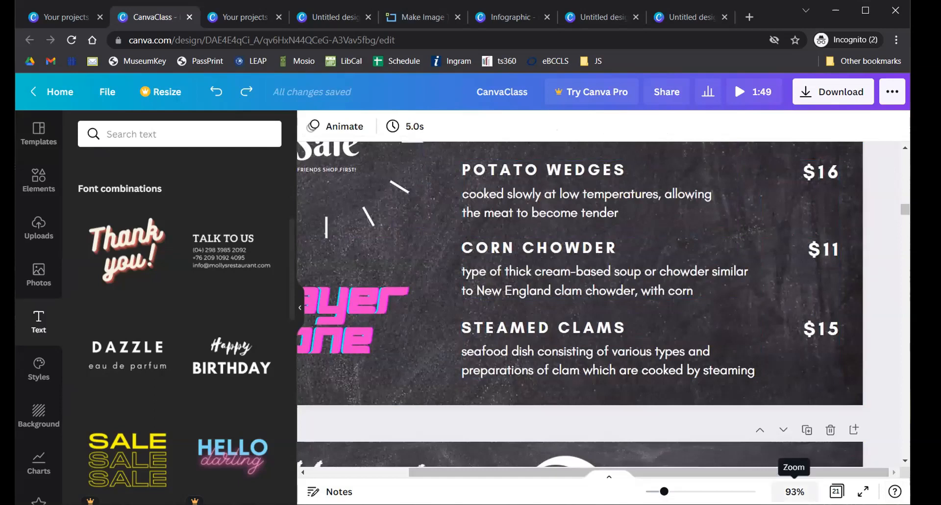
pyautogui.moveTo(664, 491); pyautogui.dragTo(655, 491)
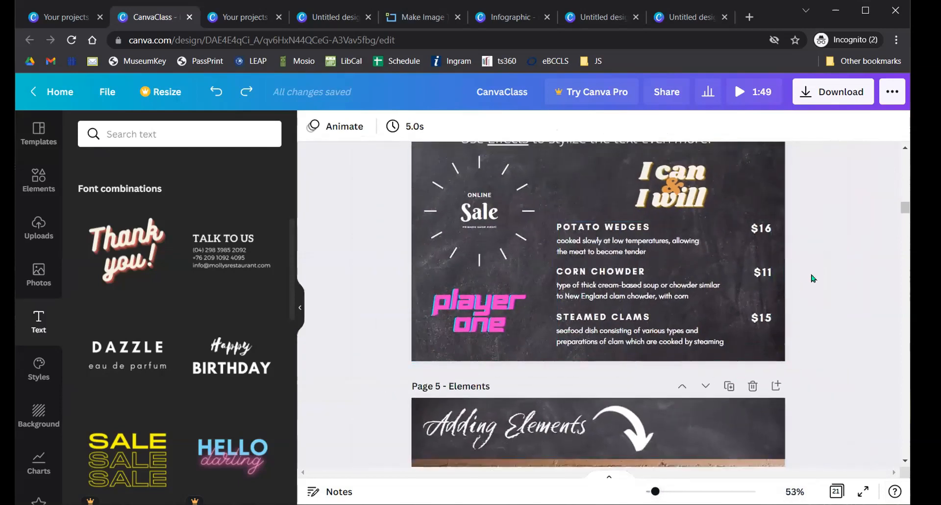
pyautogui.scroll(-10, 792, 273)
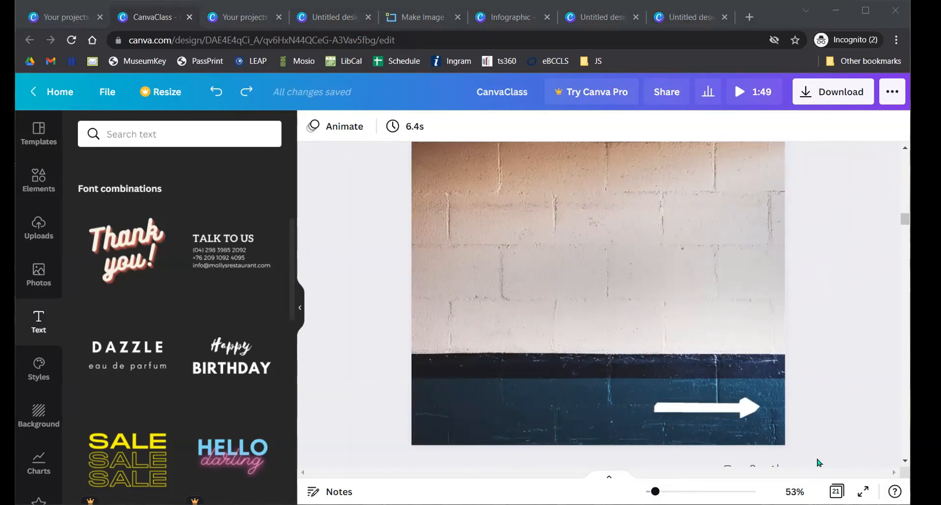
pyautogui.click(804, 18)
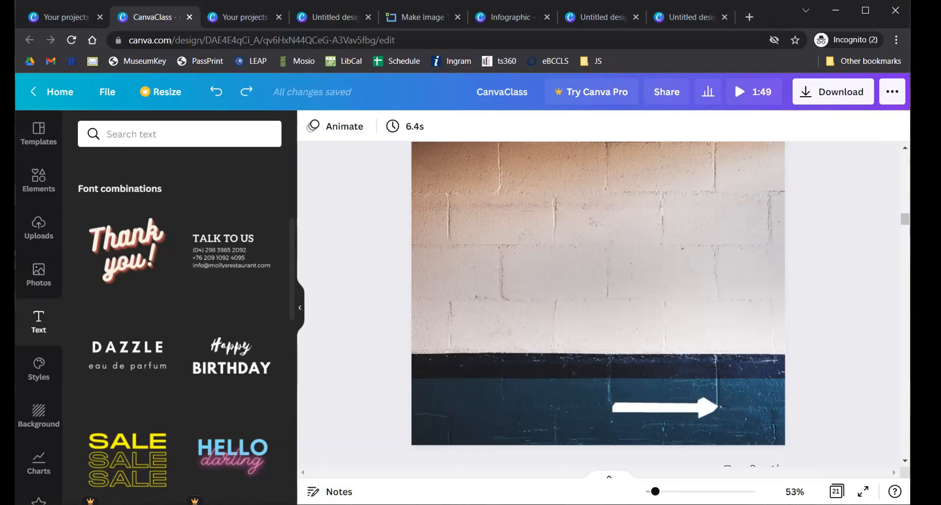
# - From the Canva home page, create a blank Presentation (16:9) and add a second page
pyautogui.click(65, 19)
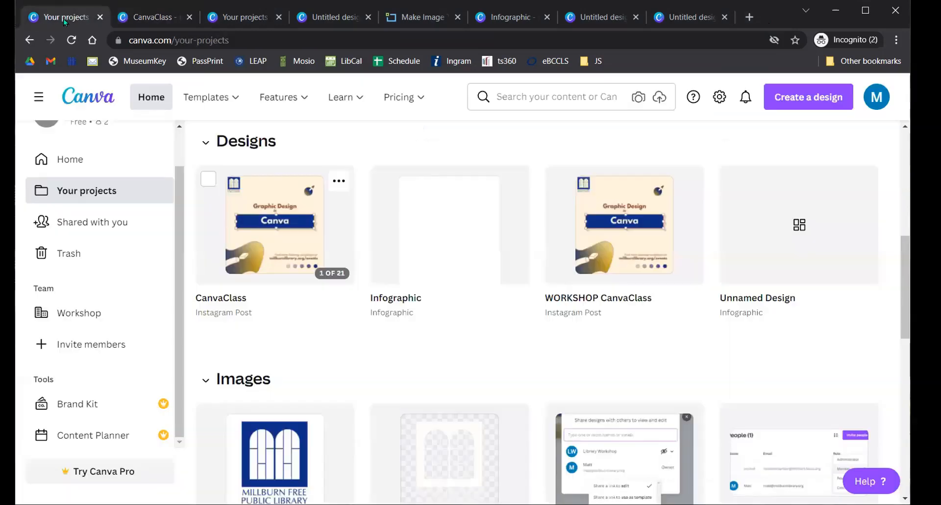
pyautogui.click(96, 96)
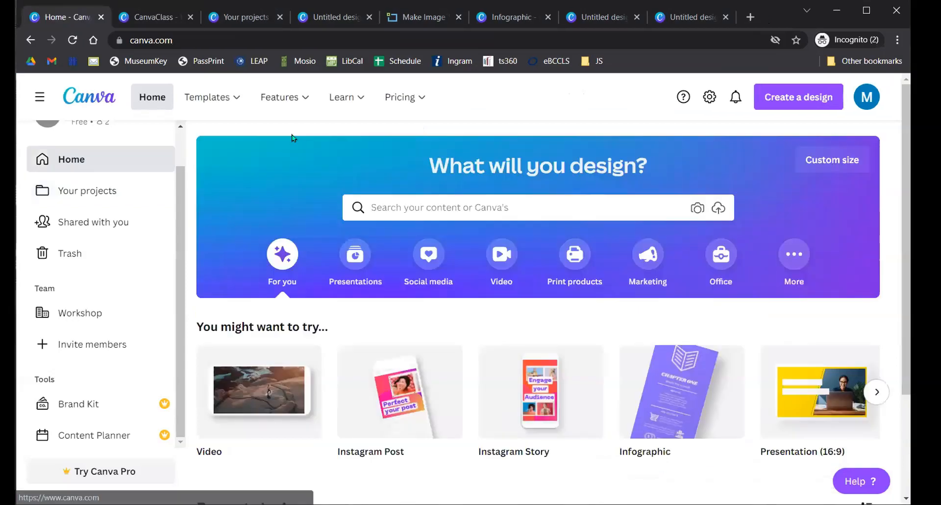
pyautogui.click(797, 101)
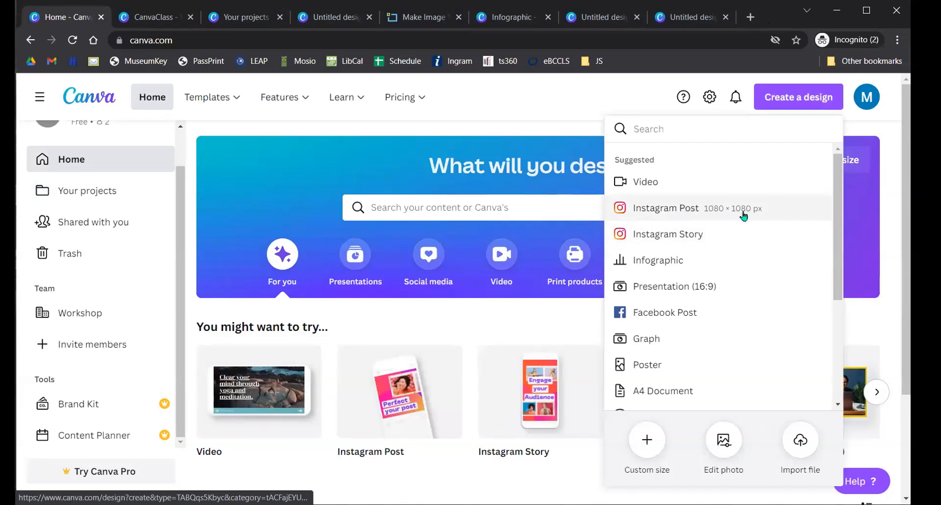
pyautogui.click(686, 286)
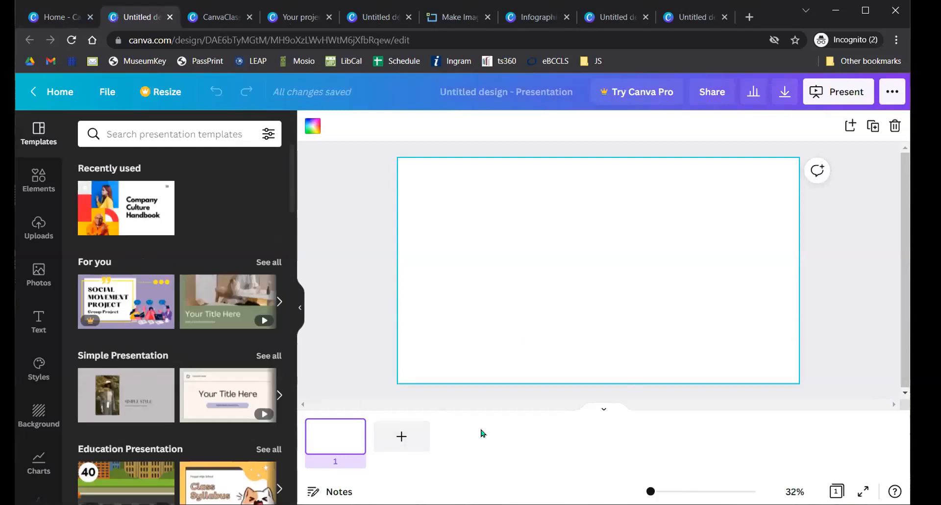
pyautogui.click(401, 445)
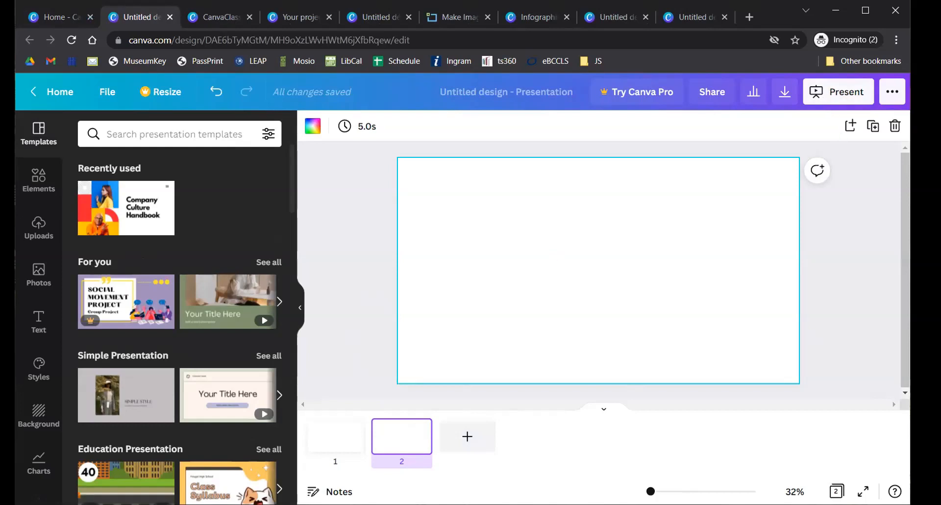
# - Look at the Present and Download options, then close the download settings
pyautogui.click(841, 92)
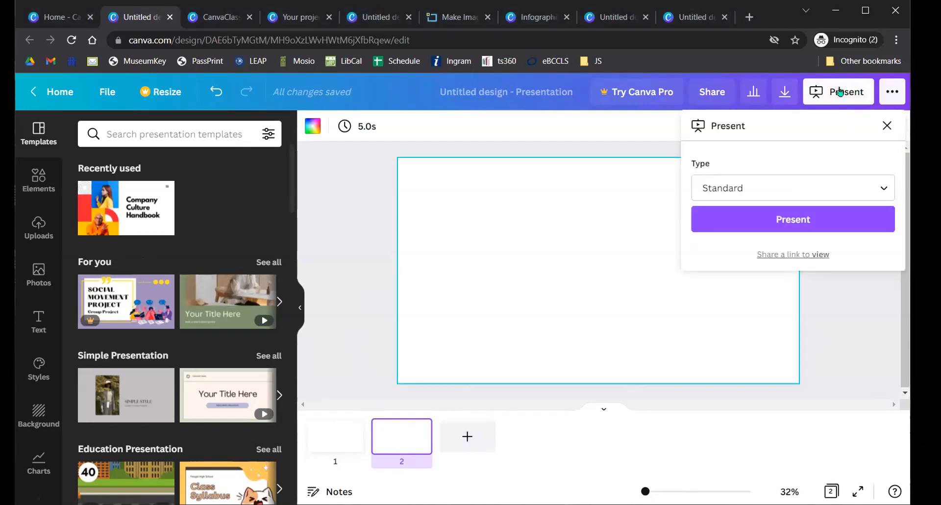
pyautogui.click(895, 92)
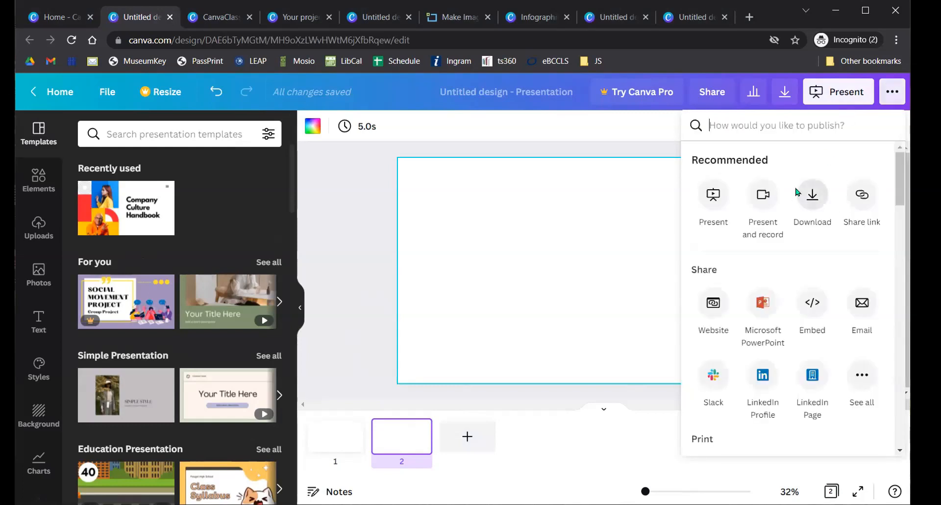
pyautogui.click(811, 194)
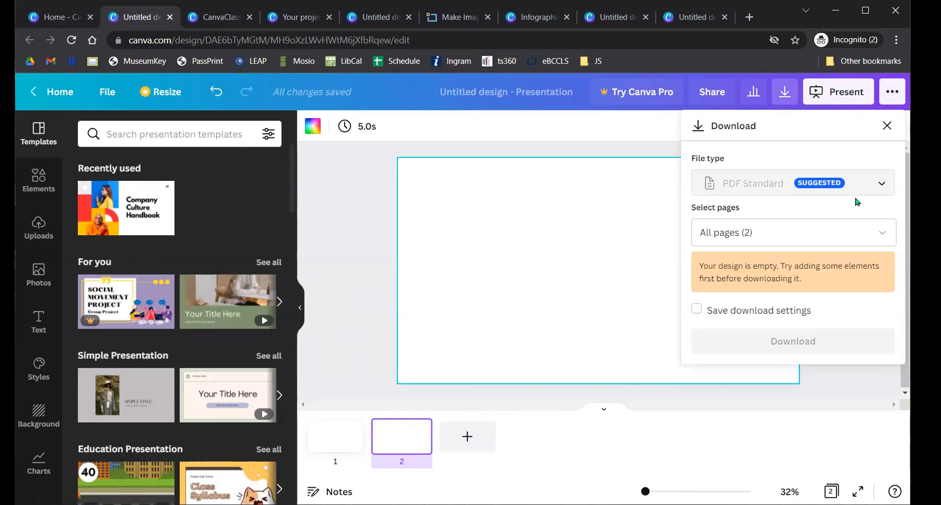
pyautogui.click(526, 266)
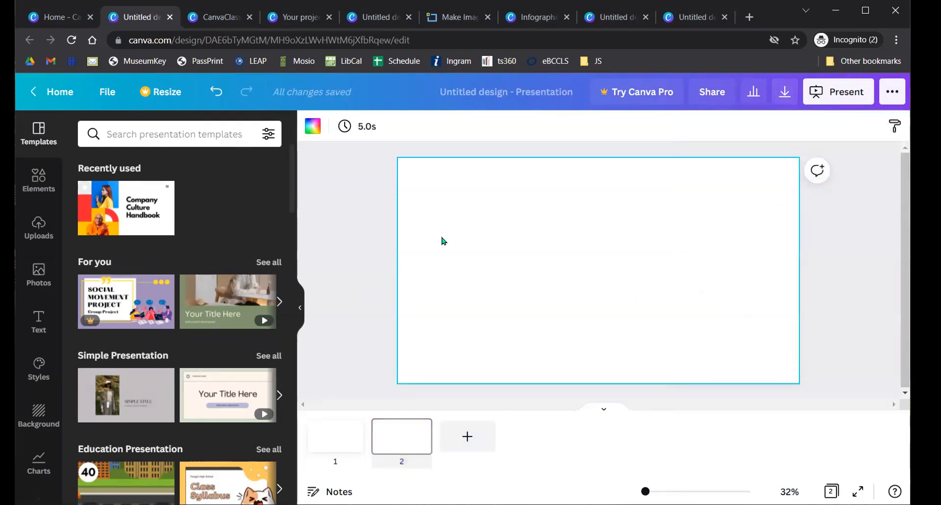
# - Apply the recently used Company Culture Handbook cover page to slide 2
pyautogui.click(147, 206)
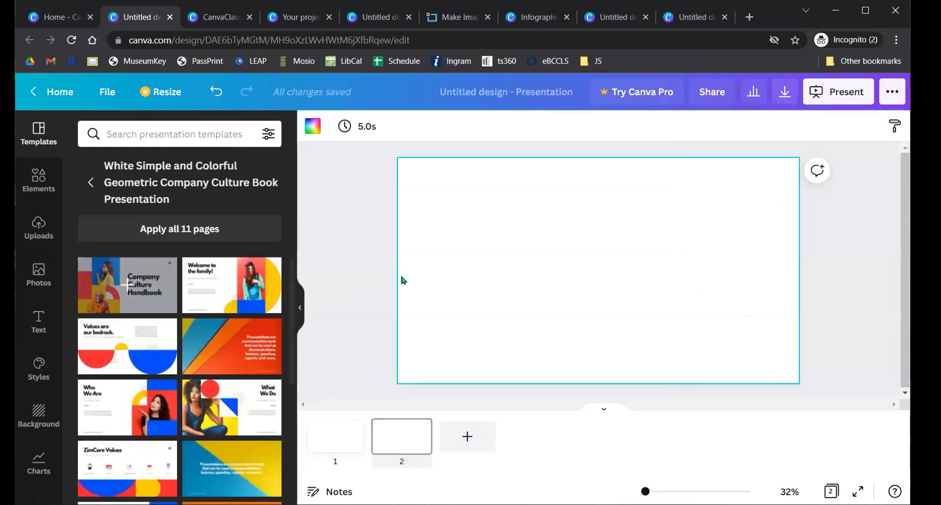
pyautogui.click(137, 293)
pyautogui.click(892, 92)
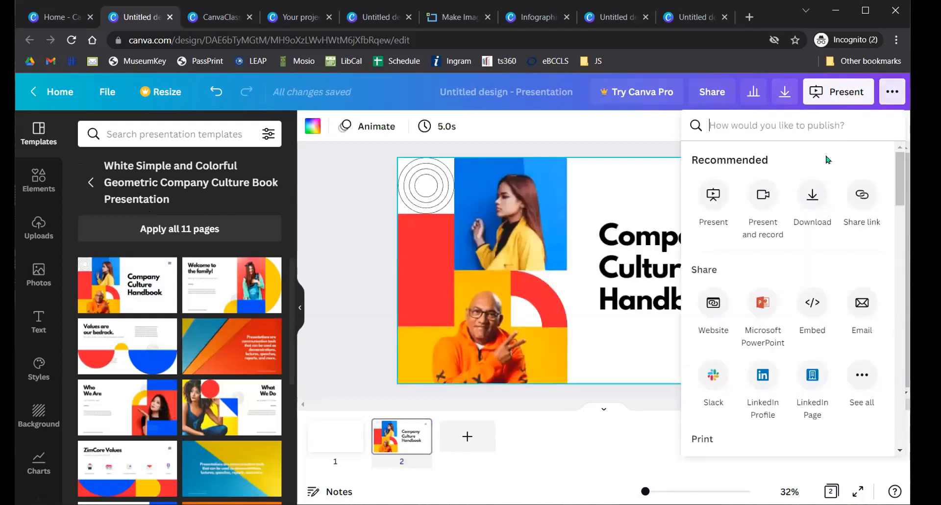
# - Check the Download file types, keep PDF Standard, then close the untitled presentation tab
pyautogui.click(812, 195)
pyautogui.click(778, 189)
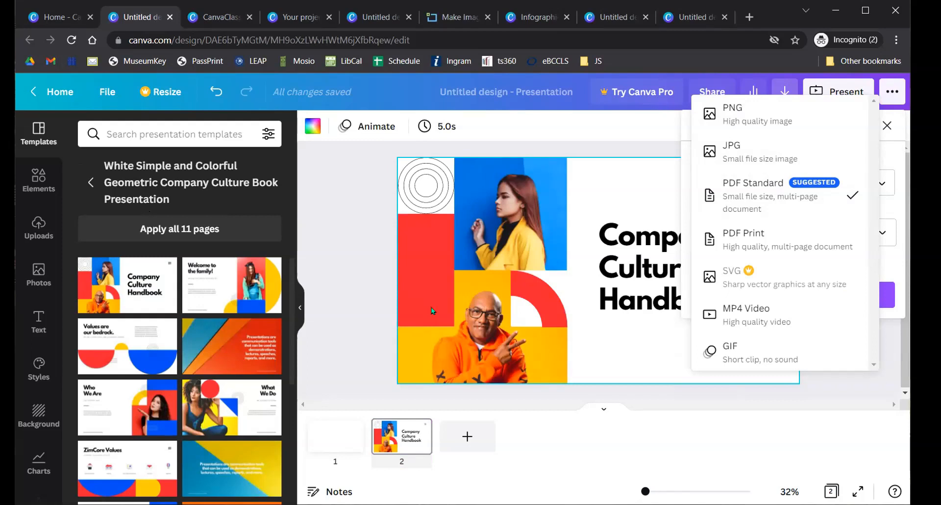
pyautogui.click(333, 252)
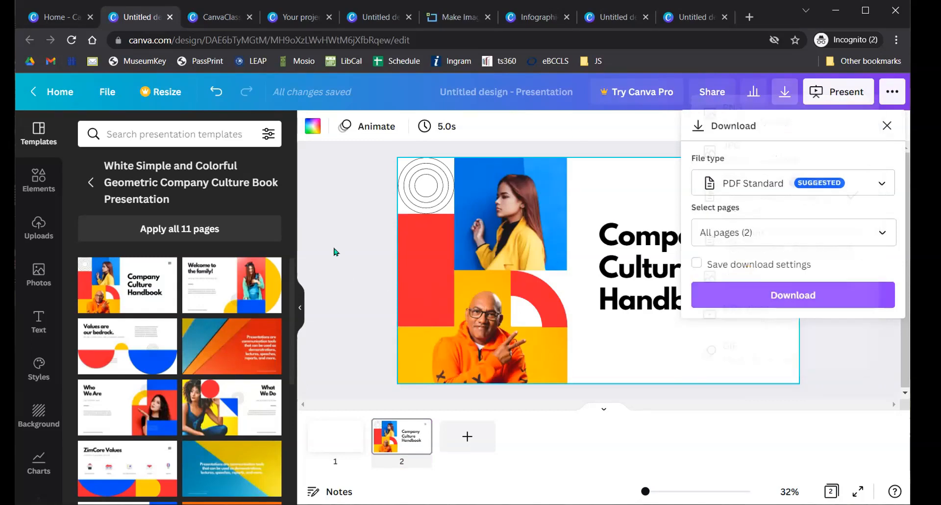
pyautogui.click(169, 18)
pyautogui.click(208, 16)
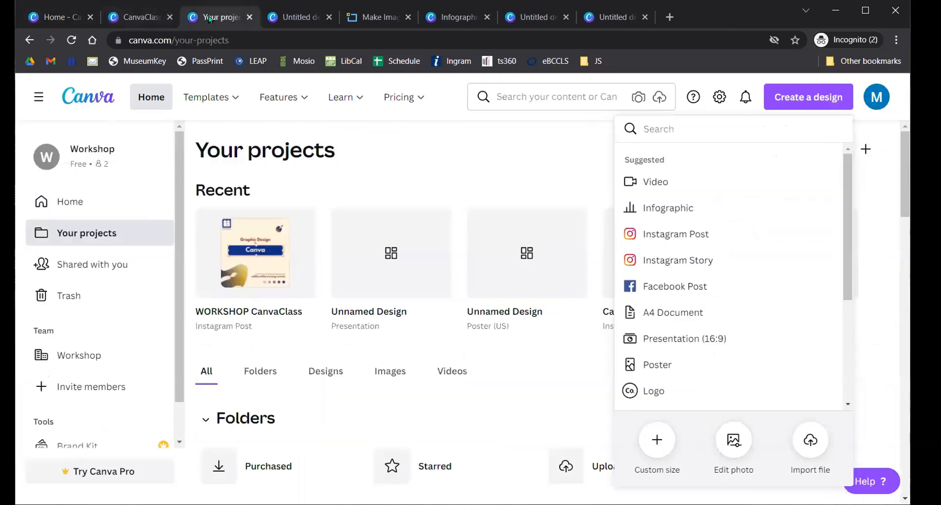
# - Close the Your projects and Untitled design tabs and switch to the Home - Canva tab
pyautogui.click(248, 17)
pyautogui.click(250, 16)
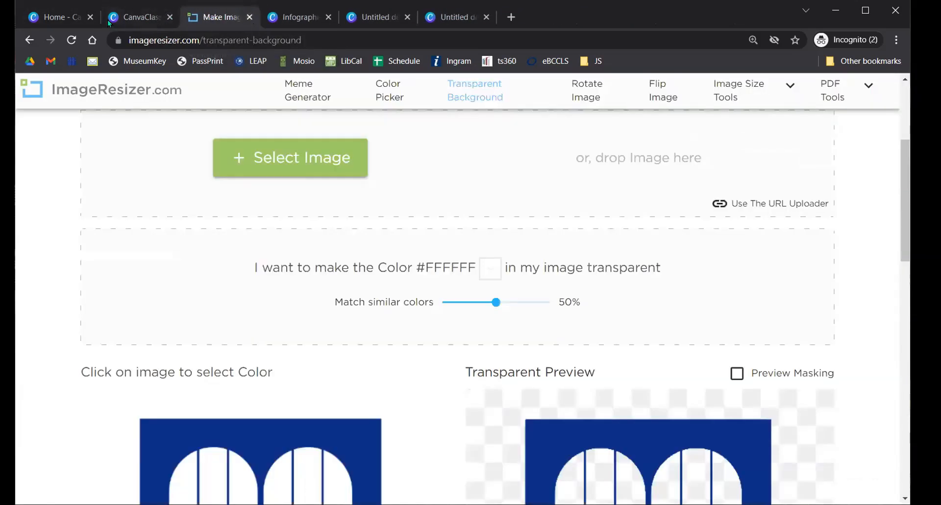
pyautogui.click(59, 16)
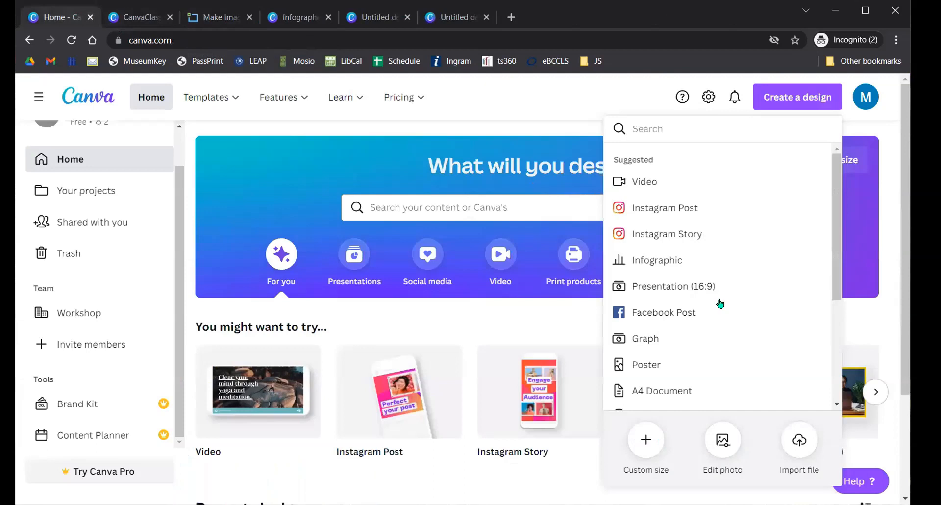
pyautogui.scroll(-6, 720, 303)
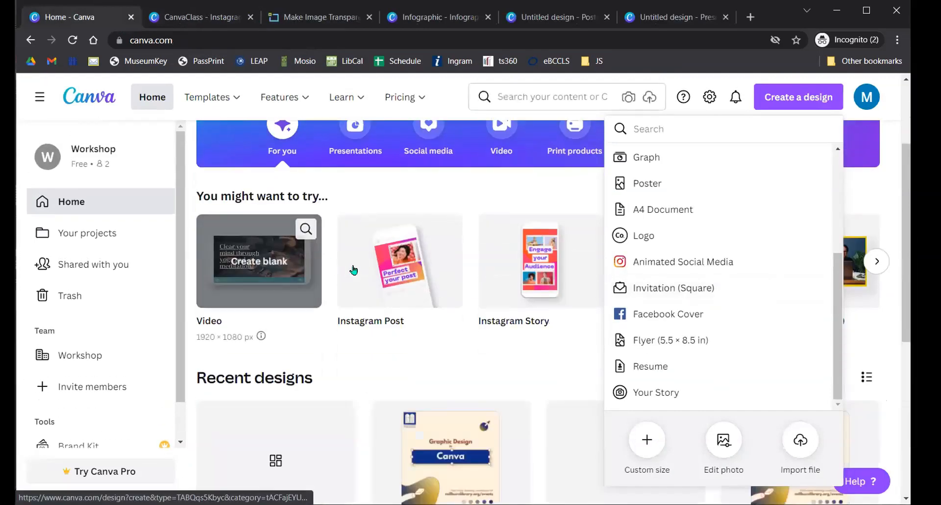
pyautogui.scroll(3, 353, 270)
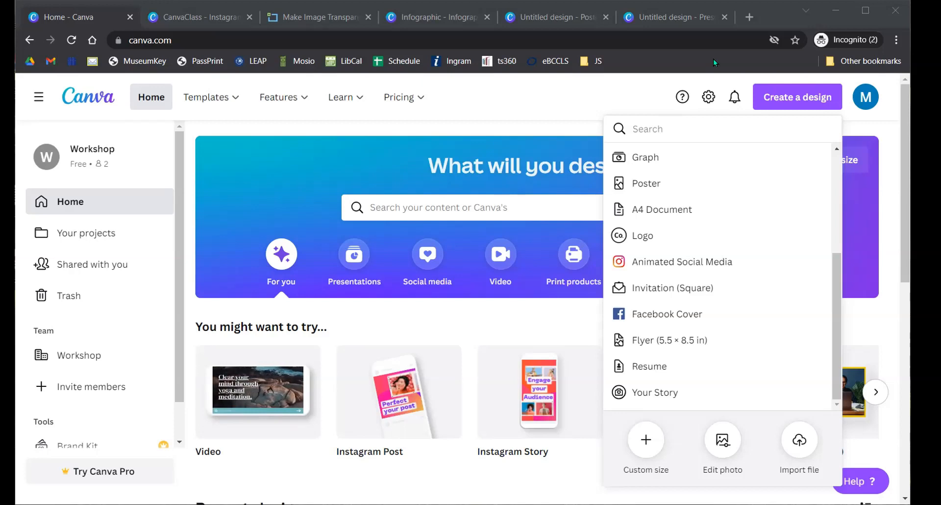
# - Return to CanvaClass, keep Share link access on edit, and open the publishing options
pyautogui.click(186, 18)
pyautogui.click(667, 94)
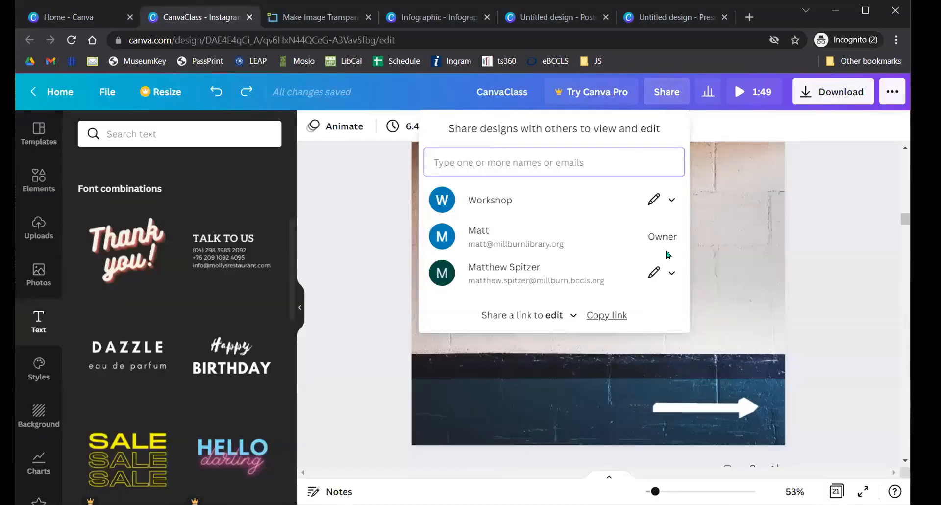
pyautogui.click(552, 313)
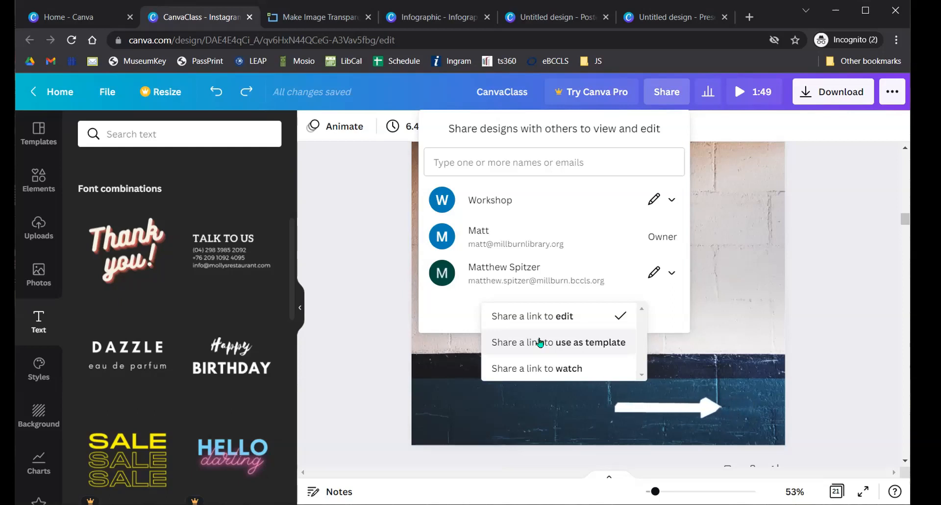
pyautogui.click(373, 267)
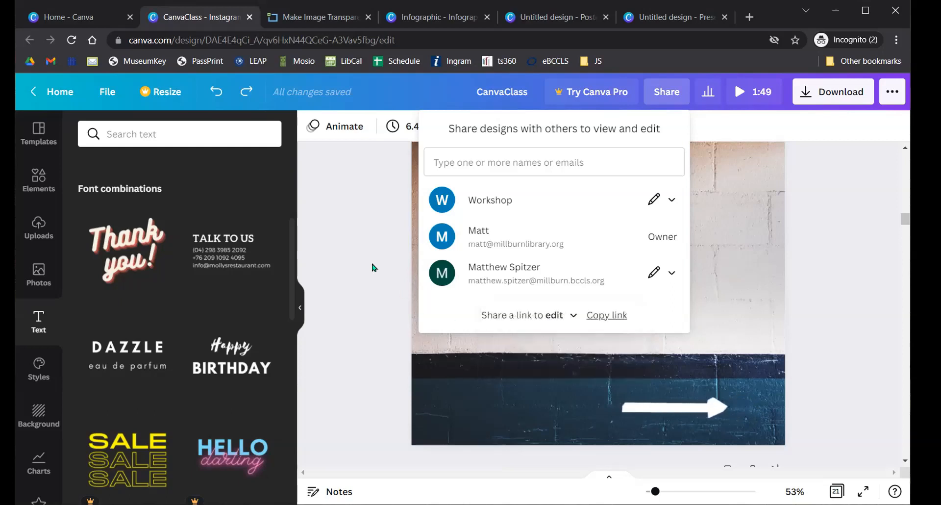
pyautogui.click(889, 92)
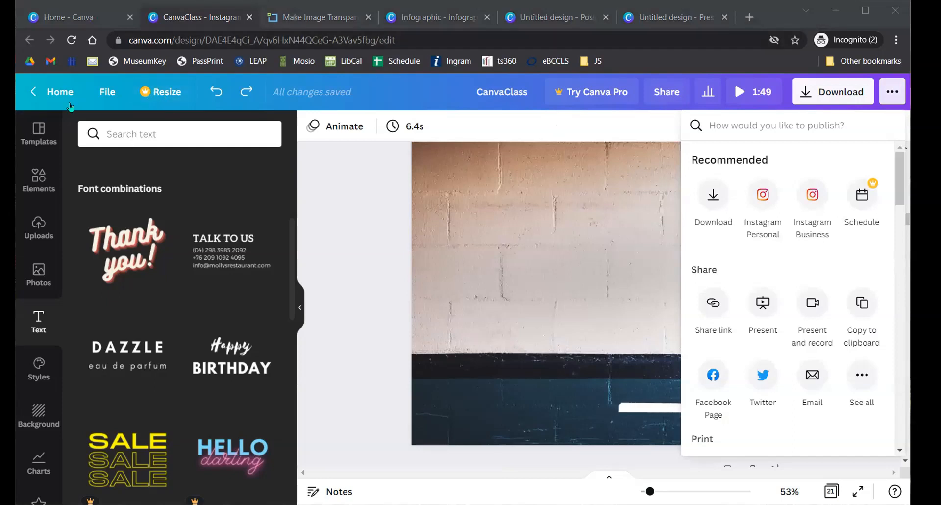
# - Go from the CanvaClass design editor back to the Canva Home page and scroll down it
pyautogui.click(58, 92)
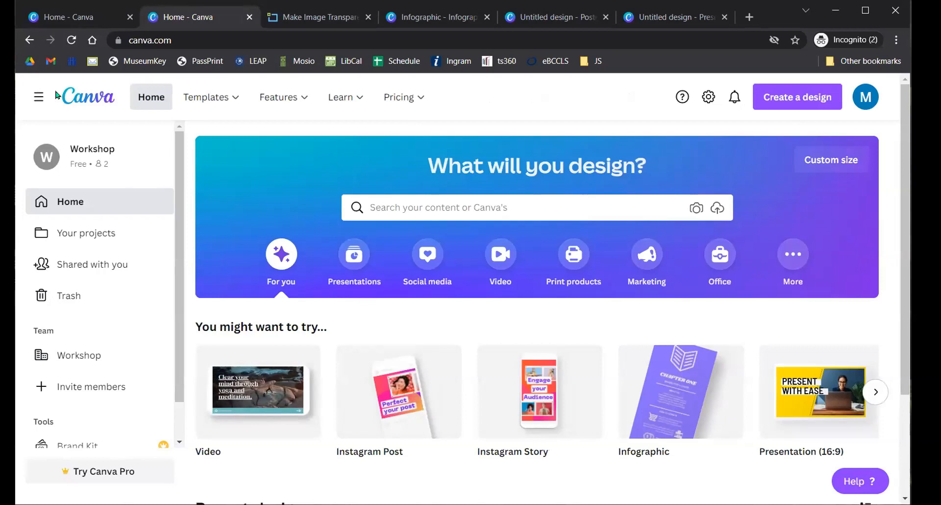
pyautogui.scroll(-1, 93, 219)
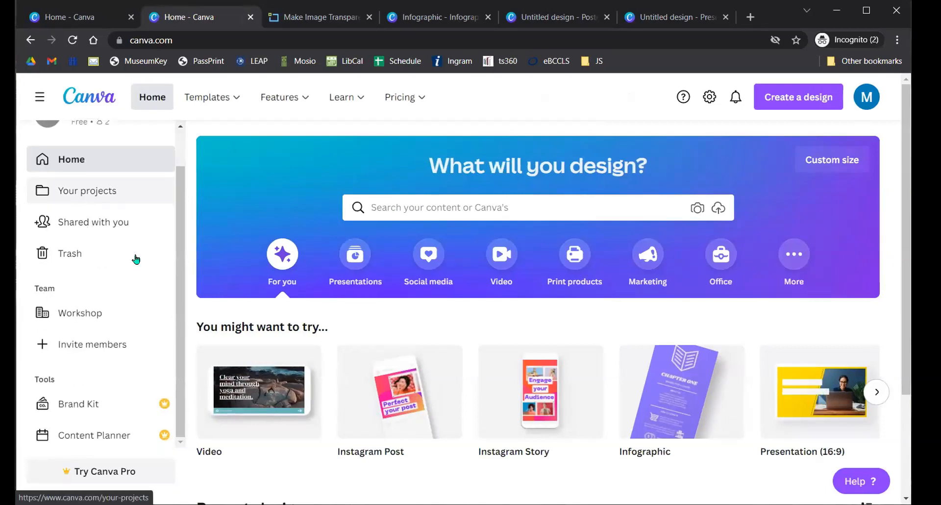